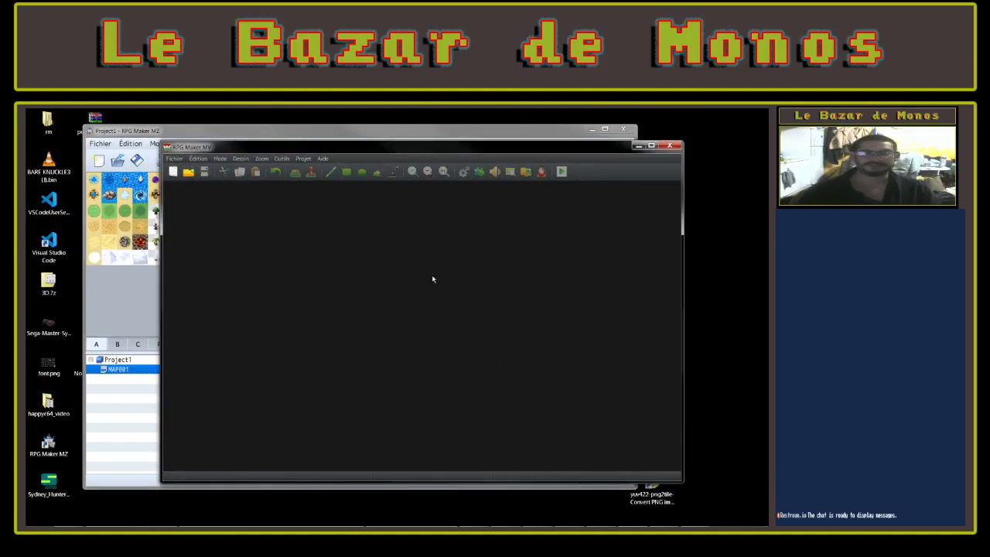
pyautogui.click(175, 159)
pyautogui.click(209, 140)
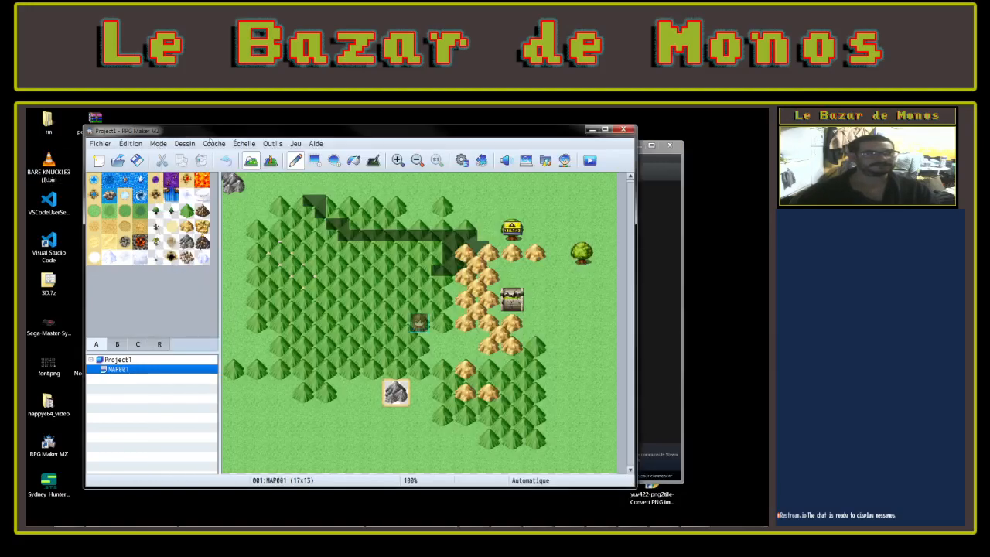
pyautogui.click(103, 143)
pyautogui.click(159, 133)
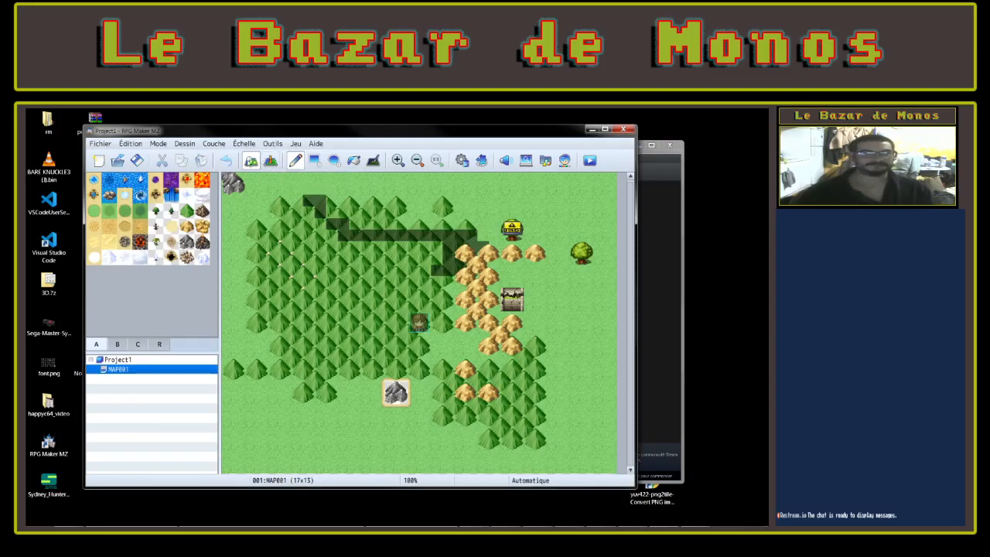
pyautogui.click(111, 144)
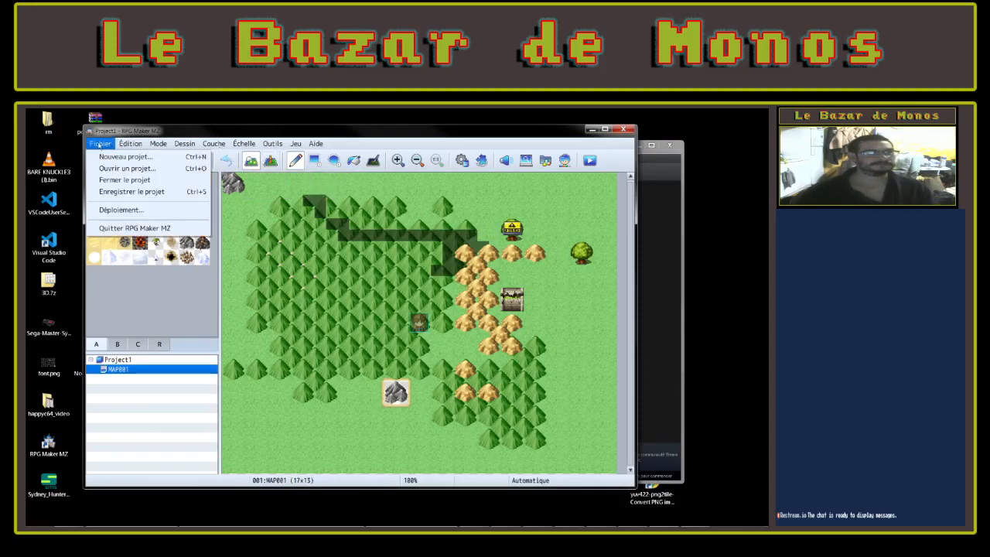
pyautogui.click(145, 146)
pyautogui.click(179, 146)
# Switch to RPG Maker MV and create a new project with the name and game title Project1
pyautogui.moveTo(144, 142)
pyautogui.click(657, 164)
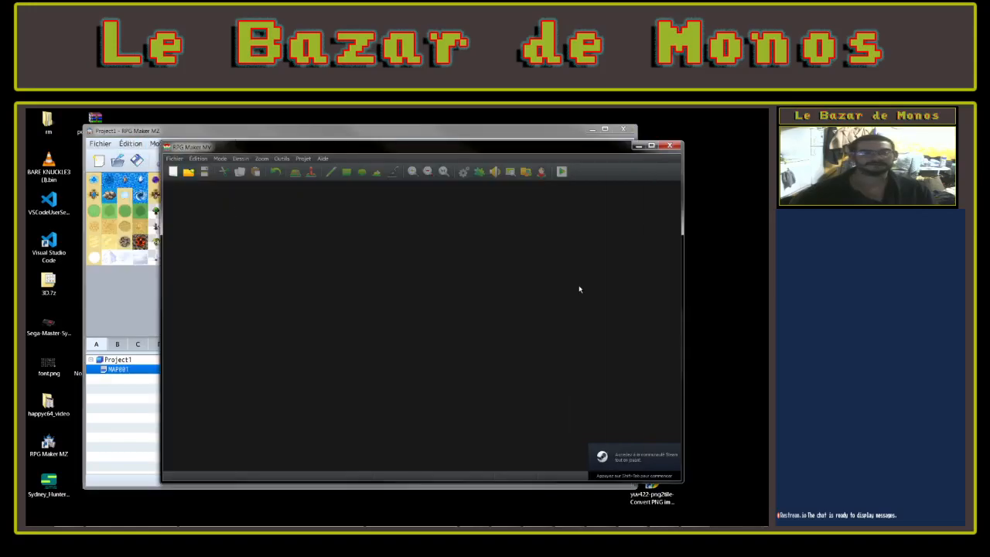
pyautogui.click(175, 159)
pyautogui.click(183, 159)
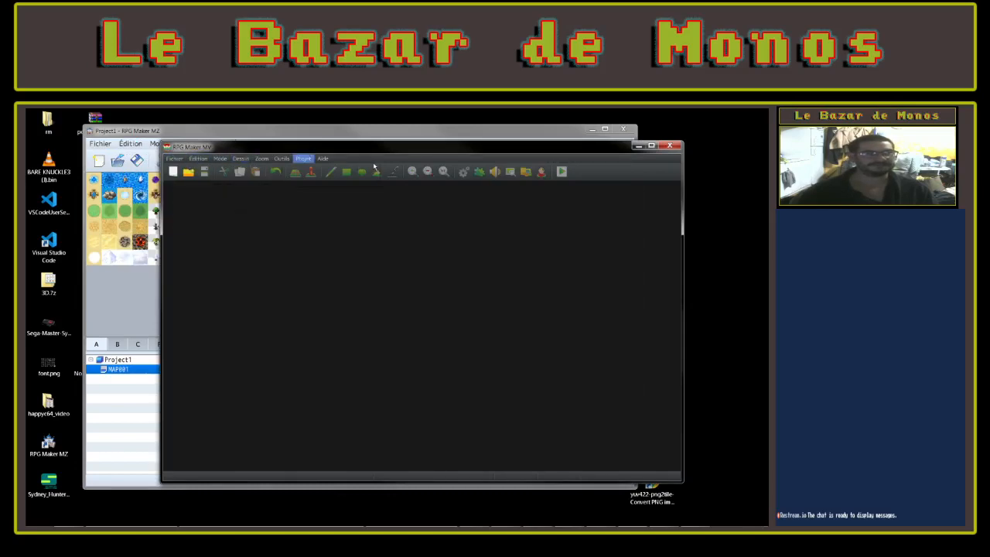
pyautogui.click(200, 159)
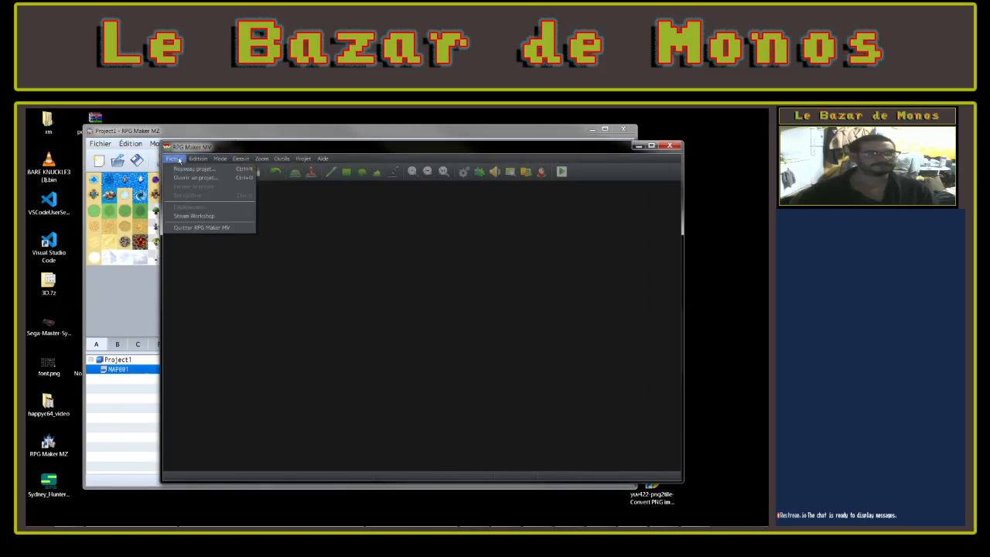
pyautogui.click(189, 167)
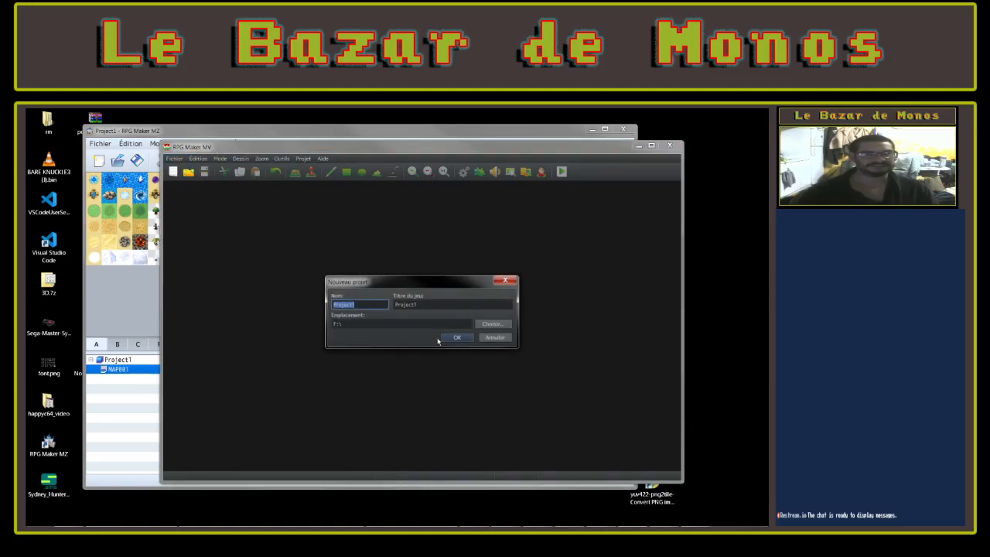
pyautogui.click(458, 338)
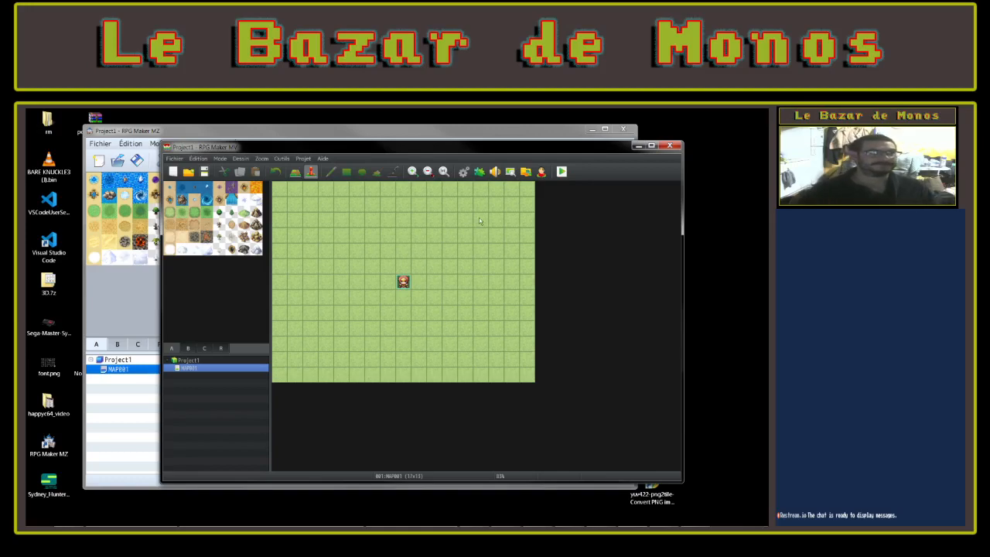
# Reposition the RPG Maker MV window lower and further across the desktop so the RPG Maker MZ toolbar is uncovered
pyautogui.moveTo(283, 148); pyautogui.dragTo(382, 138)
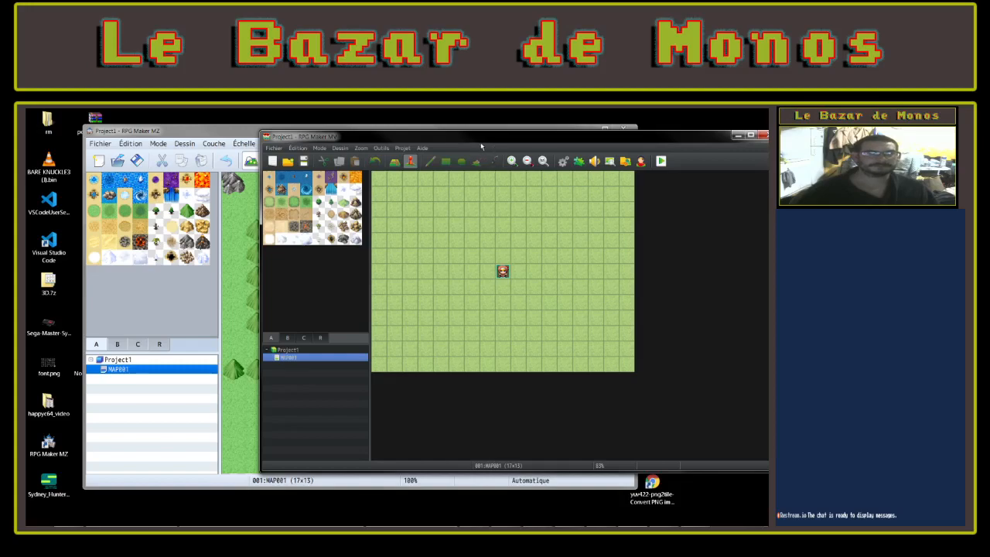
pyautogui.moveTo(480, 137); pyautogui.dragTo(486, 169)
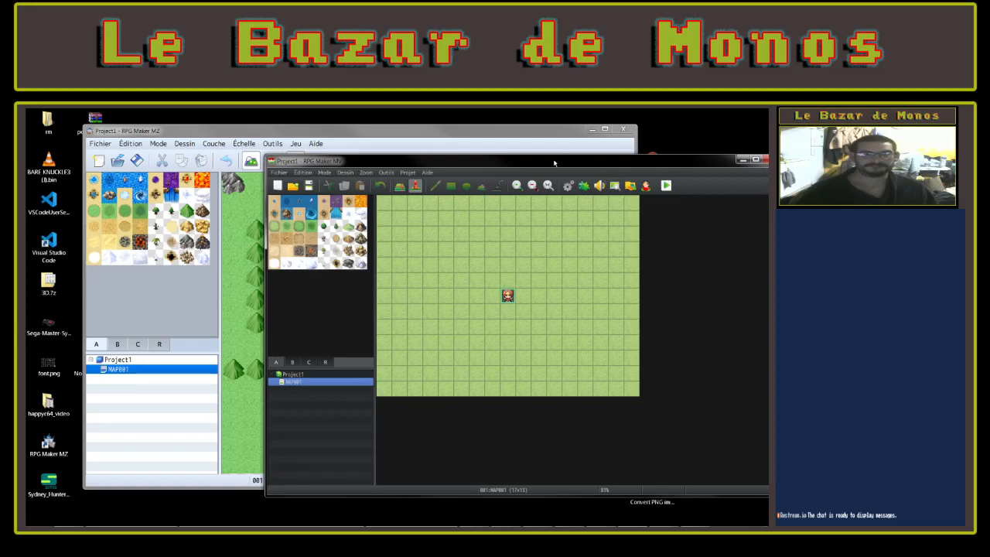
pyautogui.moveTo(554, 162); pyautogui.dragTo(515, 185)
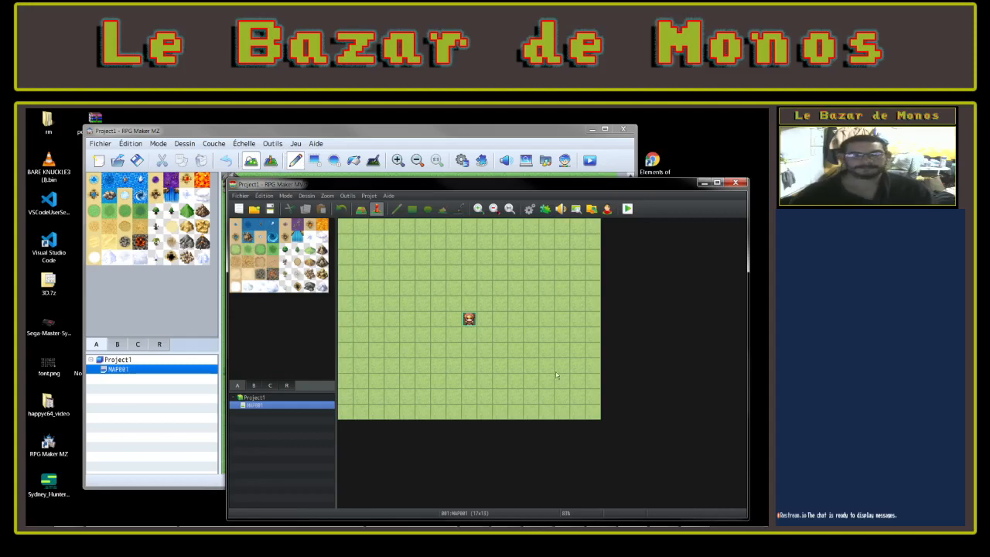
# Launch RPG Maker 2000 through Steam, look at its island map, and close the program
pyautogui.click(720, 517)
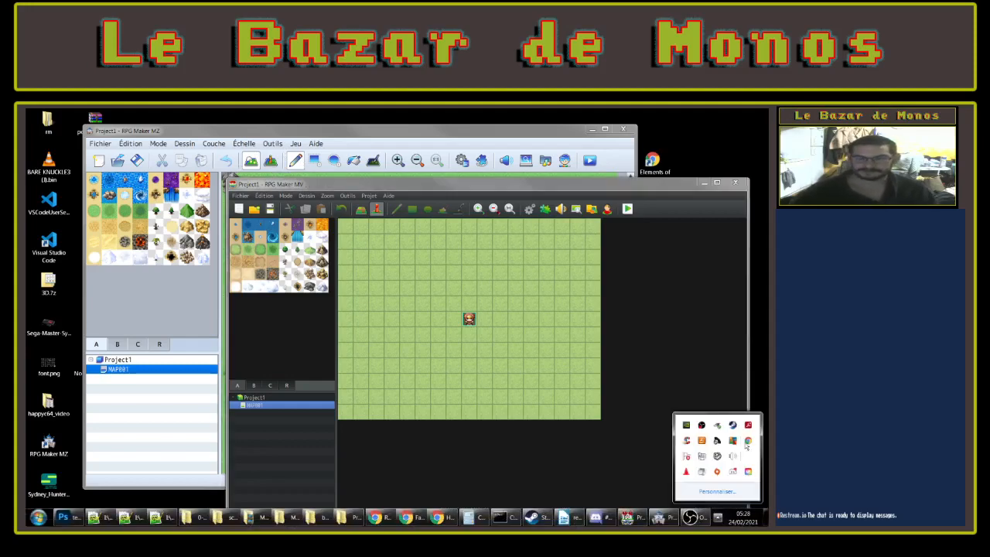
pyautogui.rightClick(730, 427)
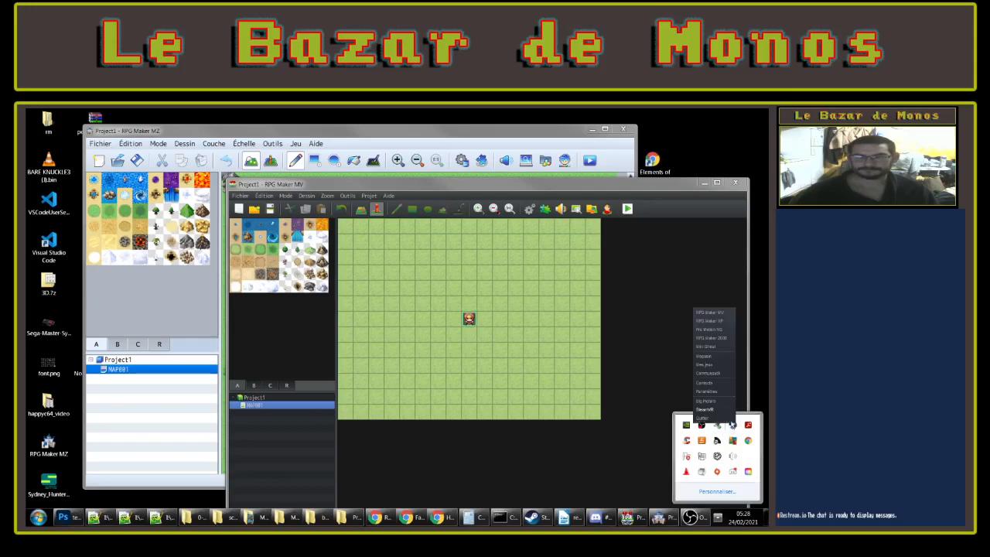
pyautogui.click(721, 339)
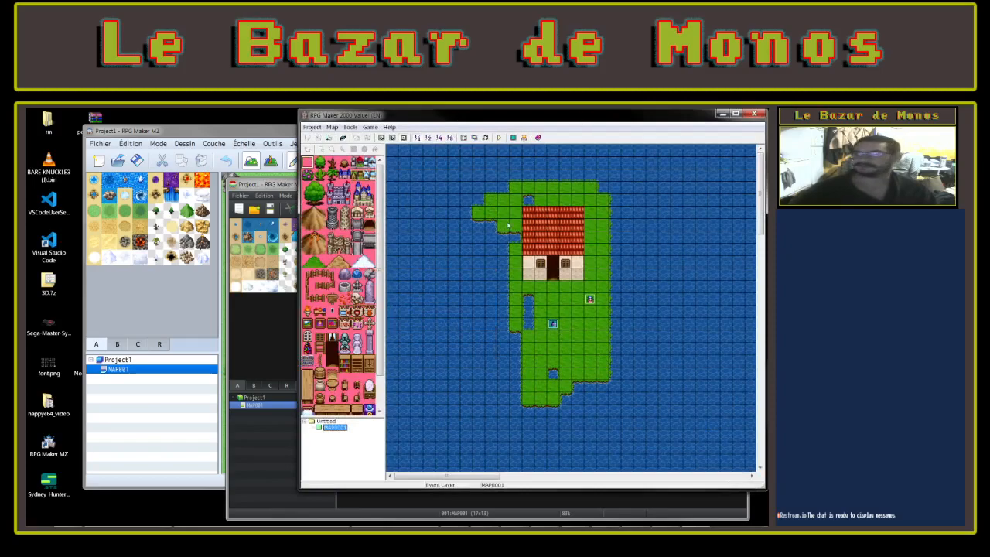
pyautogui.moveTo(546, 116); pyautogui.dragTo(524, 116)
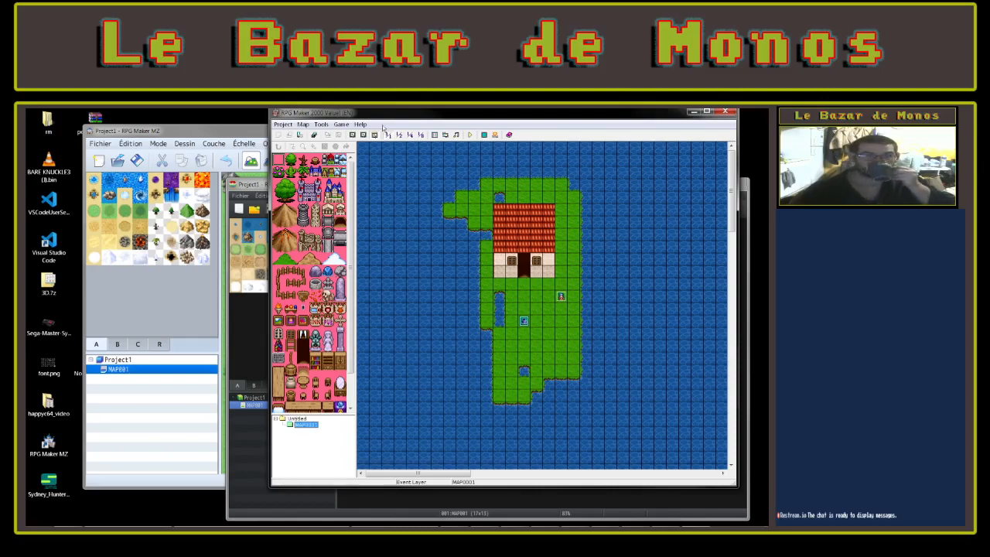
pyautogui.hotkey('alt', 'F4')
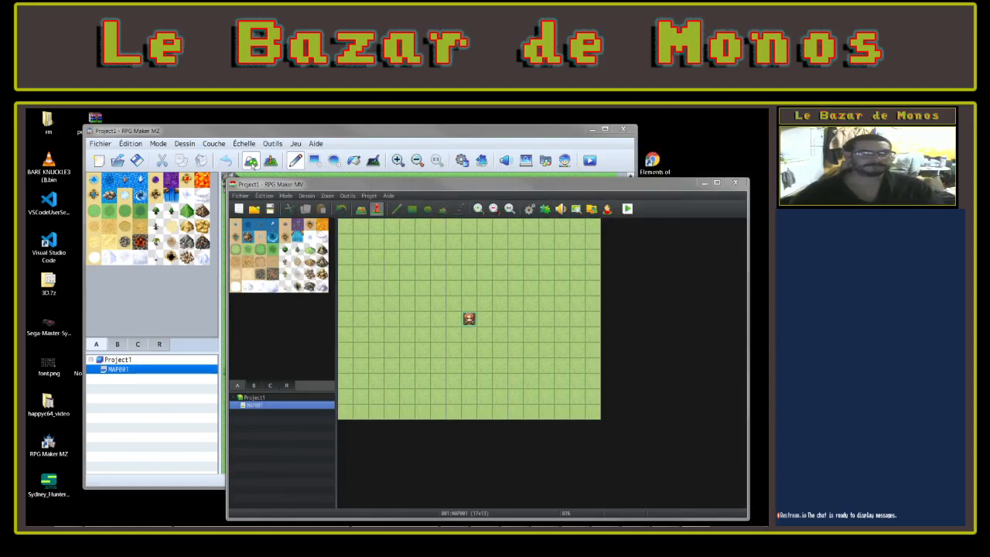
# Switch to RPG Maker MZ and paint the whole of MAP001 with the plain light grass tile, covering the existing mountains and objects
pyautogui.click(324, 131)
pyautogui.click(217, 144)
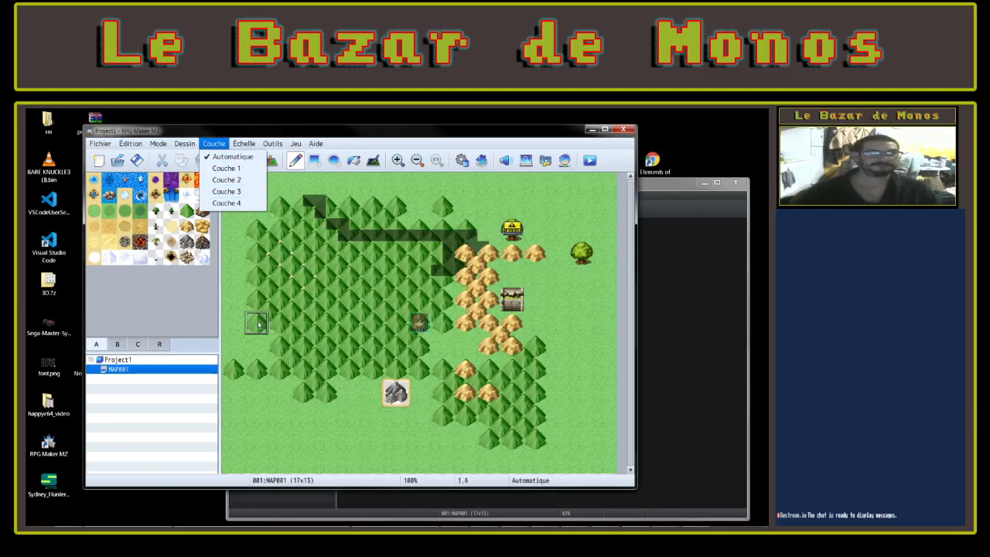
pyautogui.click(156, 211)
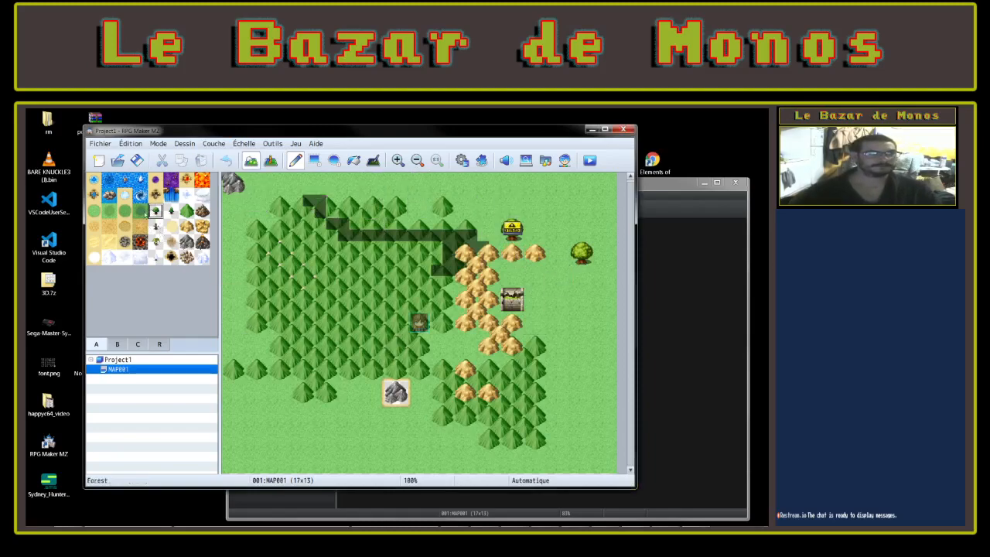
pyautogui.click(94, 211)
pyautogui.moveTo(234, 184)
pyautogui.mouseDown()
pyautogui.moveTo(488, 241)
pyautogui.moveTo(538, 238)
pyautogui.moveTo(308, 213)
pyautogui.moveTo(260, 280)
pyautogui.moveTo(288, 243)
pyautogui.moveTo(288, 280)
pyautogui.moveTo(474, 260)
pyautogui.moveTo(338, 257)
pyautogui.moveTo(256, 369)
pyautogui.moveTo(324, 392)
pyautogui.moveTo(341, 321)
pyautogui.moveTo(395, 393)
pyautogui.moveTo(510, 438)
pyautogui.moveTo(580, 254)
pyautogui.moveTo(510, 411)
pyautogui.moveTo(487, 297)
pyautogui.moveTo(512, 292)
pyautogui.moveTo(511, 367)
pyautogui.moveTo(417, 298)
pyautogui.moveTo(405, 374)
pyautogui.moveTo(443, 325)
pyautogui.moveTo(419, 370)
pyautogui.moveTo(372, 325)
pyautogui.moveTo(365, 364)
pyautogui.mouseUp()
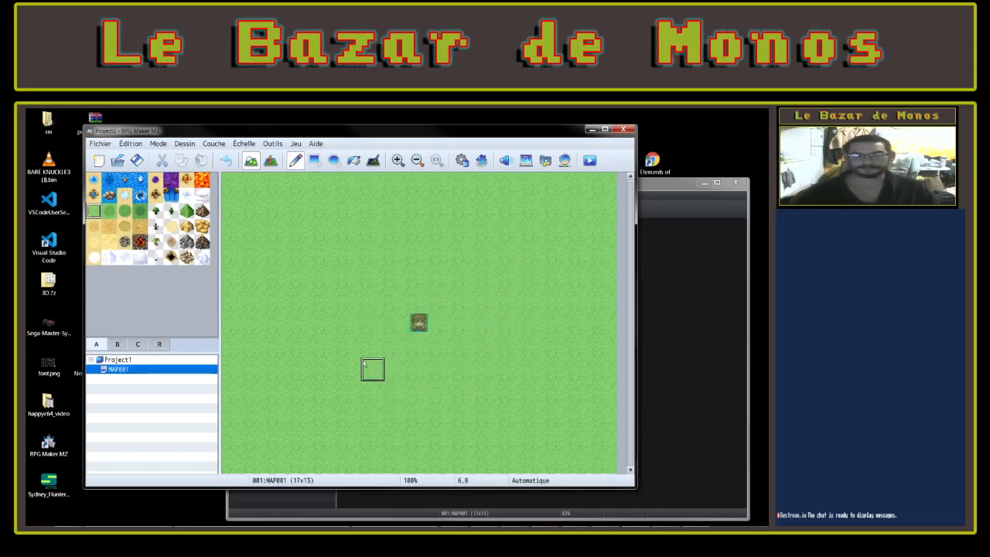
# Look through the A, B, C and R tile palettes available for MAP001
pyautogui.click(116, 344)
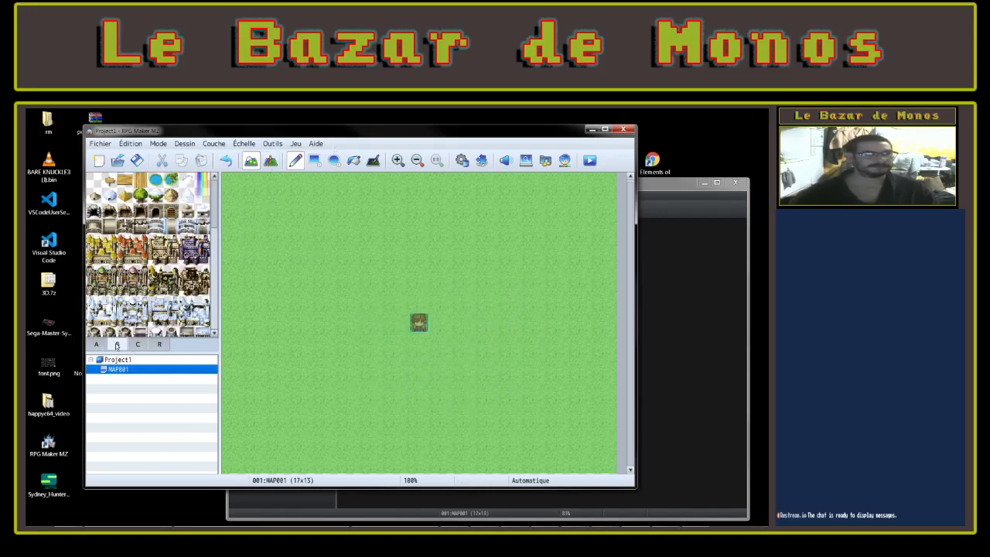
pyautogui.click(138, 345)
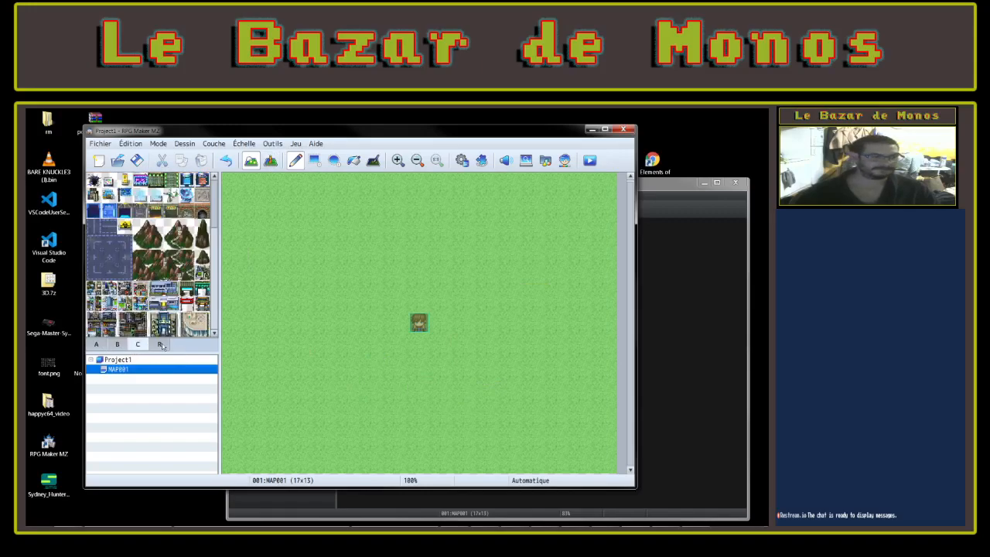
pyautogui.click(118, 345)
pyautogui.click(105, 346)
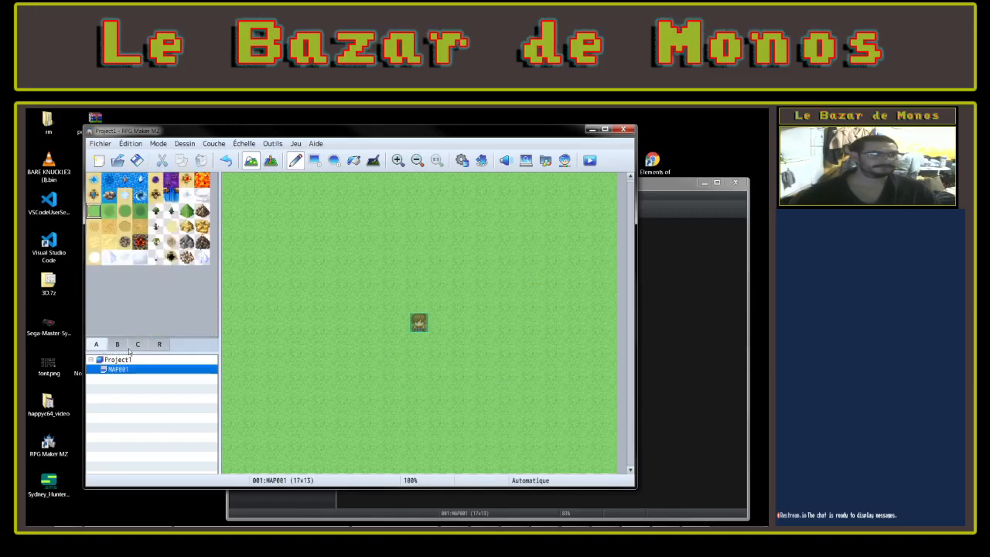
pyautogui.click(134, 347)
pyautogui.click(159, 346)
pyautogui.click(96, 346)
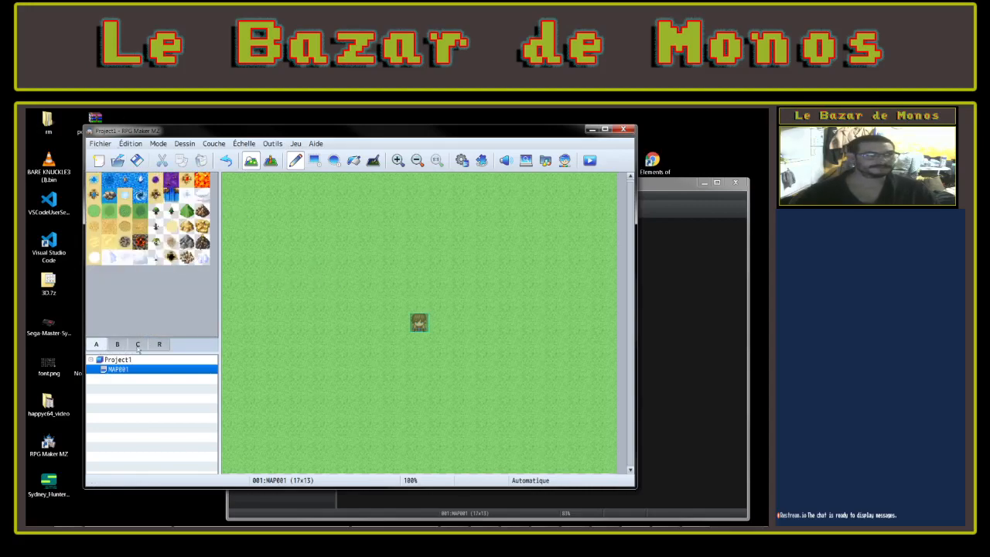
# Paint a block of Mountain (Grass) tiles, 8 wide and 4 high, from the map's left edge, starting at the third row
pyautogui.click(94, 211)
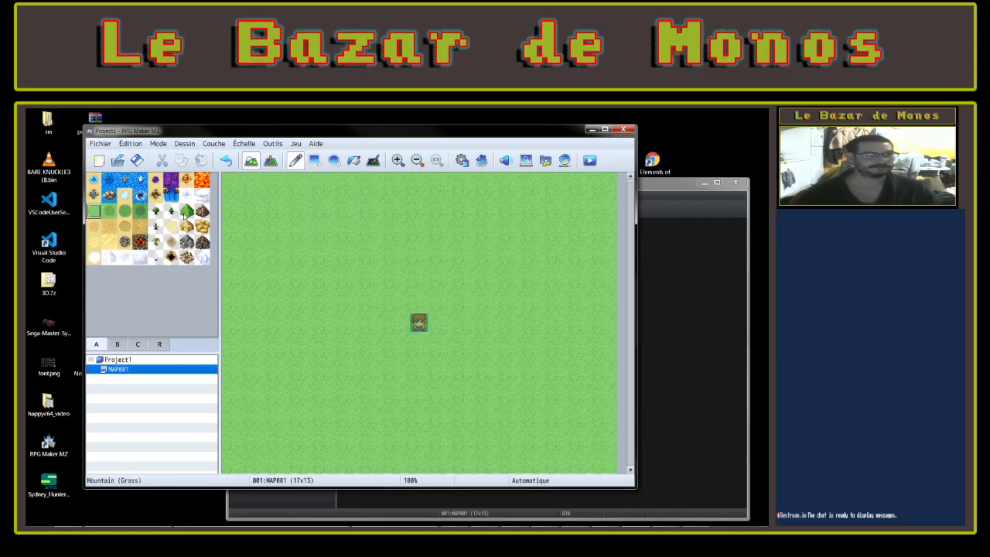
pyautogui.click(183, 212)
pyautogui.moveTo(279, 230)
pyautogui.mouseDown()
pyautogui.moveTo(303, 254)
pyautogui.moveTo(346, 263)
pyautogui.moveTo(280, 230)
pyautogui.moveTo(304, 300)
pyautogui.moveTo(357, 247)
pyautogui.moveTo(271, 302)
pyautogui.moveTo(232, 251)
pyautogui.moveTo(301, 231)
pyautogui.moveTo(373, 274)
pyautogui.moveTo(402, 256)
pyautogui.moveTo(254, 227)
pyautogui.moveTo(235, 275)
pyautogui.mouseUp()
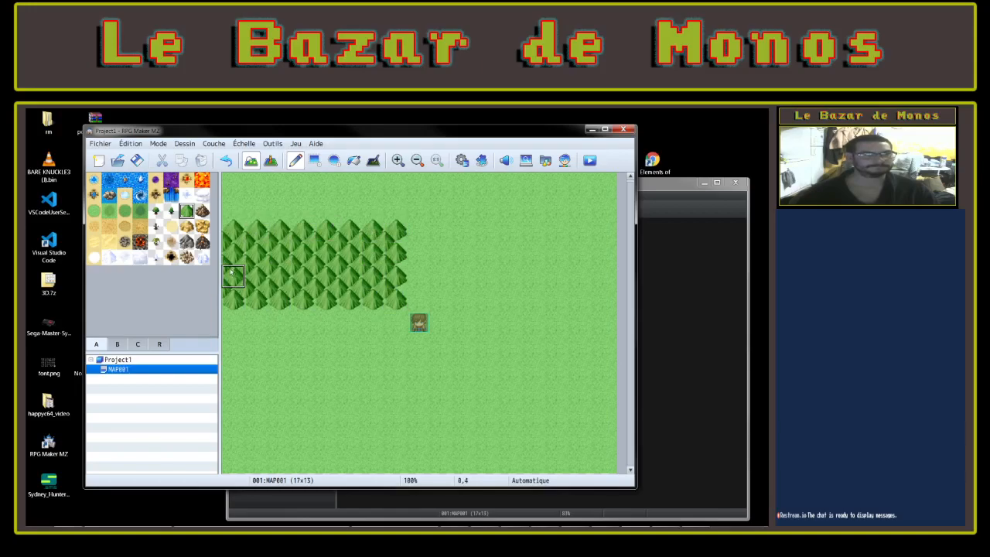
# Place the 2 by 2 Dome building from tile set C on the mountains, with its upper-left corner at 2,3
pyautogui.click(118, 345)
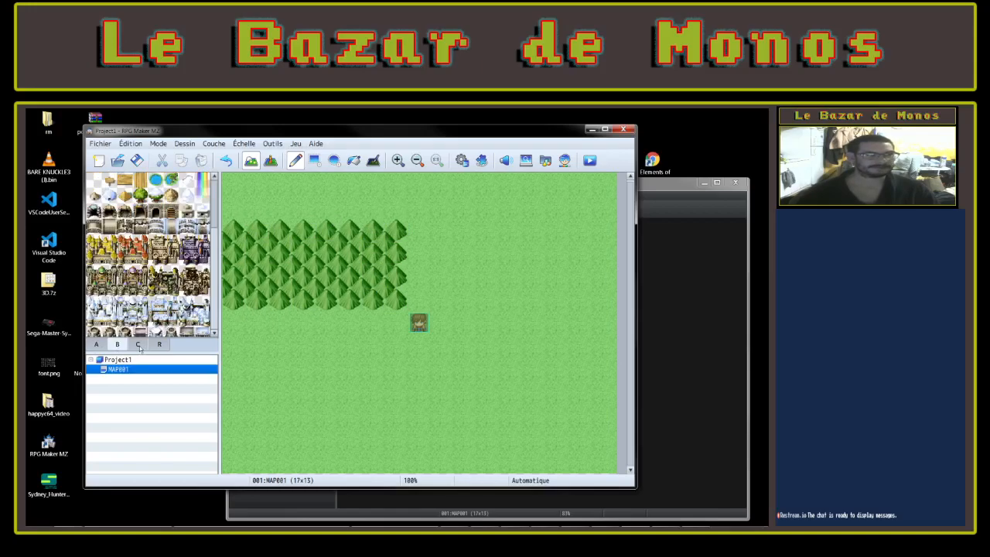
pyautogui.click(137, 344)
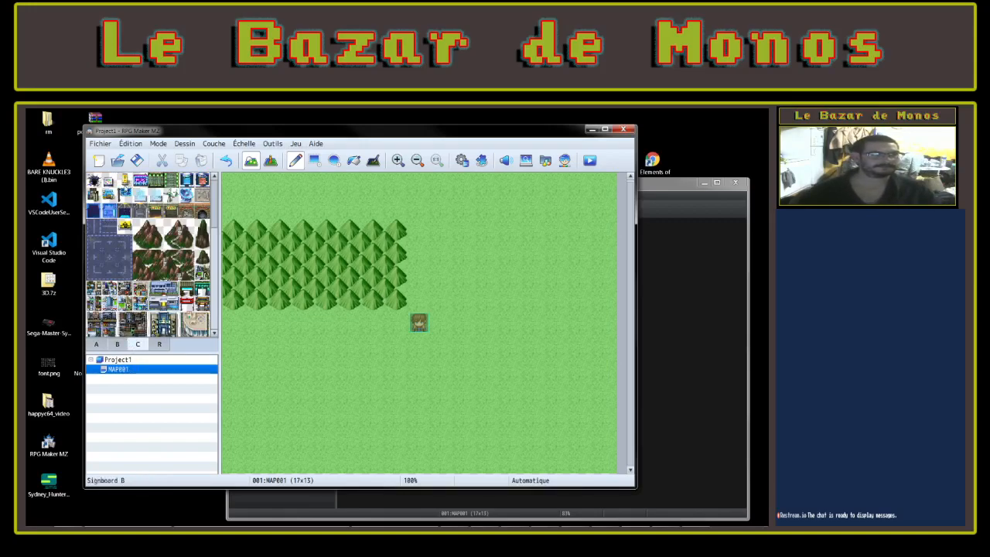
pyautogui.scroll(-5, 155, 255)
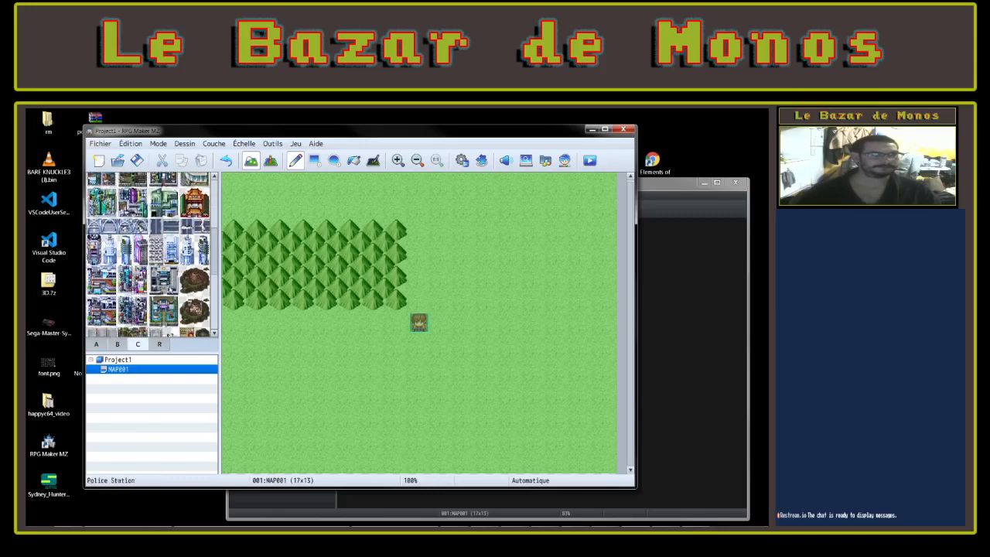
pyautogui.scroll(-6, 172, 290)
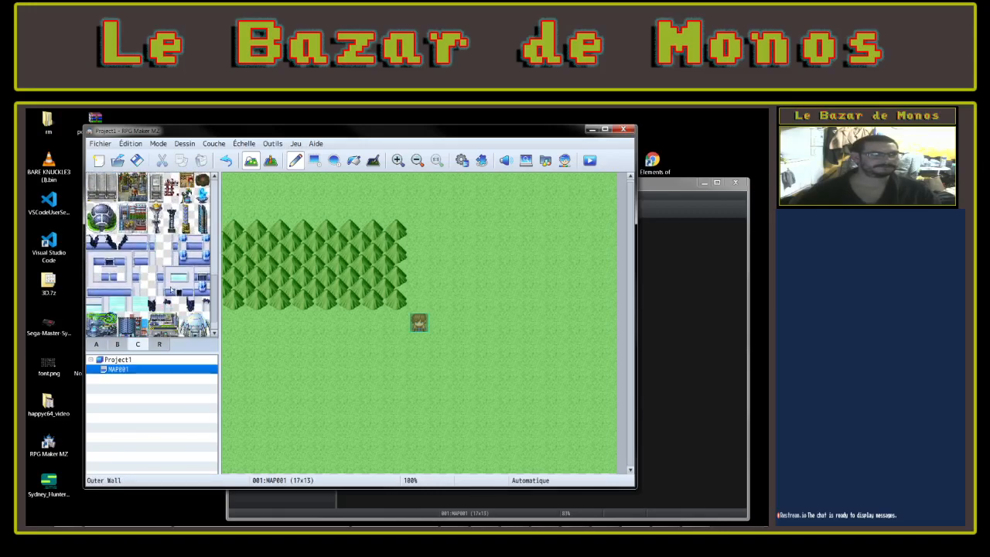
pyautogui.scroll(-2, 171, 290)
pyautogui.moveTo(184, 295); pyautogui.dragTo(204, 316)
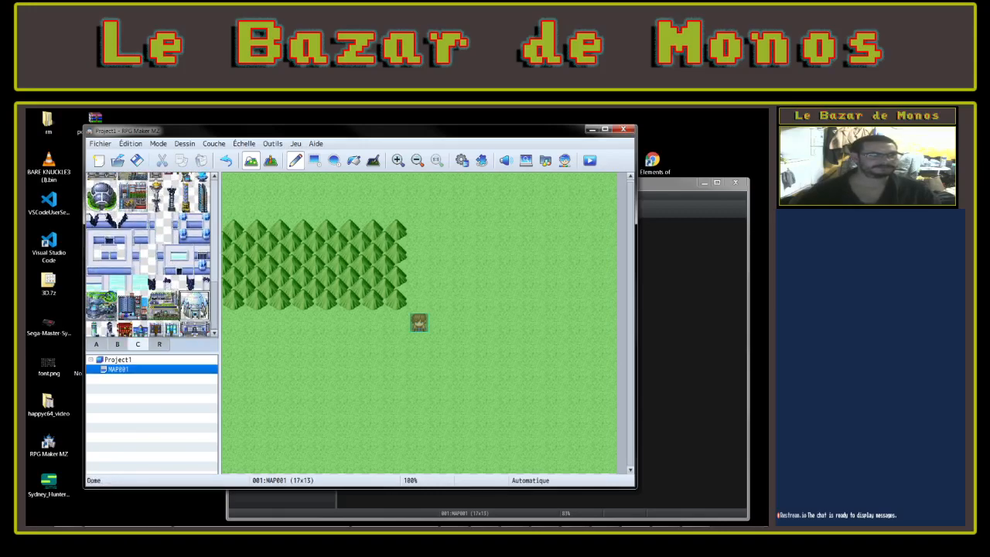
pyautogui.click(271, 258)
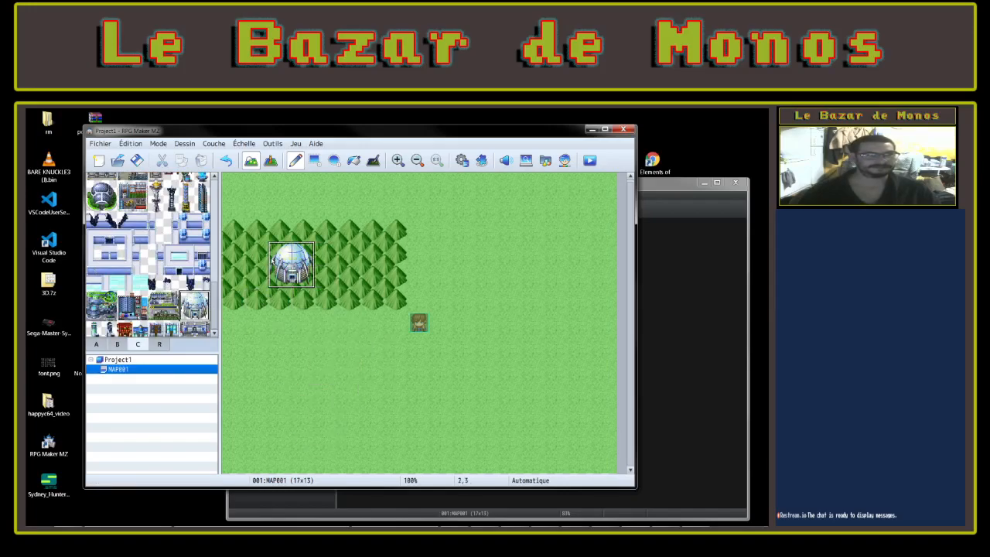
# Place the yellow signboard tile from tile set C over the upper-right quarter of the dome
pyautogui.scroll(3, 180, 282)
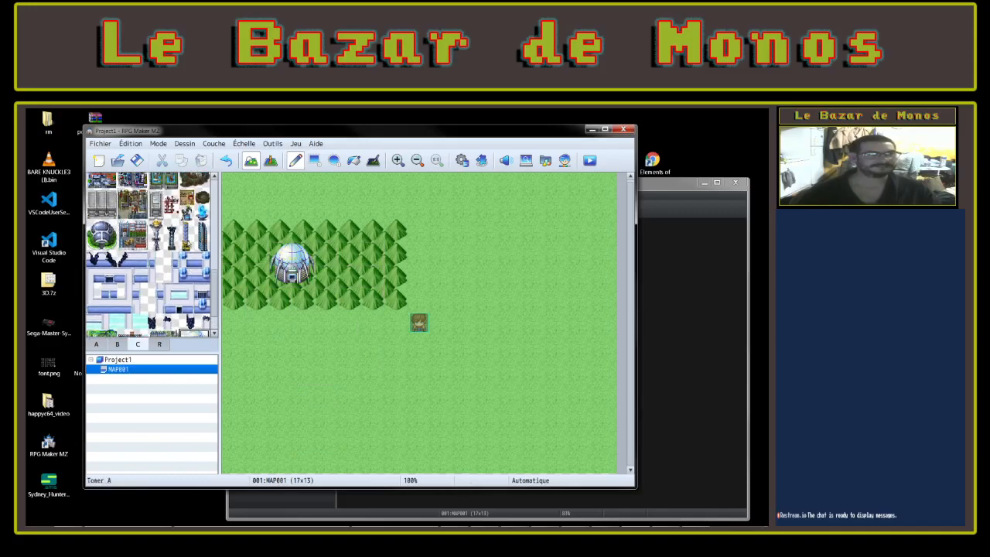
pyautogui.moveTo(214, 278); pyautogui.dragTo(215, 189)
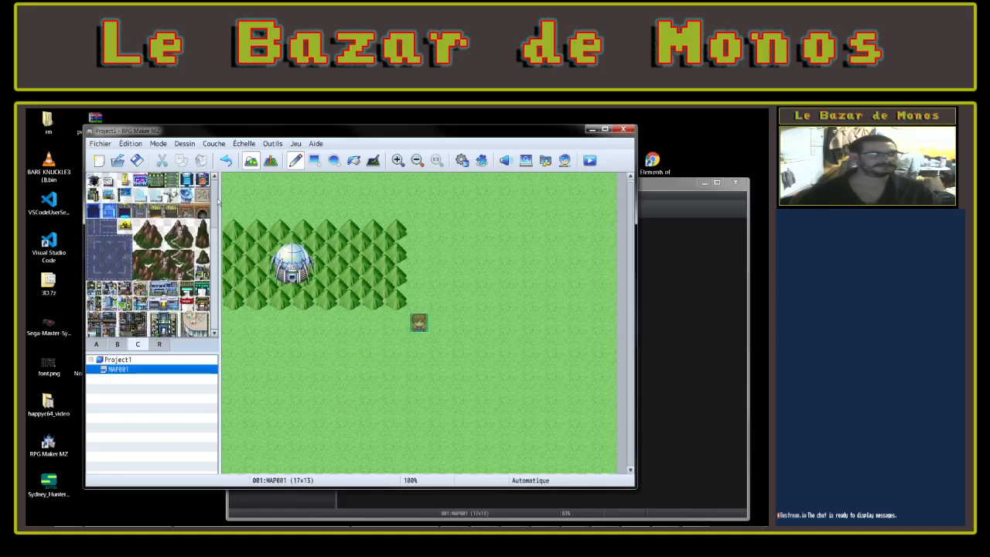
pyautogui.click(124, 226)
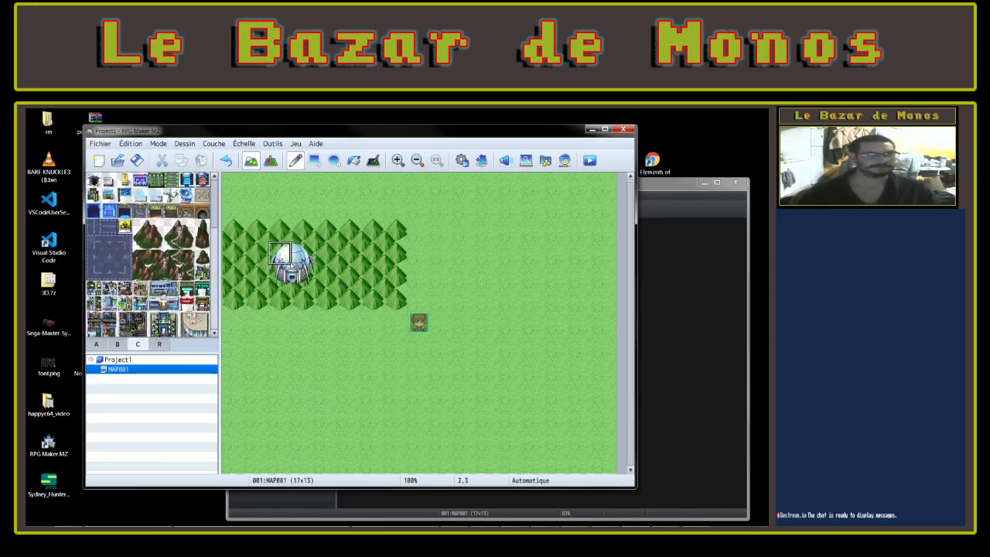
pyautogui.click(303, 254)
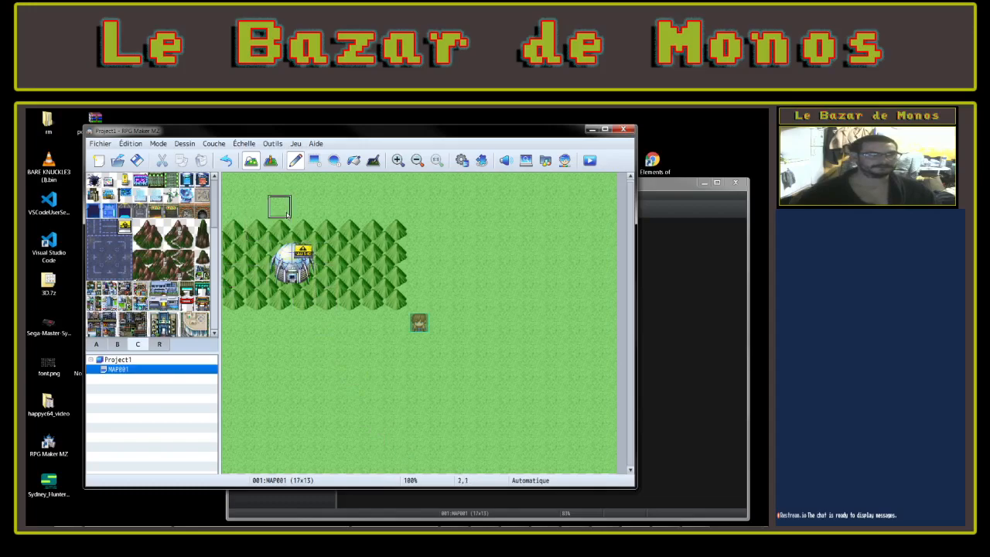
# Examine the map's layers individually by activating Couche 3, Couche 4, Couche 2 and finally Couche 1
pyautogui.click(213, 143)
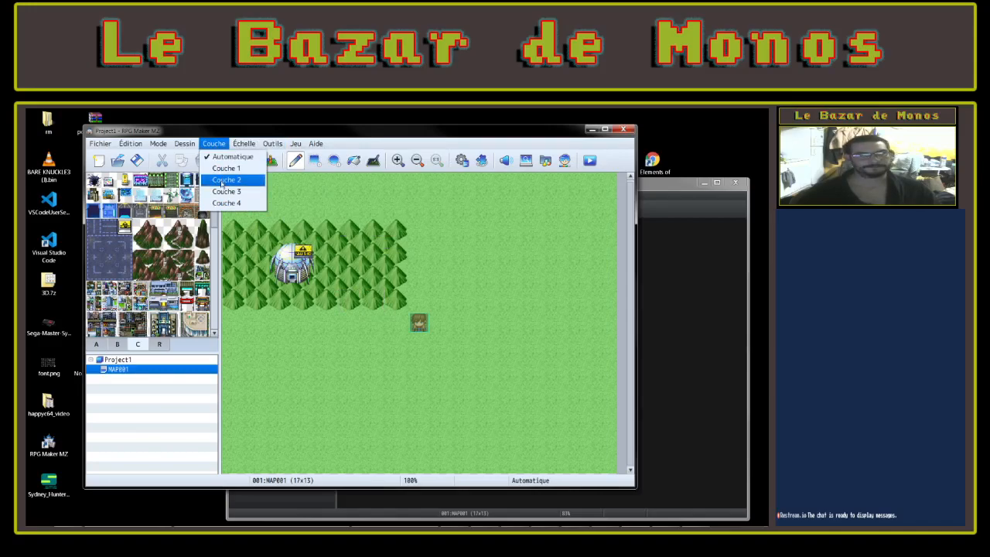
pyautogui.click(226, 191)
pyautogui.click(223, 147)
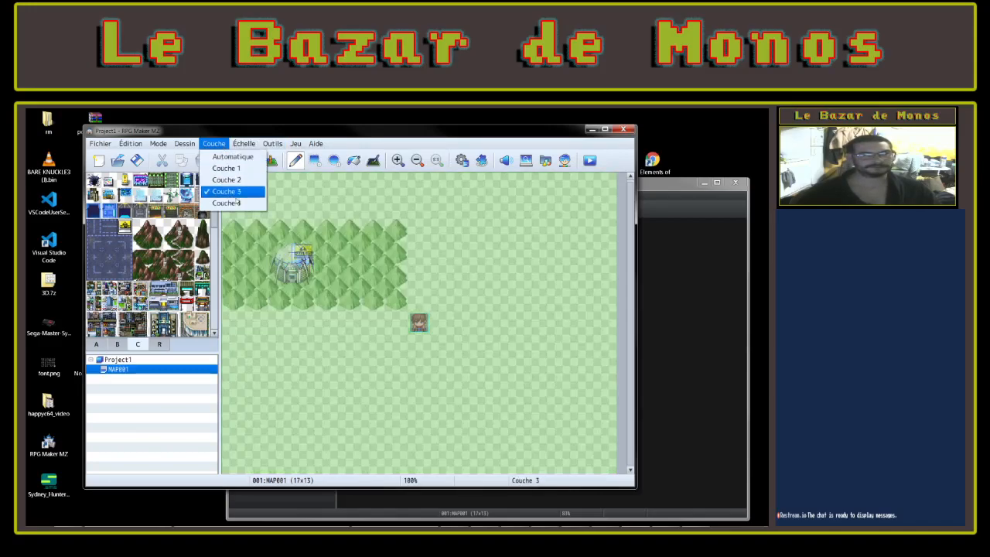
pyautogui.click(226, 202)
pyautogui.click(219, 145)
pyautogui.click(226, 191)
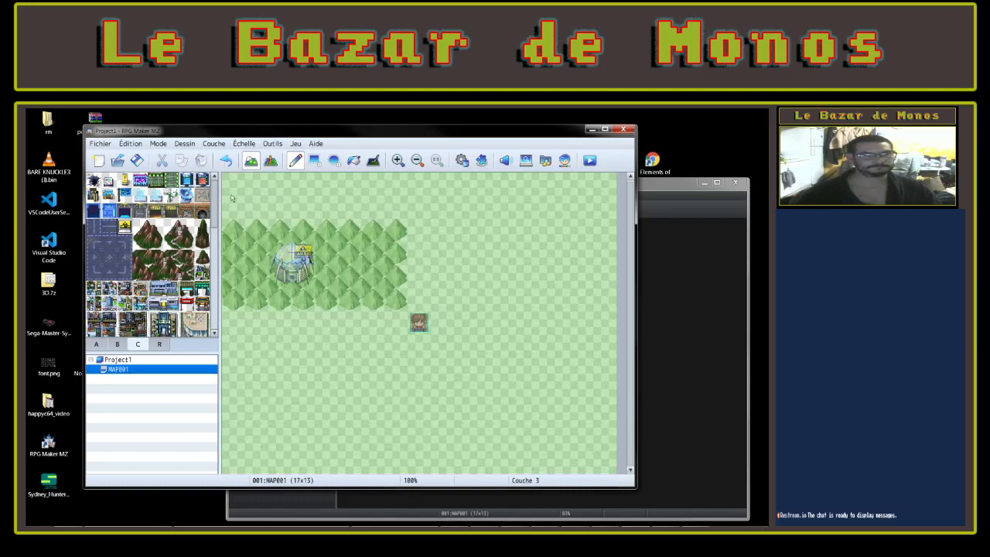
pyautogui.click(215, 144)
pyautogui.click(232, 183)
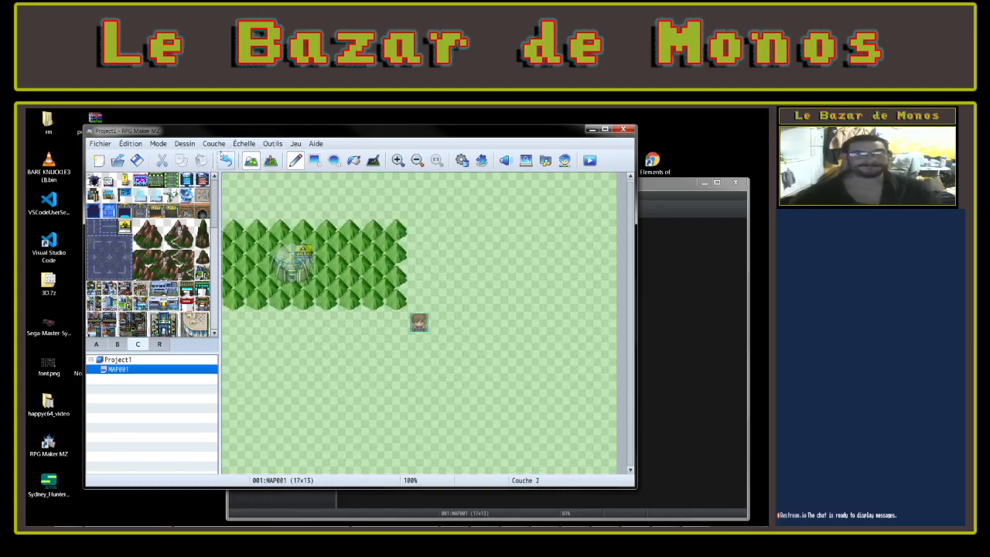
pyautogui.click(221, 145)
pyautogui.click(226, 167)
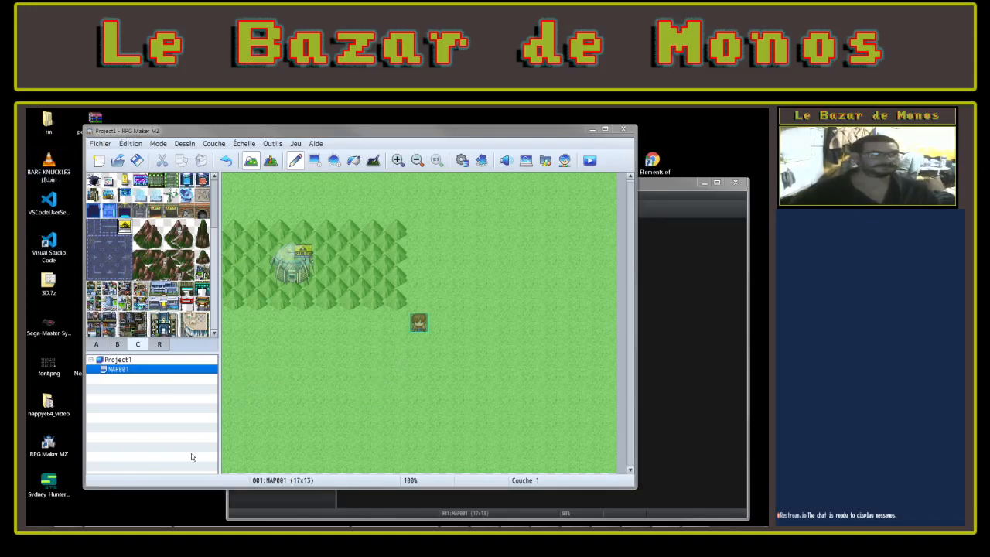
# Switch to RPG Maker MV and paint a block of mountain tiles, about 6 wide and 4 high, on the grass map beside the player start
pyautogui.click(656, 186)
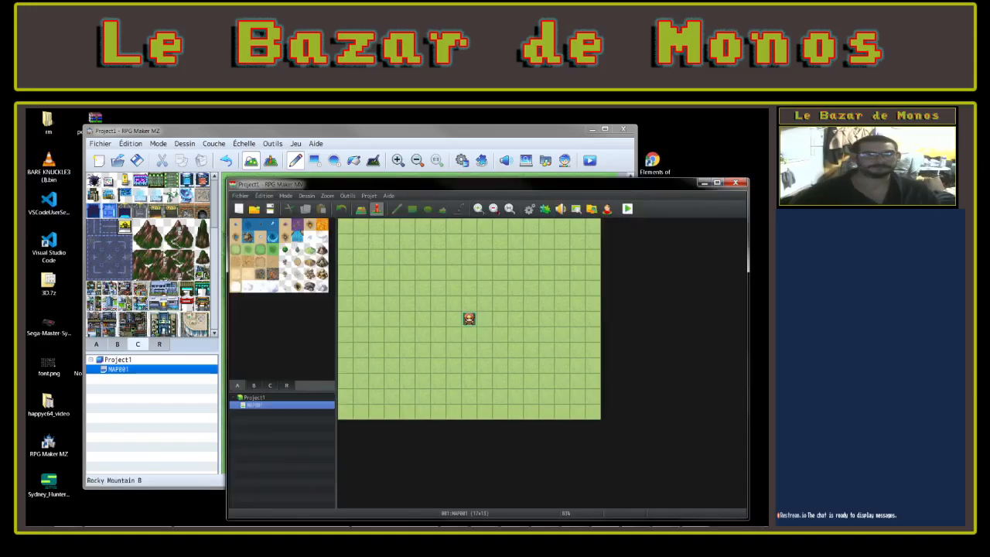
pyautogui.click(313, 251)
pyautogui.click(361, 210)
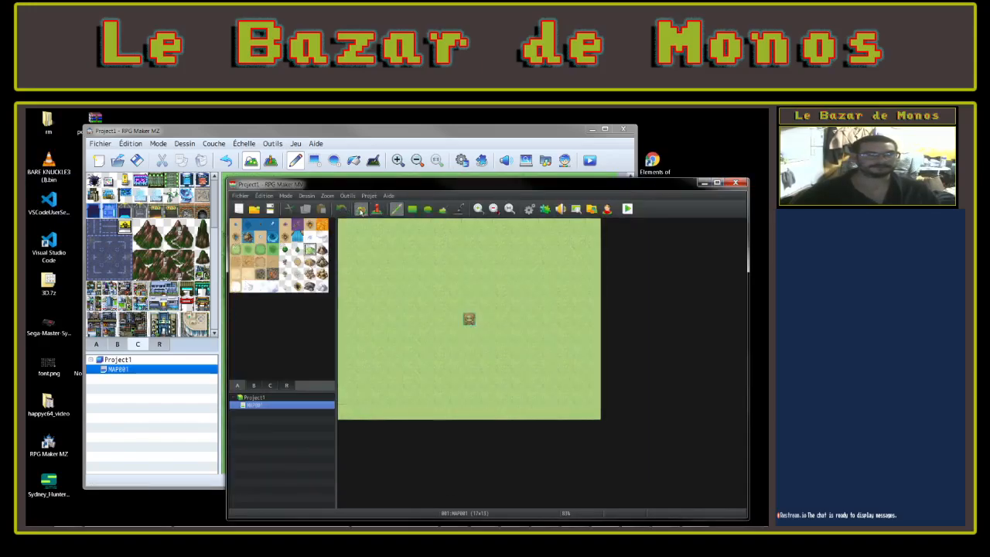
pyautogui.moveTo(377, 274)
pyautogui.mouseDown()
pyautogui.moveTo(440, 289)
pyautogui.moveTo(361, 272)
pyautogui.moveTo(376, 316)
pyautogui.moveTo(420, 272)
pyautogui.moveTo(438, 304)
pyautogui.mouseUp()
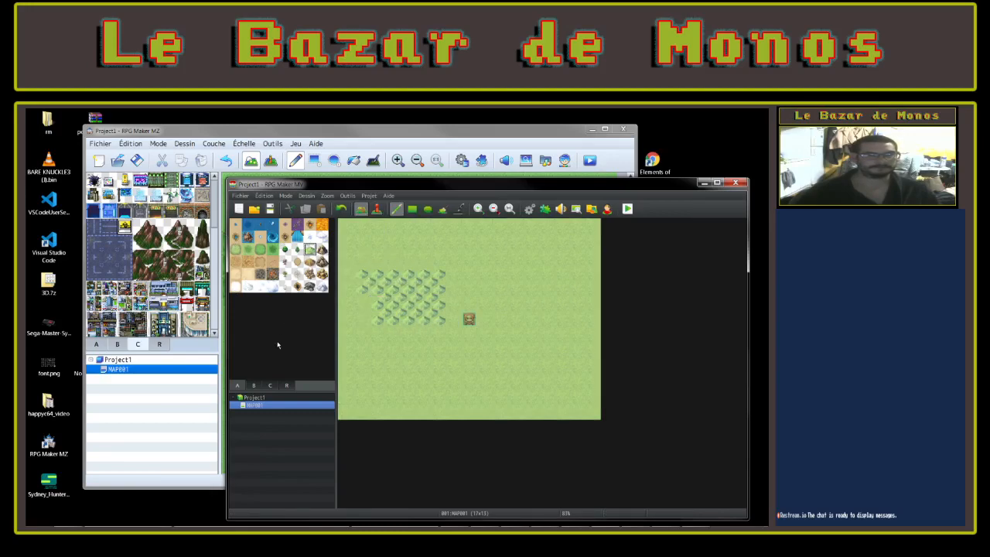
# Place the two-tile-high Tower A from tile set B on the mountains at 4,4, and overlay another tile from that set on its lower half
pyautogui.click(255, 385)
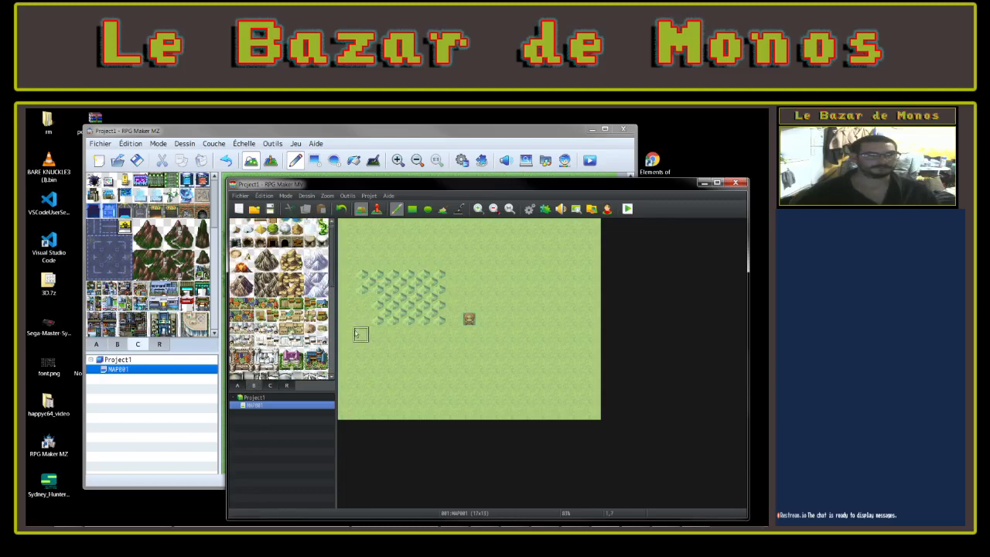
pyautogui.scroll(-5, 325, 325)
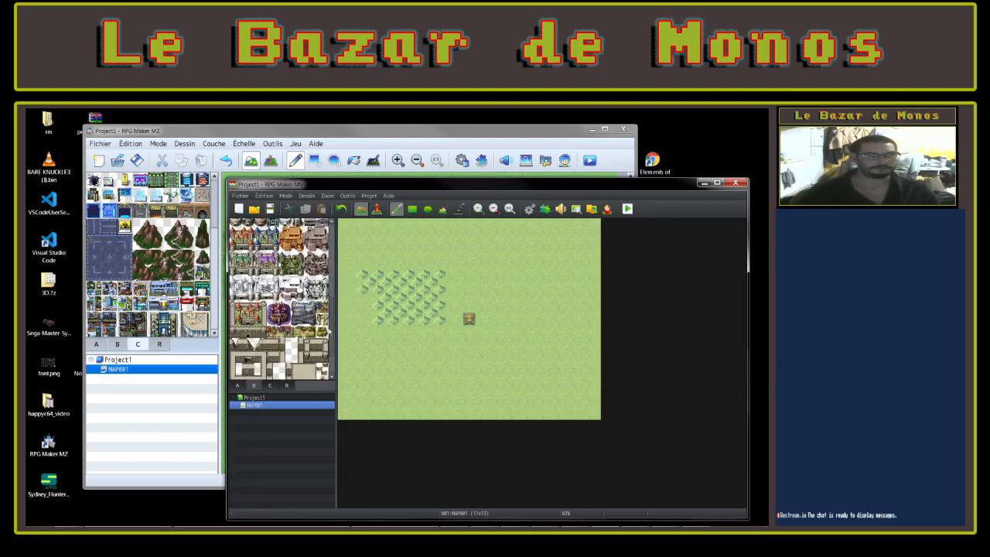
pyautogui.scroll(2, 331, 340)
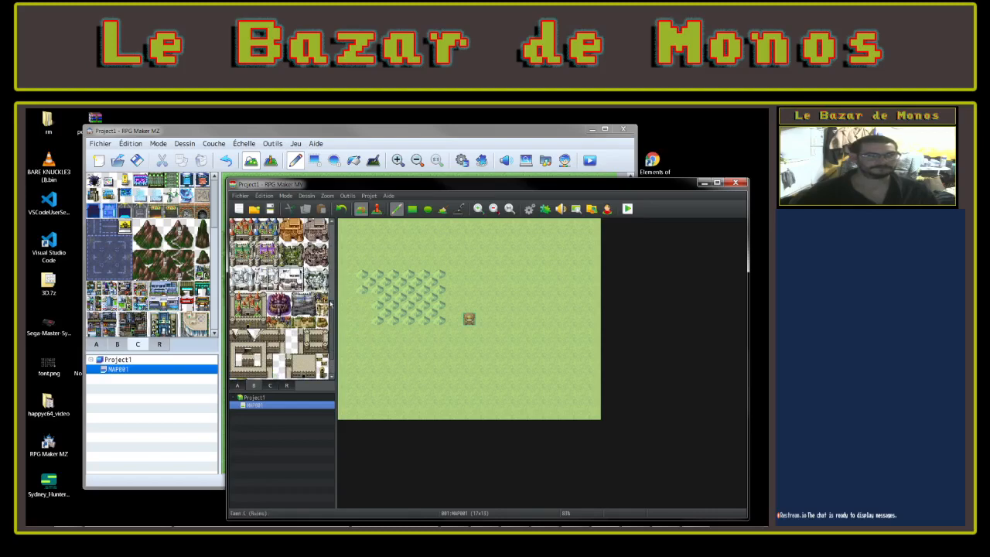
pyautogui.scroll(-5, 331, 309)
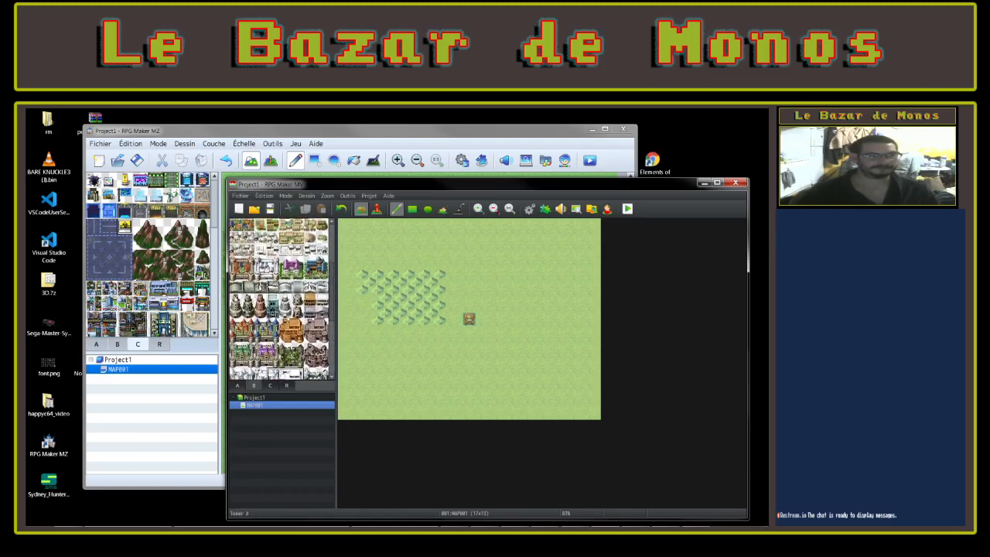
pyautogui.moveTo(236, 297); pyautogui.dragTo(236, 311)
pyautogui.click(410, 302)
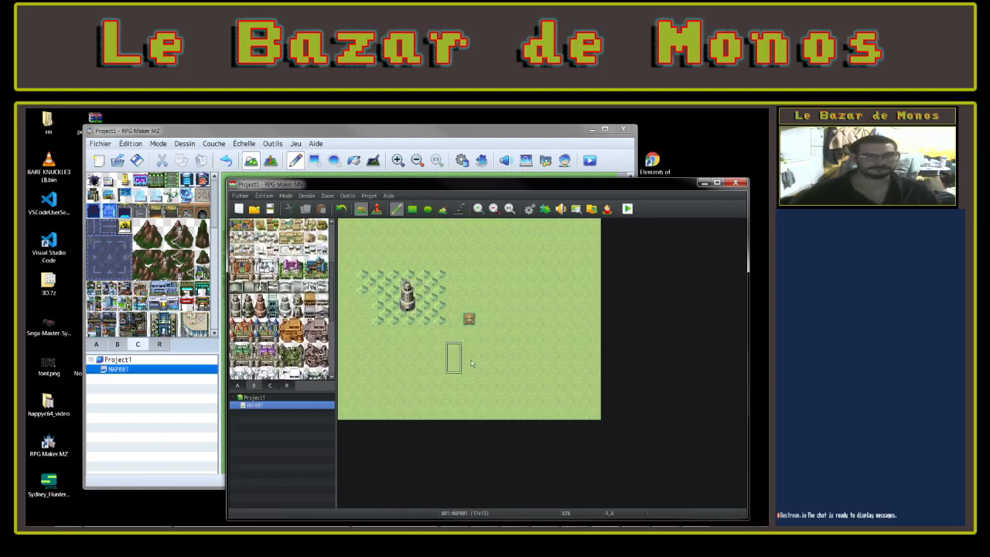
pyautogui.click(325, 227)
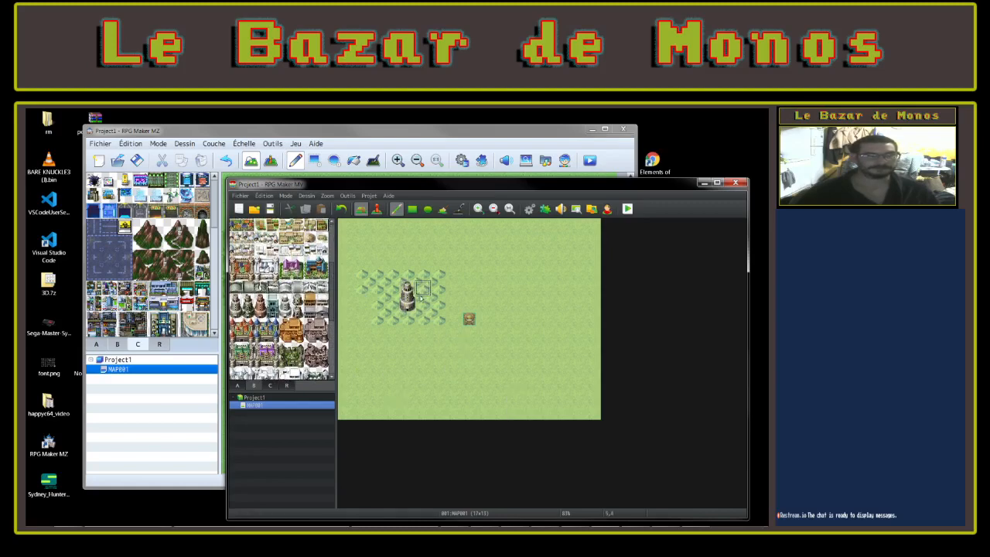
pyautogui.click(408, 303)
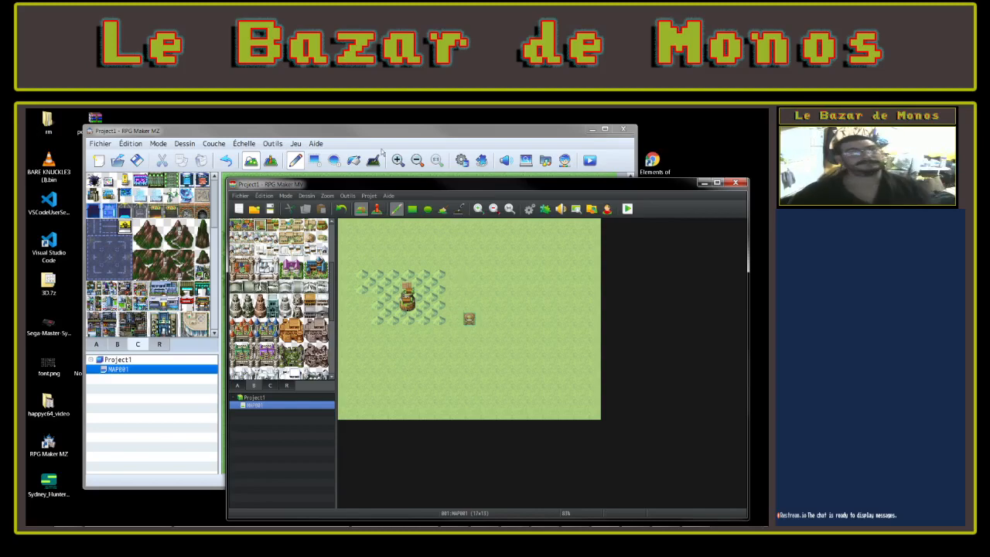
# Return to RPG Maker MZ and look through the resource manager's folders, including the img/characters file list, then close it
pyautogui.click(224, 135)
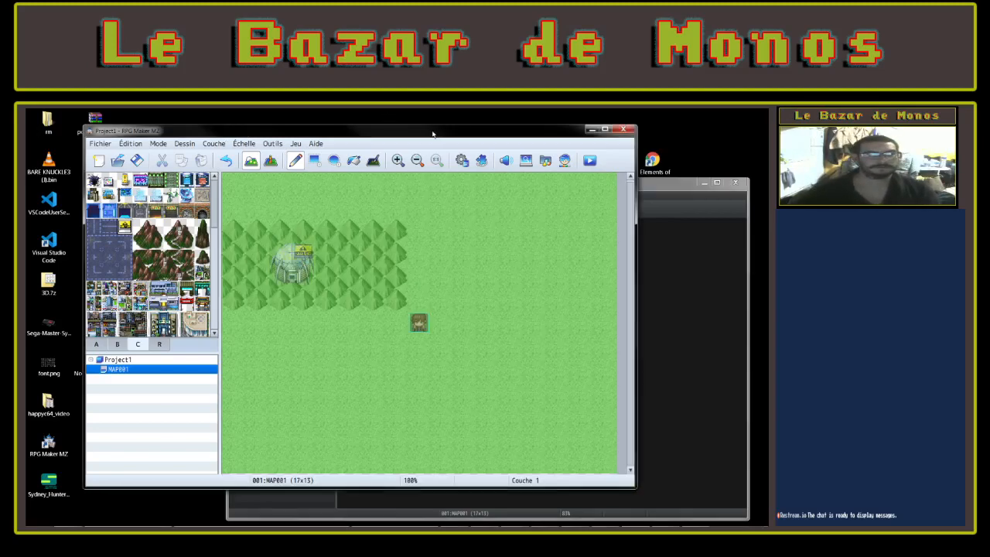
pyautogui.click(275, 144)
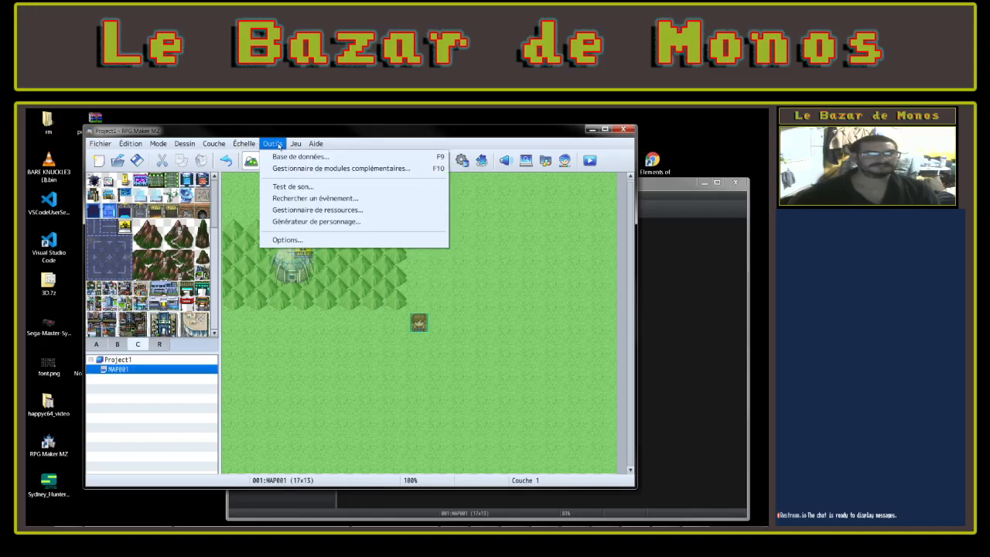
pyautogui.click(286, 209)
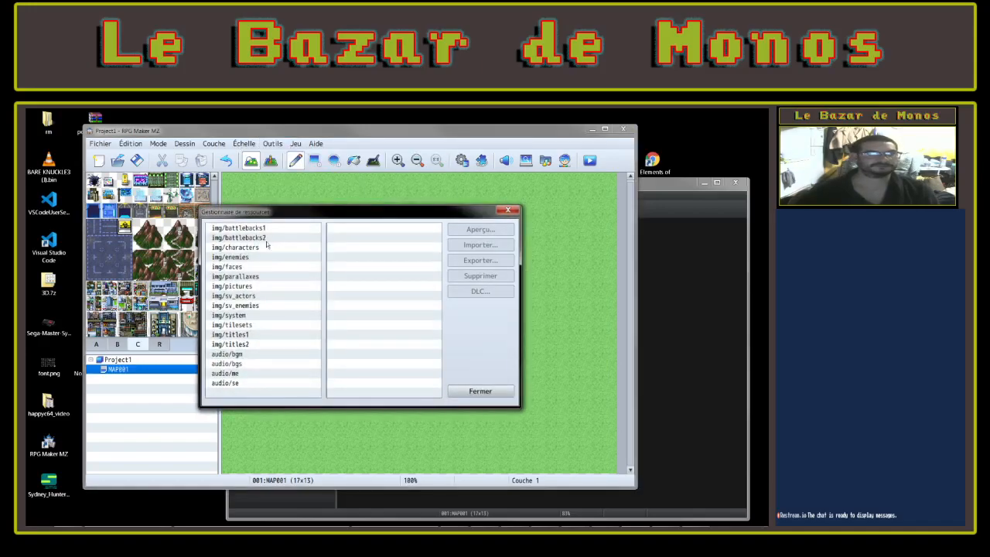
pyautogui.click(250, 275)
pyautogui.click(235, 306)
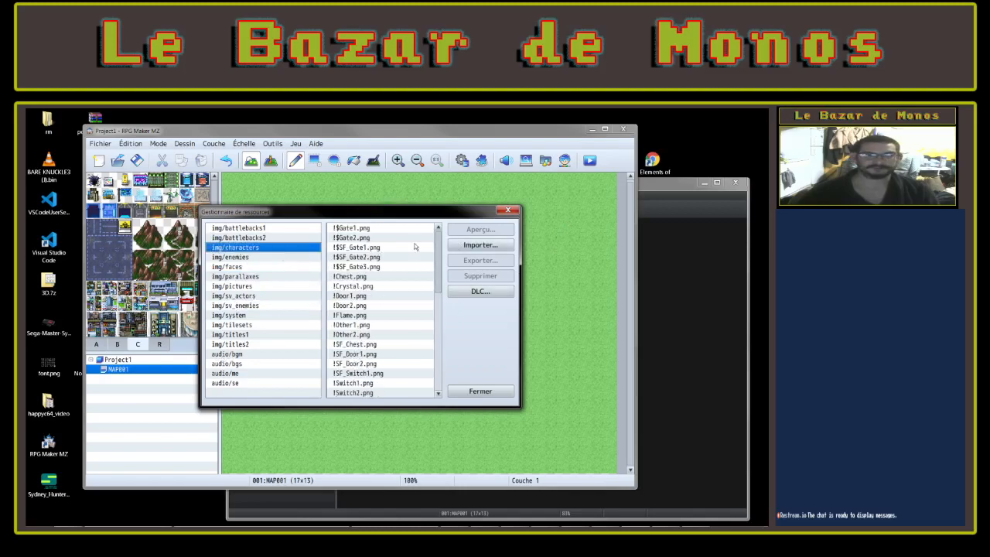
pyautogui.click(236, 248)
pyautogui.click(507, 210)
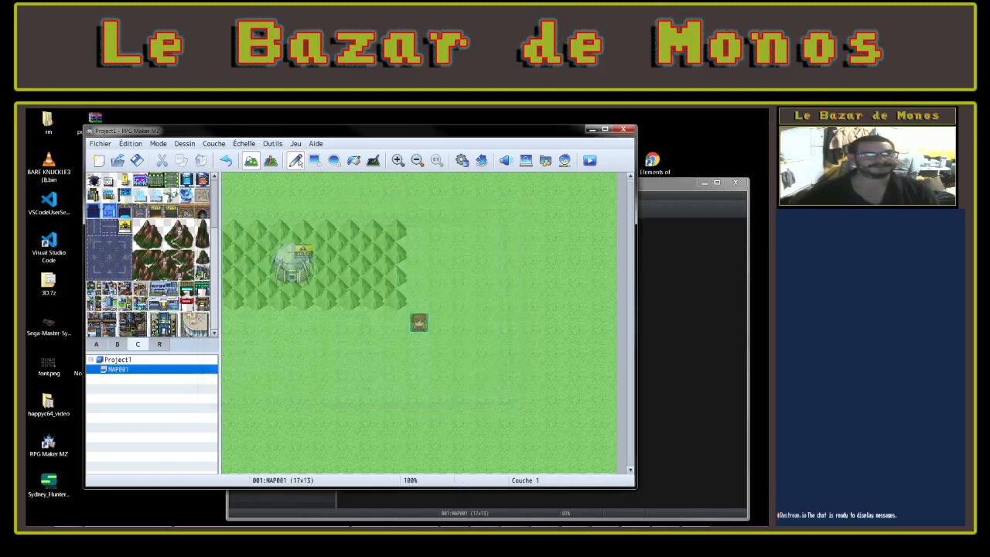
# Open the character generator in RPG Maker MZ and bring up the RPG Maker MV generator beside it for comparison
pyautogui.click(285, 144)
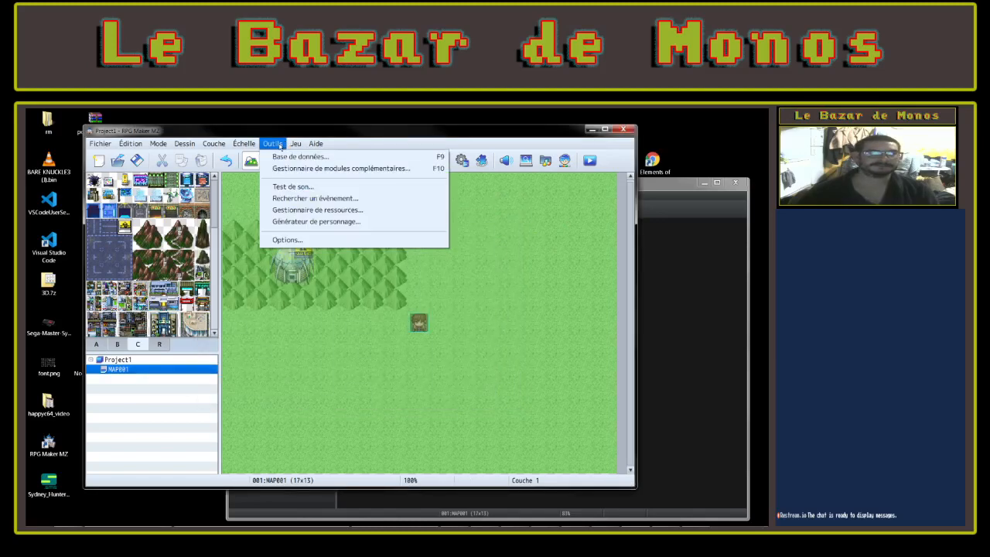
pyautogui.click(350, 223)
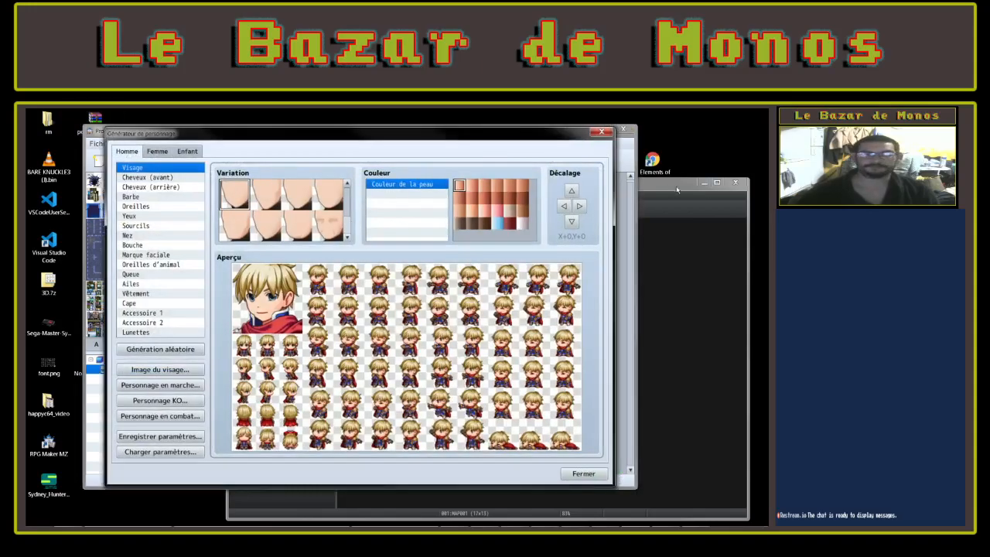
pyautogui.click(616, 185)
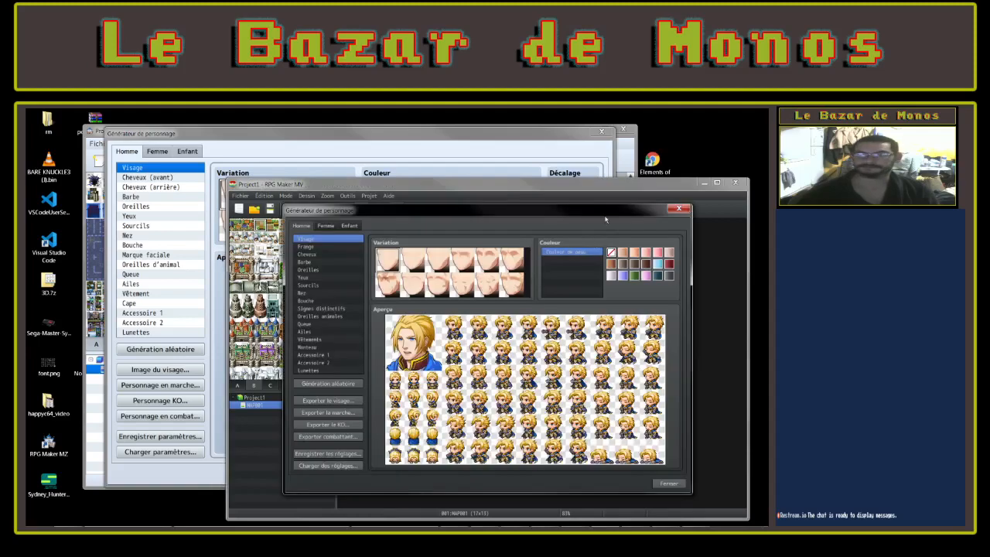
pyautogui.moveTo(358, 211); pyautogui.dragTo(354, 136)
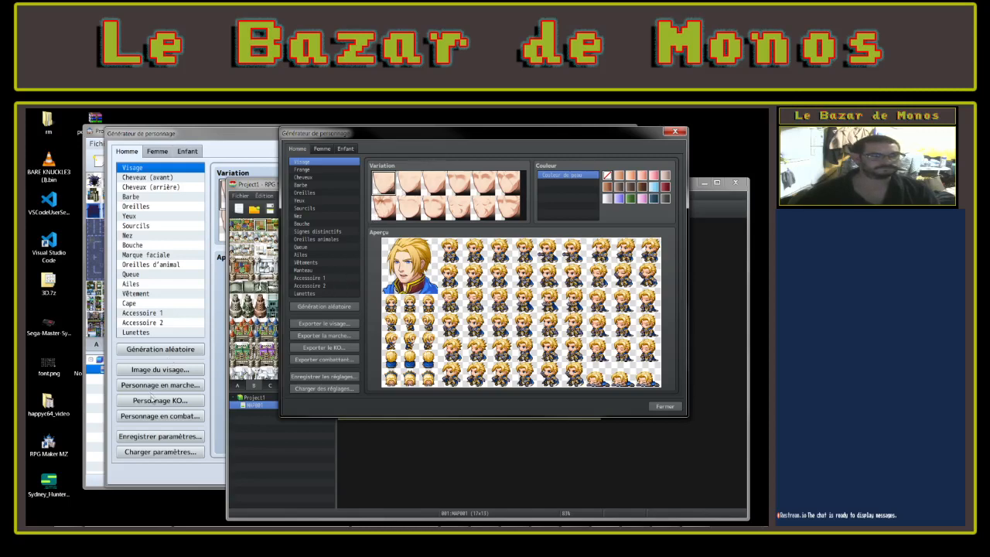
# Preview the walking character sheet in the MZ generator and the battler sheet in the MV generator, closing each preview without exporting
pyautogui.click(181, 387)
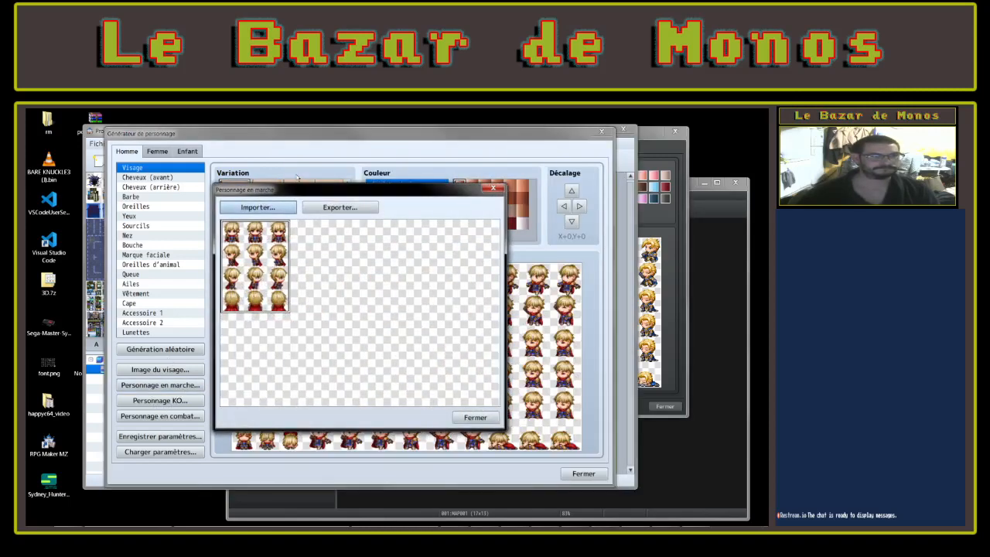
pyautogui.click(493, 190)
pyautogui.click(642, 135)
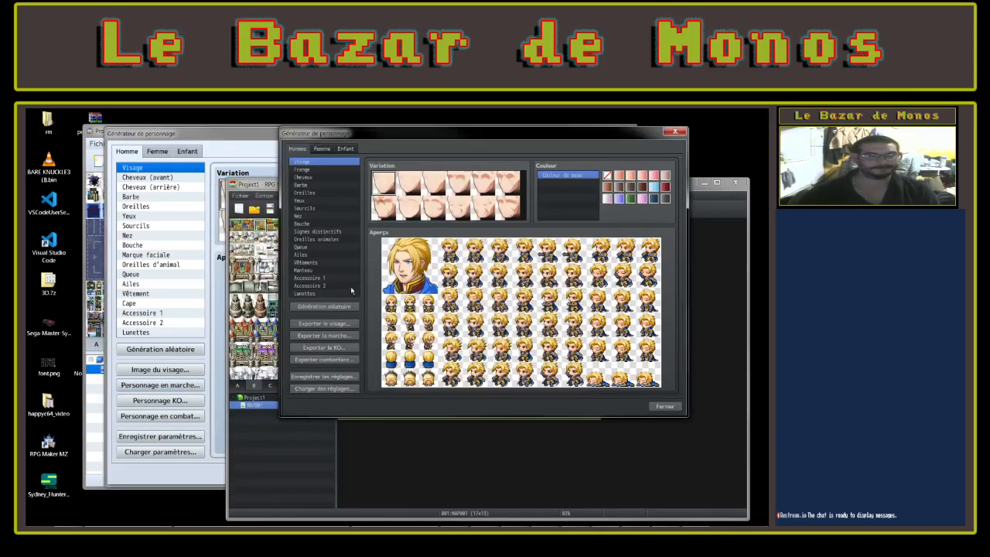
pyautogui.click(342, 359)
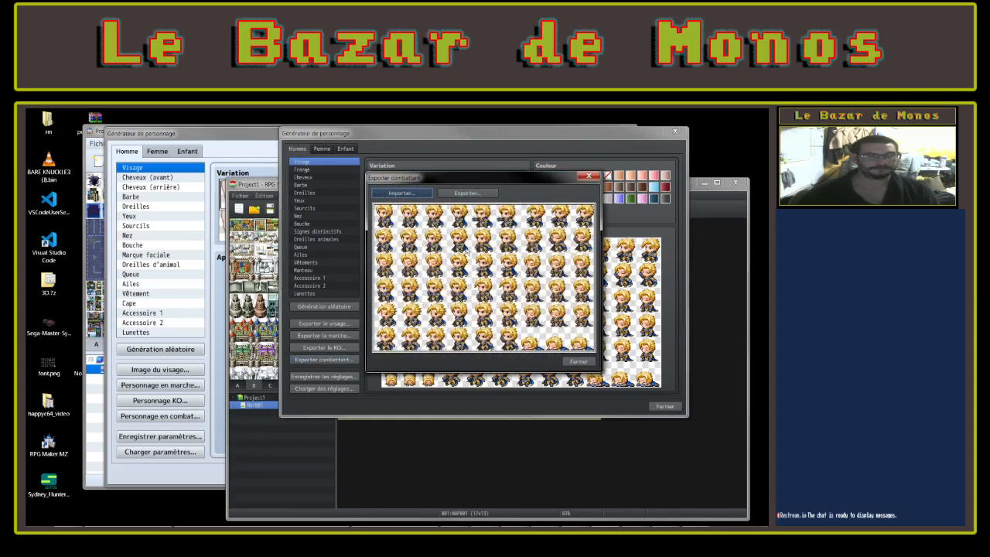
pyautogui.click(589, 176)
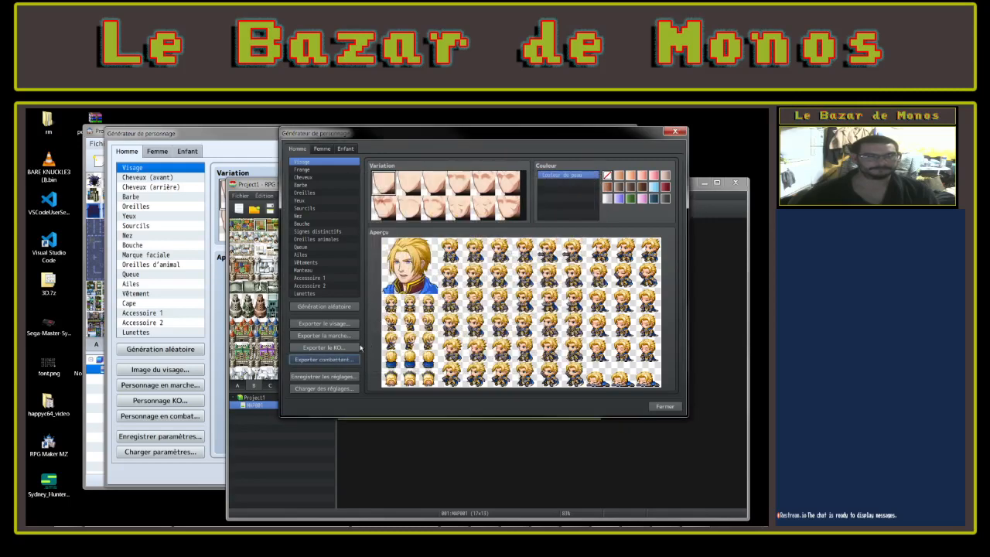
# Compare the KO character previews of the MV and MZ generators, closing both without exporting
pyautogui.click(355, 348)
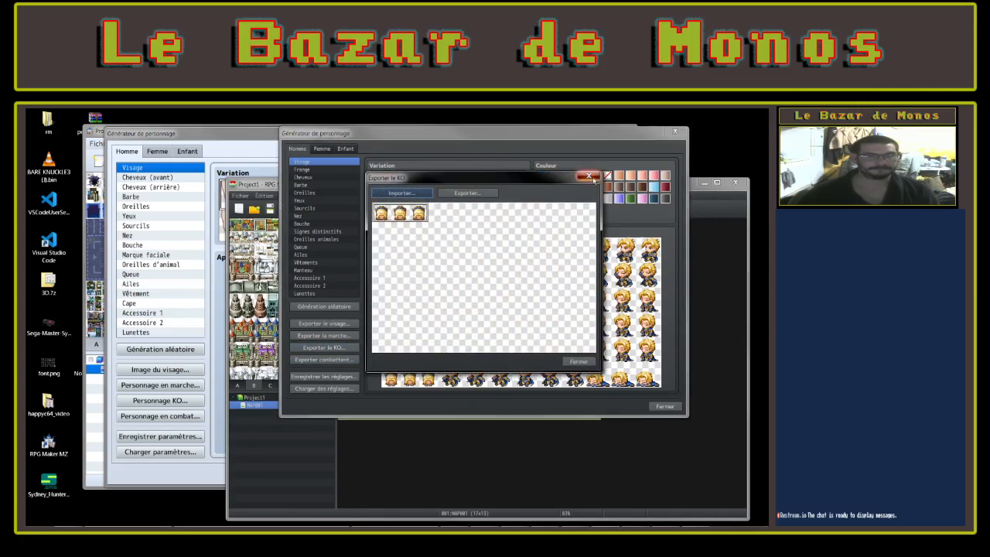
pyautogui.click(589, 177)
pyautogui.click(164, 401)
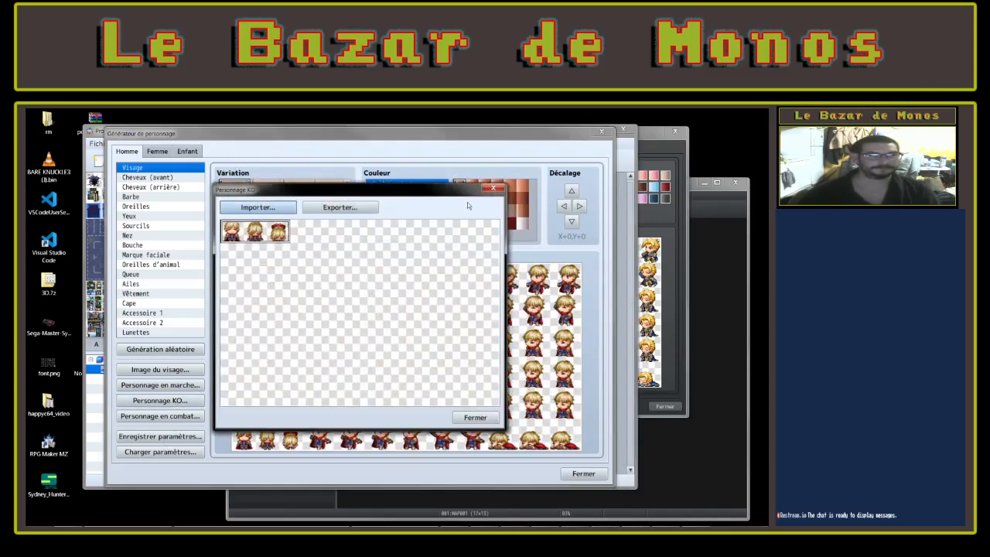
pyautogui.click(493, 189)
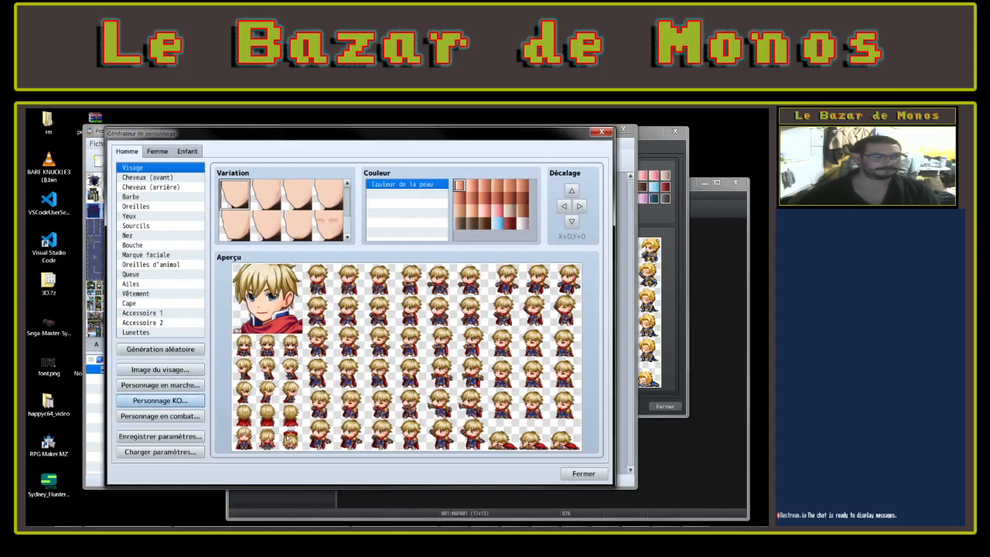
# Check the MZ generator's settings loader without loading a file, view its Femme and Enfant characters, and return to the MV generator
pyautogui.click(155, 452)
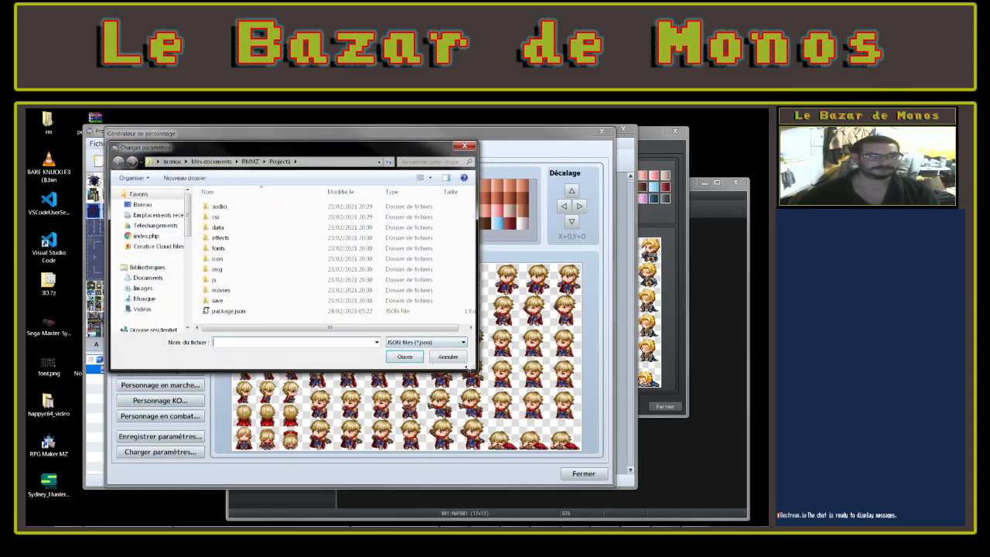
pyautogui.click(444, 358)
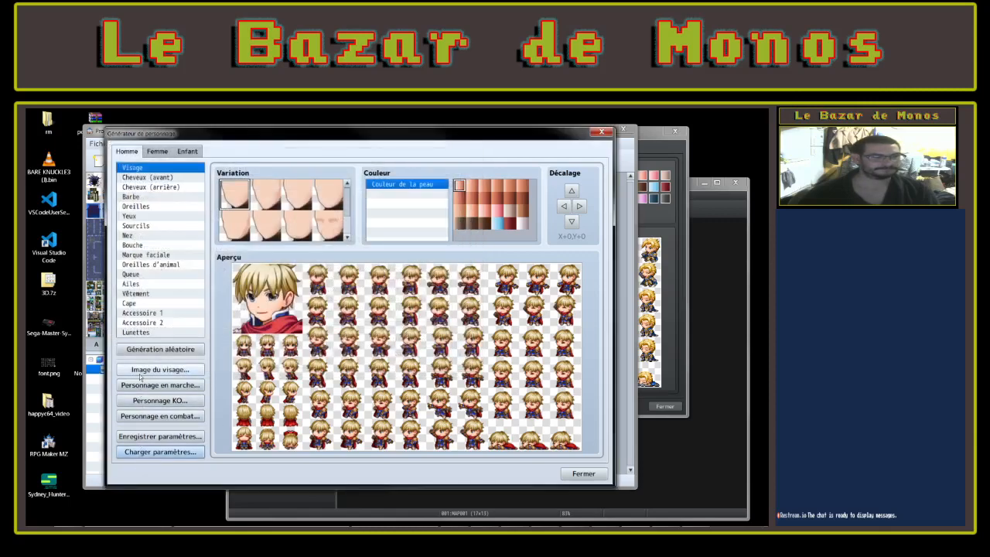
pyautogui.click(161, 152)
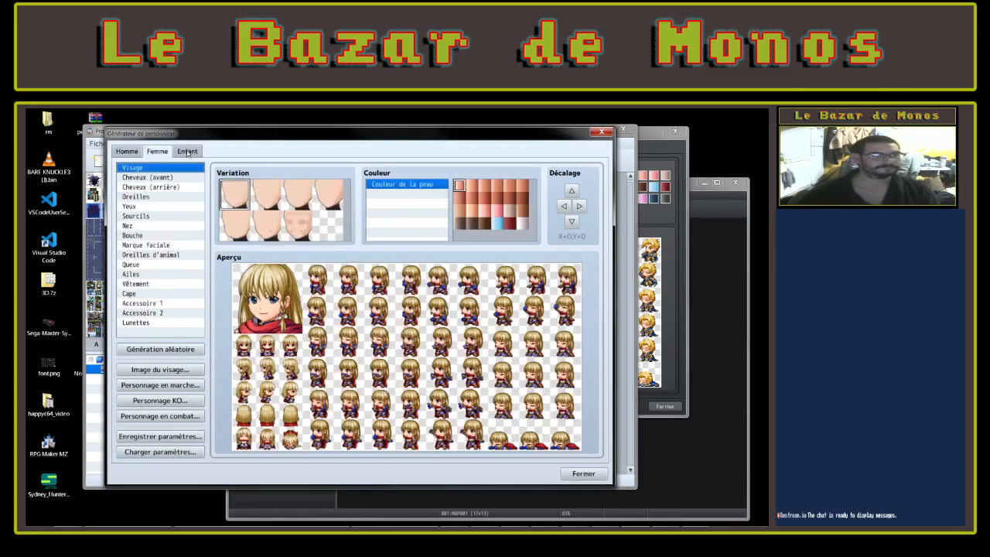
pyautogui.click(188, 152)
pyautogui.click(642, 152)
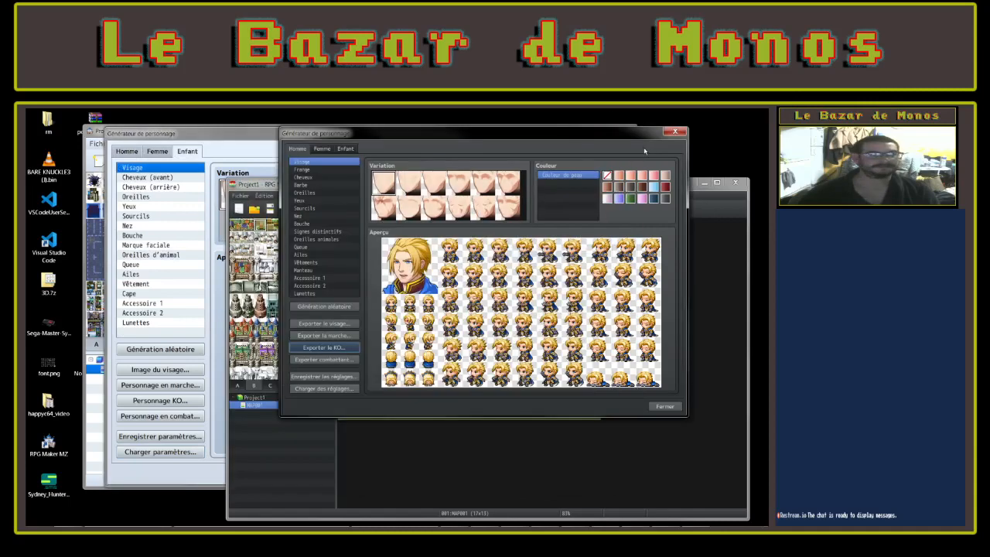
# Compare the Enfant characters of the MV and MZ generators, and view the Homme nose variations in the MV generator
pyautogui.click(335, 147)
pyautogui.click(345, 148)
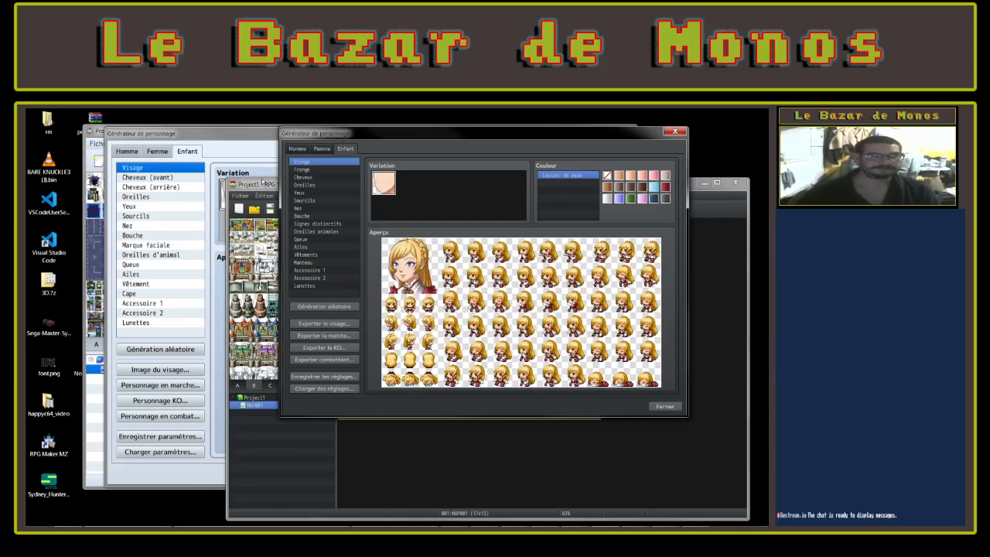
pyautogui.click(214, 241)
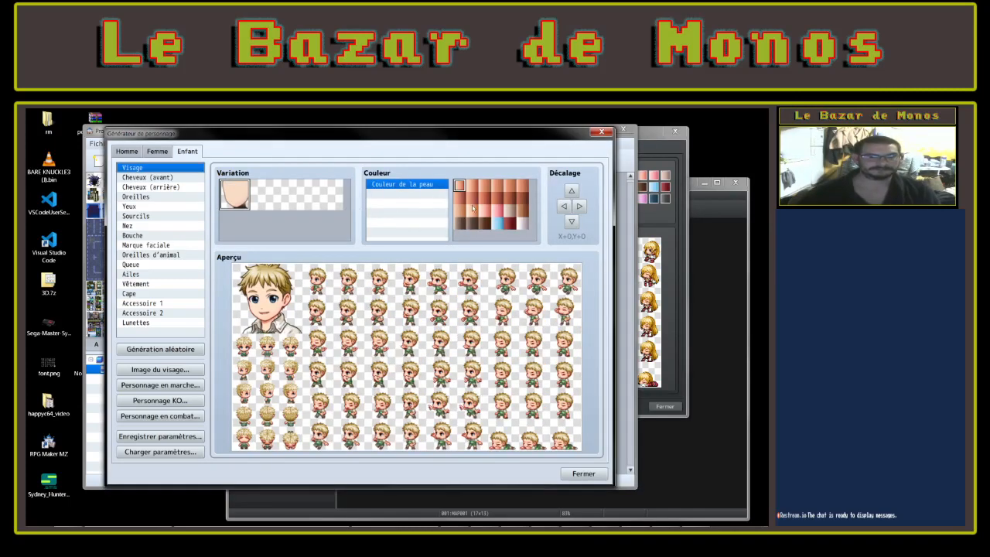
pyautogui.click(637, 235)
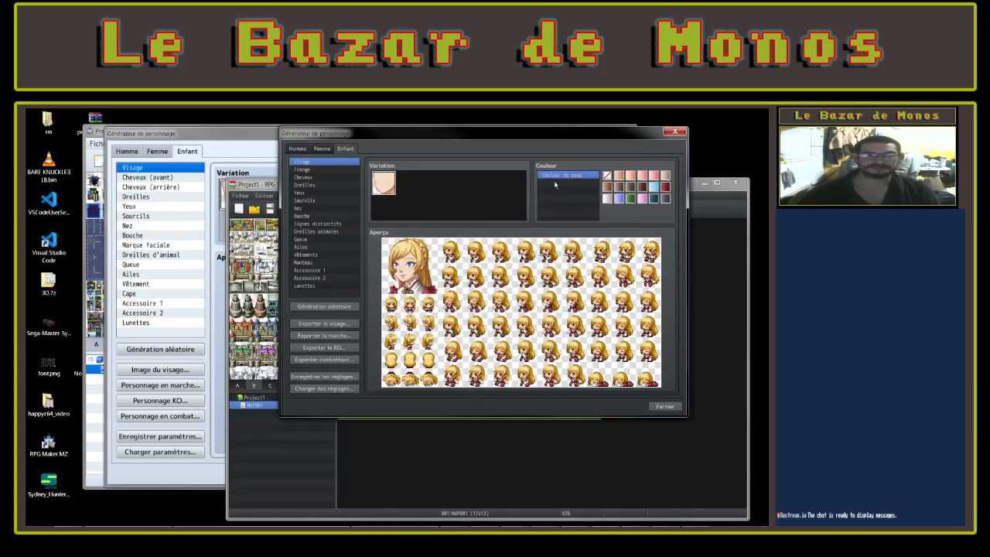
pyautogui.click(303, 150)
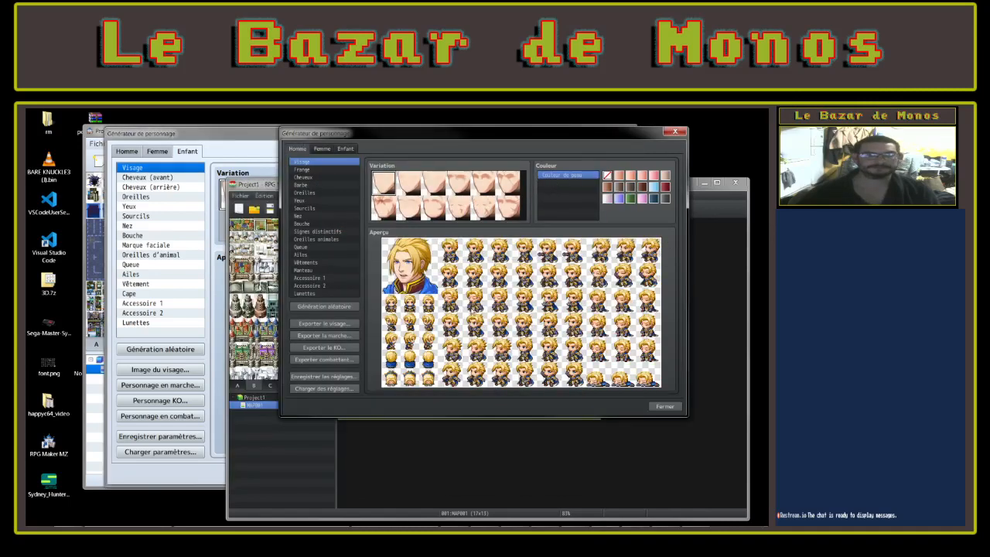
pyautogui.click(320, 215)
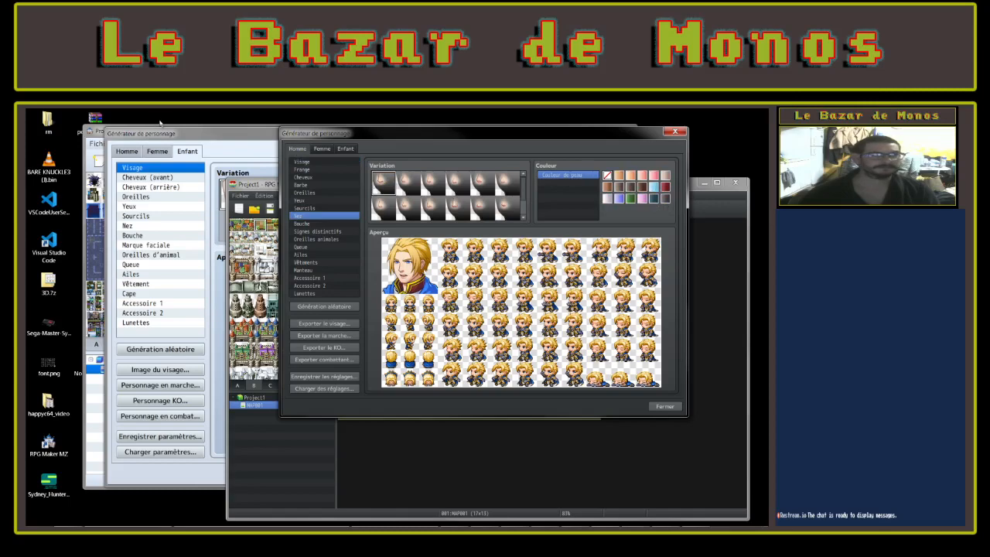
# Close the character generators of both RPG Maker MZ and RPG Maker MV, returning to the MZ map editor
pyautogui.click(186, 133)
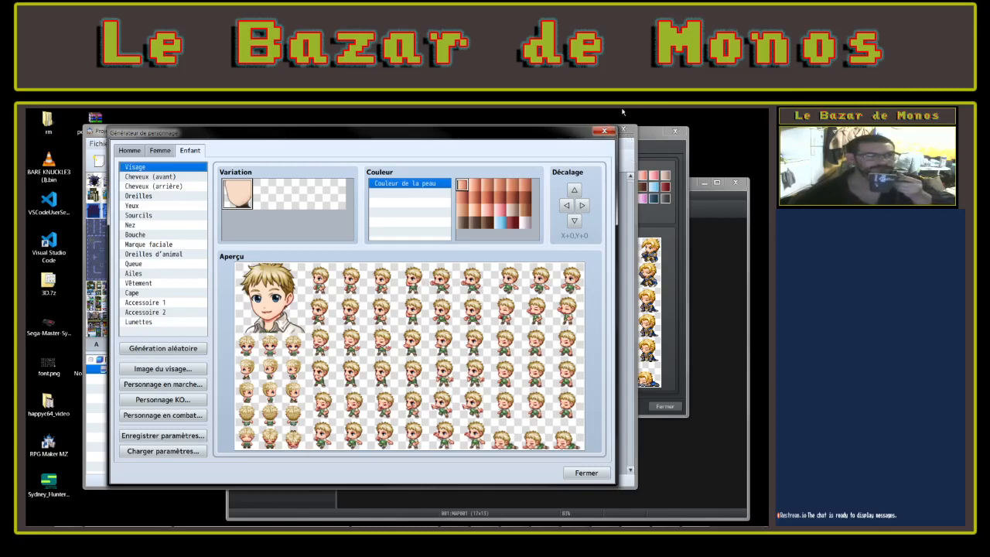
pyautogui.click(604, 131)
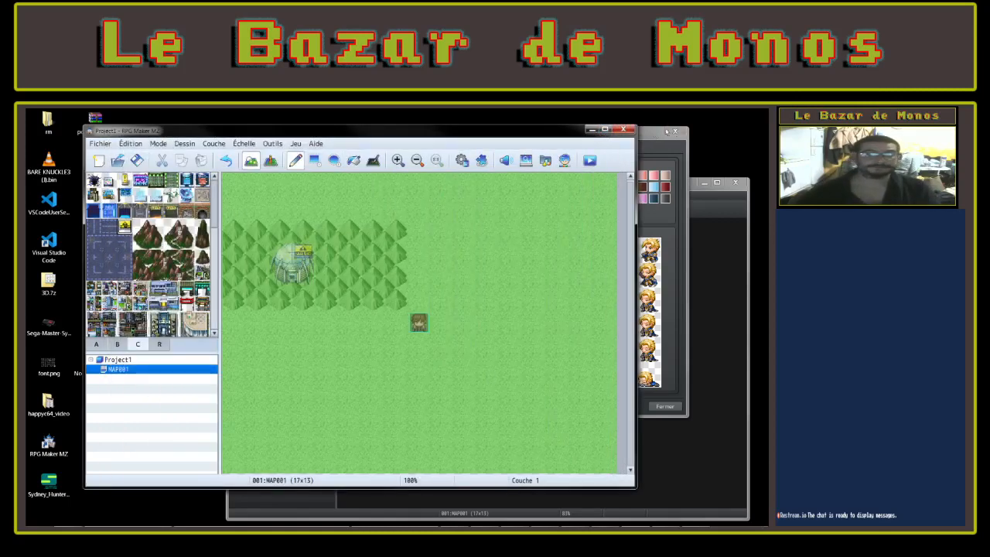
pyautogui.click(676, 133)
pyautogui.click(251, 136)
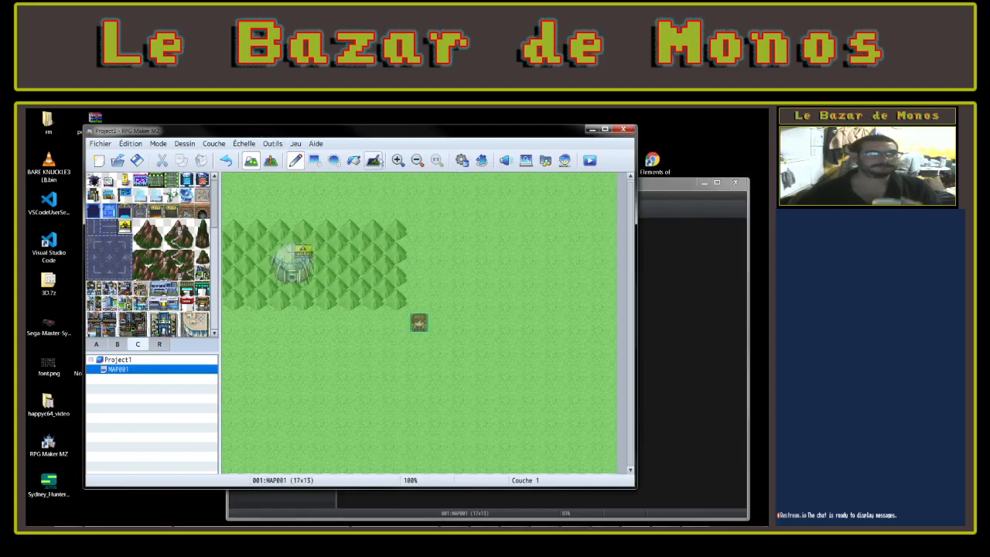
# Open the RPG Maker MZ options and try the map grid display setting, switching it back off
pyautogui.click(273, 144)
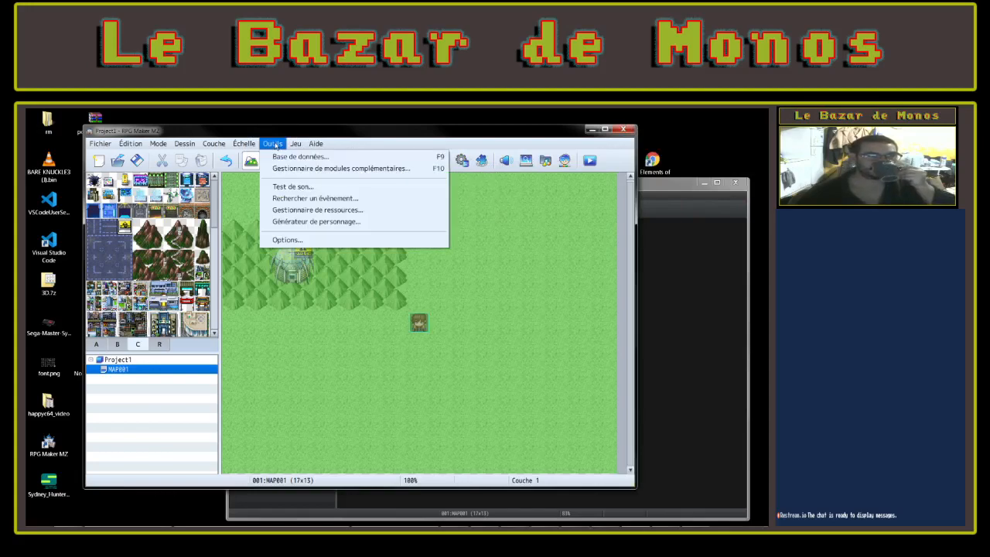
pyautogui.click(300, 240)
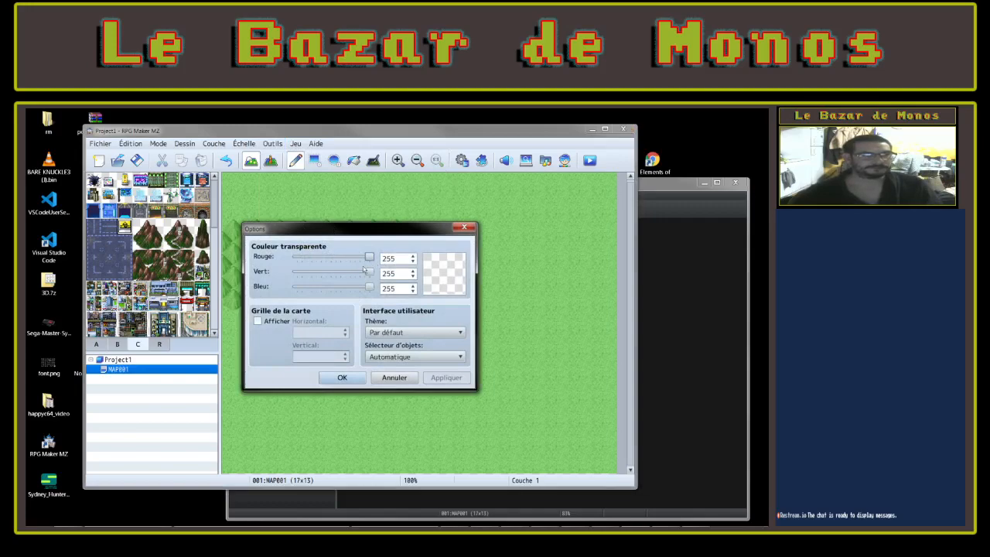
pyautogui.click(283, 324)
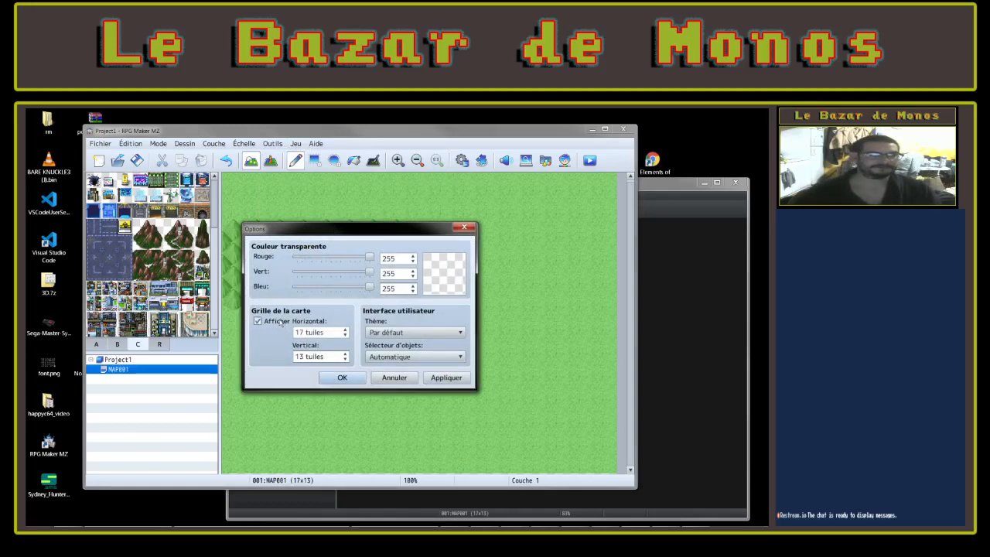
pyautogui.click(281, 324)
# Apply the Sombre interface theme, followed by the Contraste élevé blanc theme, to preview both in the MZ editor
pyautogui.click(410, 332)
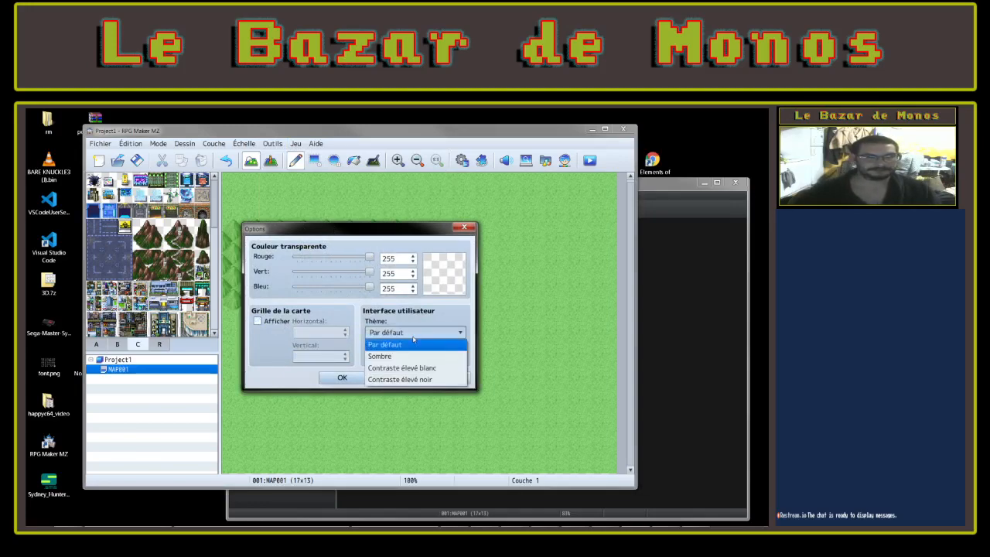
pyautogui.click(424, 356)
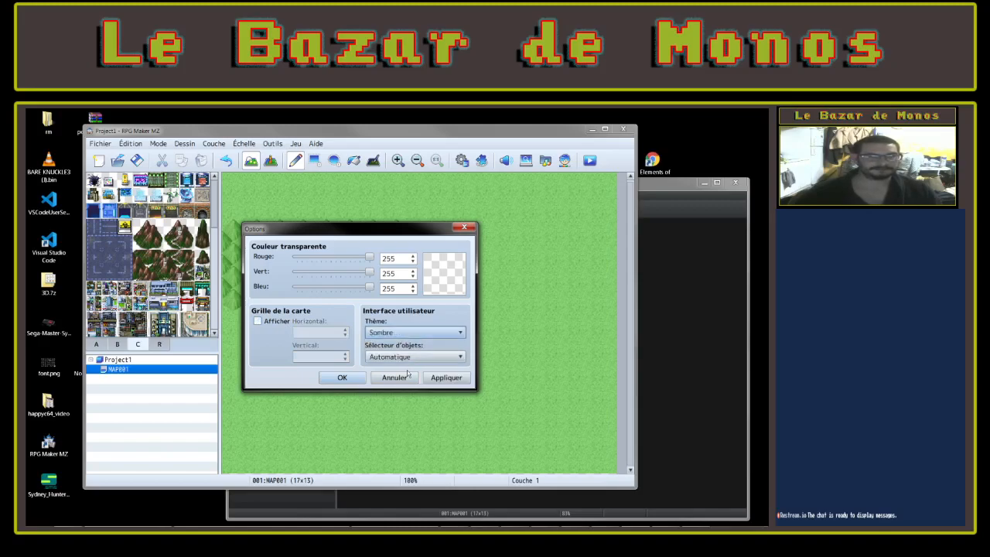
pyautogui.click(439, 381)
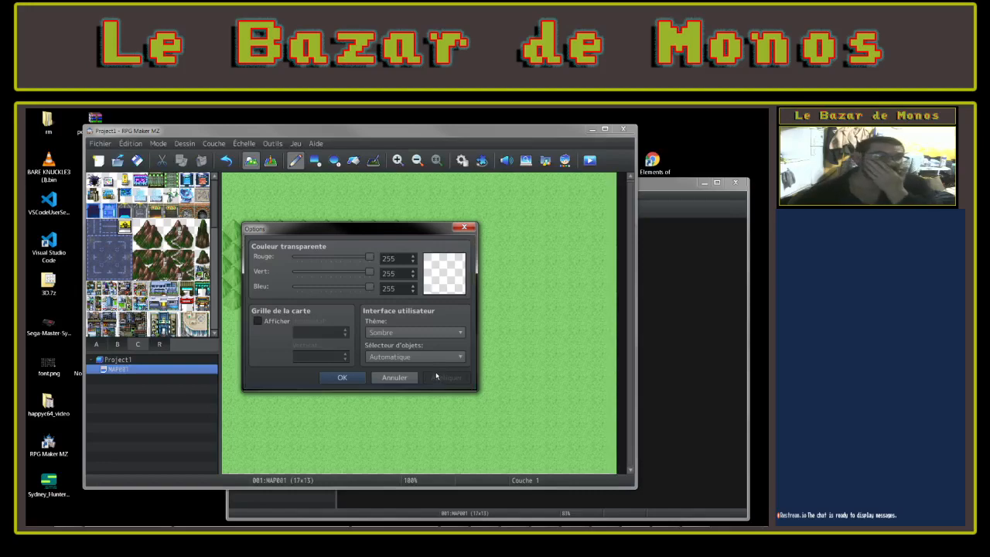
pyautogui.click(415, 333)
pyautogui.click(430, 373)
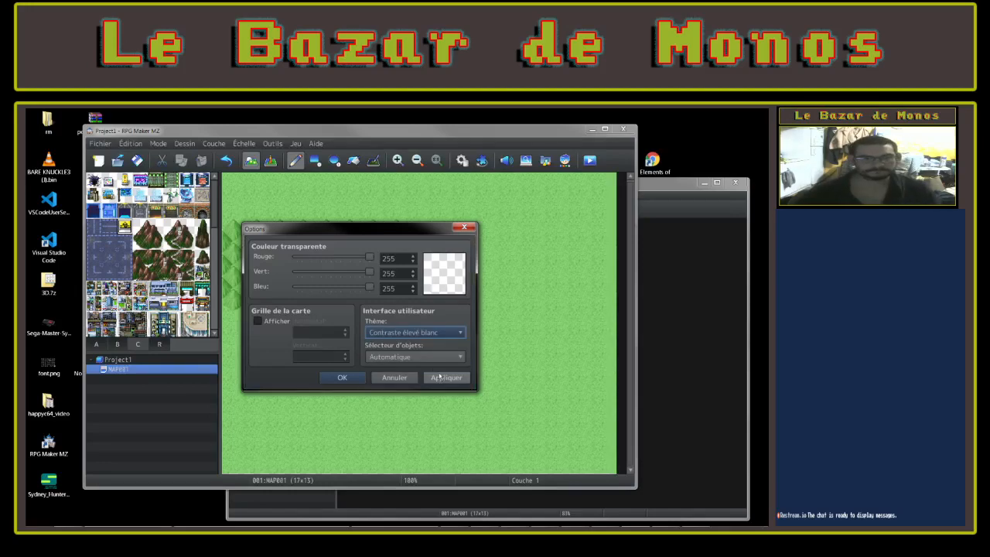
pyautogui.click(438, 378)
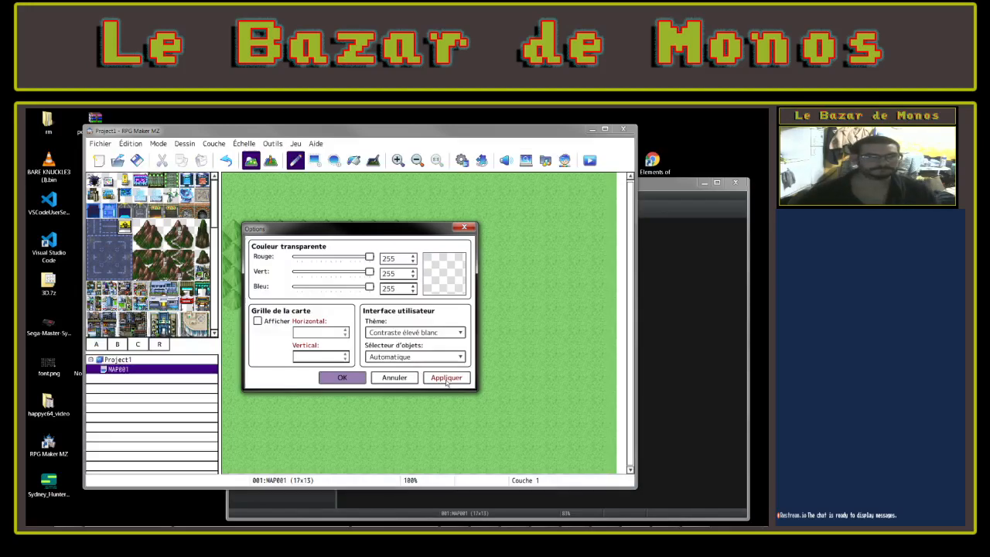
# Preview the Contraste élevé noir interface theme in the MZ editor and reapply the Sombre theme
pyautogui.click(442, 335)
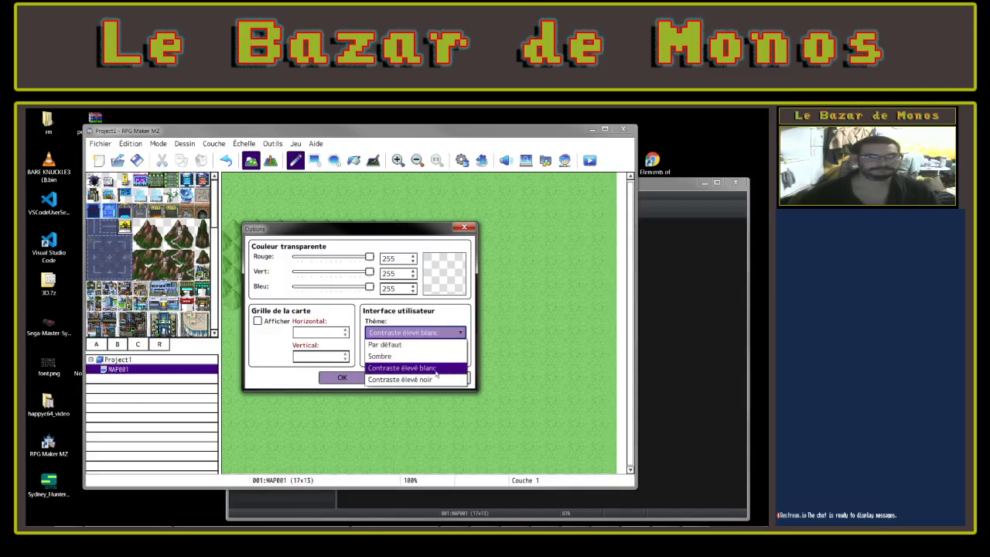
pyautogui.click(429, 365)
pyautogui.click(449, 379)
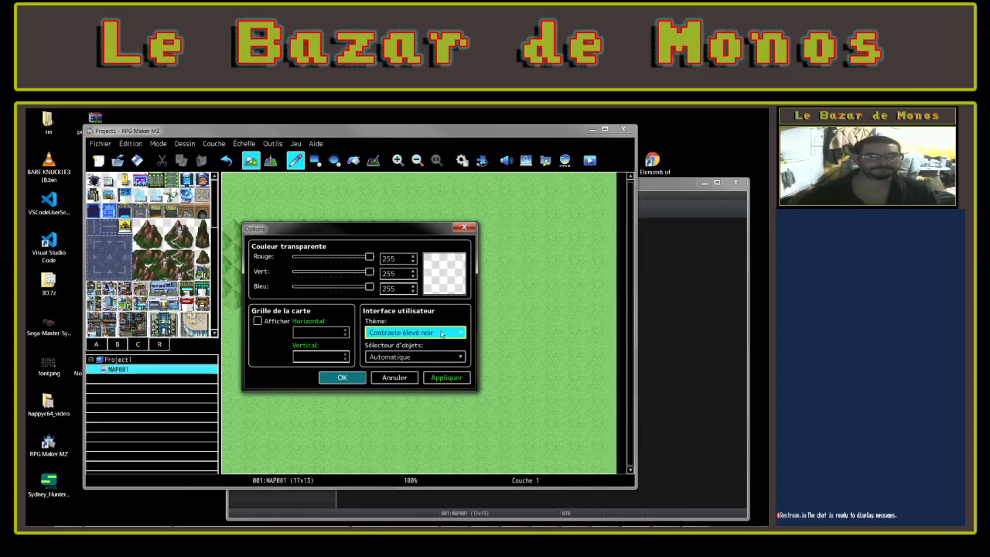
pyautogui.click(436, 335)
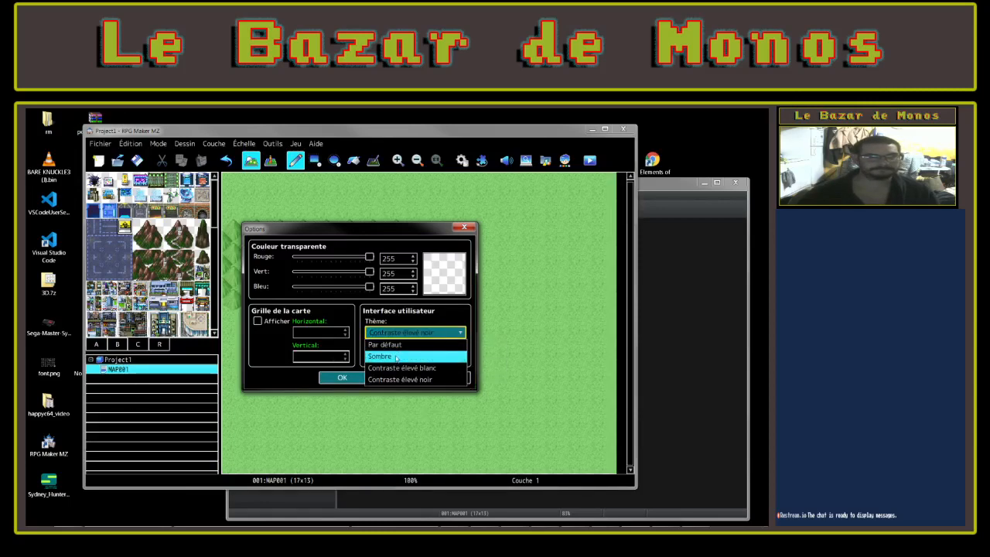
pyautogui.click(446, 368)
pyautogui.click(447, 378)
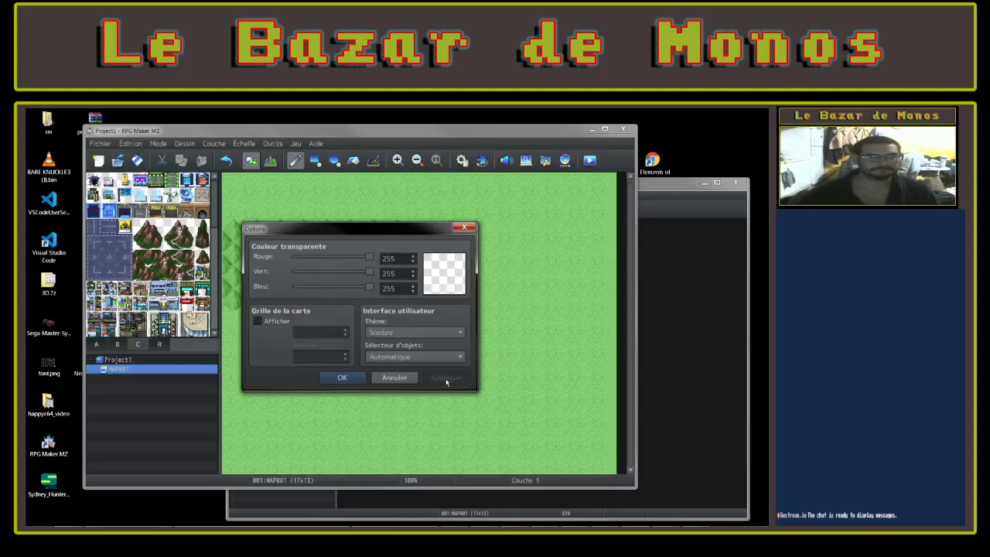
# Set the MZ interface theme back to Par défaut and apply it
pyautogui.click(434, 332)
pyautogui.click(430, 344)
pyautogui.click(454, 379)
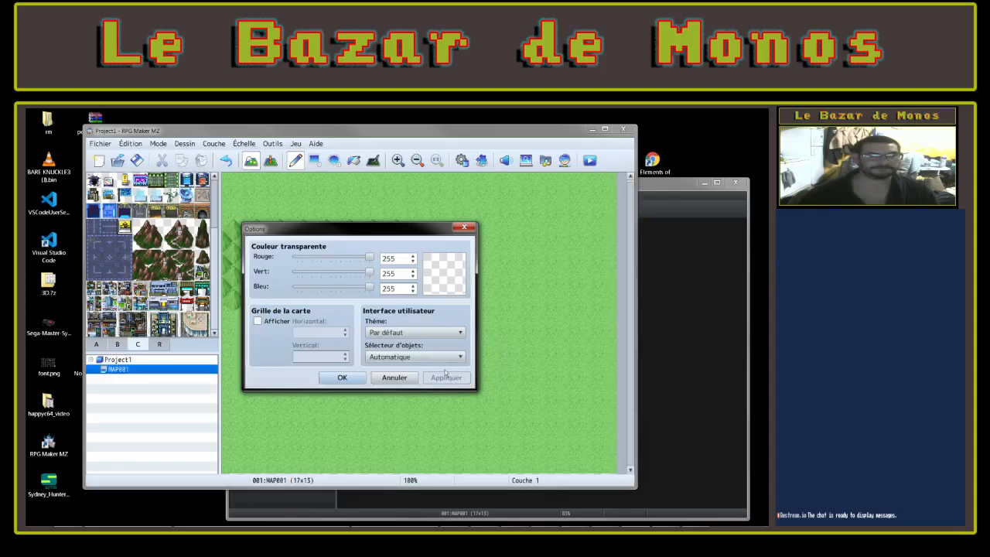
# Try the Menu déroulant object selector in the MZ options, restore Automatique and close the options
pyautogui.click(418, 356)
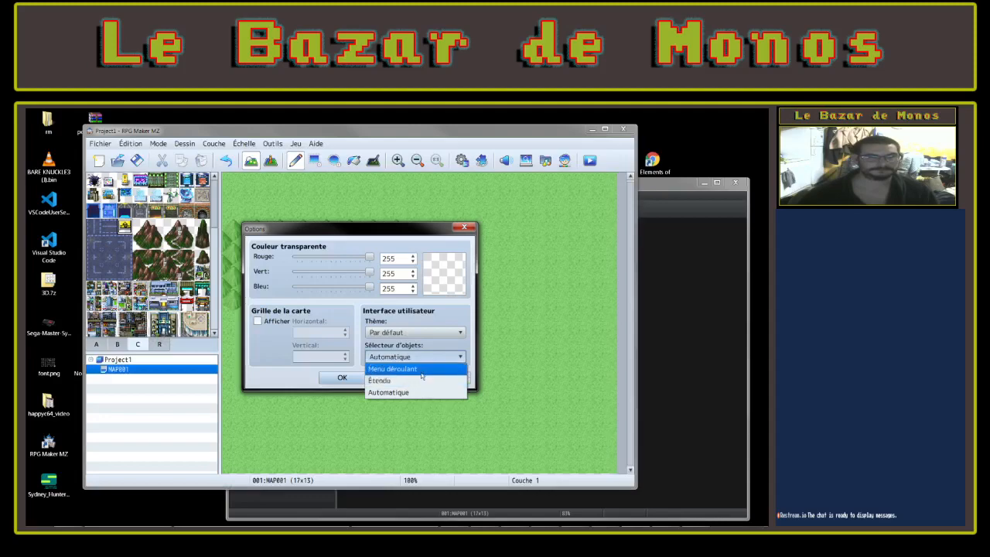
pyautogui.click(423, 370)
pyautogui.click(445, 377)
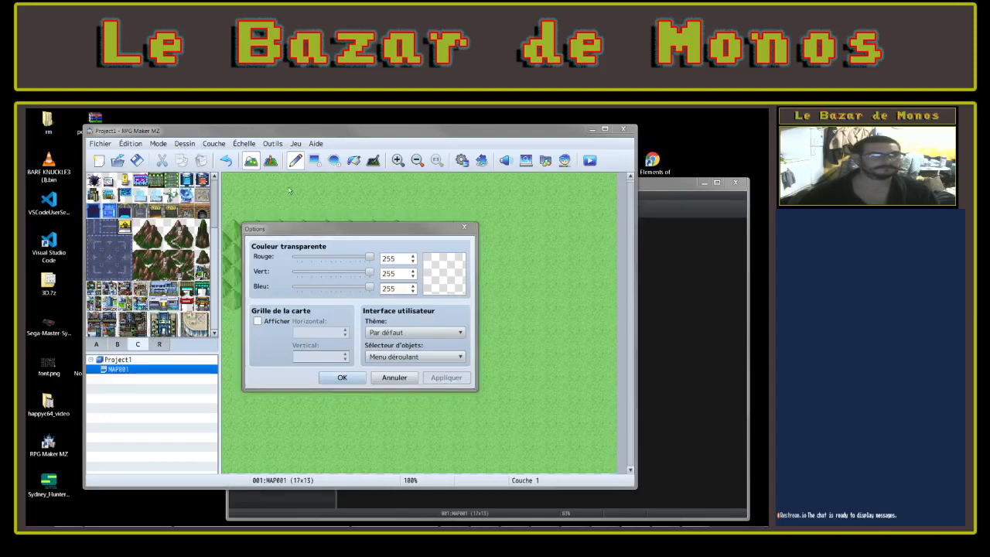
pyautogui.click(410, 357)
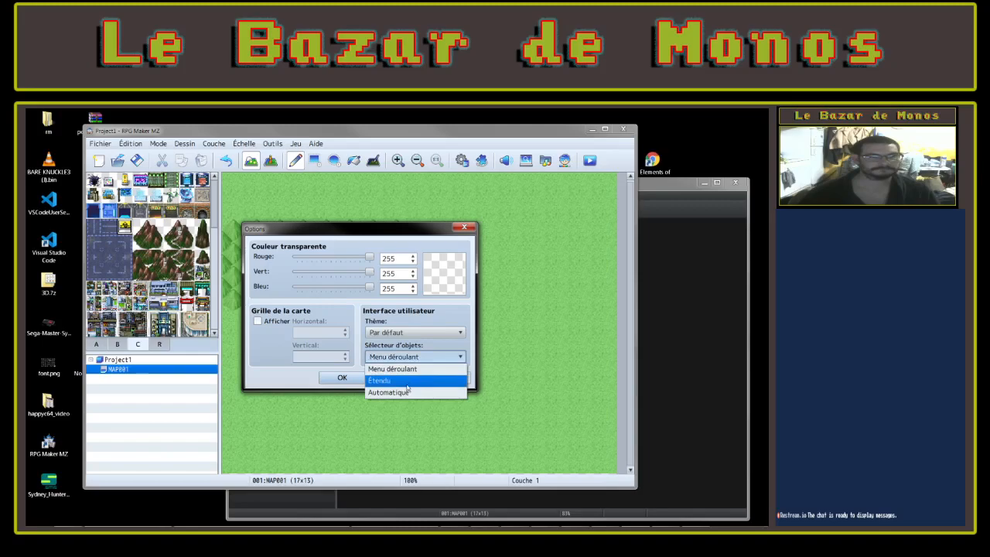
pyautogui.click(404, 392)
pyautogui.click(348, 380)
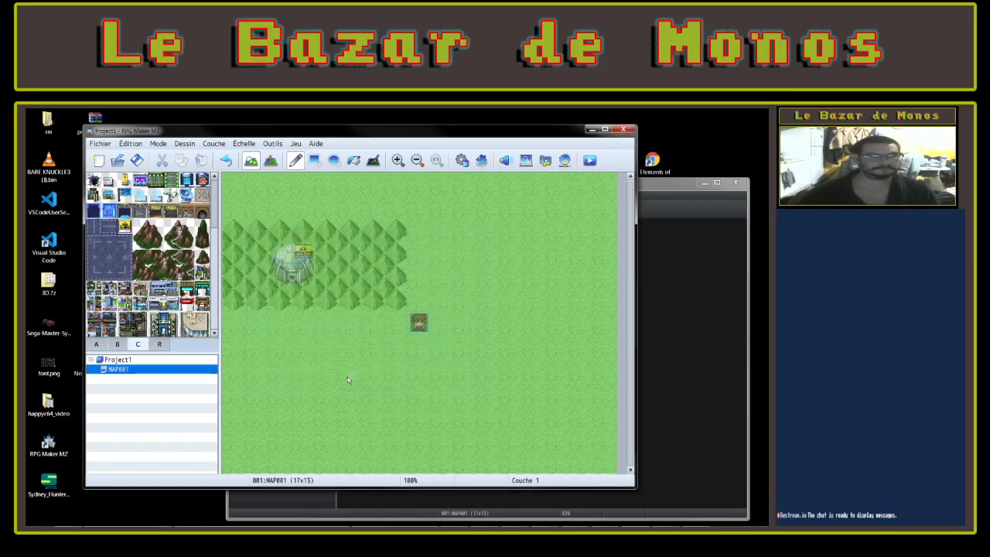
# View the RPG Maker MV options for comparison, close them unchanged and return to the MZ editor
pyautogui.click(656, 188)
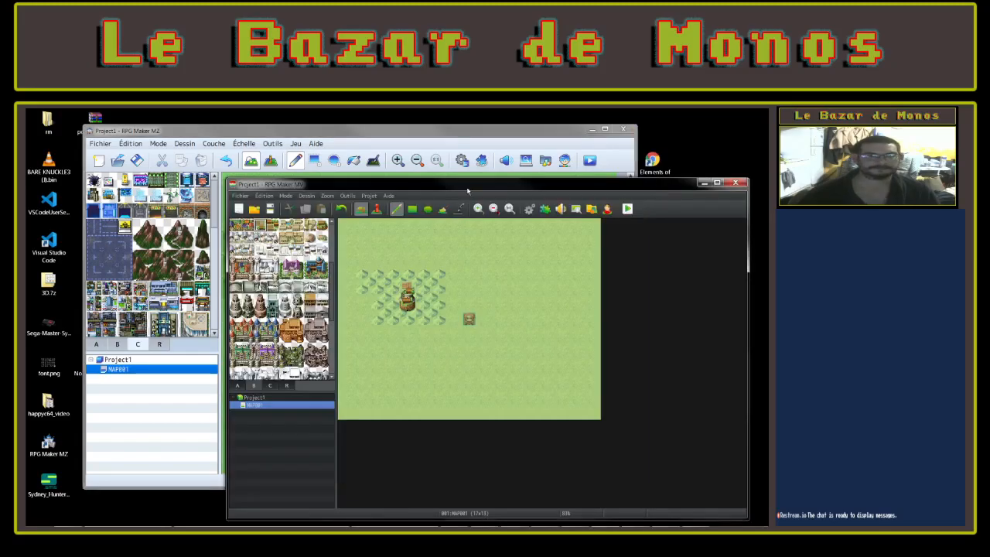
pyautogui.click(349, 196)
pyautogui.click(358, 272)
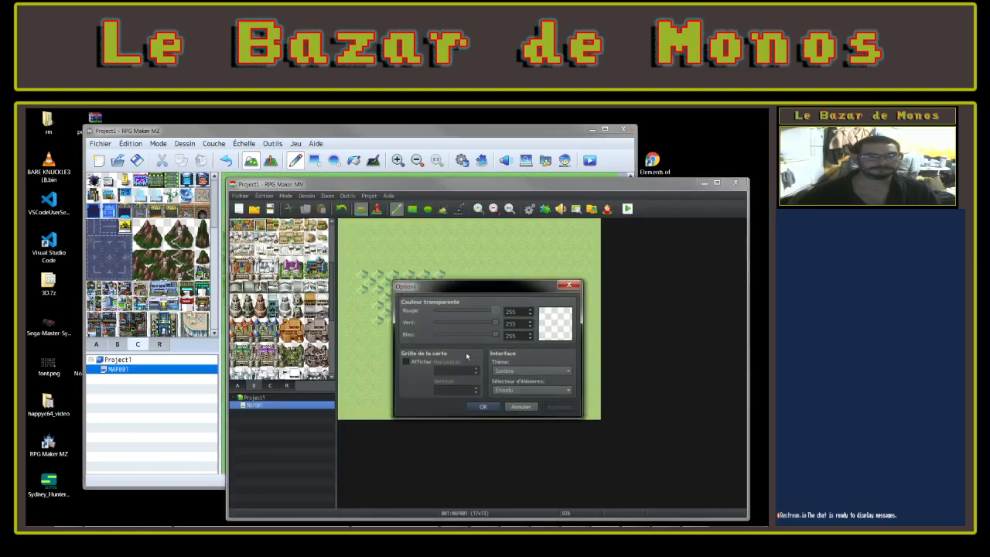
pyautogui.click(572, 286)
pyautogui.click(352, 126)
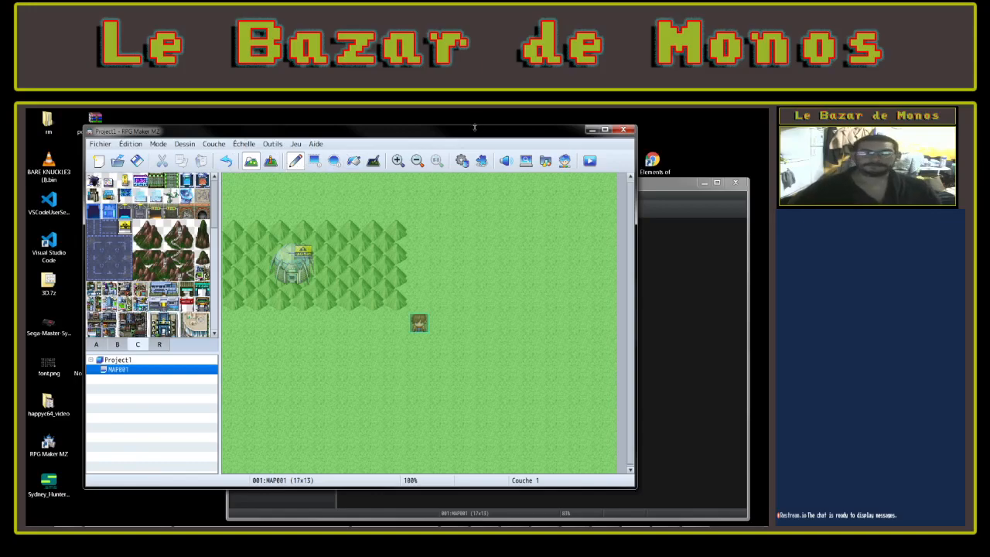
# Open the databases of RPG Maker MZ and RPG Maker MV for comparison, and check the first character's maximum level field in MZ
pyautogui.click(462, 160)
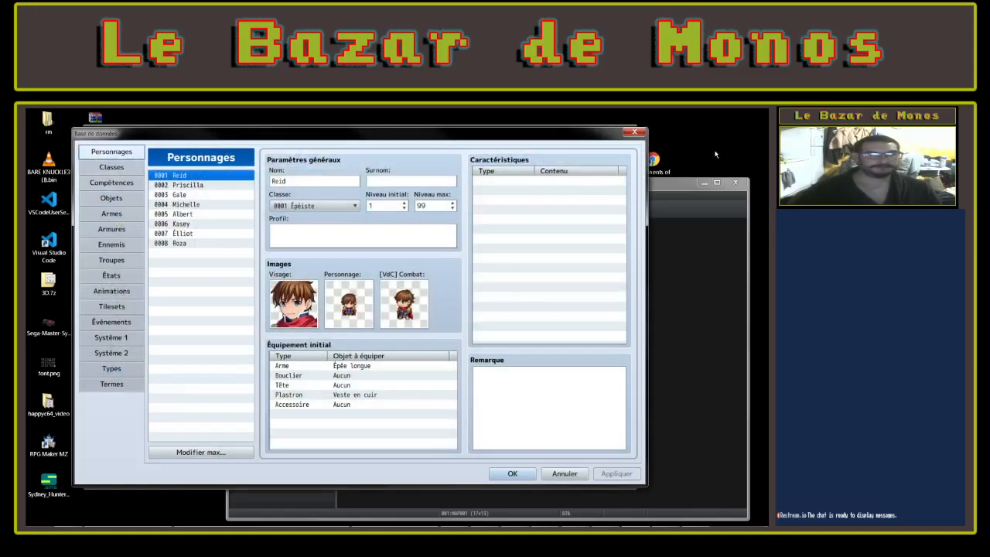
pyautogui.click(684, 184)
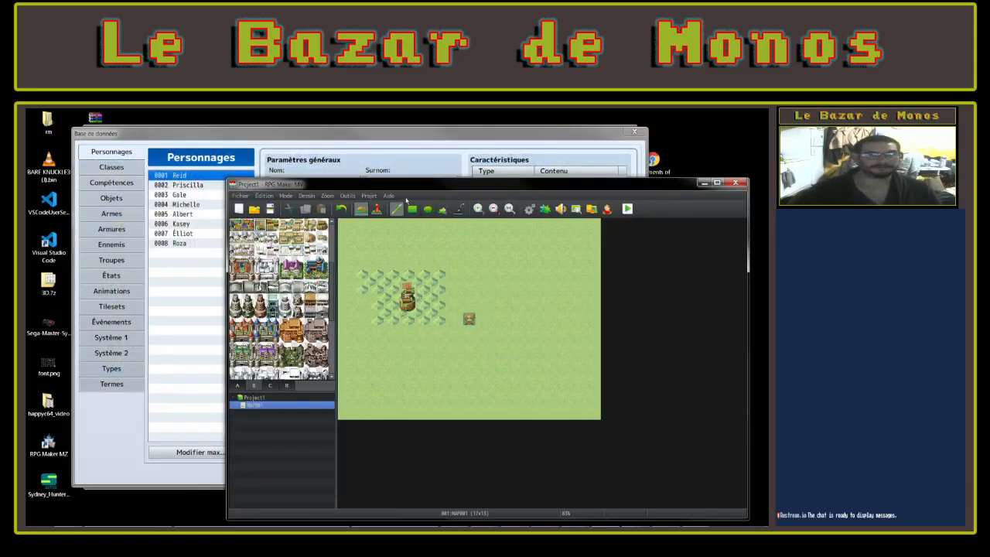
pyautogui.click(591, 209)
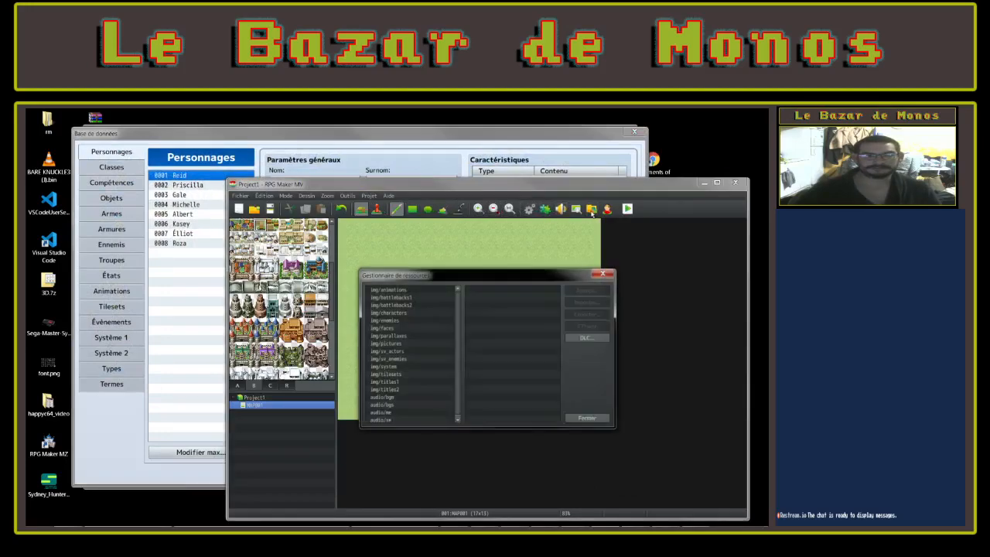
pyautogui.click(604, 273)
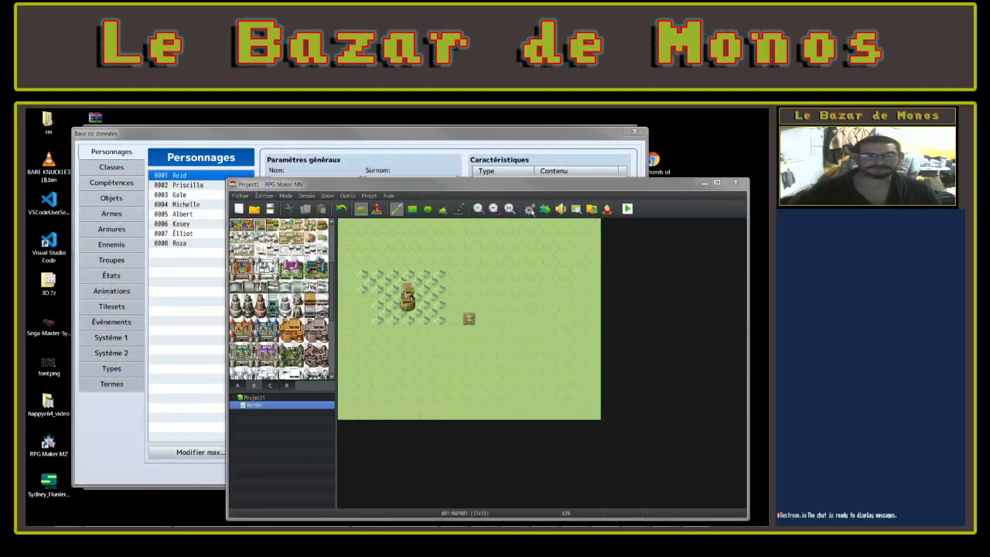
pyautogui.click(530, 209)
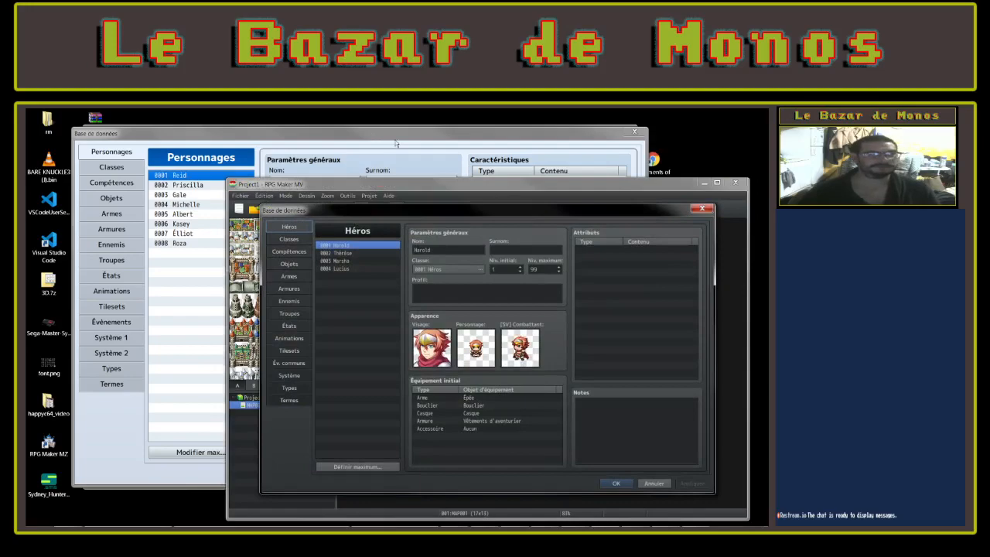
pyautogui.click(439, 134)
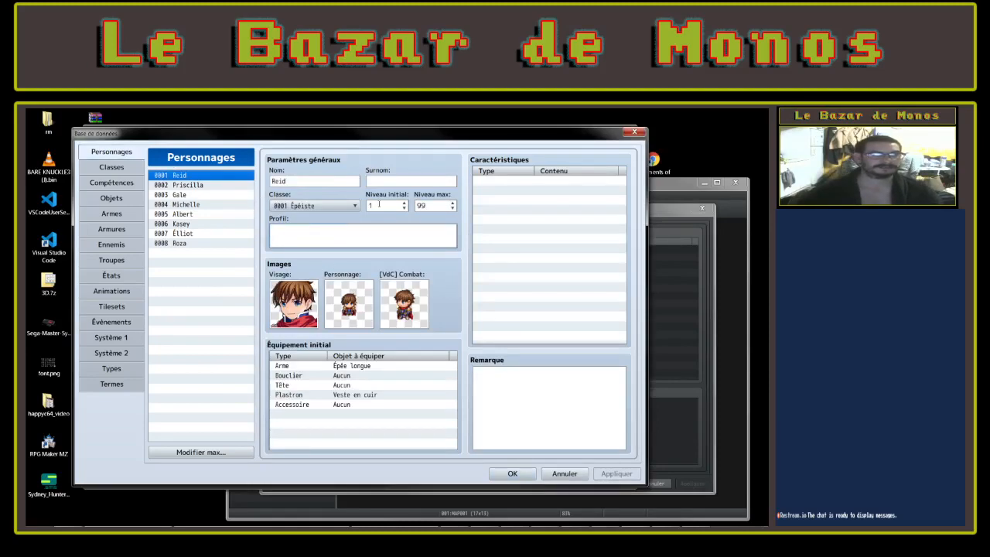
pyautogui.click(454, 205)
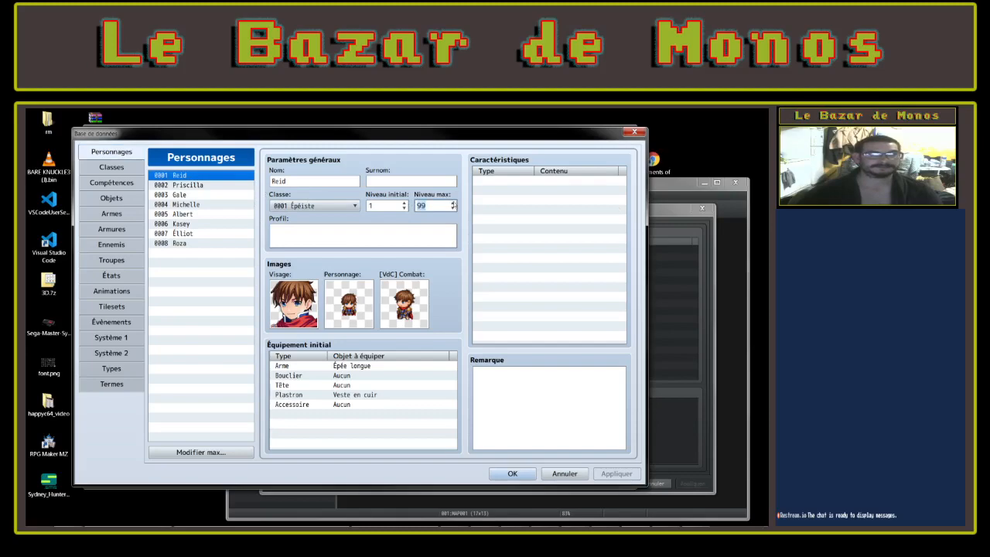
# Arrange the RPG Maker MZ and RPG Maker MV database windows side by side so both character pages can be compared
pyautogui.click(660, 209)
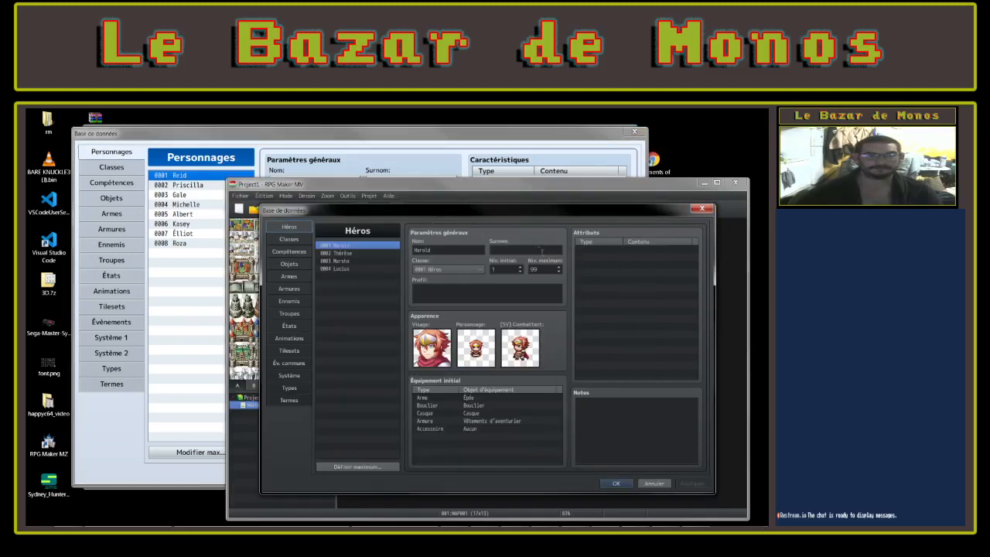
pyautogui.moveTo(399, 137); pyautogui.dragTo(258, 129)
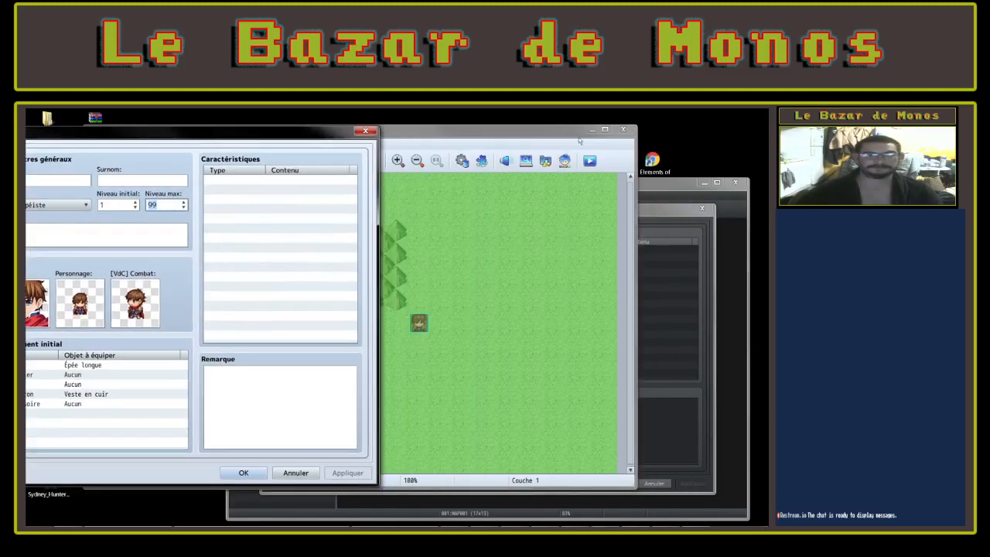
pyautogui.click(654, 220)
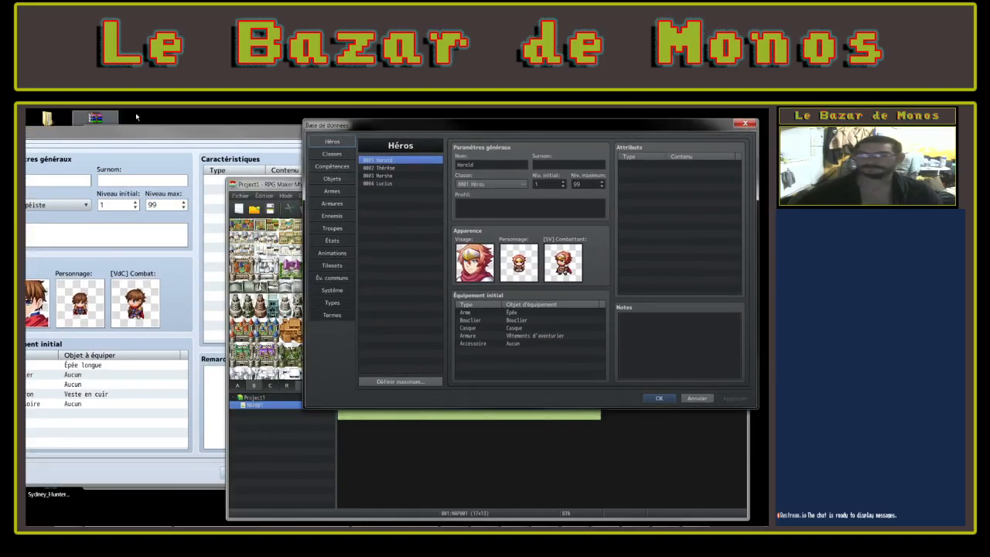
pyautogui.click(169, 139)
pyautogui.click(539, 133)
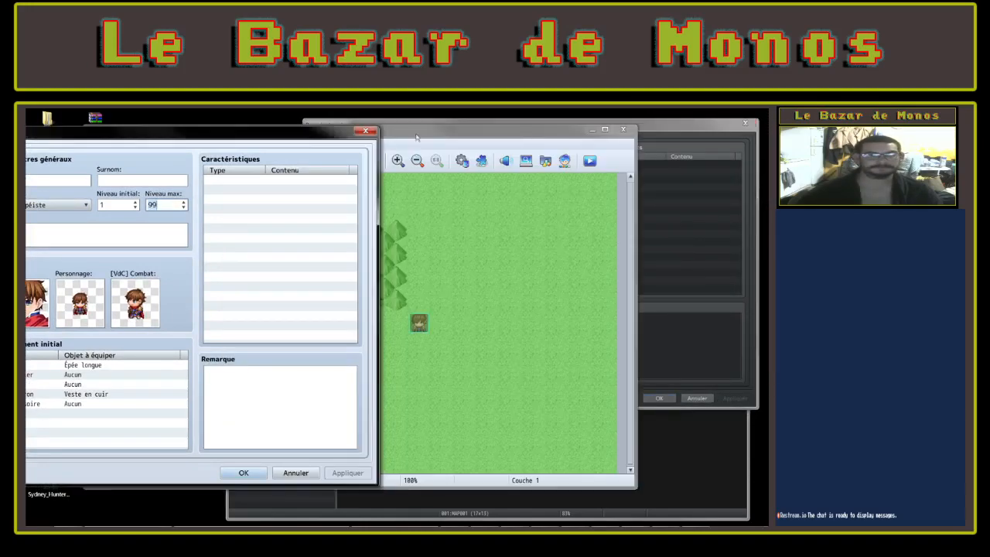
pyautogui.moveTo(285, 138); pyautogui.dragTo(469, 113)
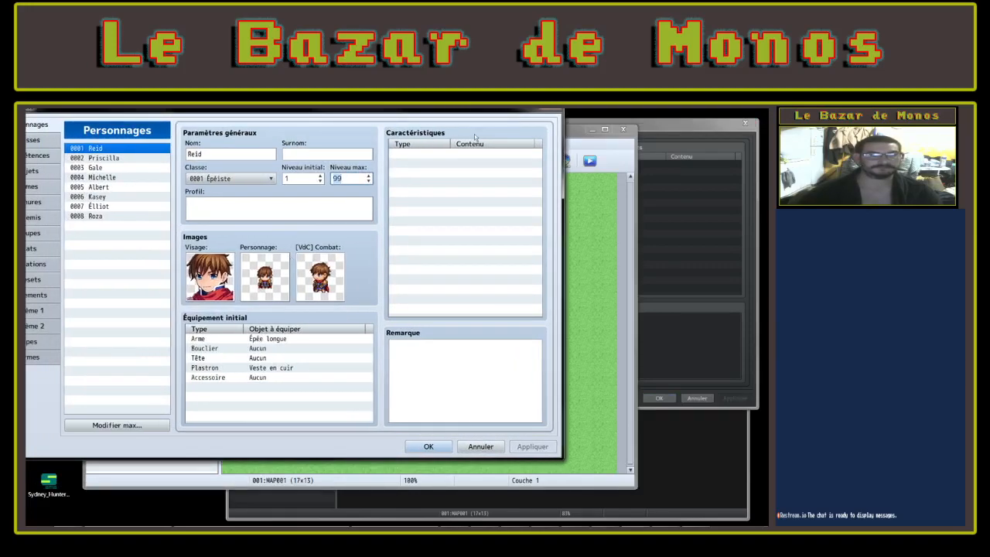
pyautogui.click(709, 181)
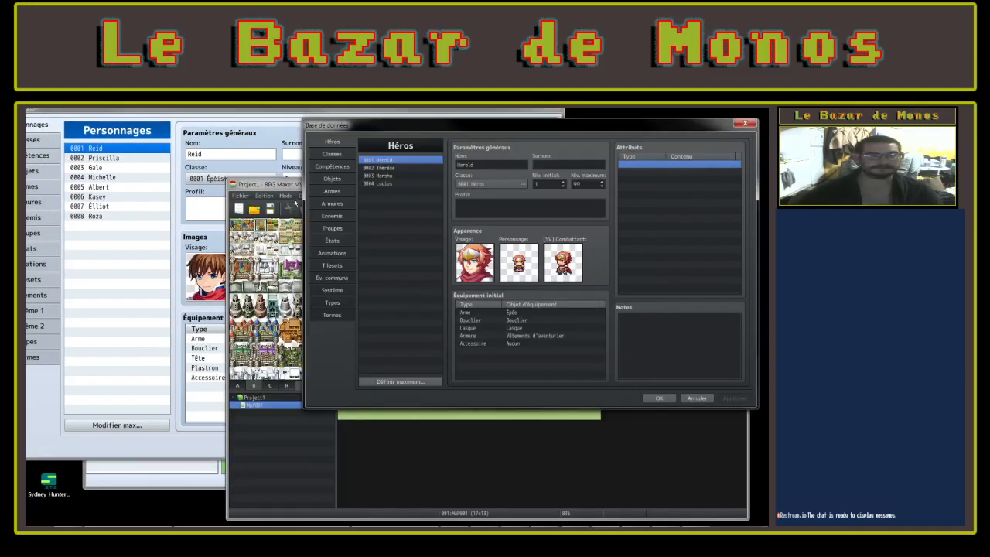
pyautogui.moveTo(120, 112); pyautogui.dragTo(84, 112)
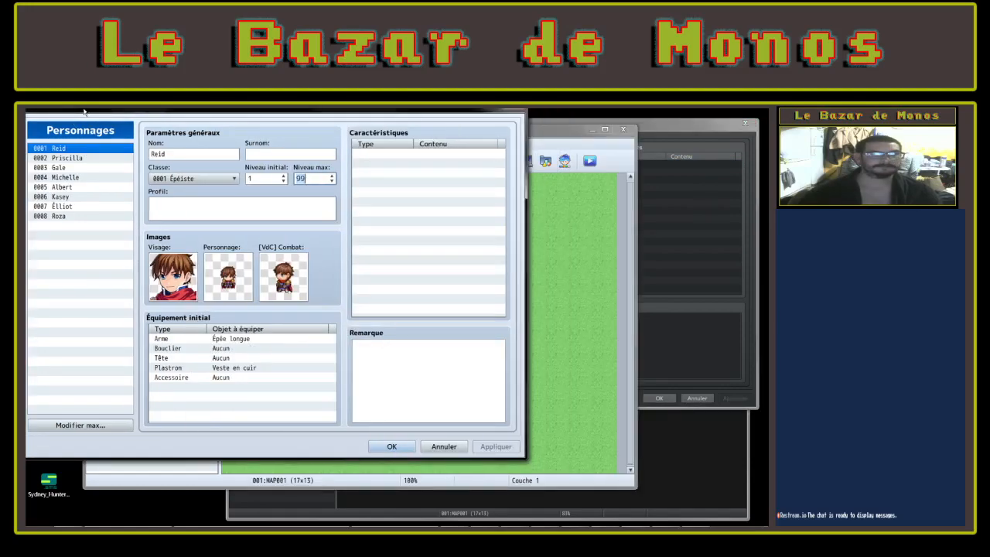
# Start a new trait for the first MZ character and examine the Taux d'éléments and Taux de debuff choices
pyautogui.doubleClick(371, 156)
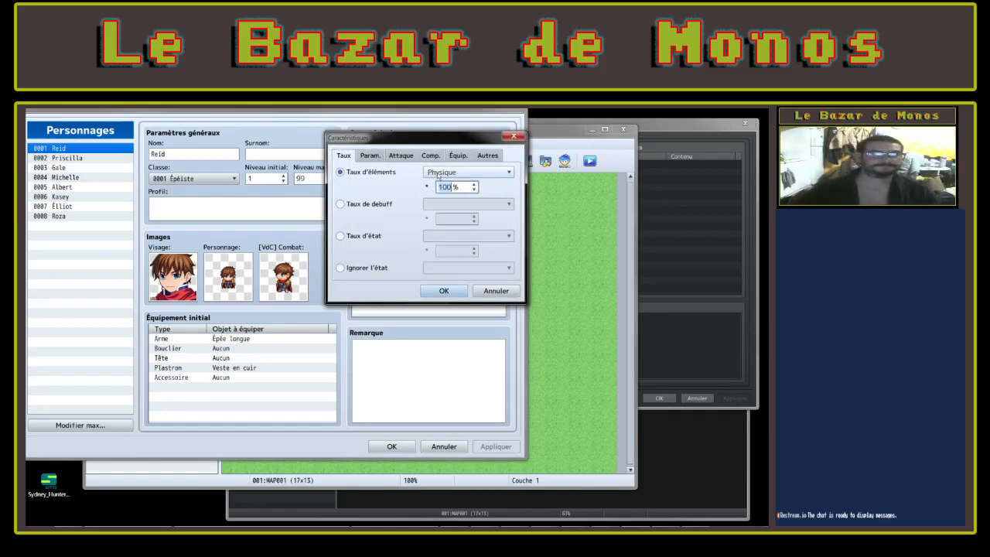
pyautogui.click(483, 172)
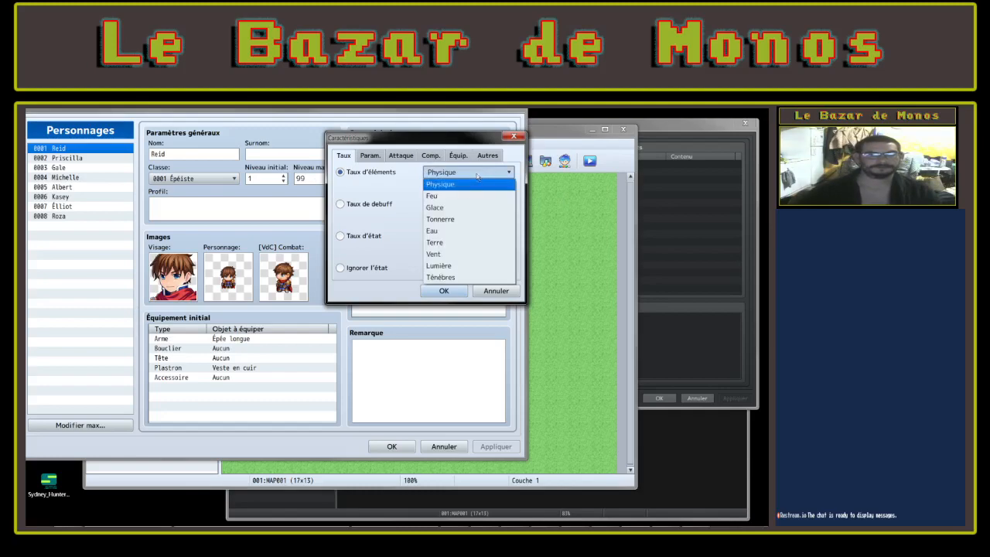
pyautogui.click(369, 209)
pyautogui.click(368, 205)
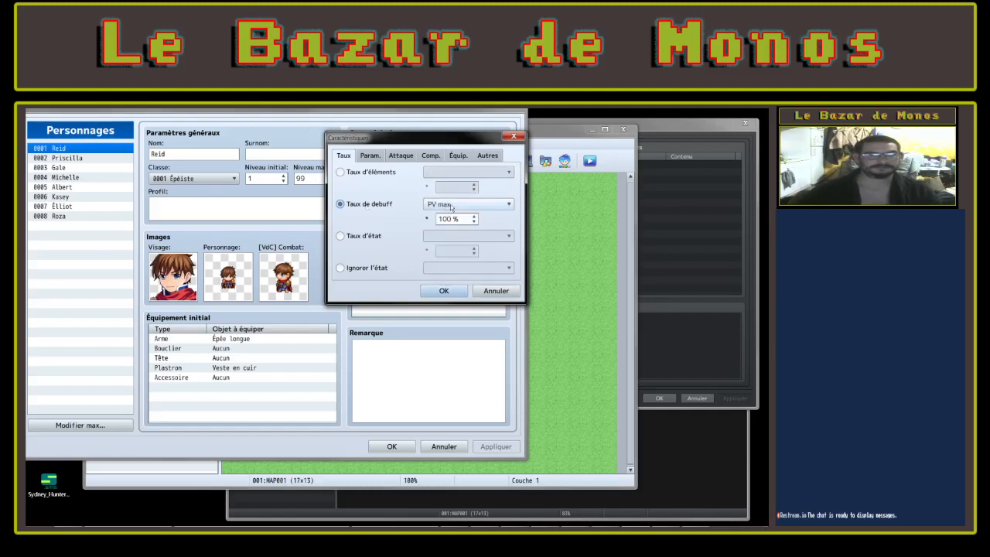
pyautogui.click(468, 203)
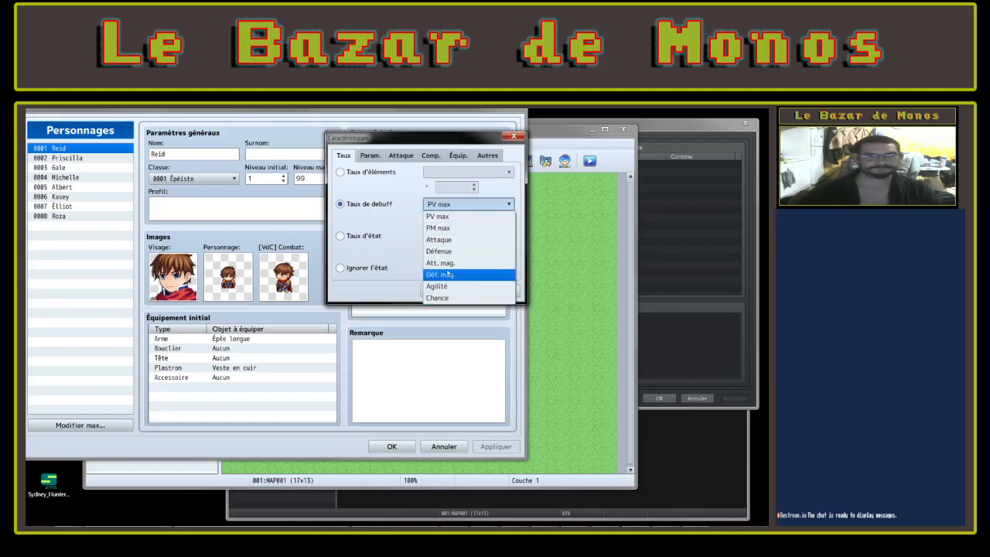
# Examine the Taux d'état choices and the Ignorer l'état option in the MZ trait settings
pyautogui.click(341, 237)
pyautogui.click(341, 238)
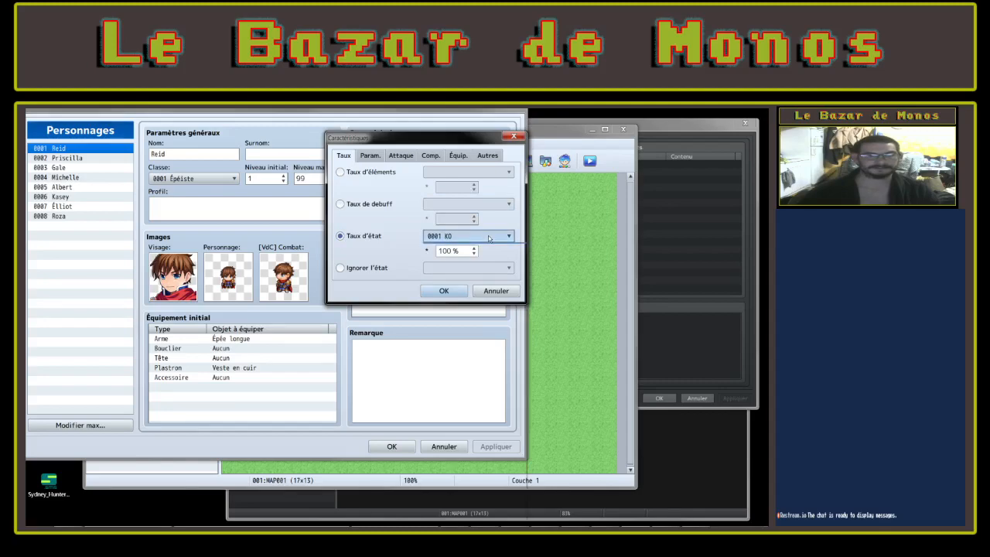
pyautogui.click(479, 236)
pyautogui.scroll(-2, 483, 355)
pyautogui.scroll(2, 483, 355)
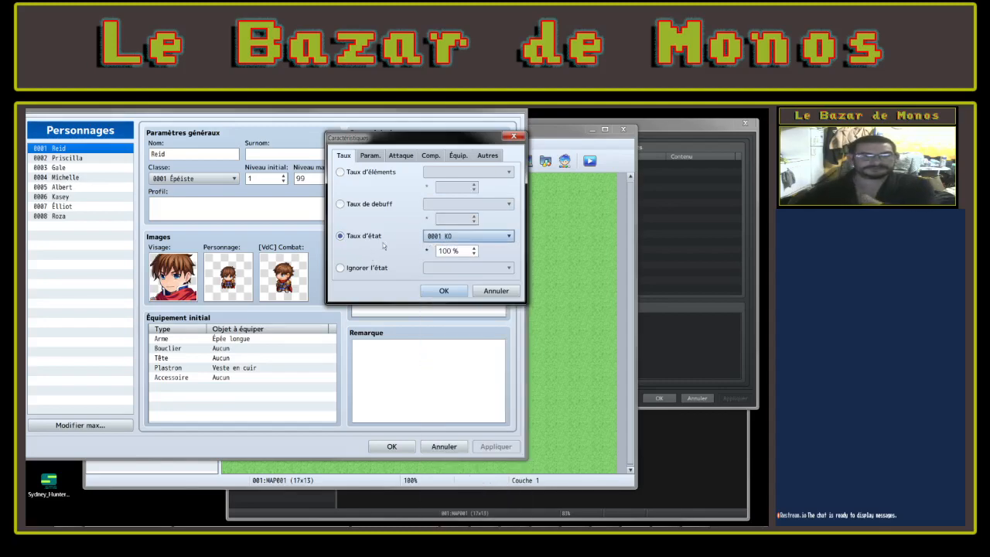
pyautogui.click(348, 240)
pyautogui.moveTo(343, 236)
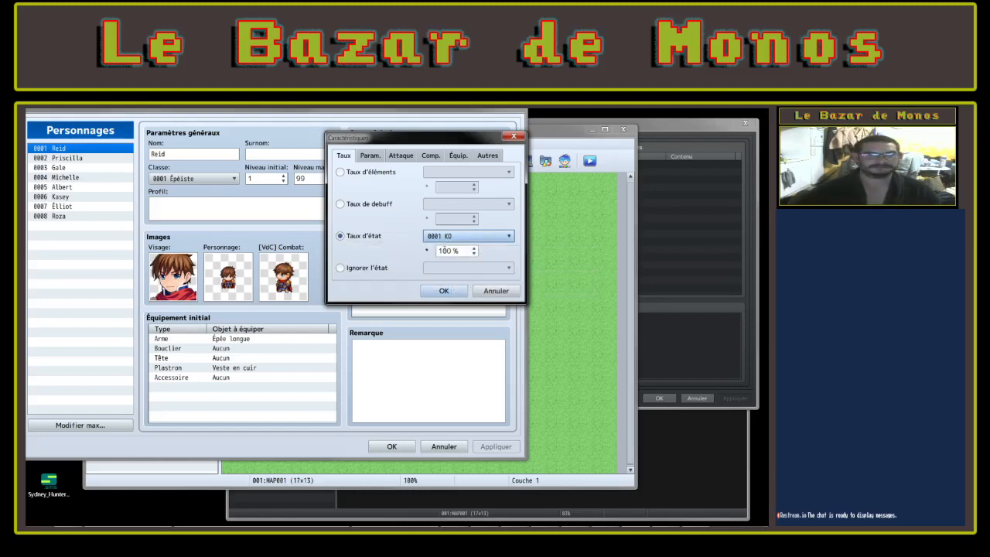
pyautogui.click(348, 268)
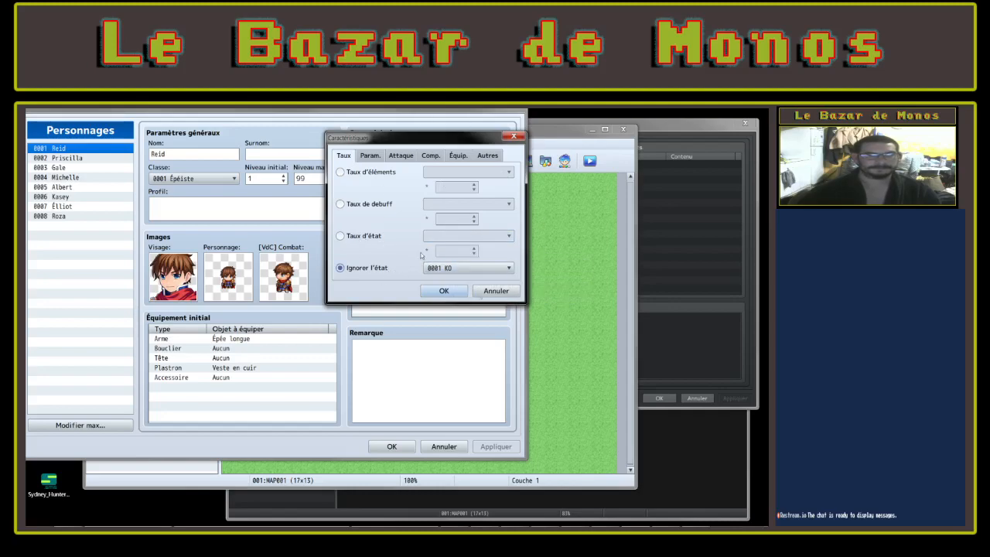
# Switch to RPG Maker MV, start a new attribute for the first hero and examine its immunity, infliction, debuff and vulnerability options
pyautogui.click(689, 191)
pyautogui.doubleClick(657, 162)
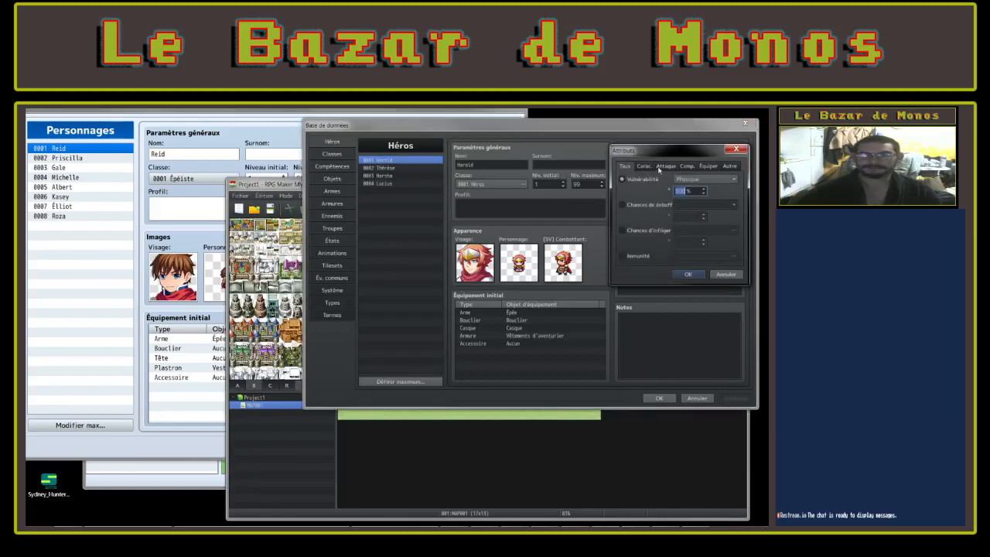
pyautogui.click(623, 256)
pyautogui.click(623, 230)
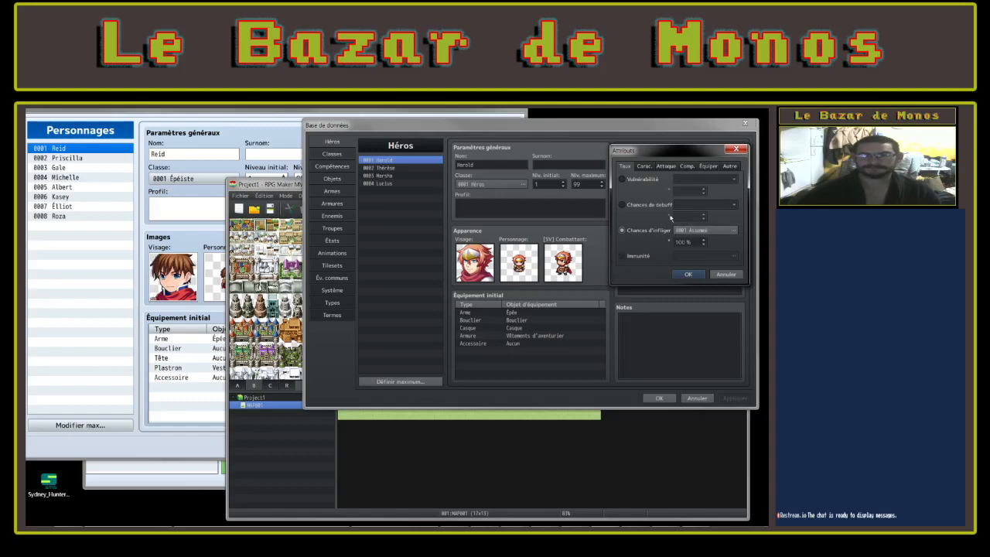
pyautogui.click(644, 205)
pyautogui.click(623, 179)
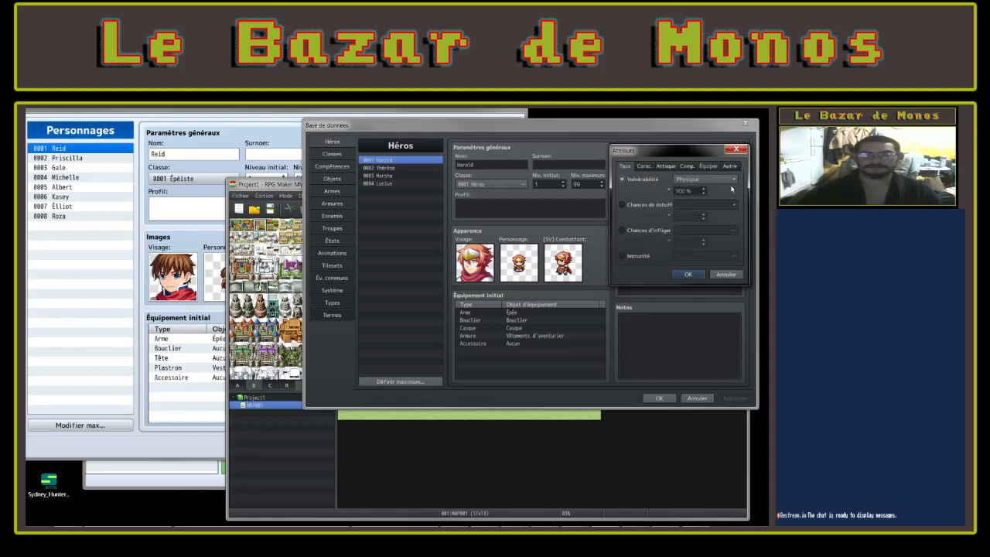
# Compare the parameter traits in RPG Maker MZ, including the Paramètre choices, with the characteristic attributes in RPG Maker MV
pyautogui.click(266, 112)
pyautogui.click(371, 155)
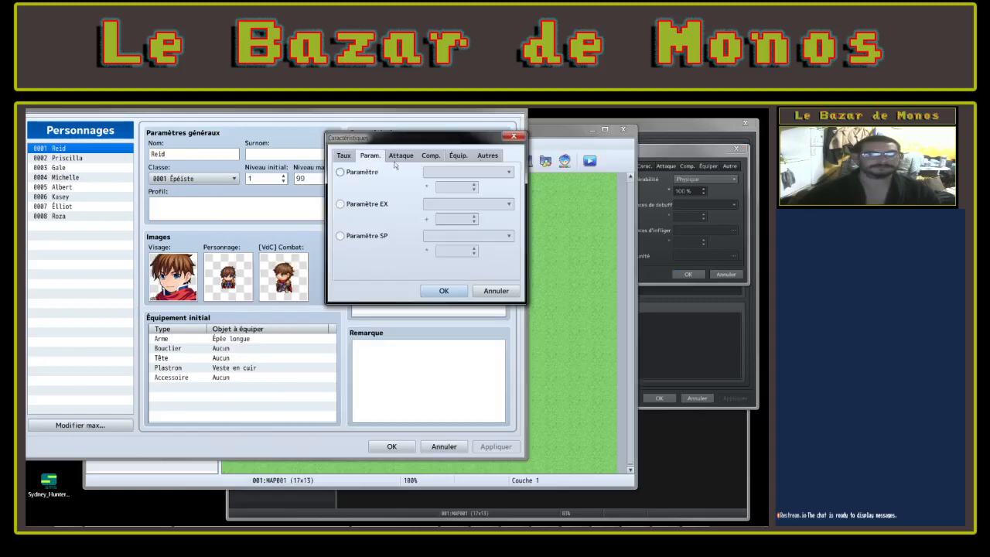
pyautogui.click(358, 174)
pyautogui.click(485, 172)
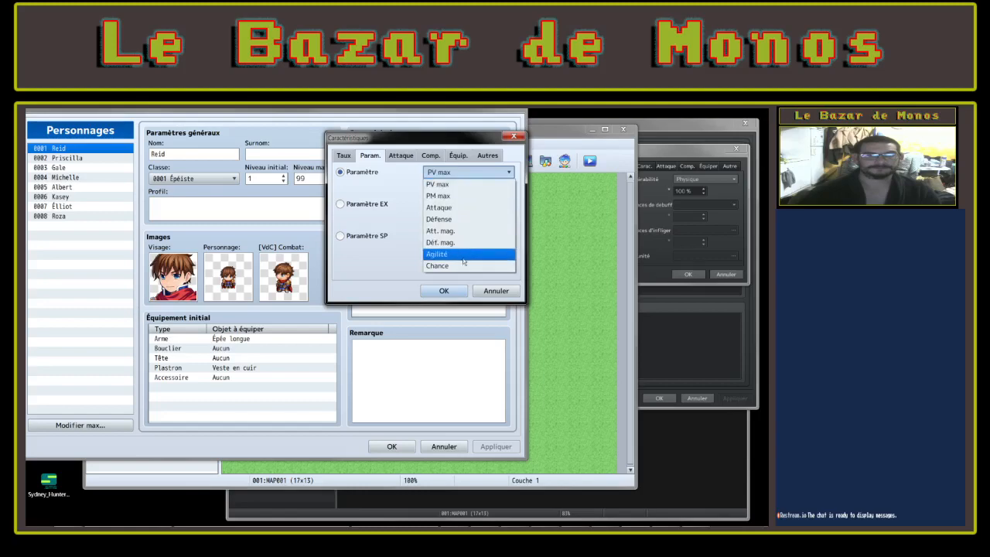
pyautogui.click(393, 225)
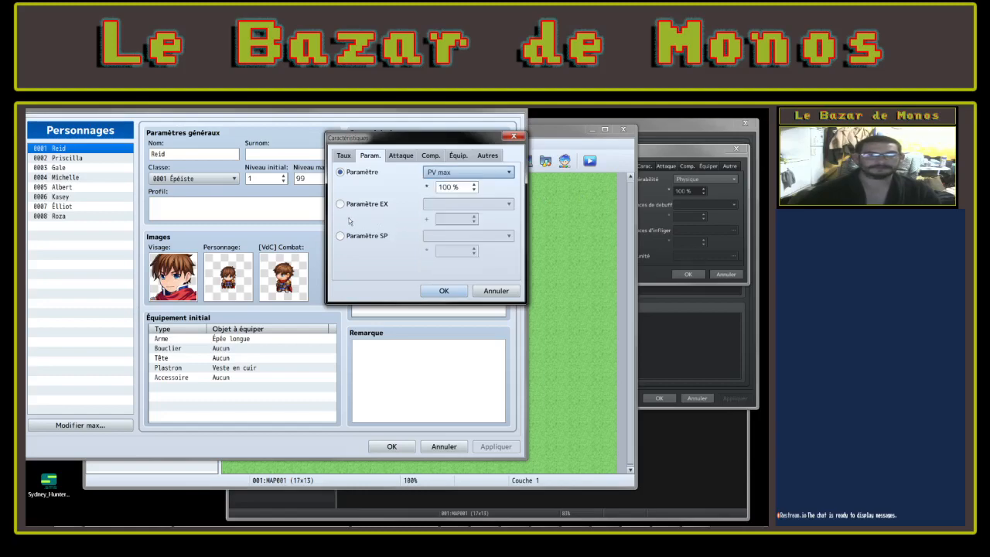
pyautogui.click(670, 161)
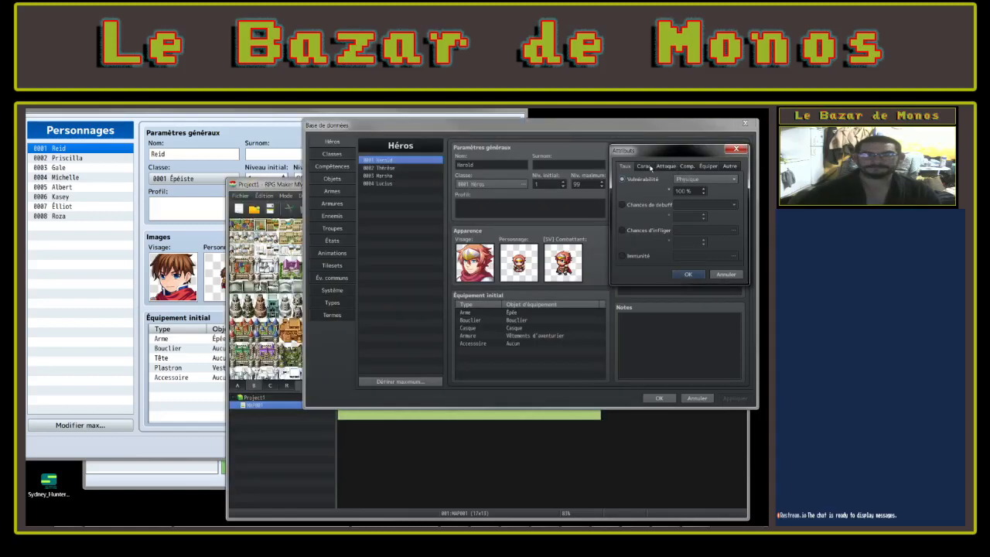
pyautogui.click(644, 166)
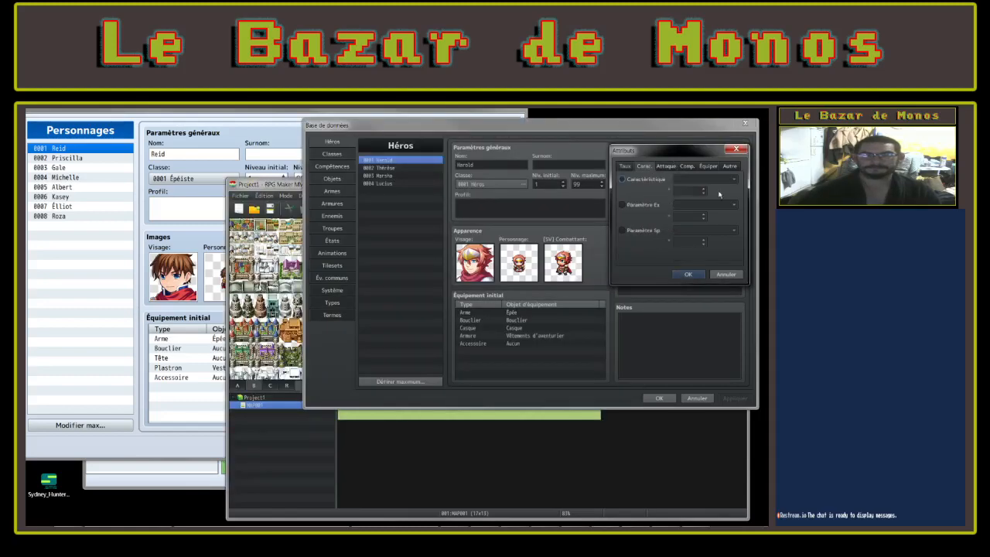
# Compare the attack traits of MZ and MV, checking Élément d'attaque, État d'attaque and Vitesse d'attaque in MZ
pyautogui.click(260, 113)
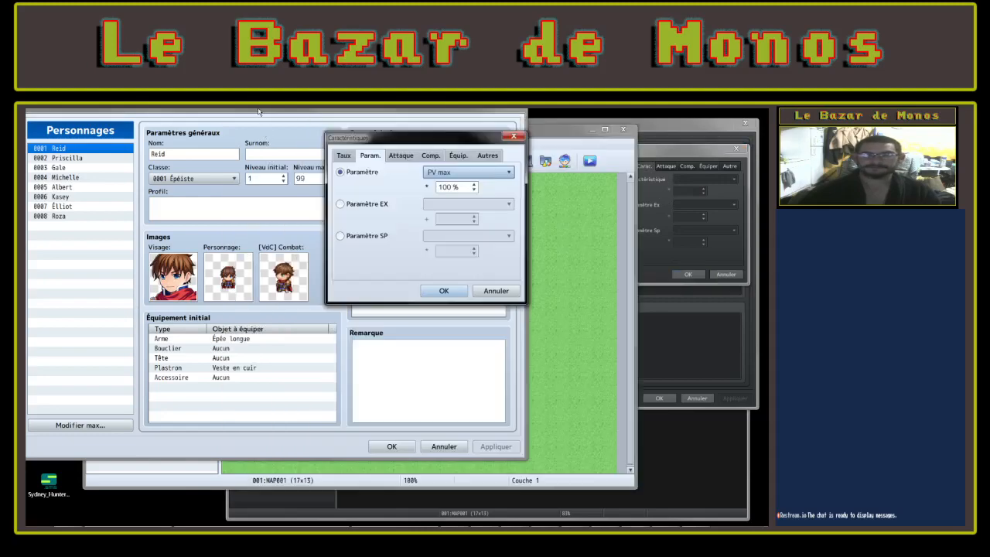
pyautogui.click(403, 157)
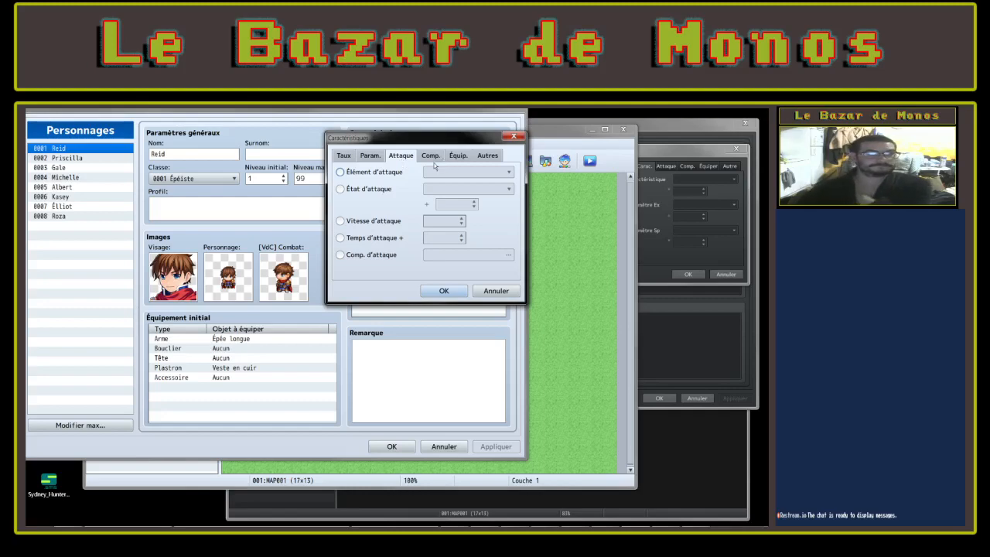
pyautogui.click(390, 172)
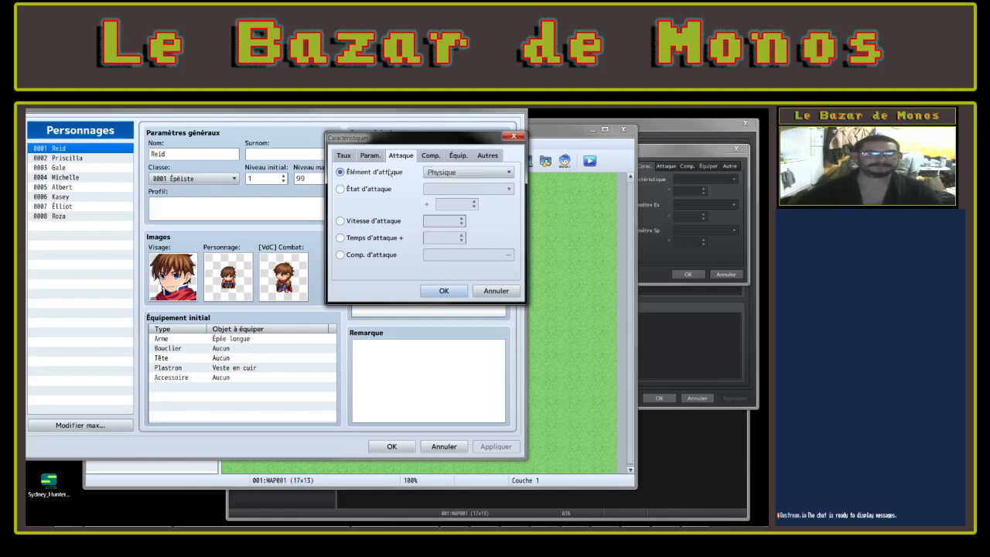
pyautogui.click(674, 169)
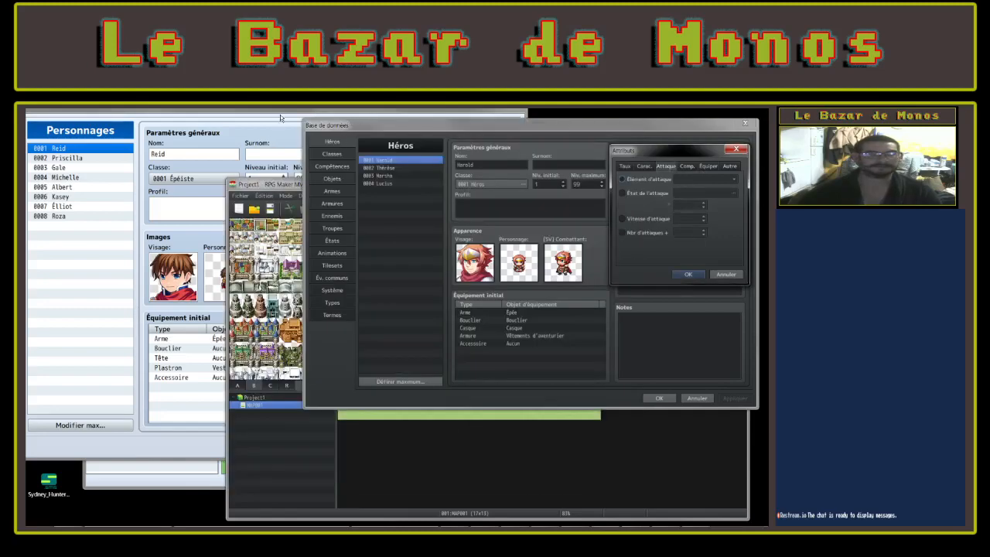
pyautogui.click(281, 118)
pyautogui.click(359, 191)
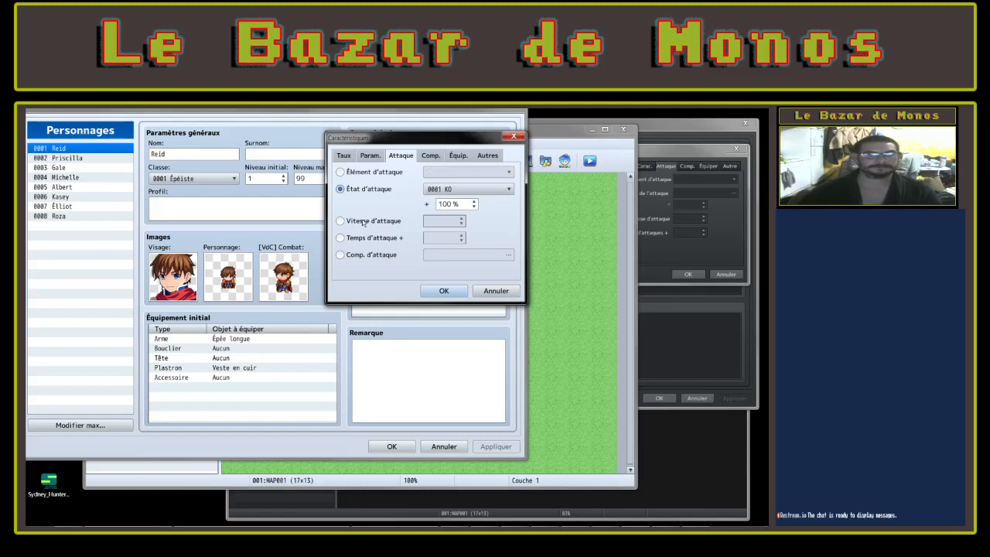
pyautogui.click(363, 223)
pyautogui.click(691, 236)
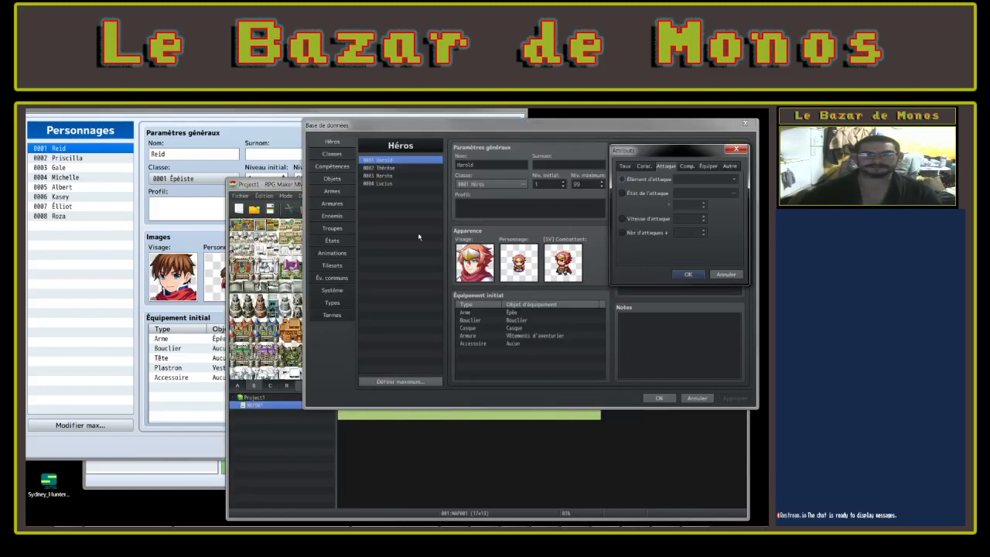
pyautogui.click(276, 122)
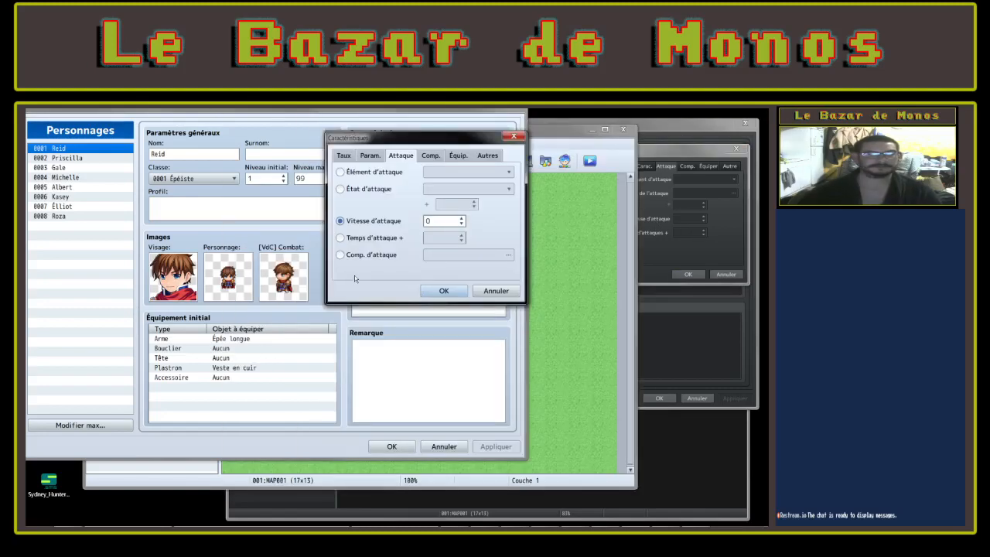
# Select the Comp. d'attaque trait in MZ, browse its skill list up to Triple attaque and cancel the skill choice
pyautogui.click(340, 255)
pyautogui.click(472, 255)
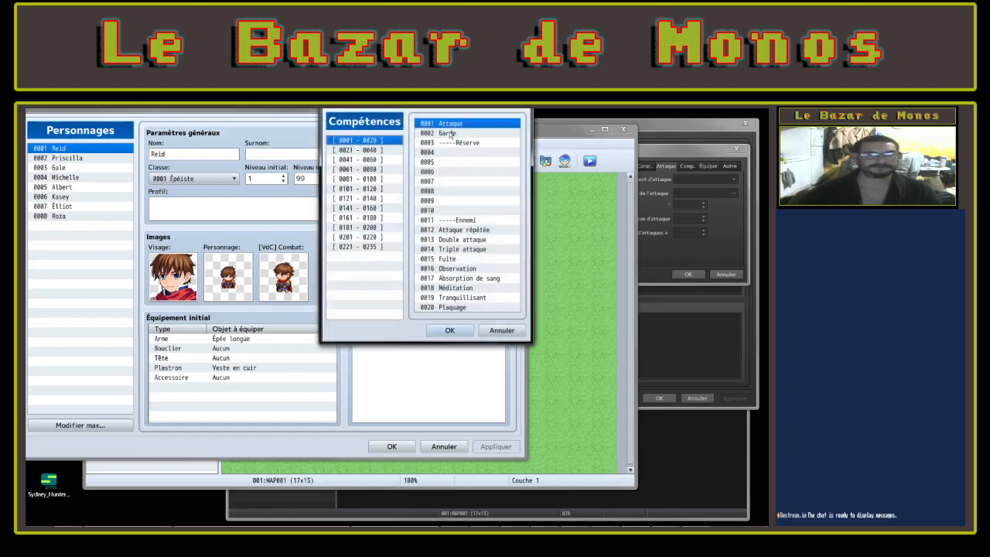
pyautogui.click(457, 251)
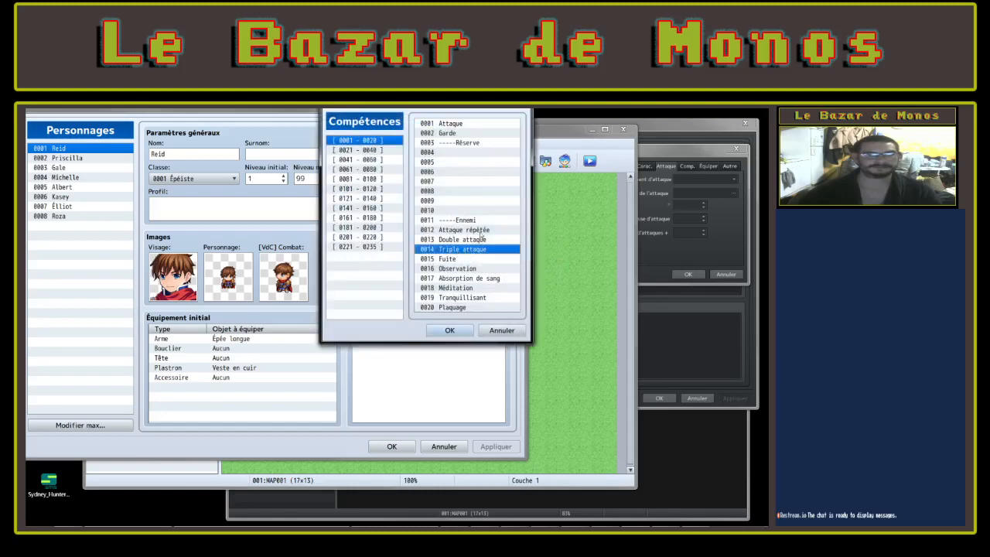
pyautogui.click(501, 331)
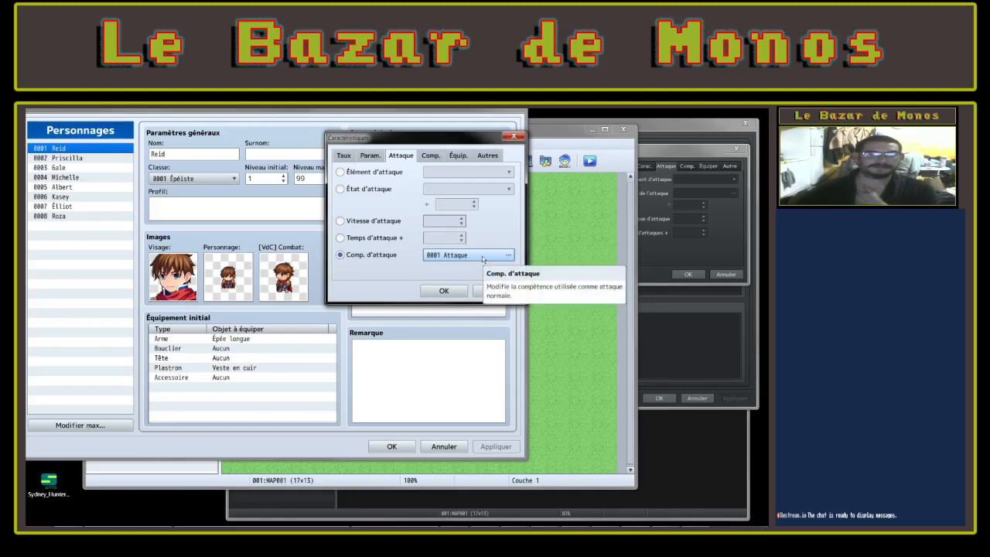
# Check RPG Maker MV's attack and skill attributes, including Type de comp., for an attack skill option, and return to RPG Maker MZ
pyautogui.click(691, 211)
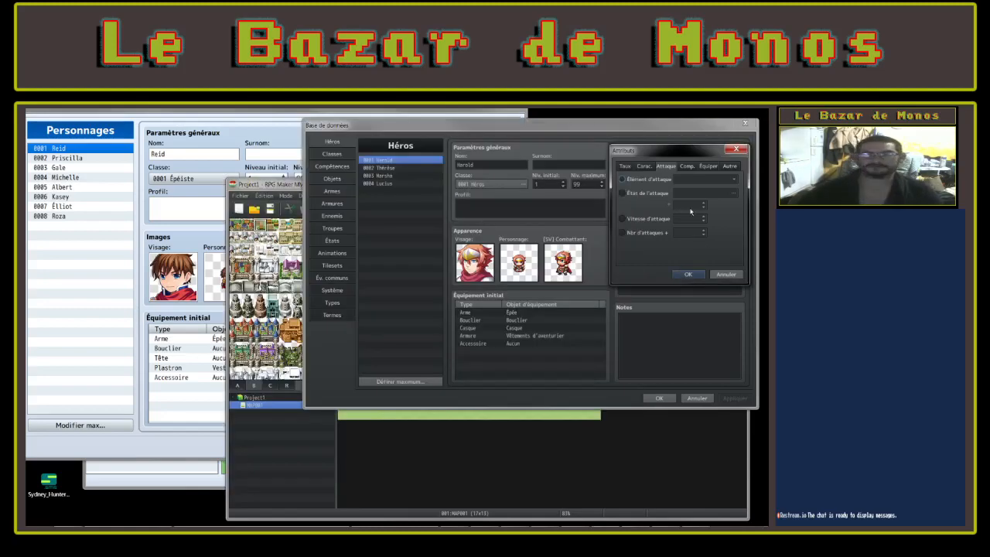
pyautogui.click(687, 166)
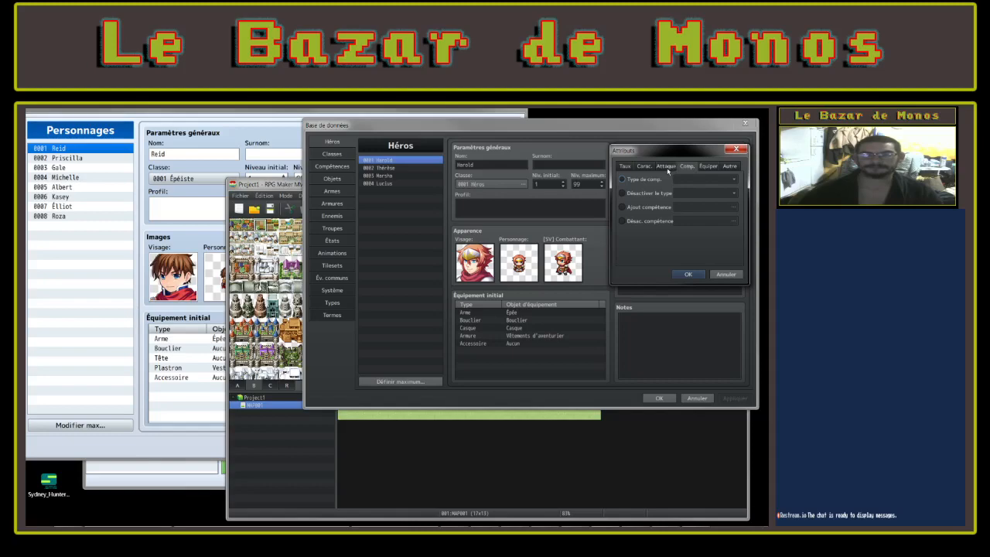
pyautogui.click(621, 181)
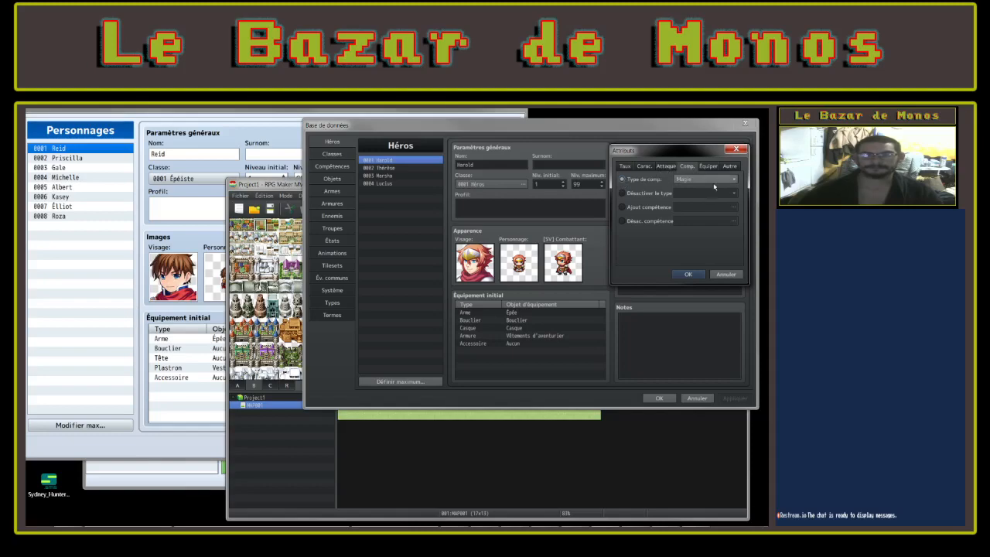
pyautogui.click(664, 167)
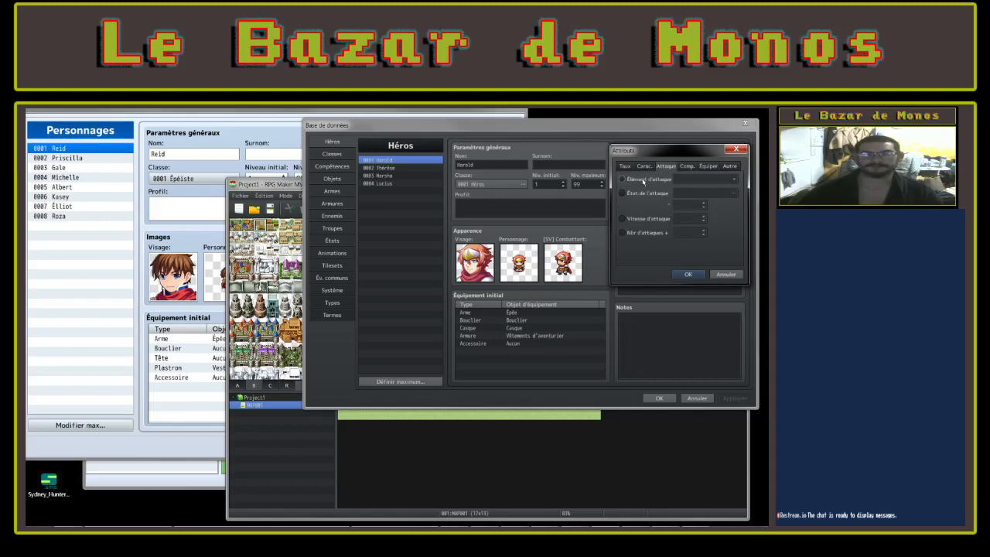
pyautogui.click(228, 130)
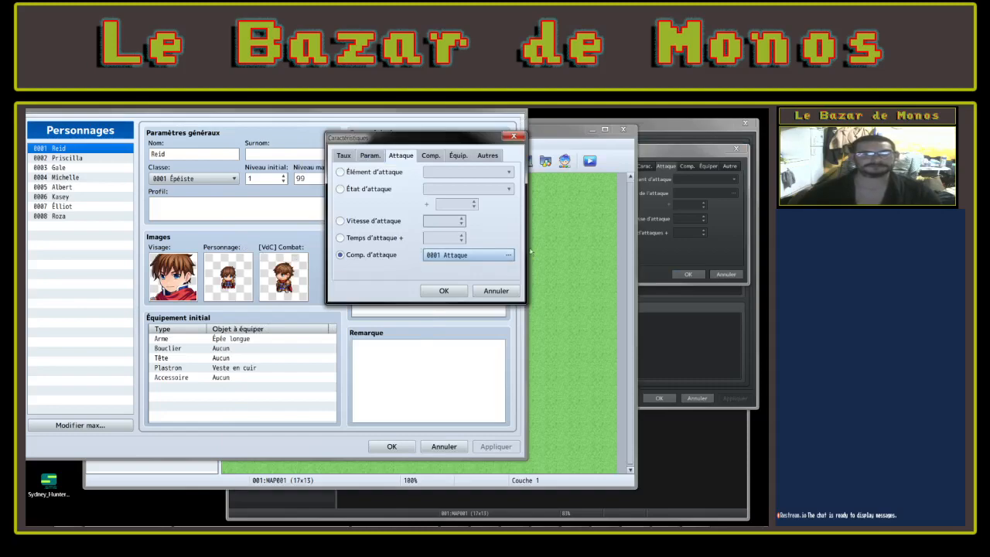
# Compare the skill traits of MZ and MV, checking the choices of Ajouter type de comp. in MZ and Type de comp. in MV
pyautogui.click(436, 156)
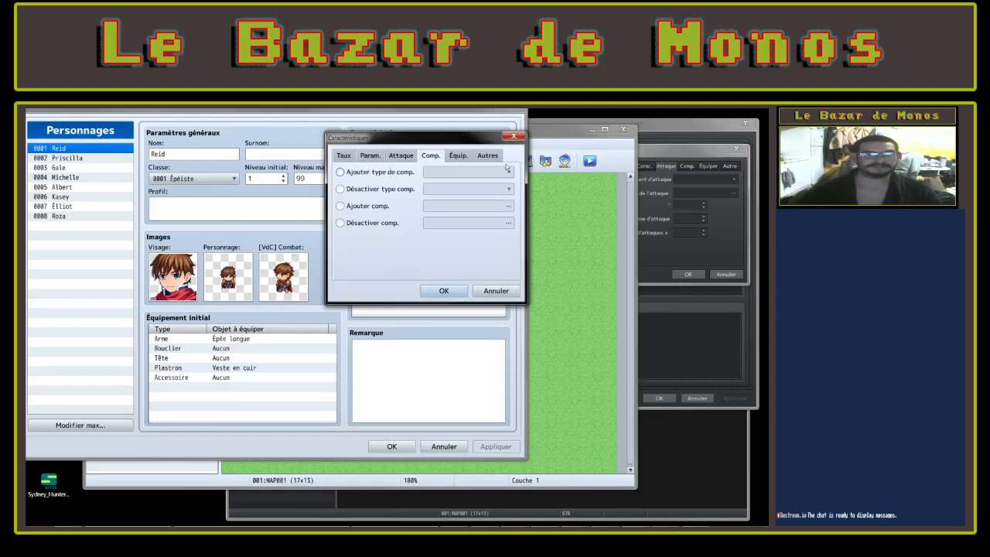
pyautogui.click(687, 167)
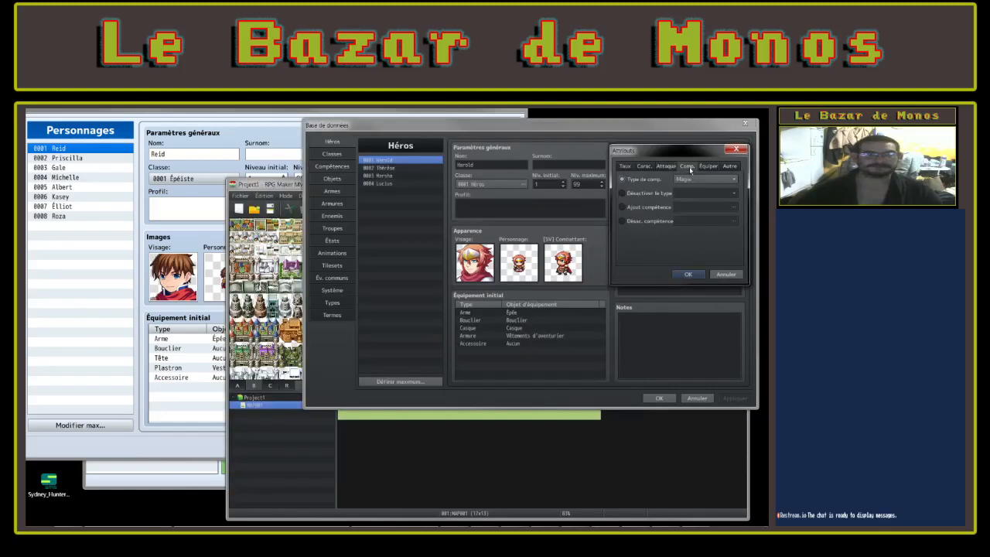
pyautogui.click(266, 125)
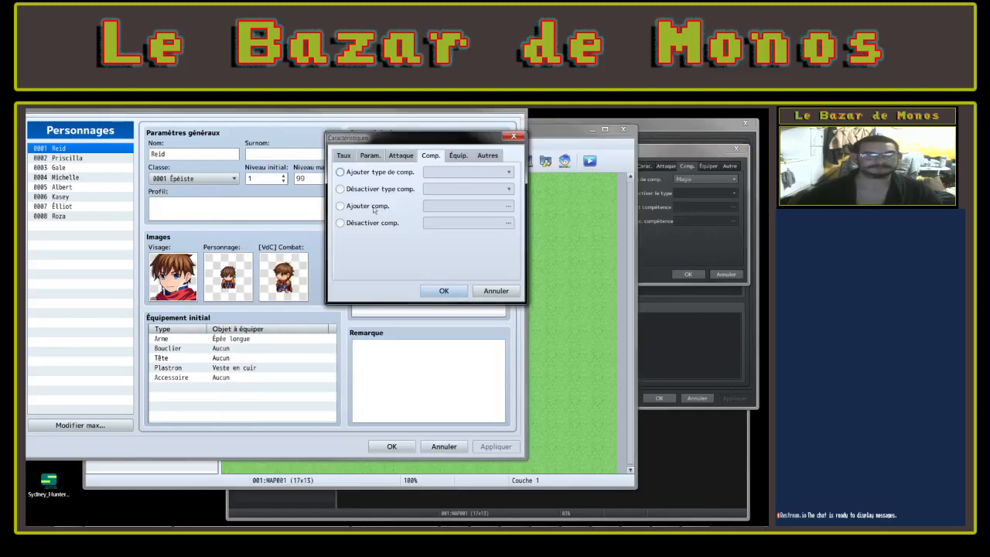
pyautogui.click(340, 206)
pyautogui.click(340, 171)
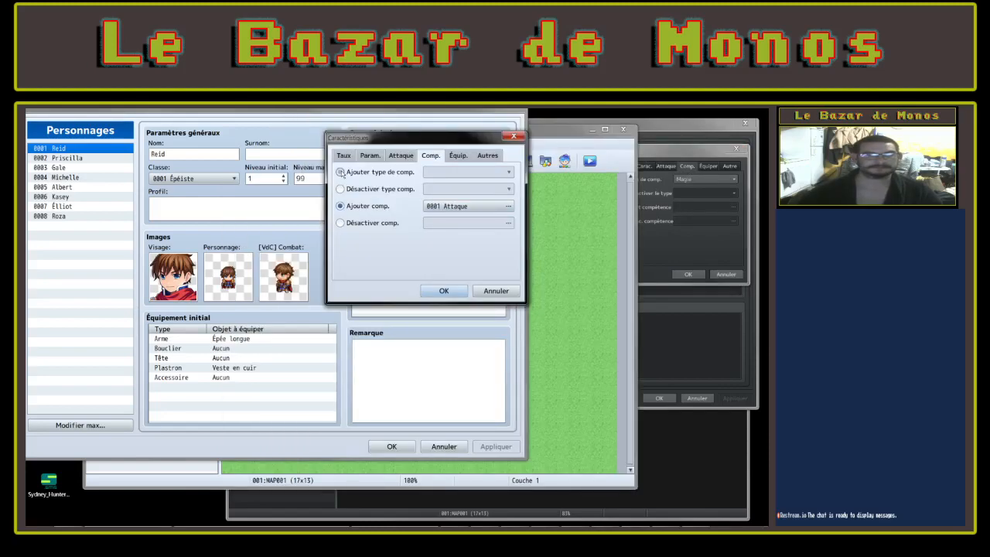
pyautogui.click(458, 176)
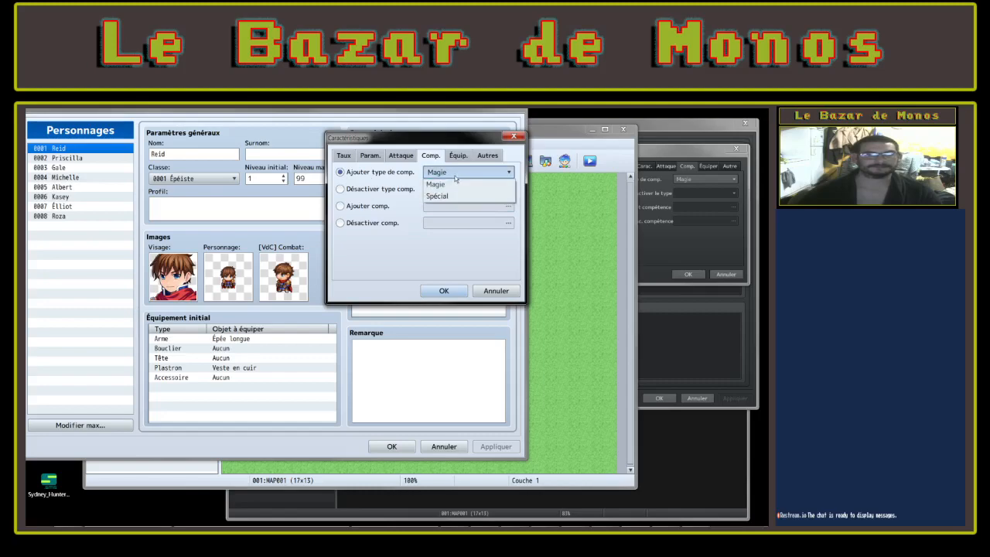
pyautogui.click(690, 171)
pyautogui.click(700, 178)
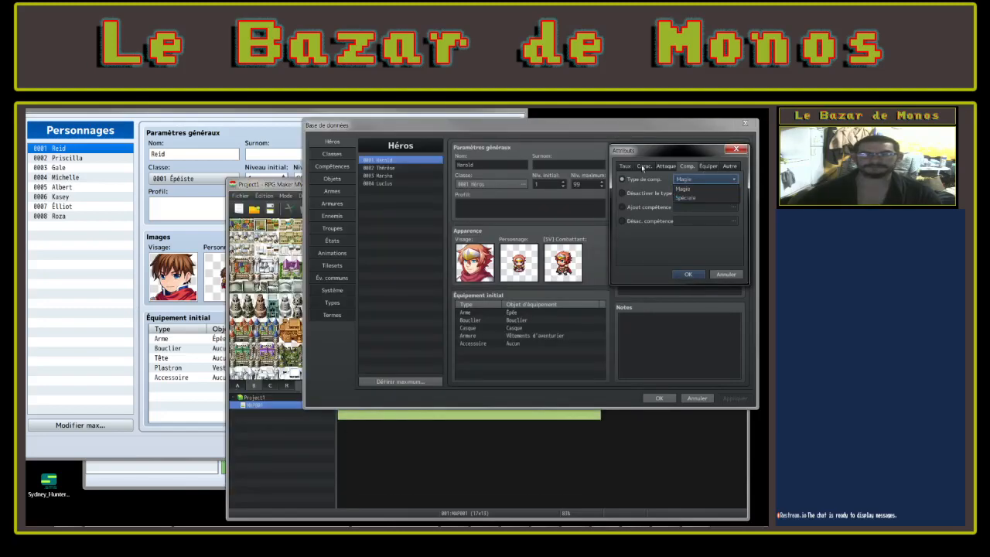
pyautogui.click(284, 113)
# Compare the equipment traits of MZ and MV, checking Verrouiller équipement and the Ambidextrie choices in MZ
pyautogui.click(458, 155)
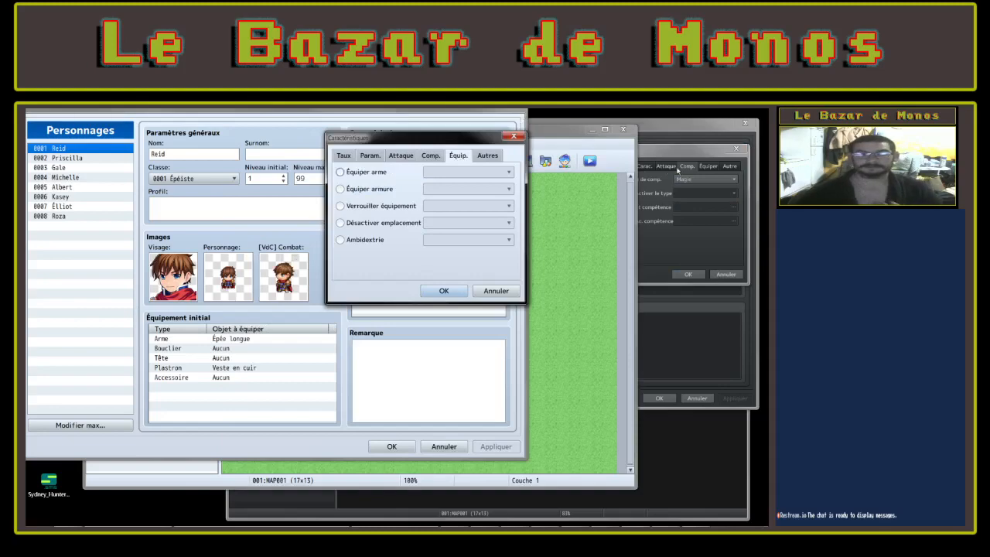
pyautogui.click(709, 171)
pyautogui.click(709, 169)
pyautogui.click(285, 113)
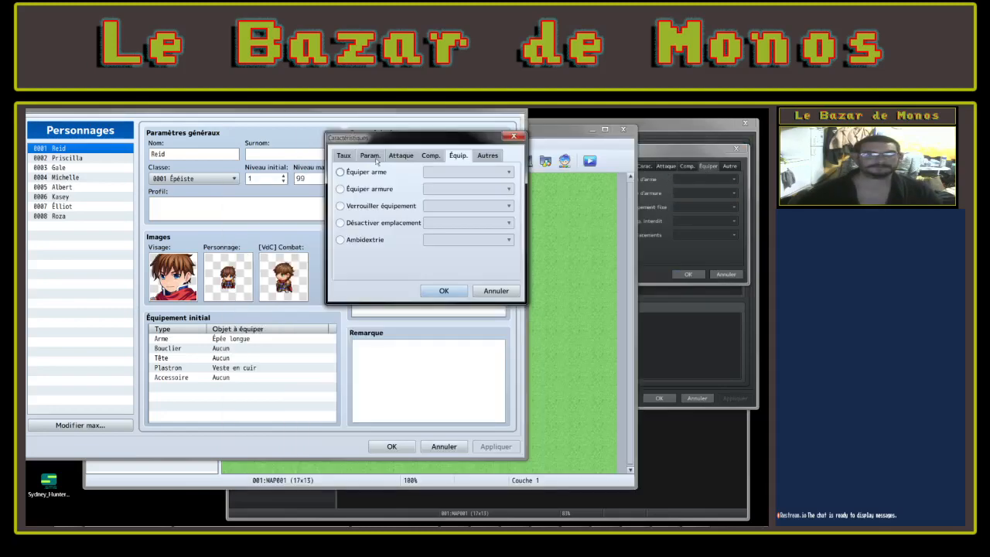
pyautogui.click(387, 225)
pyautogui.click(373, 207)
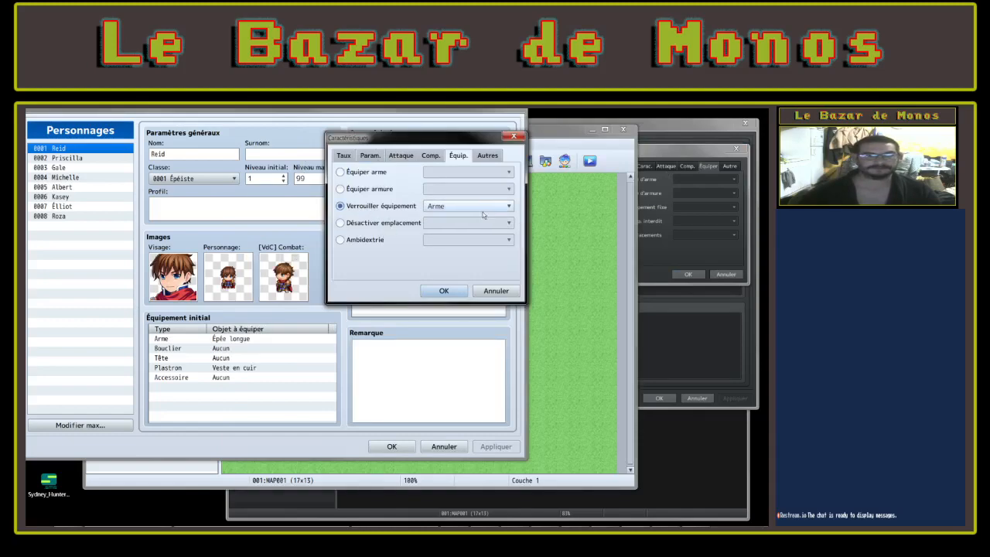
pyautogui.click(361, 241)
pyautogui.click(456, 243)
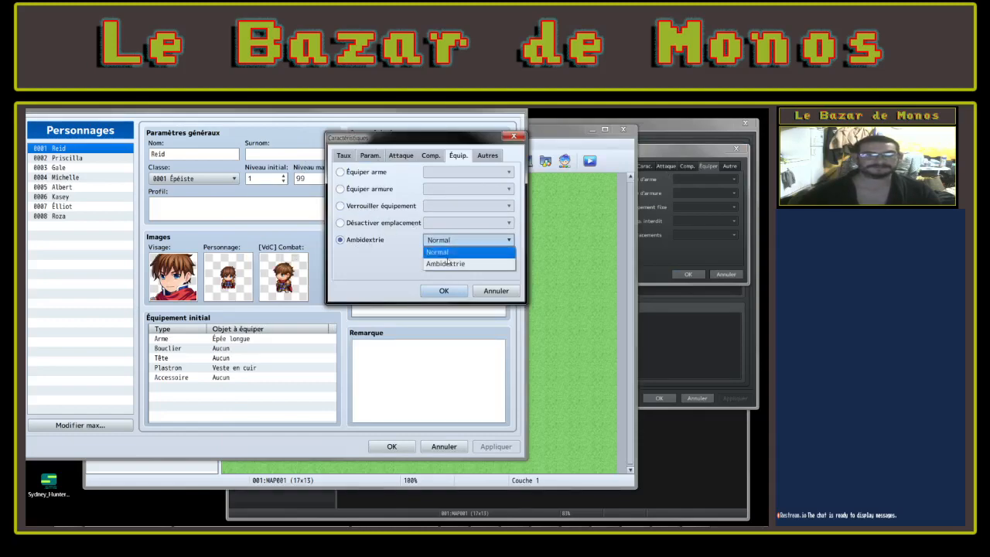
pyautogui.click(667, 256)
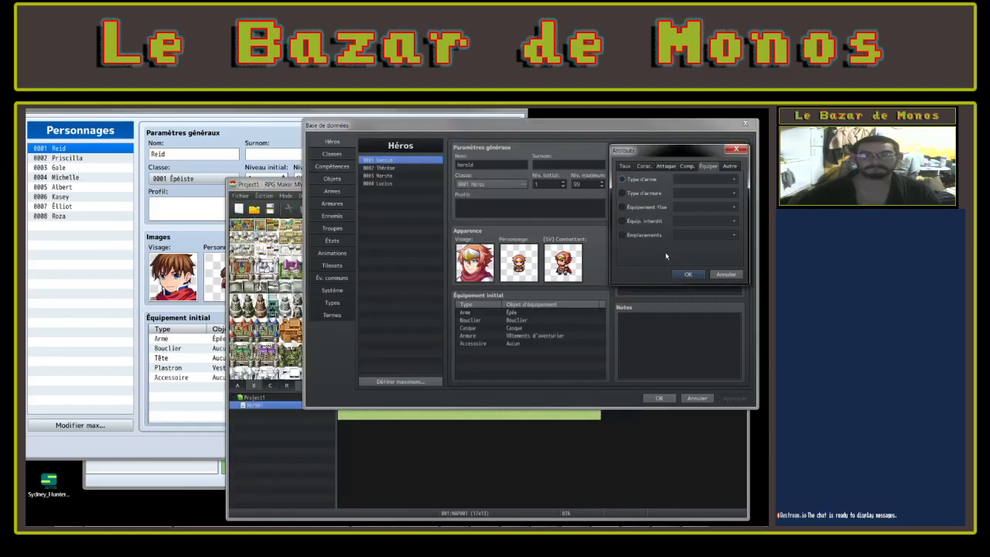
pyautogui.click(235, 113)
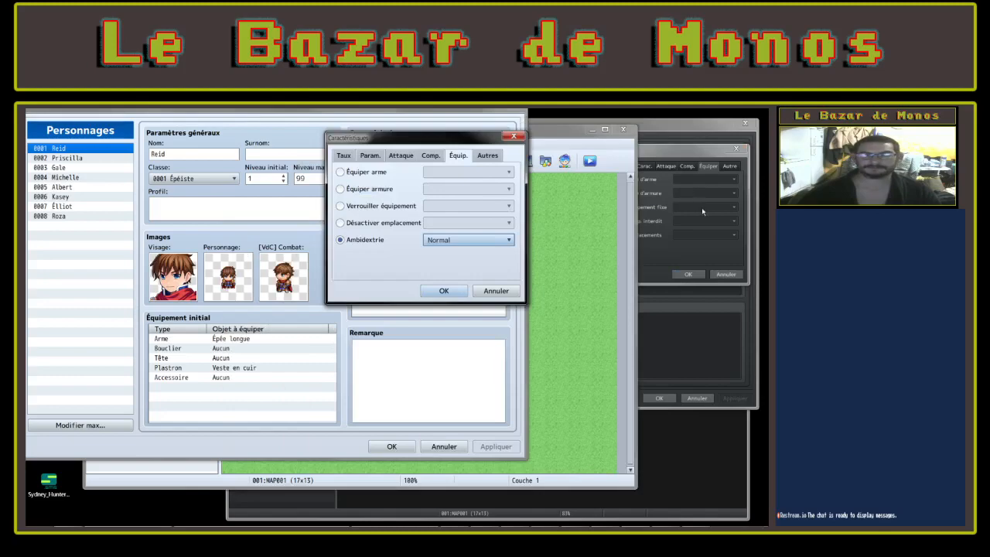
# Compare Désactiver emplacement in MZ with the Équip. interdit choices in MV, and set the disabled slot in MZ to Tête
pyautogui.click(341, 223)
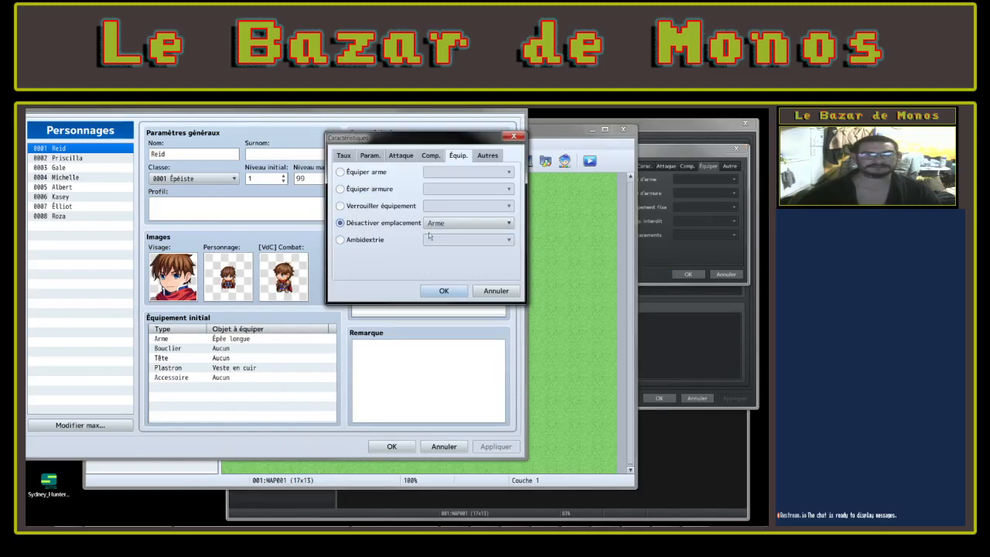
pyautogui.click(659, 244)
pyautogui.click(624, 222)
pyautogui.click(700, 222)
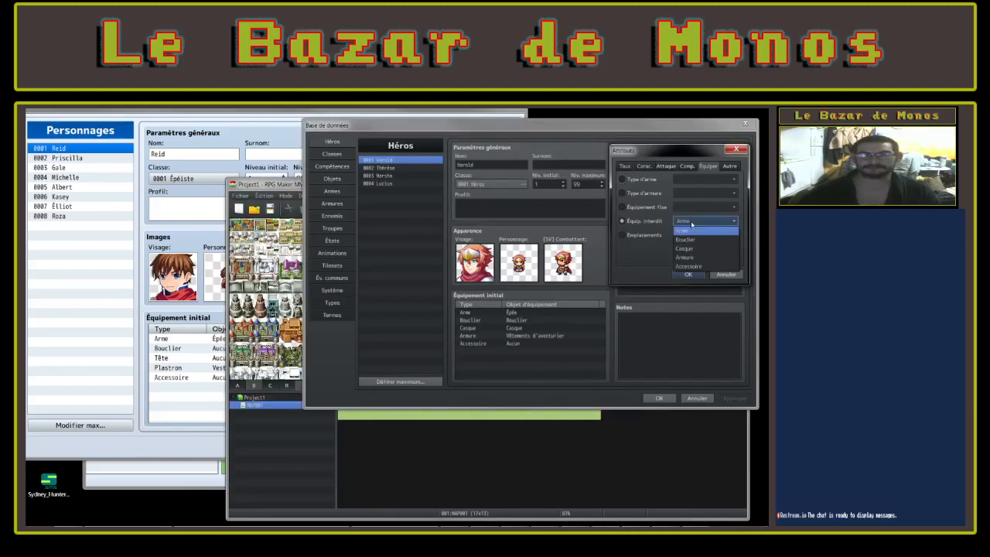
pyautogui.click(209, 112)
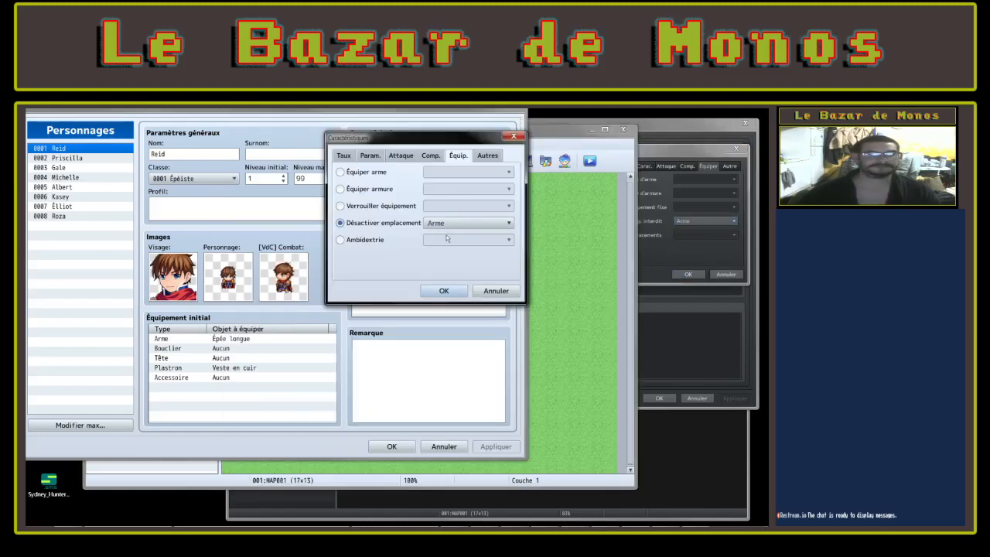
pyautogui.click(340, 223)
pyautogui.click(468, 223)
pyautogui.click(436, 258)
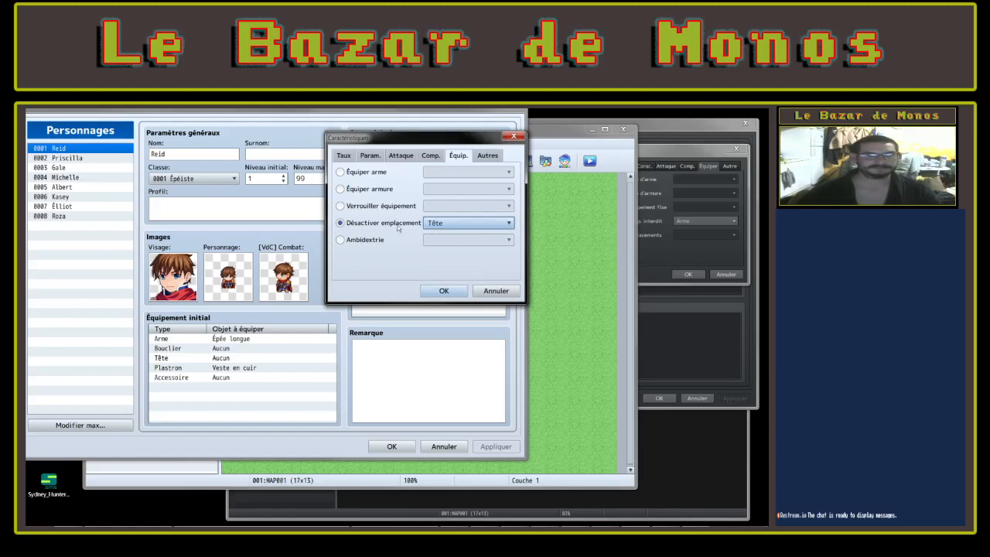
# Compare the miscellaneous traits of both programs, examining Temps d'action + and the Drapeau spécial choices in MZ and Spécial in MV
pyautogui.click(488, 156)
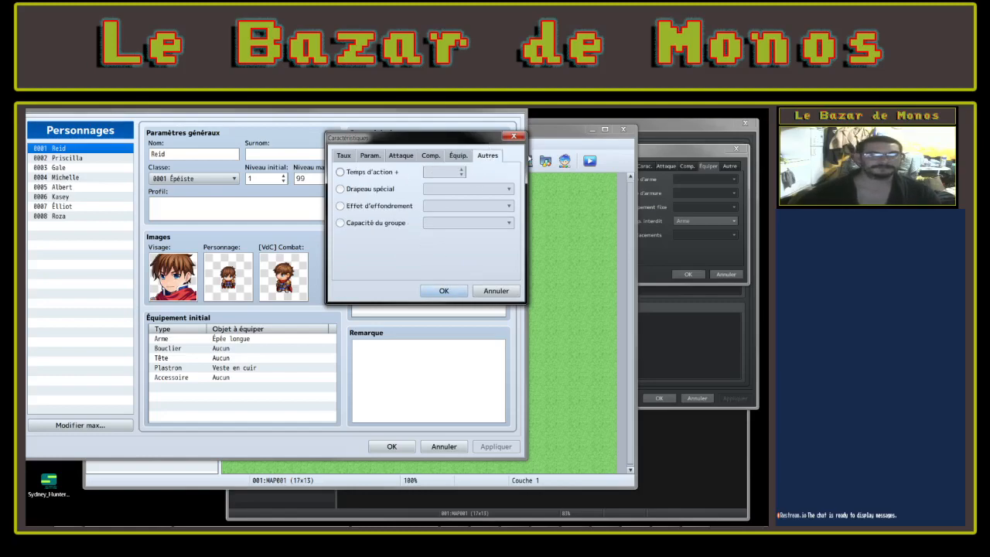
pyautogui.click(735, 167)
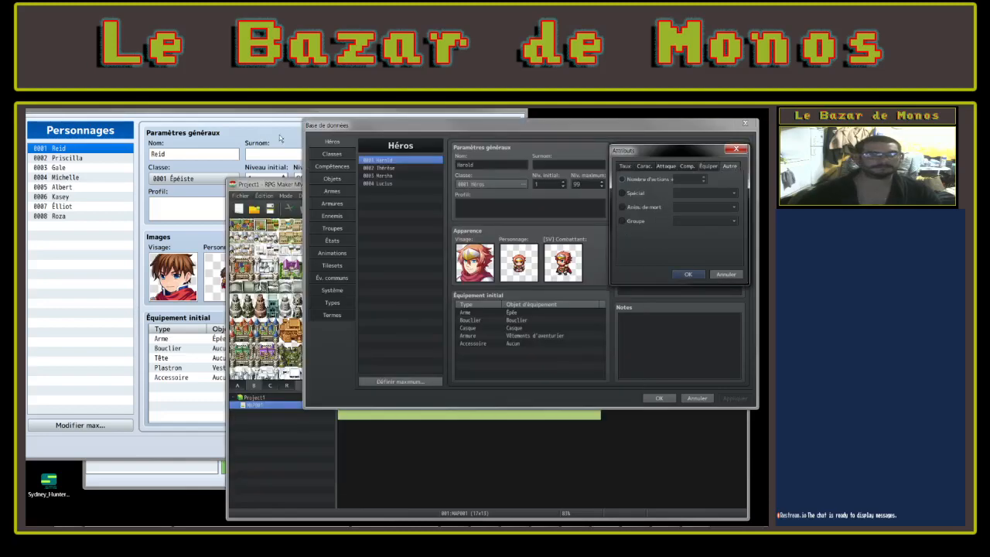
pyautogui.click(260, 116)
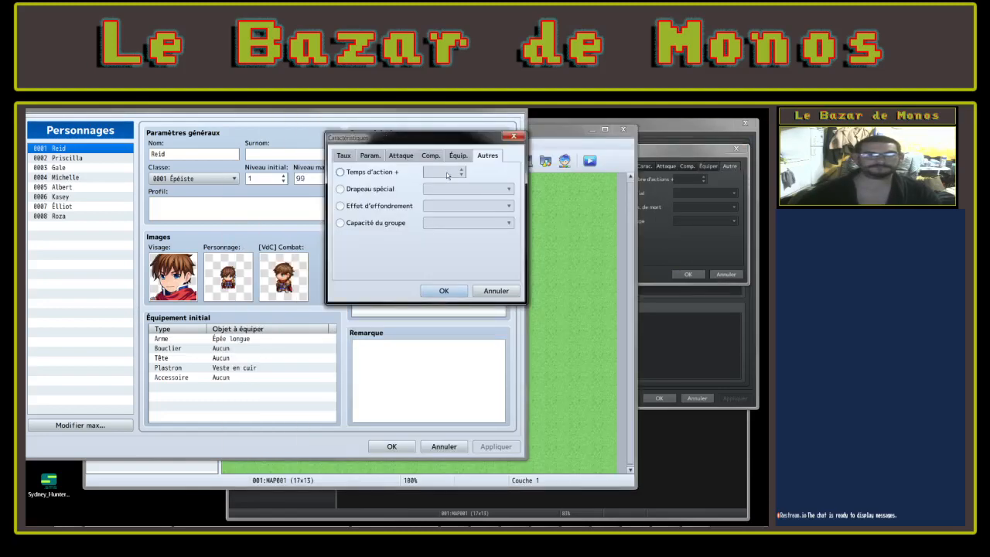
pyautogui.click(342, 172)
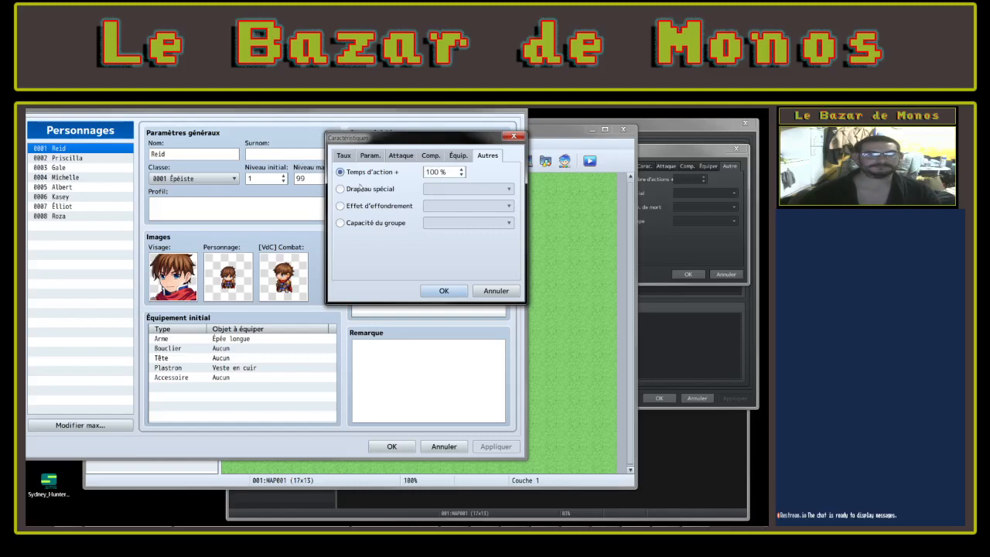
pyautogui.click(358, 190)
pyautogui.click(468, 188)
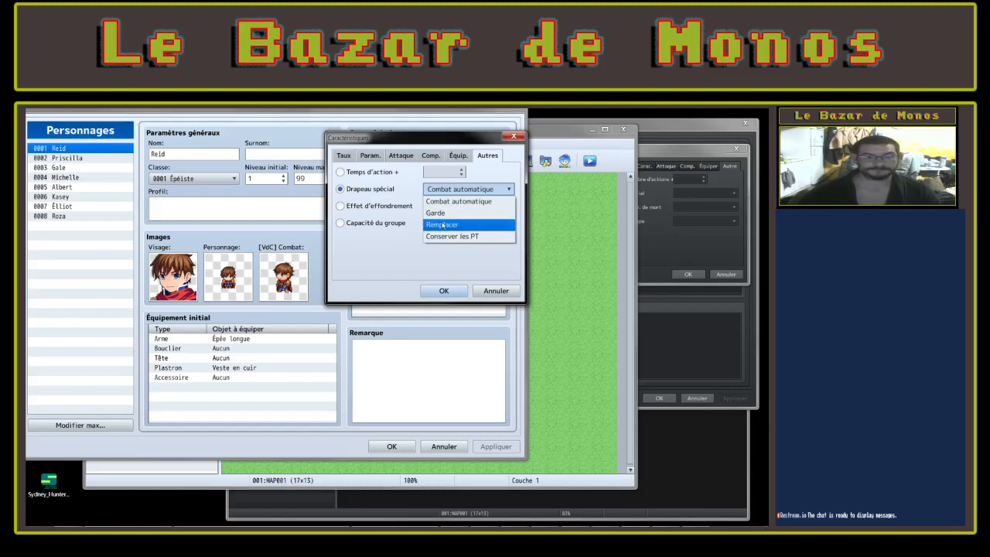
pyautogui.click(711, 191)
pyautogui.click(623, 193)
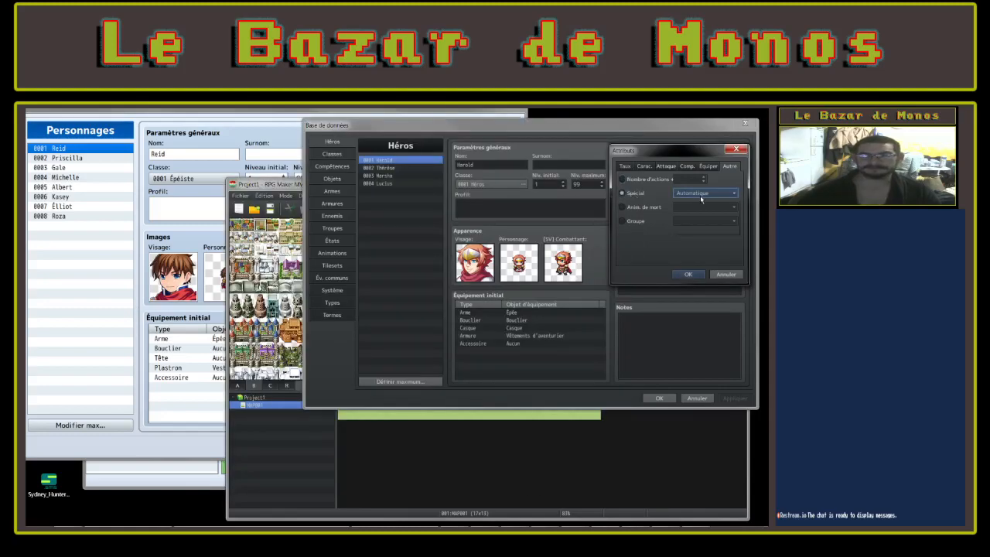
pyautogui.click(700, 195)
pyautogui.click(268, 119)
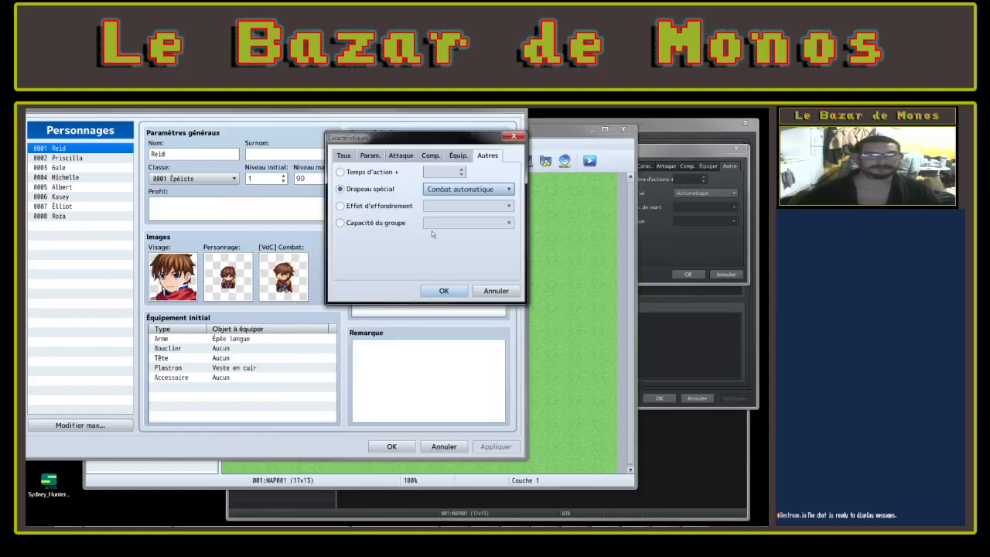
# Compare the Effet d'effondrement choices in MZ with the Anim. de mort choices in MV
pyautogui.click(340, 206)
pyautogui.click(459, 207)
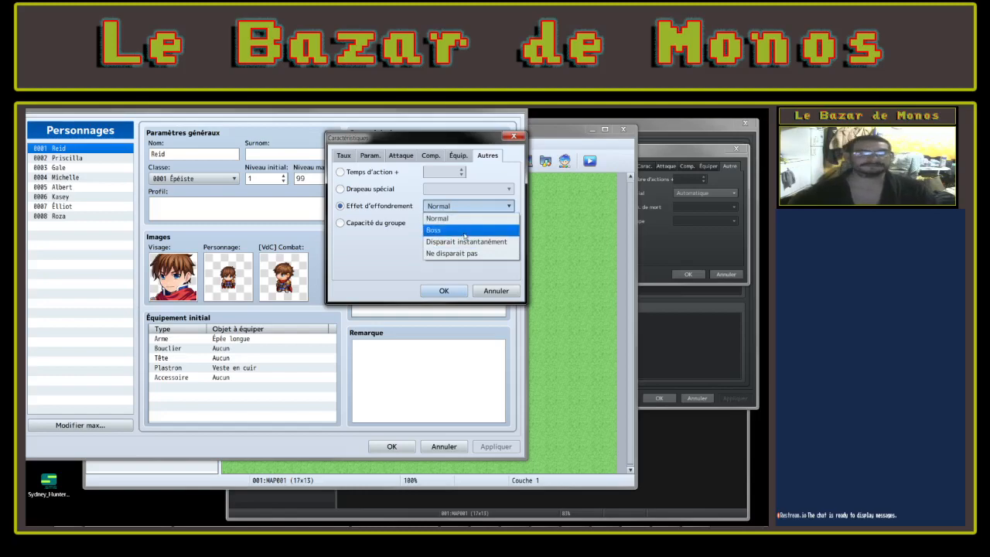
pyautogui.click(702, 212)
pyautogui.click(625, 207)
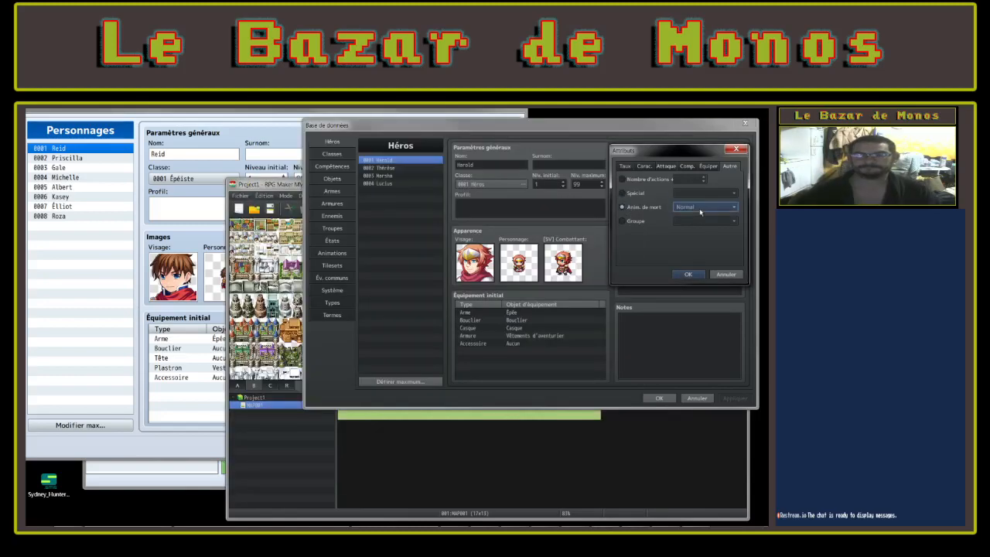
pyautogui.click(700, 211)
pyautogui.click(172, 161)
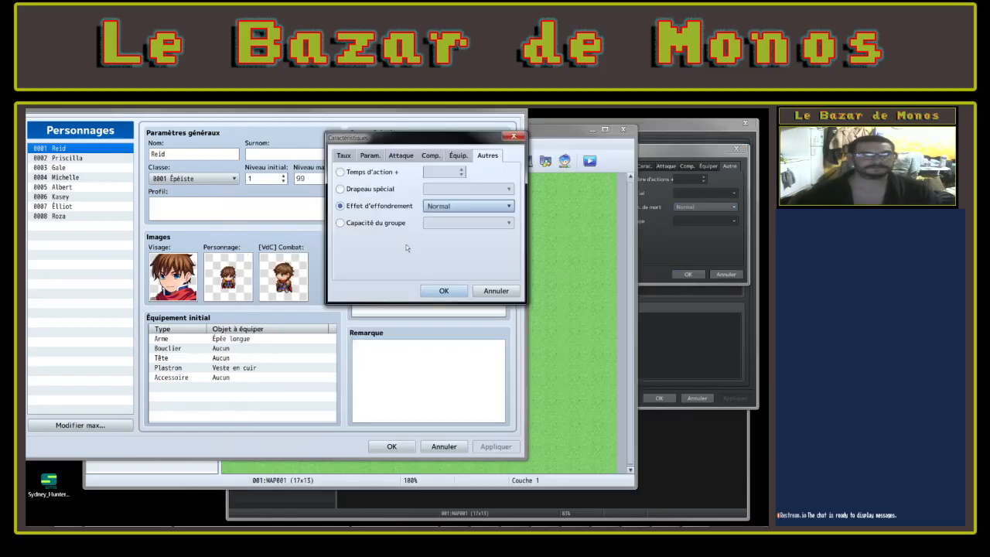
# Compare the Capacité du groupe choices in MZ with the Groupe choices in MV, and cancel the new trait in MZ
pyautogui.click(378, 225)
pyautogui.click(468, 223)
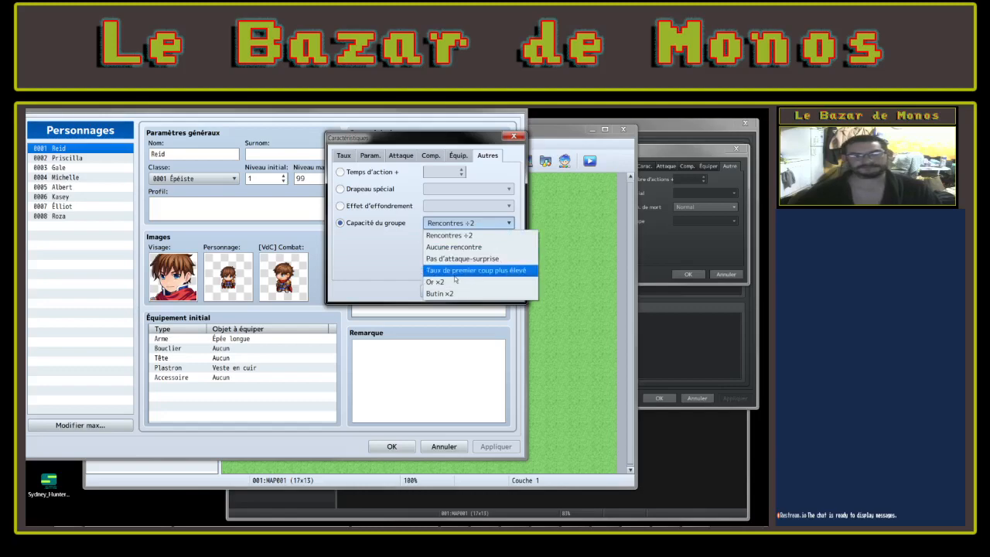
pyautogui.click(661, 243)
pyautogui.click(625, 223)
pyautogui.click(721, 224)
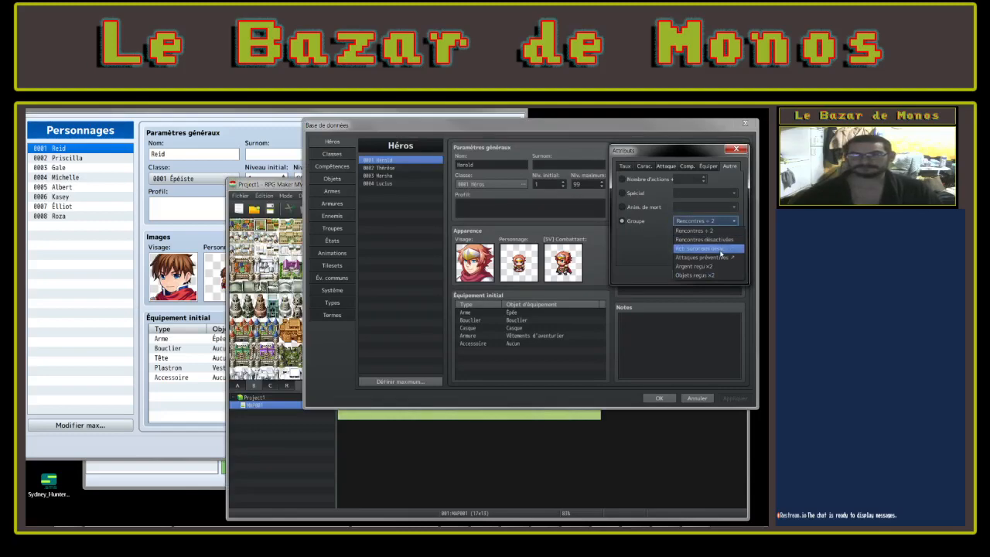
pyautogui.hotkey('alt', 'Tab')
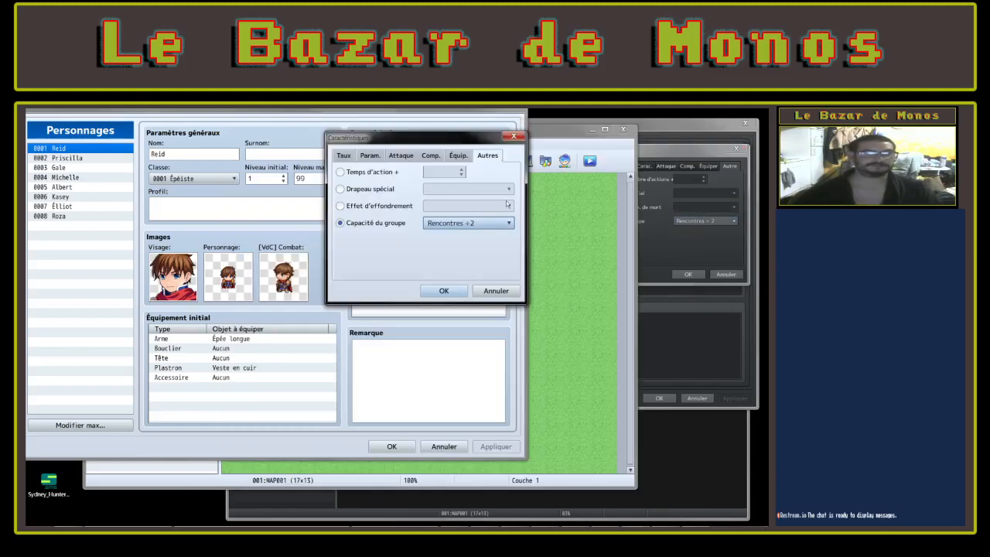
pyautogui.click(499, 294)
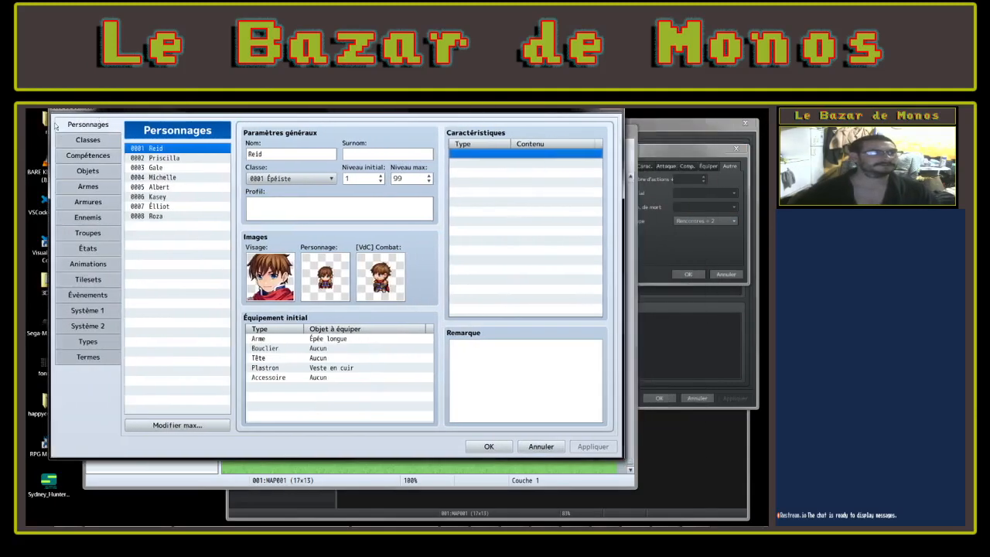
# Show the Classes database page in both RPG Maker MZ and RPG Maker MV, closing the open trait dialog in MV
pyautogui.click(66, 137)
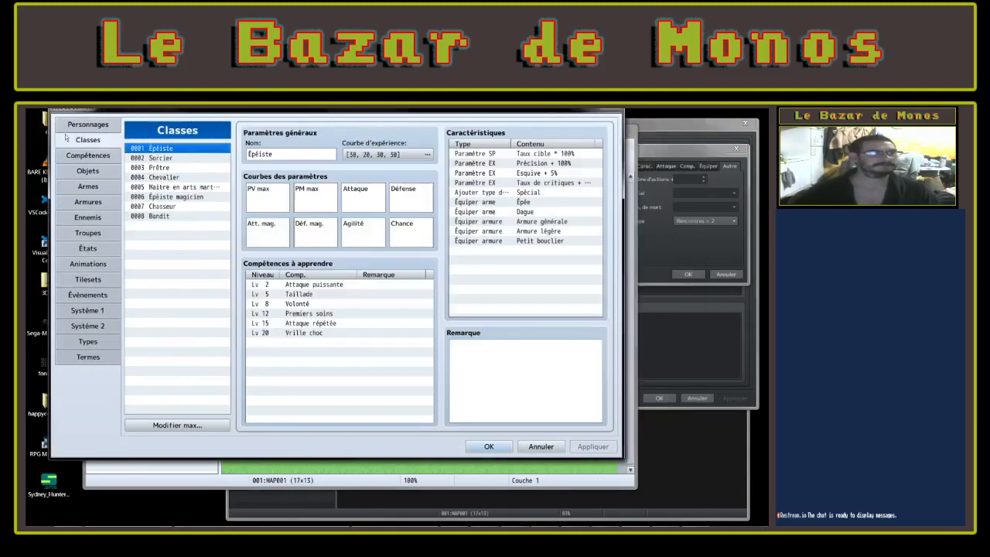
pyautogui.click(737, 149)
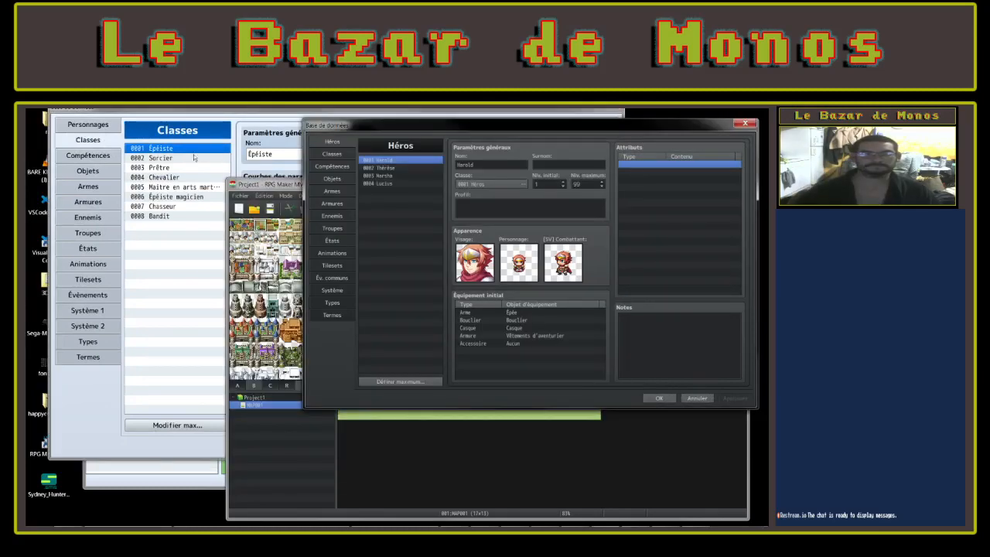
pyautogui.click(331, 154)
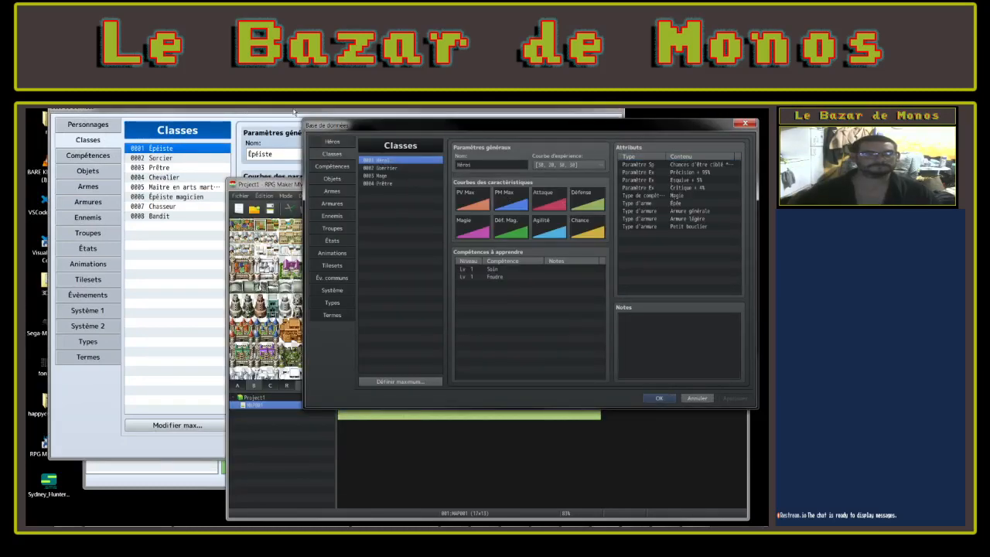
pyautogui.moveTo(262, 113); pyautogui.dragTo(219, 112)
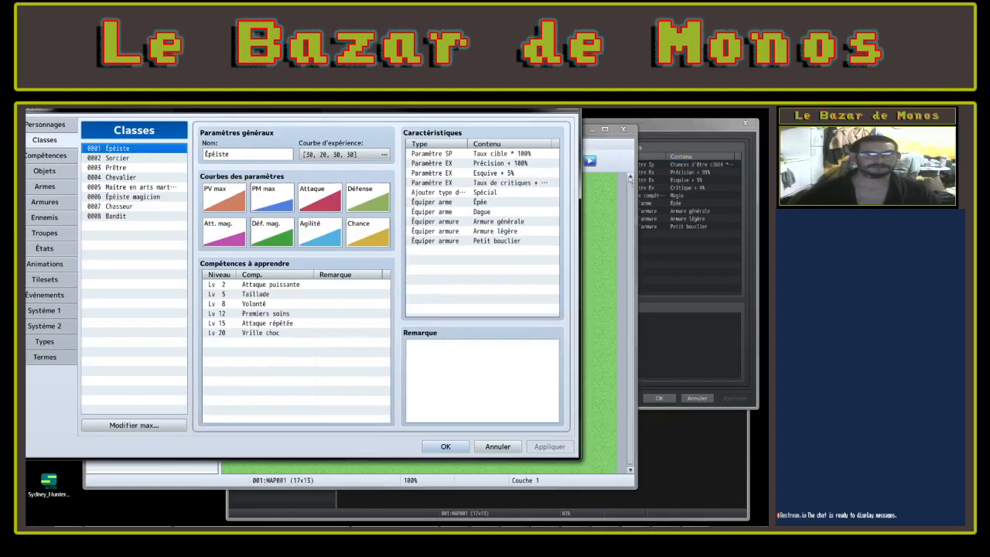
# Compare the experience curve settings of the first class in MZ and MV, cancelling both without changes
pyautogui.click(371, 155)
pyautogui.click(716, 292)
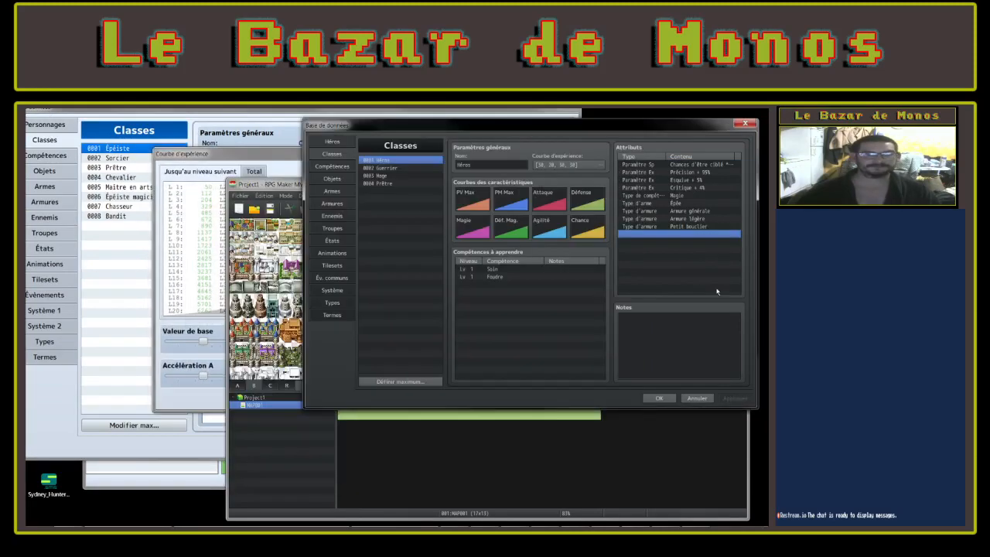
pyautogui.click(586, 166)
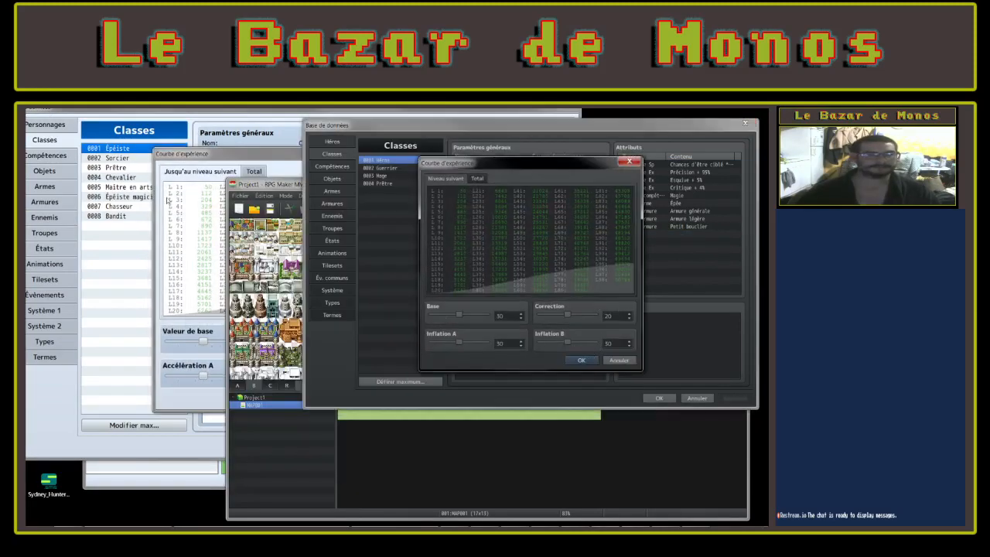
pyautogui.click(184, 155)
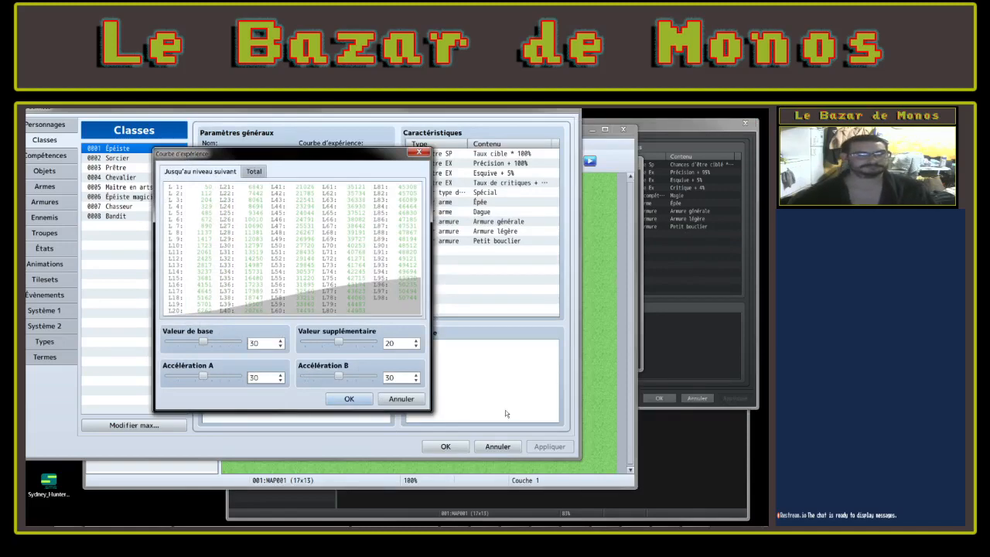
pyautogui.click(402, 398)
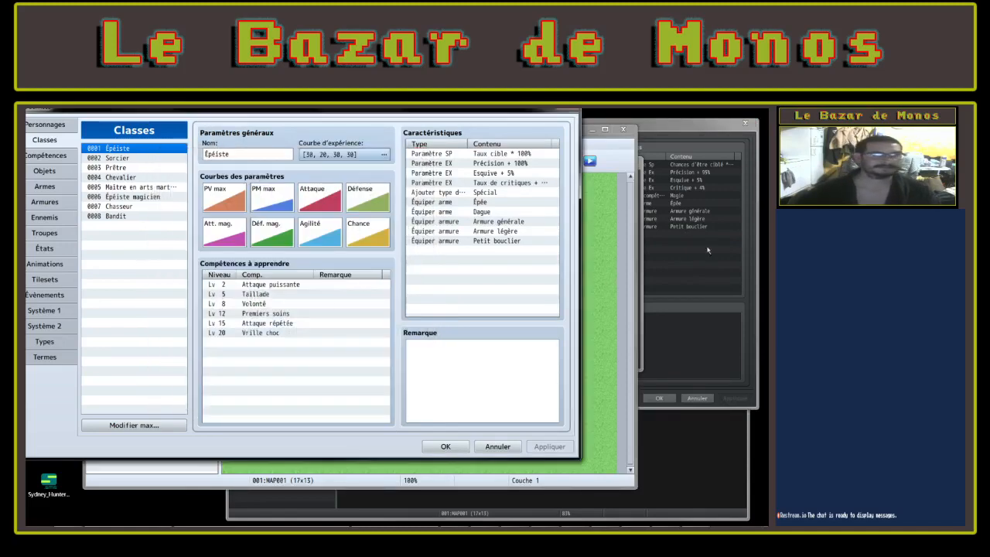
pyautogui.click(708, 250)
pyautogui.click(619, 361)
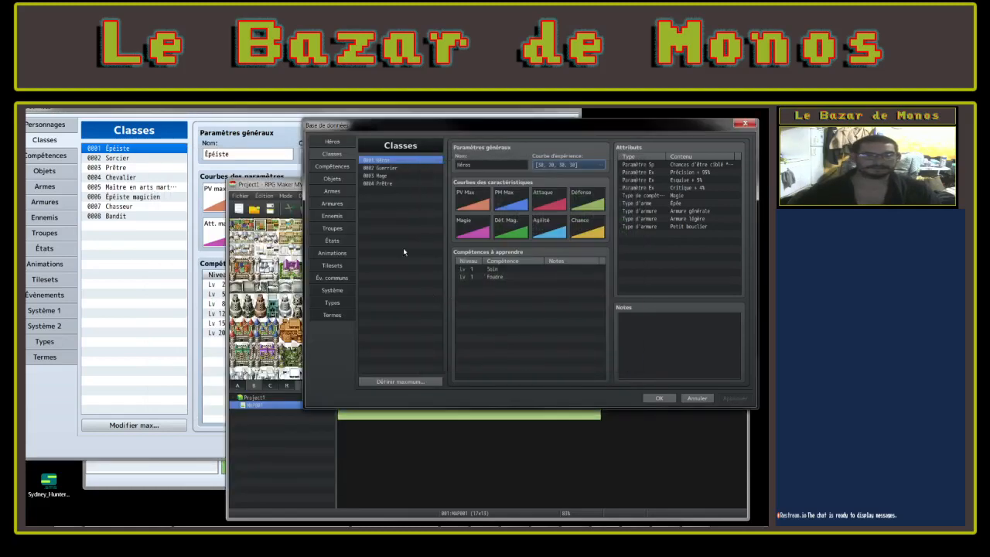
# Compare the Compétences à apprendre entry options for classes in MZ and MV, and cancel the new entry in both
pyautogui.click(212, 273)
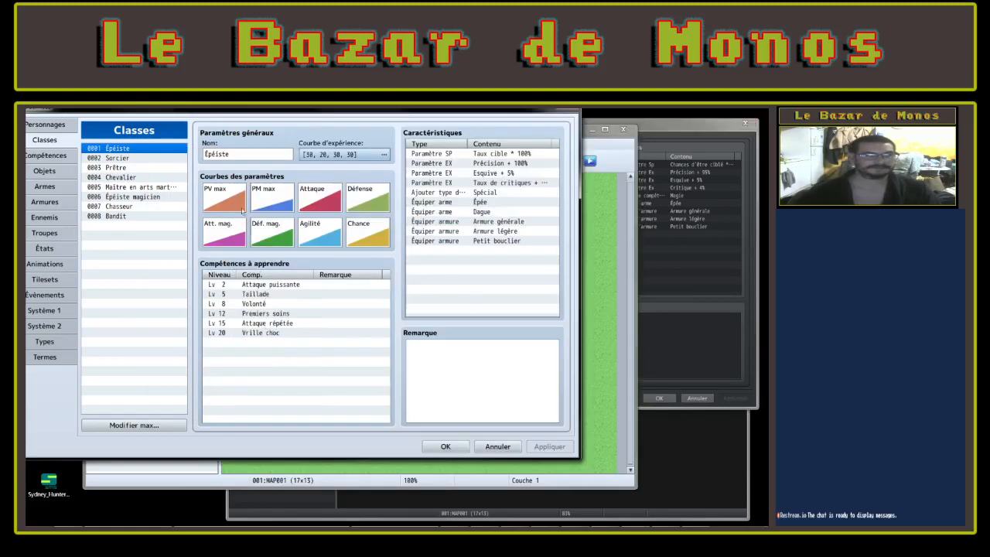
pyautogui.doubleClick(230, 343)
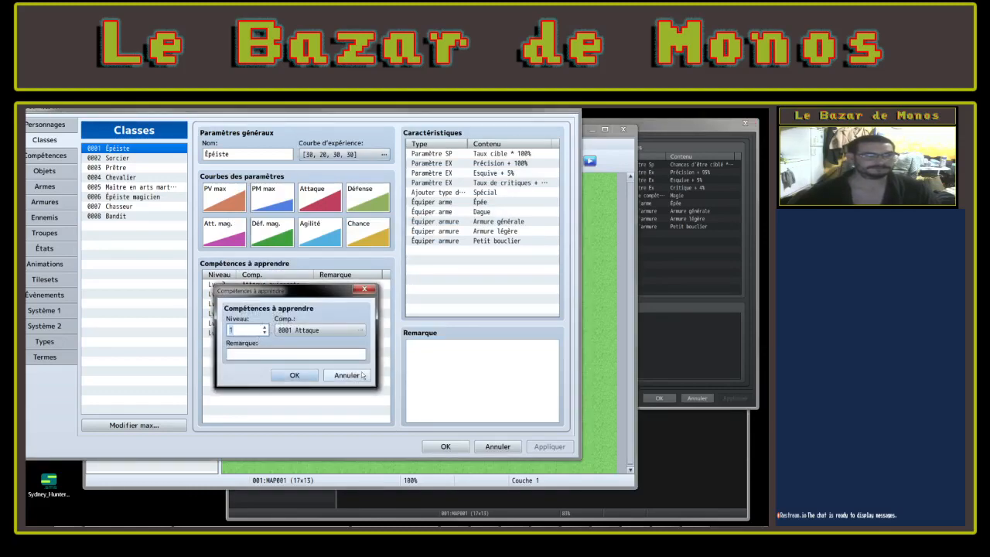
pyautogui.click(672, 342)
pyautogui.doubleClick(503, 290)
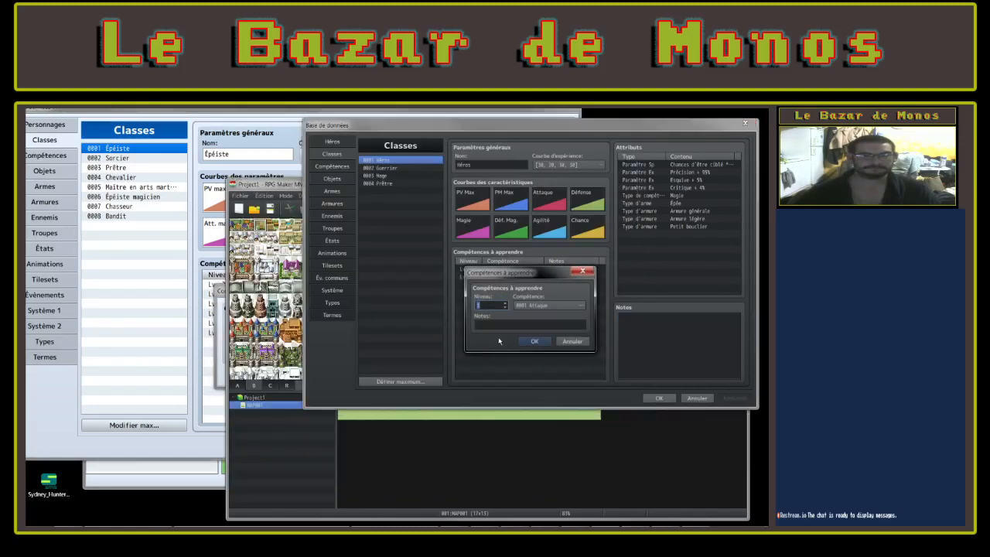
pyautogui.click(577, 342)
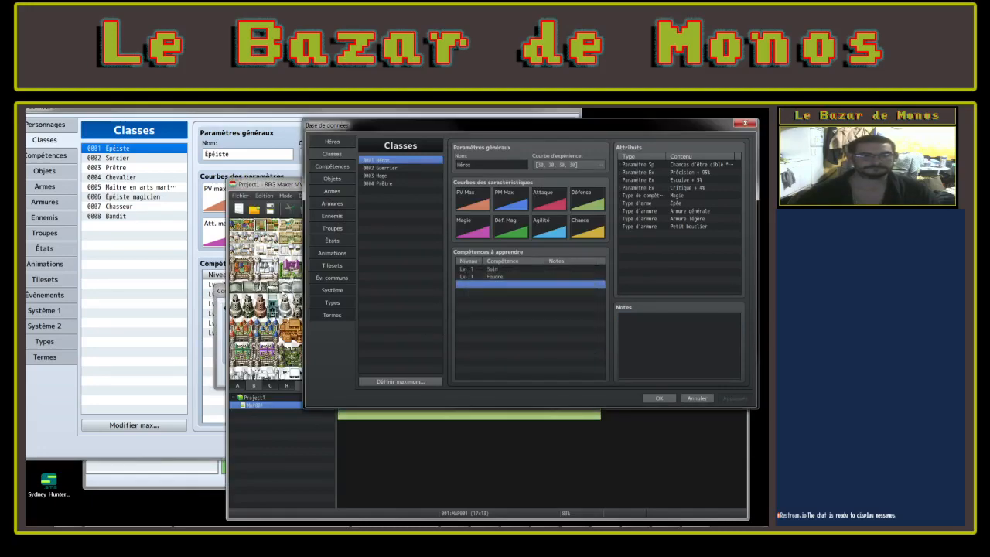
pyautogui.click(213, 306)
pyautogui.click(348, 378)
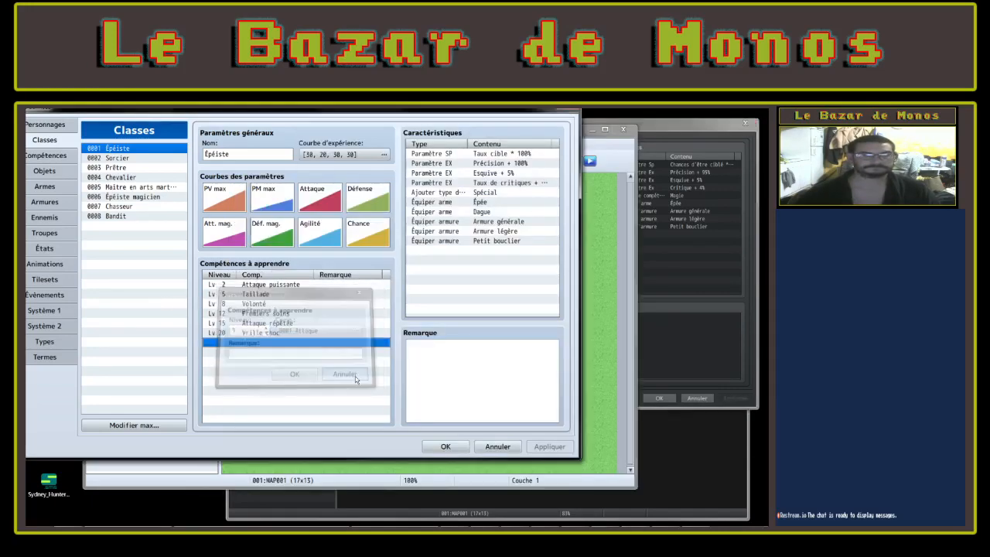
# Start a new class trait in both MZ and MV and compare their Taux options
pyautogui.doubleClick(462, 249)
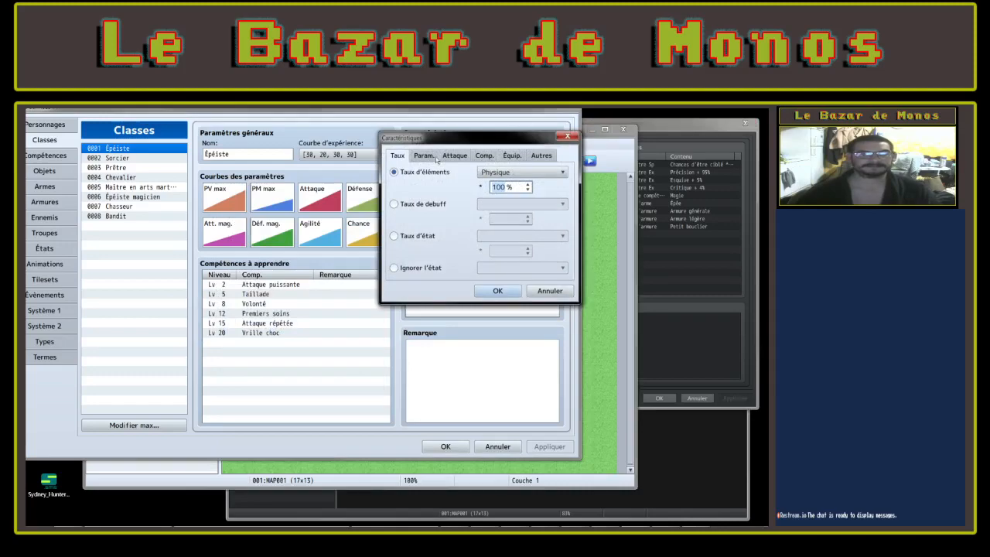
pyautogui.doubleClick(707, 234)
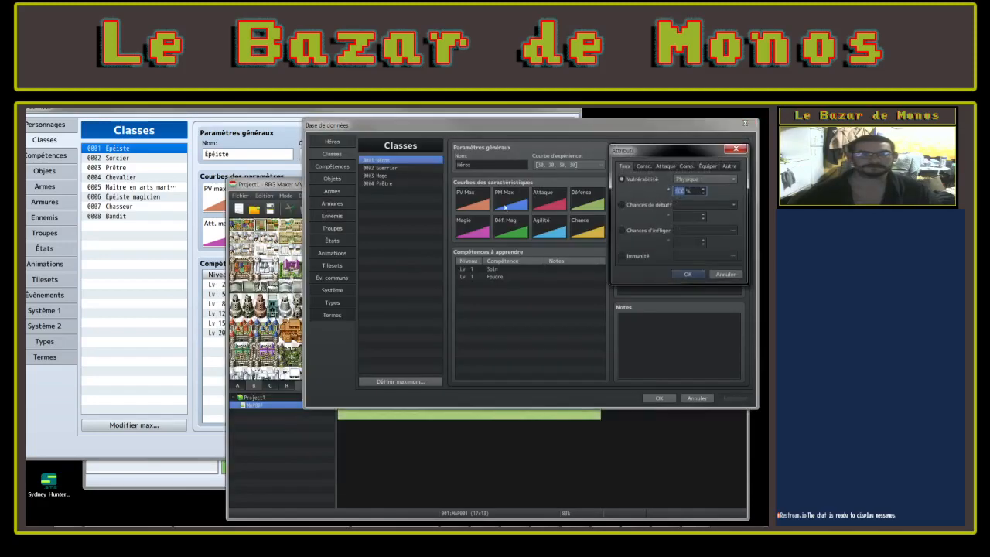
pyautogui.click(279, 111)
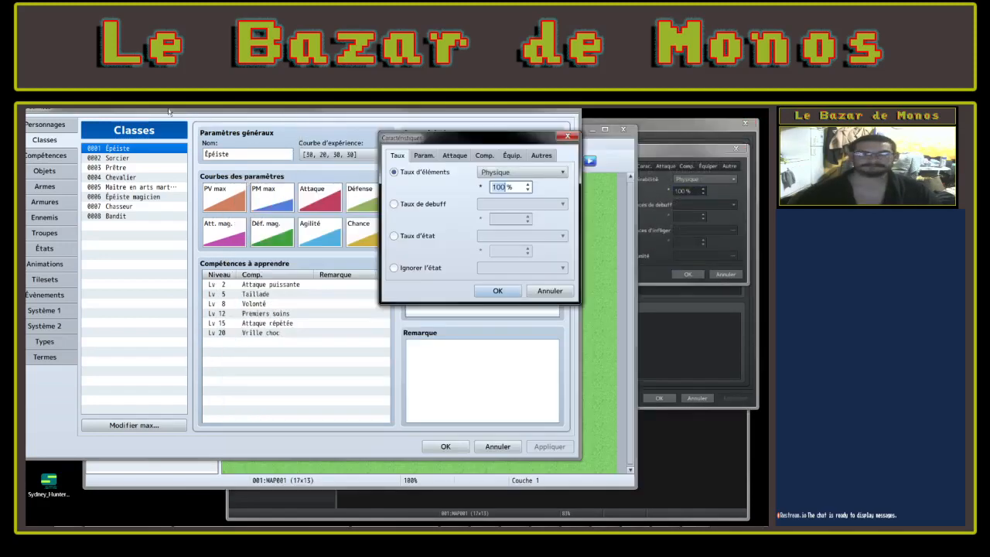
pyautogui.click(688, 157)
pyautogui.click(251, 113)
pyautogui.moveTo(518, 142); pyautogui.dragTo(333, 120)
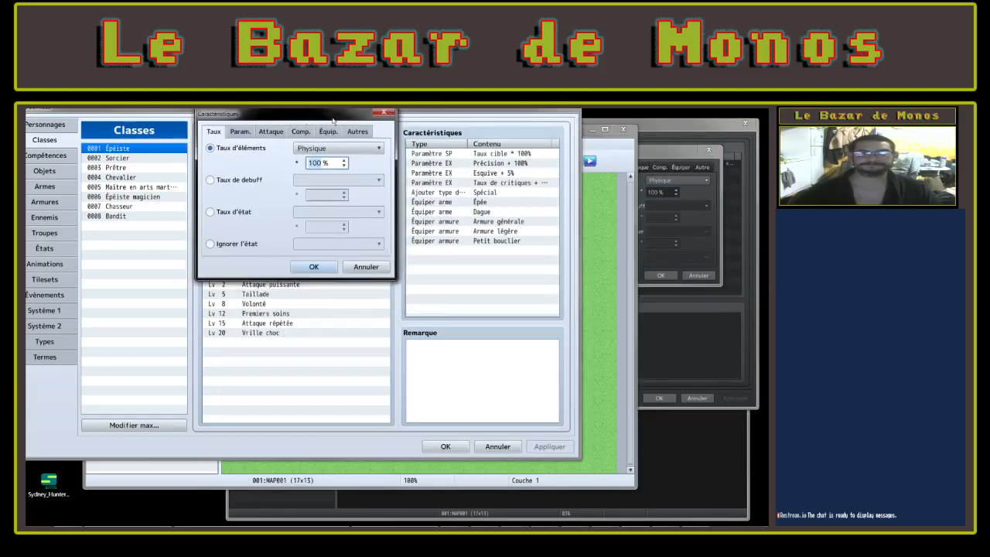
# Compare the class trait parameter options: Param. in MZ and Carac. in MV
pyautogui.click(240, 132)
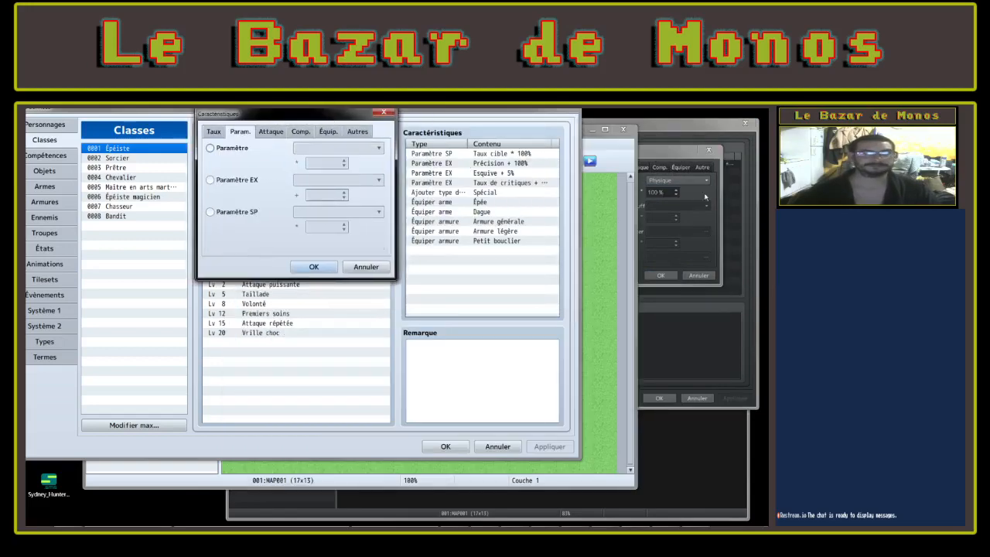
pyautogui.click(662, 159)
pyautogui.click(617, 168)
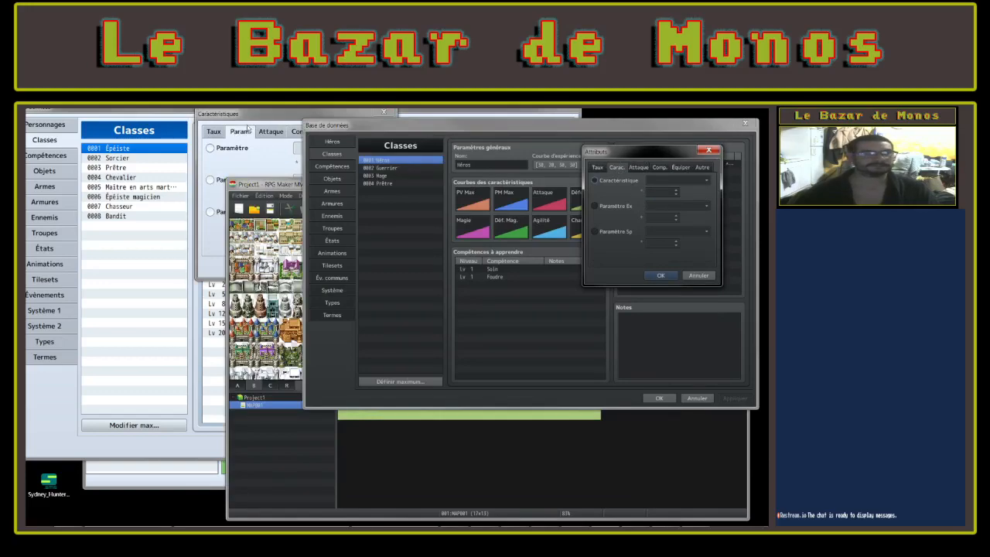
pyautogui.moveTo(248, 117); pyautogui.dragTo(221, 124)
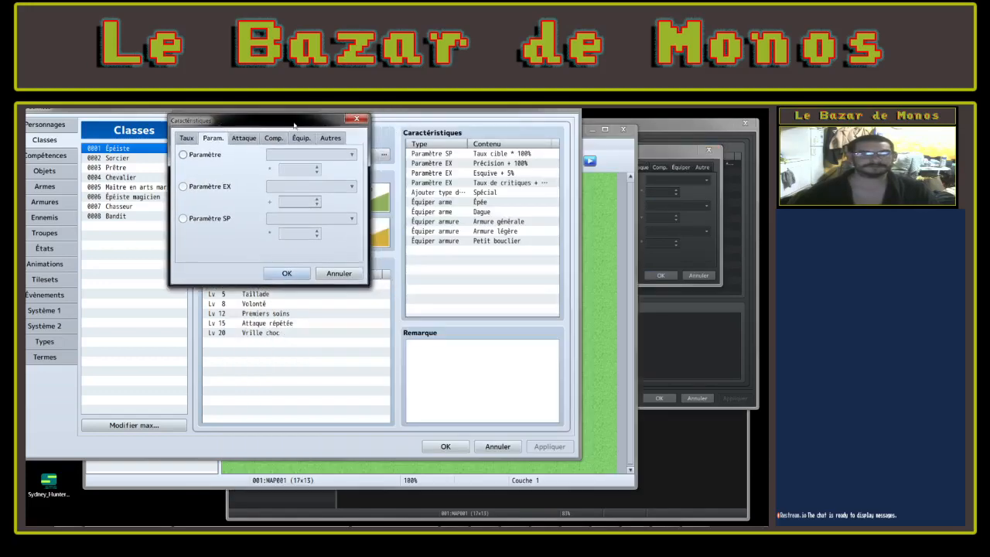
# Compare the Attaque trait options of both programs, choosing Comp. d'attaque in MZ to examine its setting
pyautogui.click(244, 138)
pyautogui.click(641, 172)
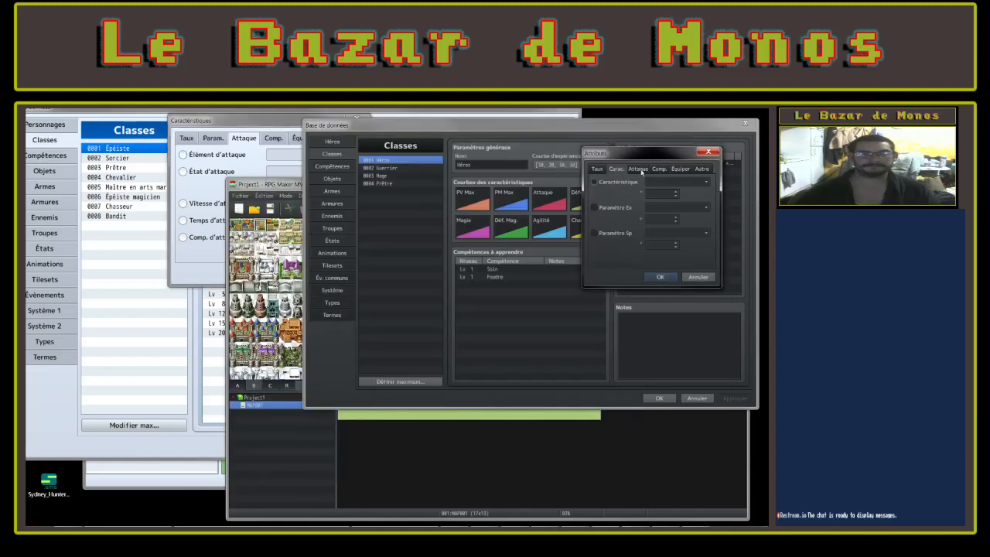
pyautogui.click(639, 169)
pyautogui.click(185, 237)
pyautogui.click(184, 238)
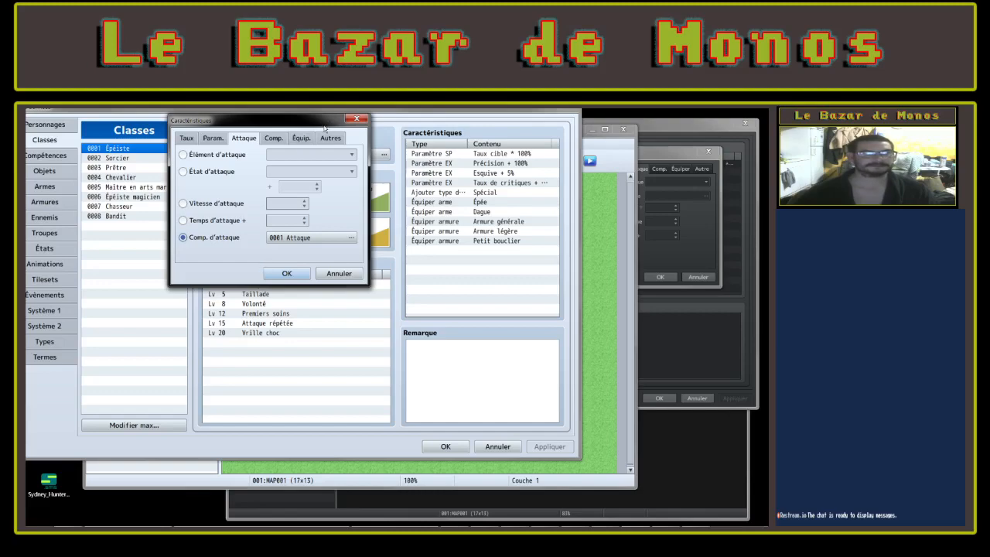
# Examine the Équip. and Autres class trait options in MZ, and discard the new trait in both programs
pyautogui.click(301, 138)
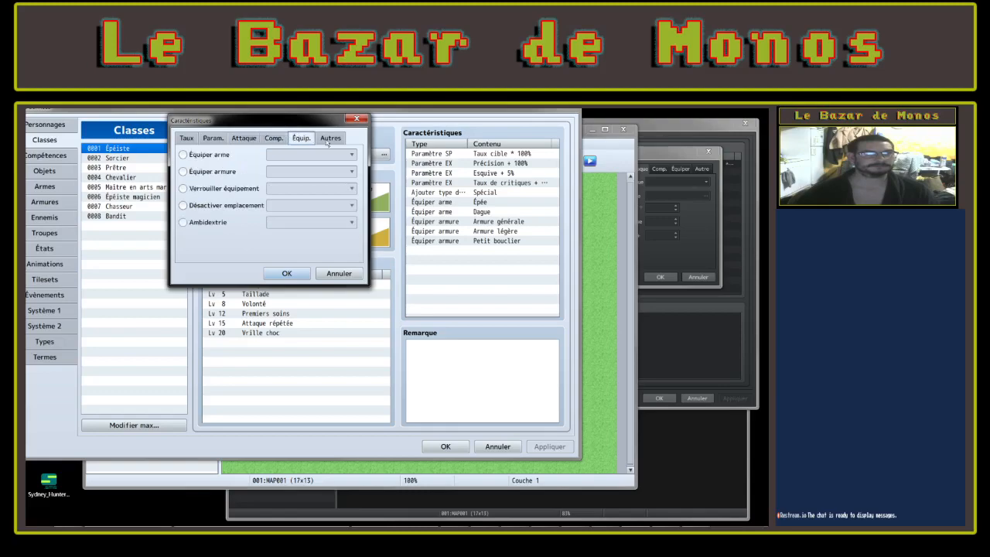
pyautogui.click(326, 141)
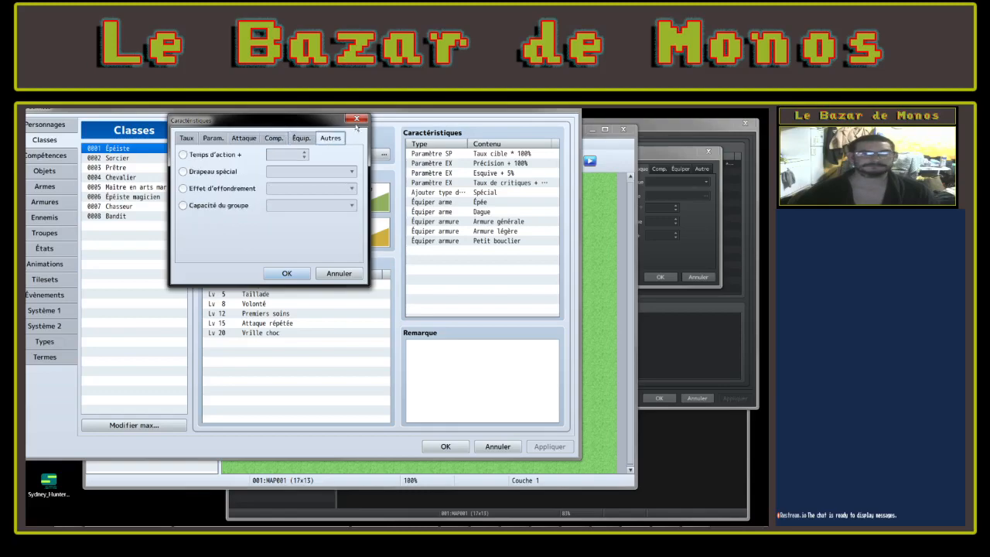
pyautogui.click(357, 119)
pyautogui.click(708, 151)
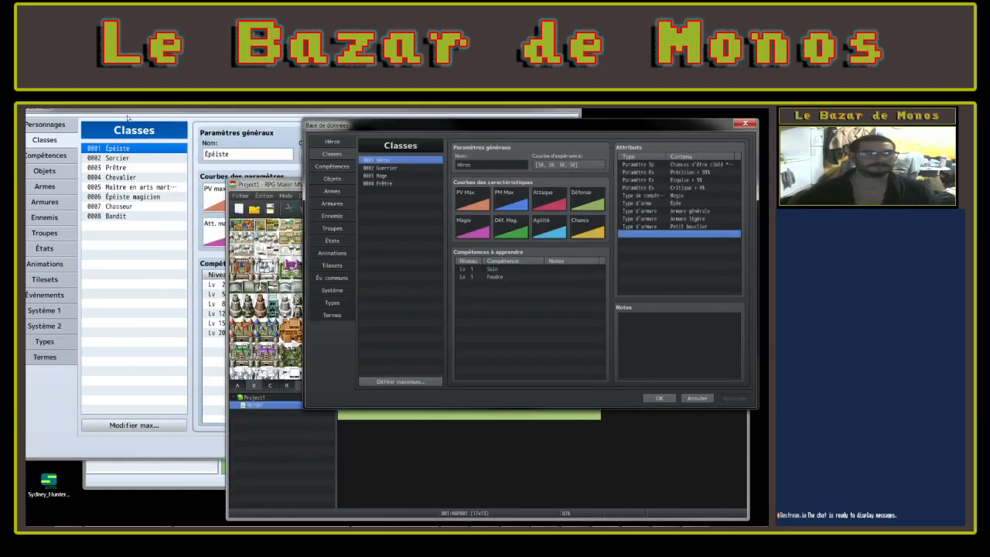
# Show the Compétences database page in both programs and compare the settings of the Attaque skill
pyautogui.moveTo(147, 112); pyautogui.dragTo(192, 112)
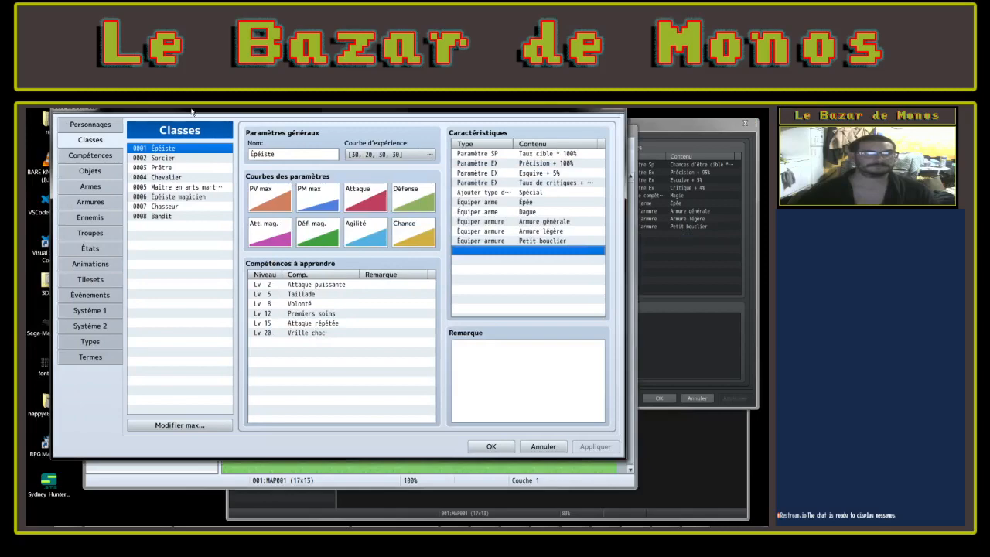
pyautogui.click(90, 155)
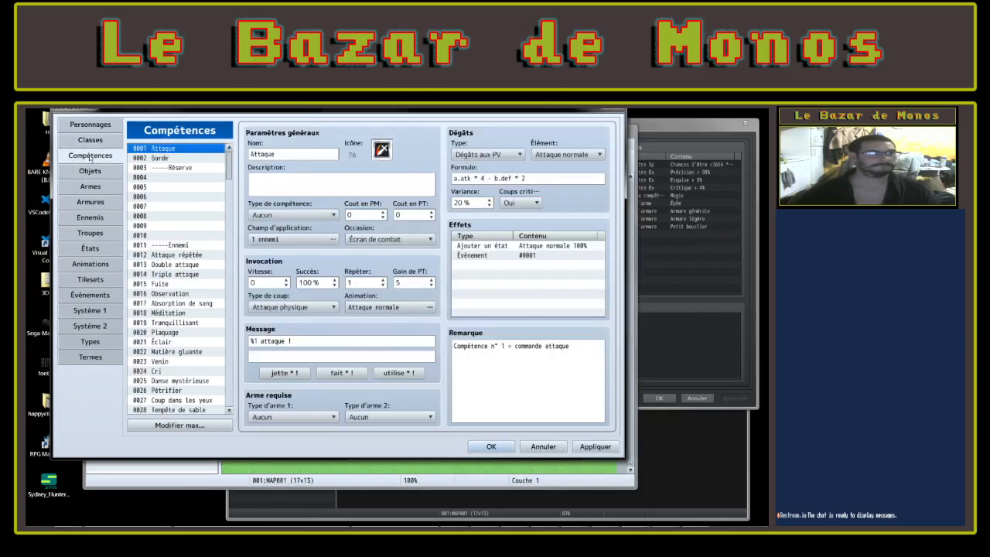
pyautogui.click(652, 177)
pyautogui.click(346, 167)
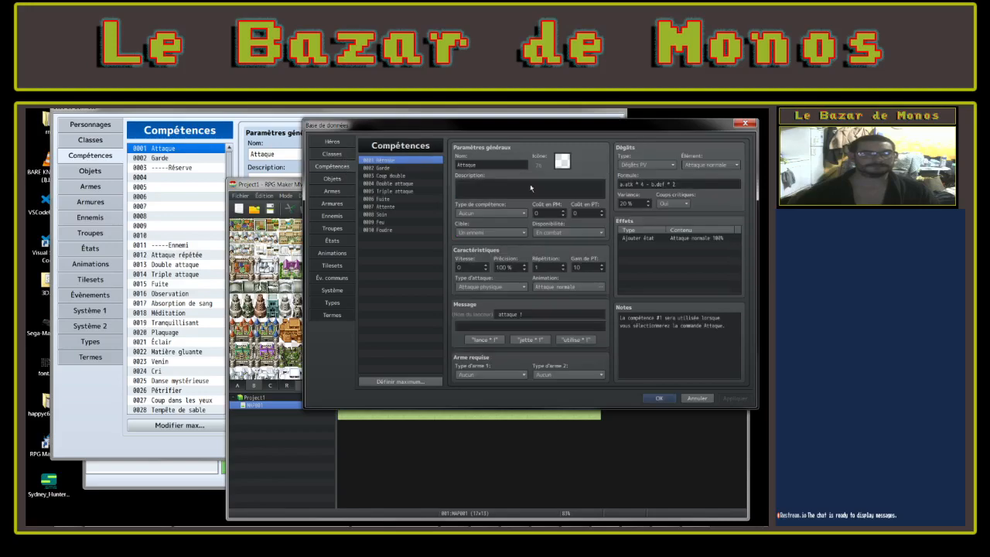
pyautogui.moveTo(161, 113); pyautogui.dragTo(59, 113)
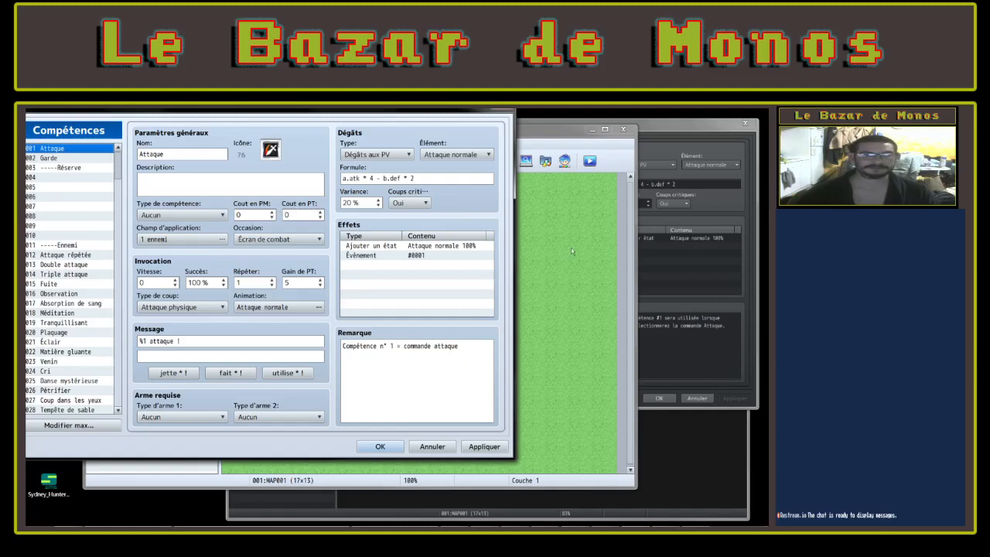
pyautogui.hotkey('alt', 'Tab')
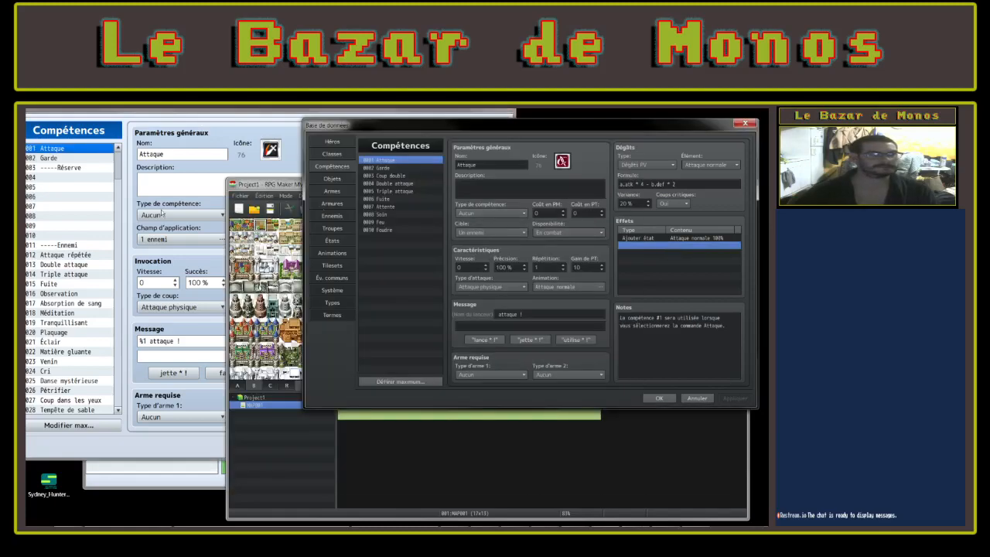
# Examine the Type de compétence choices in MZ for the Attaque skill, and compare its Occasion choices with Disponibilité in MV
pyautogui.hotkey('alt', 'Tab')
pyautogui.click(175, 216)
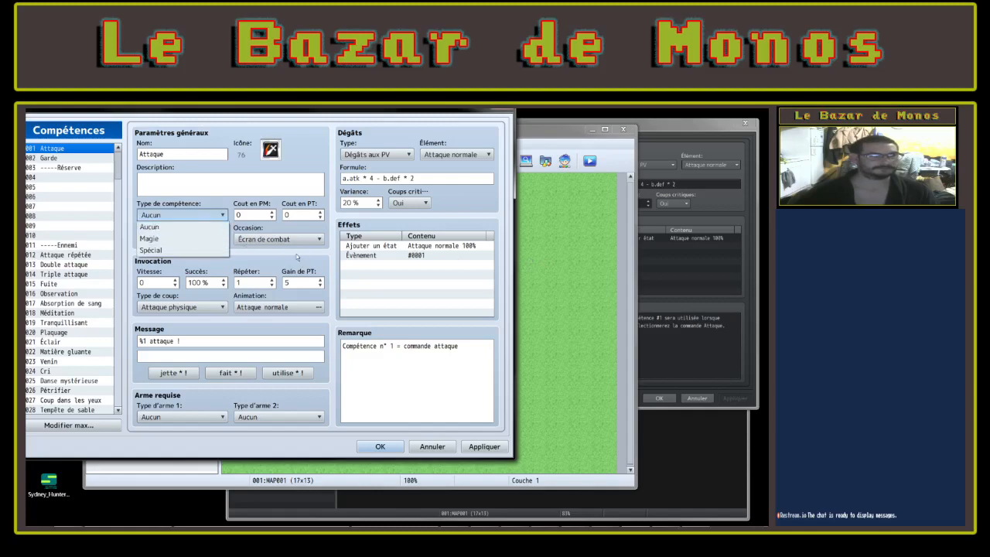
pyautogui.click(267, 246)
pyautogui.click(260, 242)
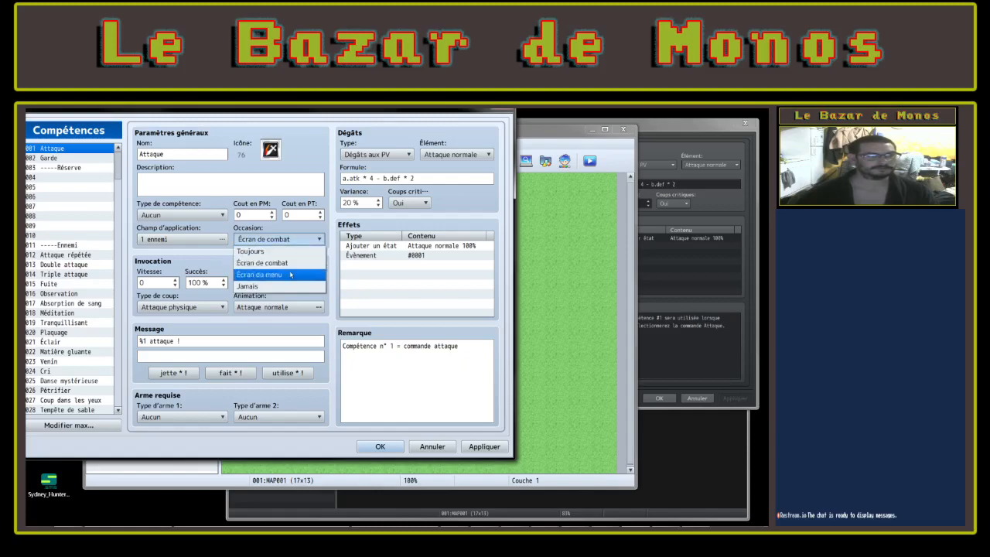
pyautogui.click(667, 245)
pyautogui.click(569, 234)
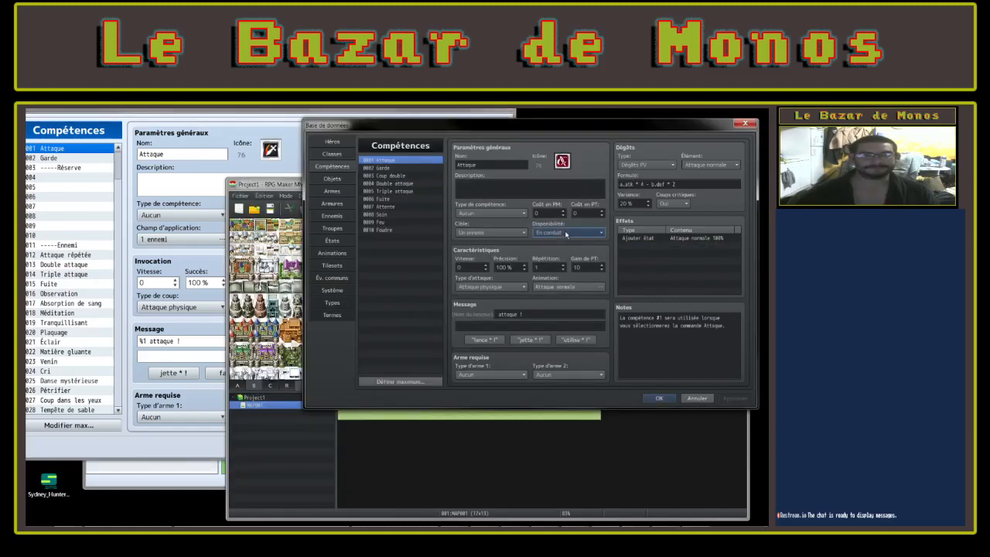
pyautogui.click(673, 245)
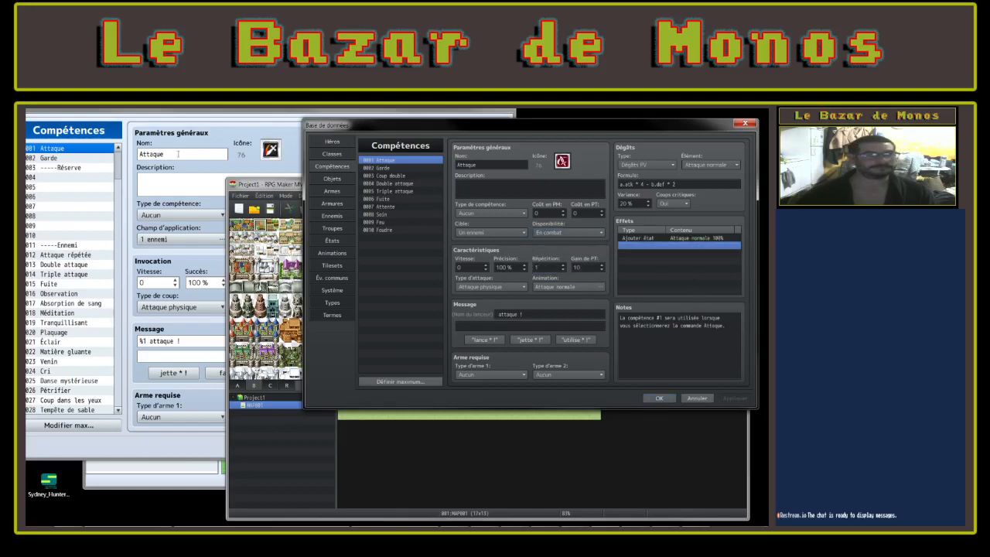
# Examine the Champ d'application options of the Attaque skill in MZ, trying the Côté and Nombre choices, and discard the changes
pyautogui.click(154, 113)
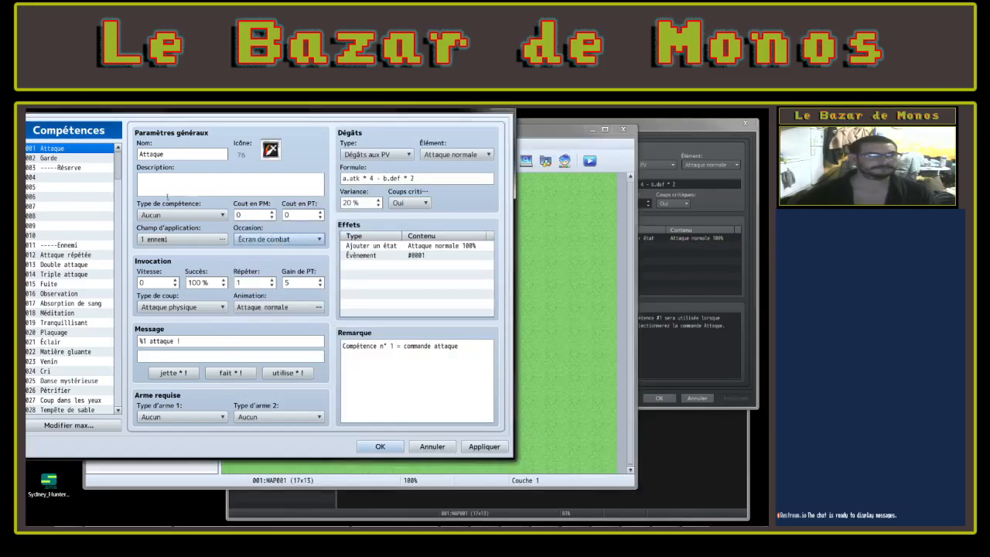
pyautogui.click(174, 239)
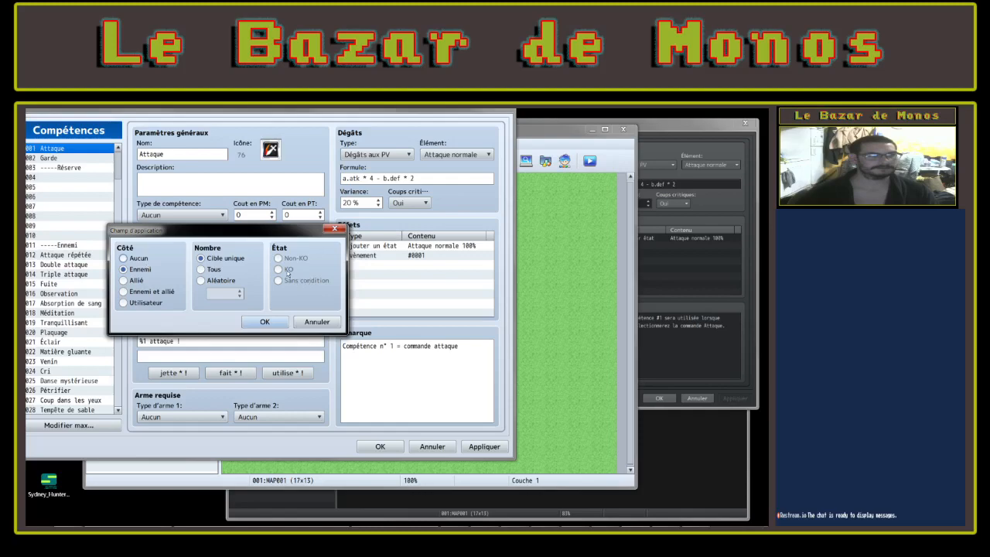
pyautogui.click(205, 269)
pyautogui.click(202, 280)
pyautogui.click(124, 258)
pyautogui.click(124, 270)
pyautogui.click(124, 280)
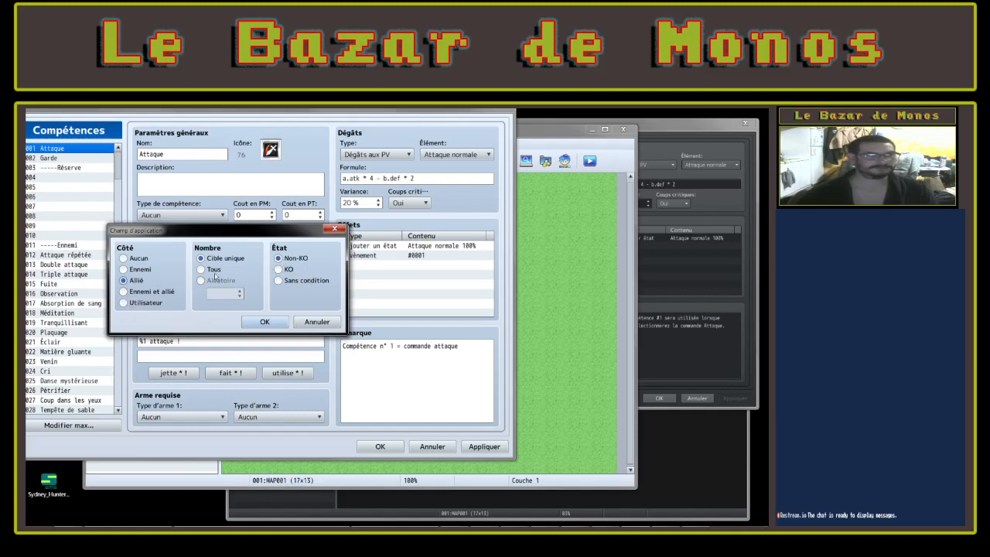
pyautogui.click(140, 292)
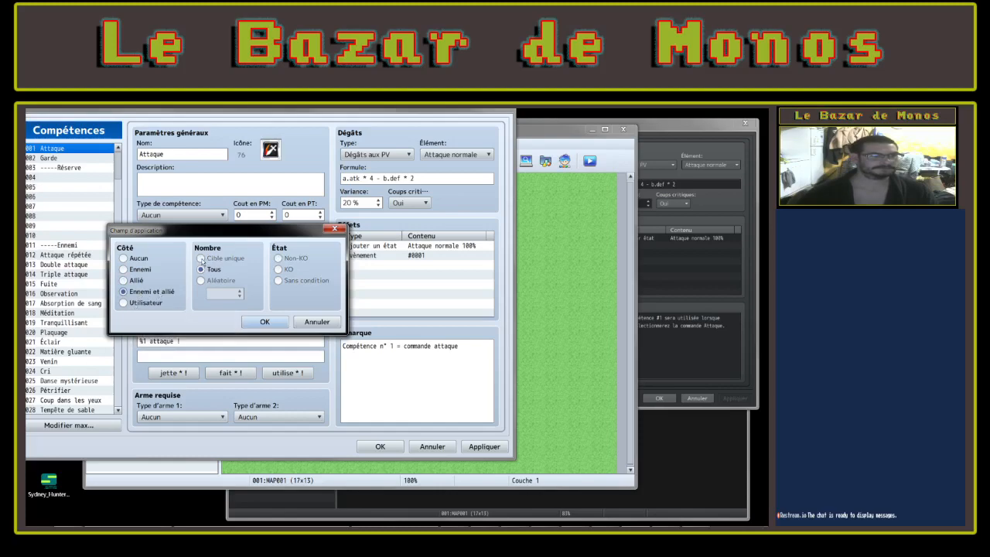
pyautogui.click(137, 304)
pyautogui.click(669, 255)
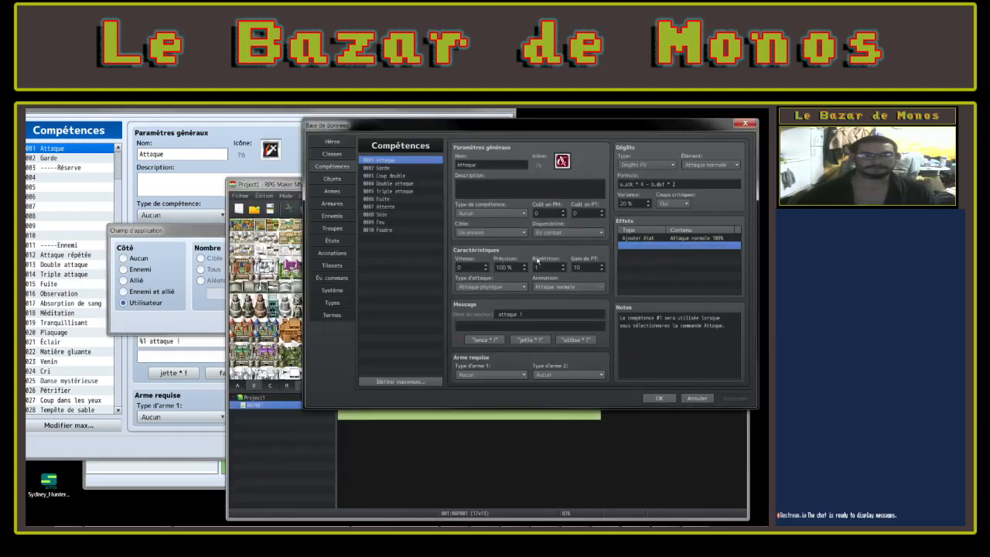
pyautogui.click(207, 259)
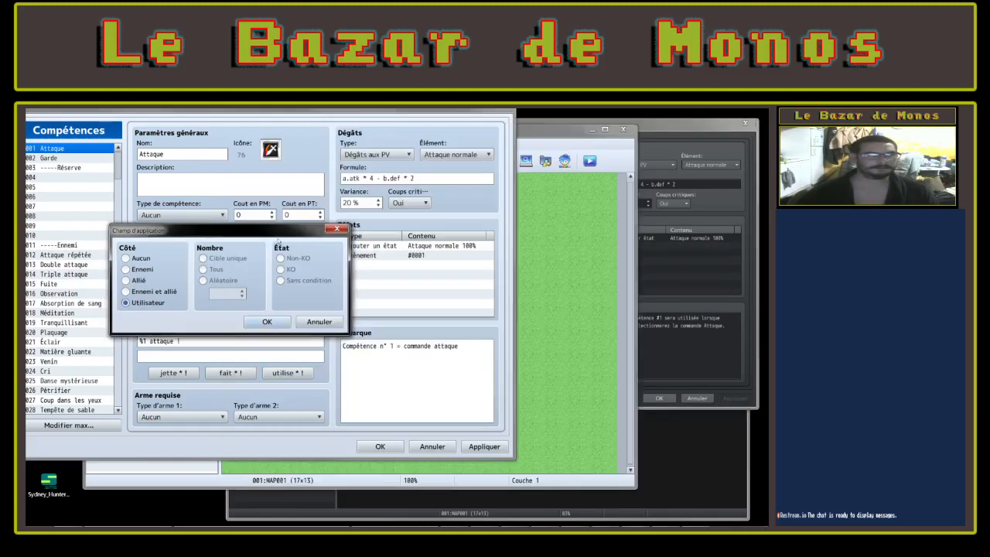
pyautogui.click(346, 226)
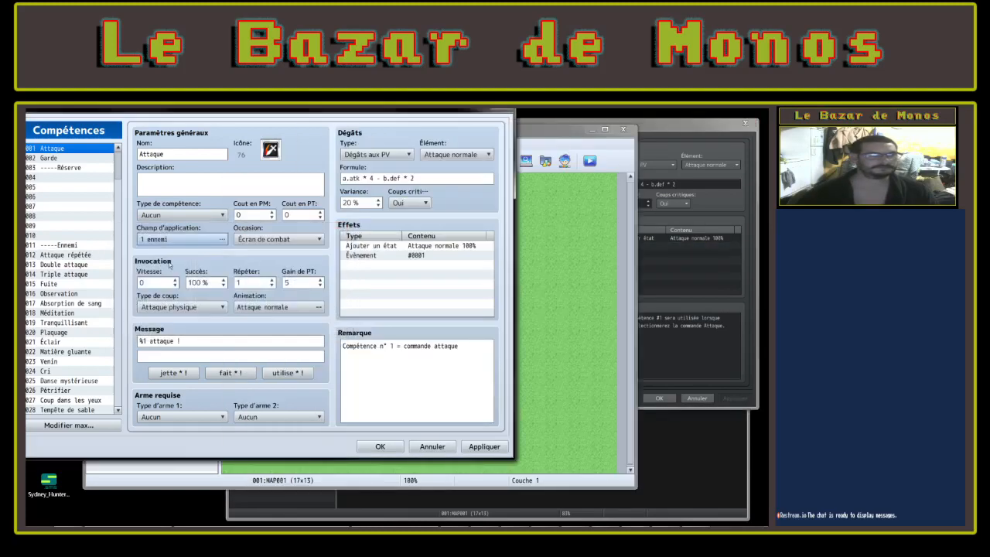
# Examine the Cible choices of the Attaque skill in MV for comparison with Champ d'application in MZ
pyautogui.click(612, 273)
pyautogui.click(492, 232)
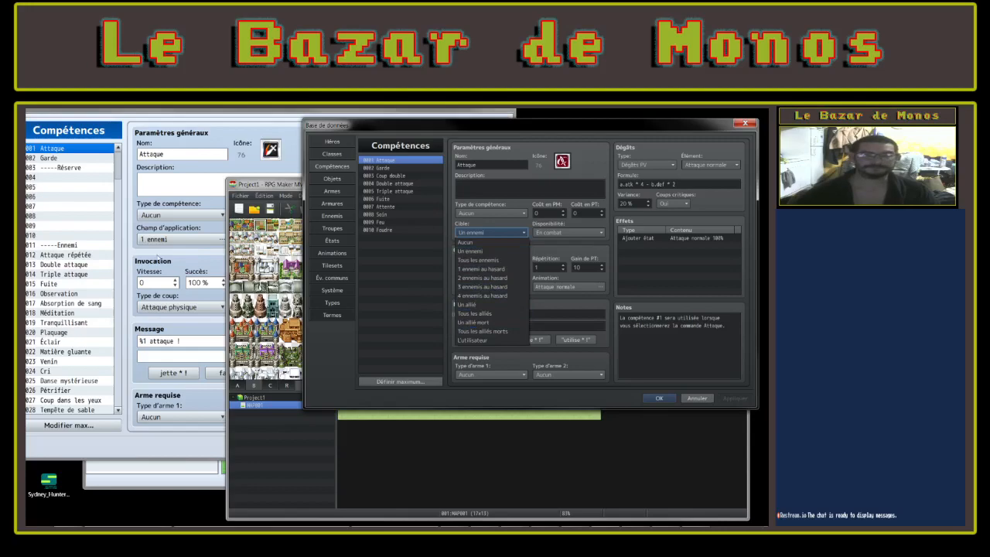
pyautogui.click(571, 282)
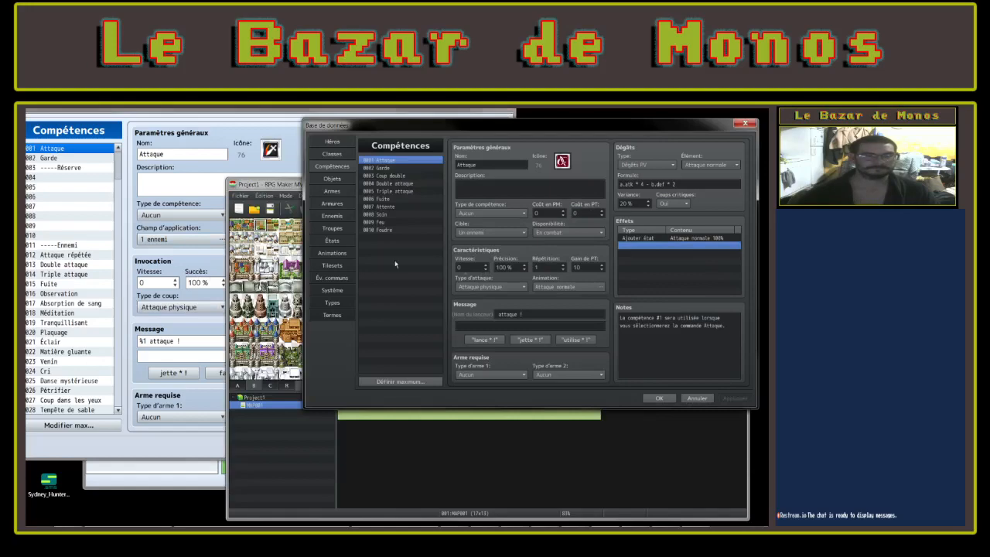
pyautogui.click(175, 242)
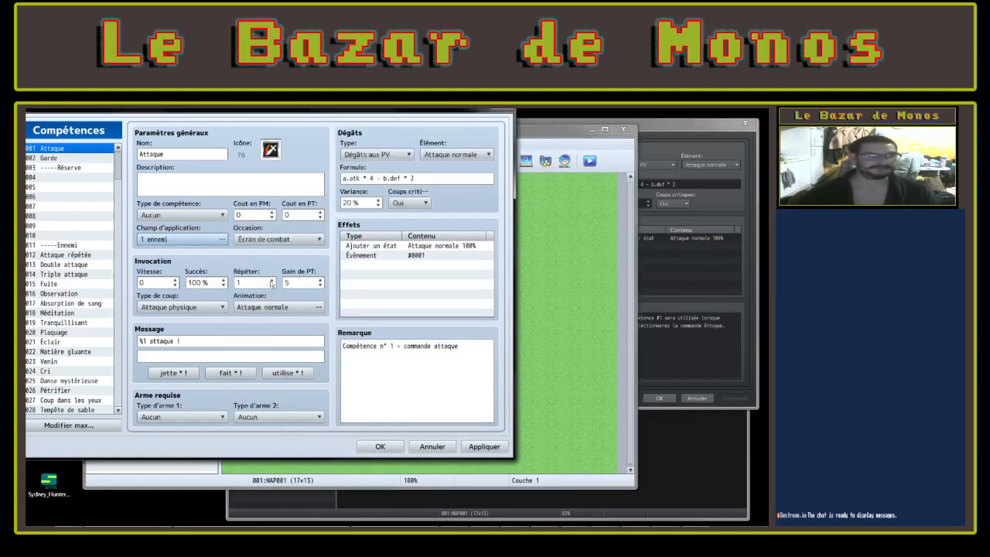
# Compare the Invocation settings in MZ with Caractéristiques in MV for the Attaque skill, and inspect the animation selection in MZ
pyautogui.click(667, 291)
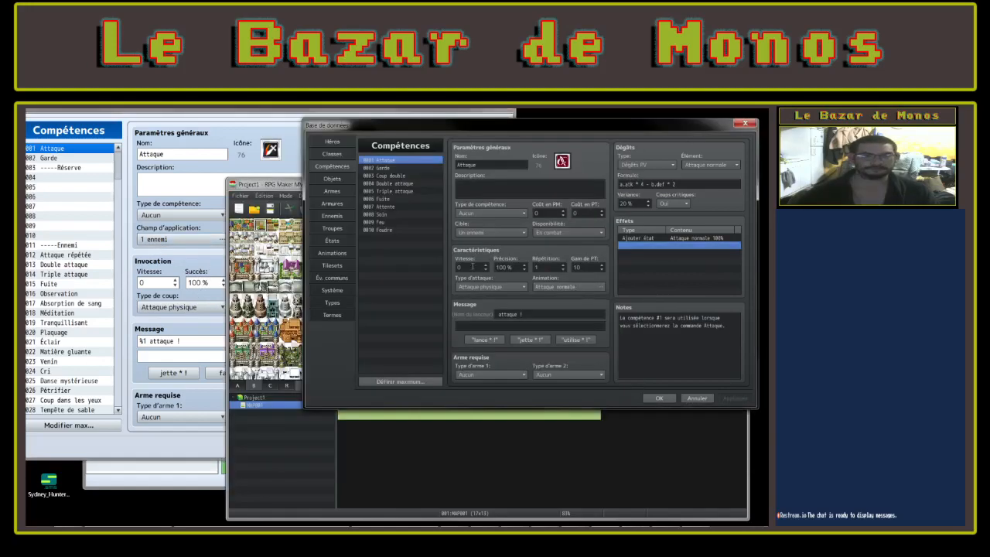
pyautogui.click(152, 251)
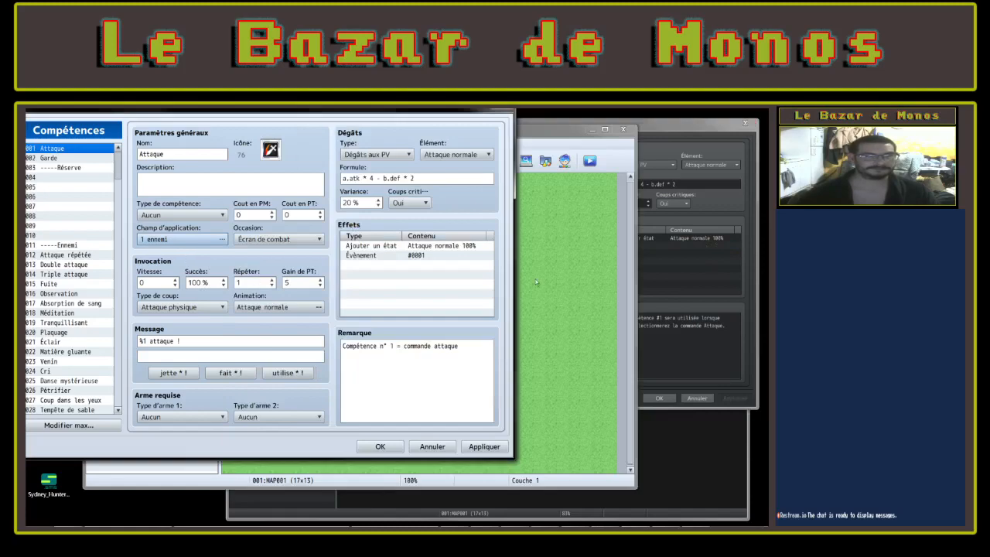
pyautogui.click(663, 285)
pyautogui.click(157, 263)
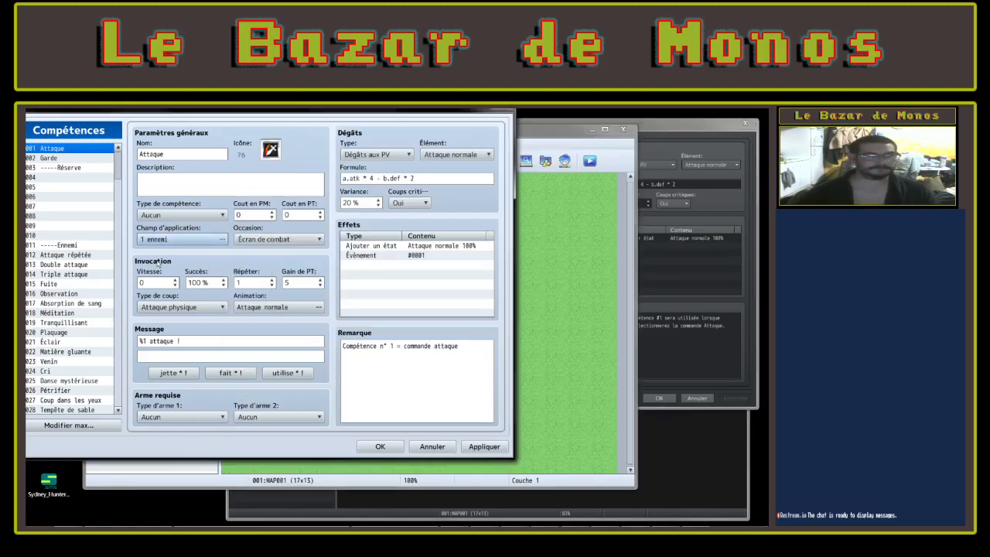
pyautogui.doubleClick(263, 307)
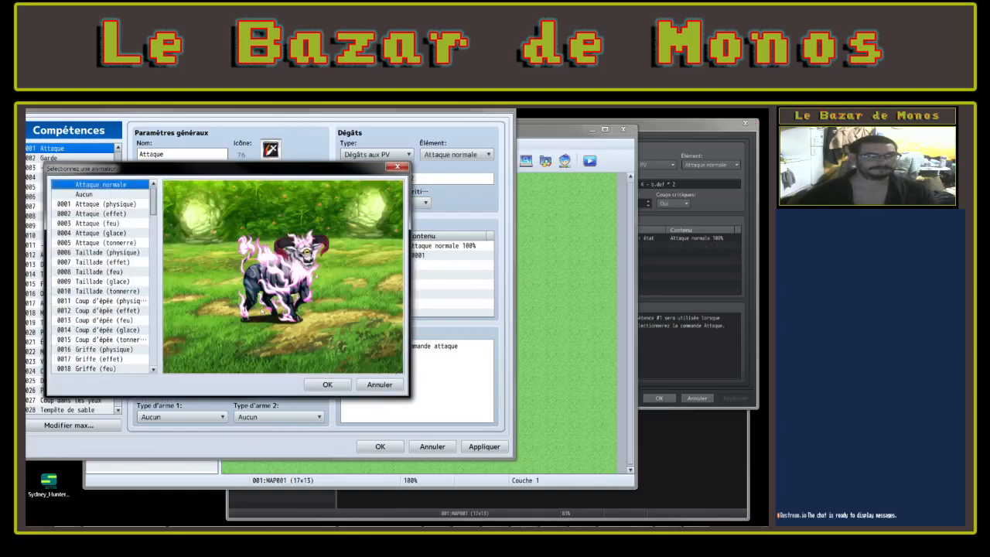
pyautogui.click(380, 384)
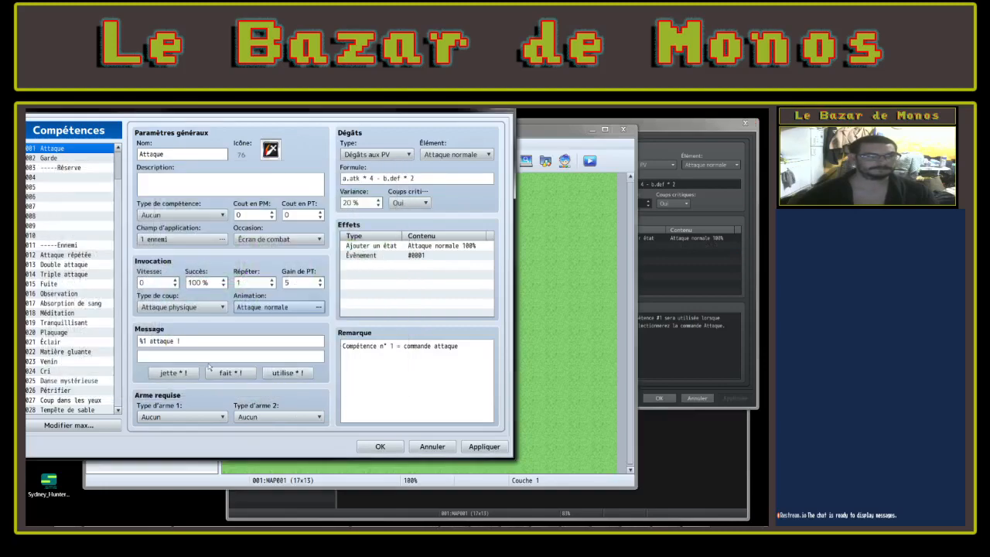
pyautogui.click(568, 307)
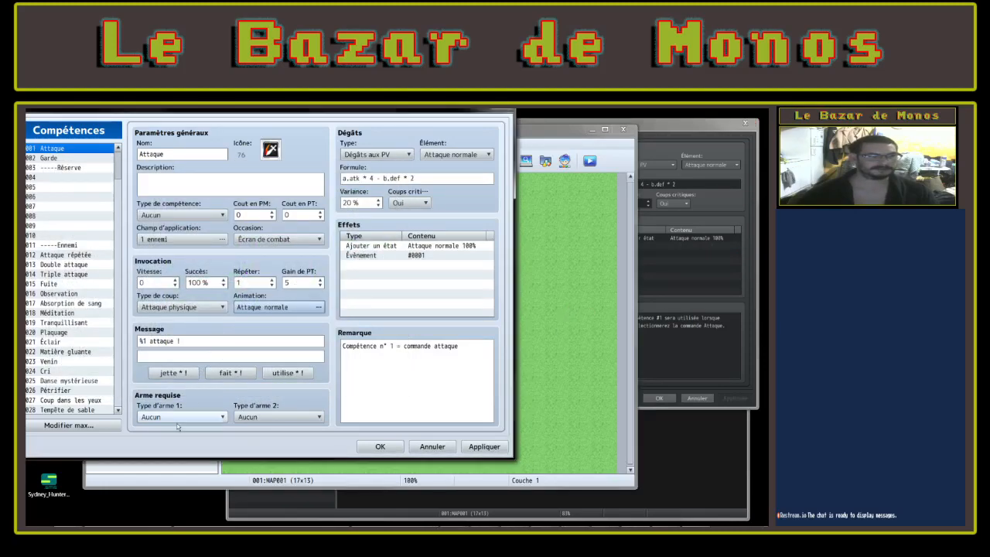
pyautogui.click(704, 348)
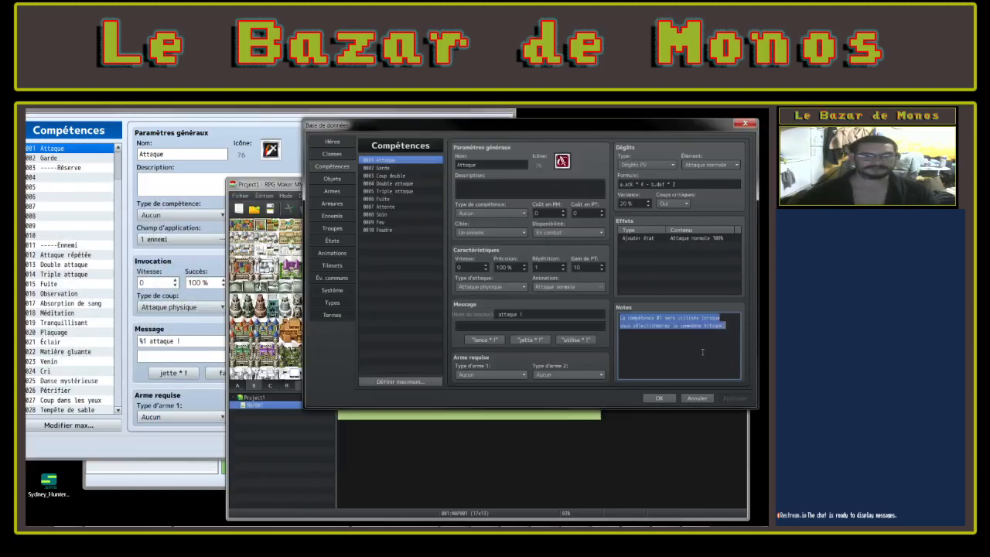
pyautogui.click(184, 302)
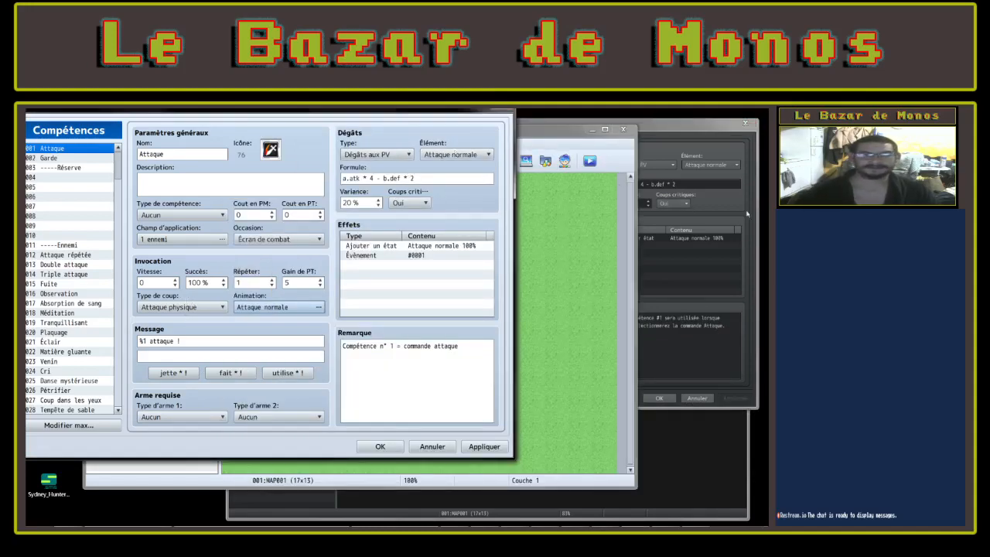
# Compare the Coups critiques choices for the Attaque skill's damage in both programs
pyautogui.click(666, 204)
pyautogui.click(666, 204)
pyautogui.moveTo(186, 117); pyautogui.dragTo(187, 117)
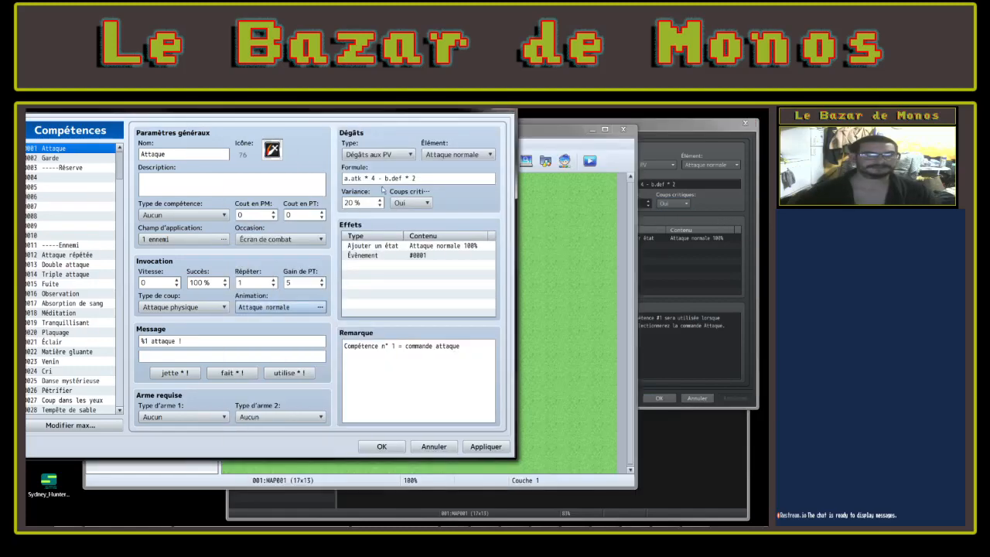
pyautogui.click(405, 205)
pyautogui.click(405, 206)
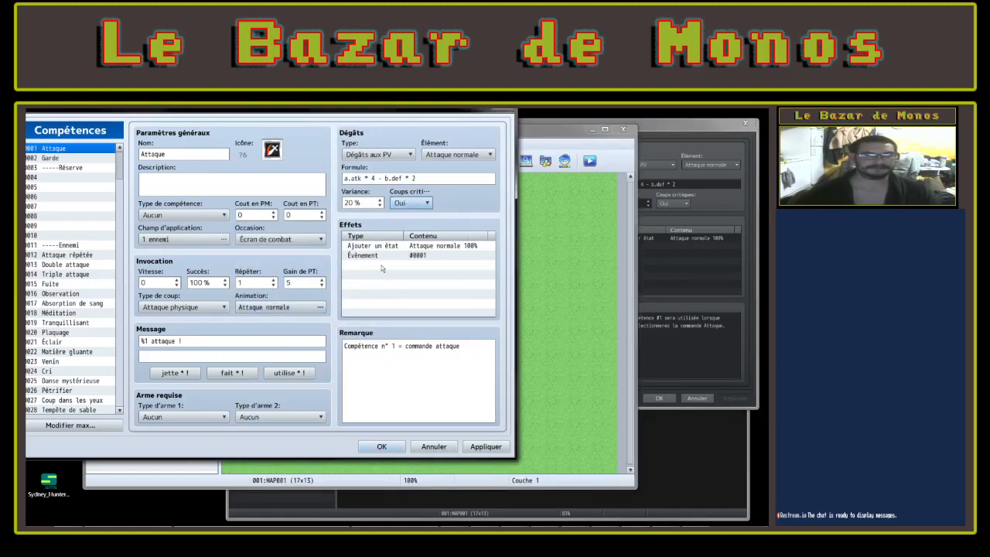
# Start a new effect for the Attaque skill in MZ and examine the Récupération, État and Param. effect options
pyautogui.doubleClick(381, 266)
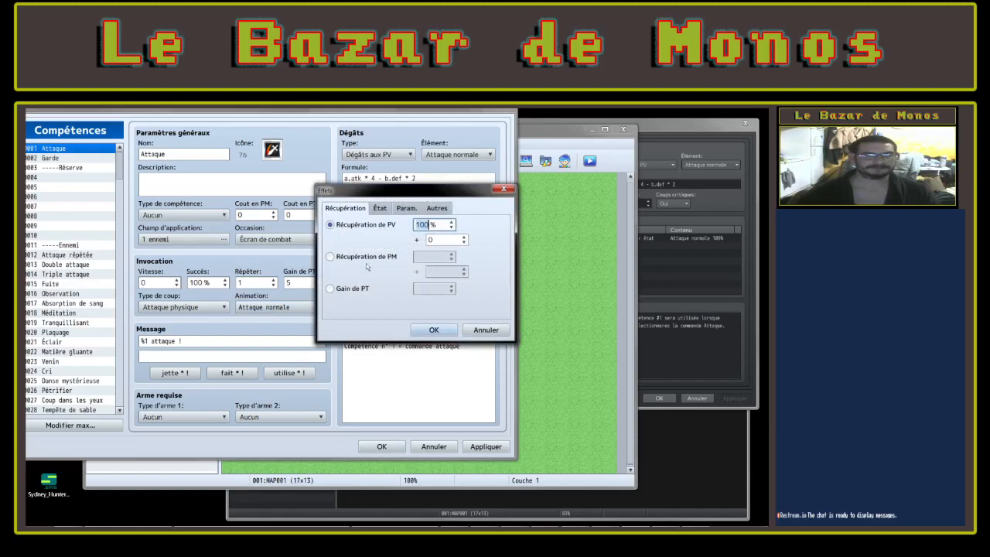
pyautogui.click(383, 211)
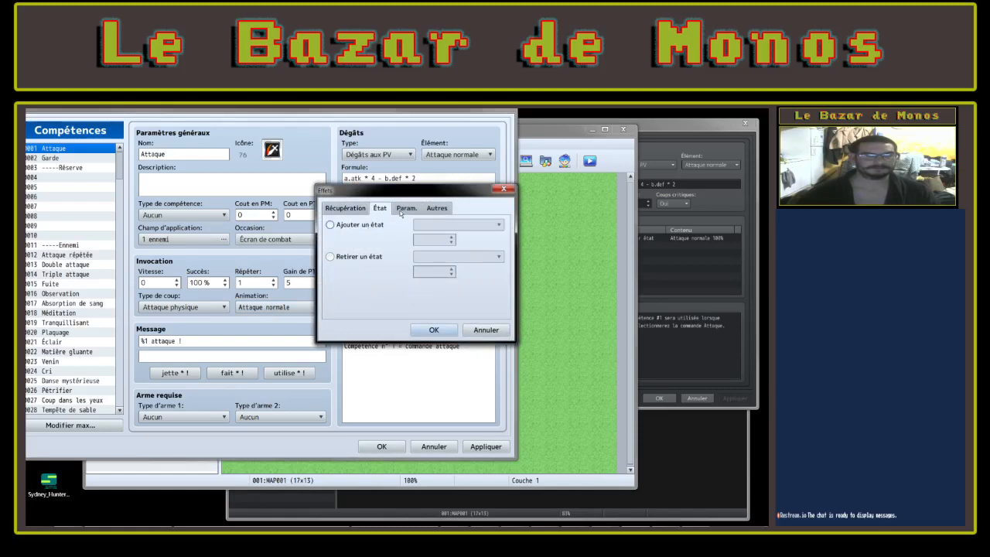
pyautogui.click(402, 210)
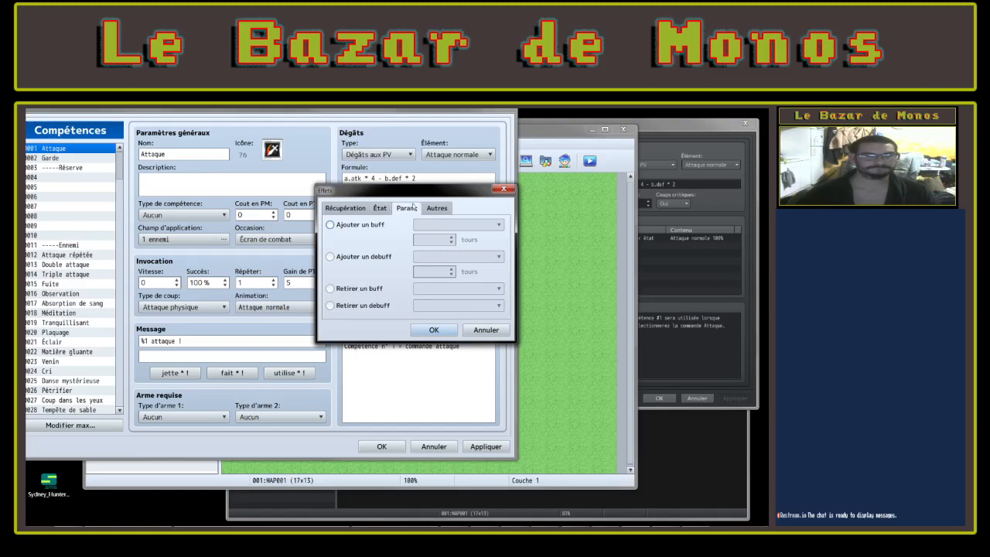
pyautogui.click(356, 259)
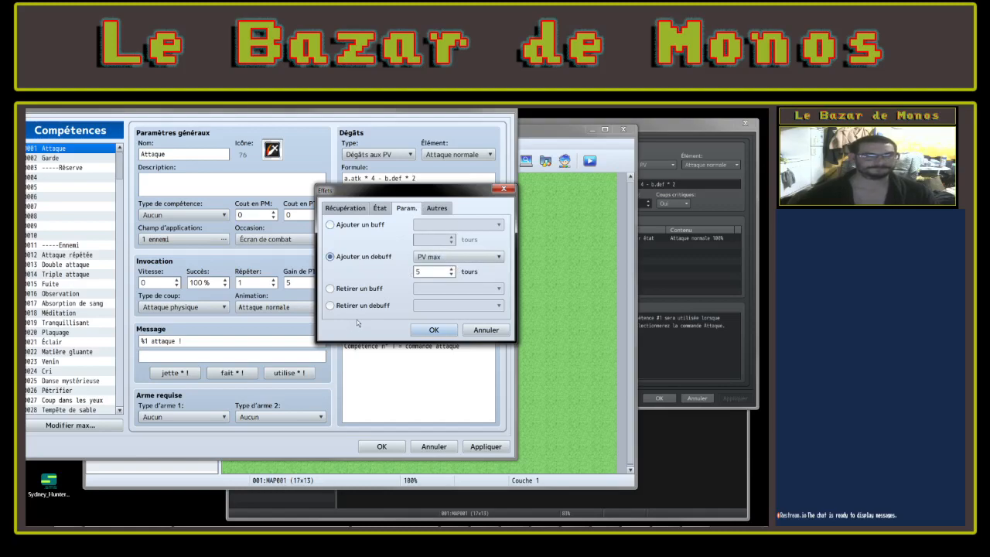
pyautogui.click(352, 289)
pyautogui.click(349, 305)
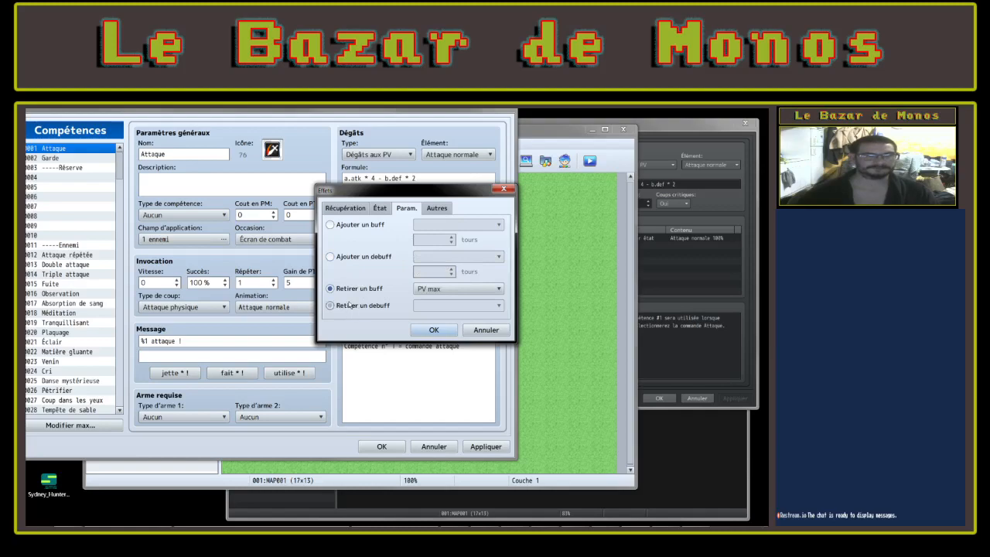
pyautogui.click(471, 308)
pyautogui.click(470, 311)
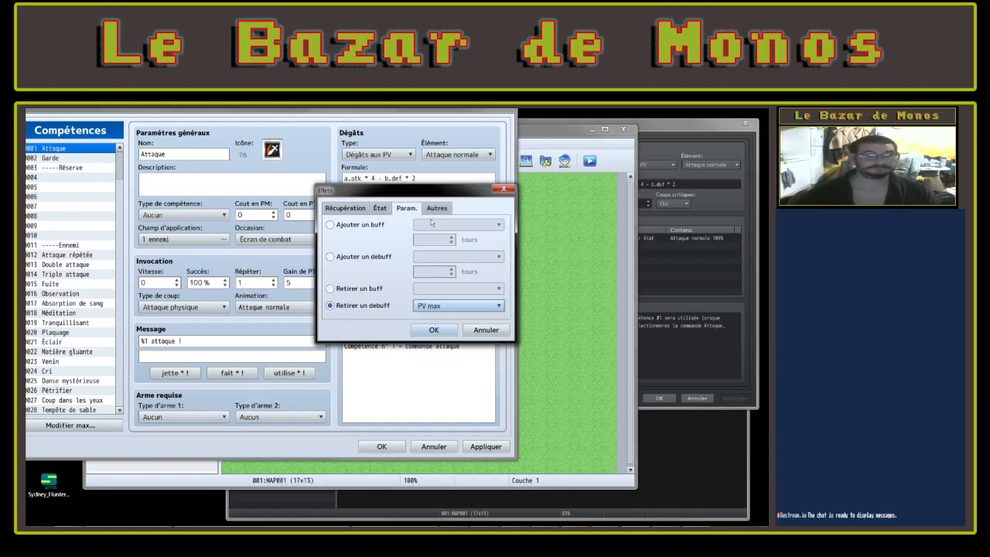
# Examine the Autres effect options in MZ, including Effet spécial, Agrandir, Apprendre la comp. and Évènement, and discard the new effect
pyautogui.click(438, 208)
pyautogui.click(356, 224)
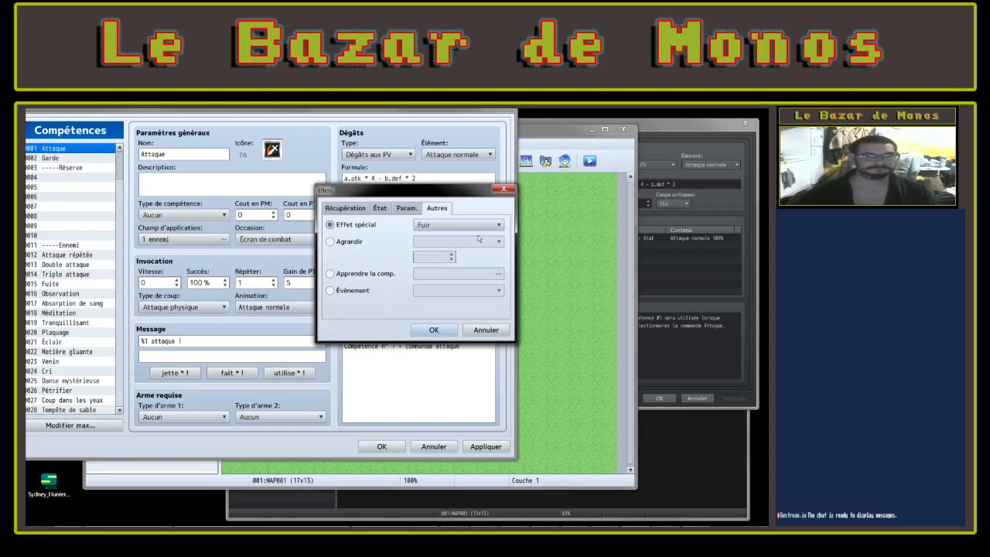
pyautogui.click(479, 223)
pyautogui.click(430, 237)
pyautogui.click(358, 243)
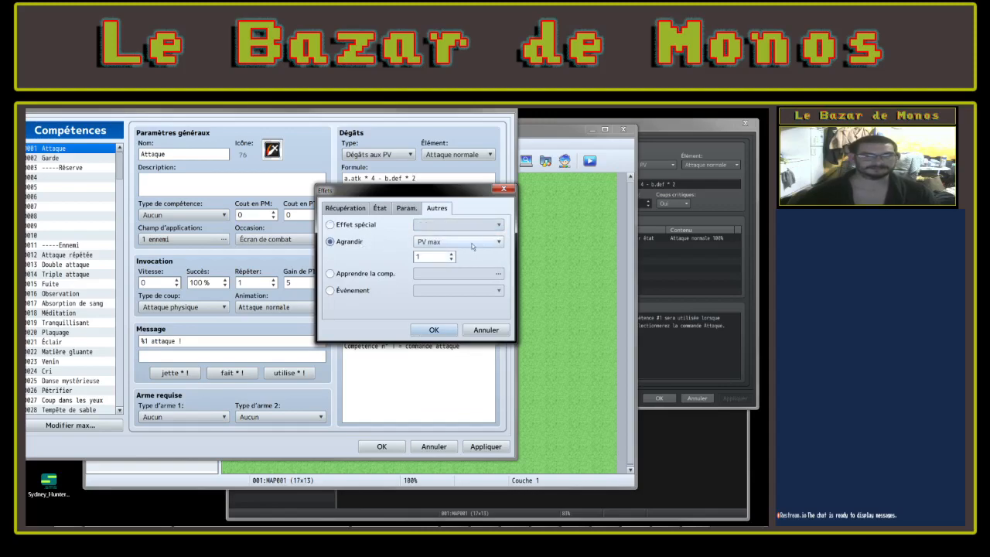
pyautogui.click(474, 243)
pyautogui.click(428, 253)
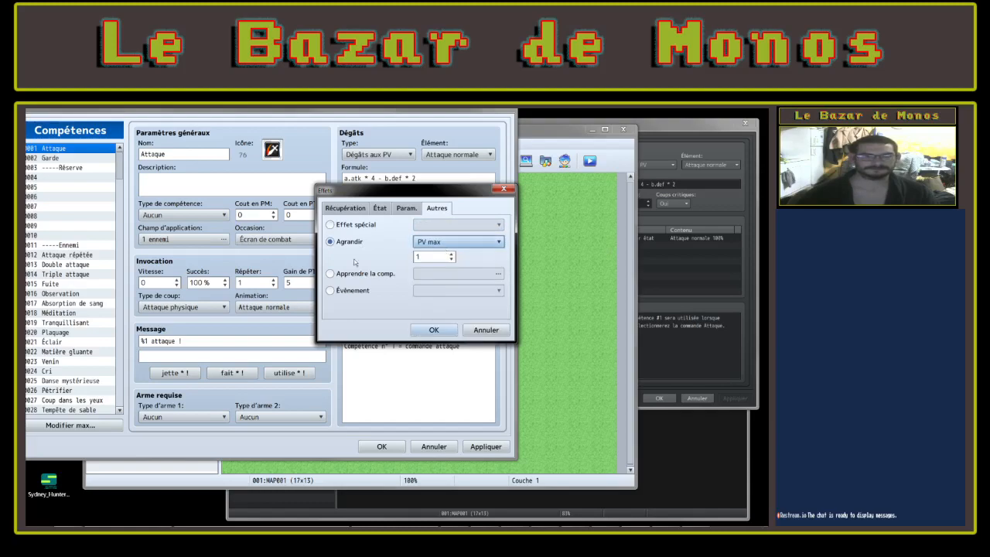
pyautogui.click(345, 279)
pyautogui.click(341, 294)
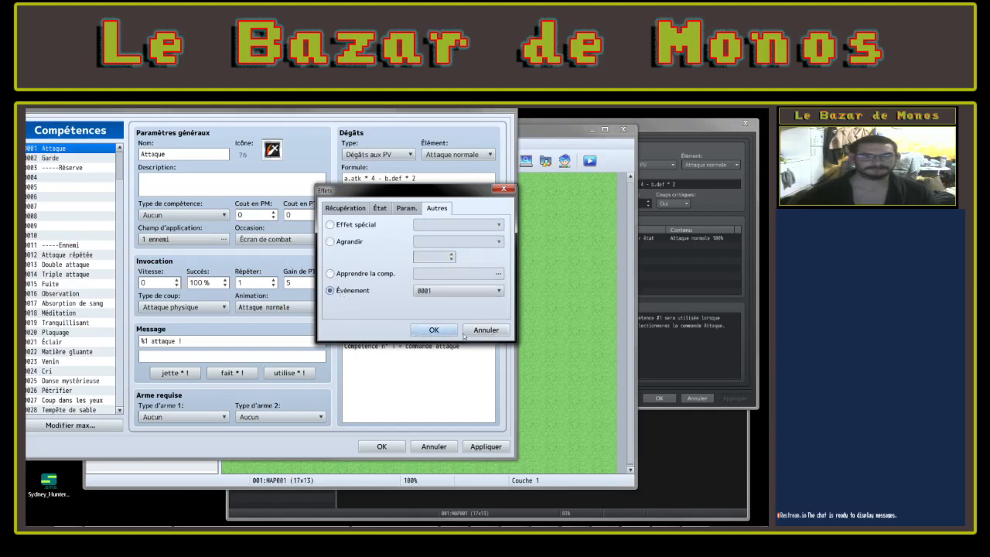
pyautogui.click(349, 275)
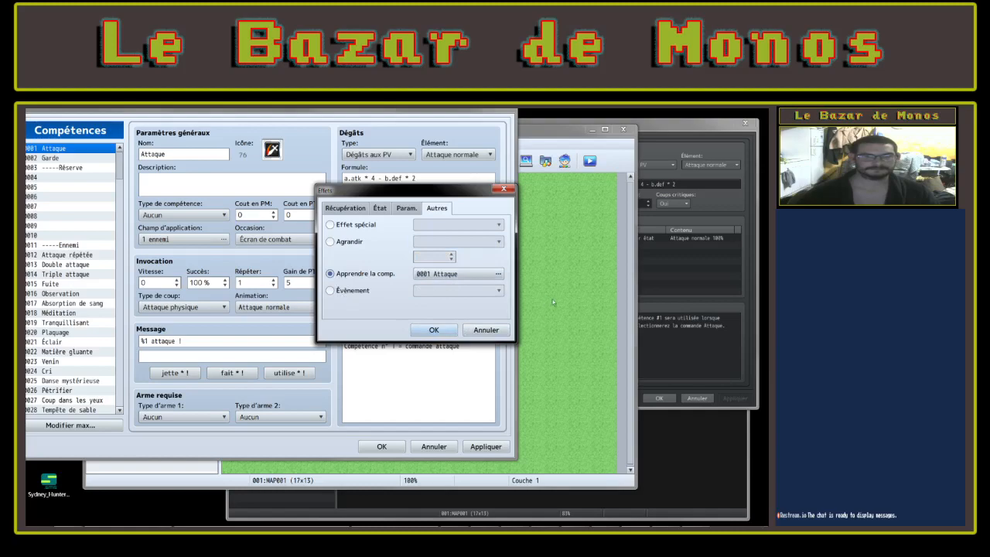
pyautogui.click(723, 215)
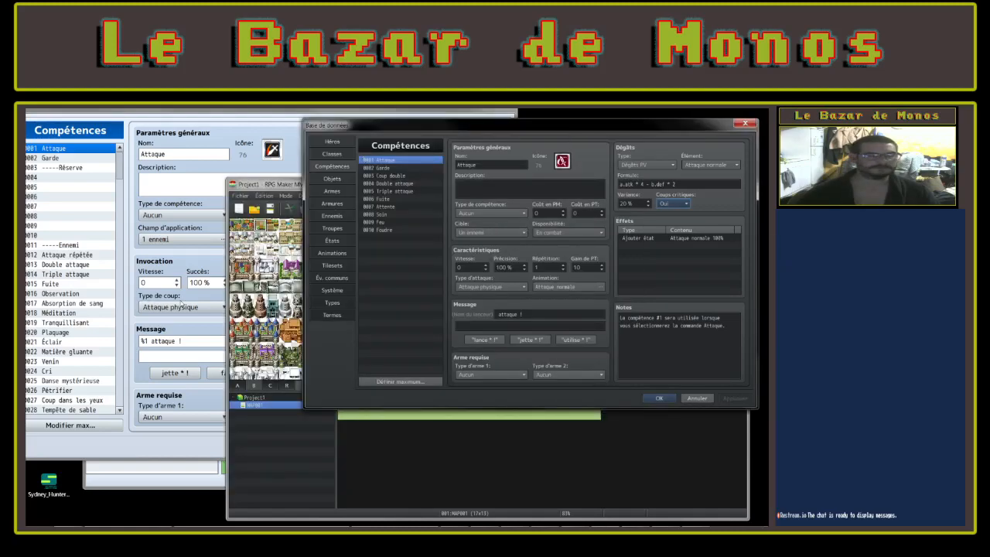
pyautogui.click(144, 113)
pyautogui.click(434, 330)
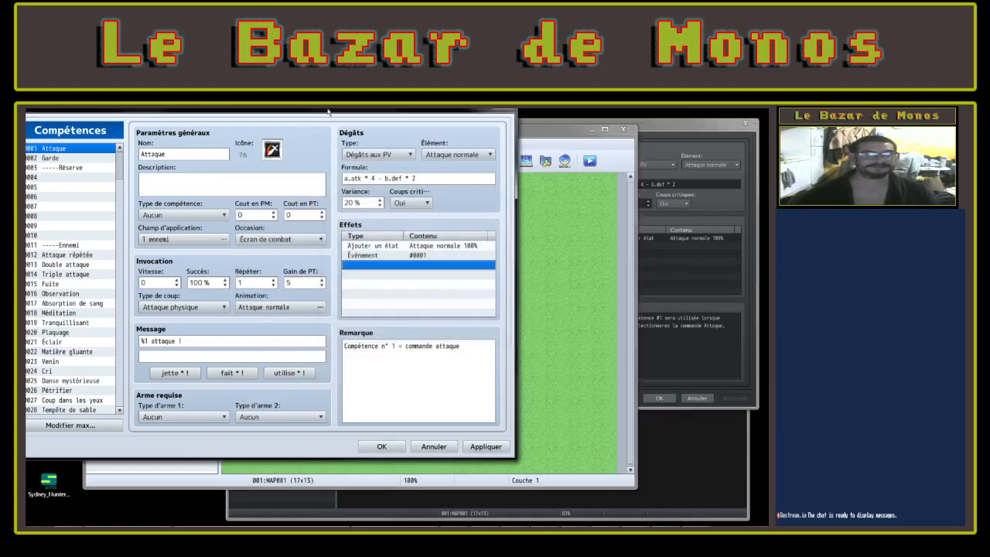
# Bring the whole MZ database window into view and show the Objets page in both programs
pyautogui.moveTo(282, 113); pyautogui.dragTo(434, 116)
pyautogui.click(124, 174)
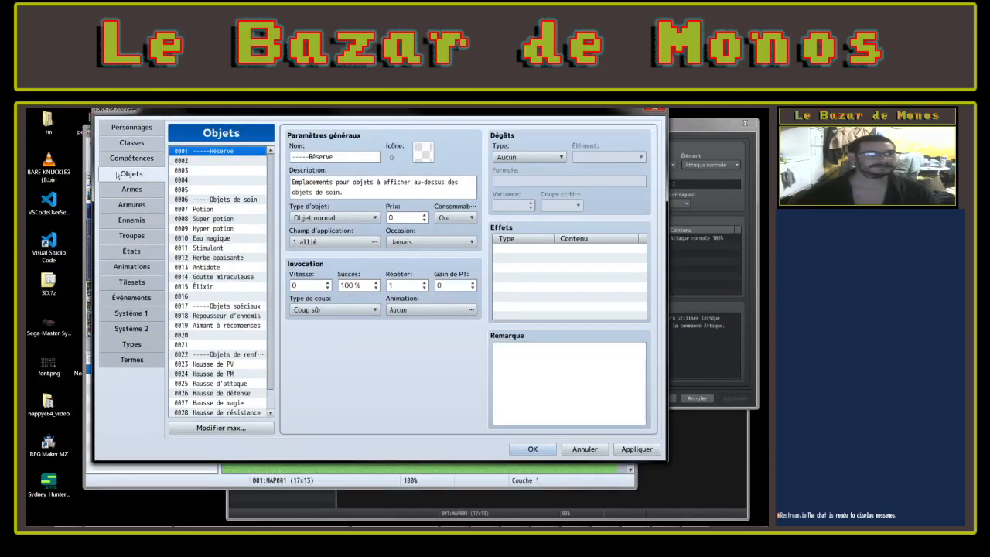
pyautogui.click(699, 210)
pyautogui.click(332, 178)
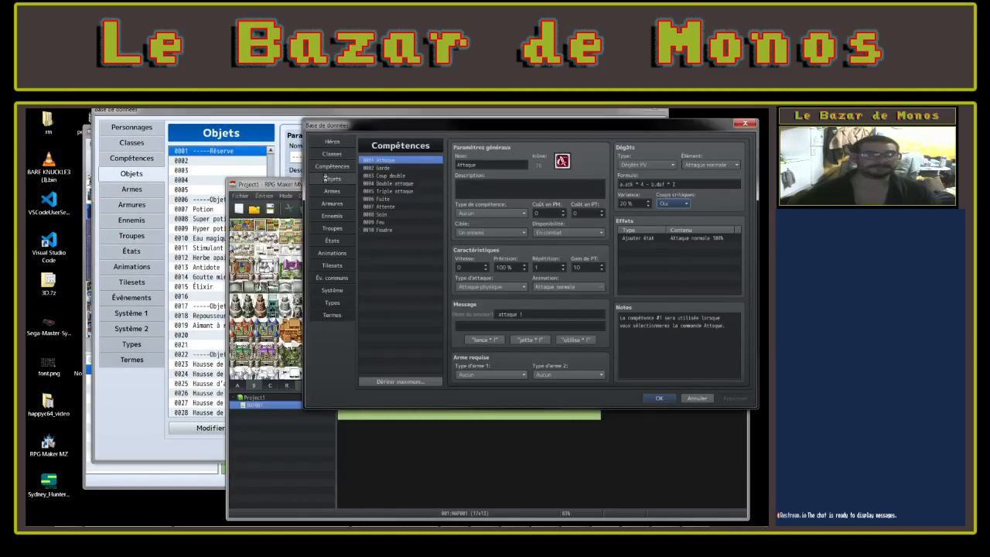
# Compare the Potion item's settings on the Objets page in MZ and MV
pyautogui.moveTo(204, 114); pyautogui.dragTo(132, 112)
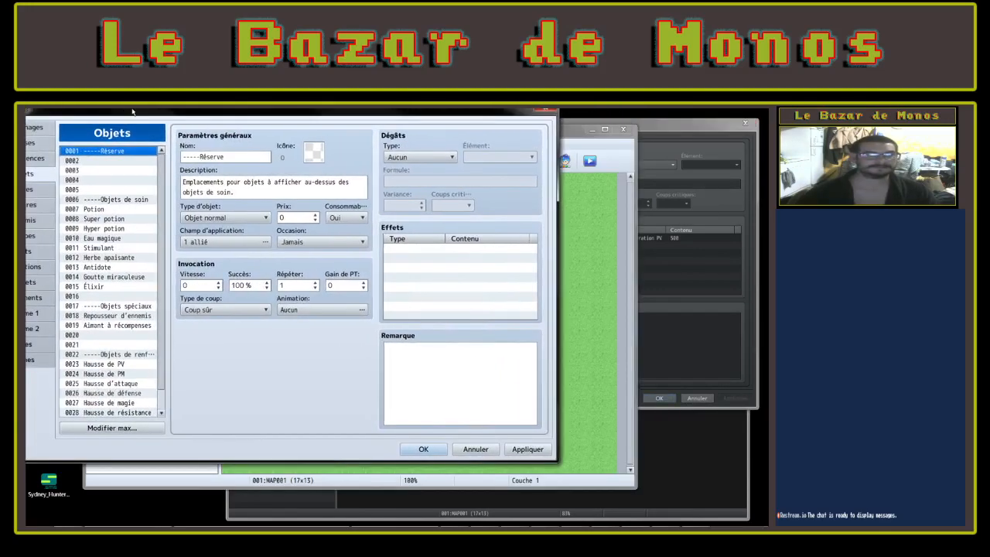
pyautogui.click(96, 209)
pyautogui.click(374, 160)
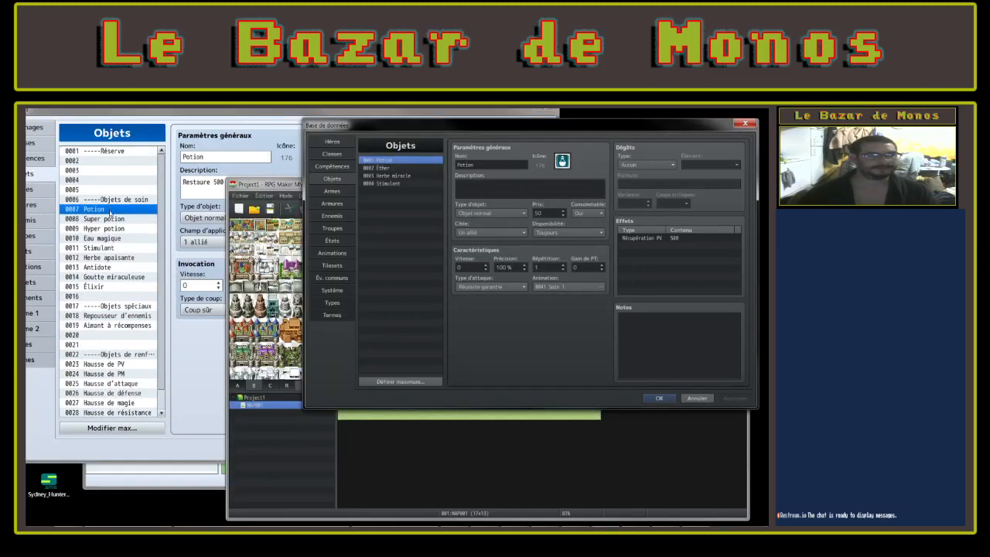
pyautogui.click(245, 116)
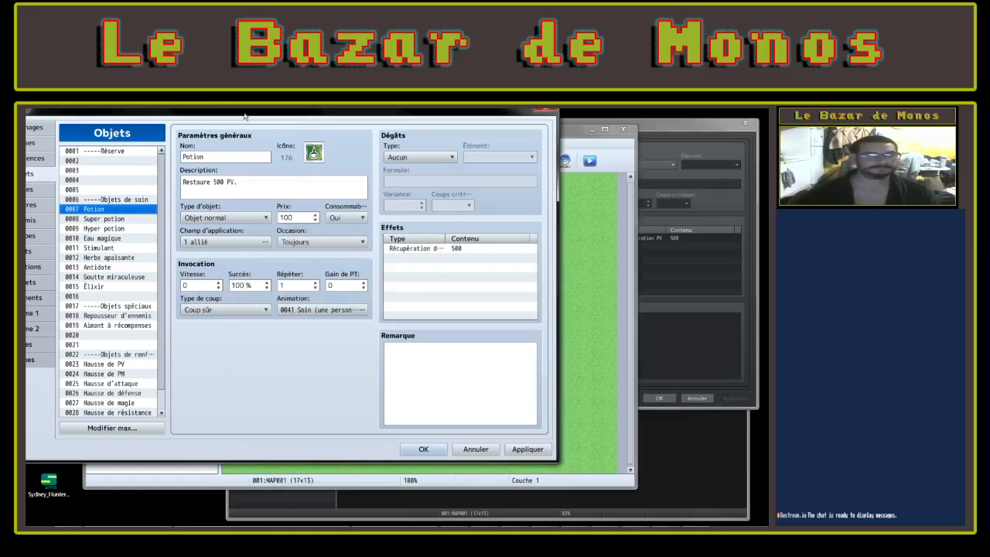
# Compare the Potion's hit type choices, Type de coup in MZ and Type d'attaque in MV
pyautogui.click(229, 309)
pyautogui.click(230, 312)
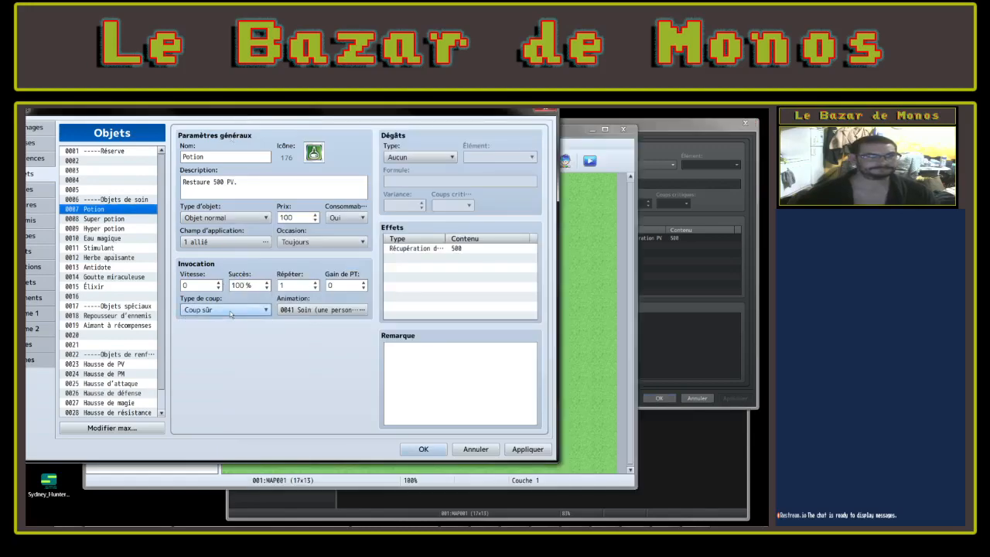
pyautogui.click(658, 246)
pyautogui.click(494, 289)
pyautogui.click(496, 287)
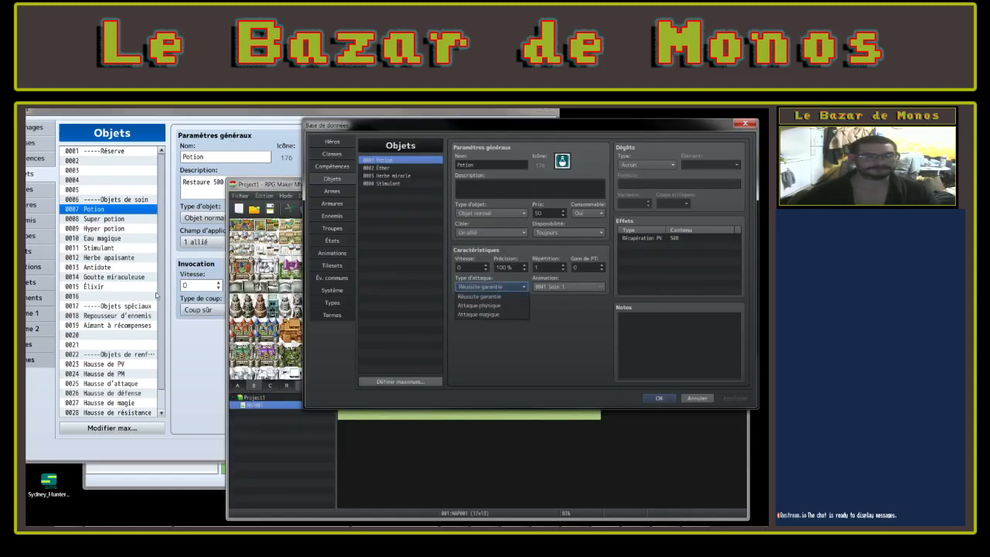
pyautogui.click(230, 357)
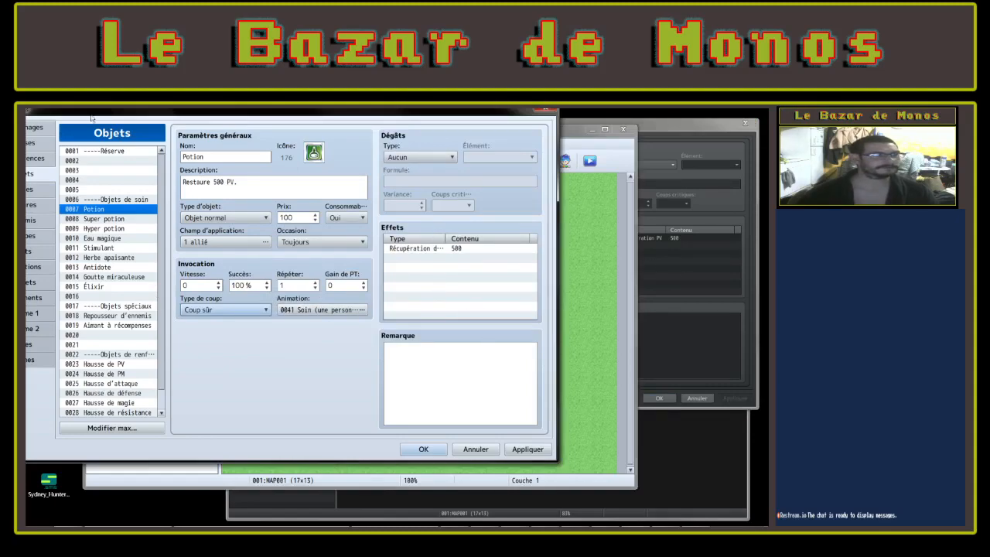
# Show the Armes page in both programs and compare the settings of their first sword
pyautogui.moveTo(69, 116); pyautogui.dragTo(113, 118)
pyautogui.click(60, 189)
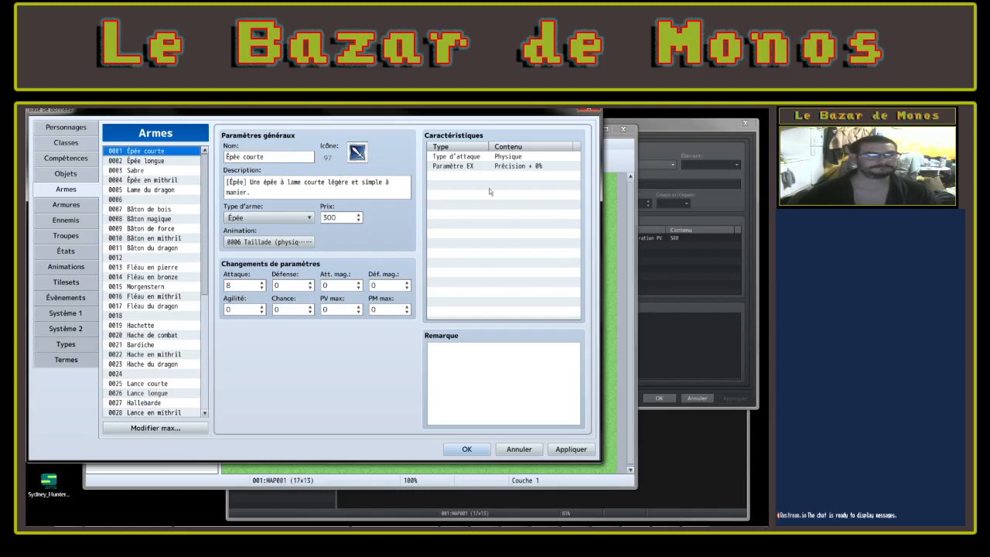
pyautogui.click(678, 238)
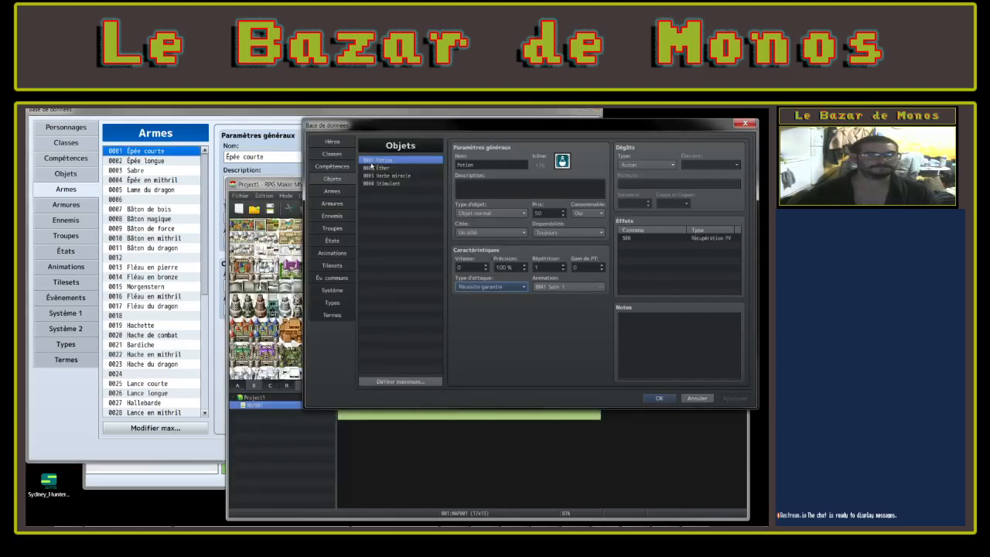
pyautogui.click(332, 191)
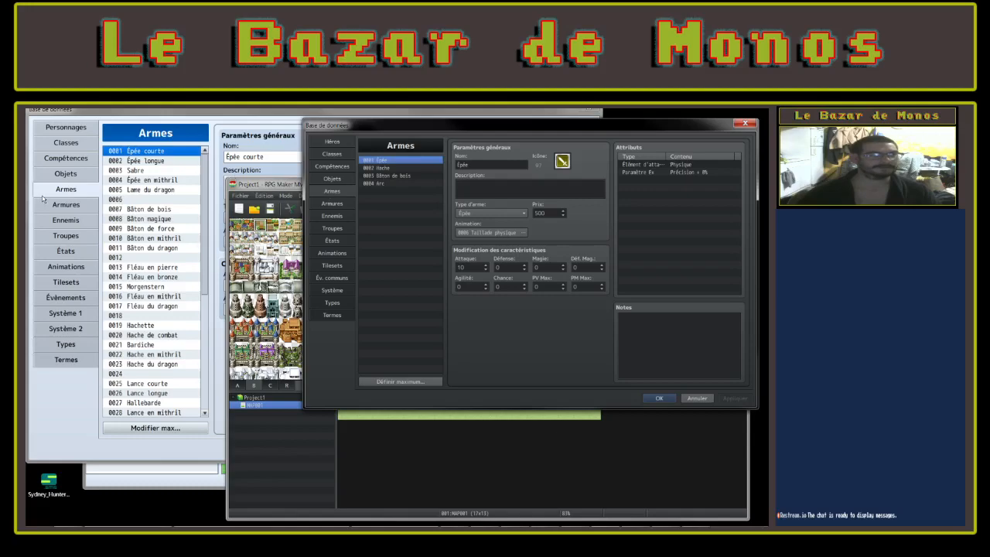
pyautogui.moveTo(188, 111); pyautogui.dragTo(136, 112)
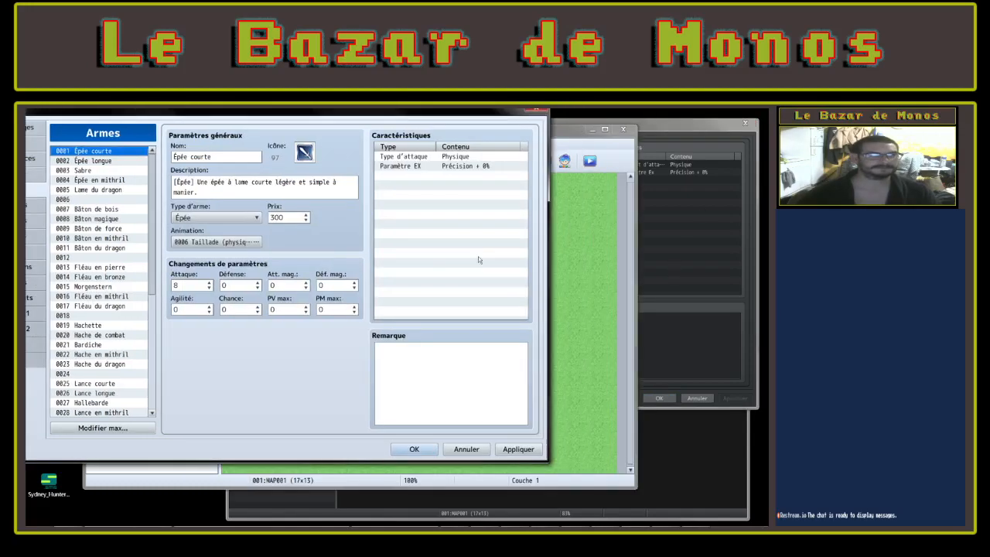
pyautogui.click(691, 232)
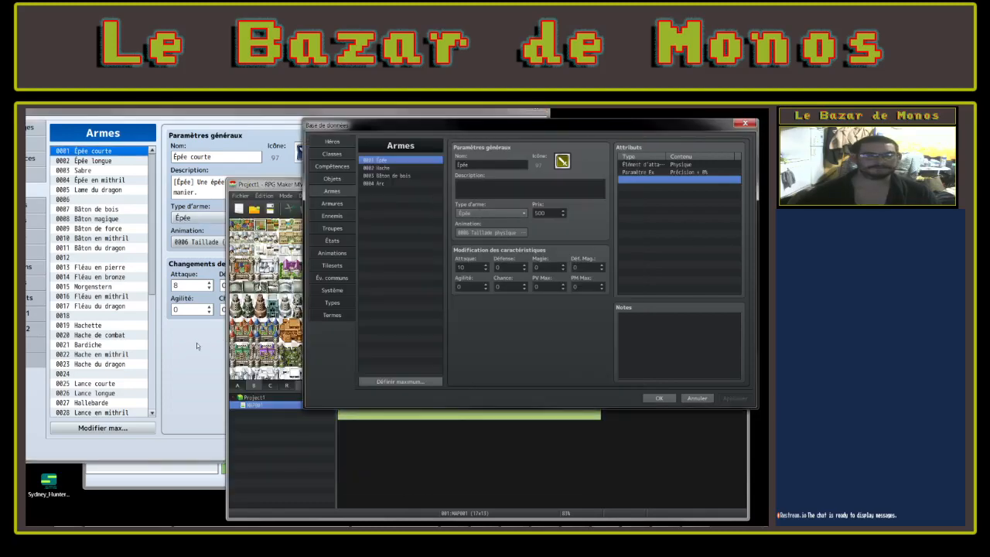
pyautogui.click(197, 343)
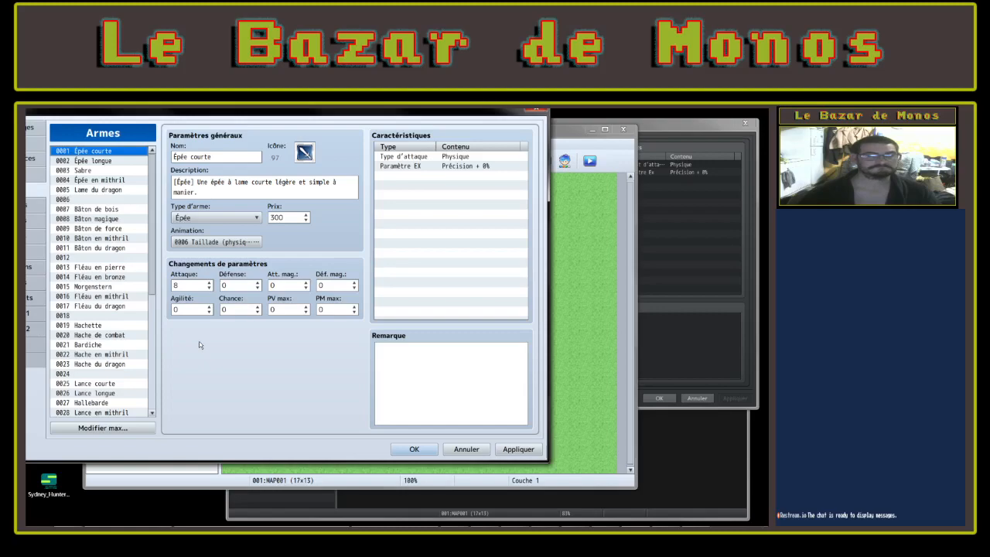
# Look briefly at the Armures page in MZ, and compare the Ennemis page in both programs
pyautogui.moveTo(232, 113); pyautogui.dragTo(318, 116)
pyautogui.click(100, 209)
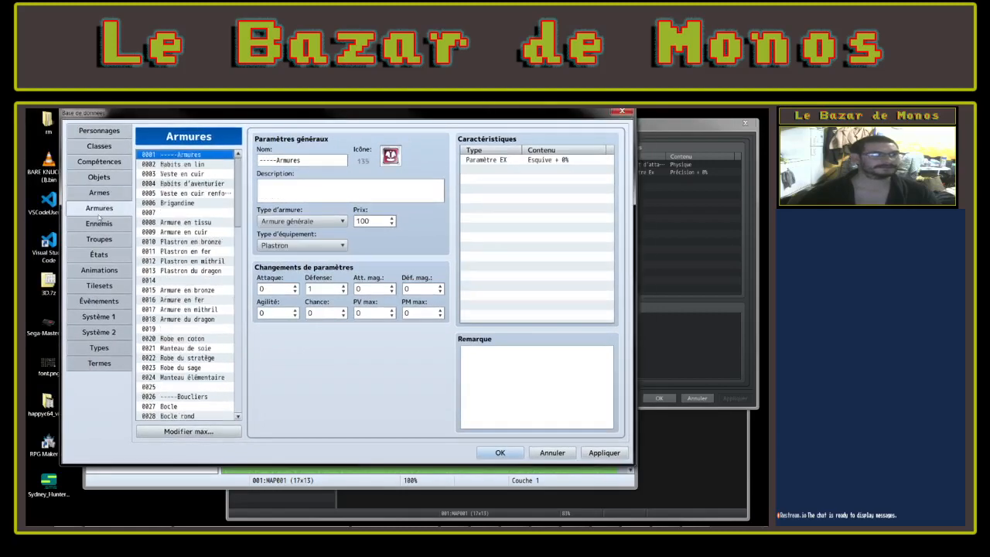
pyautogui.click(99, 224)
pyautogui.click(689, 243)
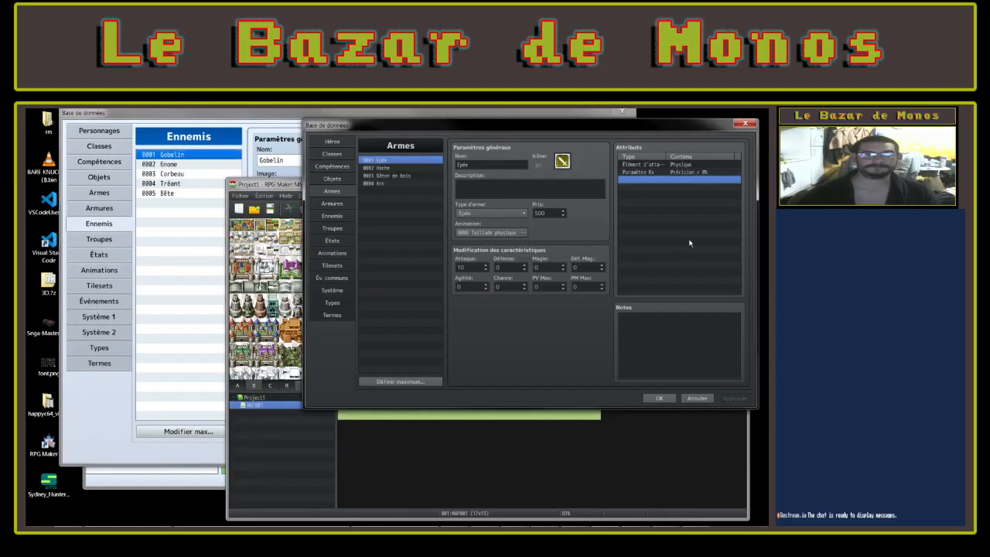
pyautogui.click(332, 215)
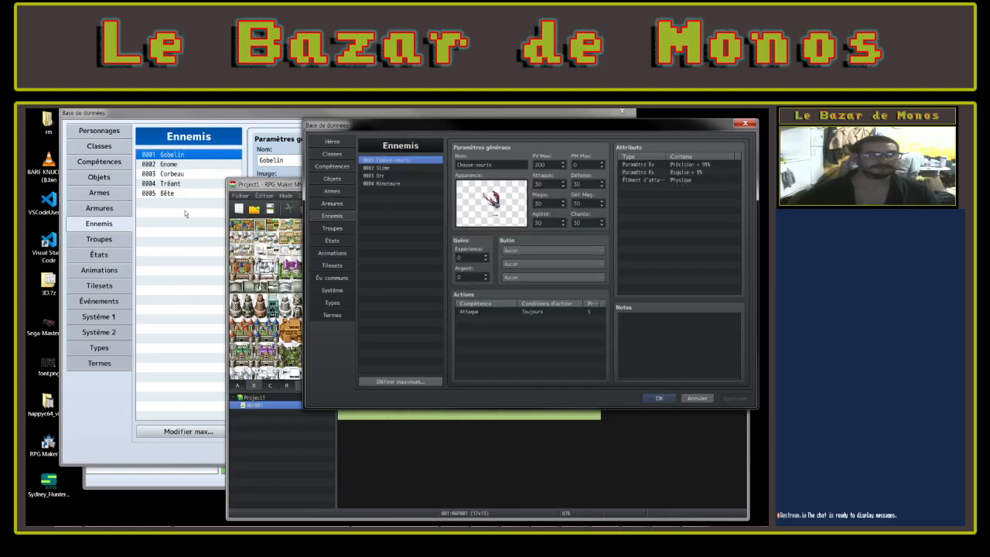
pyautogui.click(198, 241)
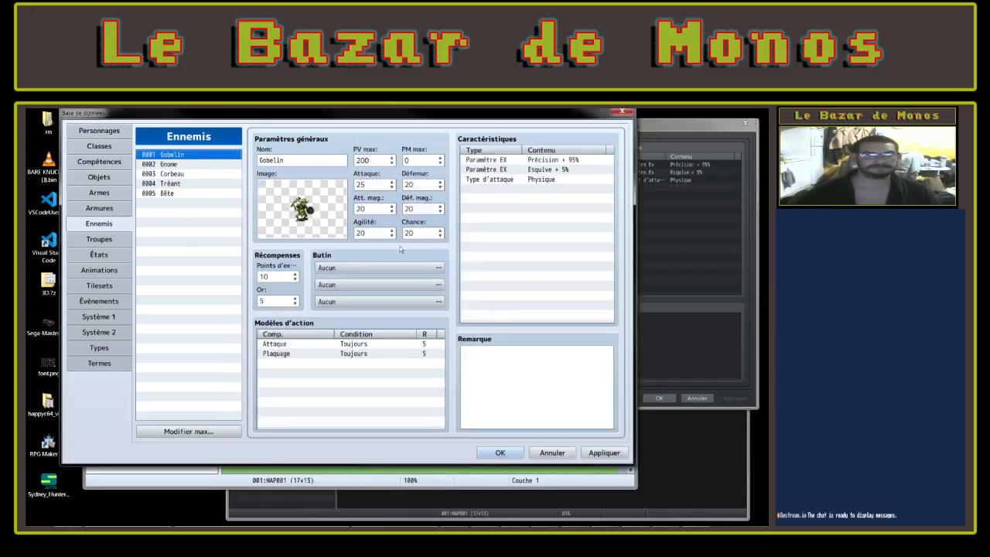
pyautogui.click(692, 268)
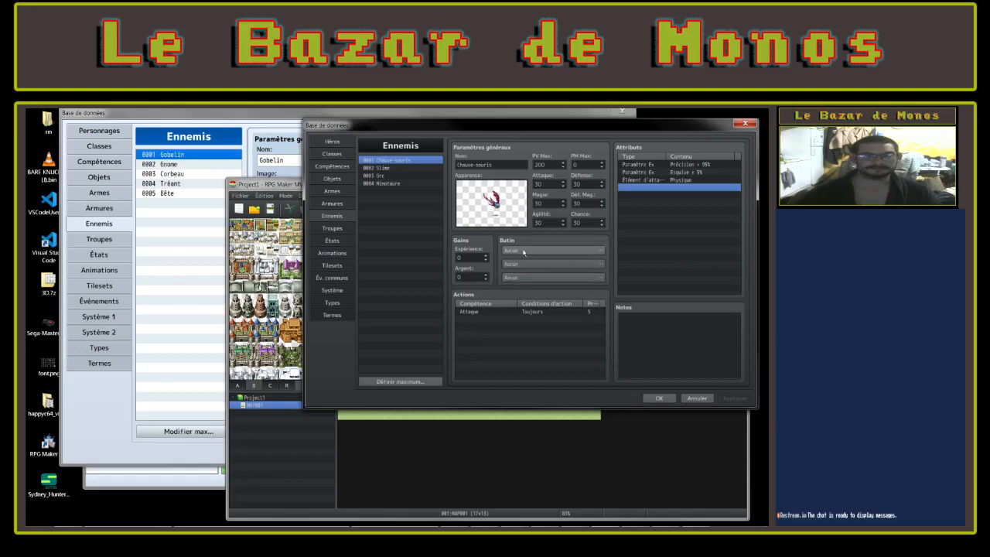
pyautogui.click(171, 246)
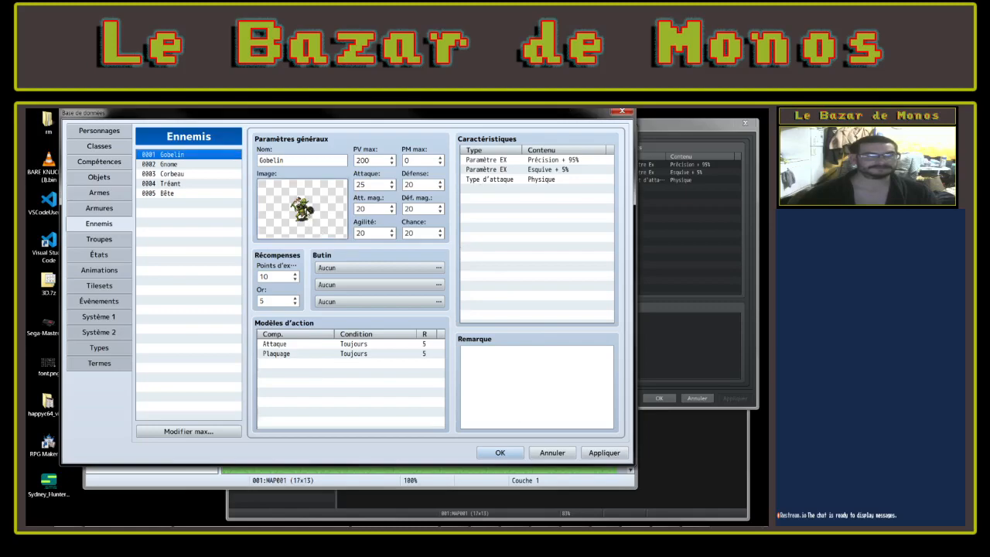
# Browse the battler images available for the Gobelin enemy in MZ and leave the image selection without changing it
pyautogui.doubleClick(323, 235)
pyautogui.click(202, 254)
pyautogui.click(205, 331)
pyautogui.click(206, 340)
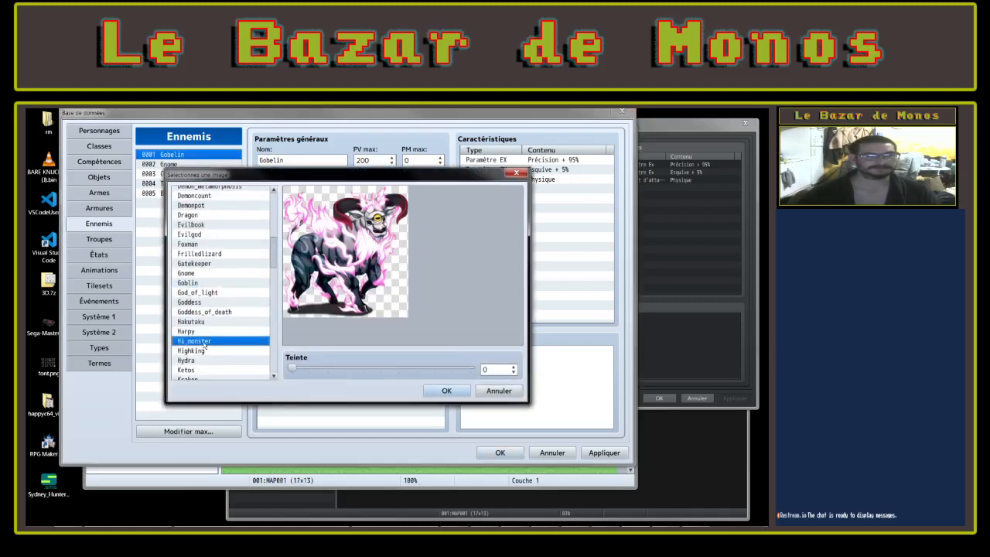
pyautogui.press('Up')
pyautogui.press('Up')
pyautogui.press('Up')
pyautogui.press('Up')
pyautogui.press('Up')
pyautogui.press('Up')
pyautogui.press('Up')
pyautogui.press('Up')
pyautogui.press('Up')
pyautogui.press('Up')
pyautogui.press('Up')
pyautogui.press('Up')
pyautogui.press('Up')
pyautogui.scroll(-2, 214, 298)
pyautogui.scroll(-5, 214, 299)
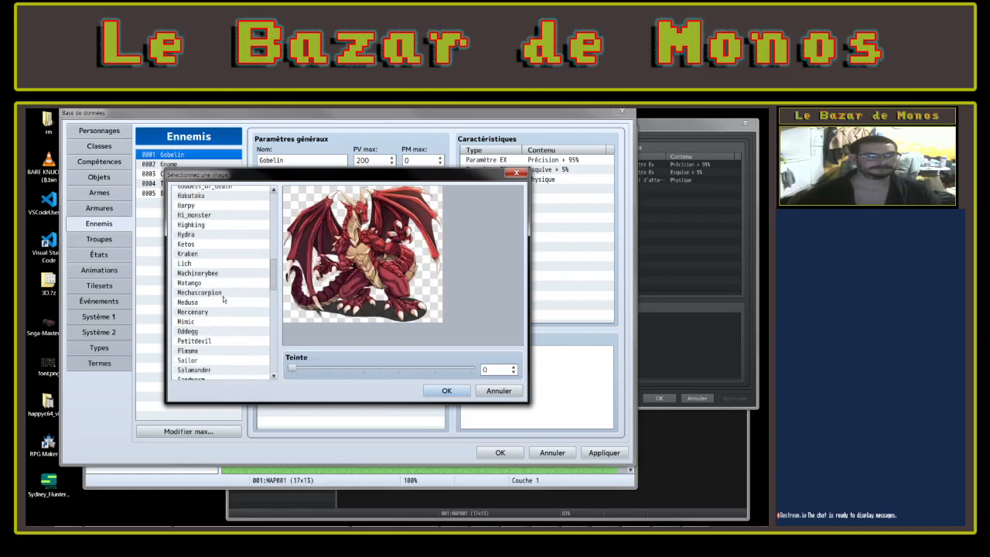
pyautogui.click(200, 312)
pyautogui.press('Down')
pyautogui.press('Down')
pyautogui.press('Down')
pyautogui.click(499, 391)
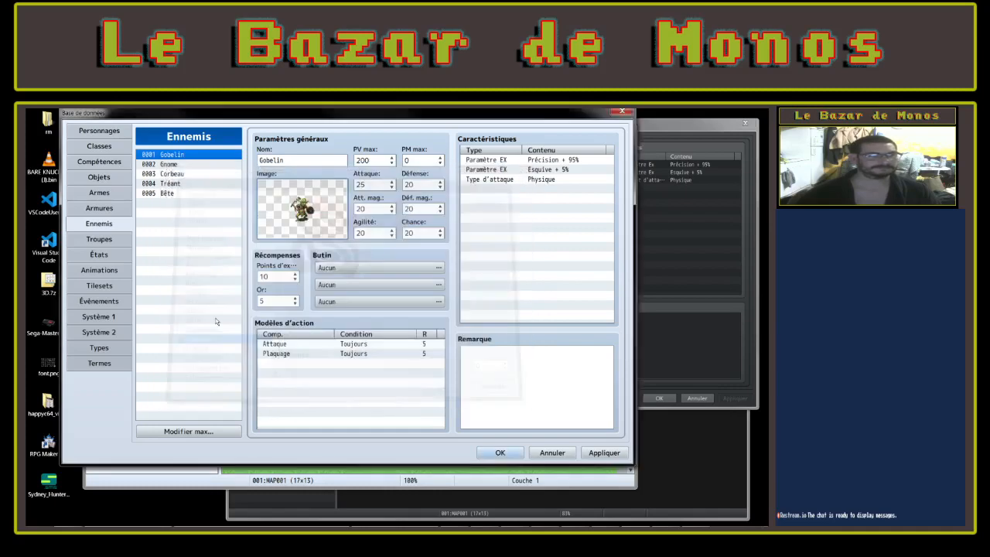
# Examine the skill, priority and condition options for a new action of the Gobelin enemy in MZ, and close the Action dialog
pyautogui.click(99, 239)
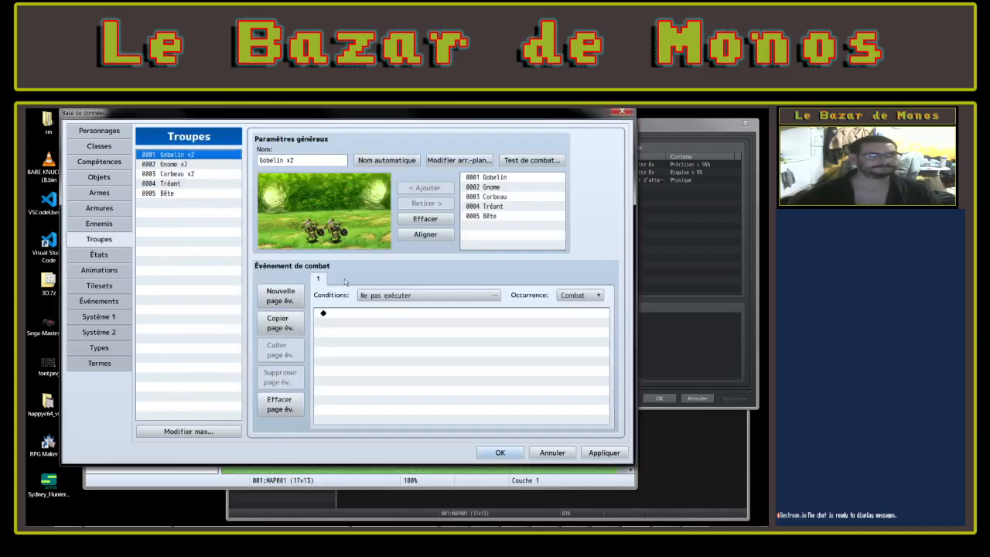
pyautogui.click(99, 223)
pyautogui.doubleClick(294, 369)
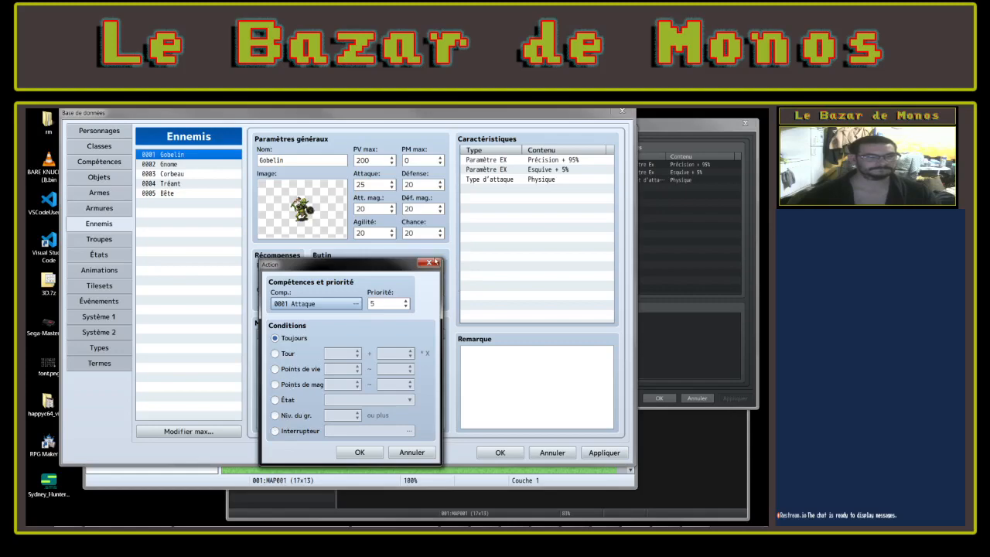
pyautogui.press('Return')
# Show the Troupes page in both programs and compare the troop and battle event settings
pyautogui.click(112, 241)
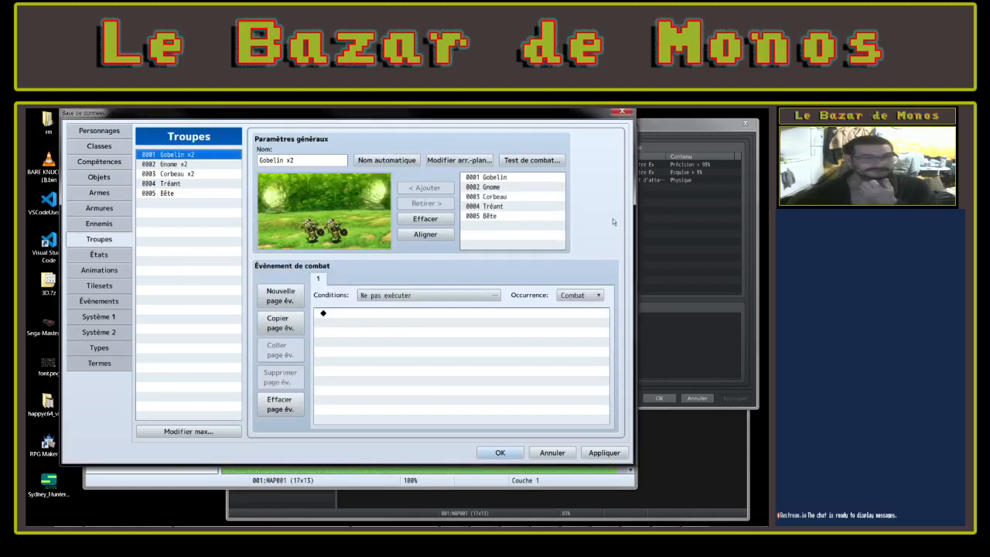
pyautogui.click(670, 204)
pyautogui.click(338, 229)
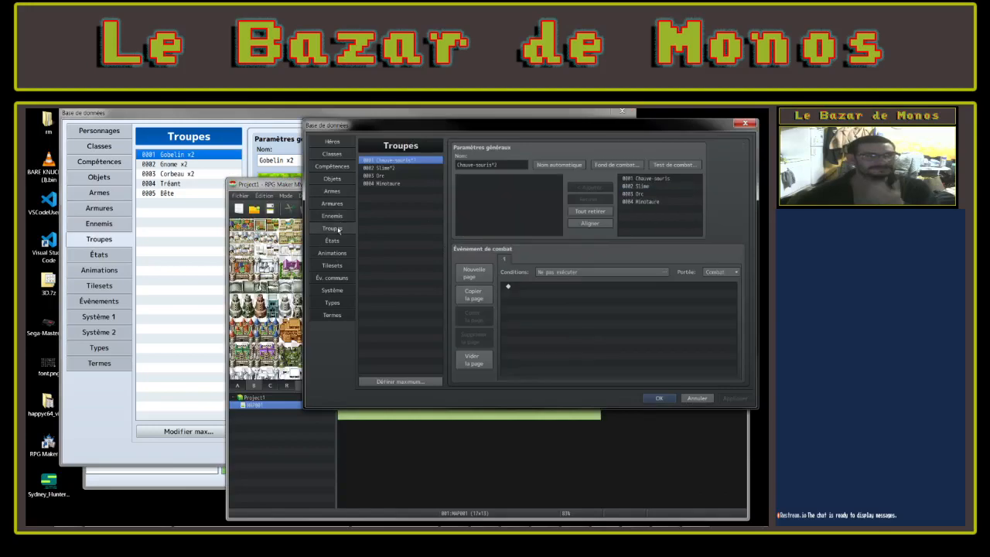
pyautogui.click(188, 238)
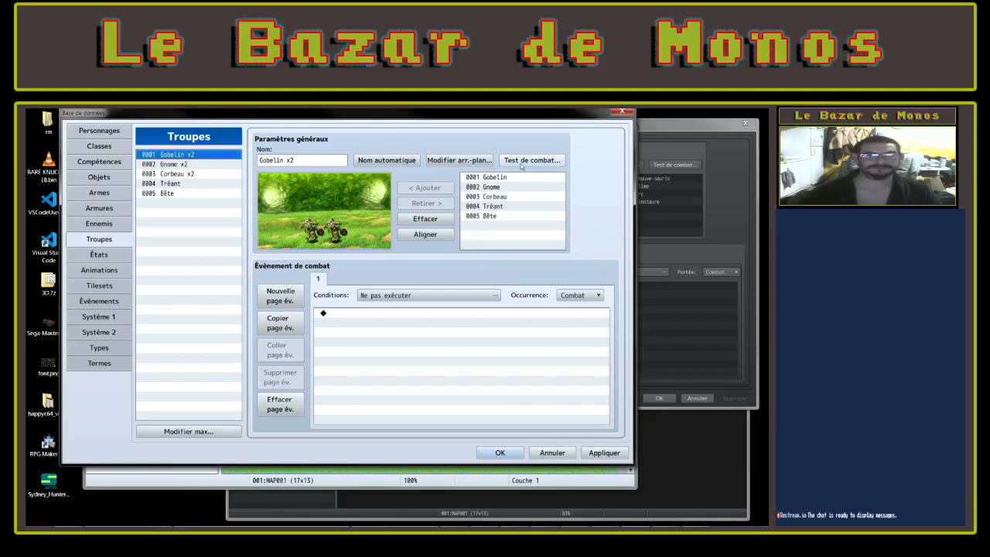
# Check the four party members for a battle test of the Gnome x2 troop in MZ and launch the test
pyautogui.click(174, 164)
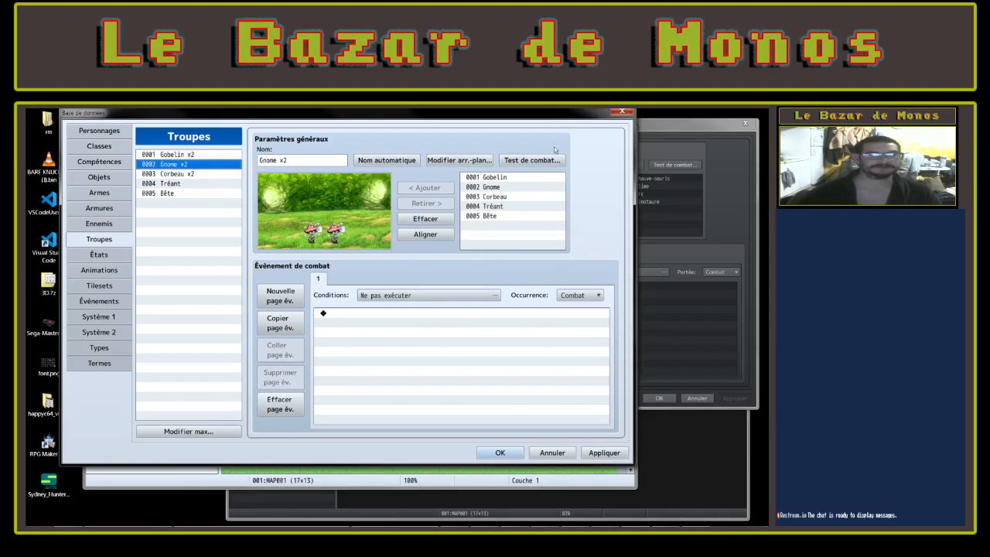
pyautogui.click(533, 160)
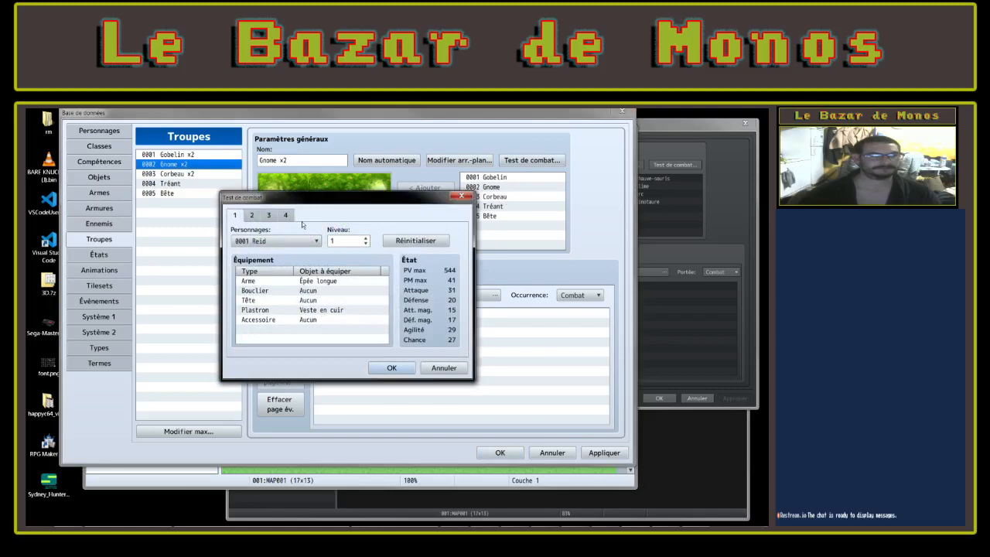
pyautogui.click(252, 216)
pyautogui.click(269, 216)
pyautogui.click(286, 216)
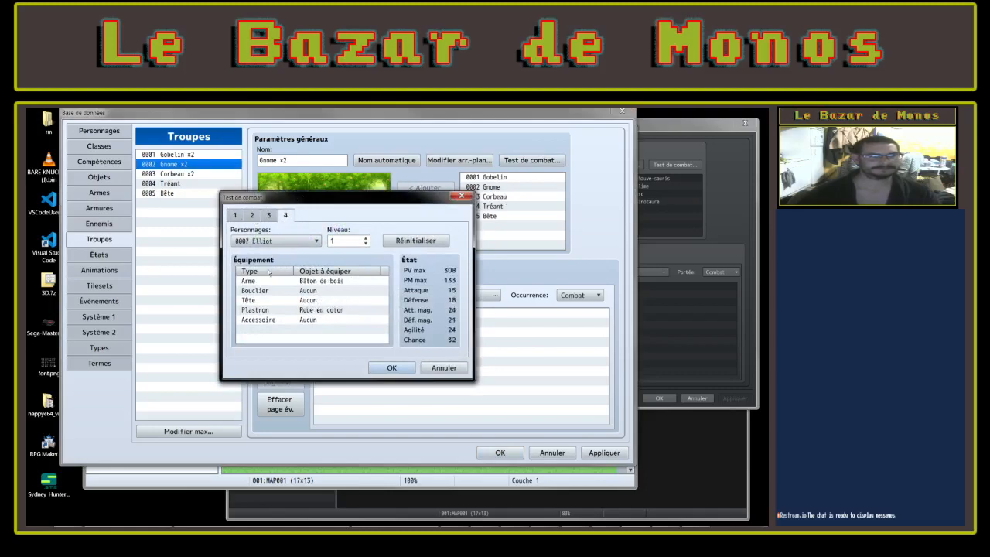
pyautogui.click(398, 368)
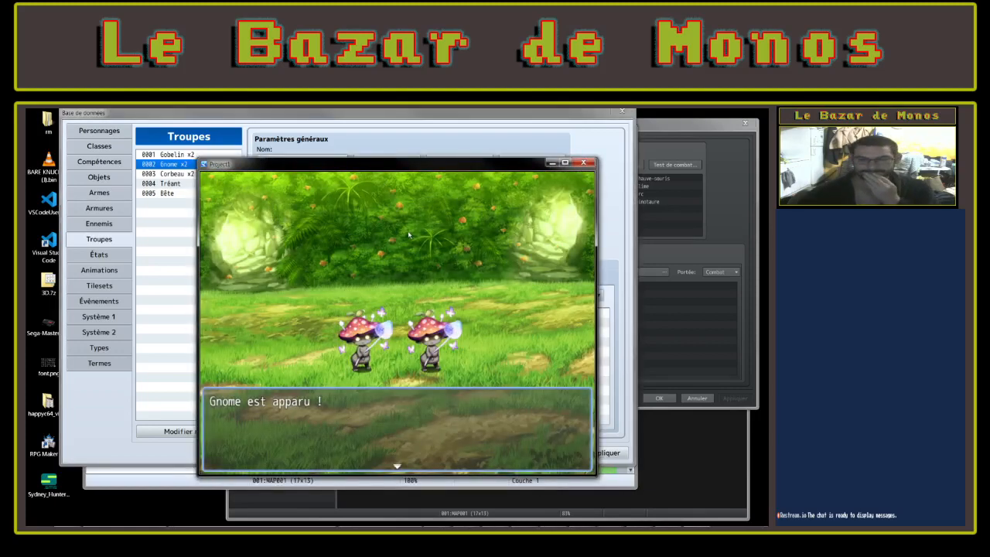
# Lower the system sound volume and return to the battle test
pyautogui.click(710, 517)
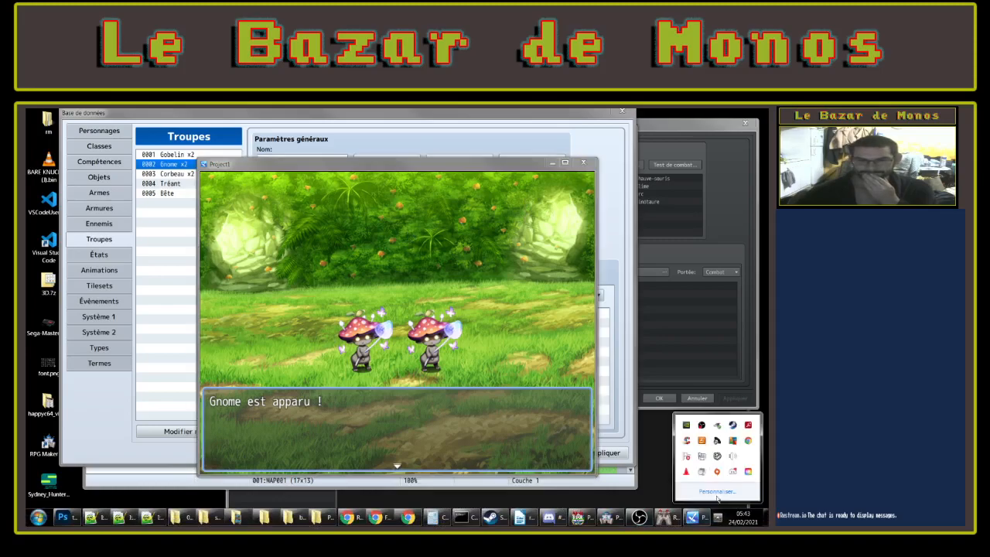
pyautogui.click(733, 457)
pyautogui.moveTo(745, 361); pyautogui.dragTo(745, 385)
pyautogui.click(430, 282)
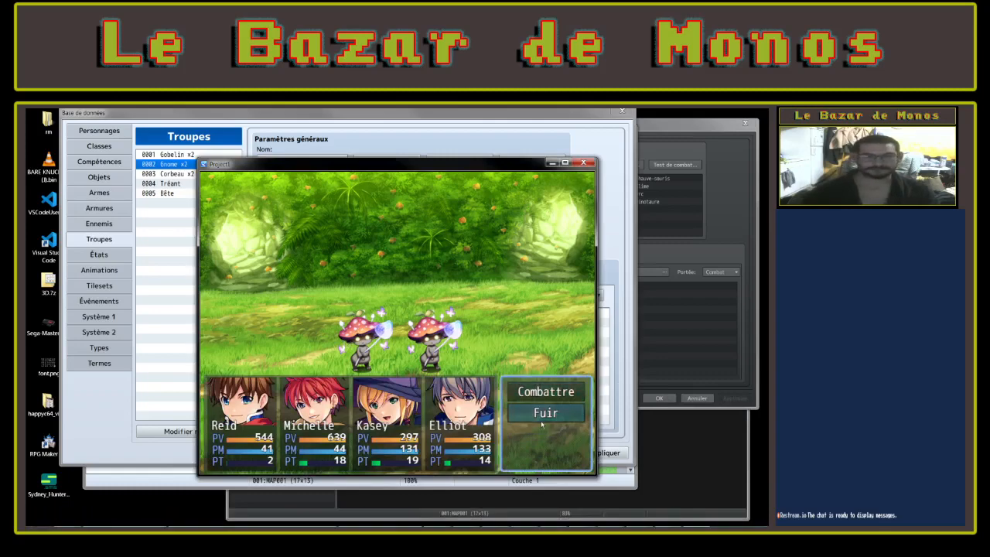
# Choose Combattre in the battle test and have the party members attack the gnomes with Attaquer
pyautogui.click(545, 391)
pyautogui.press('Down')
pyautogui.press('Down')
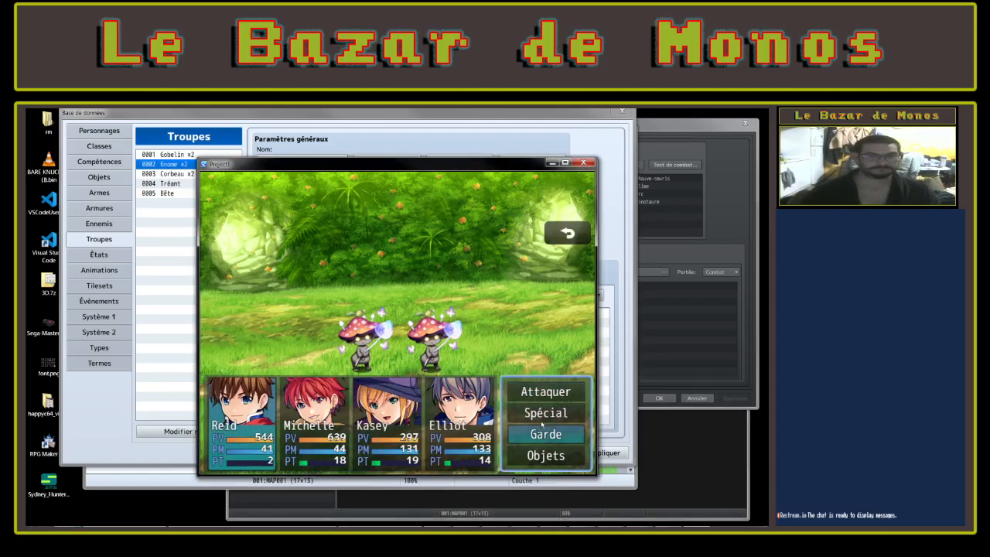
pyautogui.press('Up')
pyautogui.press('Up')
pyautogui.press('Return')
pyautogui.press('Return')
pyautogui.press('Return')
pyautogui.press('Return')
pyautogui.press('Return')
pyautogui.press('Return')
pyautogui.press('Return')
pyautogui.press('Return')
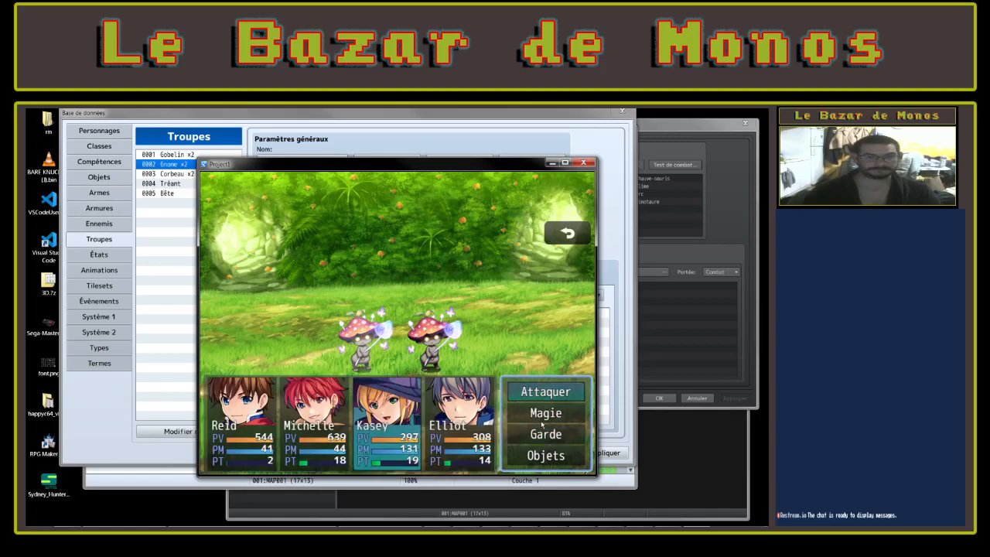
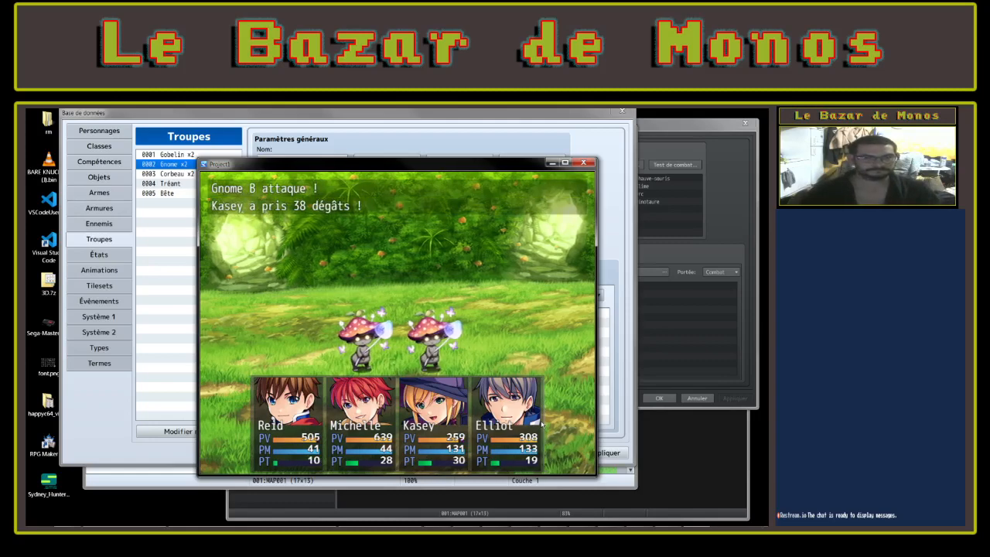
# Have the party attack Gnome A with Attaquer for another round and close the battle test
pyautogui.press('Return')
pyautogui.press('Return')
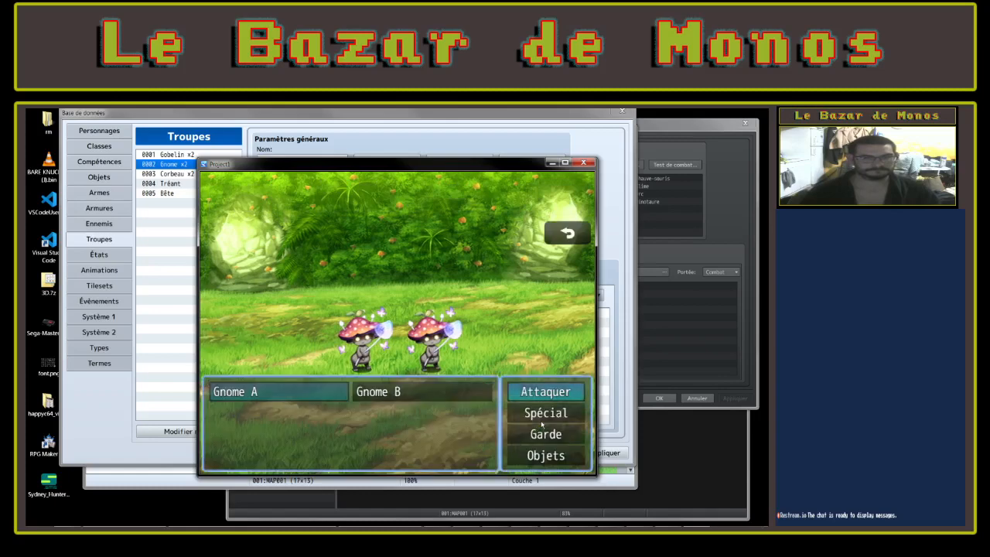
pyautogui.press('Return')
pyautogui.press('Return')
pyautogui.press('Return')
pyautogui.press('Return')
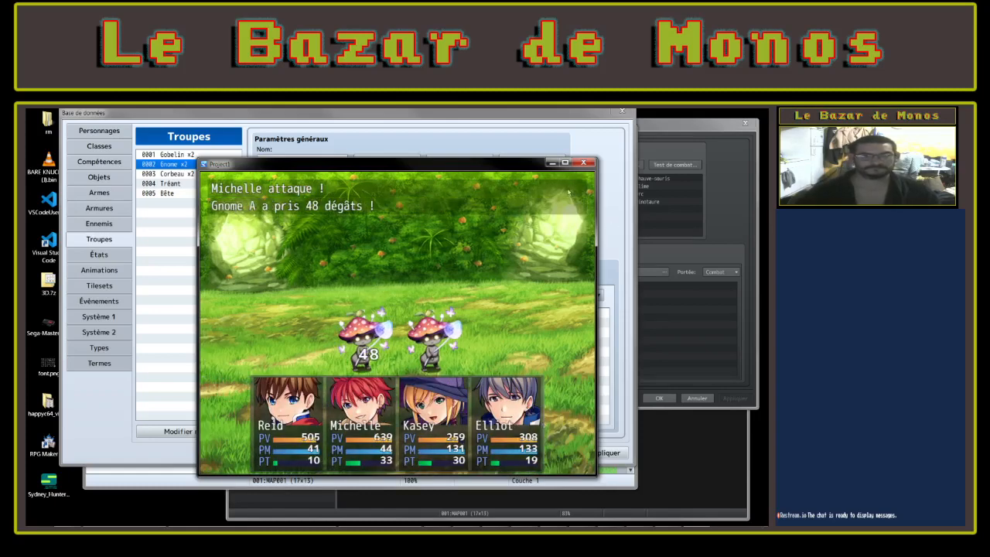
pyautogui.click(586, 163)
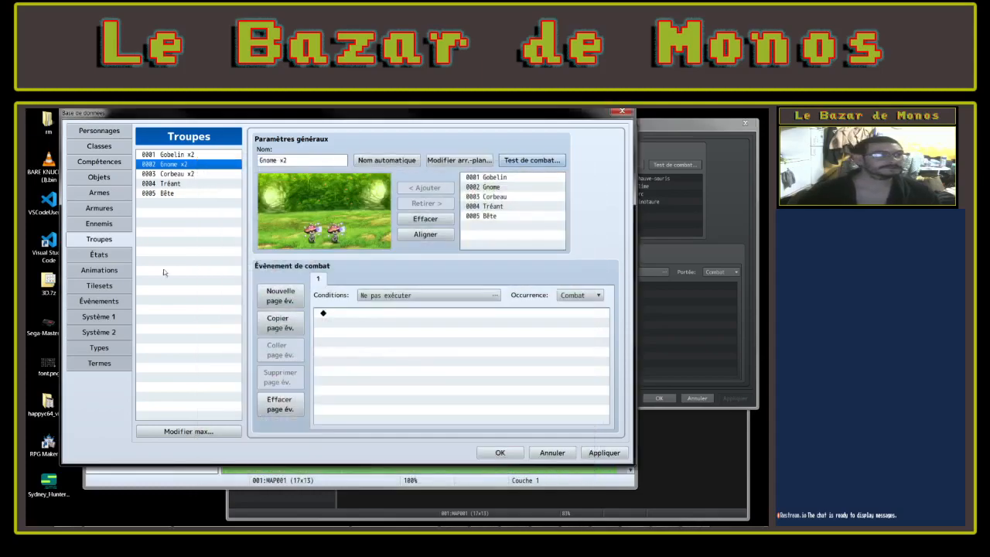
# Show the États page of the database in both MZ and MV
pyautogui.click(99, 255)
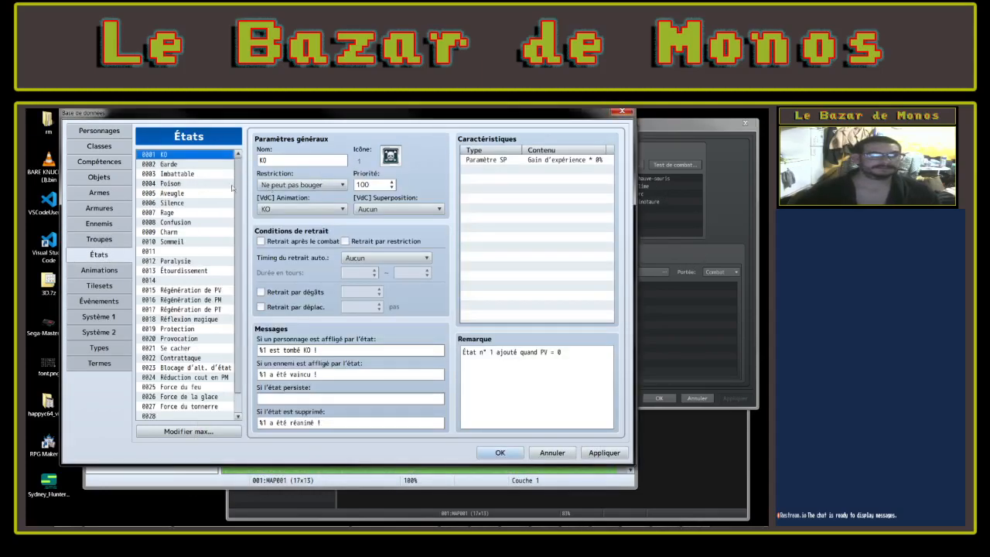
pyautogui.click(741, 240)
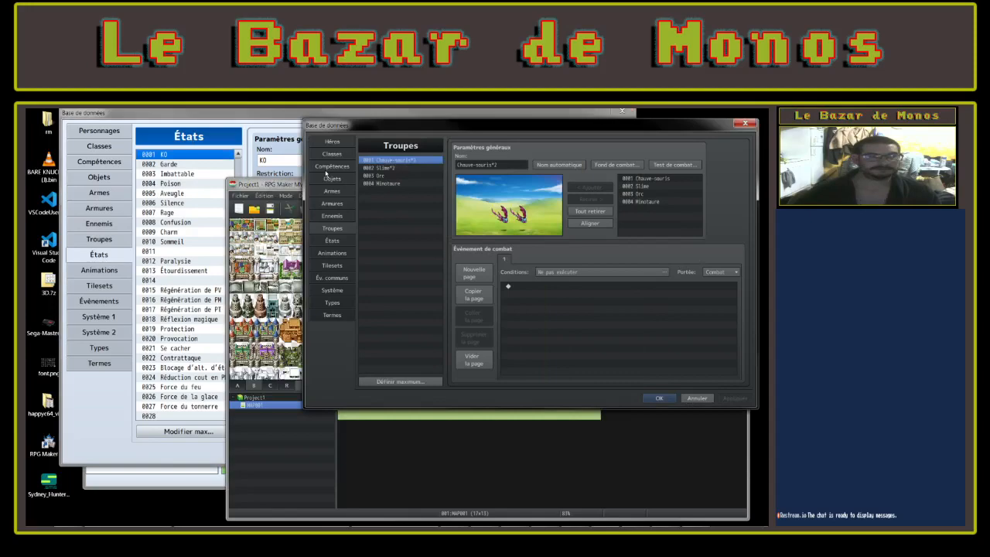
pyautogui.click(332, 242)
# Inspect the Silence state's automatic removal timing options in MZ, keep Fin d'action, and compare the state animation setting with MV's
pyautogui.click(206, 202)
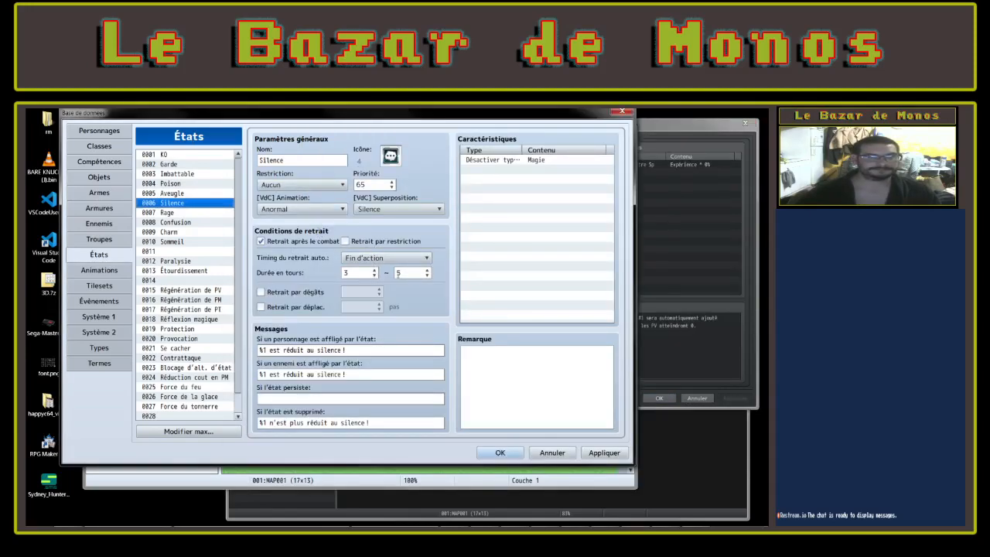
pyautogui.click(363, 260)
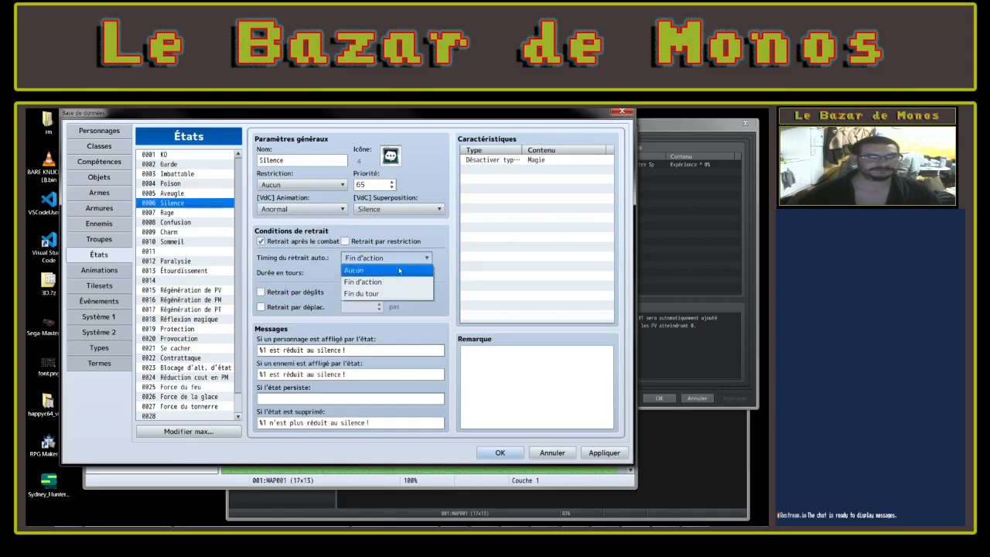
pyautogui.click(393, 282)
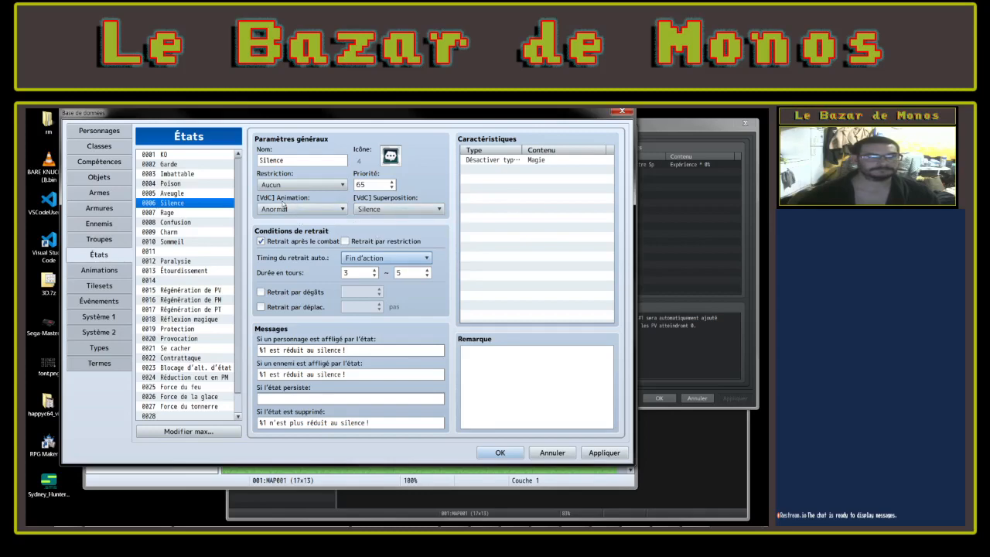
pyautogui.hotkey('alt', 'Tab')
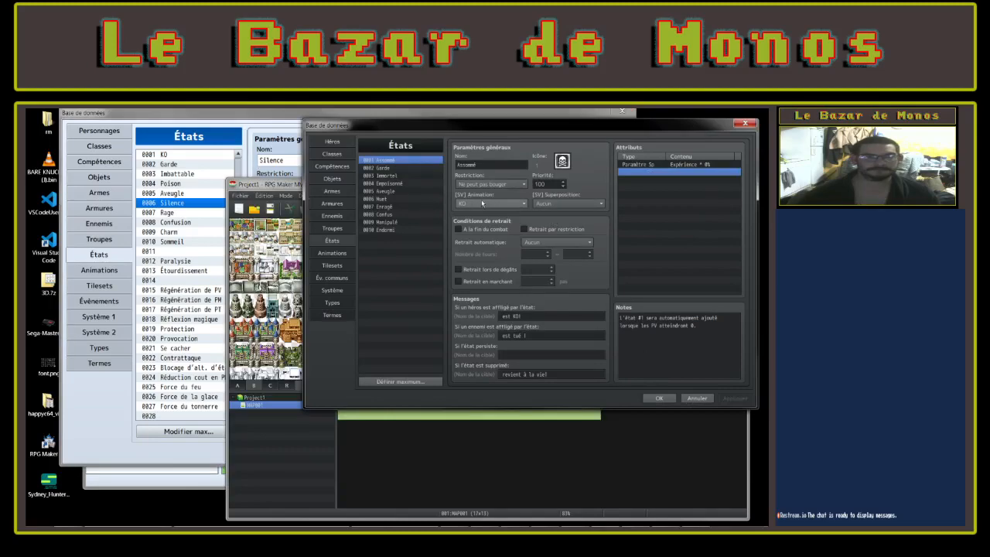
pyautogui.click(481, 203)
pyautogui.hotkey('alt', 'Tab')
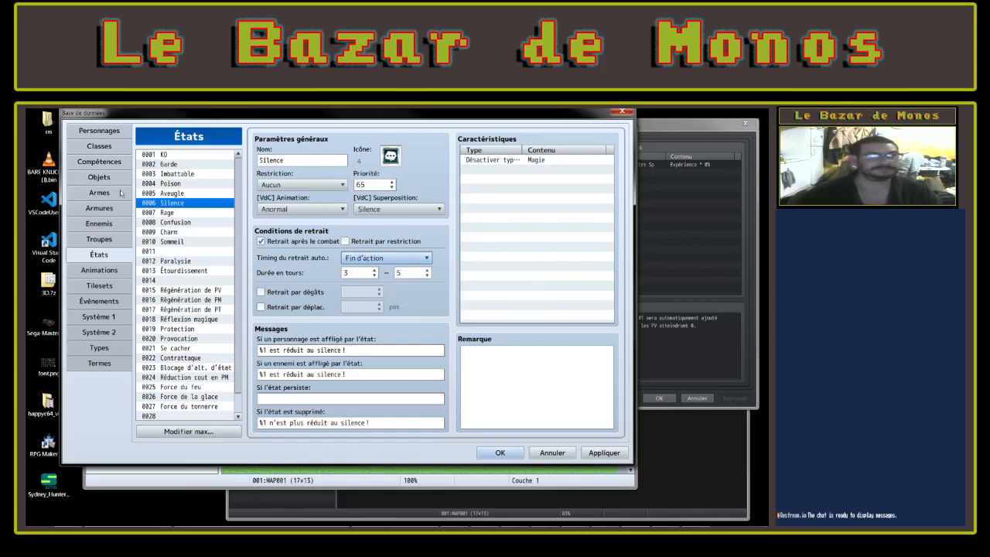
# Select the blank state 0011 on the MZ États page and examine its Restriction options
pyautogui.click(127, 271)
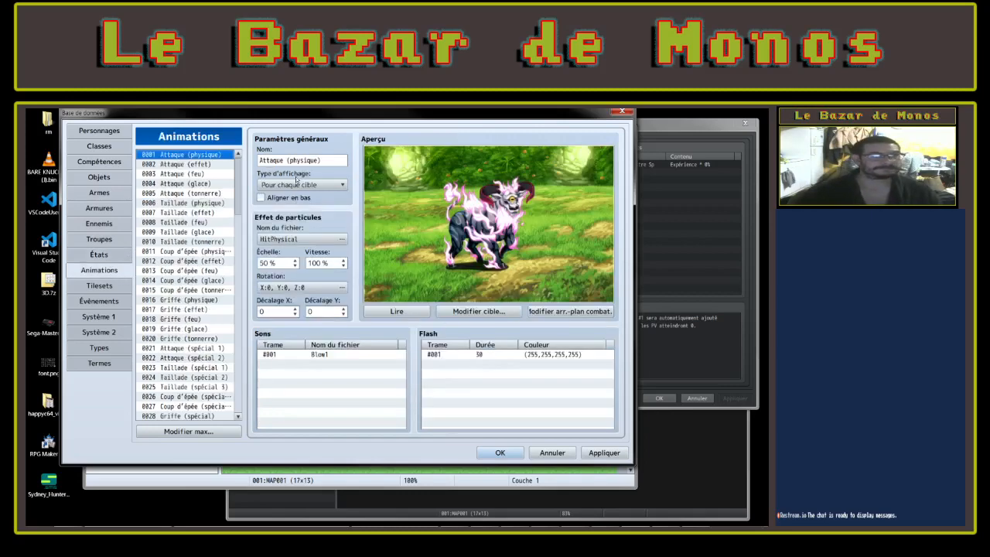
pyautogui.click(98, 255)
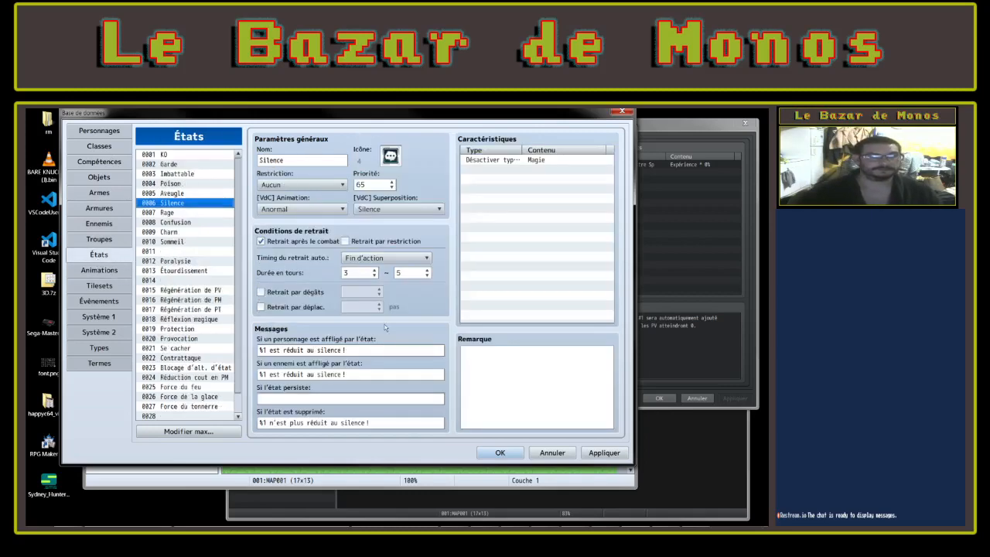
pyautogui.click(190, 283)
pyautogui.click(183, 252)
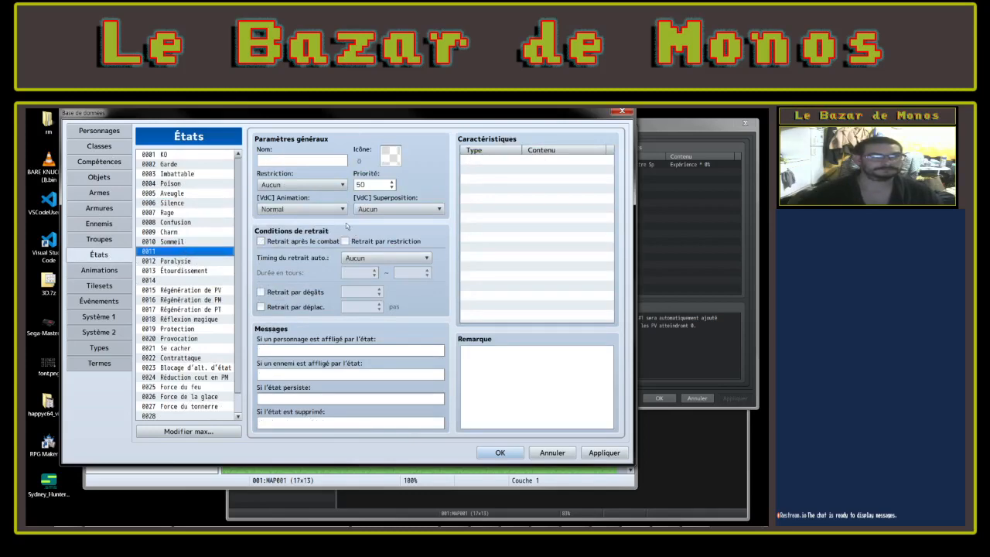
pyautogui.click(308, 185)
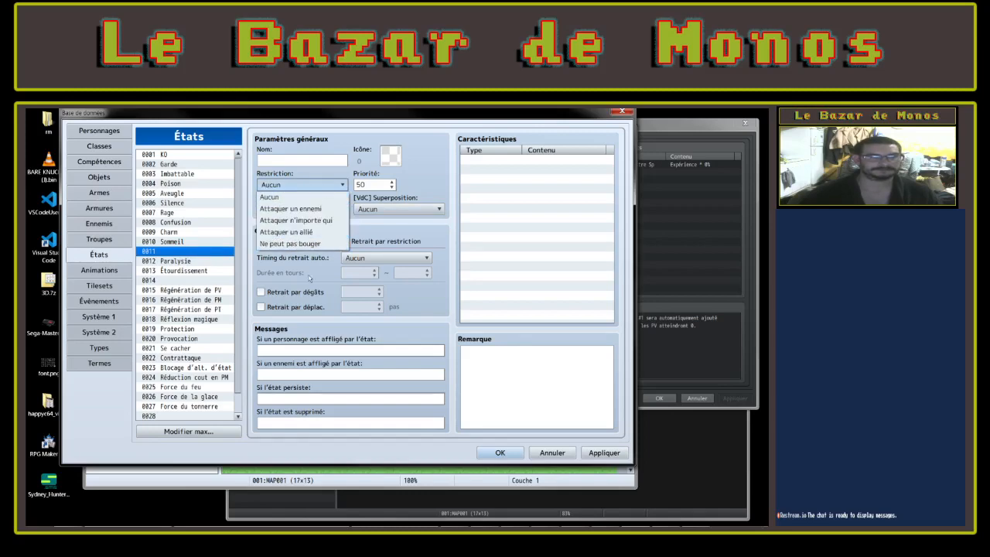
# Compare the KO state in MZ with the Assommé state in MV, including their characteristics and notes
pyautogui.click(176, 157)
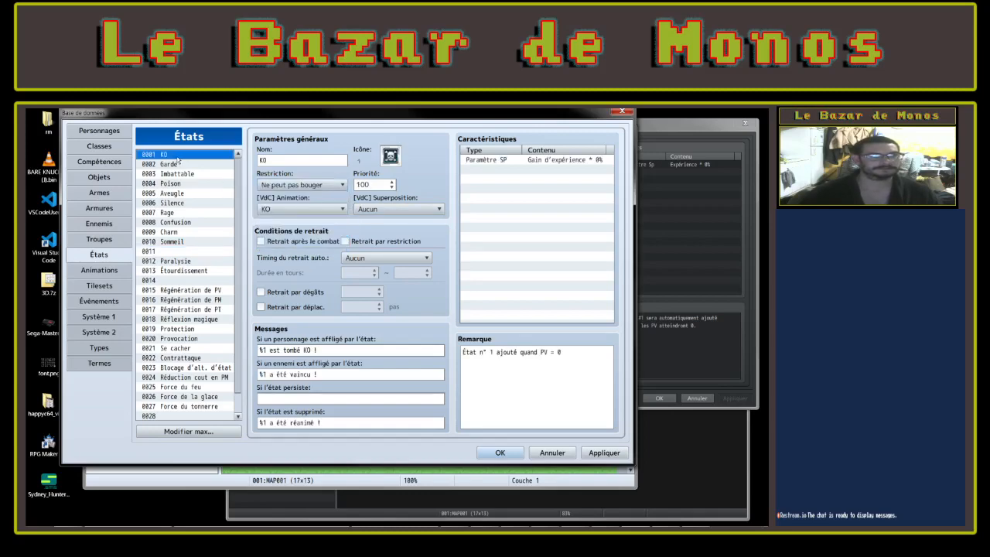
pyautogui.click(659, 175)
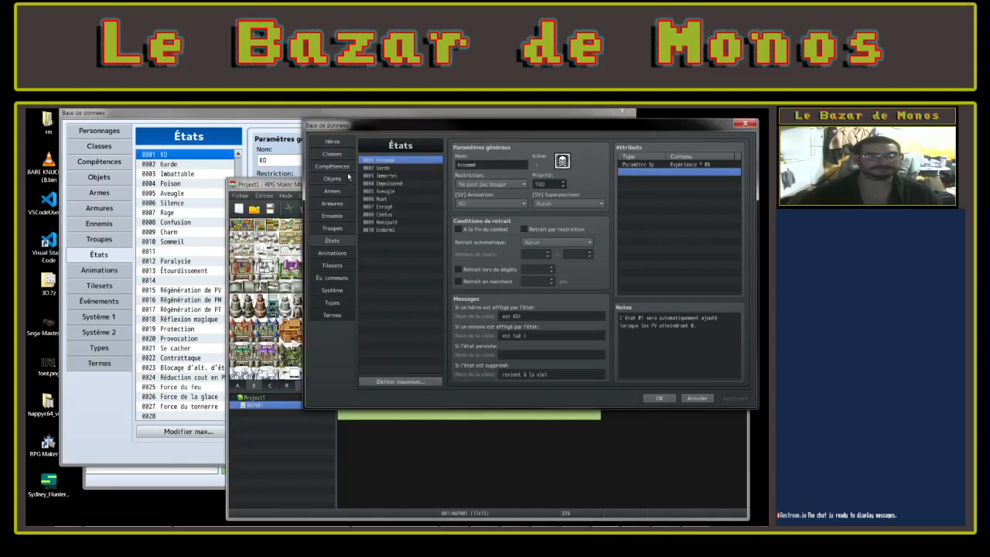
pyautogui.click(280, 162)
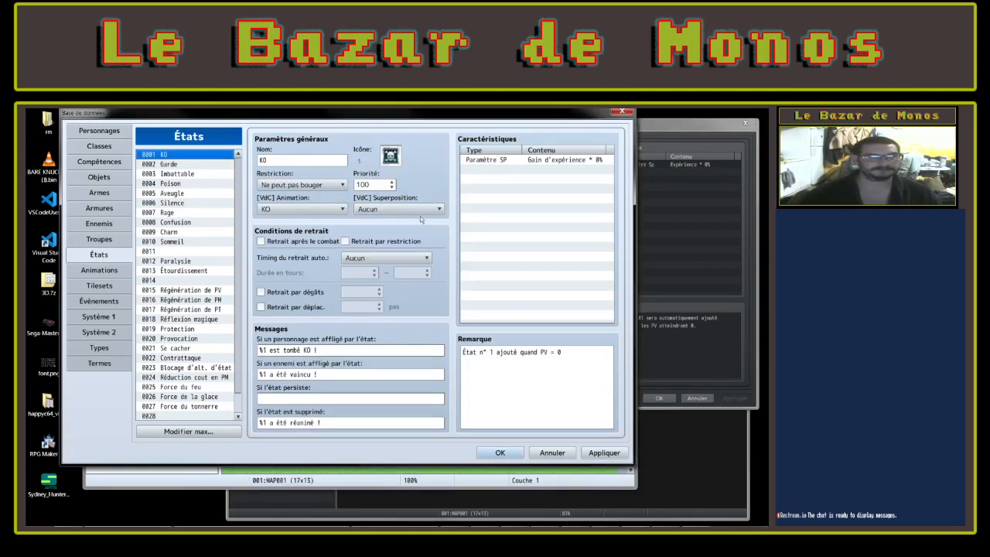
pyautogui.click(694, 253)
pyautogui.click(216, 110)
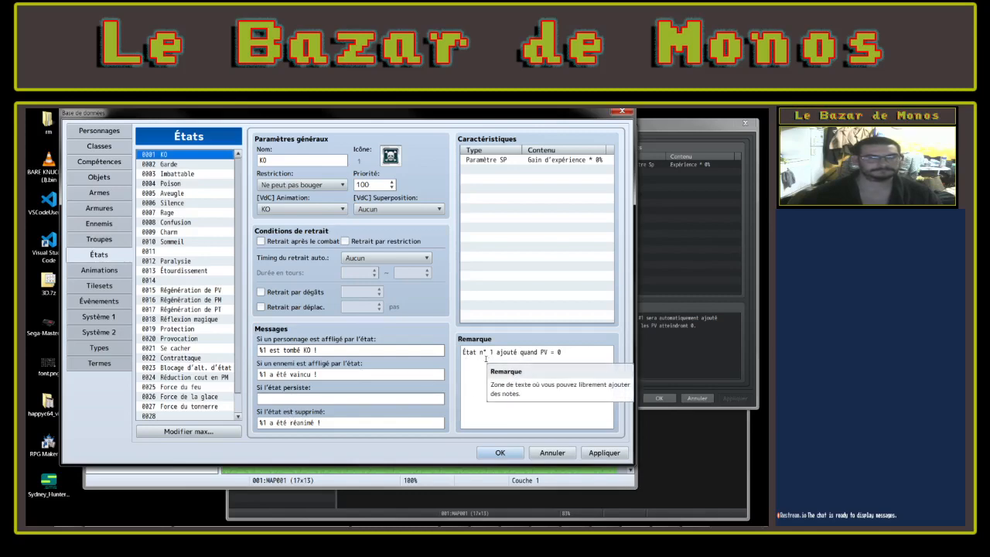
pyautogui.click(161, 529)
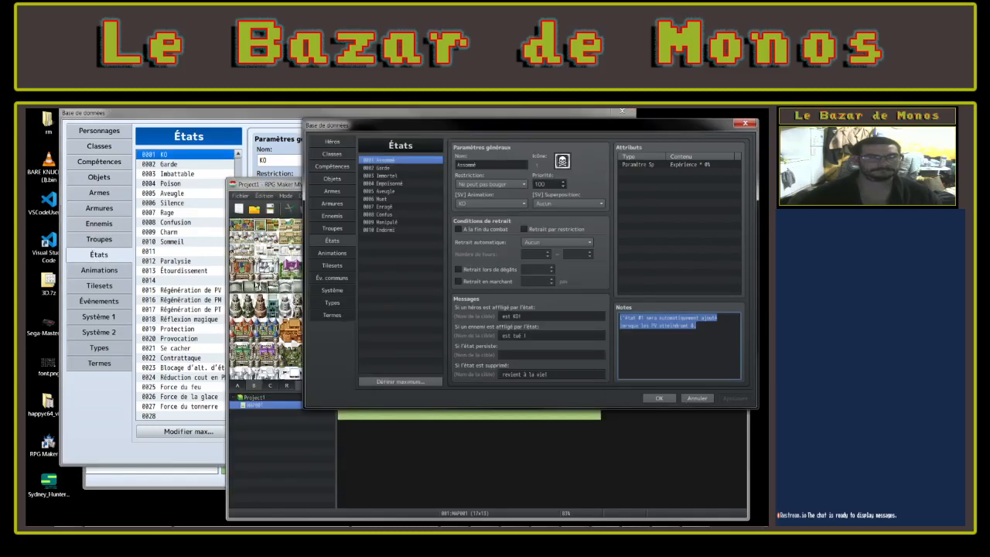
# Browse further MZ states, including Étourdissement, Régénération de PM and Contrattaque
pyautogui.click(183, 224)
pyautogui.click(179, 274)
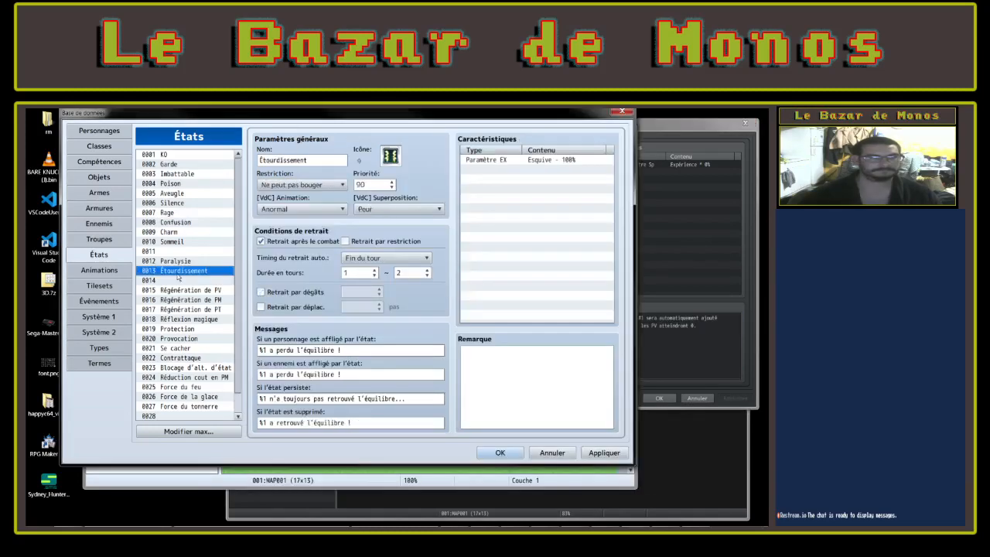
pyautogui.click(184, 300)
pyautogui.click(185, 358)
# Show the Animations page in both programs and return to the MZ version
pyautogui.click(99, 270)
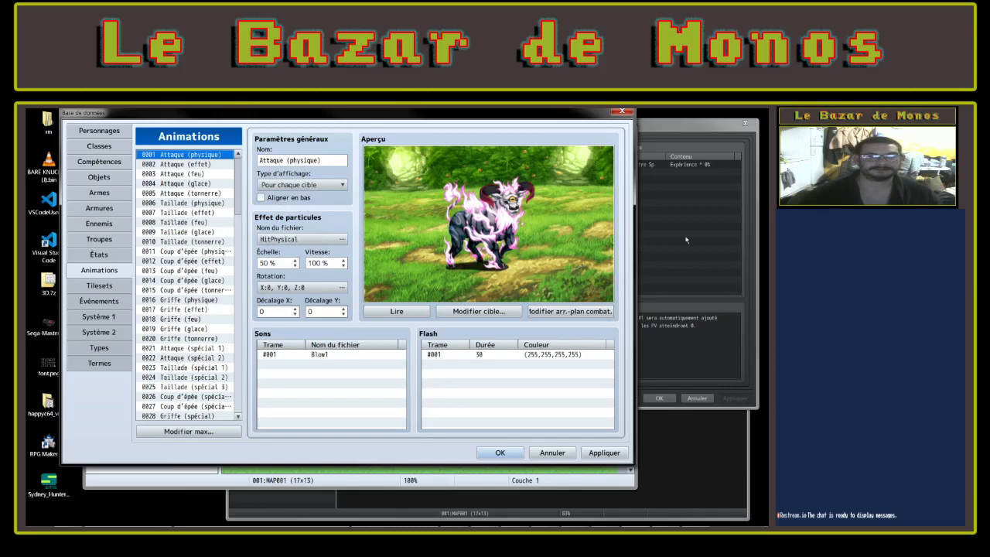
pyautogui.click(712, 227)
pyautogui.click(333, 253)
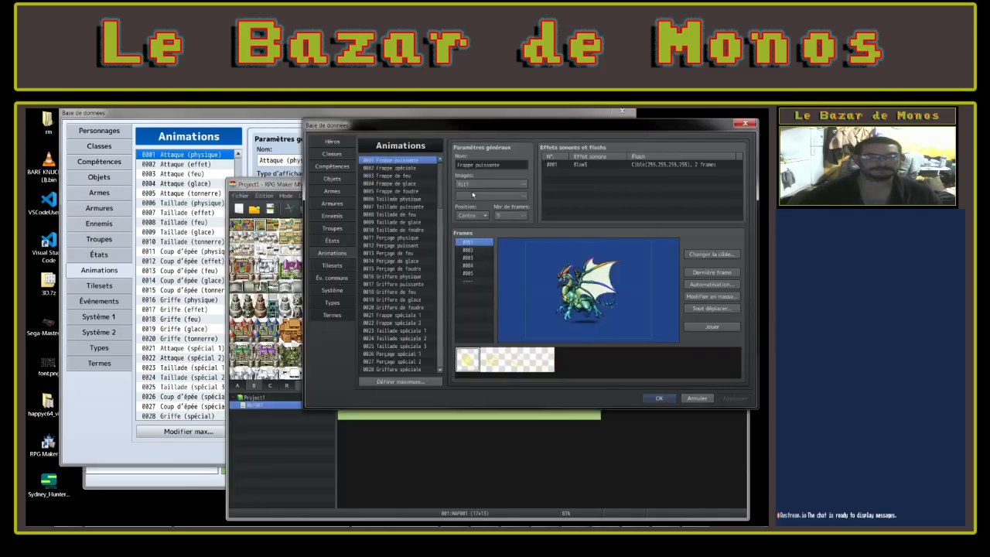
pyautogui.click(184, 113)
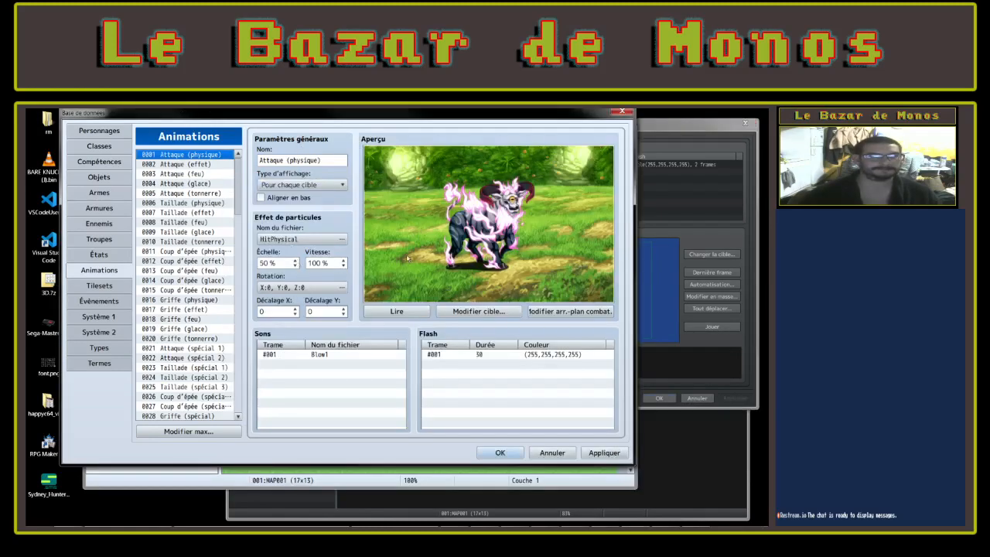
# Play the Attaque (physique) animation, preview its HitPhysical particle effect in the effect selector and leave without changing it
pyautogui.click(395, 311)
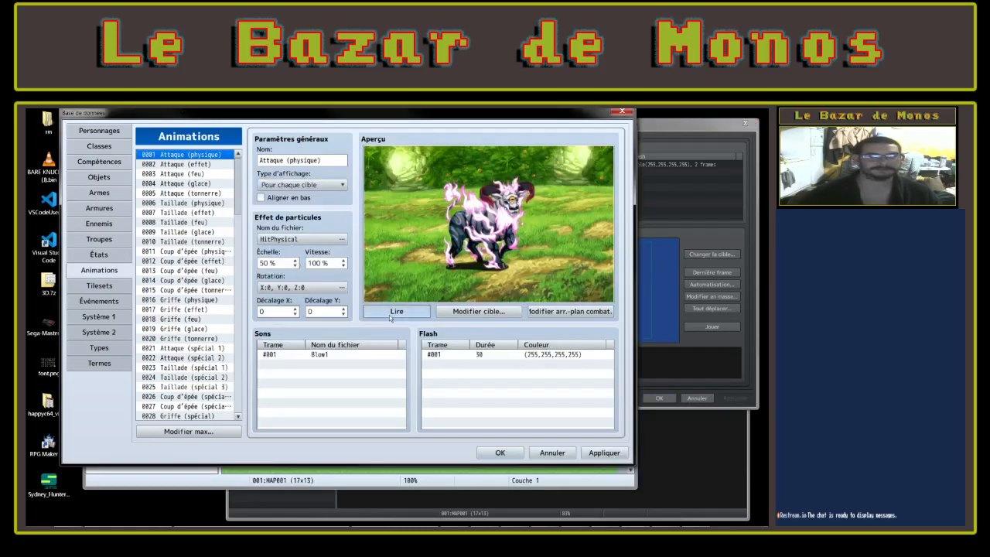
pyautogui.click(299, 239)
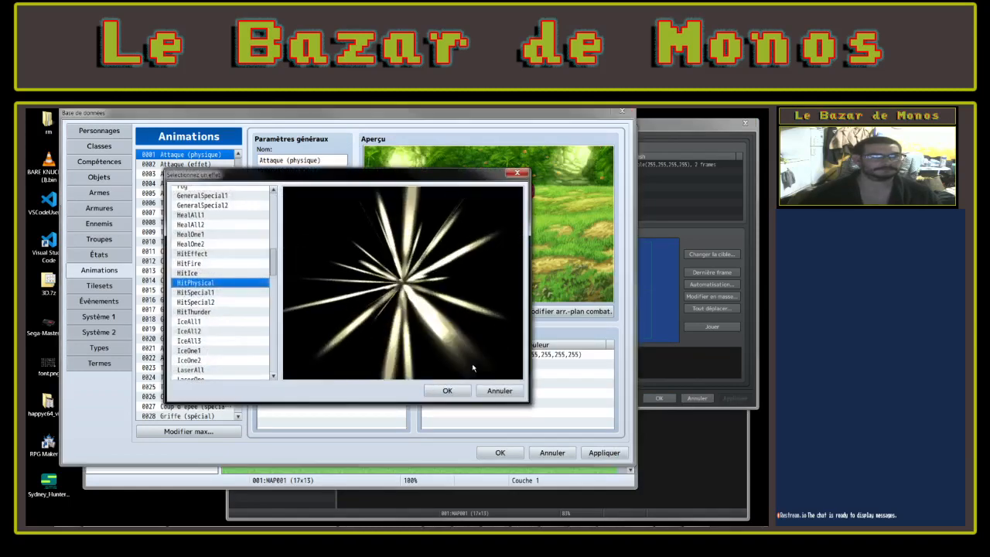
pyautogui.click(500, 391)
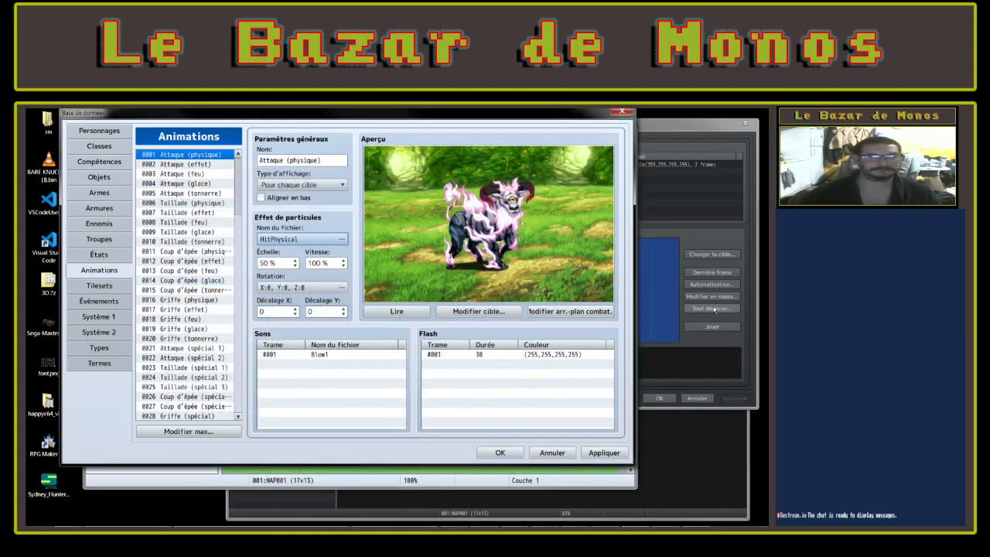
# Compare MV's Tout déplacer frame settings with the MZ Animations page, selecting Taillade (tonnerre) in MZ
pyautogui.hotkey('alt', 'Tab')
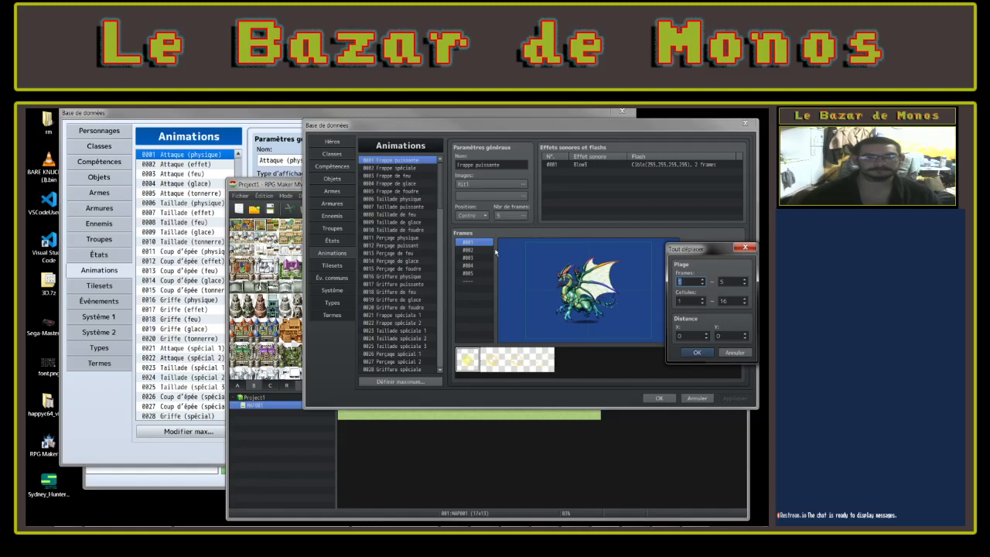
pyautogui.click(240, 109)
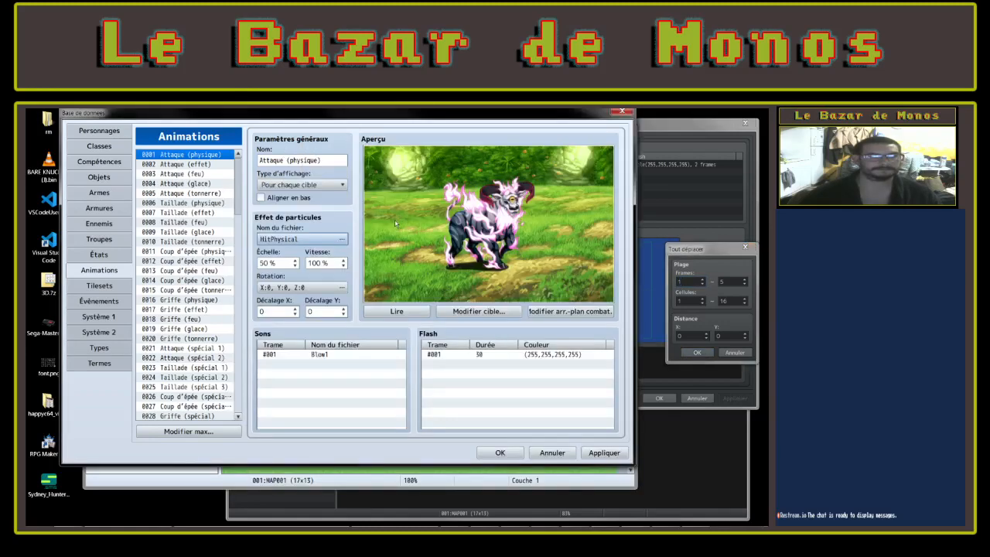
pyautogui.hotkey('alt', 'Tab')
pyautogui.click(253, 110)
pyautogui.click(178, 242)
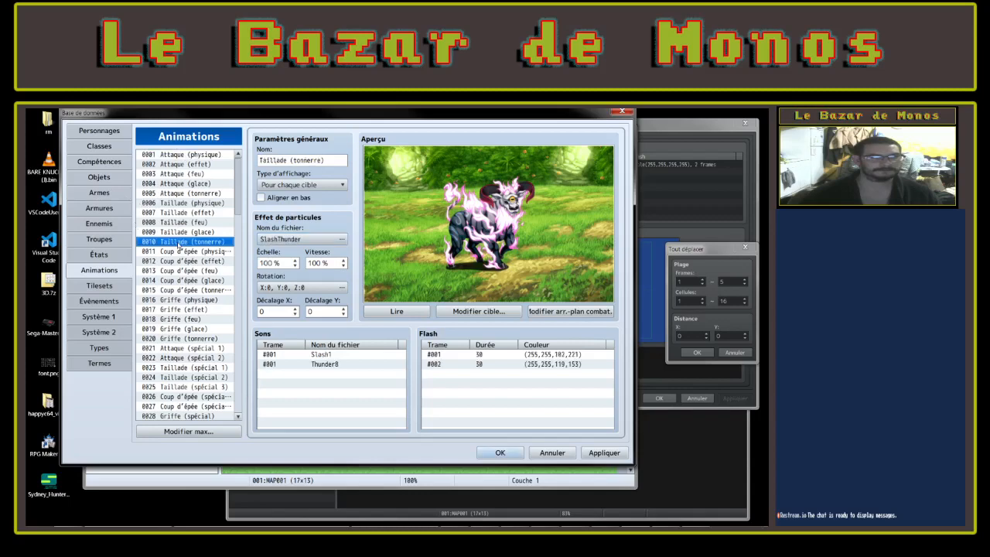
pyautogui.click(650, 352)
pyautogui.click(224, 115)
pyautogui.click(698, 229)
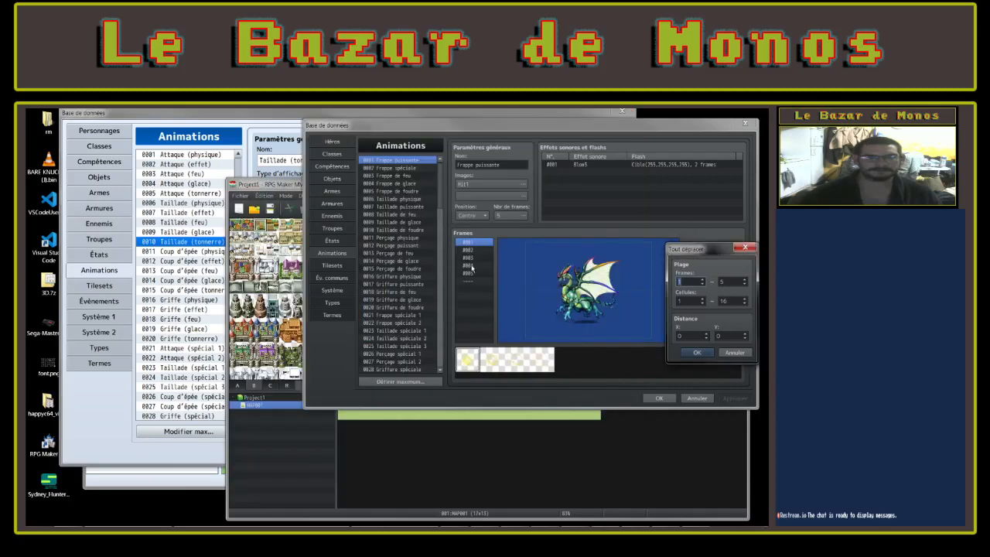
# Cancel the Tout déplacer settings in MV and view frames #002, #004 and #005 of the Frappe puissante animation
pyautogui.click(733, 353)
pyautogui.click(471, 252)
pyautogui.click(468, 265)
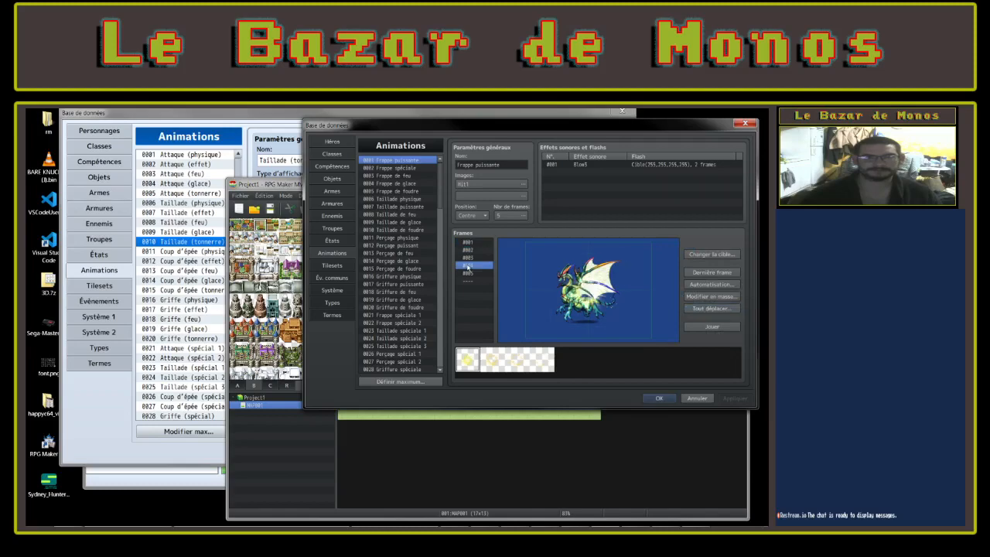
pyautogui.click(470, 274)
# Switch to the MZ database, preview the ThunderAll1 and ThunderOne1 effects, and assign the ShootSpecial particle effect to Taillade (tonnerre)
pyautogui.click(194, 112)
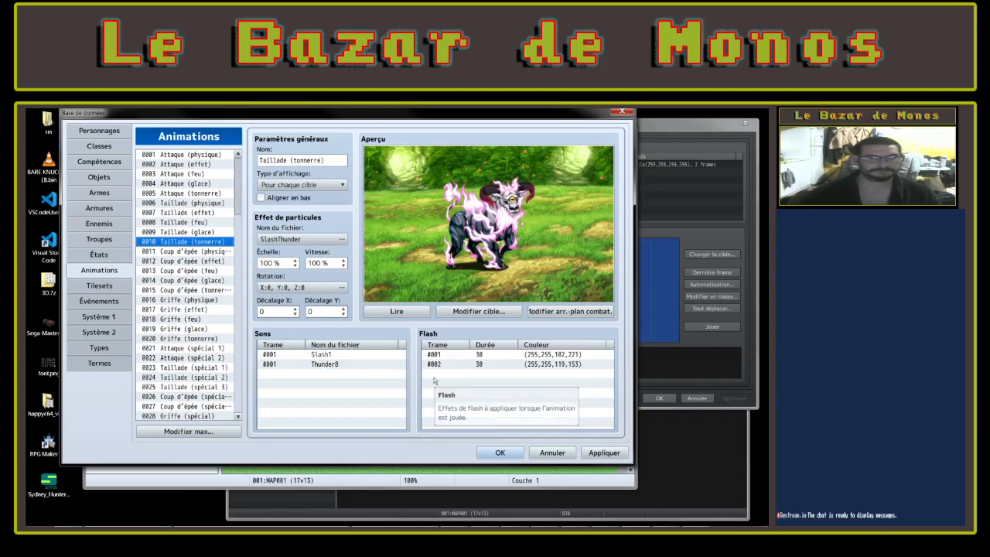
pyautogui.click(310, 239)
pyautogui.click(198, 332)
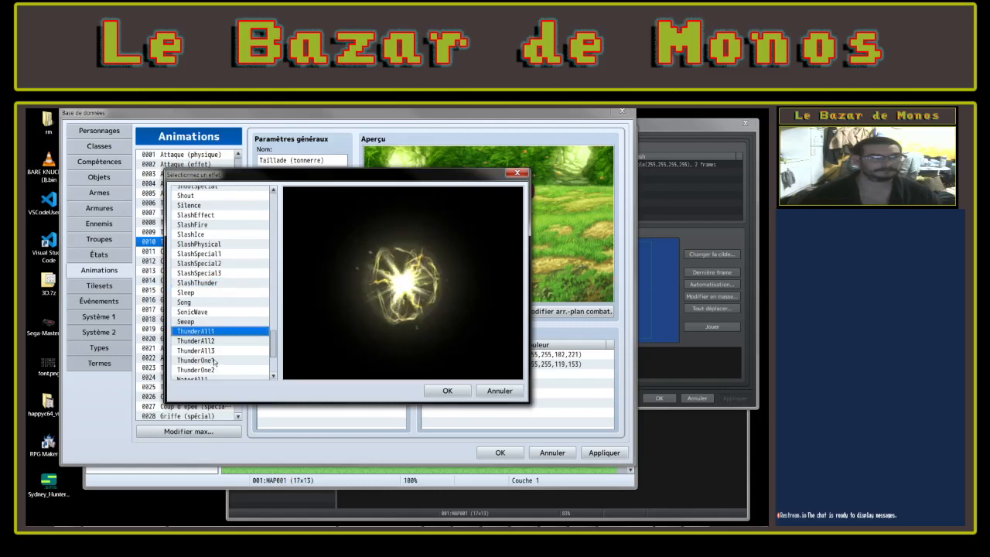
pyautogui.click(214, 360)
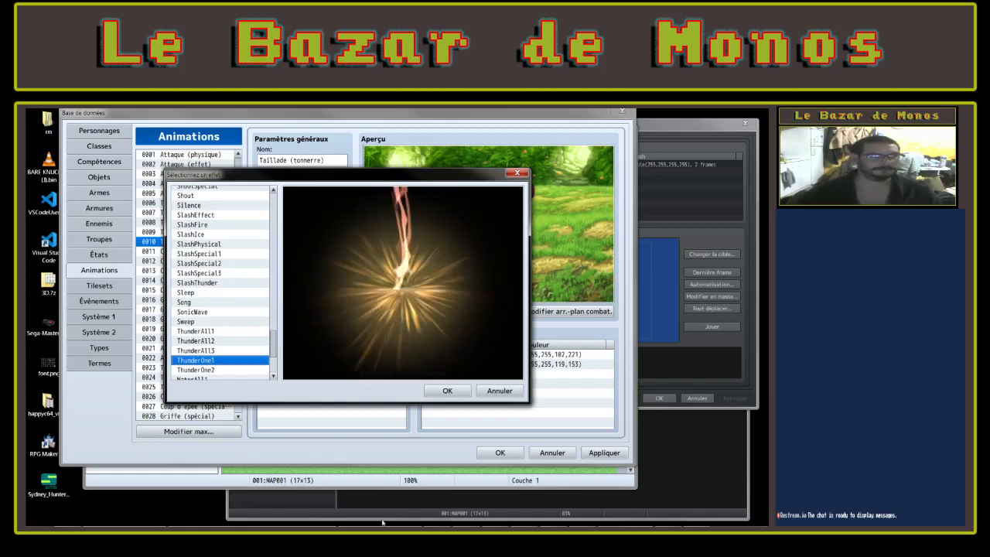
pyautogui.scroll(-1, 204, 317)
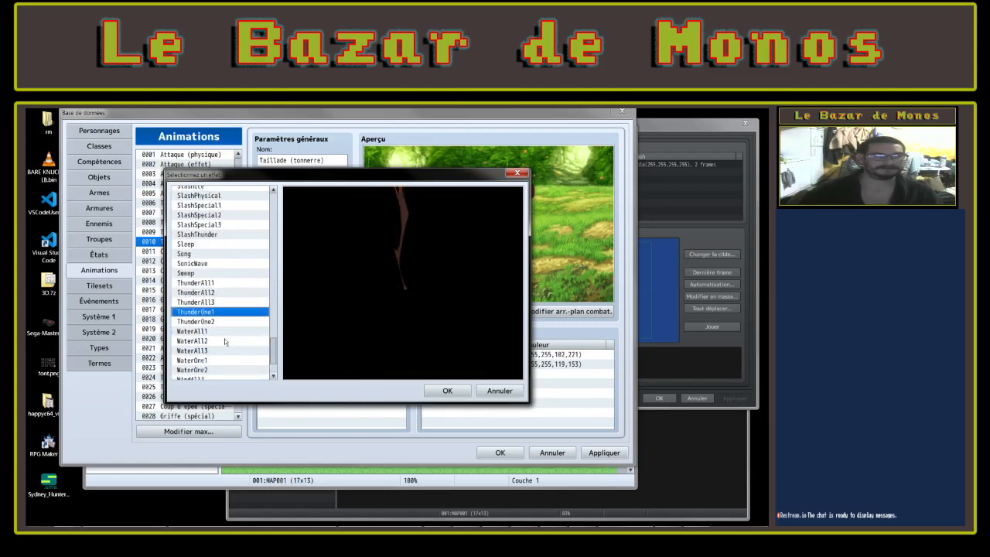
pyautogui.scroll(3, 252, 298)
pyautogui.click(197, 234)
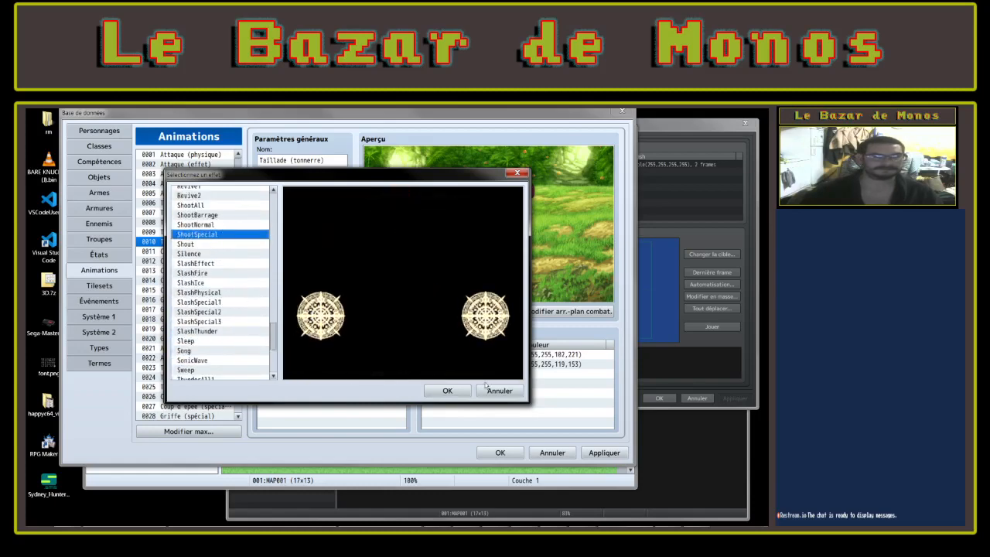
pyautogui.click(451, 391)
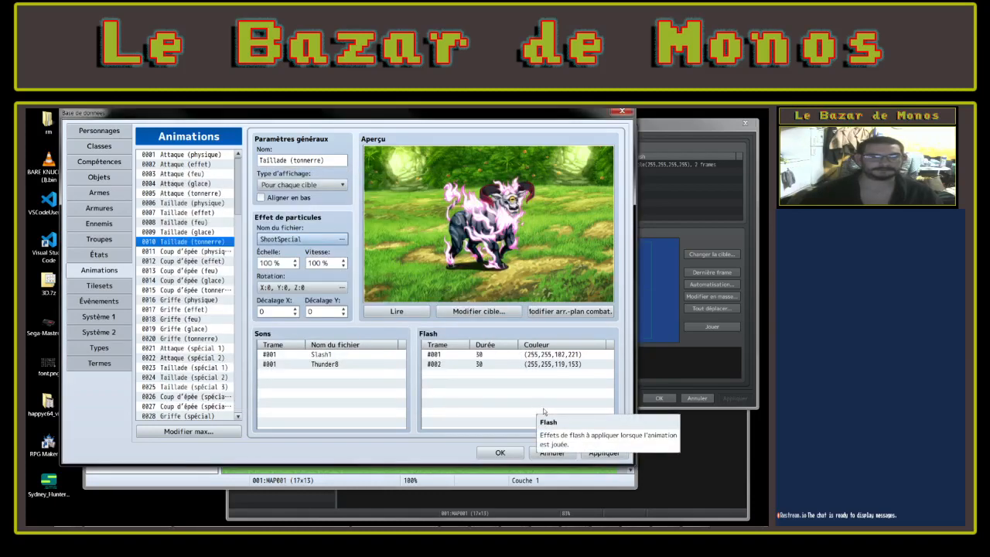
# Browse MV's animations for comparison, including Frappe de foudre, Perçage de glace, Griffure de foudre and Perçage spécial 1
pyautogui.click(719, 335)
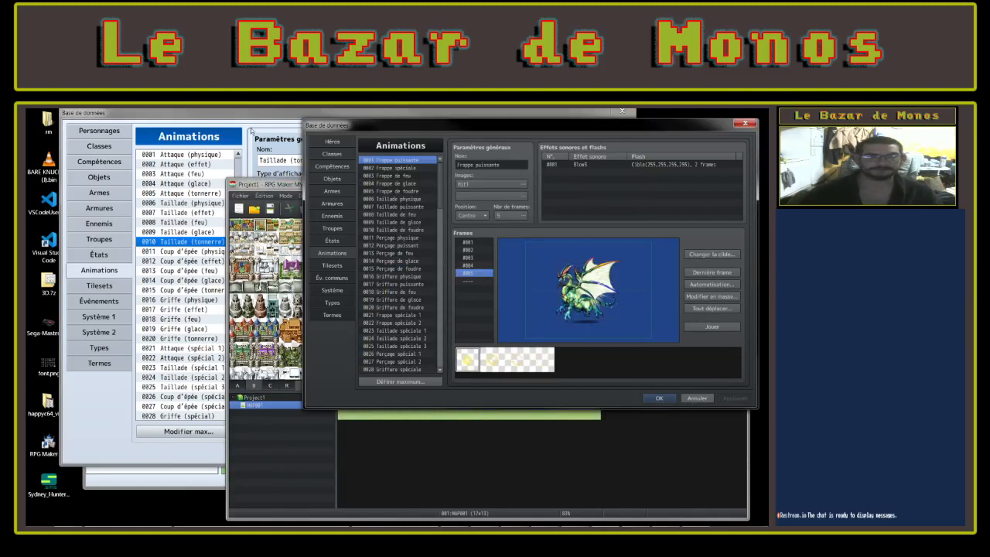
pyautogui.click(397, 230)
pyautogui.click(402, 269)
pyautogui.click(403, 285)
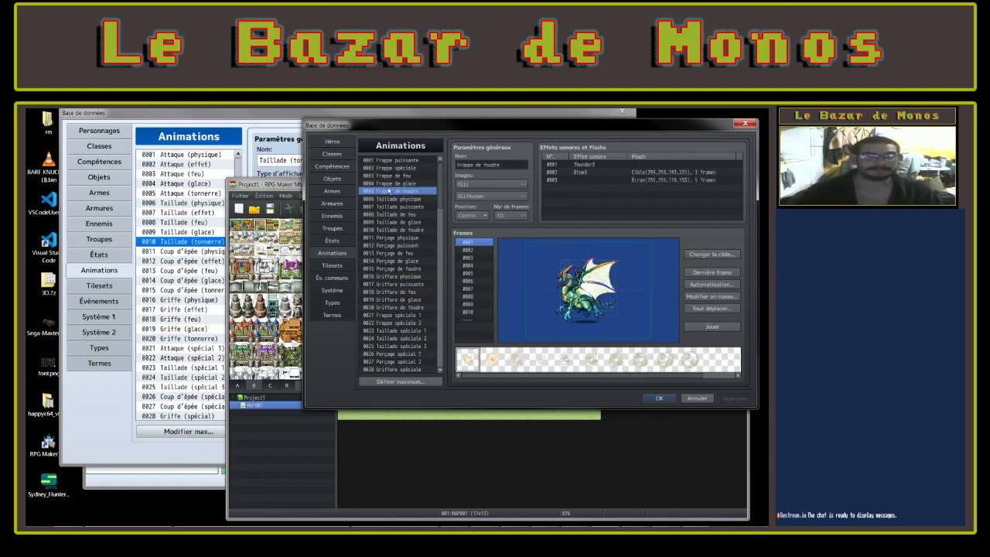
pyautogui.click(413, 261)
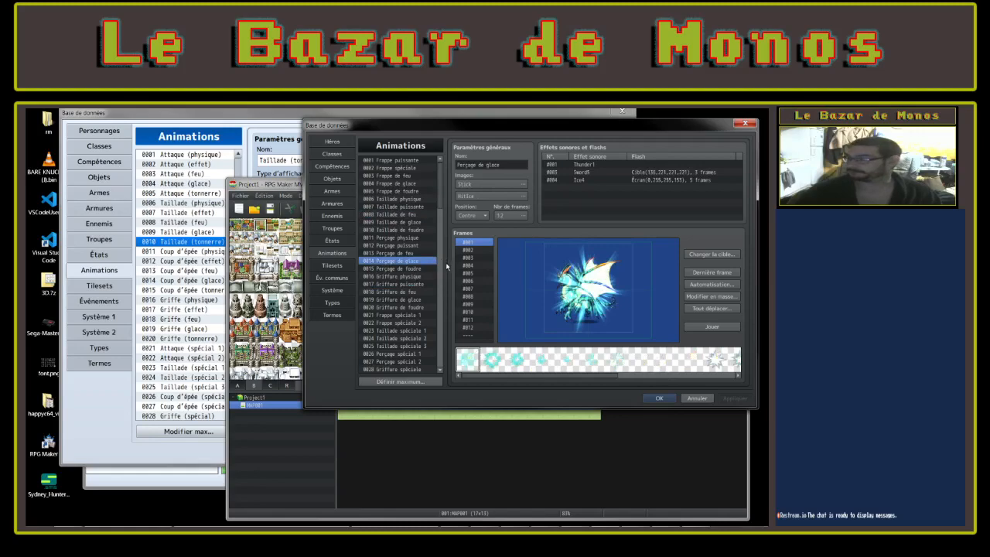
pyautogui.click(409, 308)
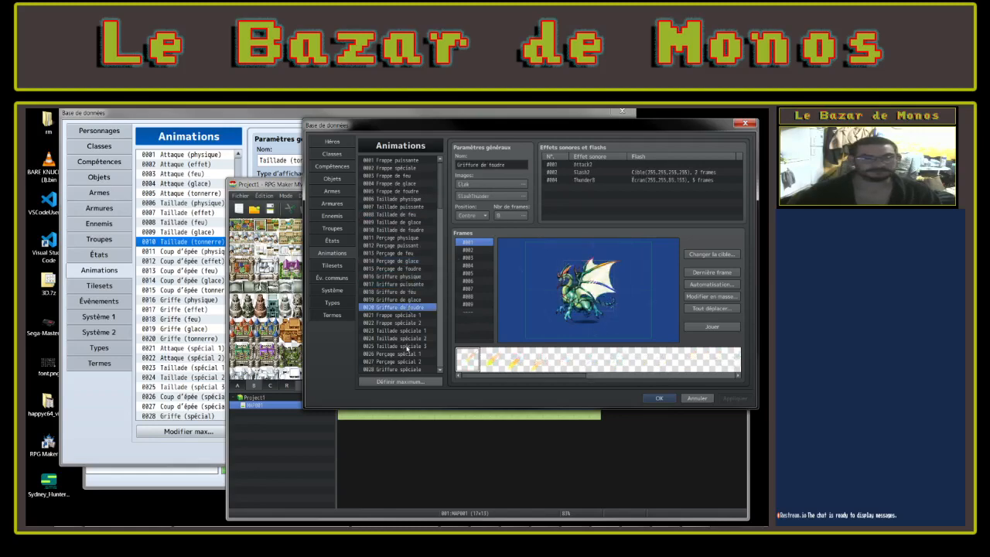
pyautogui.click(408, 353)
# Return to the MZ database and preview particle effects for Taillade (tonnerre), including Powerup3, Powerup2, Powerup1 and SlashPhysical
pyautogui.click(287, 128)
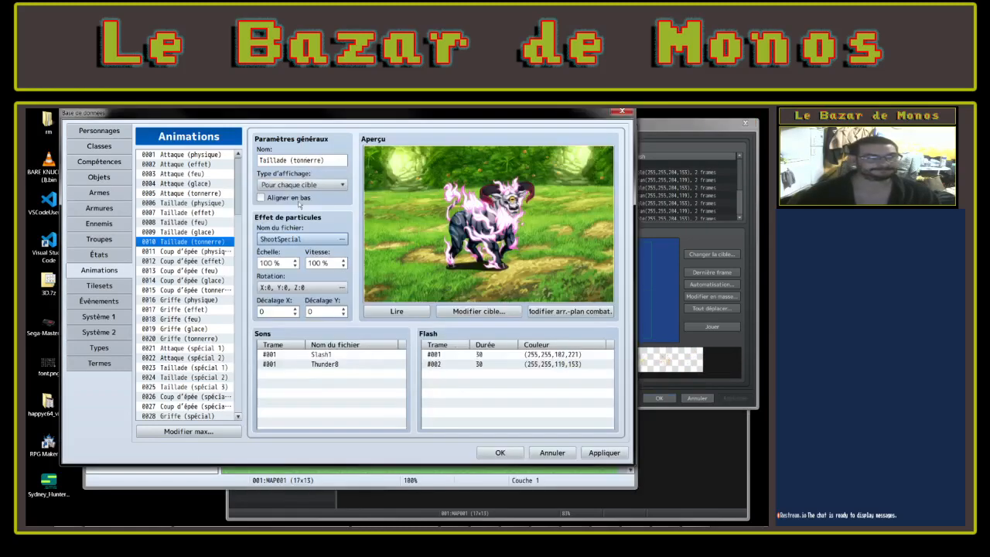
pyautogui.click(302, 239)
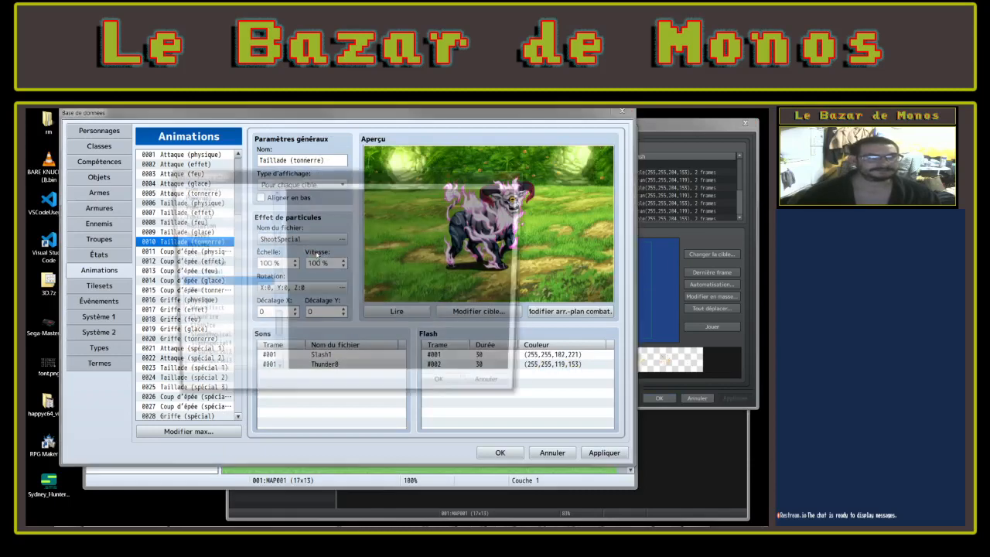
pyautogui.click(220, 254)
pyautogui.click(209, 224)
pyautogui.click(204, 215)
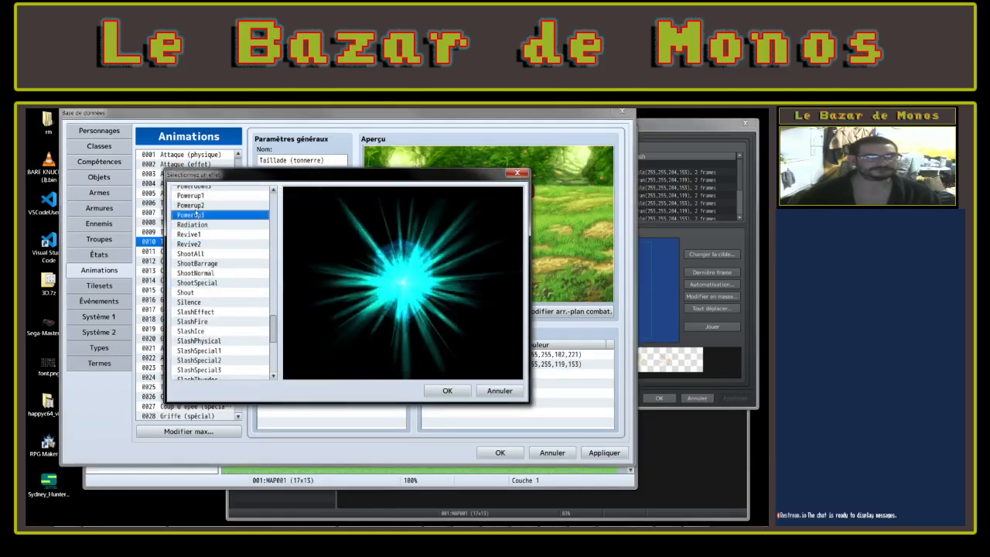
pyautogui.click(200, 206)
pyautogui.click(199, 198)
pyautogui.click(205, 303)
pyautogui.click(209, 341)
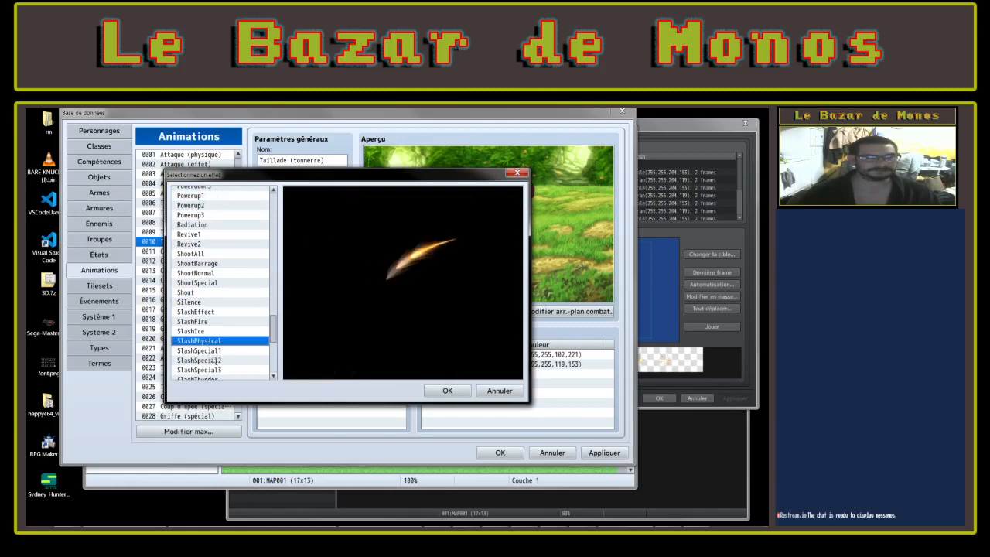
# Preview the SlashSpecial1 to SlashSpecial3 and ThunderAll2 effects, and assign ThunderAll3 as the particle effect of Taillade (tonnerre)
pyautogui.scroll(-2, 220, 352)
pyautogui.scroll(-1, 223, 349)
pyautogui.click(203, 283)
pyautogui.click(205, 293)
pyautogui.click(207, 303)
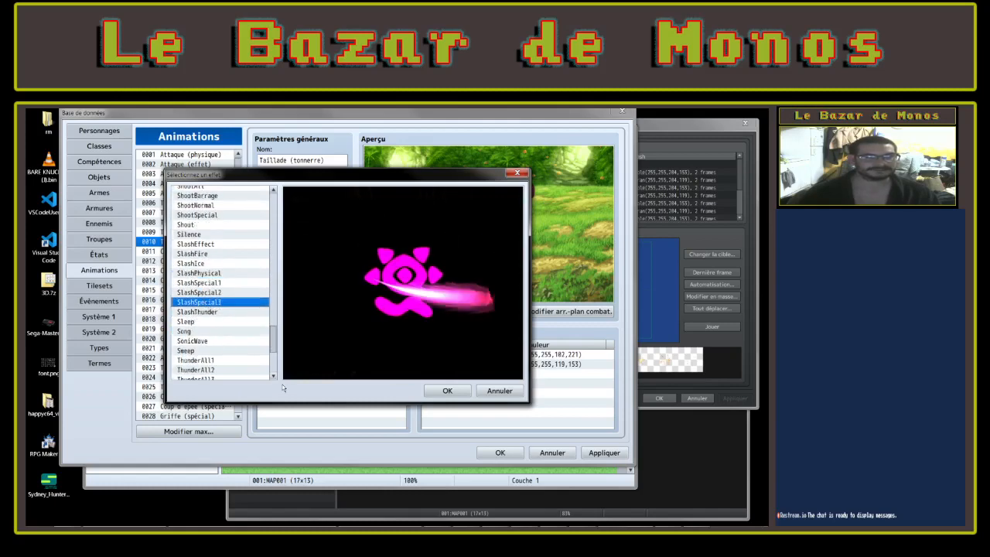
pyautogui.click(255, 377)
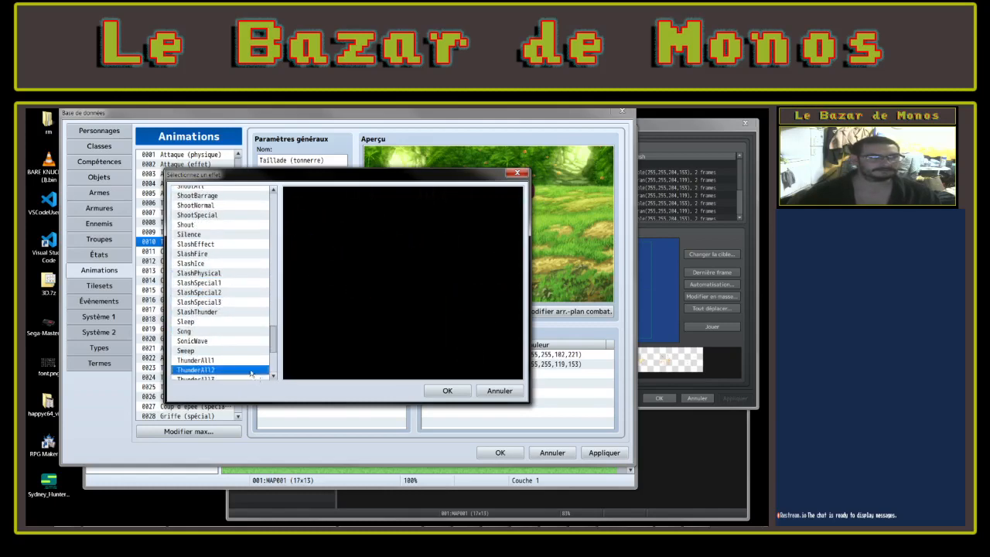
pyautogui.click(247, 331)
pyautogui.scroll(-2, 233, 330)
pyautogui.click(228, 322)
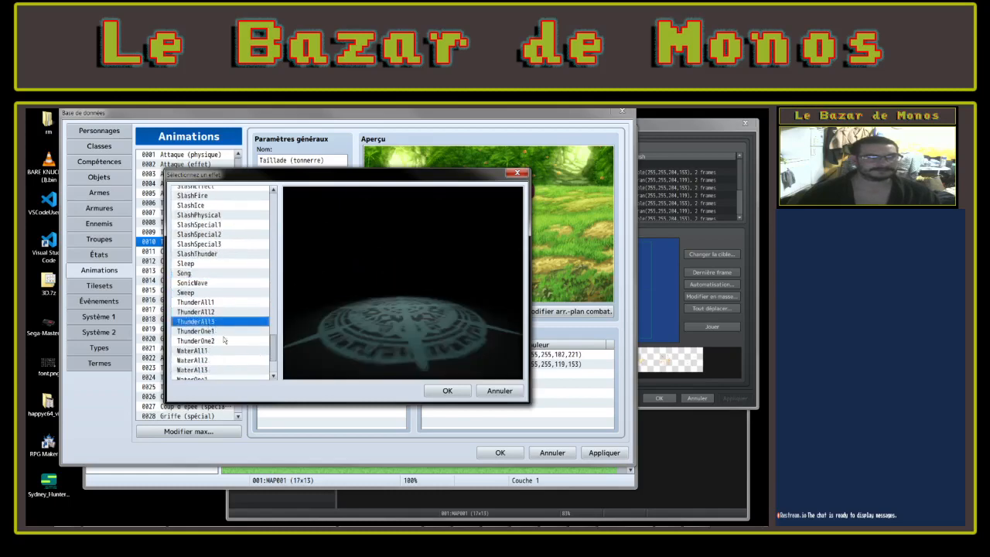
pyautogui.click(447, 390)
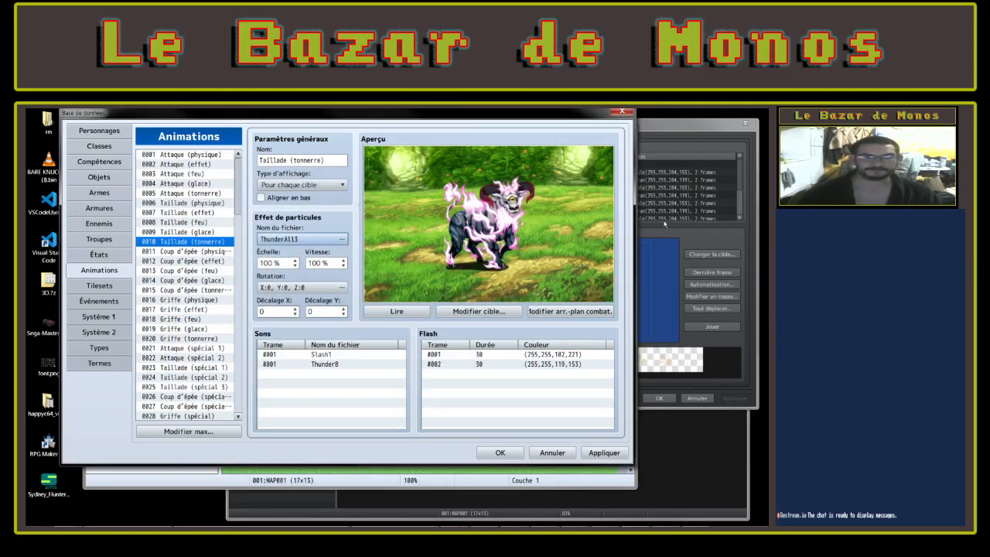
# Play the Taillade (tonnerre) animation and view the target image choices without changing the Hi_monster target
pyautogui.click(410, 315)
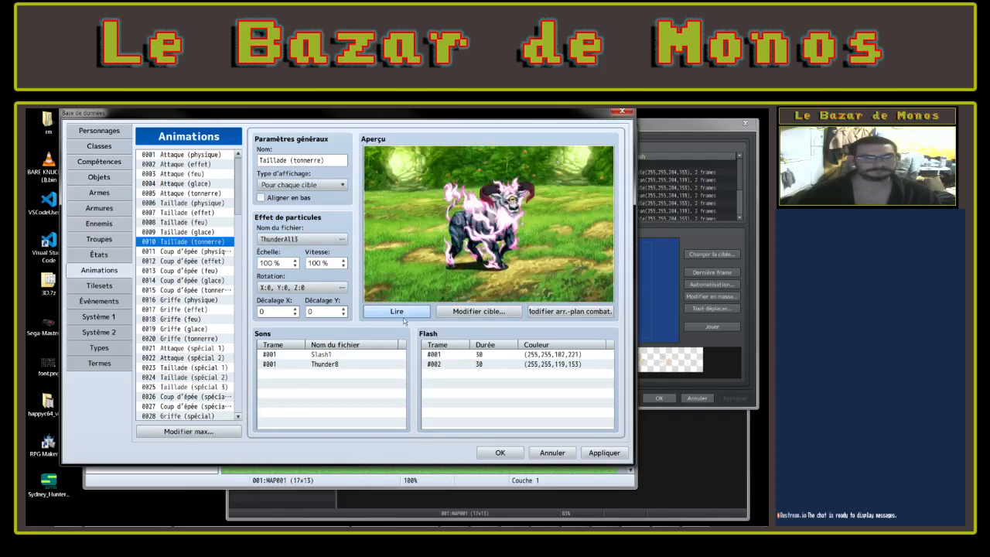
pyautogui.click(399, 314)
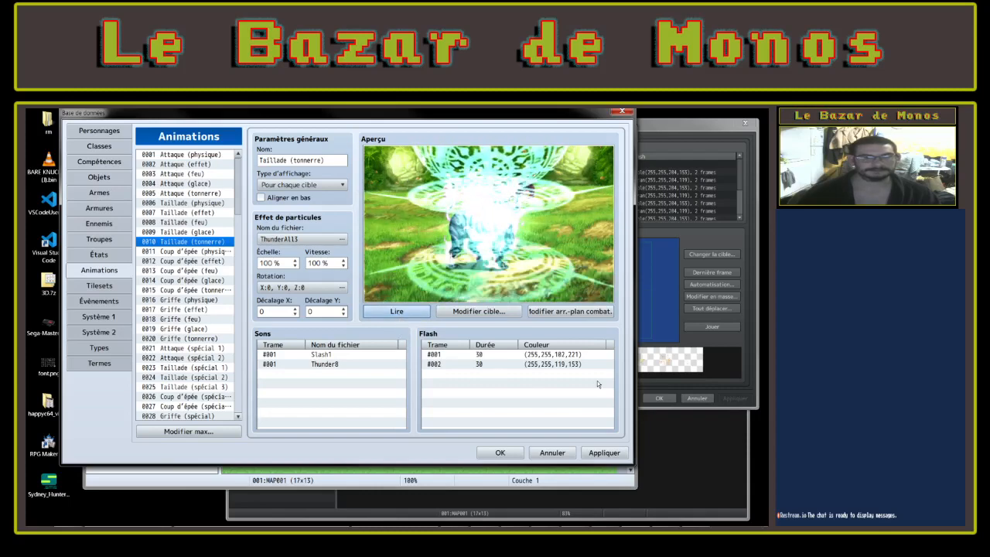
pyautogui.click(492, 313)
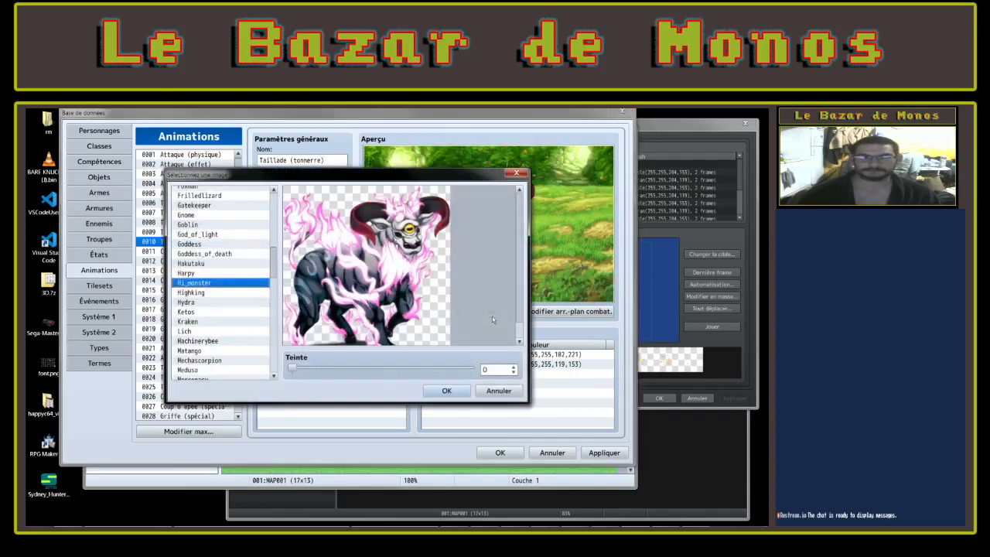
pyautogui.click(503, 390)
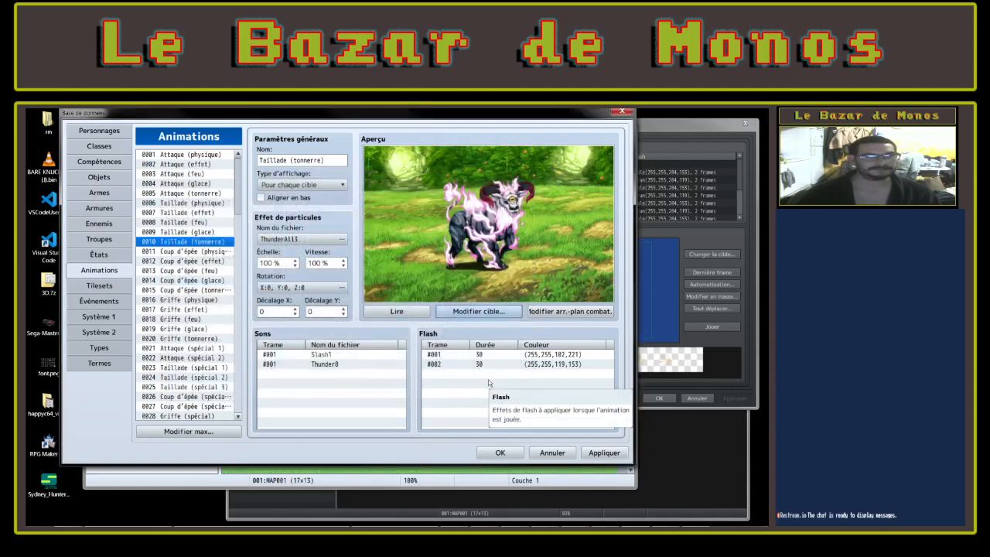
# Set the particle effect's rotation to X 5, Y 5 and Z 7 and play the Taillade (tonnerre) animation
pyautogui.click(341, 288)
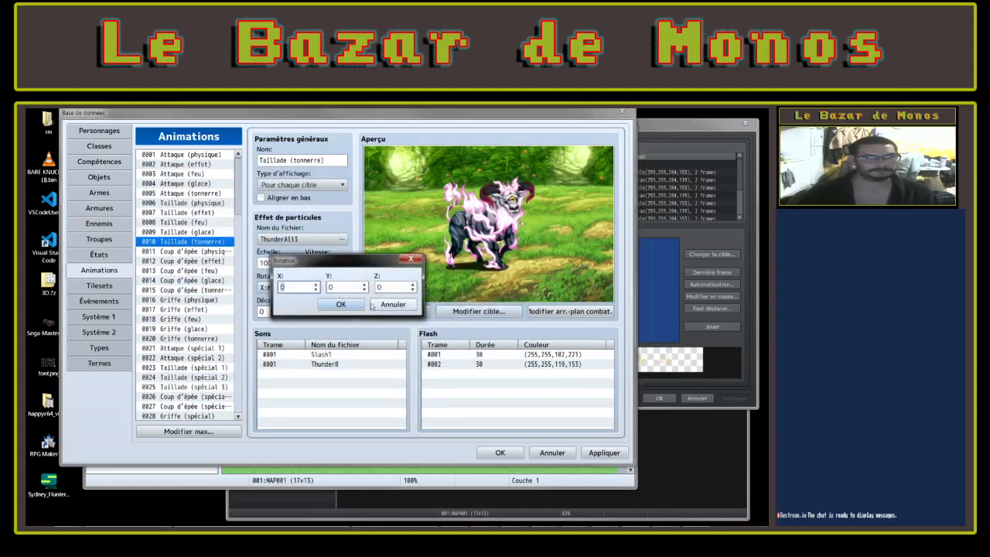
pyautogui.click(317, 284)
pyautogui.click(317, 284)
pyautogui.click(365, 285)
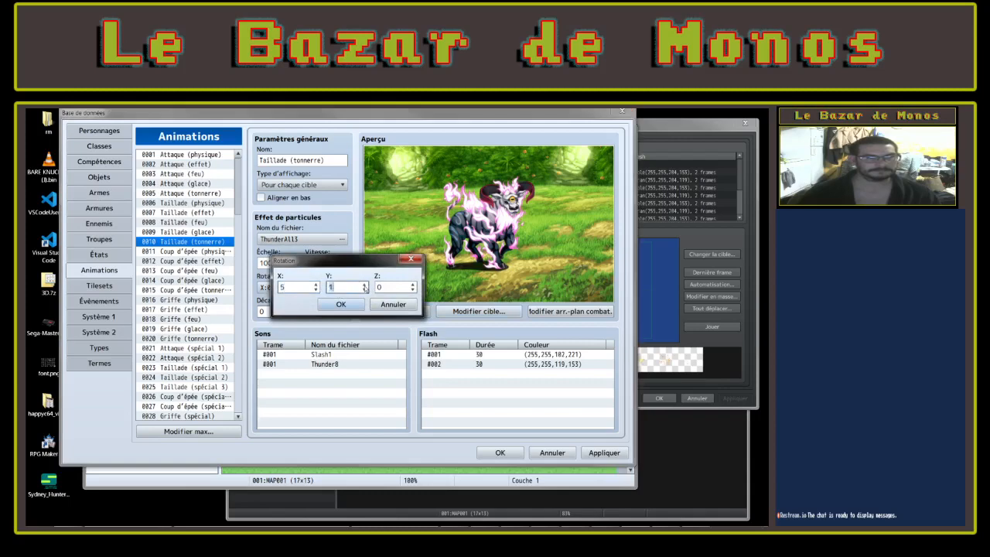
pyautogui.click(413, 284)
pyautogui.click(413, 285)
pyautogui.click(414, 285)
pyautogui.click(413, 285)
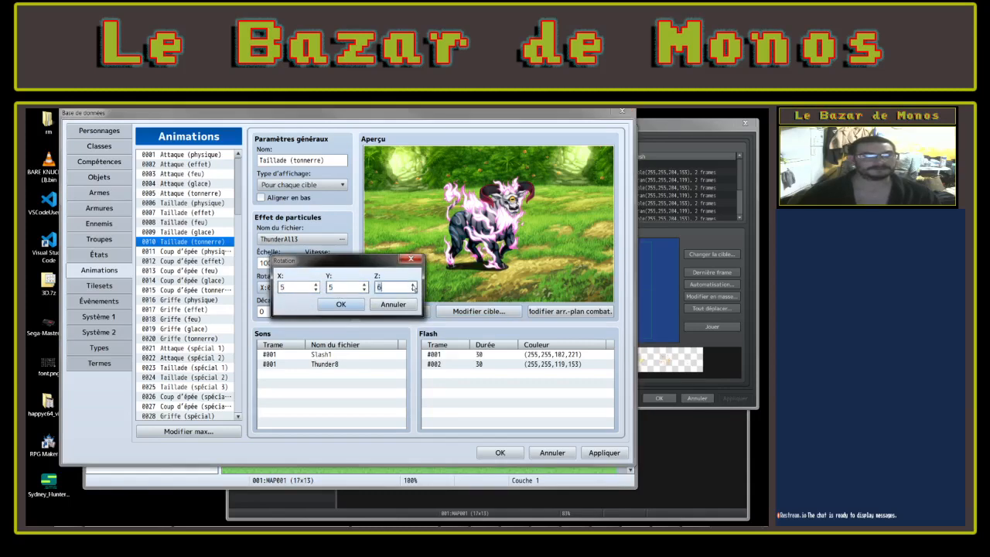
pyautogui.click(413, 284)
pyautogui.click(341, 304)
pyautogui.click(417, 313)
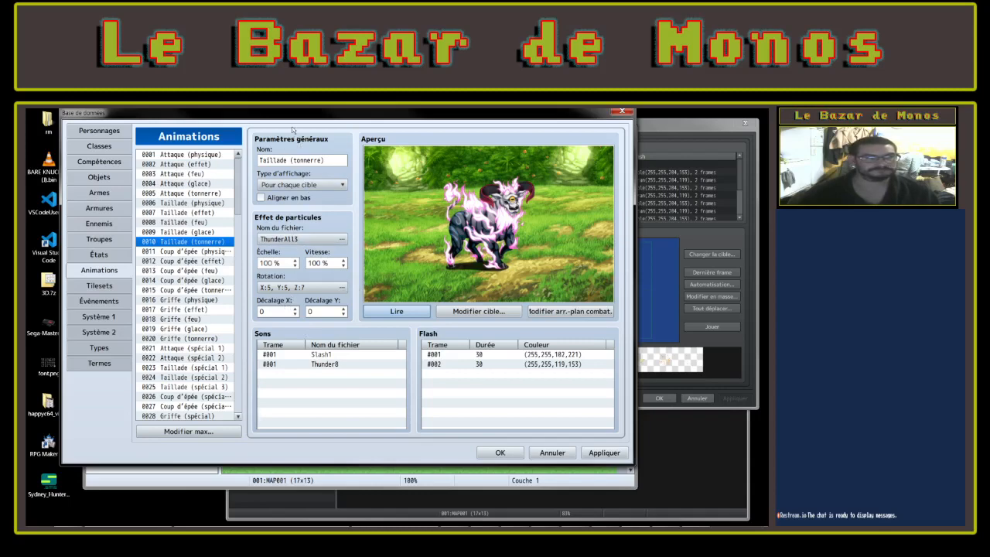
# Show the display type options and browse MZ's animations, including Coup d'épée (glace), Griffe (physique) and Taillade (spécial 2)
pyautogui.click(294, 185)
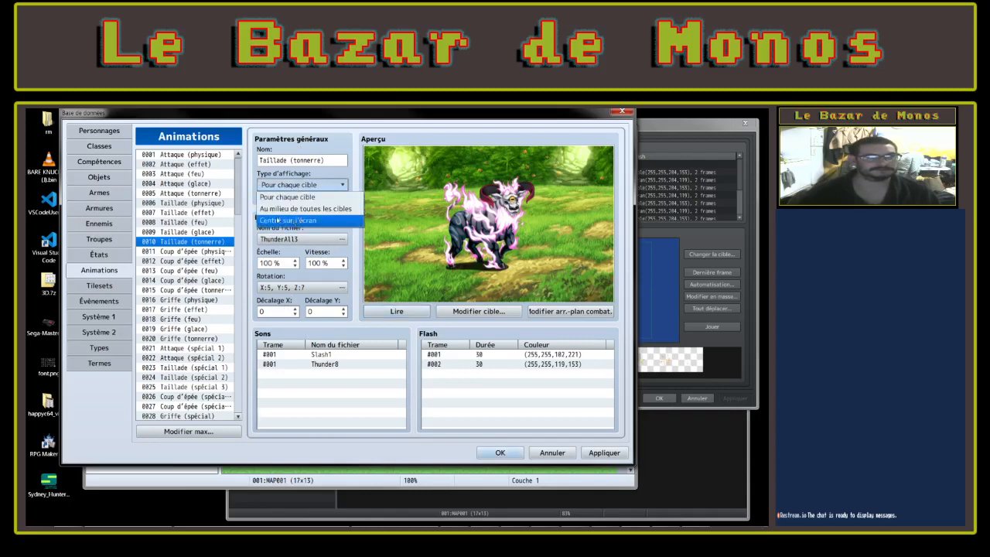
pyautogui.click(188, 283)
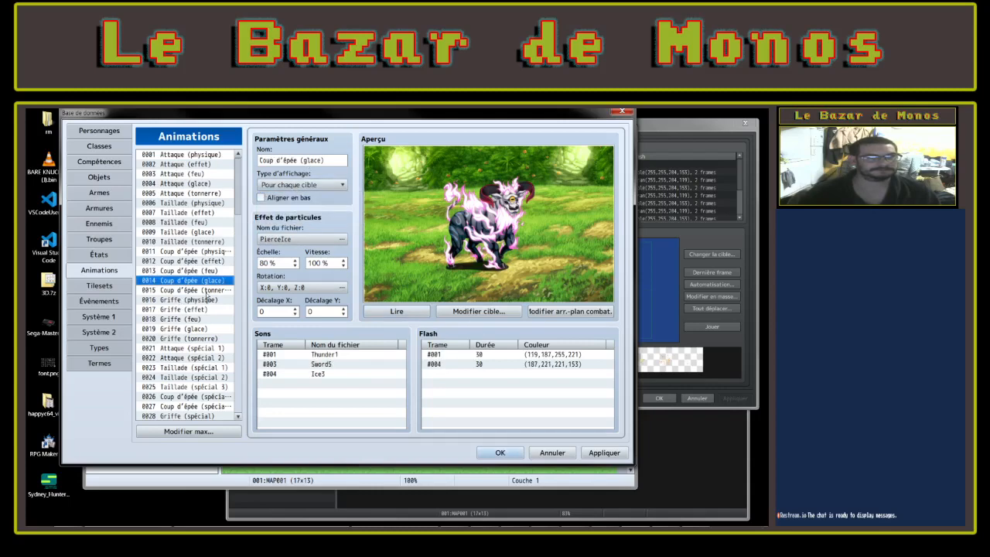
pyautogui.click(196, 272)
pyautogui.click(202, 349)
pyautogui.click(200, 319)
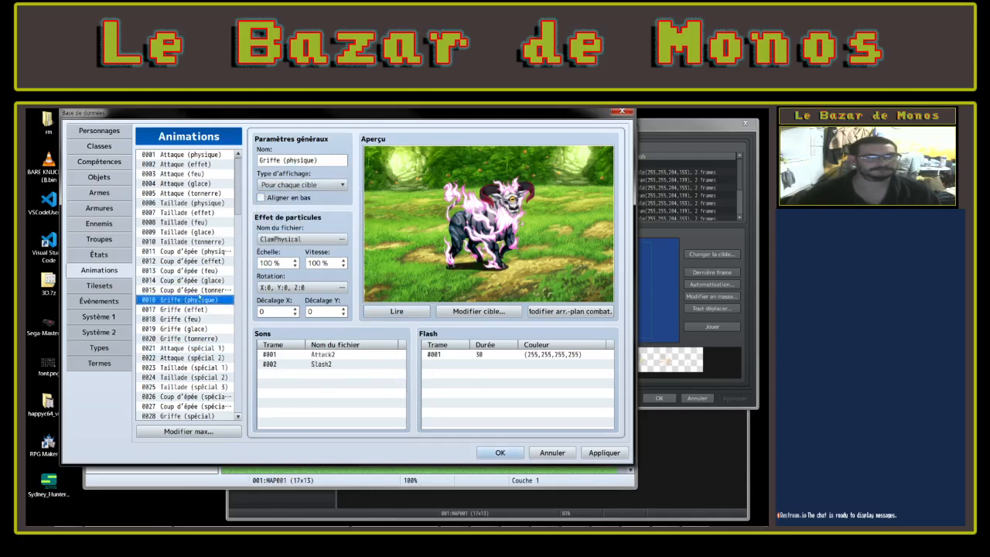
pyautogui.click(200, 290)
pyautogui.click(198, 271)
pyautogui.click(200, 348)
pyautogui.click(203, 376)
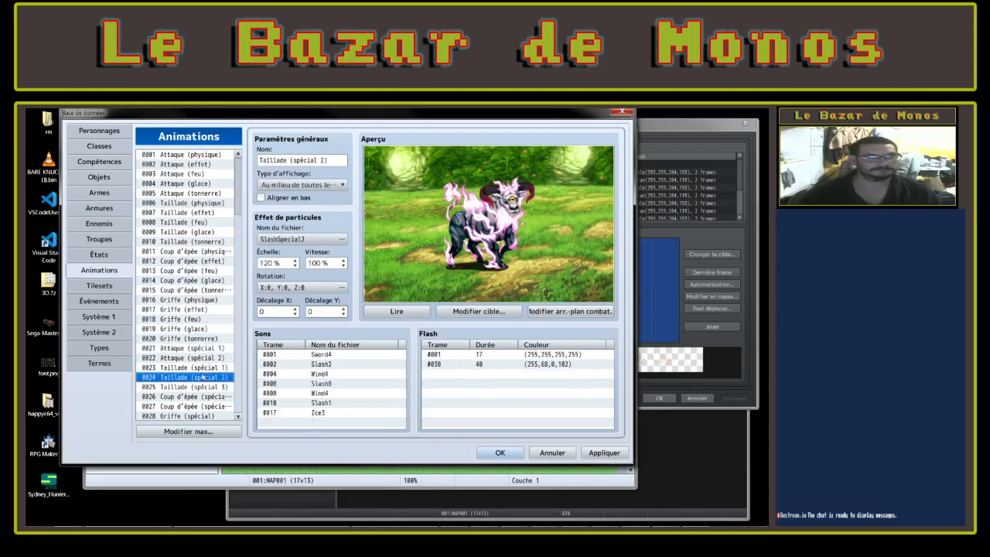
# Play Taillade (spécial 2), change the preview target to the Kraken image and play the animation again
pyautogui.click(410, 312)
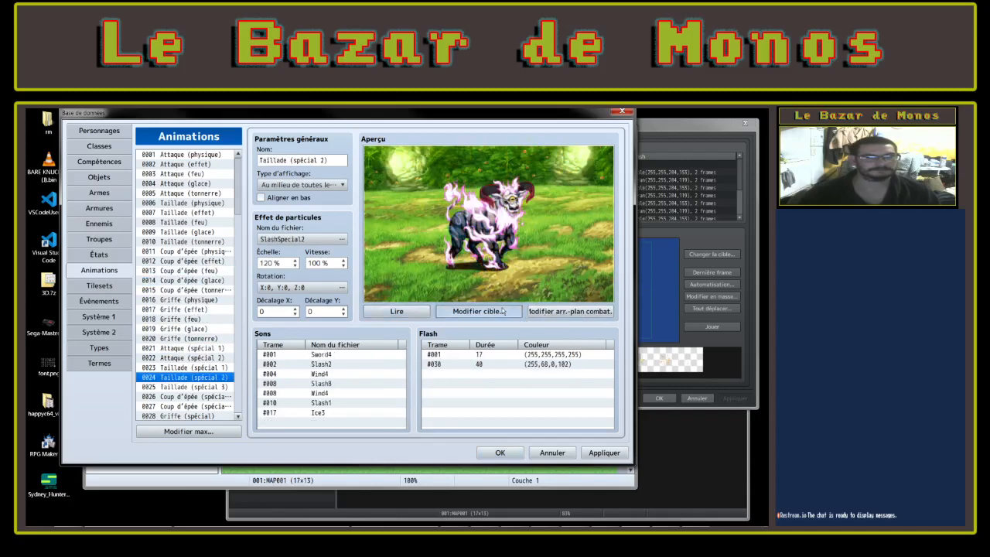
pyautogui.click(476, 311)
pyautogui.click(253, 321)
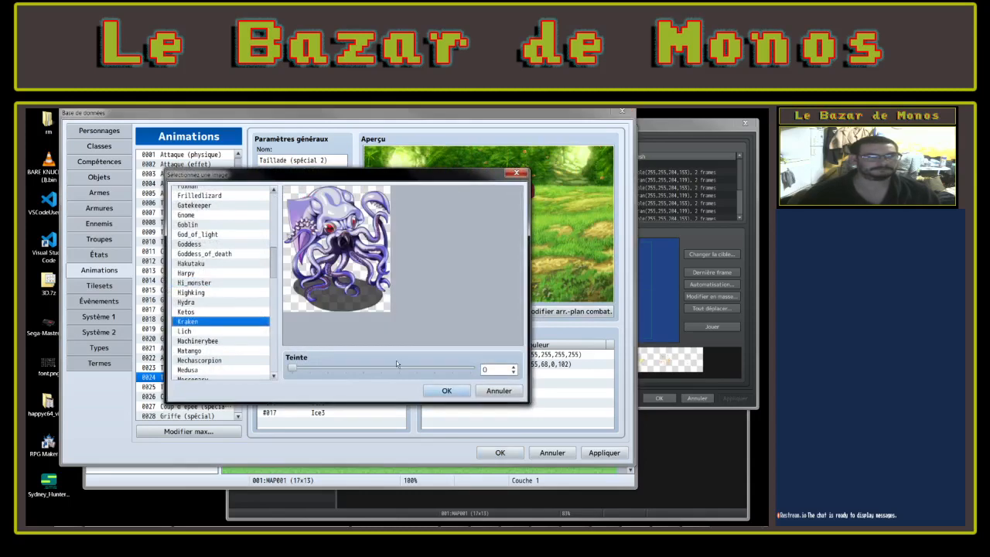
pyautogui.click(444, 394)
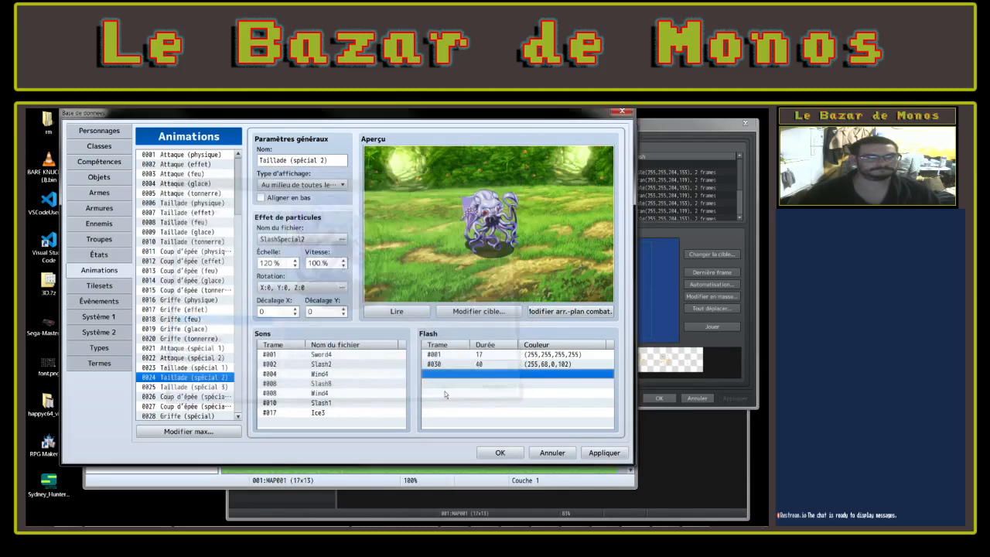
pyautogui.click(396, 310)
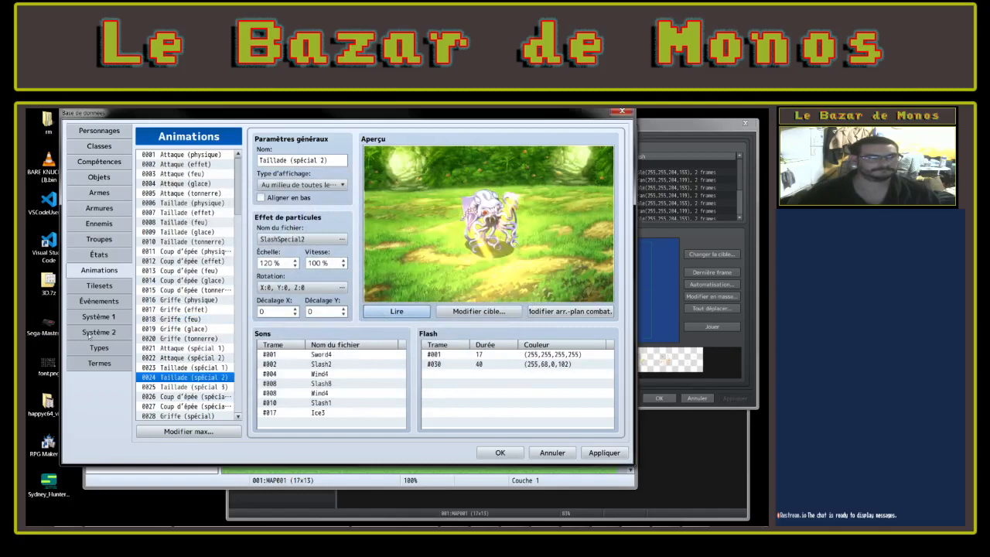
# Show the Tilesets page of the MZ database with the Carte du monde tileset
pyautogui.click(99, 286)
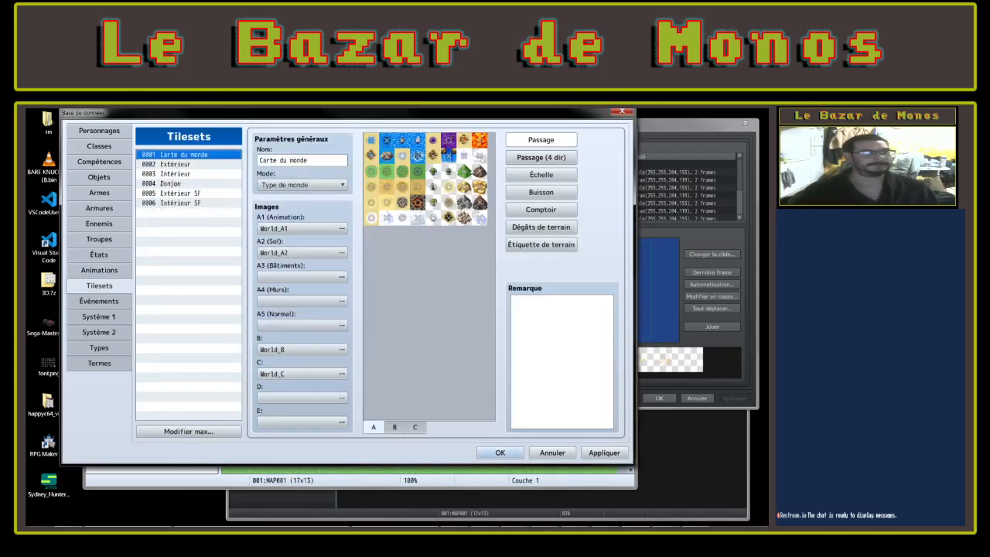
# Show the Tilesets page of the MV database and compare the Terrain tileset with MZ's Carte du monde tileset
pyautogui.click(720, 230)
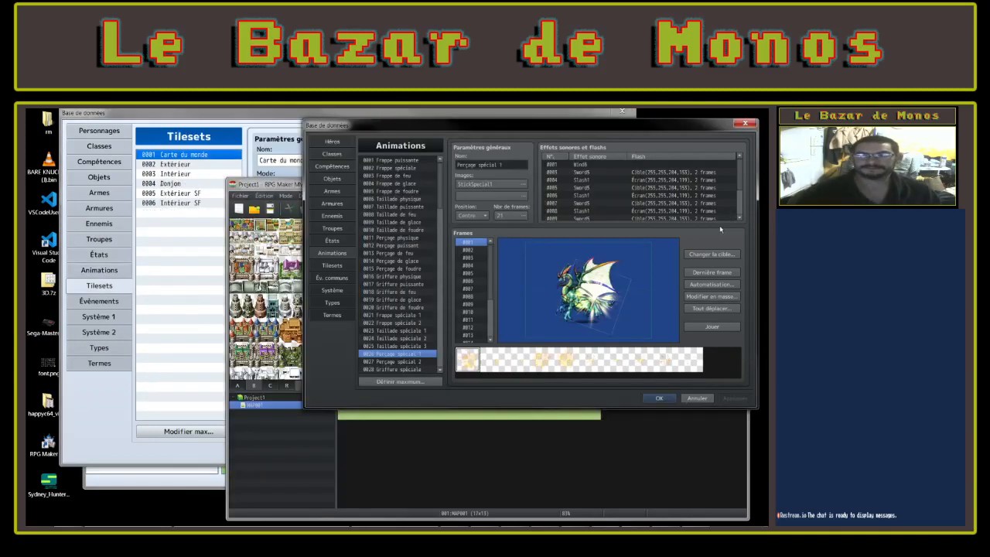
pyautogui.click(325, 267)
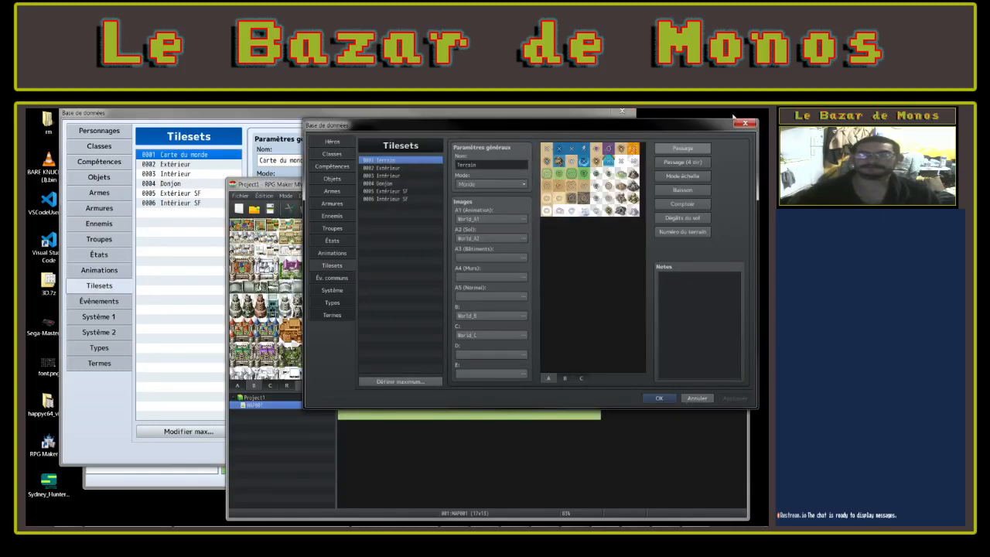
pyautogui.click(134, 111)
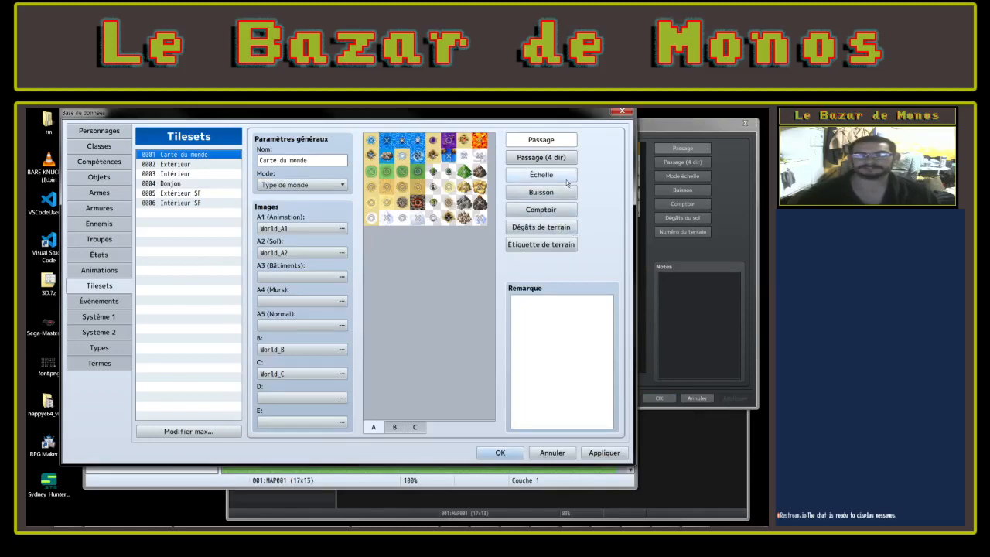
pyautogui.click(703, 322)
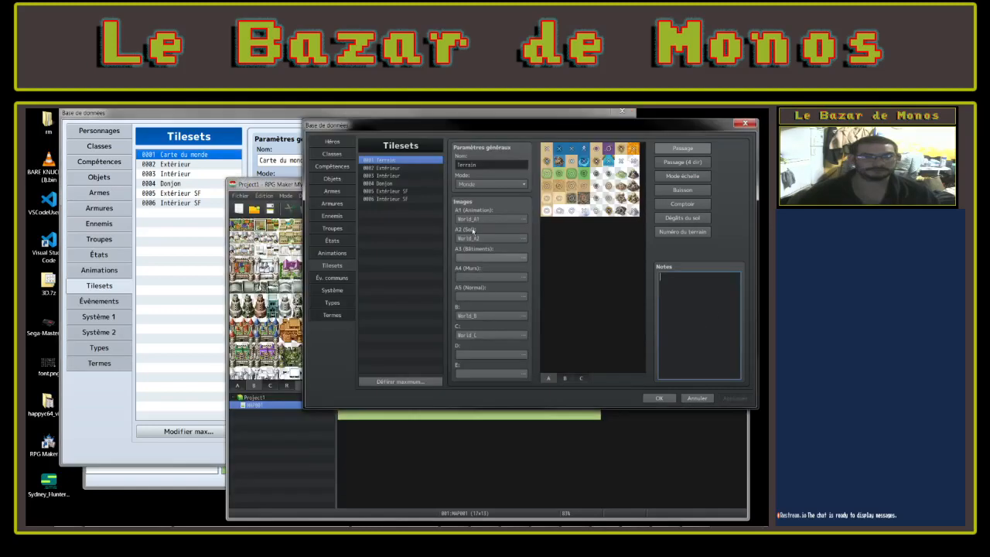
# Compare the context options for tileset entries in MV and MZ, checking MZ's Intérieur and Carte du monde tilesets
pyautogui.rightClick(376, 161)
pyautogui.click(200, 229)
pyautogui.click(191, 175)
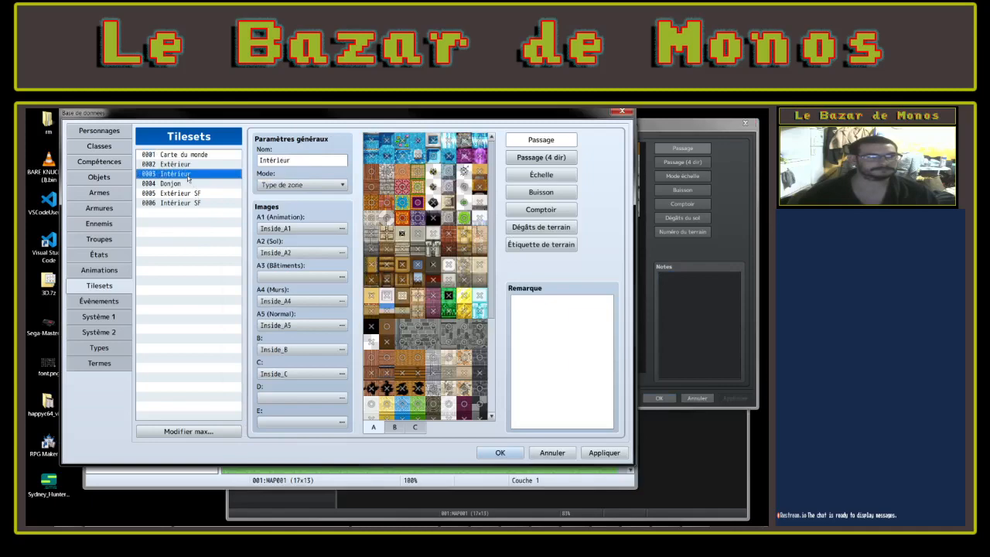
pyautogui.rightClick(190, 176)
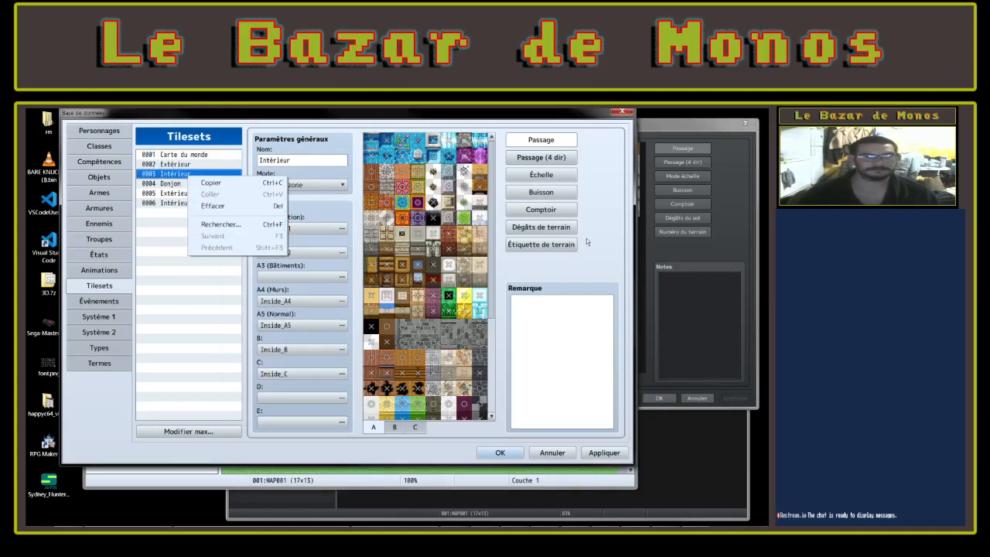
pyautogui.click(176, 157)
pyautogui.rightClick(176, 158)
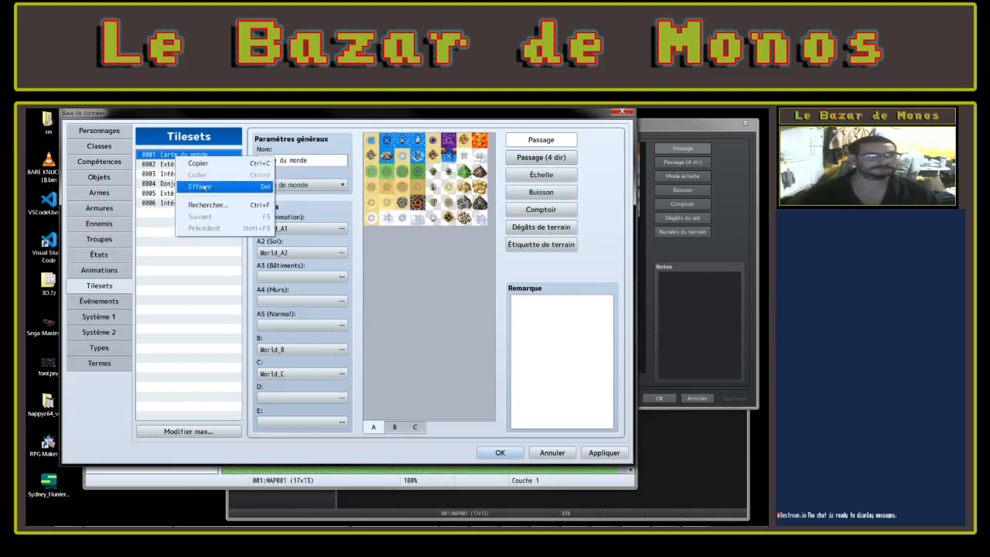
pyautogui.click(185, 361)
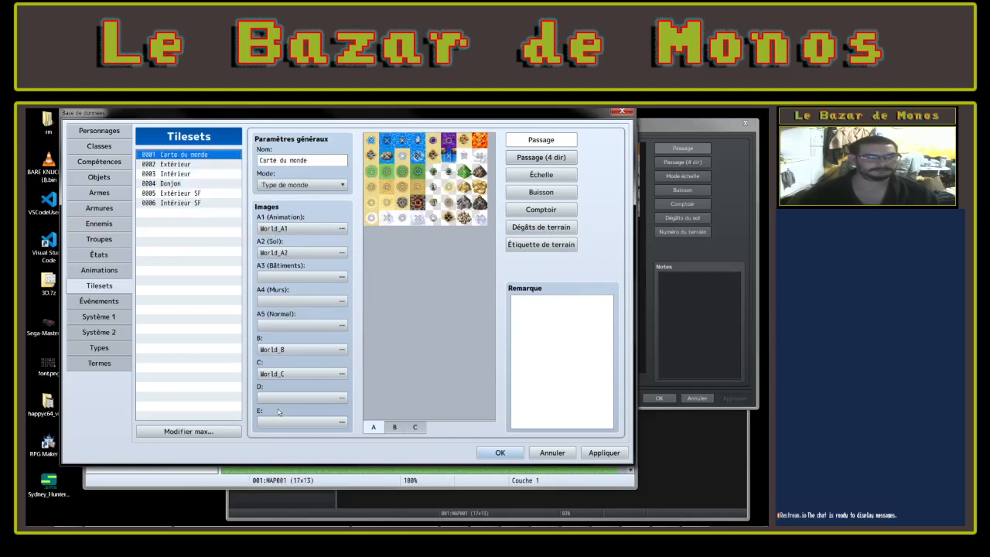
# Show the B tiles of MZ's Carte du monde tileset and open the setting for the maximum number of tilesets
pyautogui.click(395, 428)
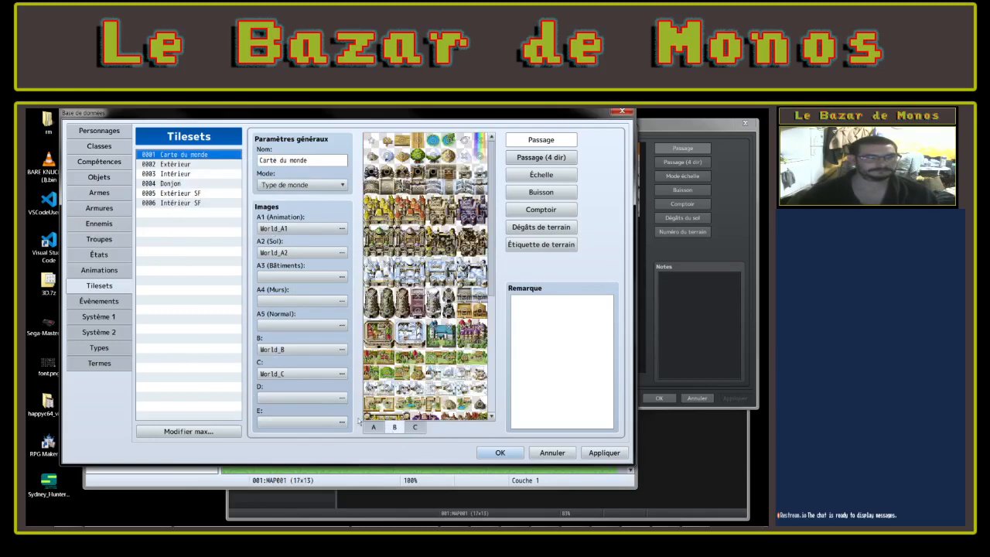
pyautogui.click(206, 432)
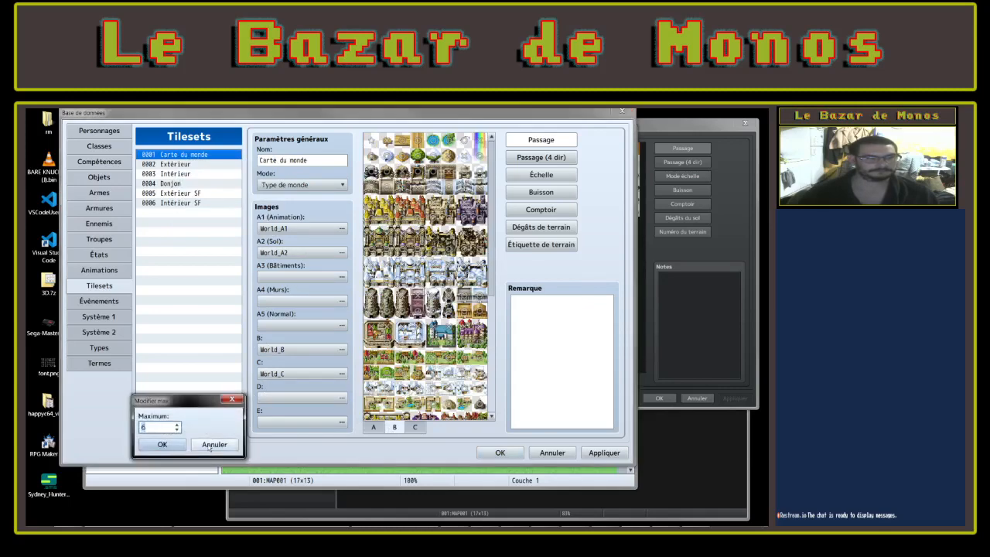
# Cancel the tileset maximum change and inspect the Intérieur tileset and its available commands in the RPG Maker MV database
pyautogui.click(214, 443)
pyautogui.click(700, 354)
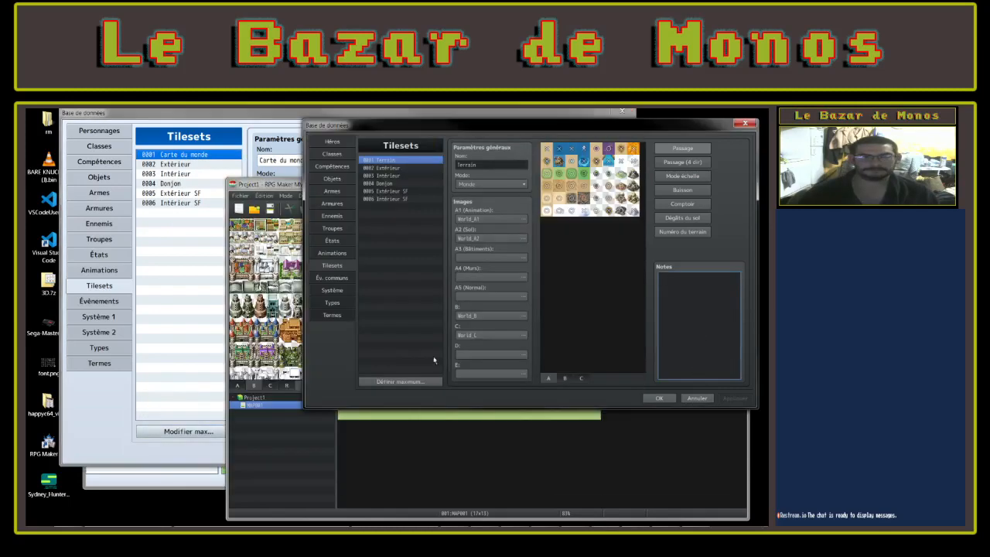
pyautogui.click(402, 200)
pyautogui.click(387, 178)
pyautogui.rightClick(386, 178)
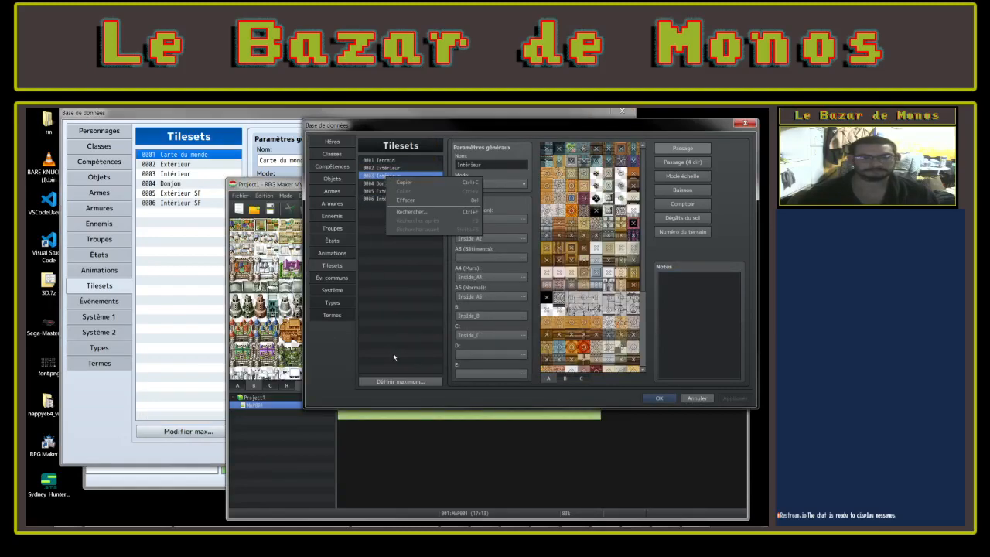
pyautogui.click(164, 258)
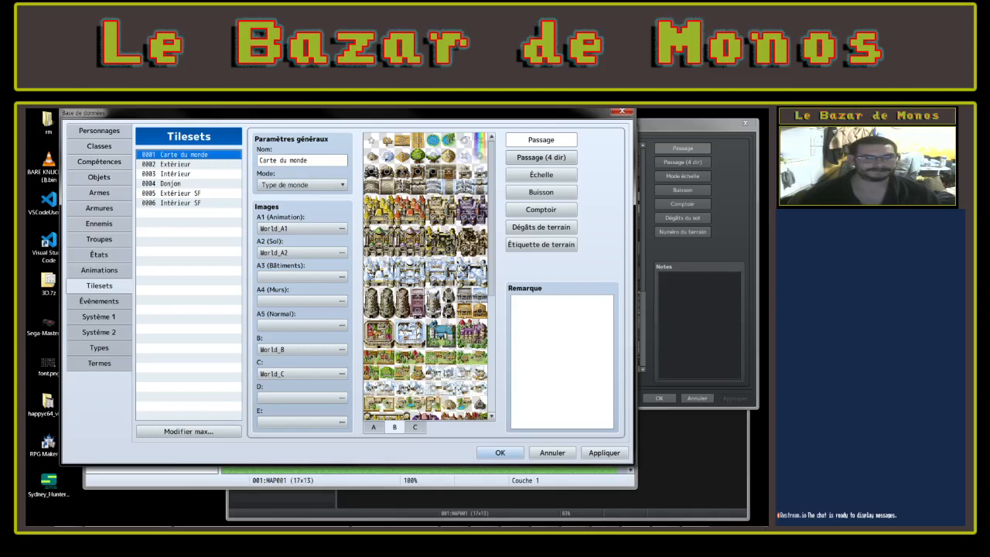
# Compare the common events settings in the RPG Maker MZ and RPG Maker MV databases
pyautogui.scroll(-3, 448, 374)
pyautogui.click(99, 300)
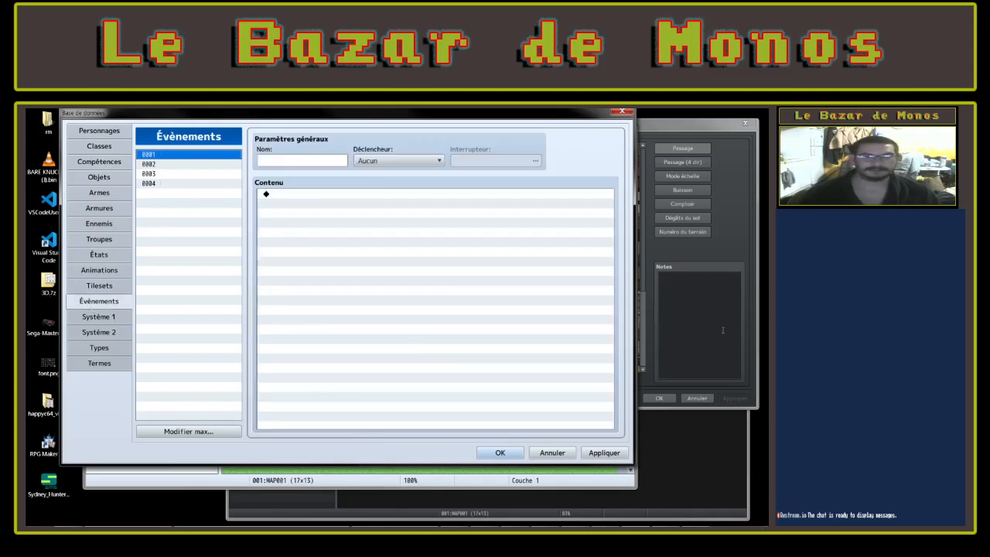
pyautogui.click(704, 330)
pyautogui.click(332, 278)
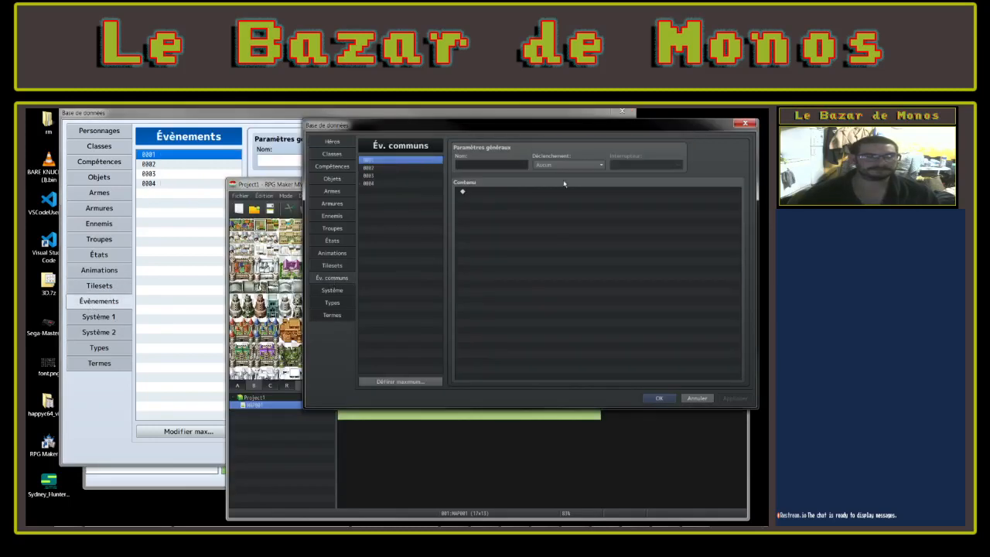
pyautogui.click(184, 231)
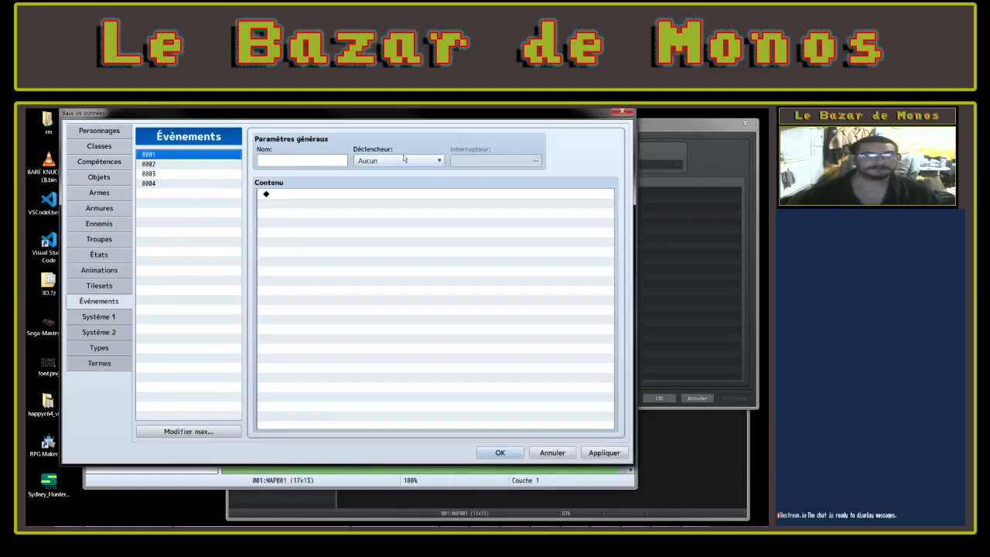
pyautogui.click(701, 263)
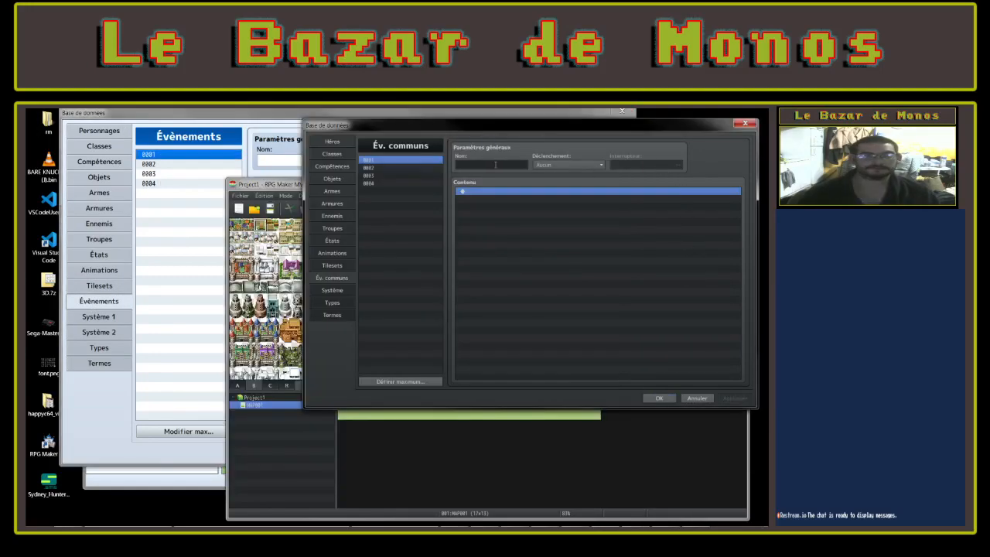
pyautogui.click(192, 199)
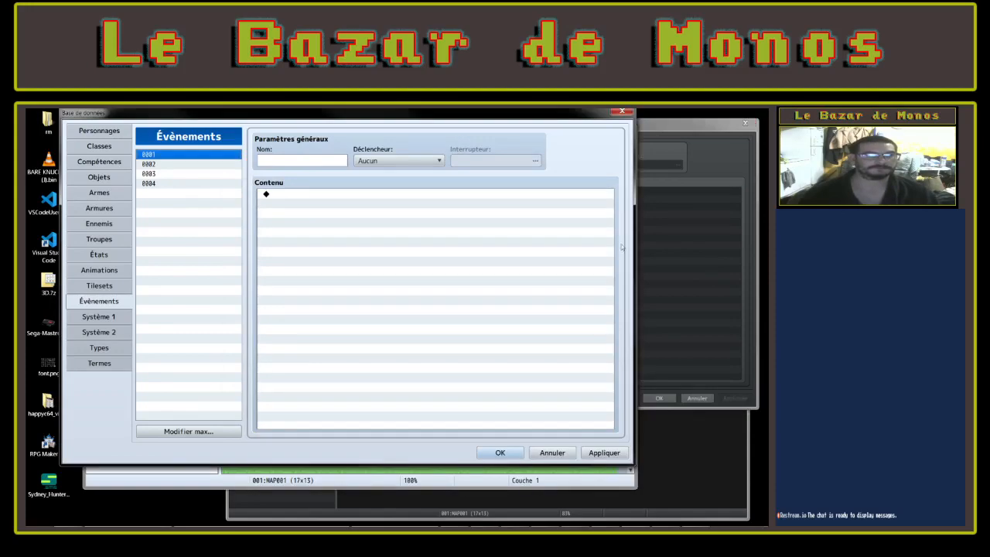
# Give common event 0001 an execution trigger in both databases, using Exécution automatique in MZ, and view MV's switch list
pyautogui.click(392, 161)
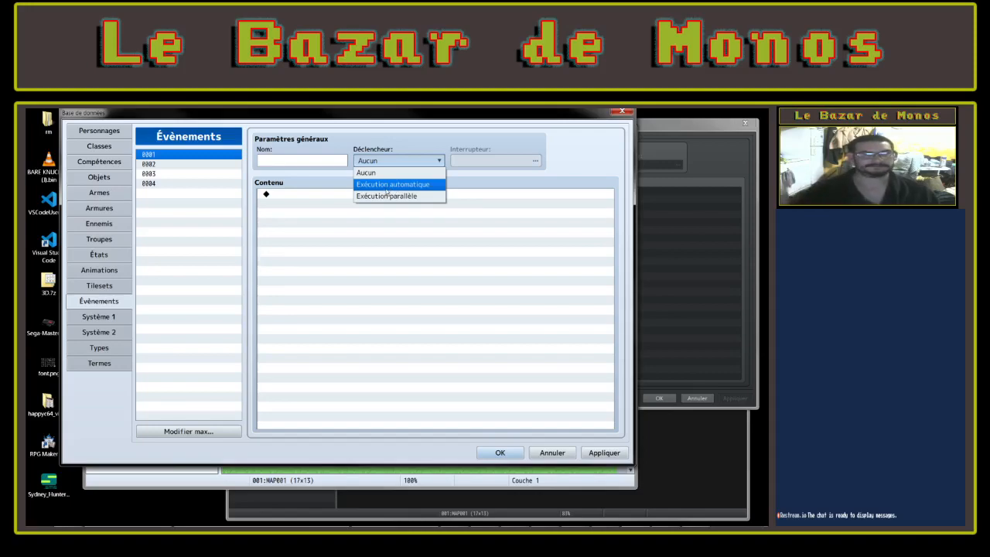
pyautogui.click(389, 184)
pyautogui.click(685, 222)
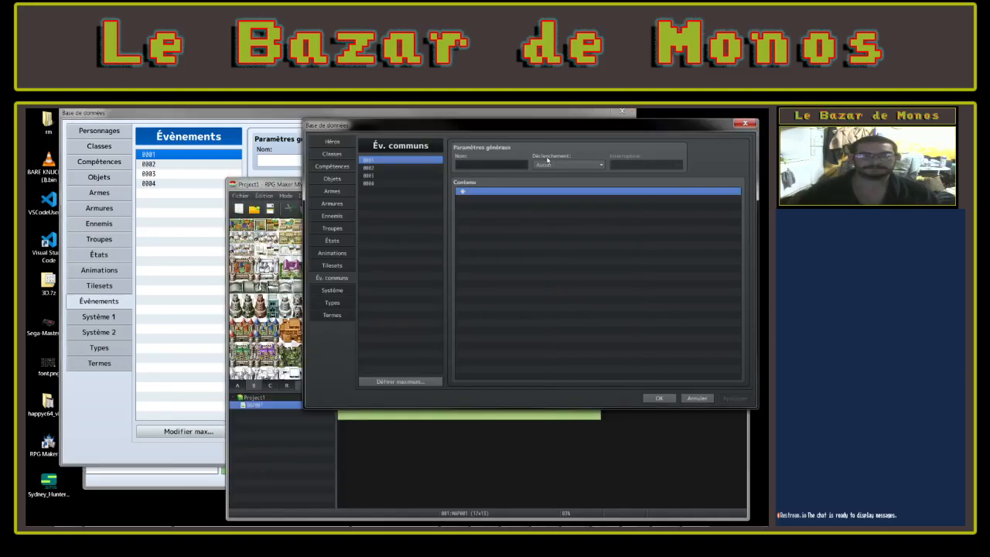
pyautogui.click(569, 165)
pyautogui.click(573, 184)
pyautogui.click(652, 165)
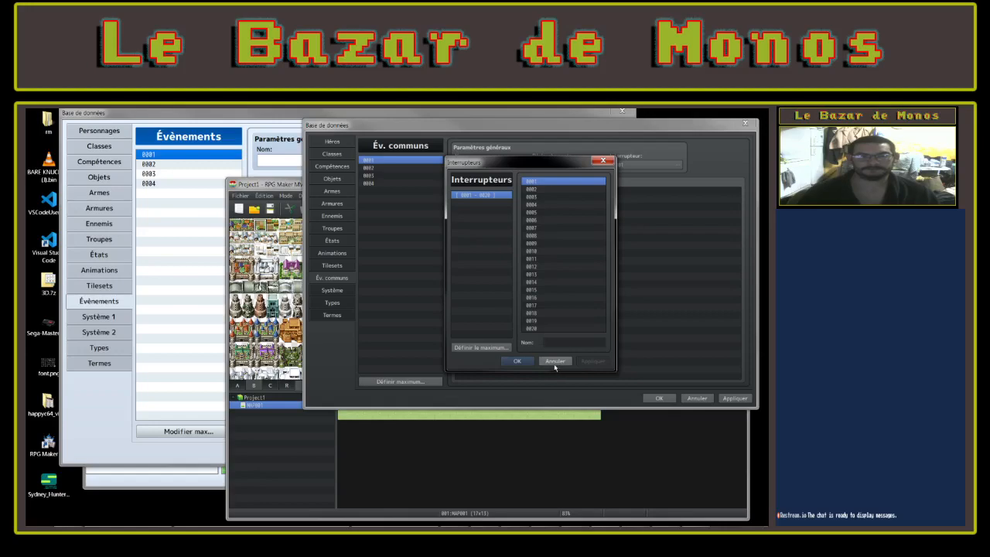
pyautogui.click(555, 362)
# Inspect the switch list for common event 0001 in the RPG Maker MZ database, leaving it without changing the switch
pyautogui.click(281, 111)
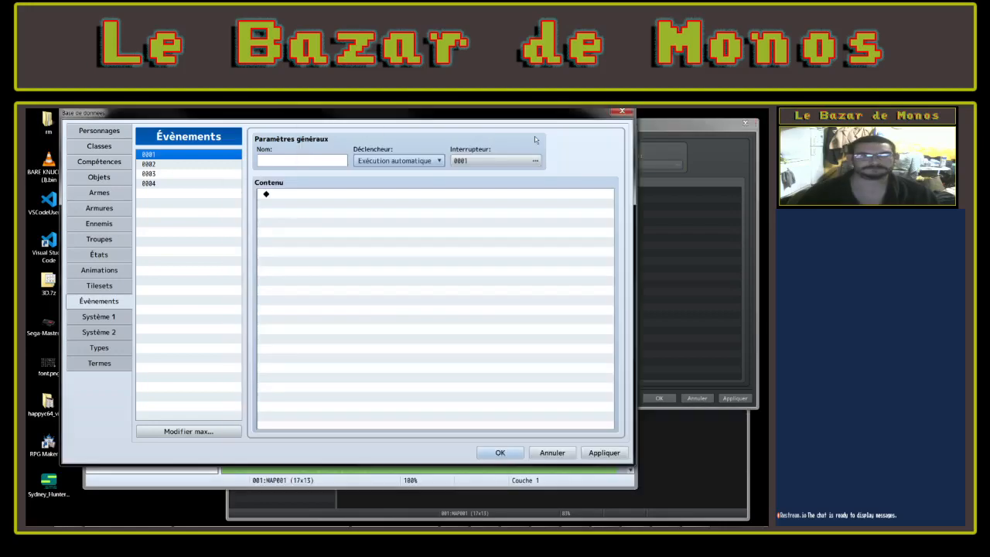
pyautogui.click(499, 161)
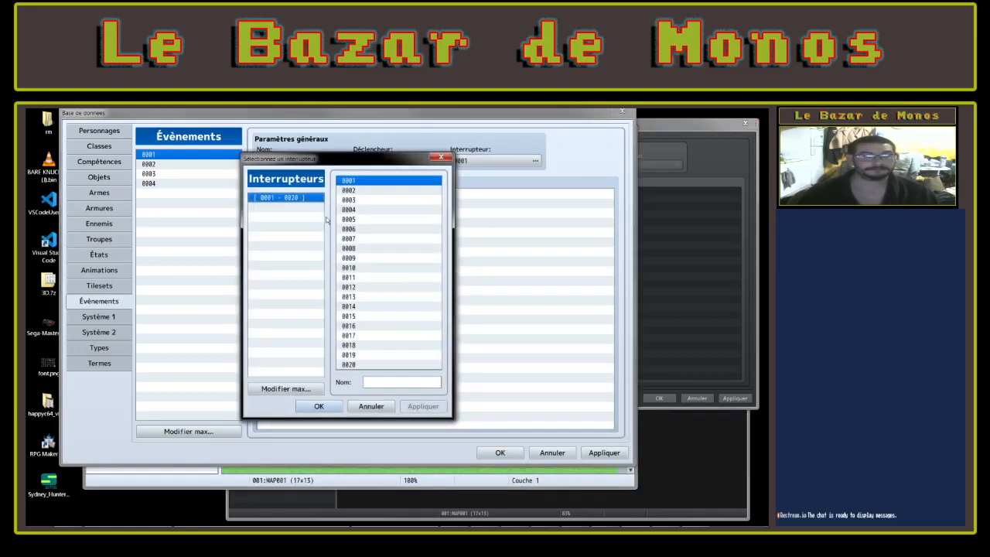
pyautogui.click(347, 191)
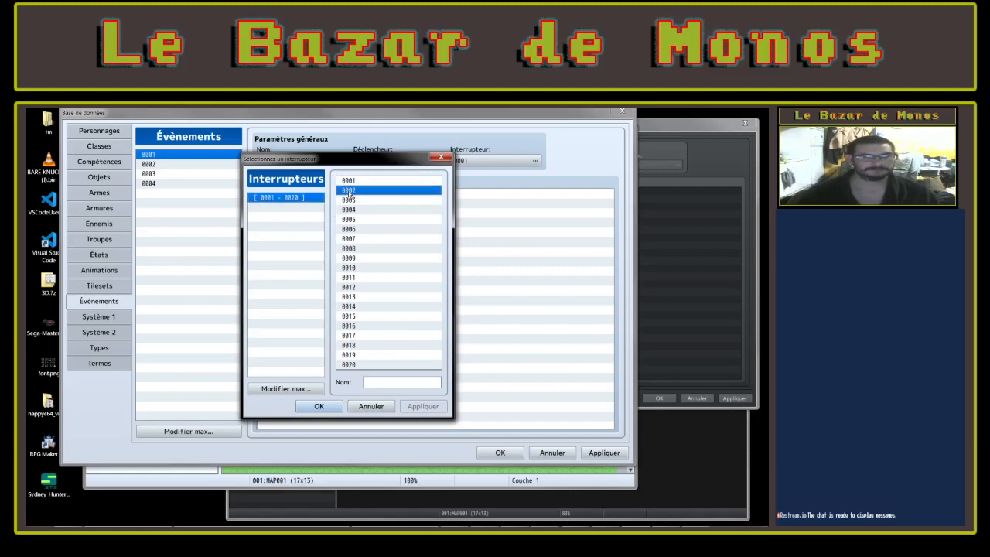
pyautogui.click(351, 182)
pyautogui.click(362, 408)
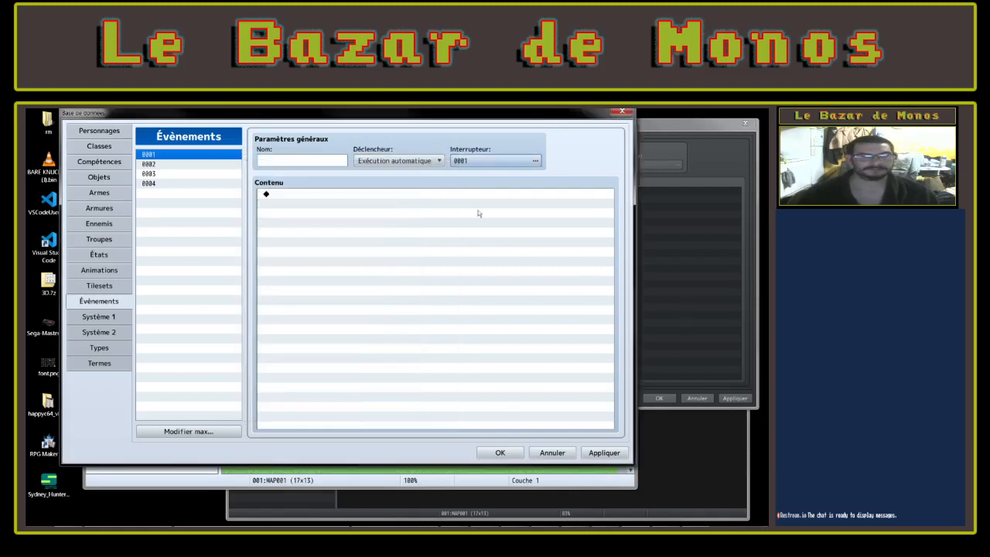
# Try the Exécution parallèle trigger on common event 0001, and reset its trigger to Aucun
pyautogui.click(418, 161)
pyautogui.click(411, 195)
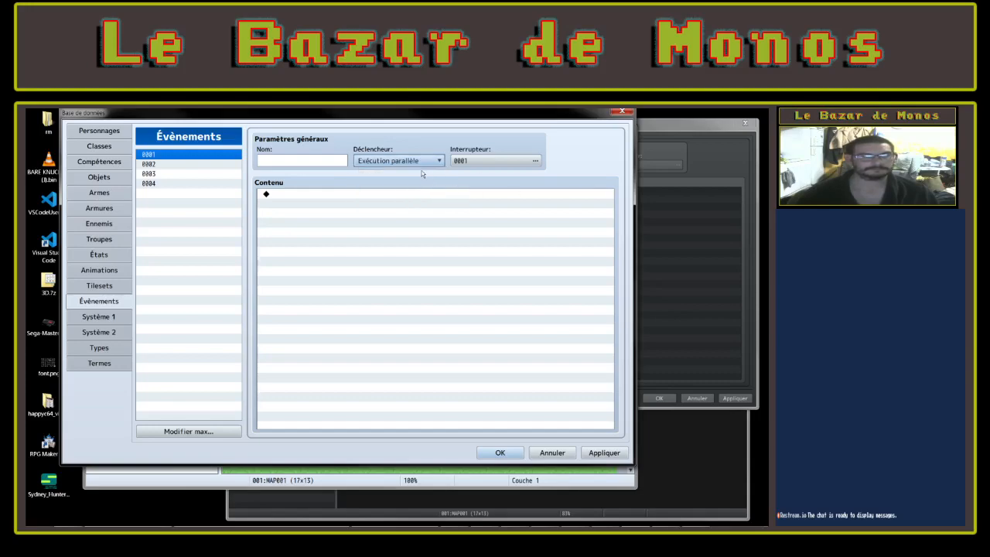
pyautogui.click(418, 160)
pyautogui.click(418, 170)
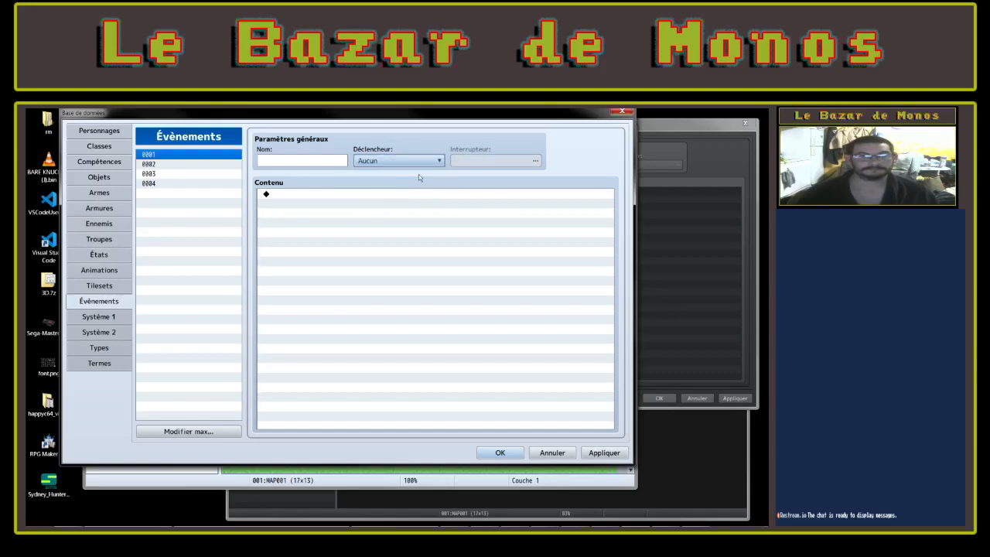
# Switch to RPG Maker 2000 and set the trigger of common event 0001 to Autorun in its database
pyautogui.moveTo(682, 525)
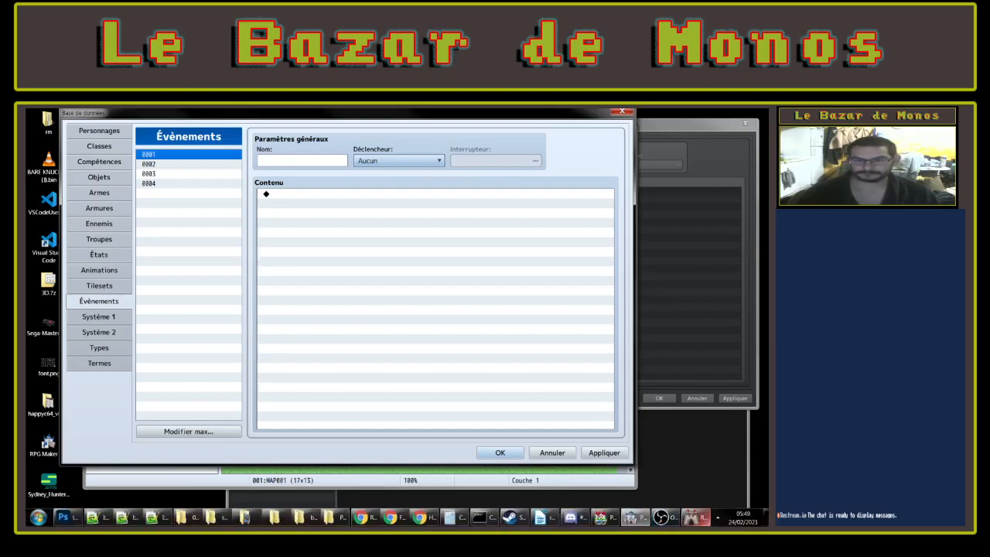
pyautogui.click(694, 516)
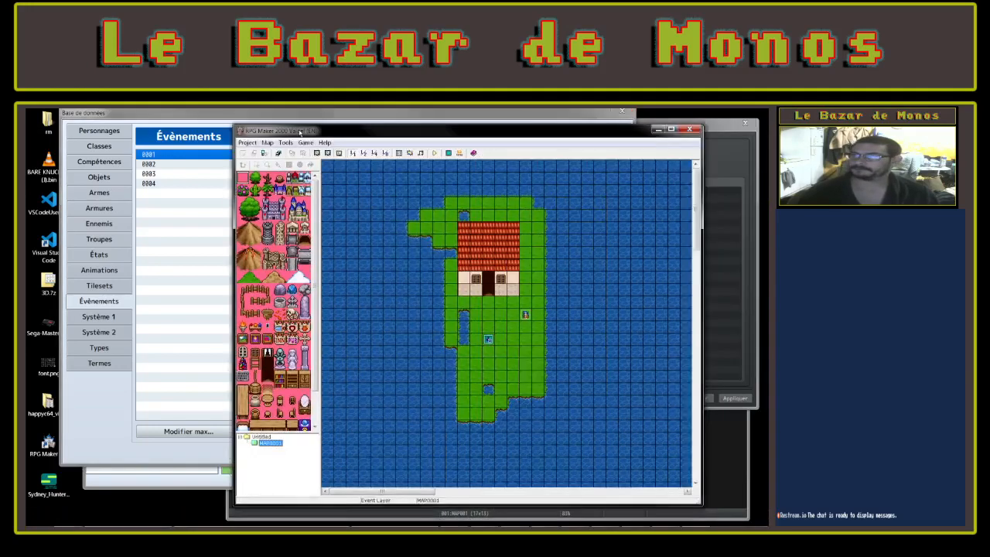
pyautogui.moveTo(300, 132); pyautogui.dragTo(192, 111)
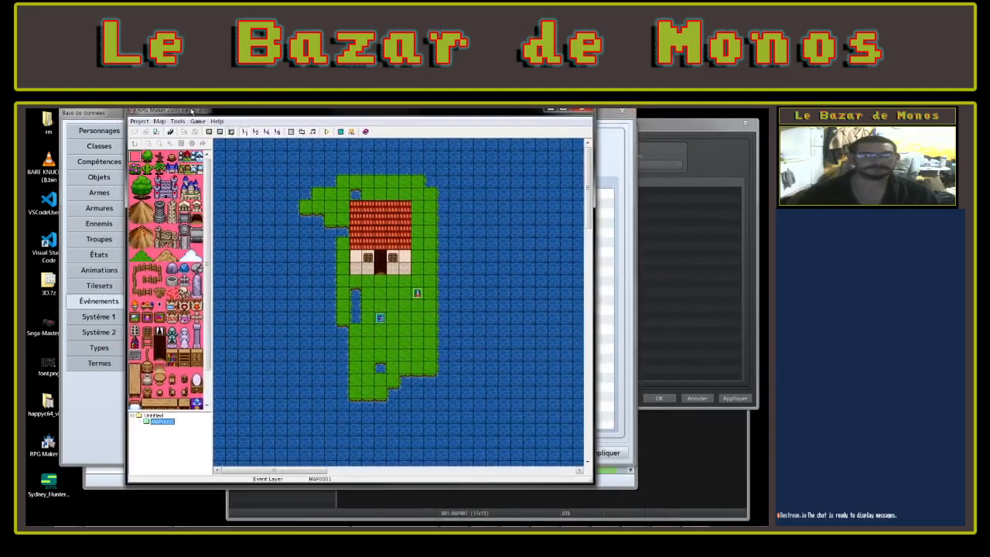
pyautogui.click(293, 132)
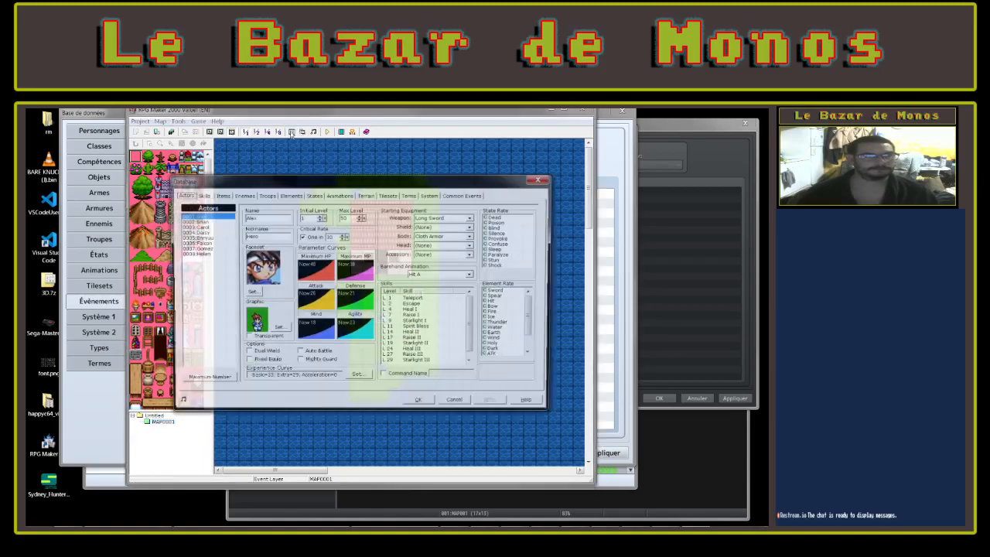
pyautogui.click(462, 196)
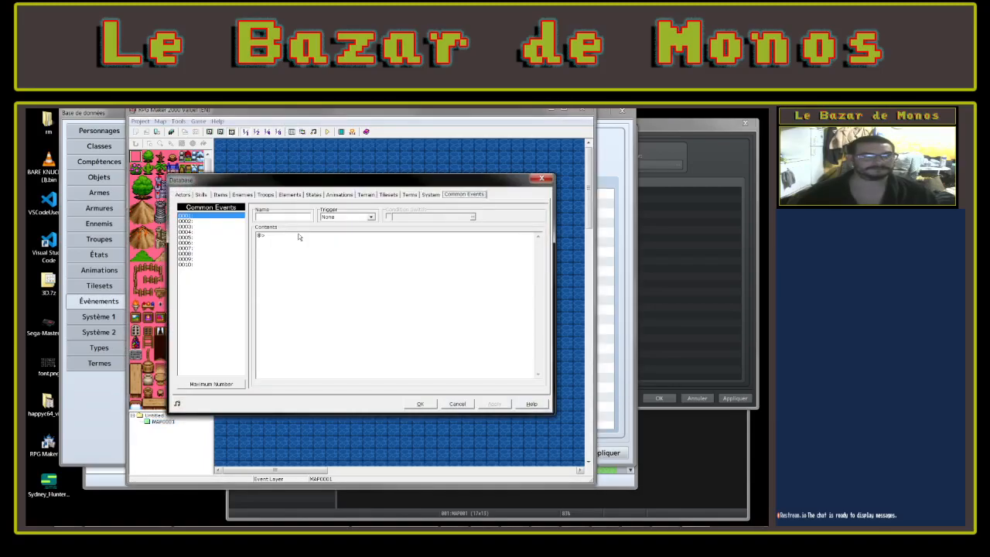
pyautogui.click(363, 217)
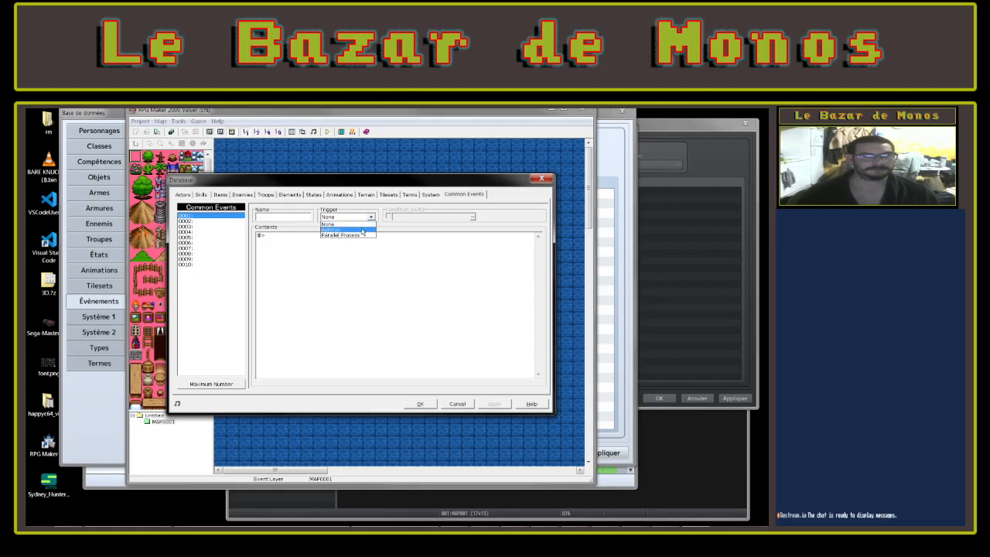
pyautogui.click(362, 230)
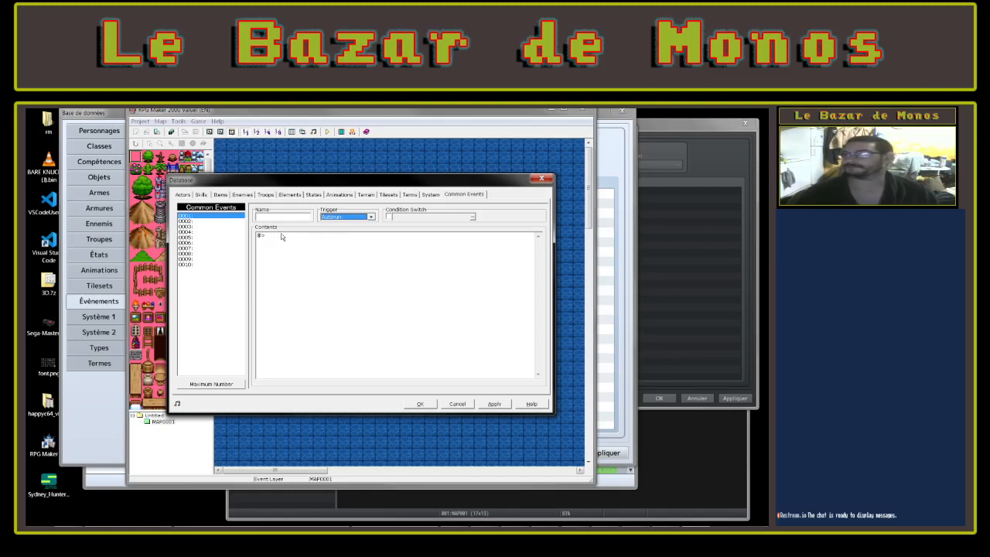
# Turn the condition switch 0001 of the Autorun common event on and off repeatedly to demonstrate that it is optional
pyautogui.click(391, 218)
pyautogui.click(389, 217)
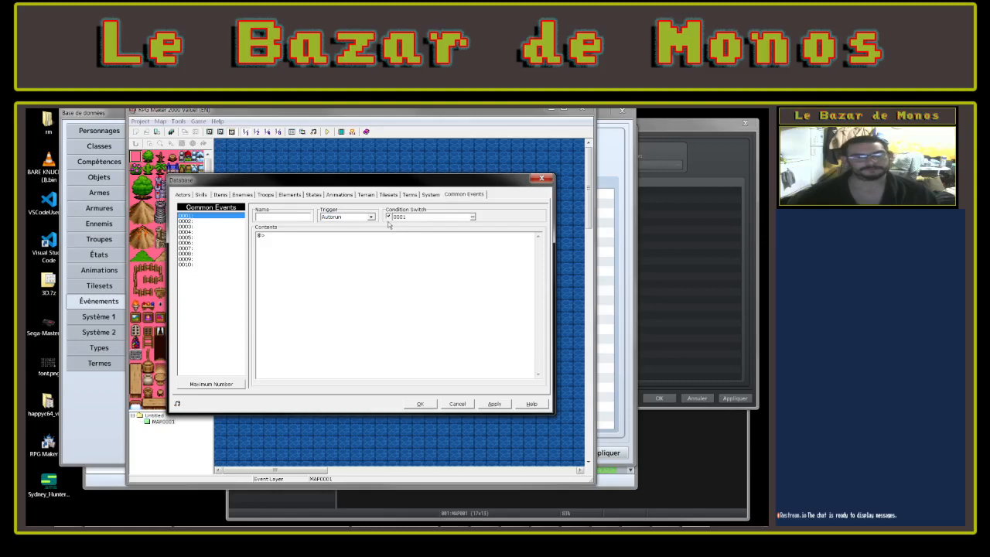
pyautogui.click(388, 217)
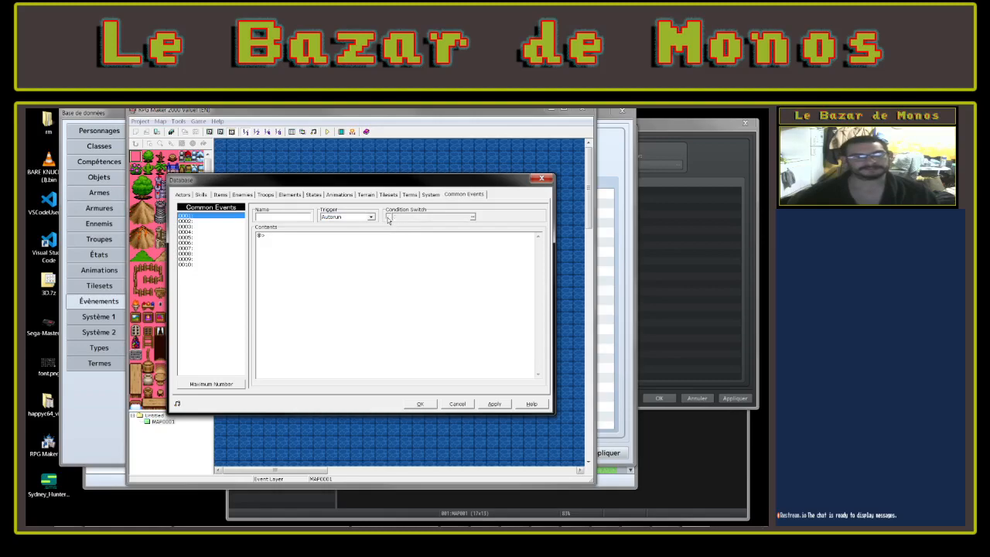
pyautogui.click(388, 218)
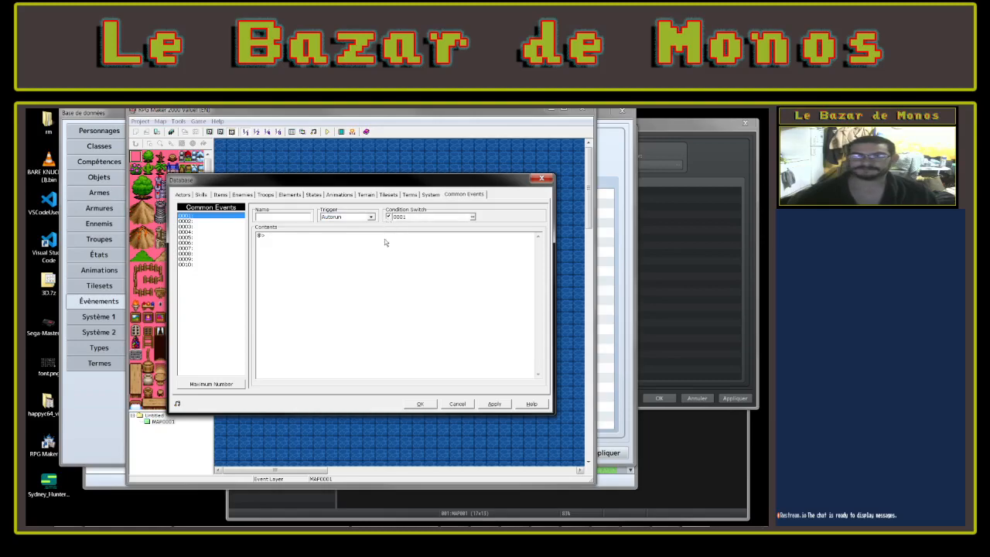
pyautogui.click(387, 217)
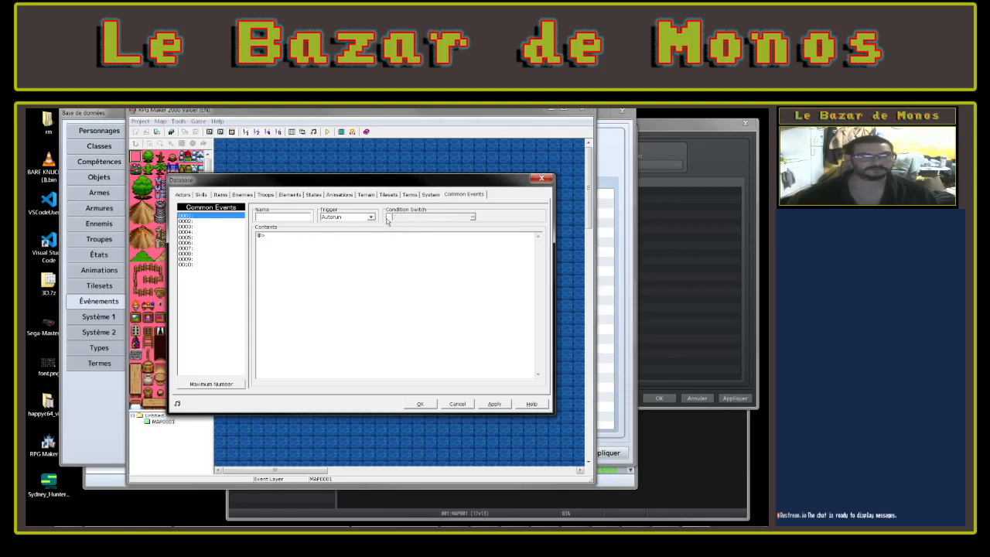
pyautogui.click(388, 217)
pyautogui.click(389, 218)
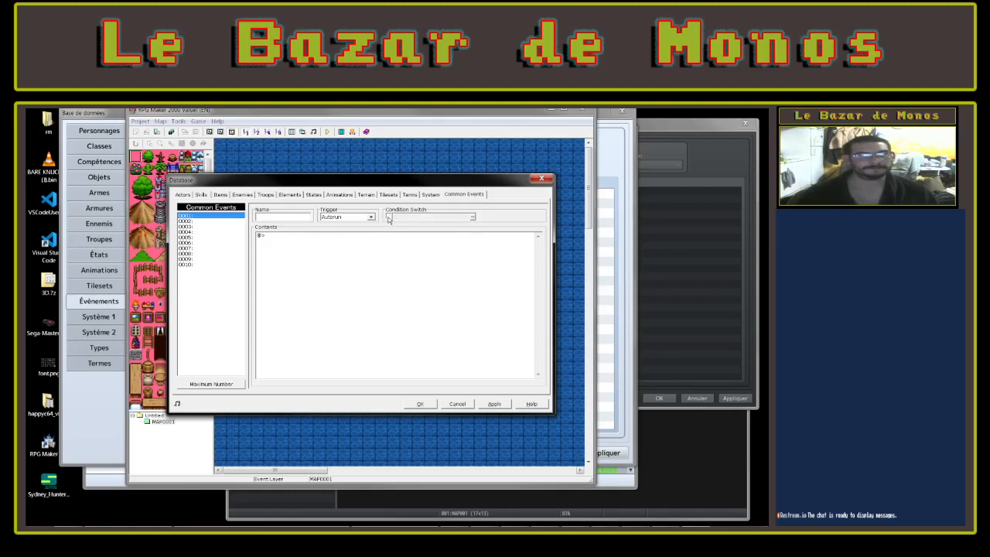
pyautogui.click(389, 218)
pyautogui.click(388, 217)
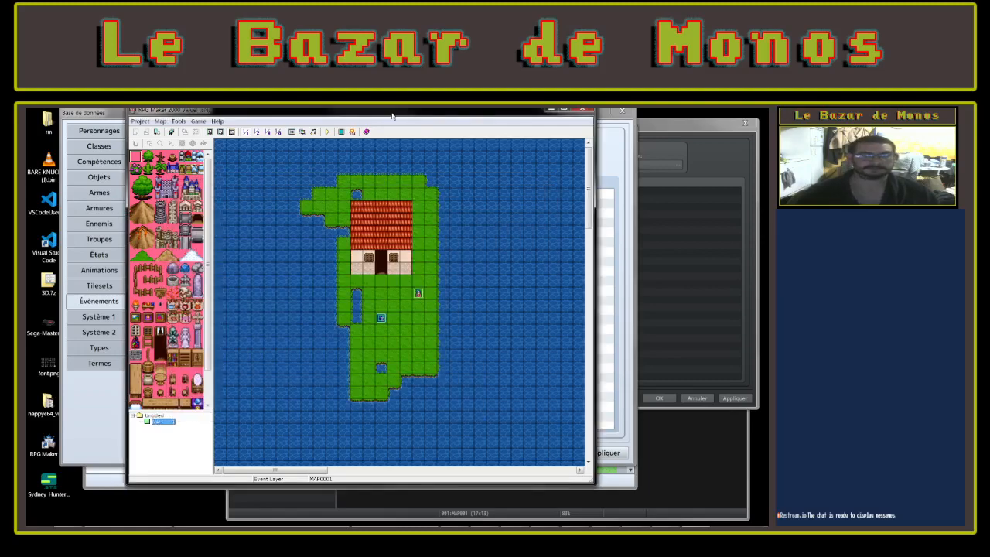
# Return to the RPG Maker MZ database and set common event 0001 to Exécution automatique with switch 0001
pyautogui.moveTo(392, 117); pyautogui.dragTo(392, 108)
pyautogui.click(378, 160)
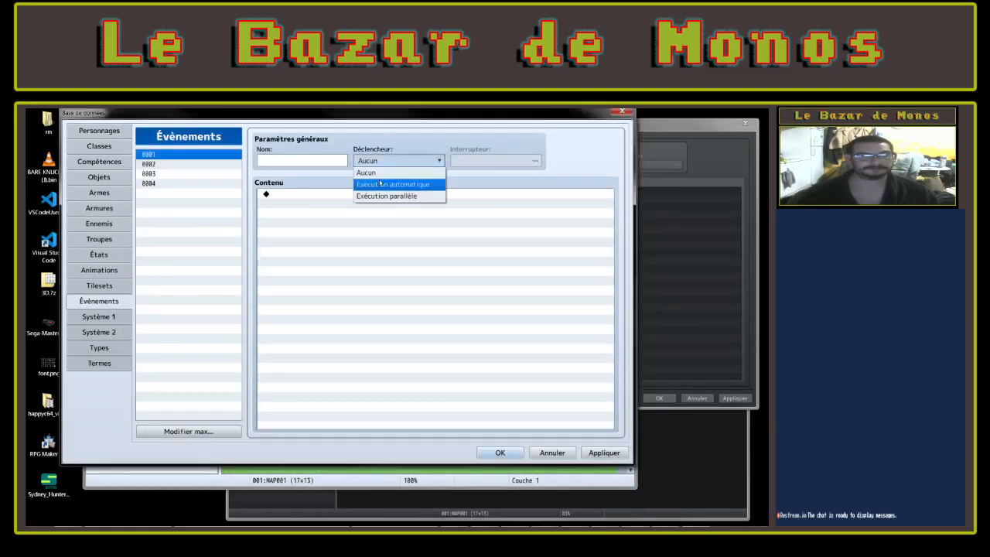
pyautogui.click(379, 182)
pyautogui.click(459, 161)
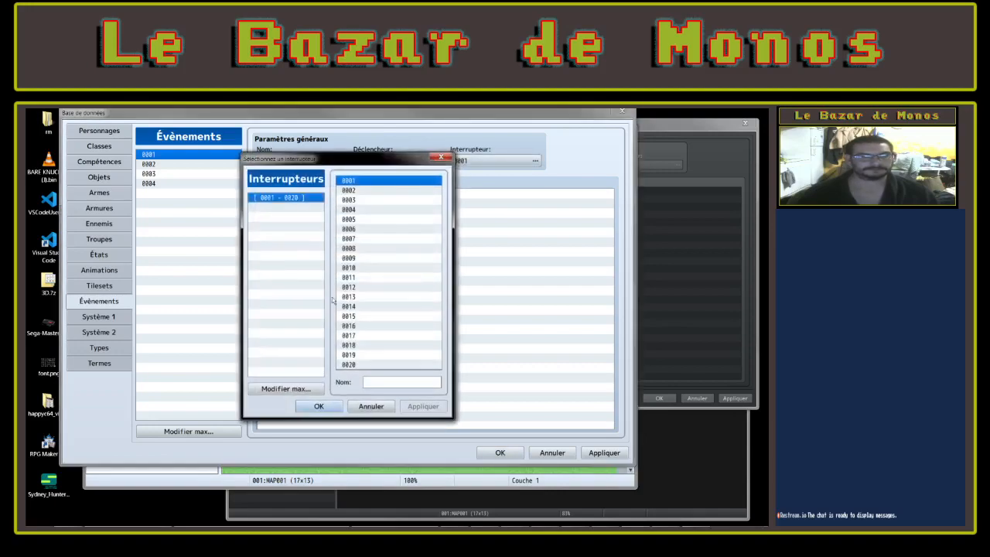
pyautogui.click(317, 407)
# Name switch 0001 "test" and assign it to common event 0001
pyautogui.click(464, 161)
pyautogui.click(409, 382)
pyautogui.write('test')
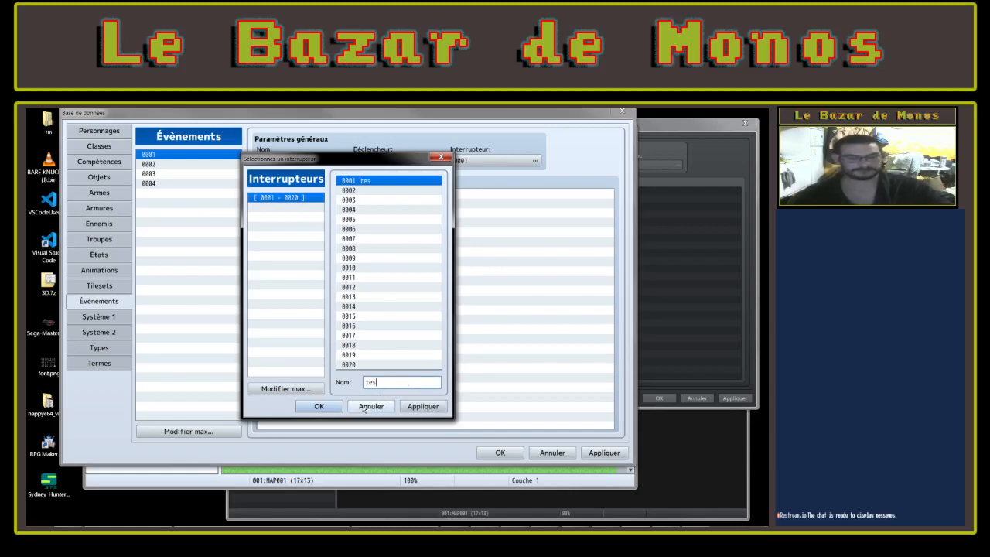
pyautogui.click(320, 405)
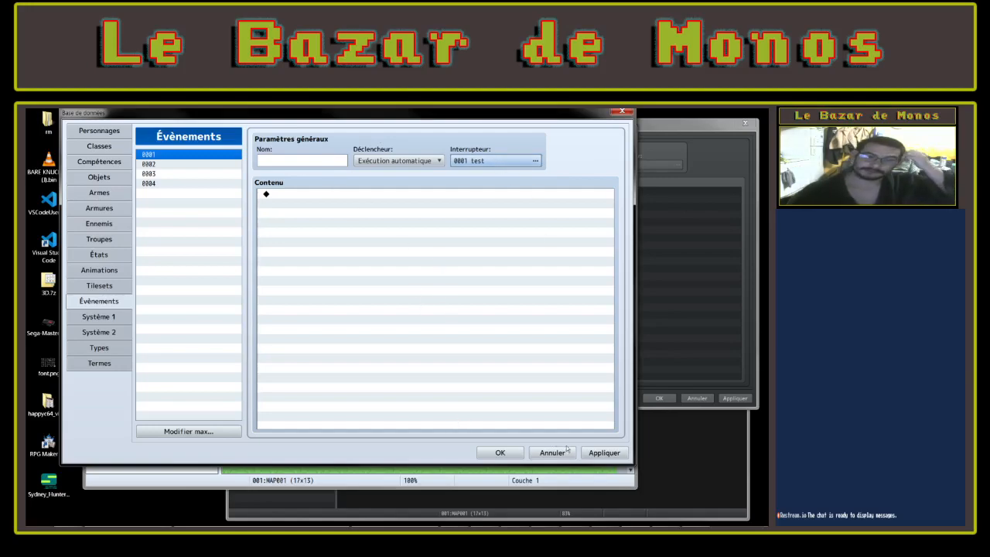
# Compare the Système 1 settings of the RPG Maker MZ database with the Système settings of the RPG Maker MV database
pyautogui.click(99, 316)
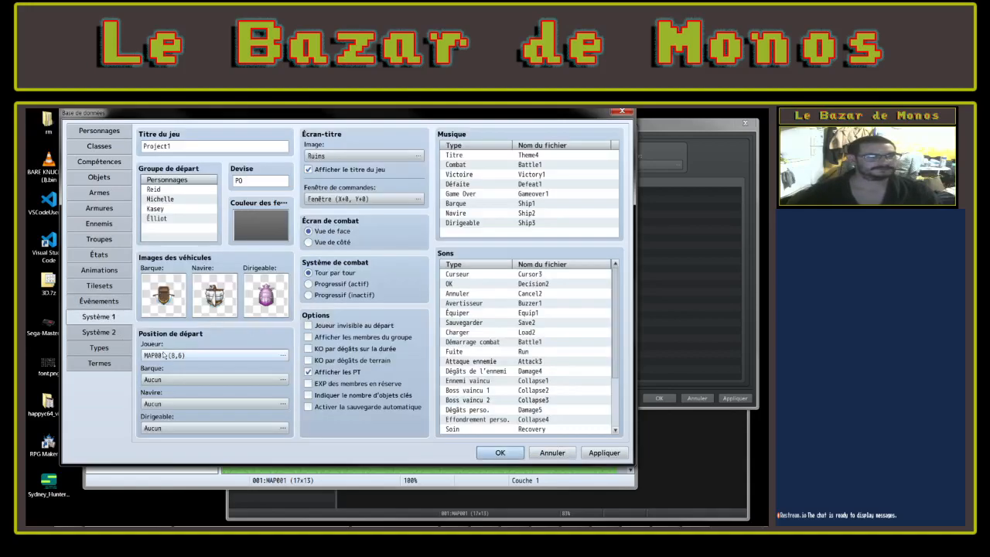
pyautogui.click(650, 130)
pyautogui.click(329, 292)
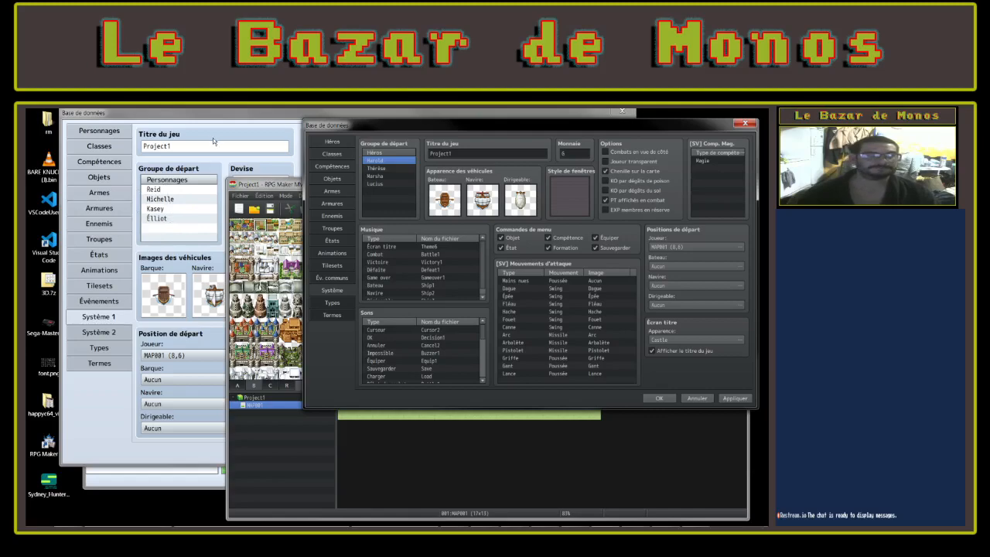
pyautogui.click(234, 111)
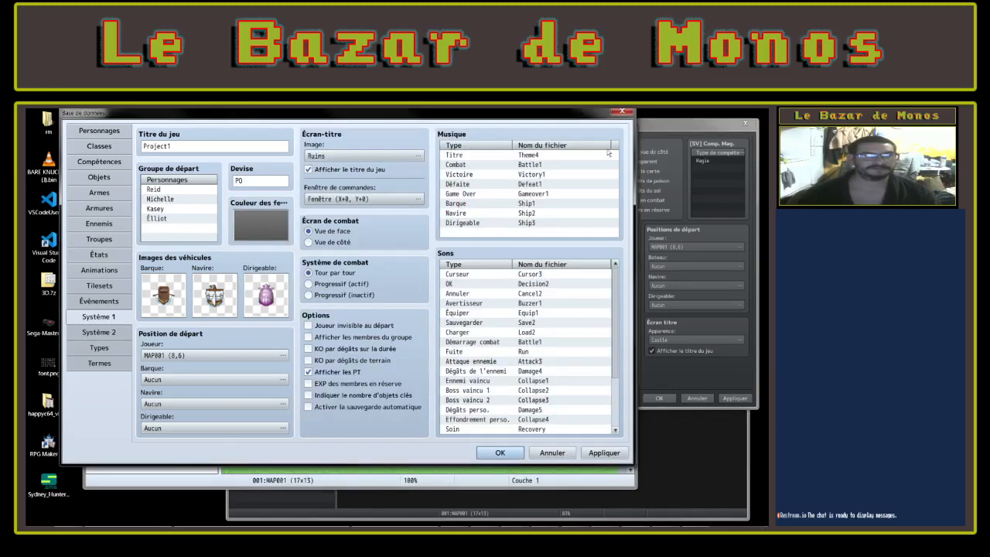
pyautogui.click(723, 217)
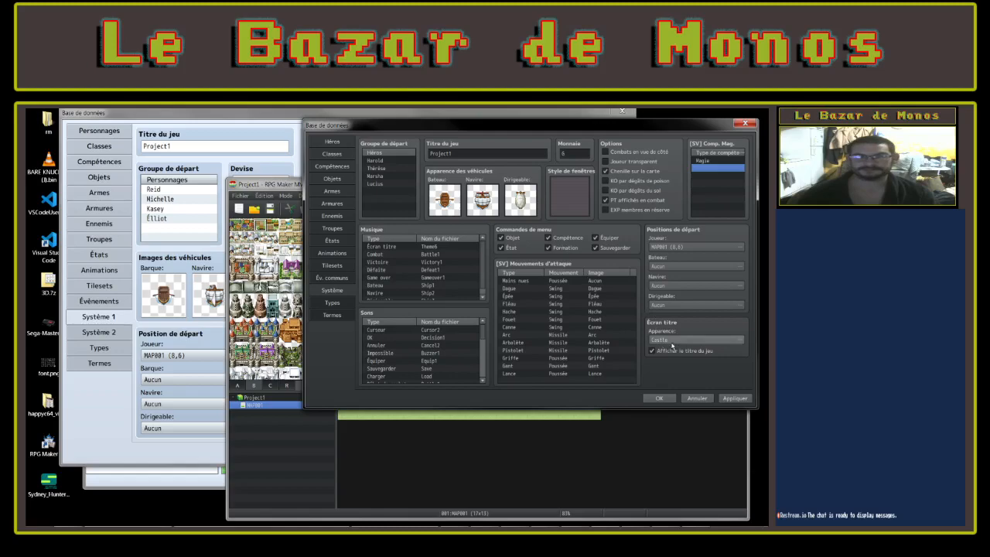
pyautogui.click(398, 114)
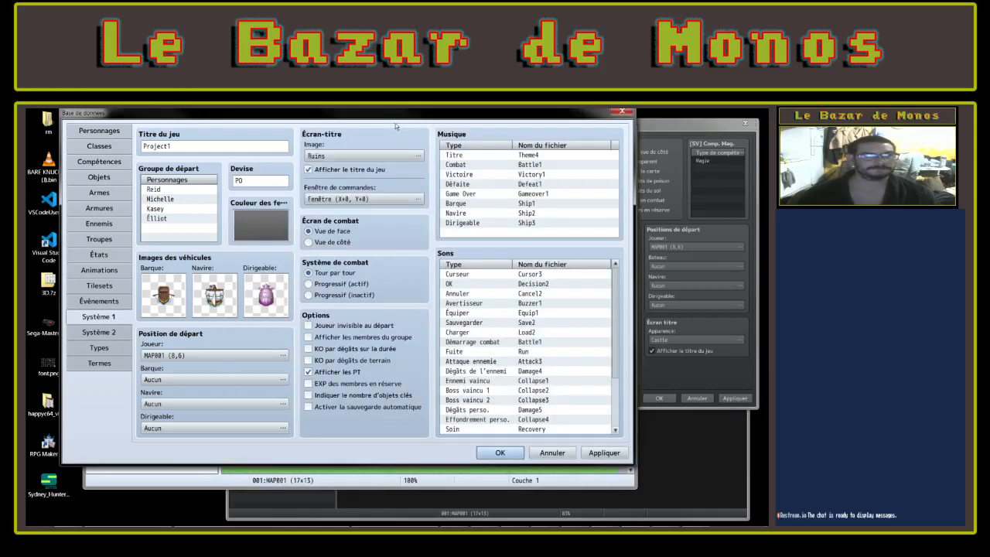
# Examine the background options of the title screen's command window, and leave the window settings as they are
pyautogui.doubleClick(360, 200)
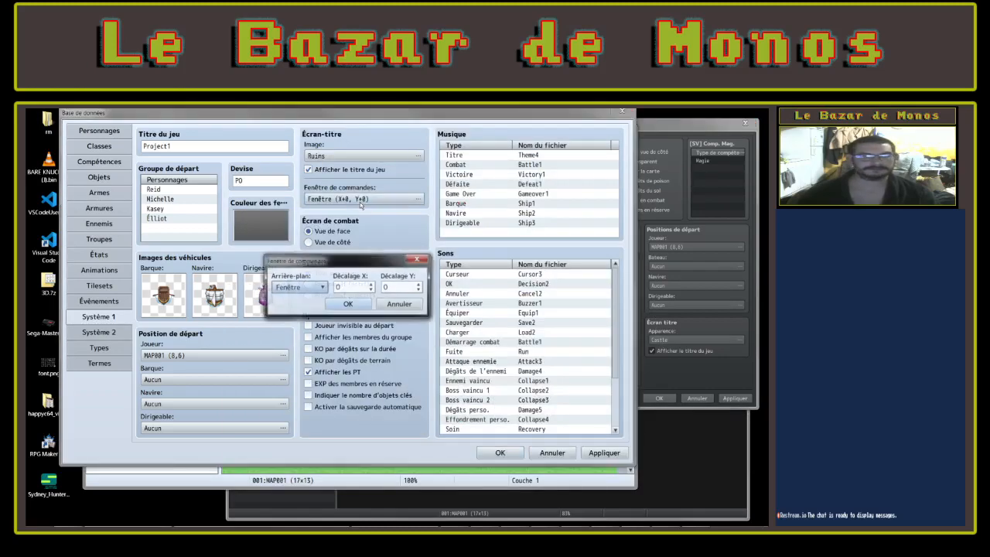
pyautogui.click(291, 288)
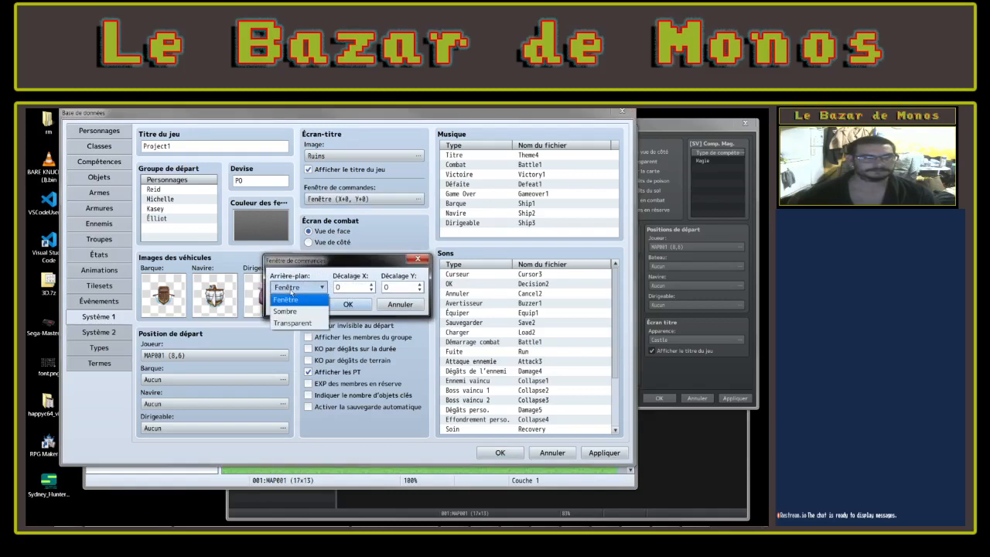
pyautogui.click(287, 298)
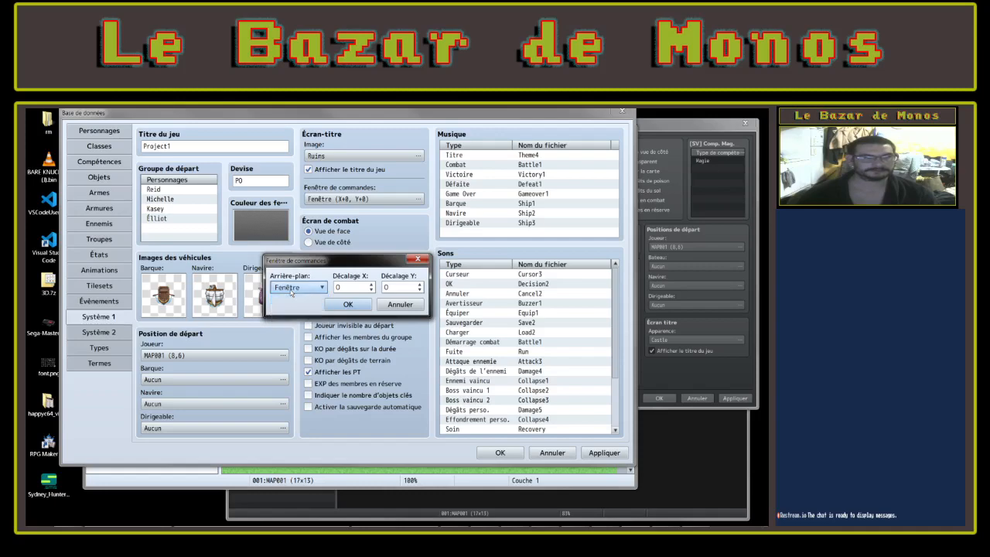
pyautogui.click(400, 304)
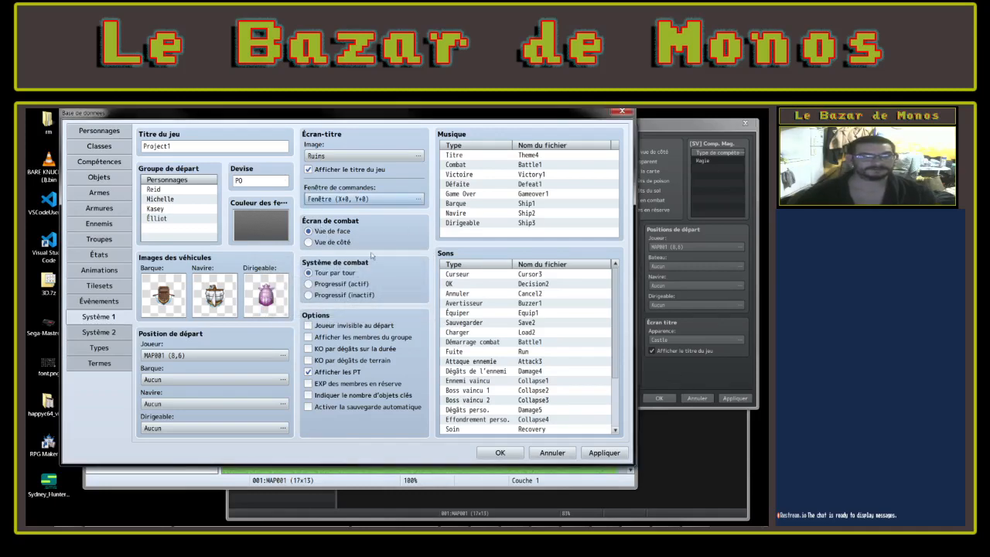
# Try Combats en vue de côté in the RPG Maker MV system options, and Progressif (actif) and Vue de côté in RPG Maker MZ
pyautogui.click(675, 369)
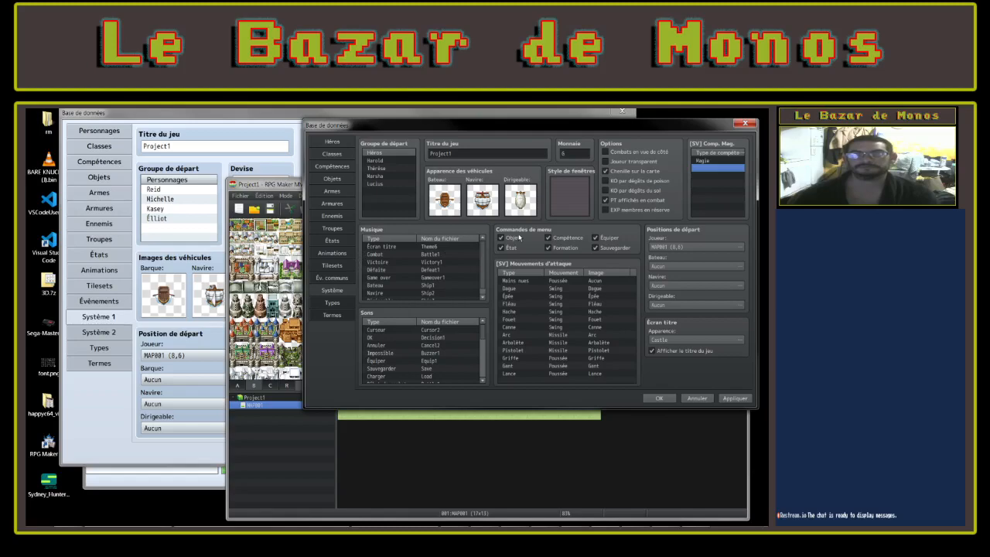
pyautogui.click(614, 153)
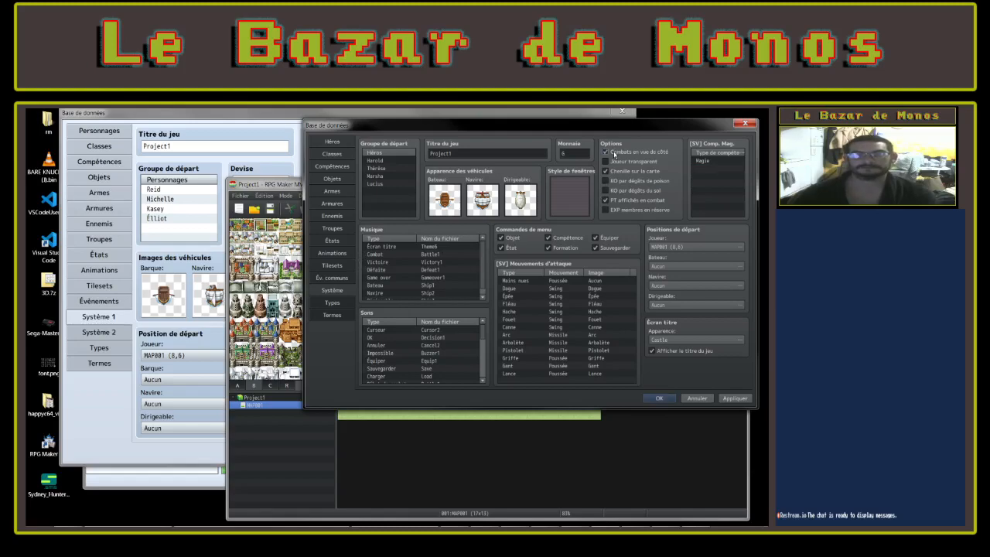
pyautogui.moveTo(148, 113); pyautogui.dragTo(114, 113)
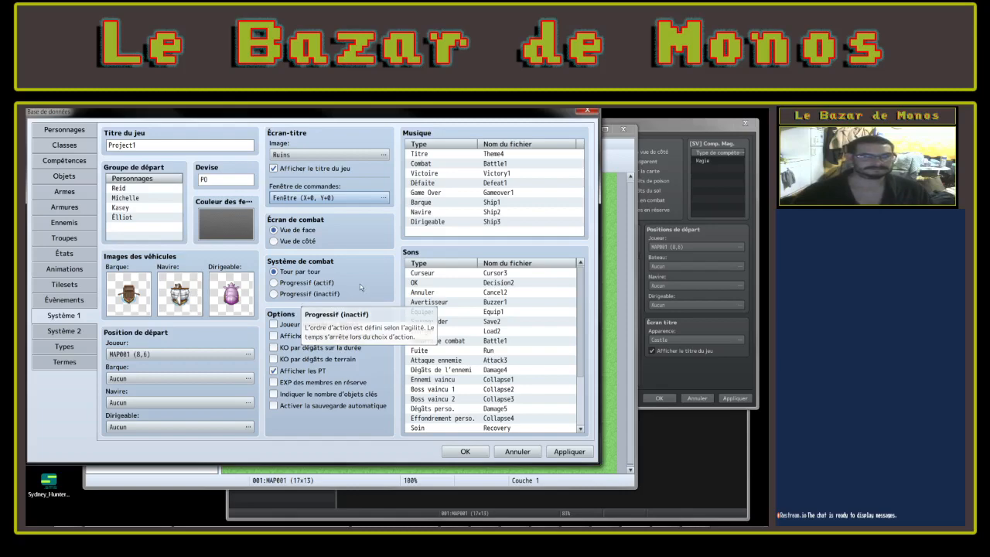
pyautogui.click(273, 282)
pyautogui.click(273, 271)
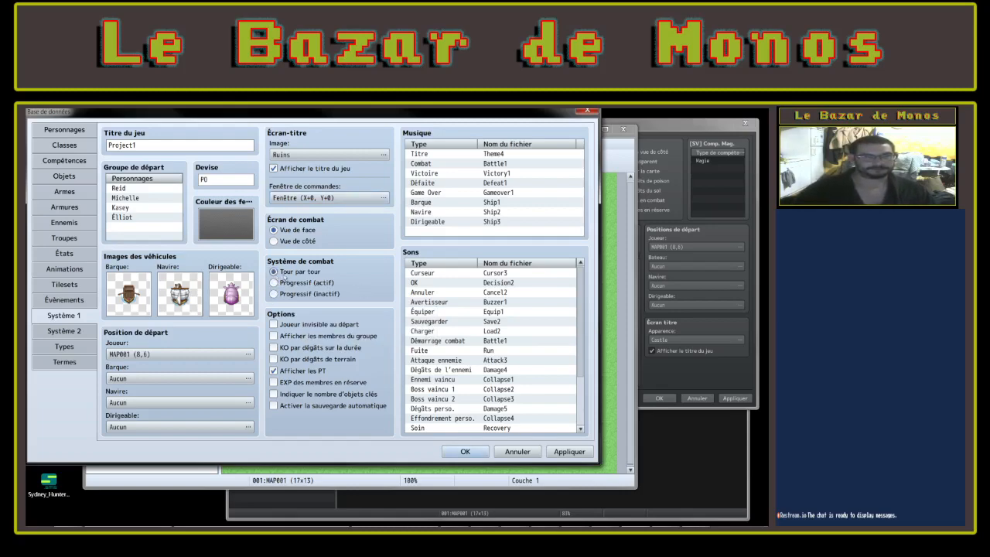
pyautogui.click(273, 241)
pyautogui.click(273, 230)
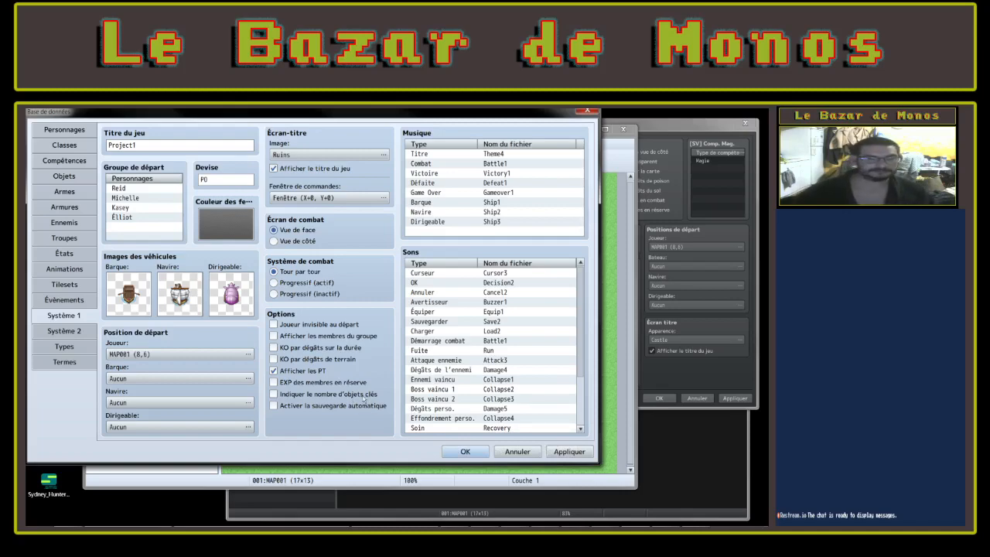
# Try Indiquer le nombre d'objets clés and Activer la sauvegarde automatique in RPG Maker MZ, comparing its options with those of RPG Maker MV
pyautogui.click(363, 397)
pyautogui.click(678, 369)
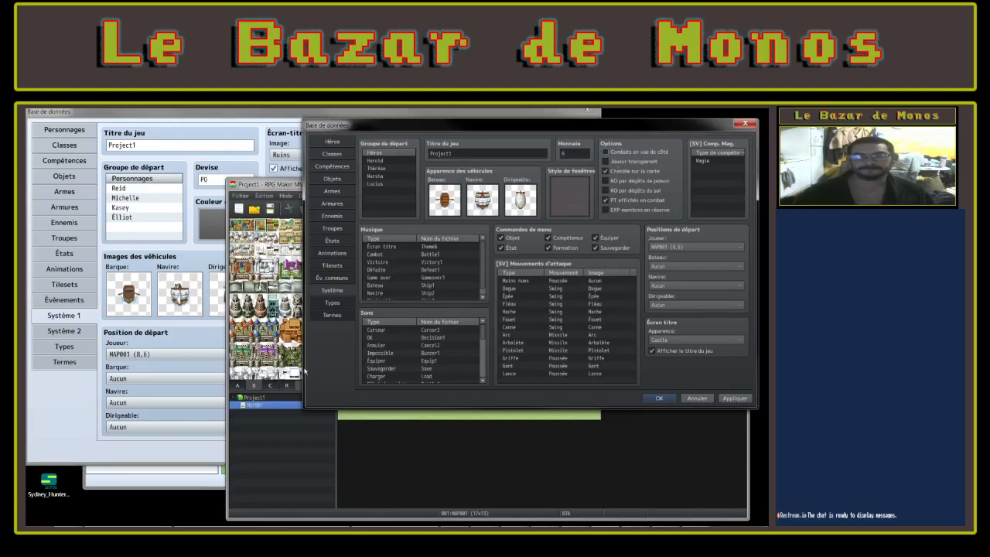
pyautogui.click(263, 189)
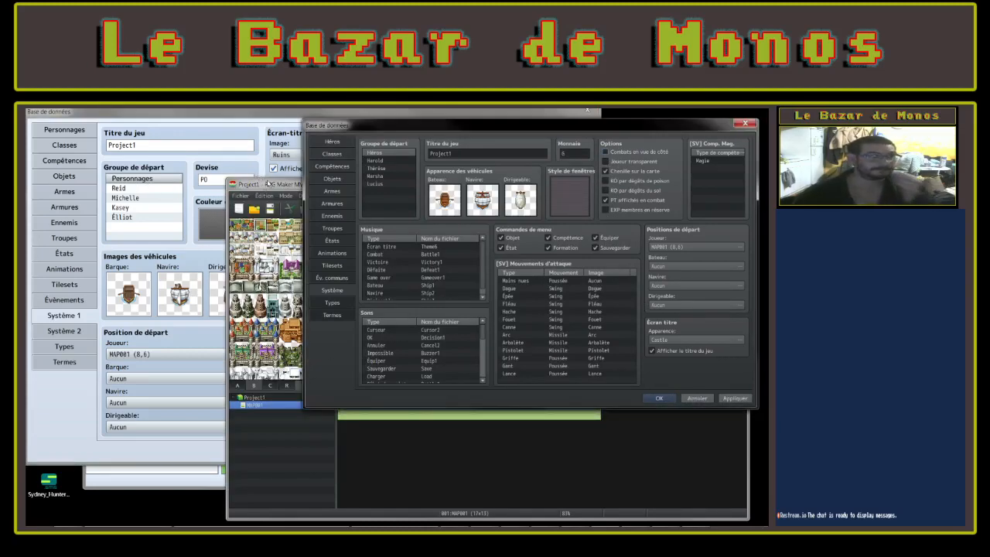
pyautogui.click(229, 131)
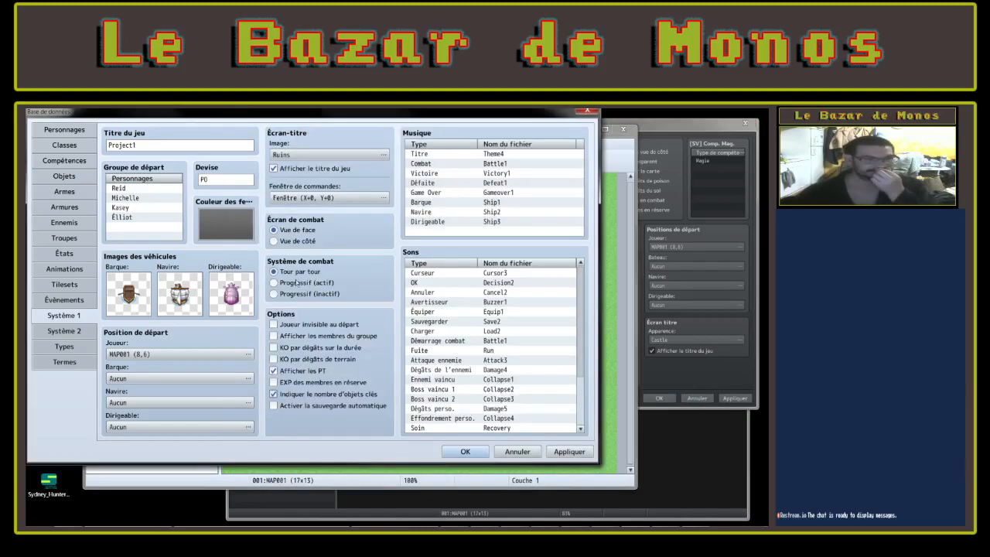
pyautogui.click(274, 406)
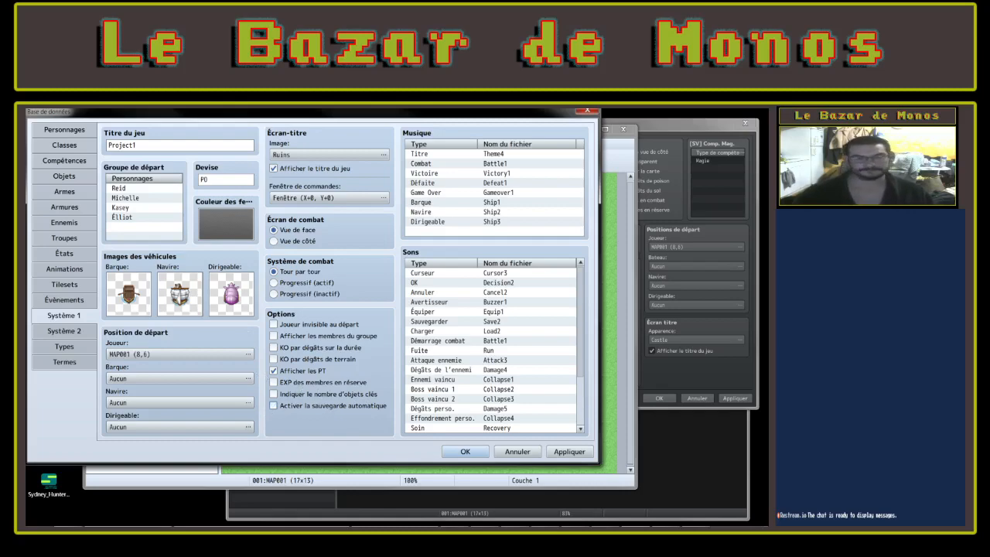
pyautogui.click(677, 376)
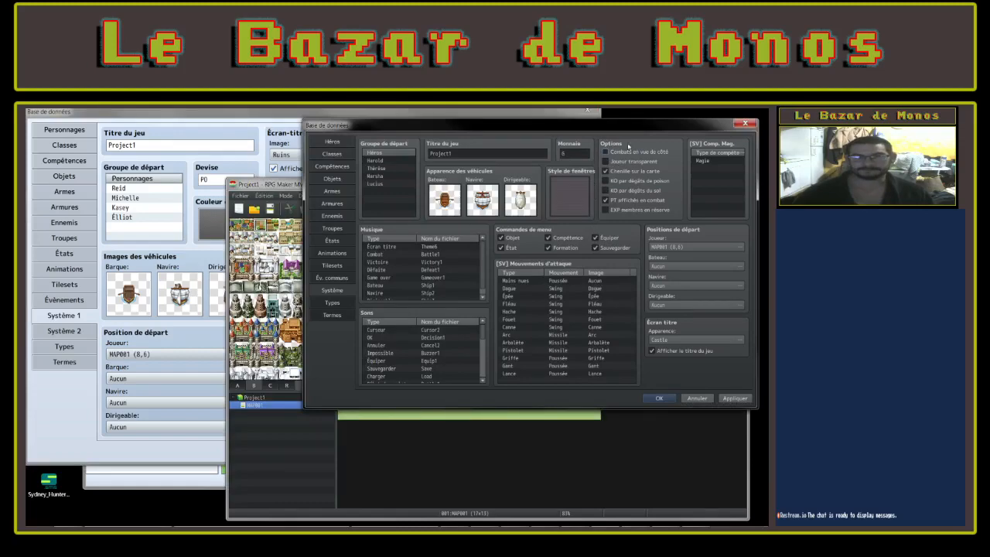
pyautogui.click(125, 113)
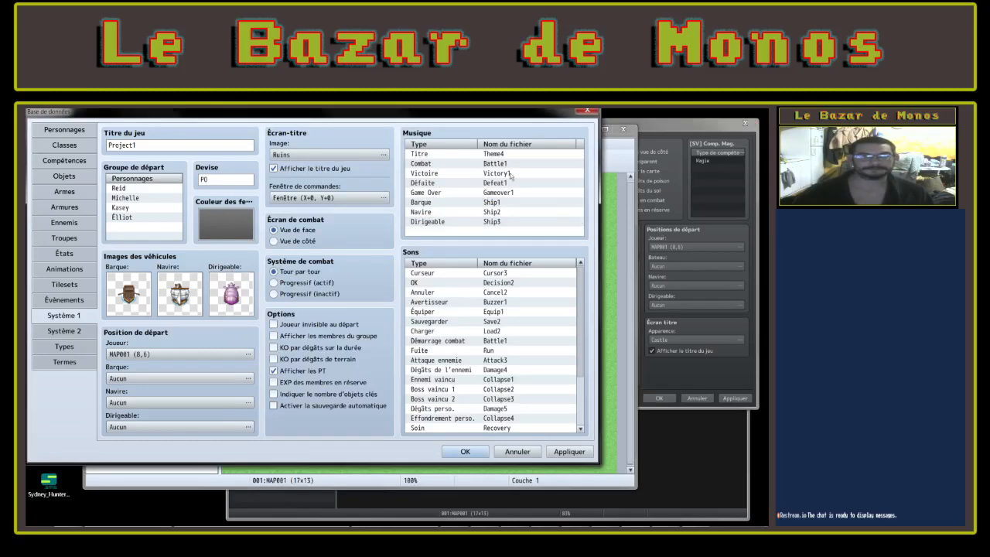
# Review the music types in RPG Maker MZ's Système 1 settings, including the audio file selection for Game Over
pyautogui.click(442, 222)
pyautogui.doubleClick(434, 193)
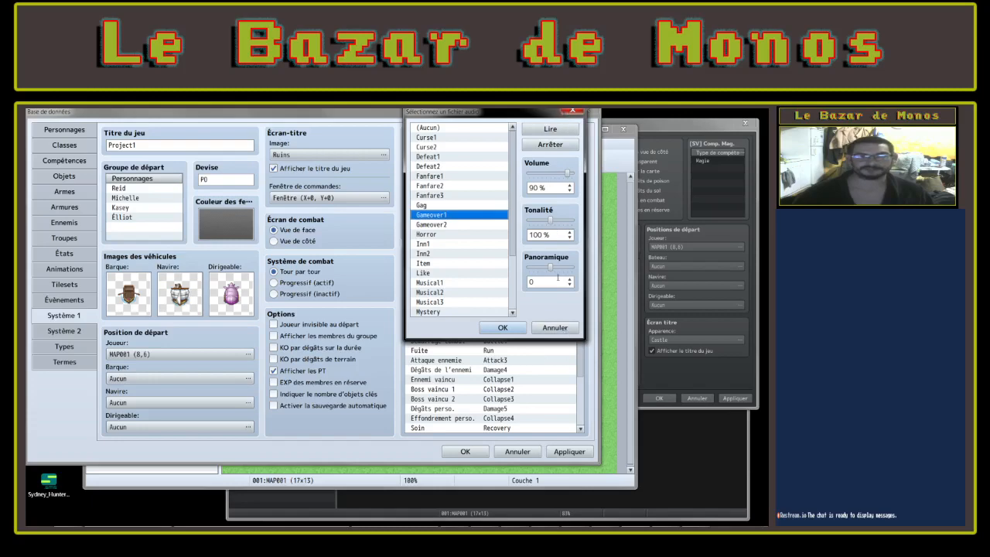
pyautogui.click(554, 327)
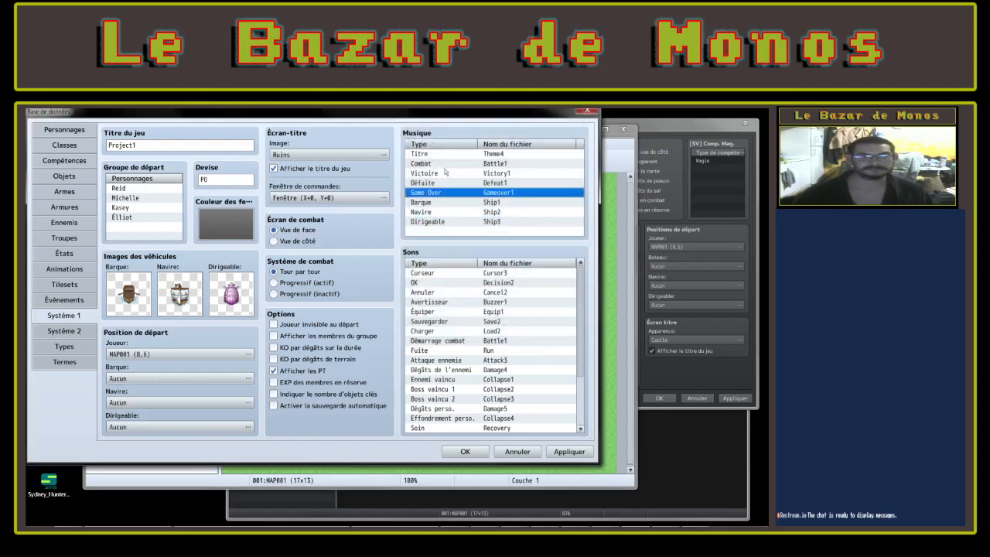
pyautogui.click(426, 204)
pyautogui.click(429, 214)
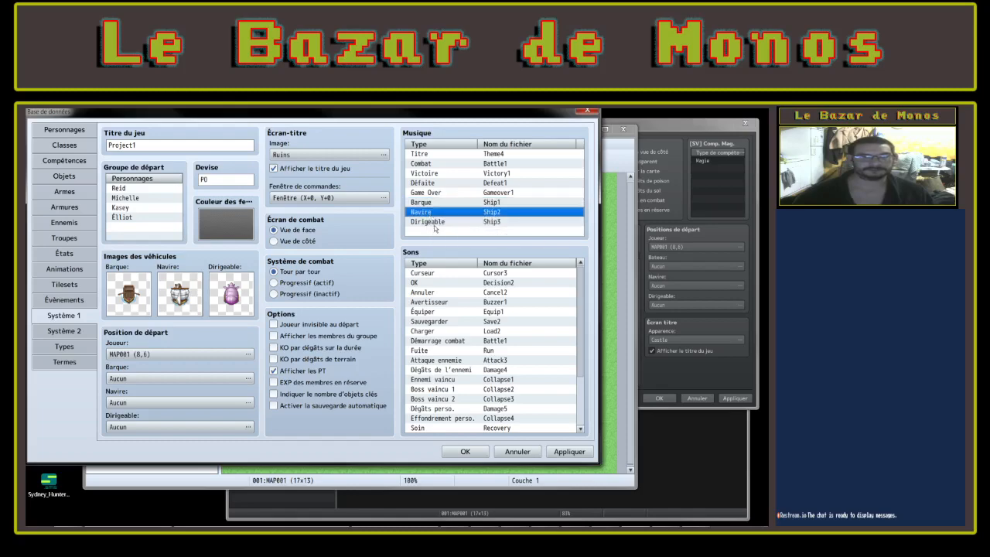
pyautogui.click(432, 224)
pyautogui.click(429, 206)
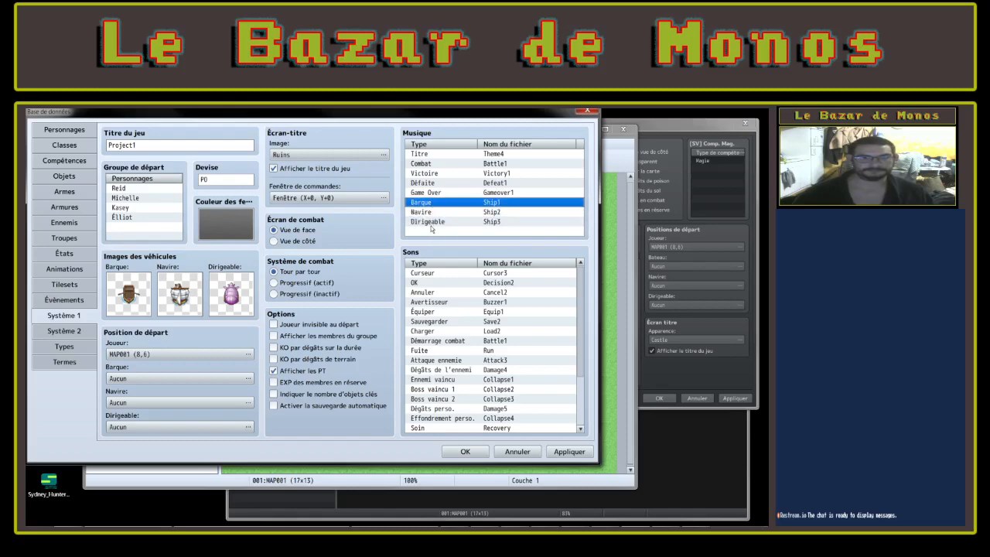
pyautogui.click(430, 191)
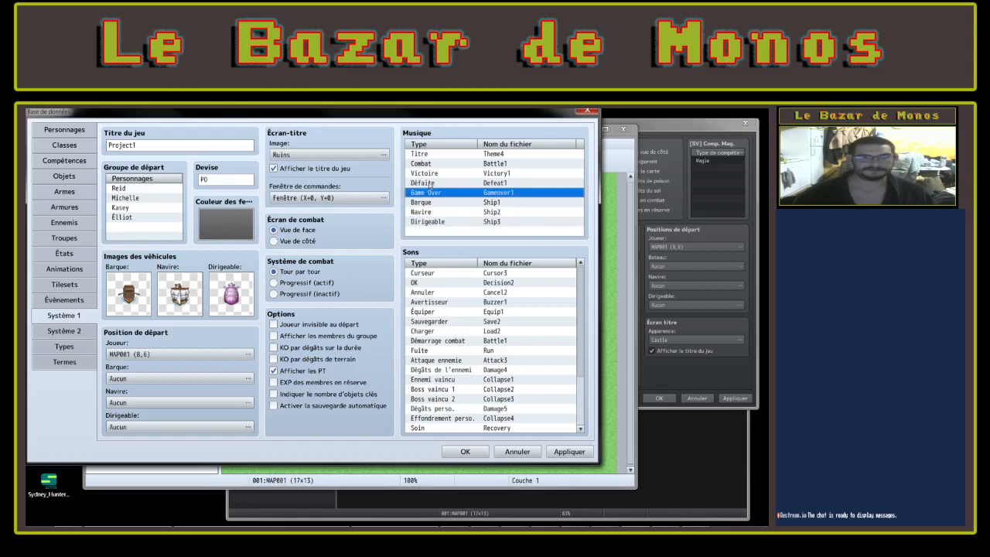
pyautogui.click(430, 183)
pyautogui.click(431, 173)
# Compare the music and sound lists of the RPG Maker MV system settings with the sound list in RPG Maker MZ
pyautogui.click(673, 313)
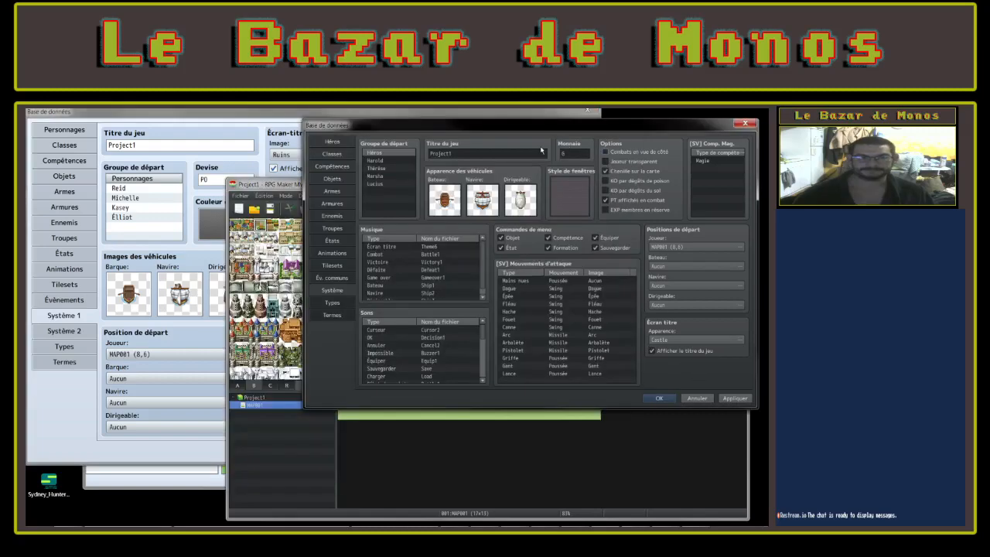
pyautogui.scroll(-1, 430, 259)
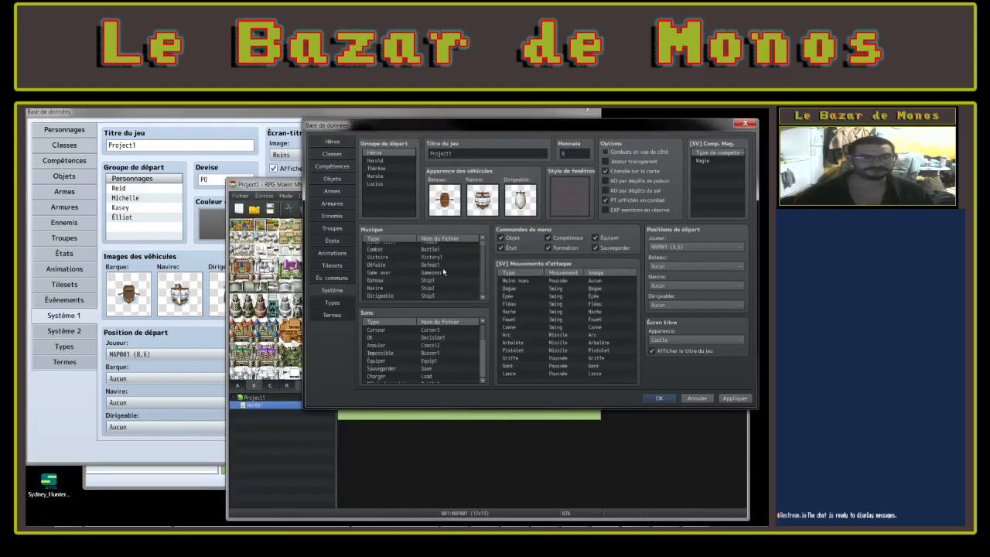
pyautogui.scroll(1, 441, 292)
pyautogui.scroll(-2, 449, 331)
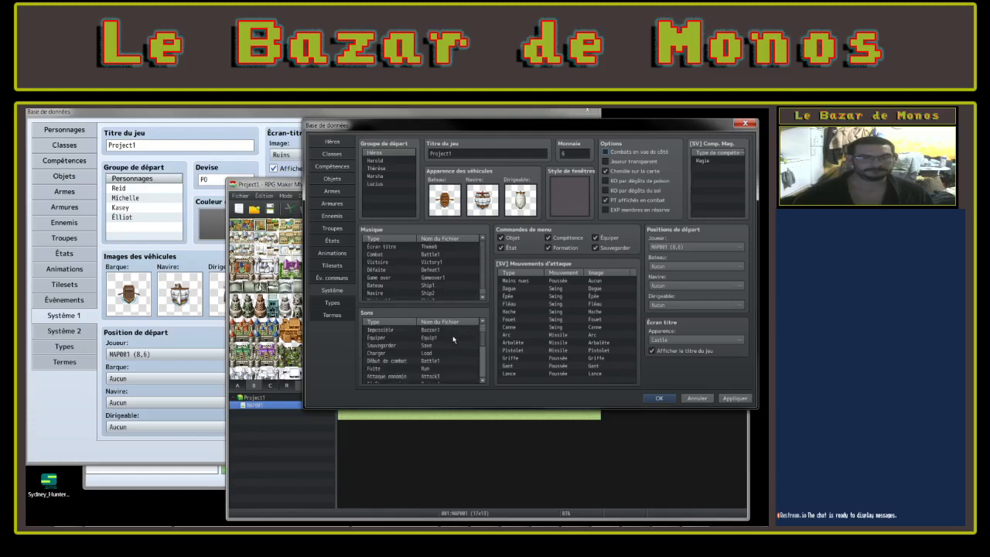
pyautogui.click(297, 113)
pyautogui.scroll(-3, 488, 325)
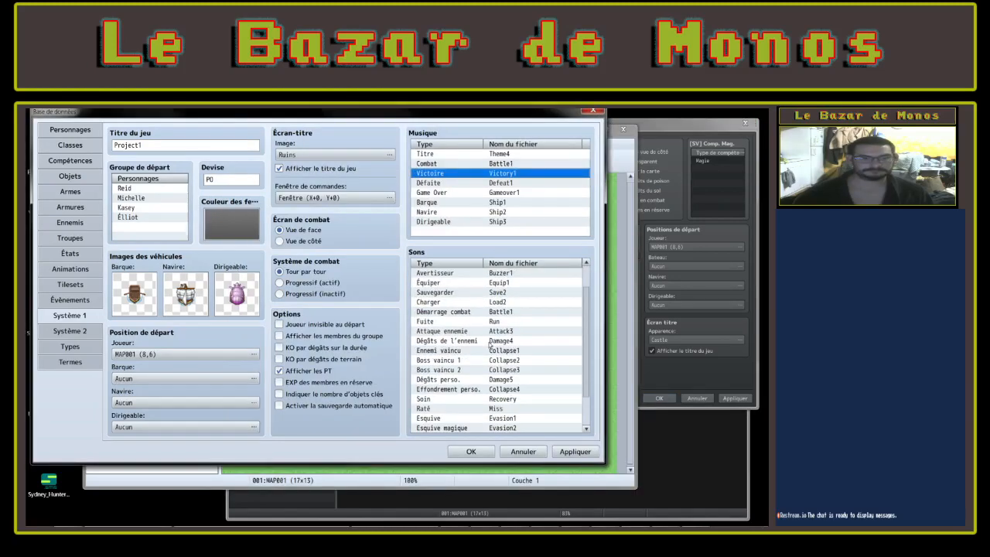
pyautogui.scroll(-1, 492, 364)
pyautogui.scroll(3, 494, 369)
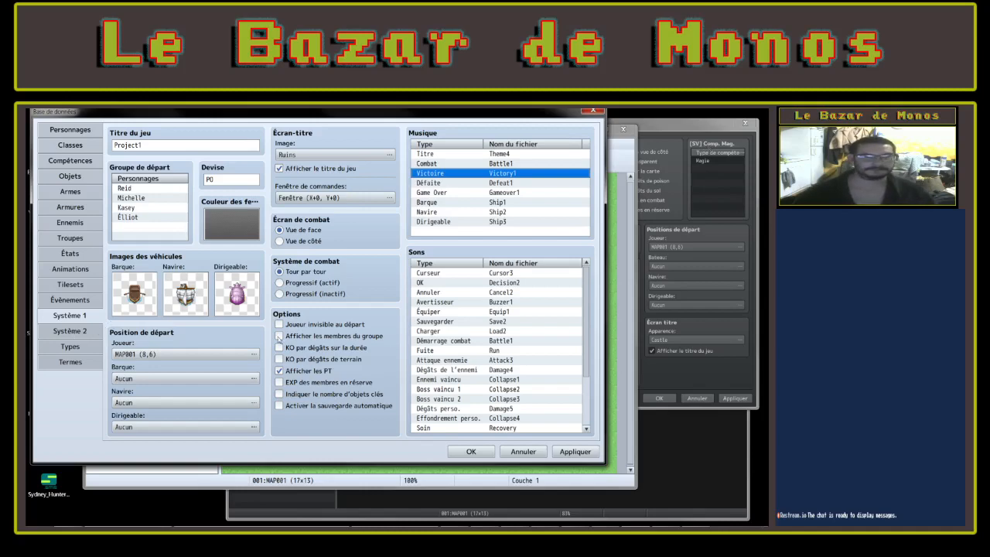
# Compare the menu buttons, item categories and attack animations of RPG Maker MZ's Système 2 settings with RPG Maker MV's system settings
pyautogui.click(58, 335)
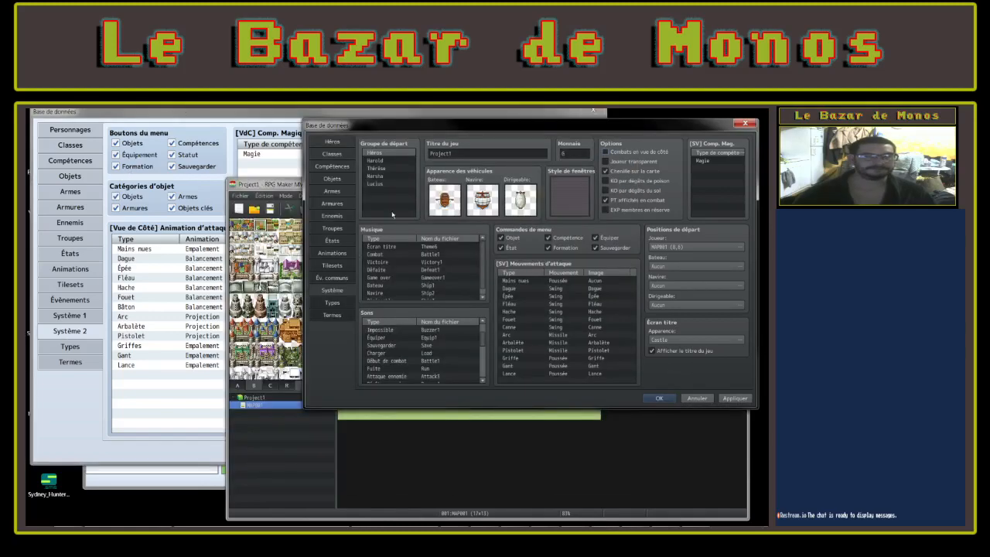
pyautogui.click(87, 320)
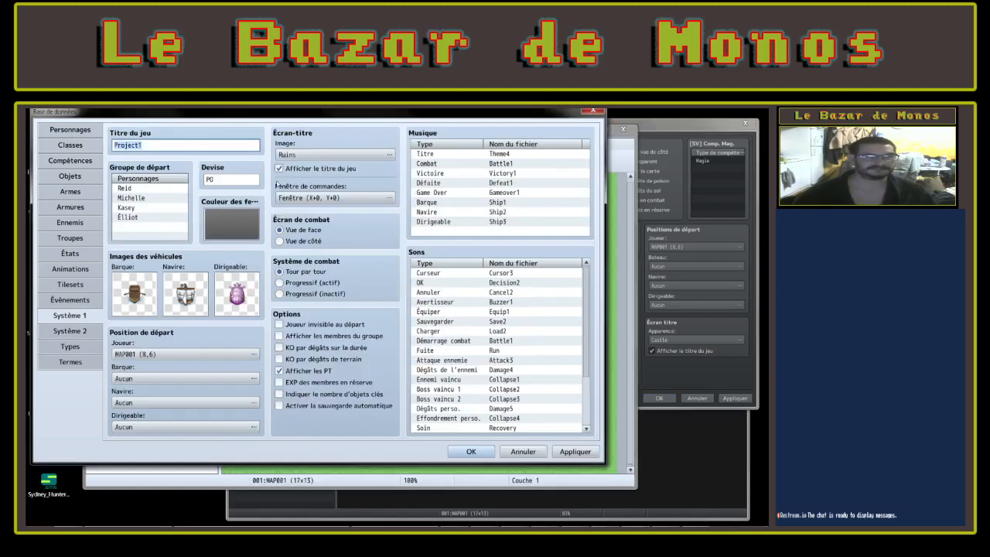
pyautogui.click(78, 333)
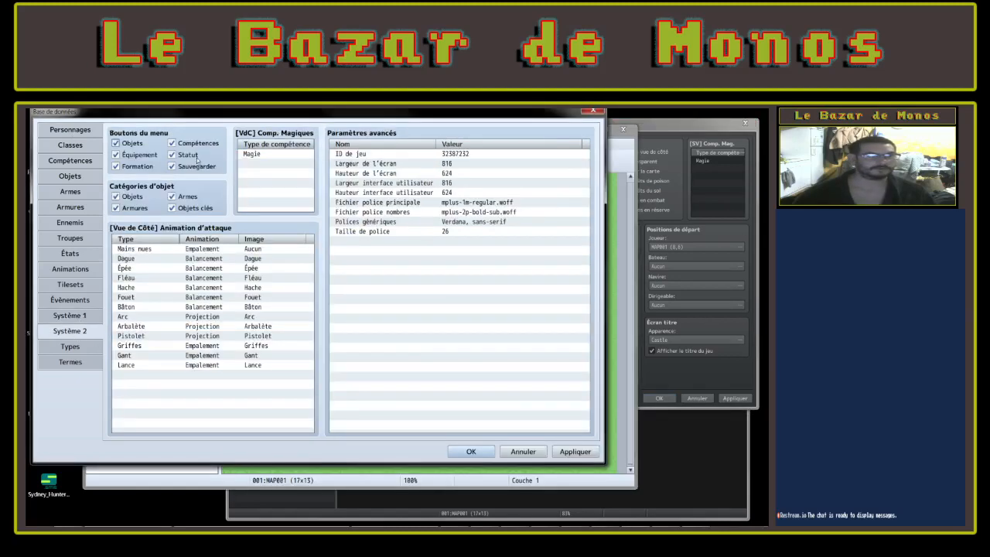
pyautogui.click(705, 356)
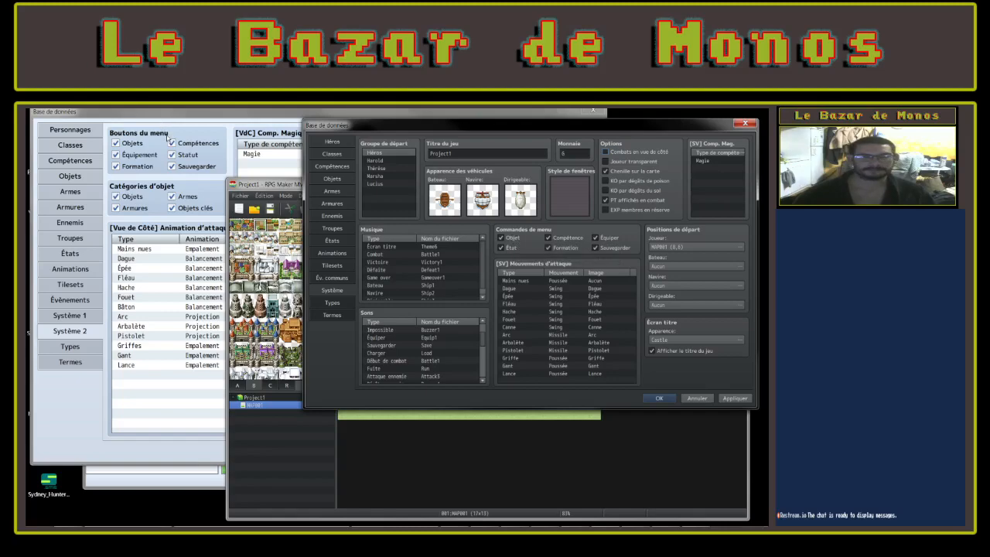
pyautogui.click(184, 218)
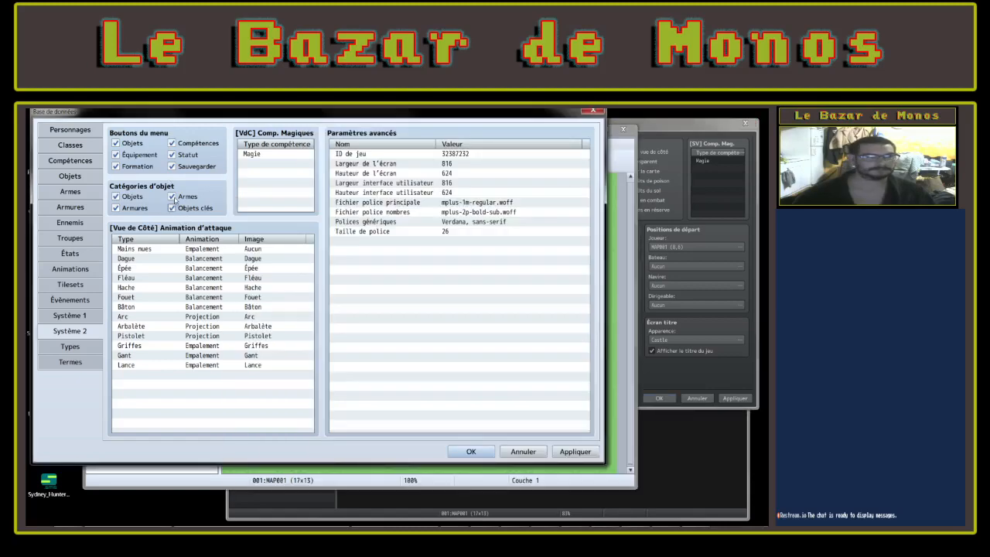
# Review the item categories and the skill type choice for [VdC] Comp. Magiques in RPG Maker MZ's Système 2 settings
pyautogui.click(172, 197)
pyautogui.click(117, 197)
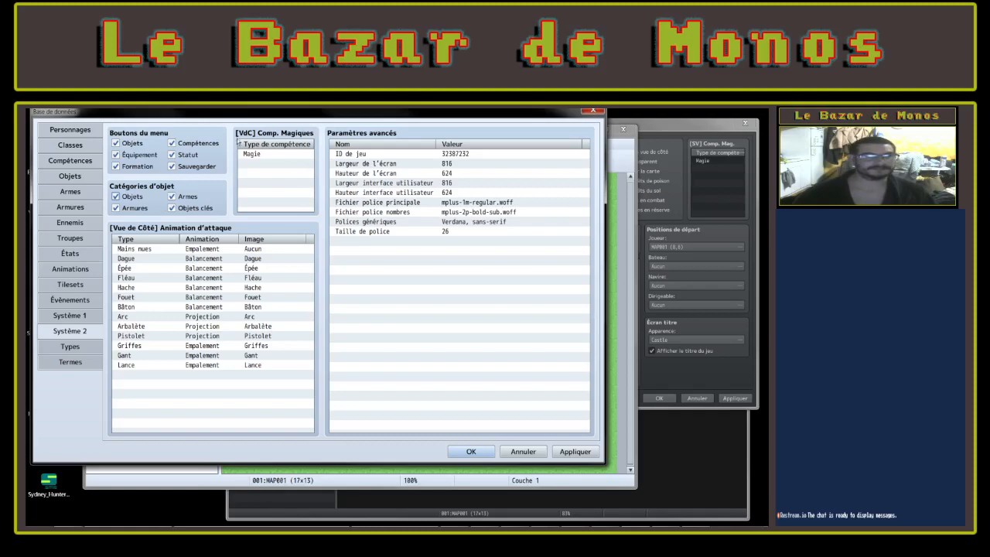
pyautogui.moveTo(285, 149)
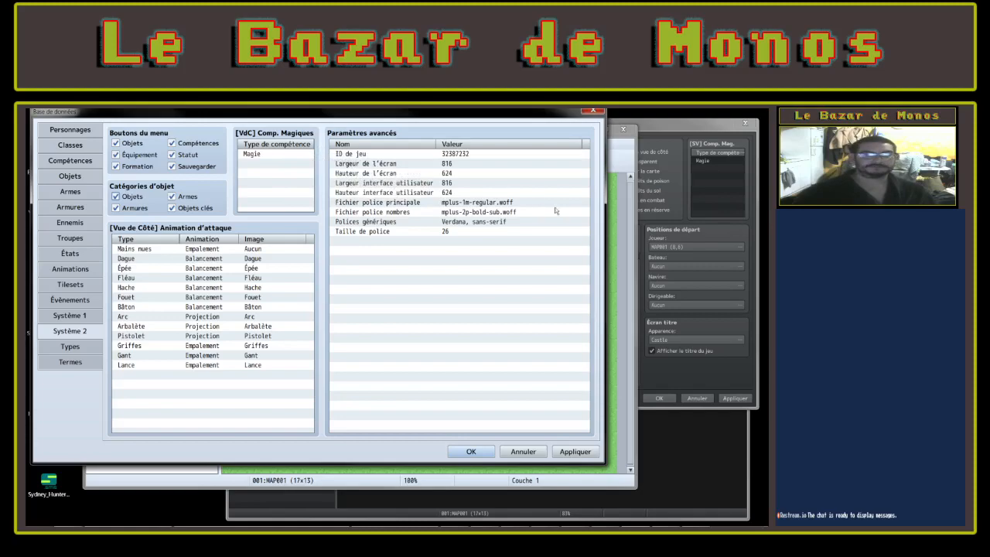
pyautogui.doubleClick(265, 163)
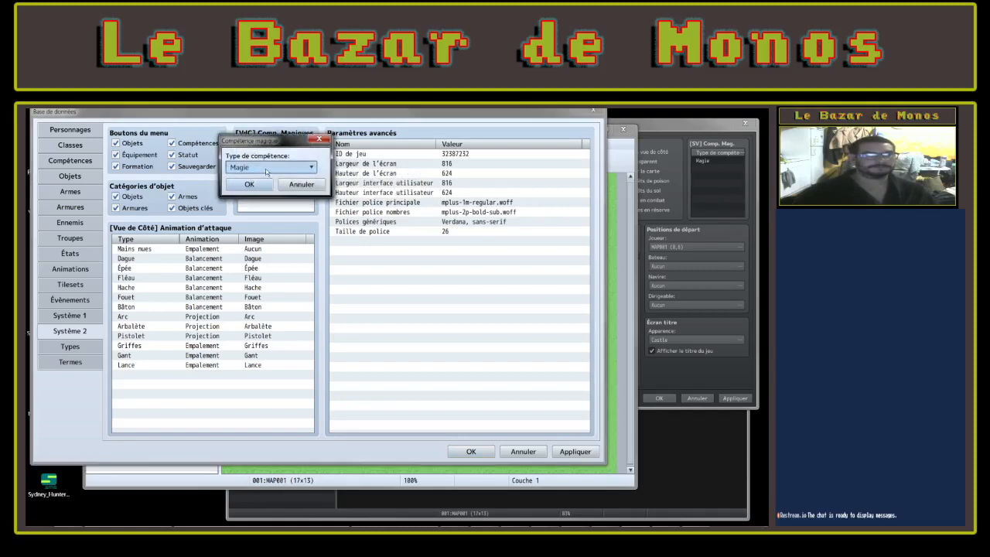
pyautogui.click(266, 169)
pyautogui.click(291, 142)
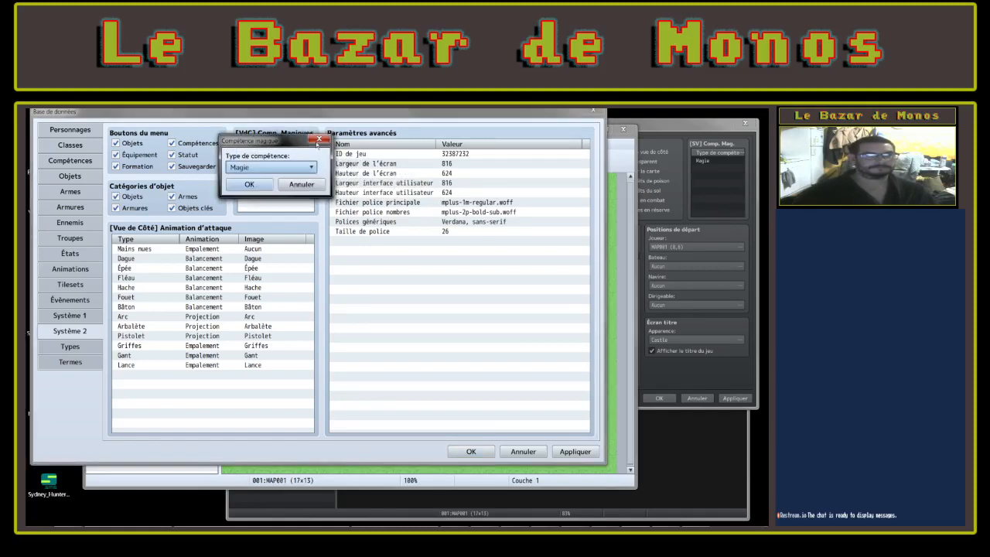
pyautogui.click(324, 140)
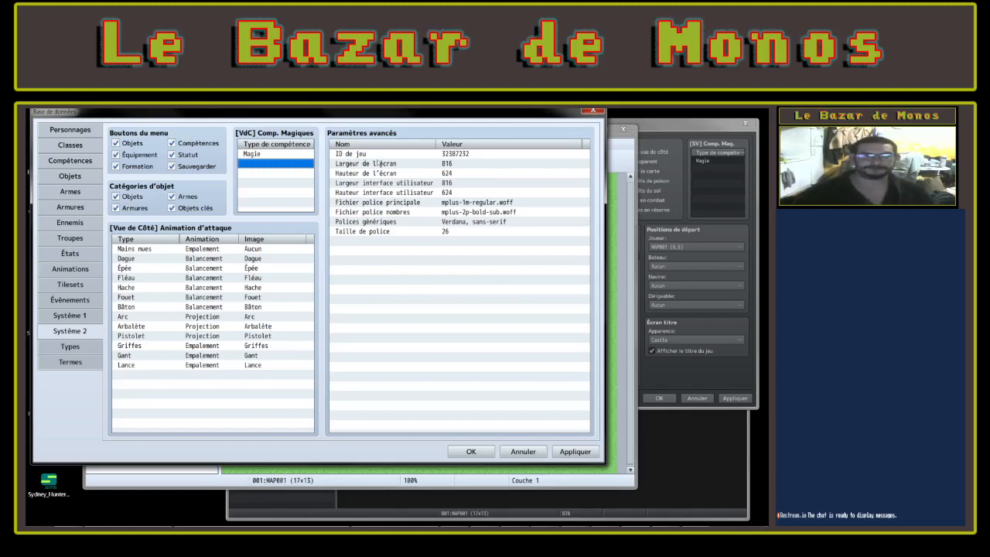
# Check the [SV] Comp. Mag. list in RPG Maker MV's system settings against RPG Maker MZ's magic skill list
pyautogui.click(720, 197)
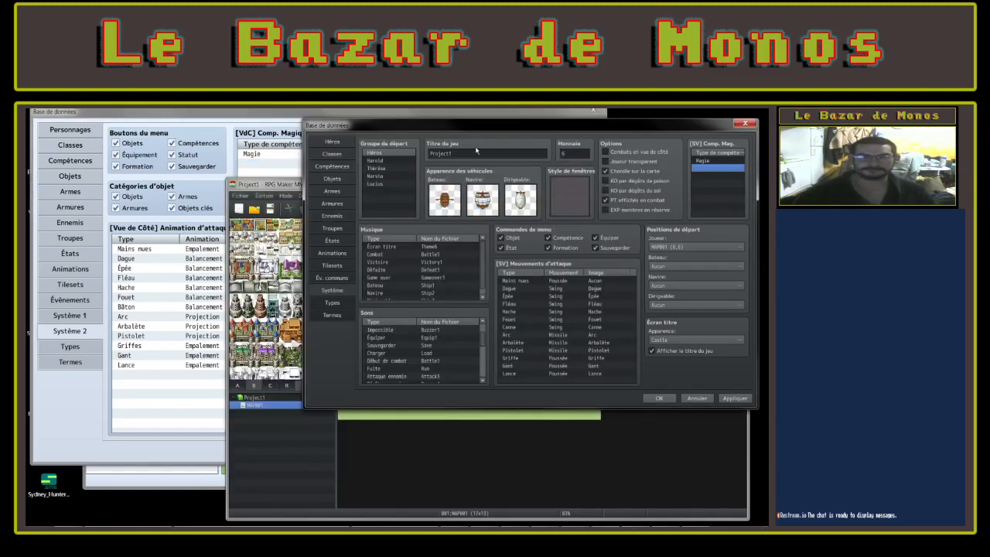
pyautogui.click(337, 304)
pyautogui.click(331, 290)
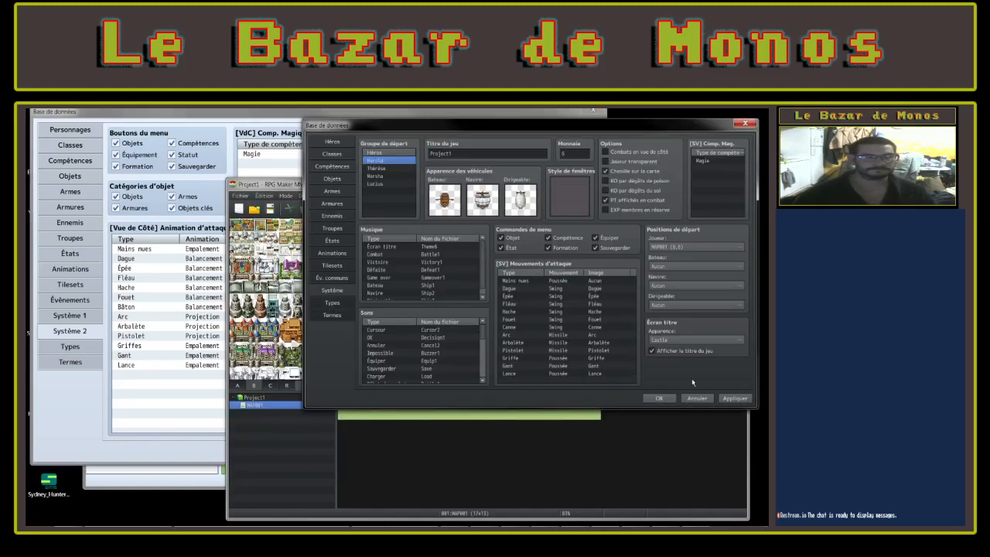
pyautogui.click(248, 112)
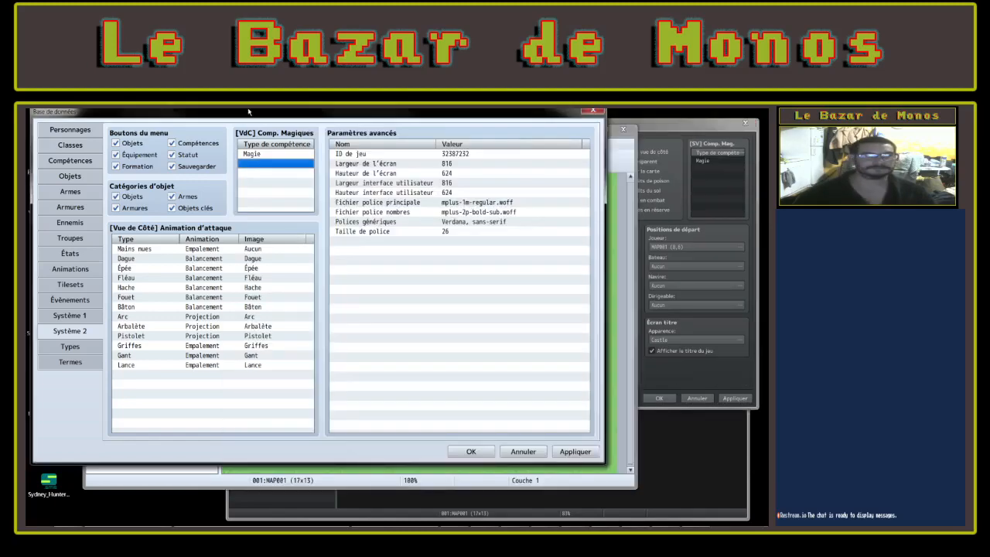
# Examine the game ID, screen size and user interface size among RPG Maker MZ's Paramètres avancés
pyautogui.doubleClick(350, 154)
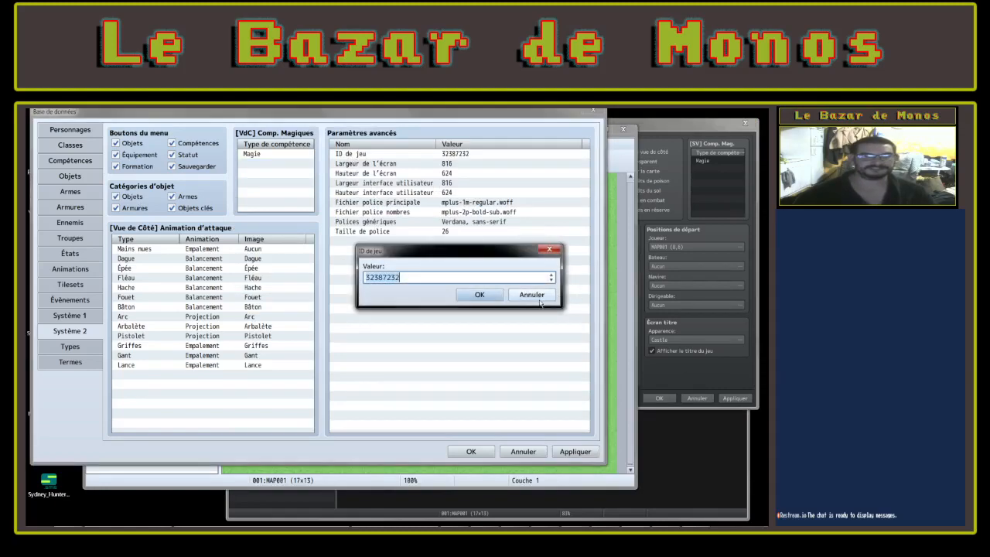
pyautogui.click(531, 295)
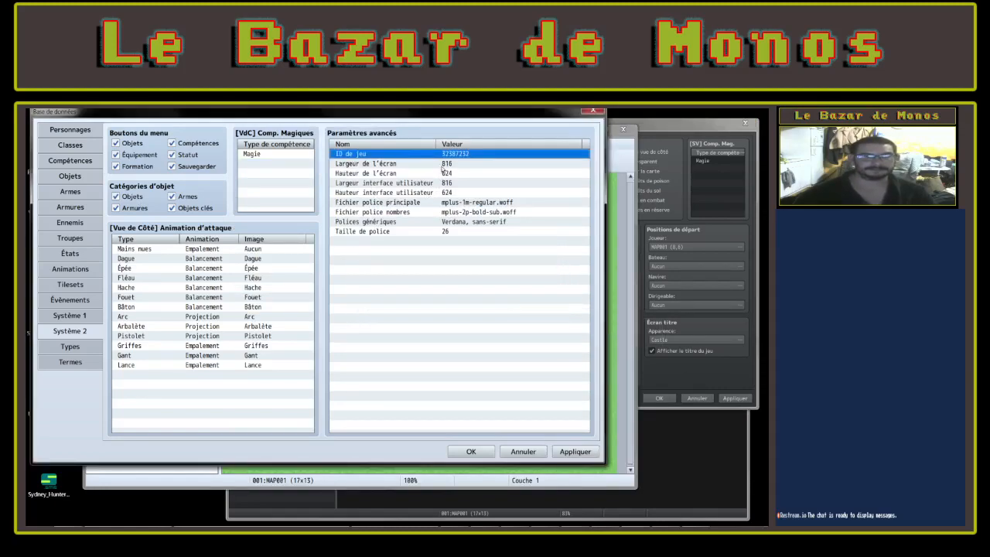
pyautogui.click(372, 175)
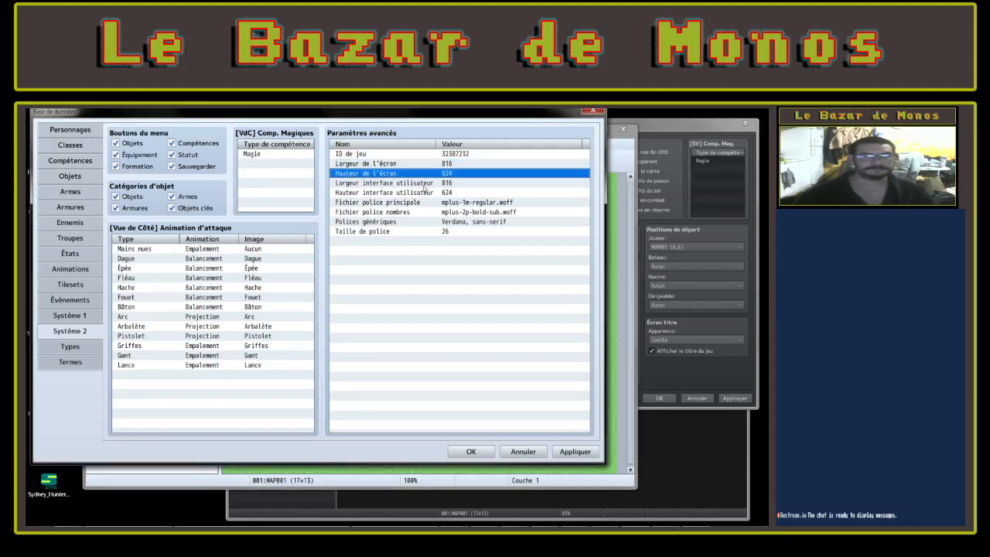
pyautogui.click(423, 184)
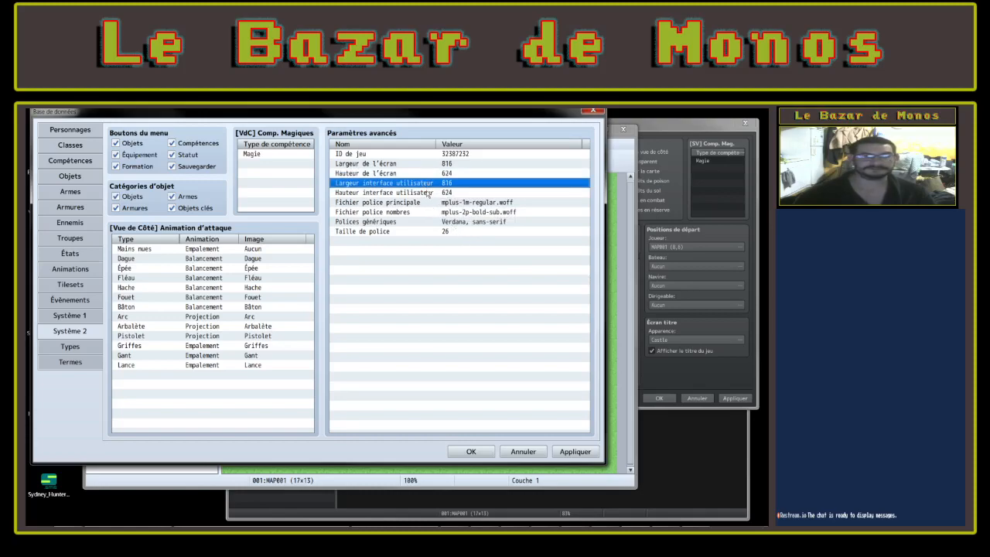
pyautogui.click(480, 192)
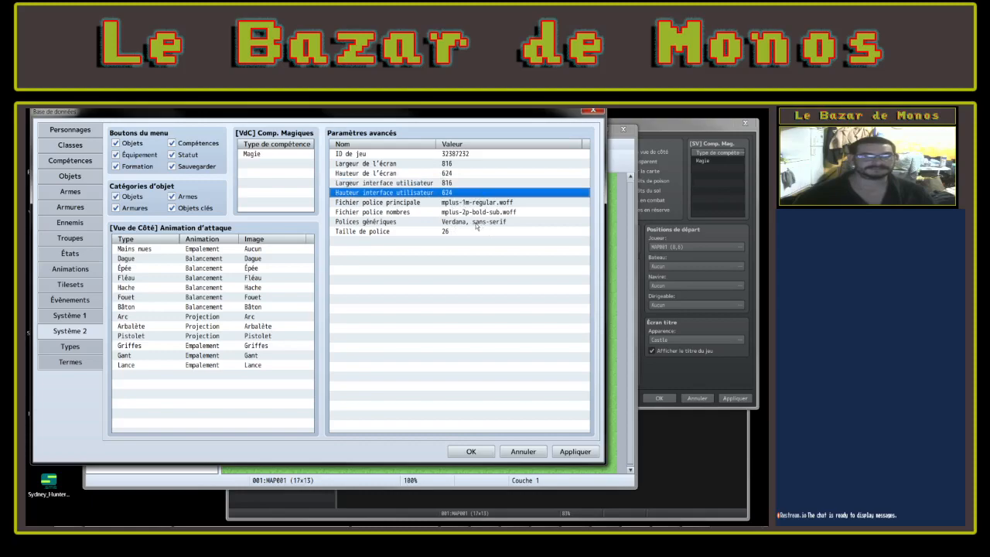
# Examine the font files and font size in RPG Maker MZ's Paramètres avancés and look for equivalents in RPG Maker MV's system settings
pyautogui.click(399, 205)
pyautogui.click(408, 218)
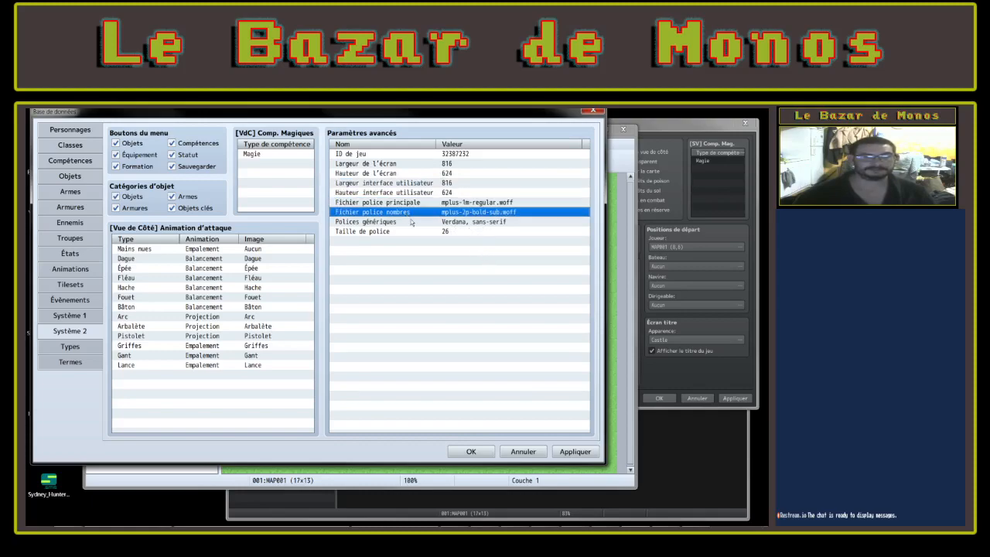
pyautogui.doubleClick(490, 202)
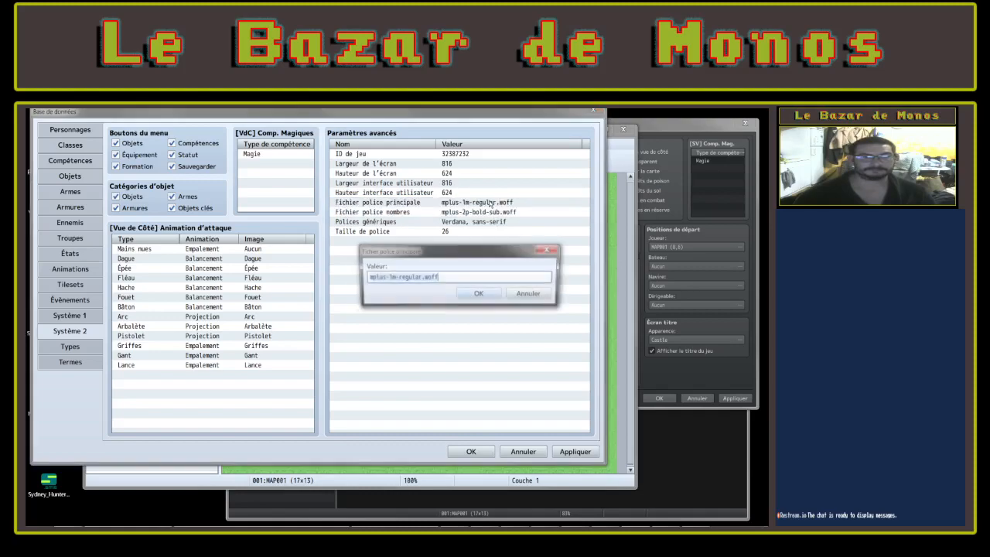
pyautogui.click(529, 294)
pyautogui.doubleClick(384, 233)
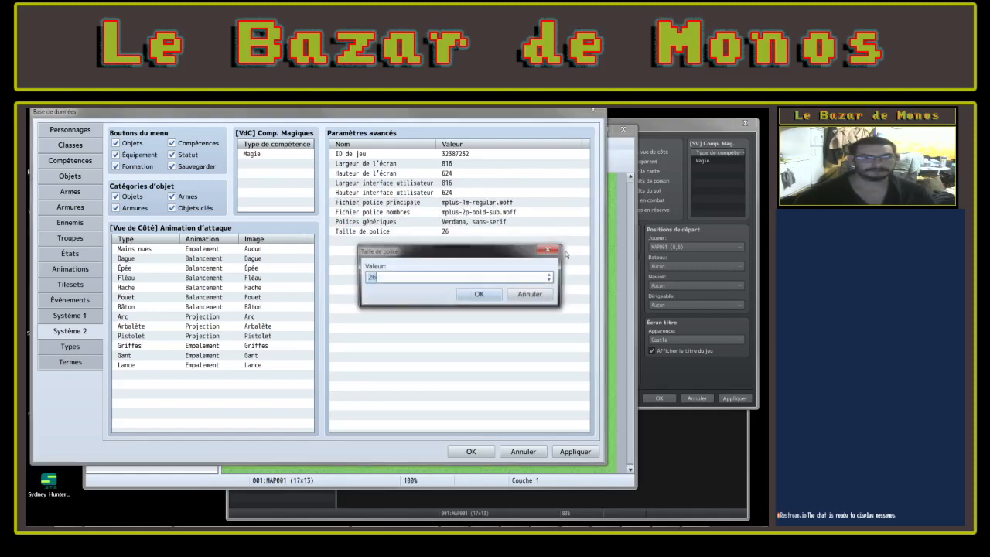
pyautogui.click(532, 295)
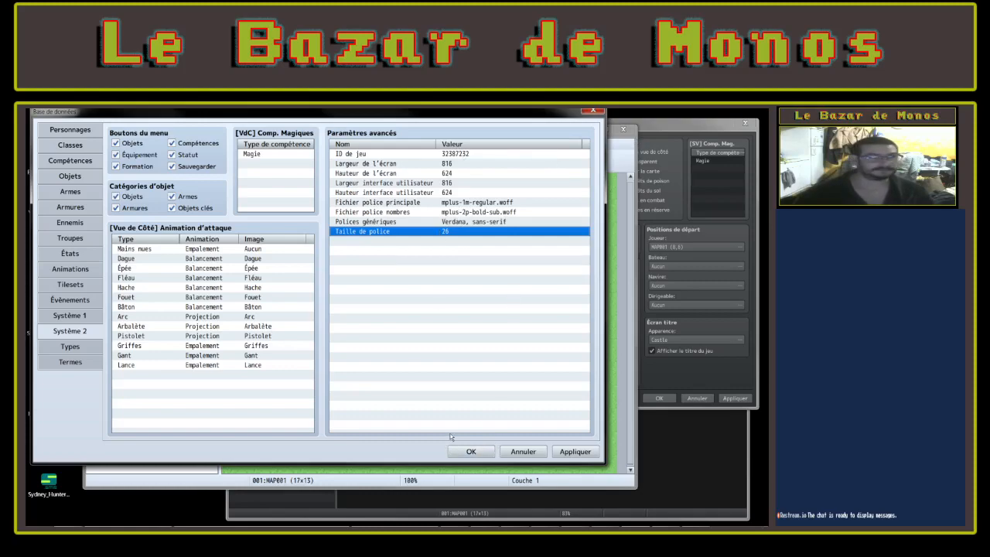
pyautogui.click(684, 124)
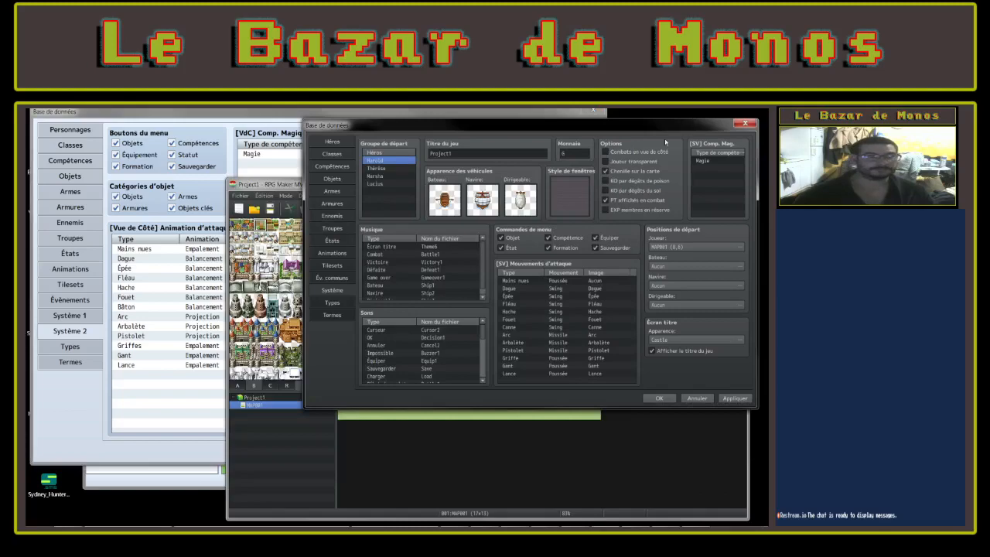
pyautogui.click(253, 122)
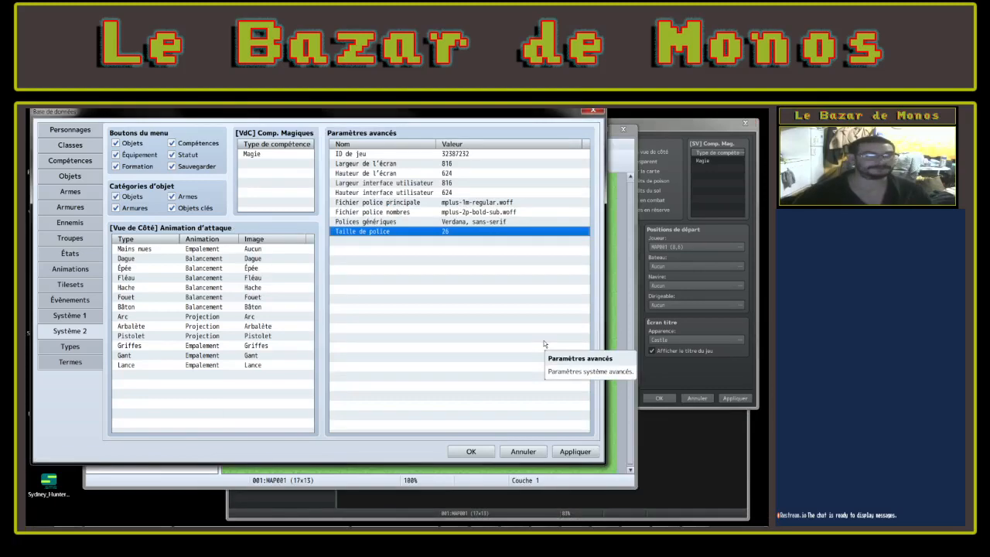
# Compare the Types lists of RPG Maker MZ and RPG Maker MV, after a brief look at MZ's Termes
pyautogui.click(69, 360)
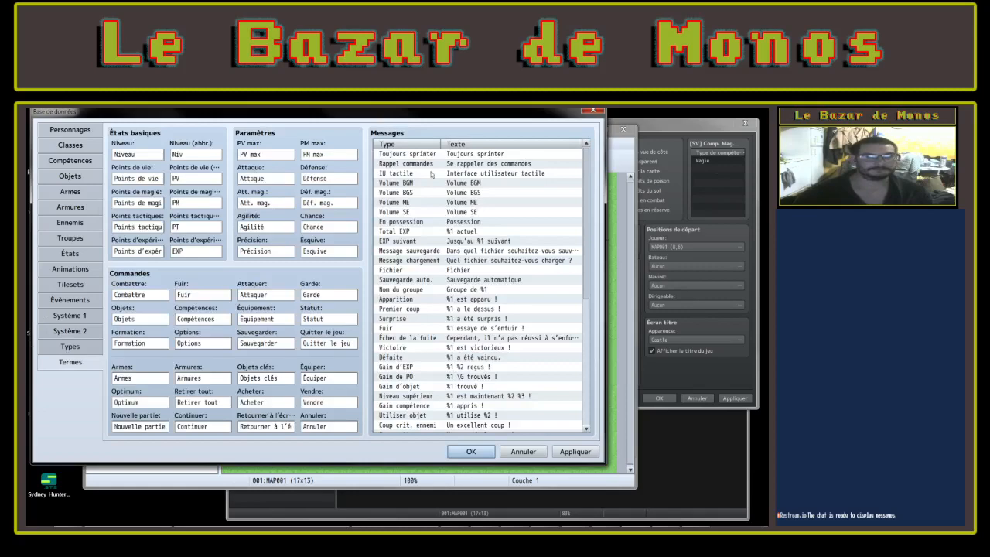
pyautogui.click(677, 376)
pyautogui.click(332, 303)
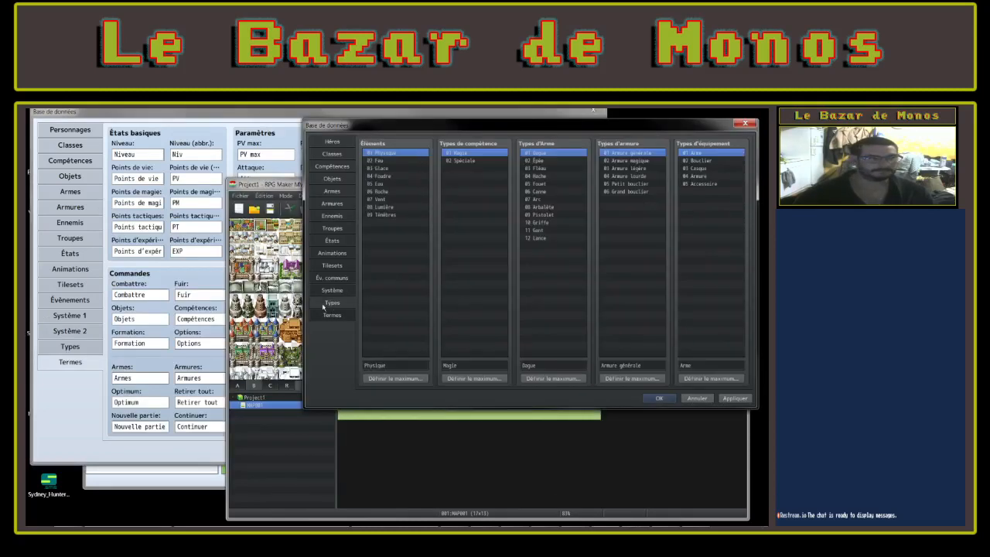
pyautogui.click(66, 347)
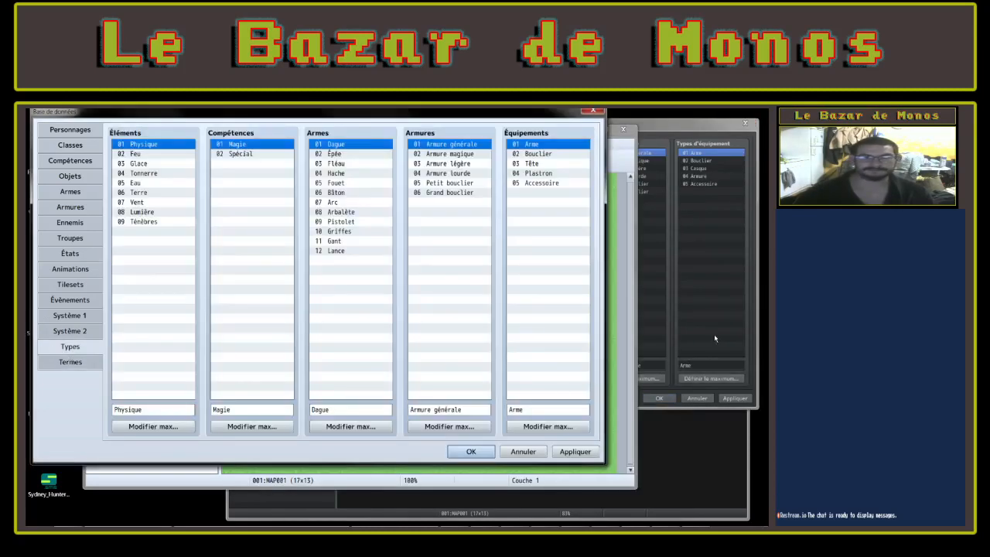
pyautogui.click(749, 308)
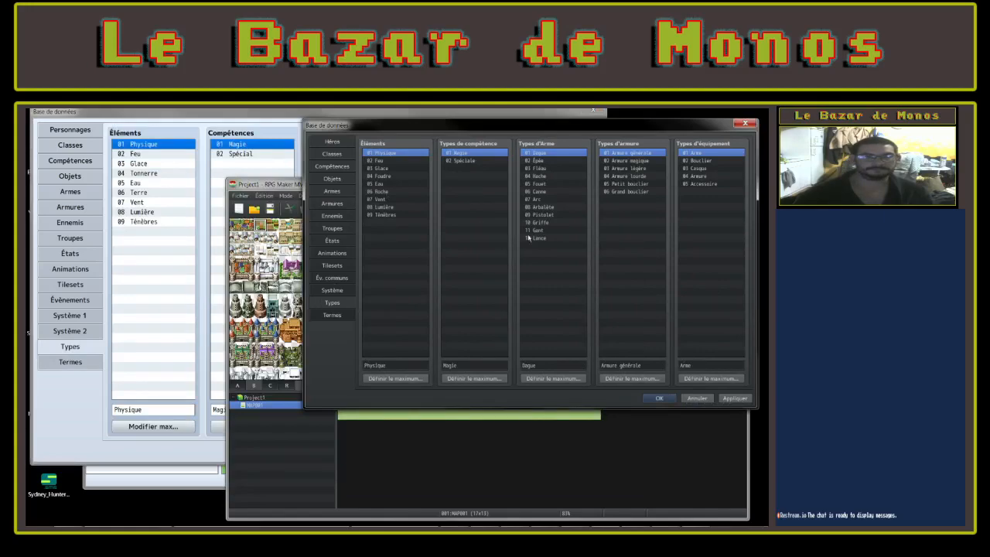
pyautogui.click(244, 109)
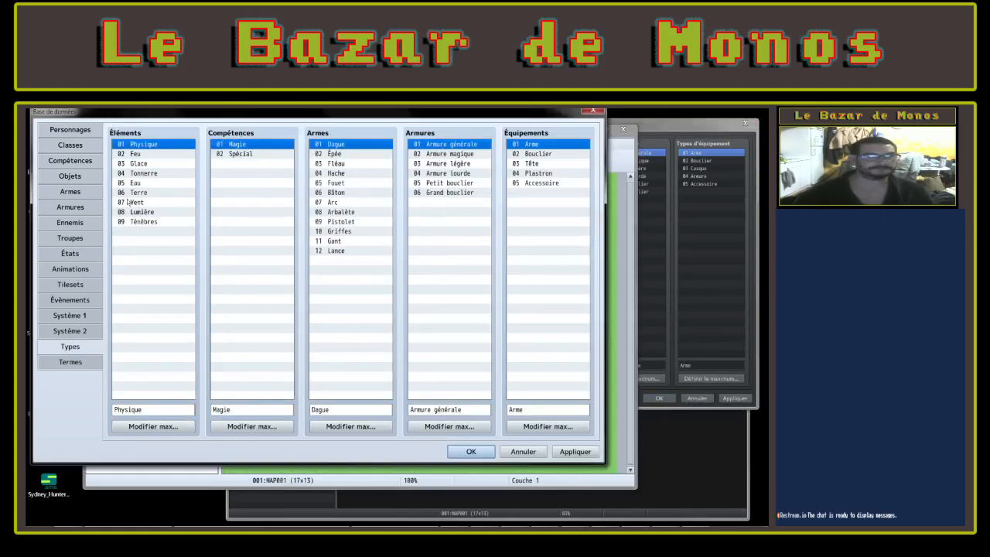
# Examine the skill, weapon, armour and equipment entries in RPG Maker MZ's Types lists
pyautogui.click(240, 154)
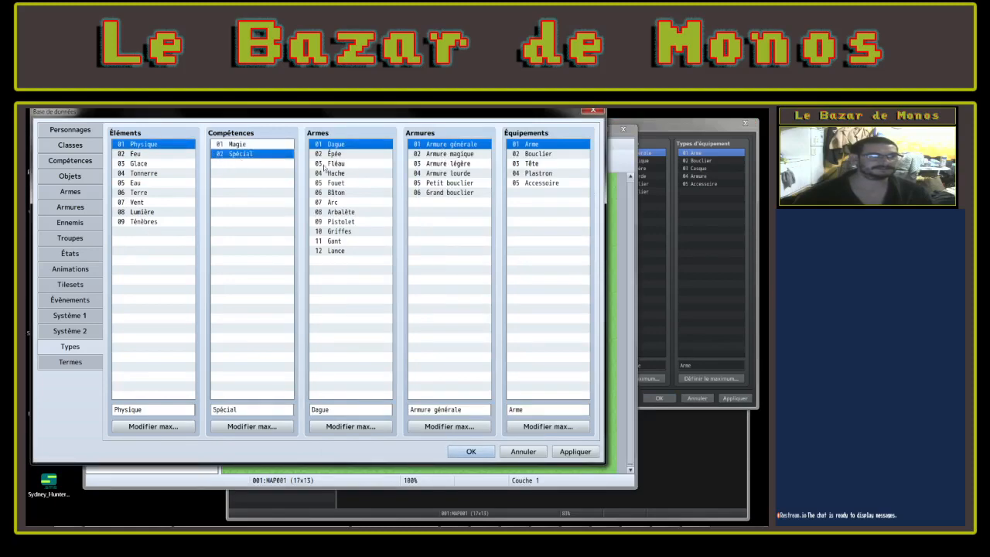
pyautogui.moveTo(323, 164); pyautogui.dragTo(336, 252)
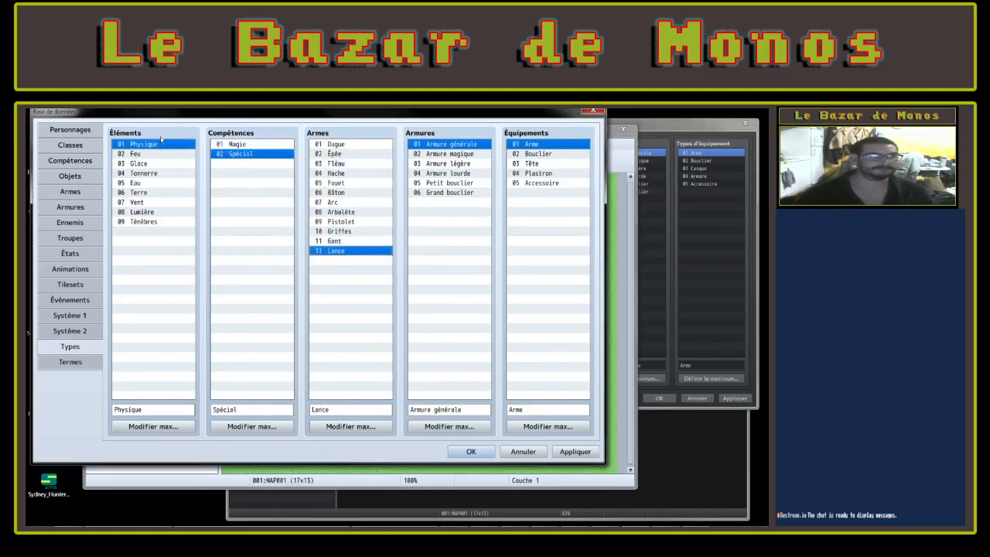
pyautogui.click(261, 148)
pyautogui.click(339, 155)
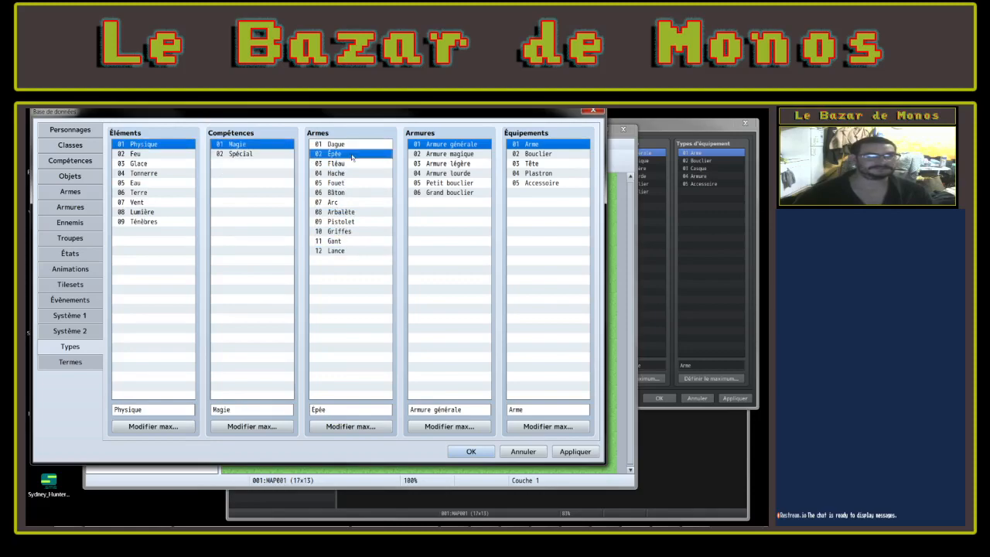
pyautogui.click(452, 164)
pyautogui.click(531, 164)
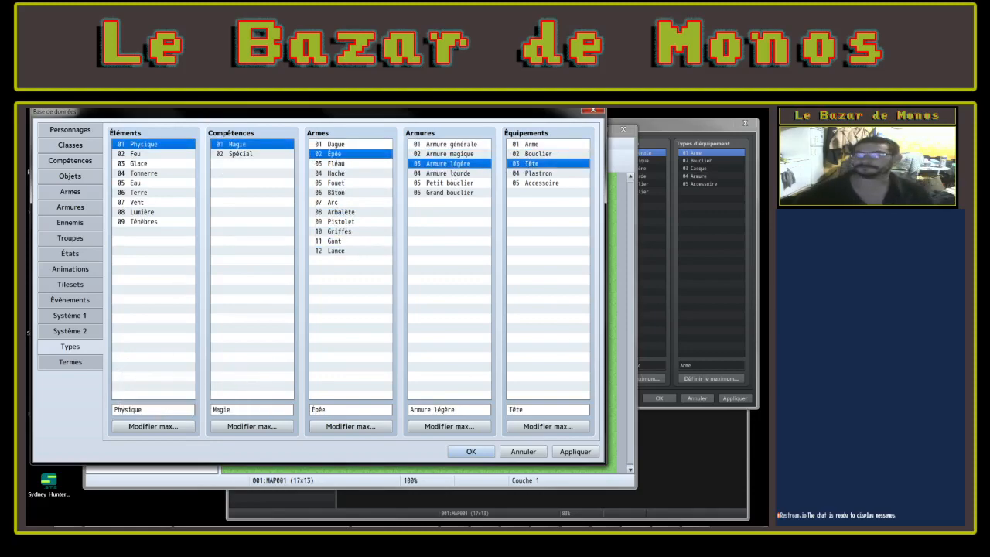
# Switch to RPG Maker 2000 and look through its database's Terms, Tilesets, System and Common Events for an equivalent of Types
pyautogui.hotkey('alt', 'Tab')
pyautogui.moveTo(389, 128)
pyautogui.mouseDown()
pyautogui.moveTo(665, 309)
pyautogui.moveTo(382, 113)
pyautogui.mouseUp()
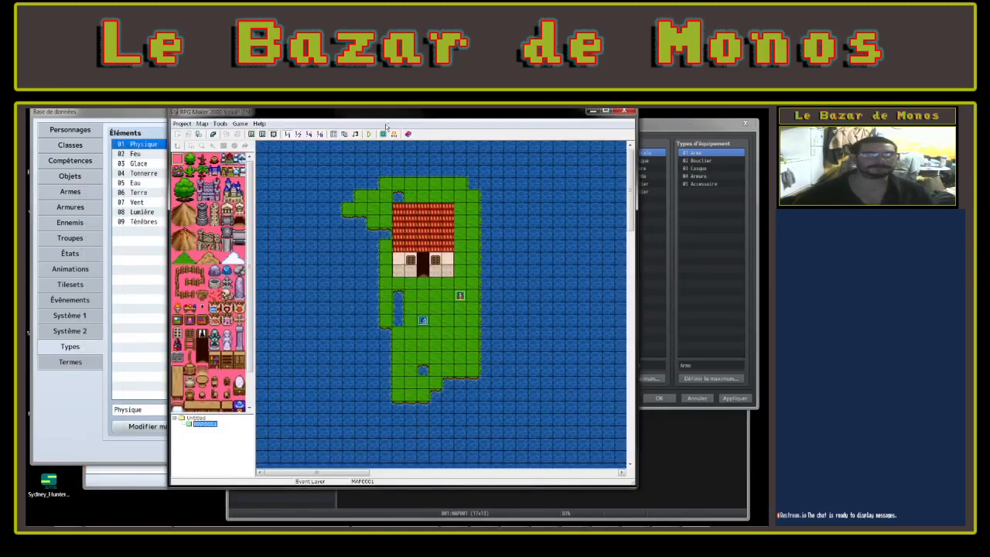
pyautogui.click(333, 133)
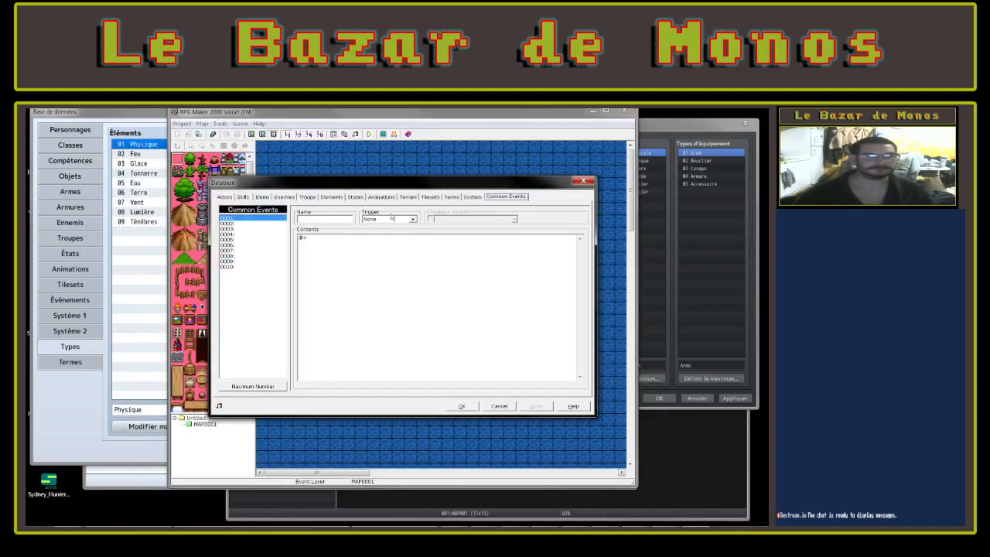
pyautogui.click(469, 198)
pyautogui.click(451, 198)
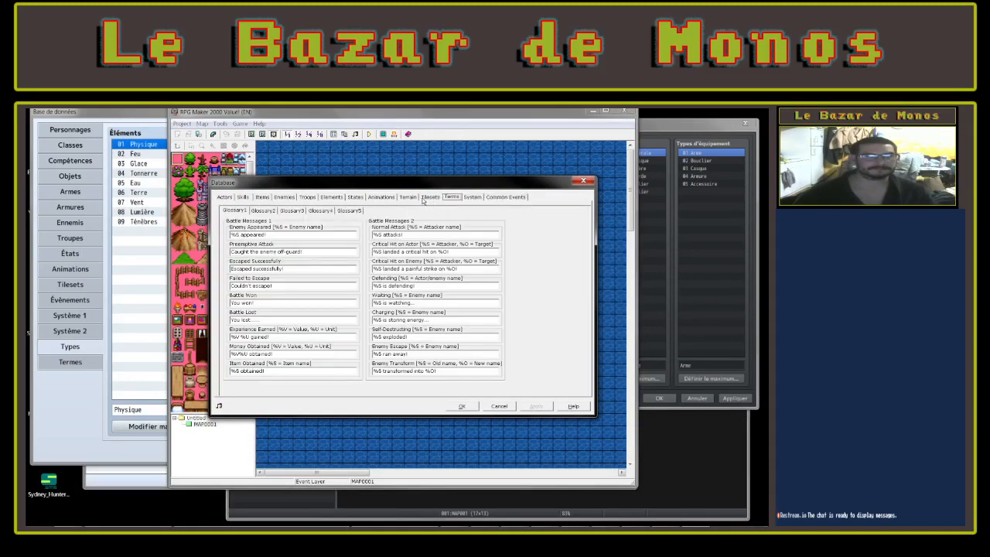
pyautogui.click(413, 198)
pyautogui.click(429, 198)
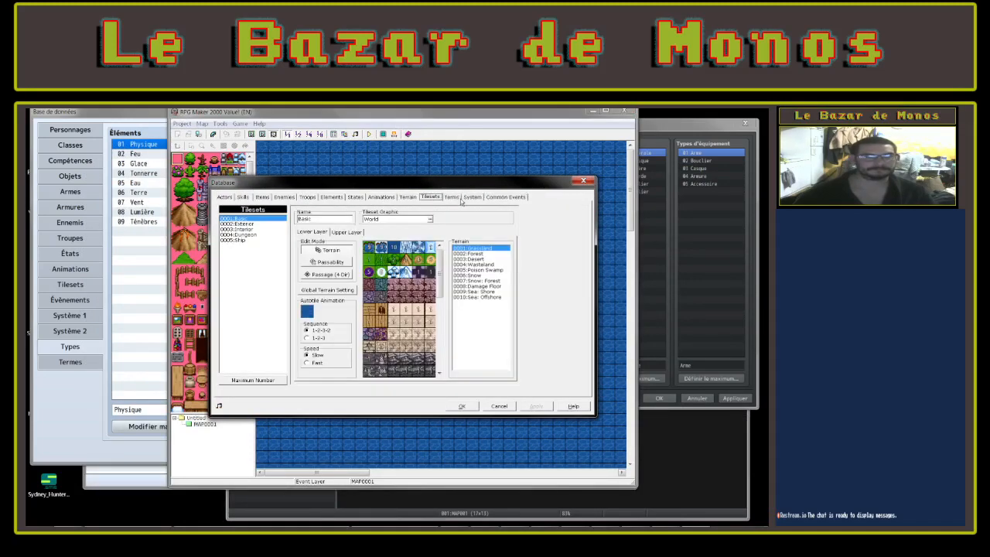
pyautogui.click(471, 198)
pyautogui.click(495, 198)
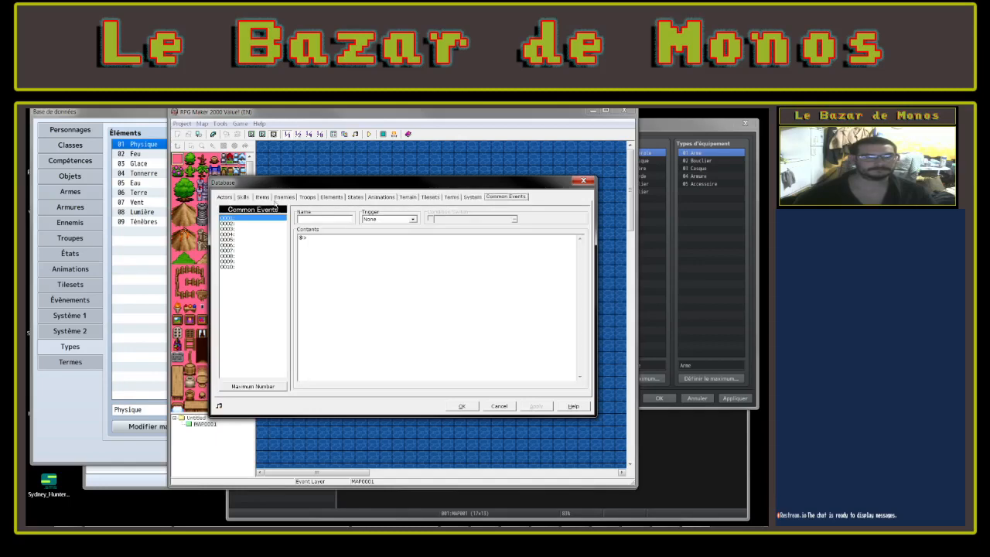
# View the Elements list in RPG Maker 2000's database, close the database and move the editor window out of the way
pyautogui.click(332, 197)
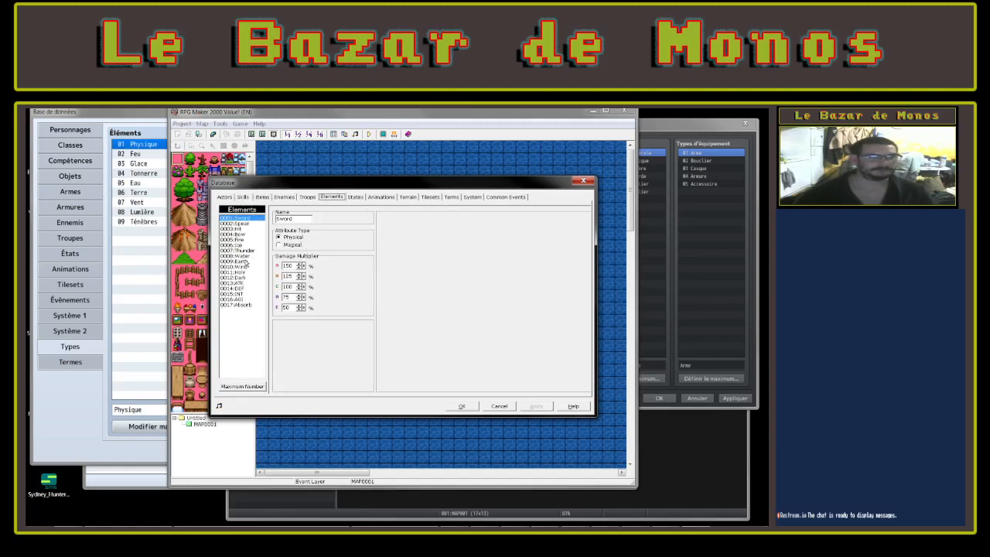
pyautogui.click(585, 182)
pyautogui.moveTo(323, 117); pyautogui.dragTo(929, 147)
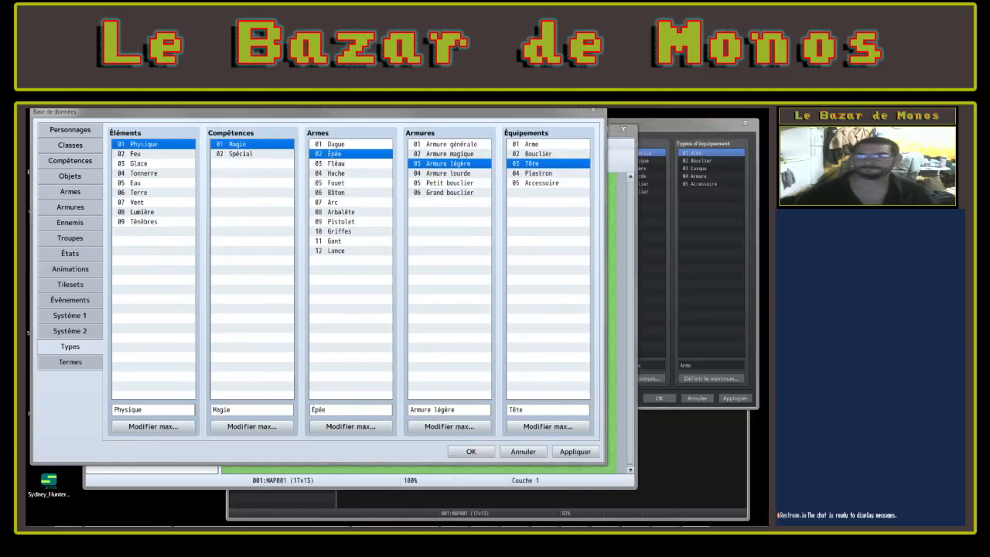
# Compare the Termes page of RPG Maker MZ with RPG Maker MV's, look through MZ's messages, and close MZ's database with its settings applied
pyautogui.click(70, 363)
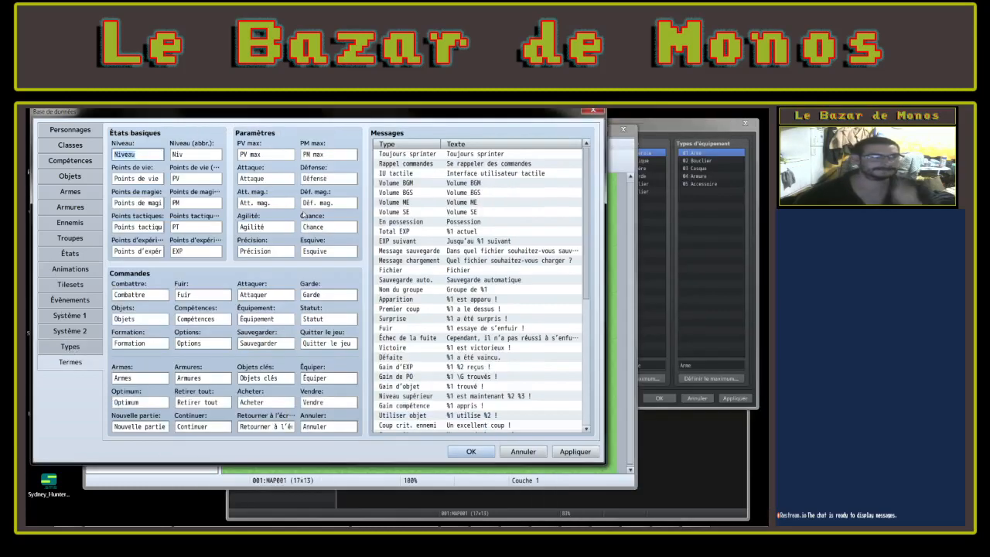
pyautogui.hotkey('alt', 'Tab')
pyautogui.click(333, 317)
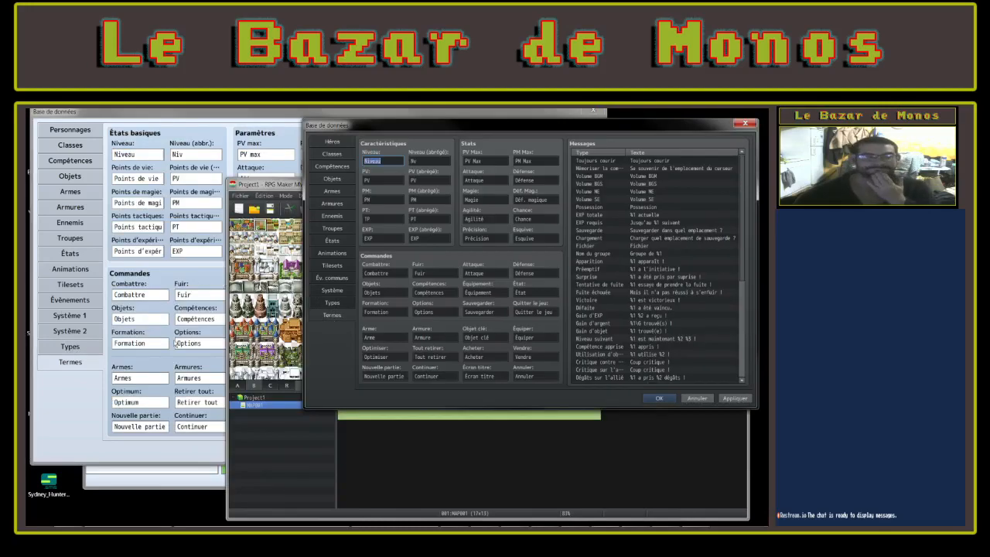
pyautogui.hotkey('alt', 'Tab')
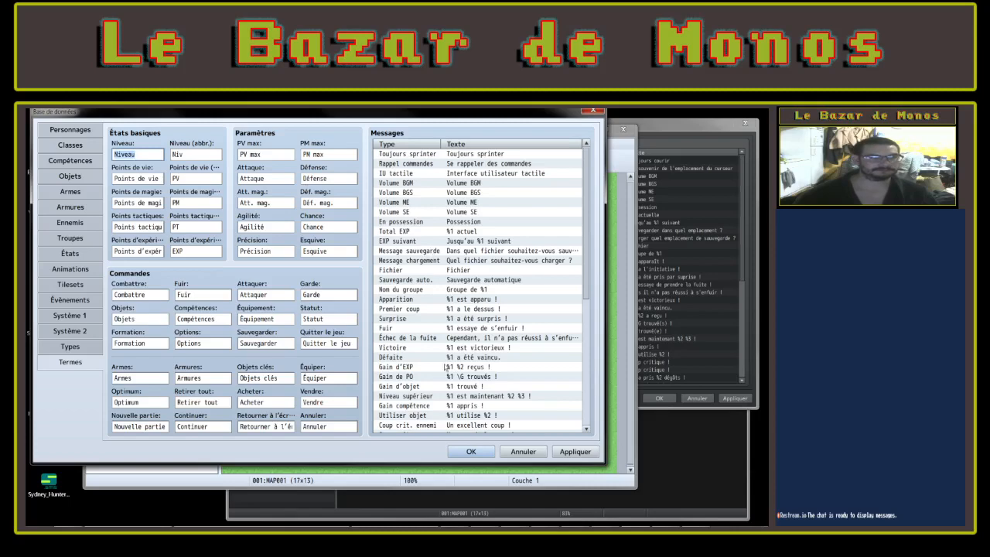
pyautogui.scroll(-5, 449, 402)
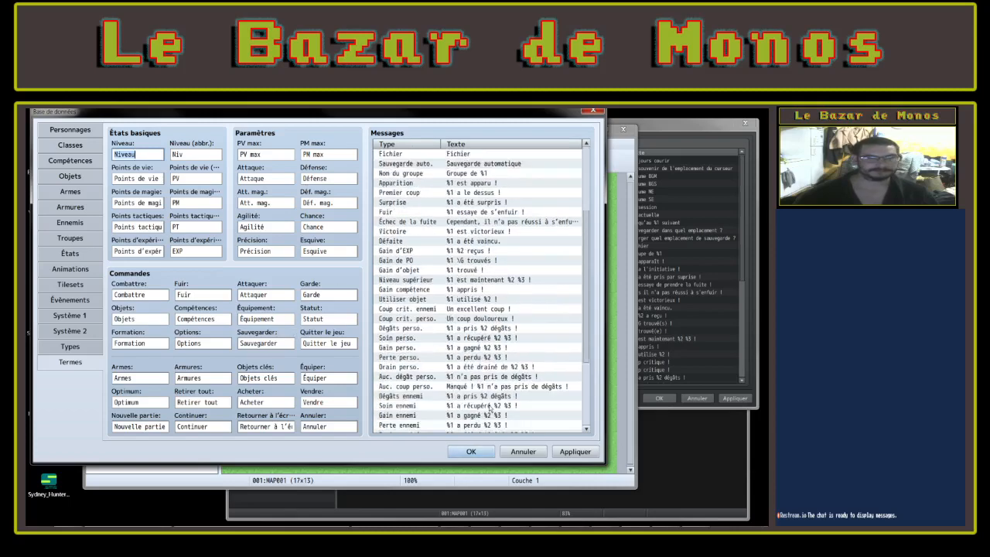
pyautogui.scroll(3, 489, 418)
pyautogui.click(575, 452)
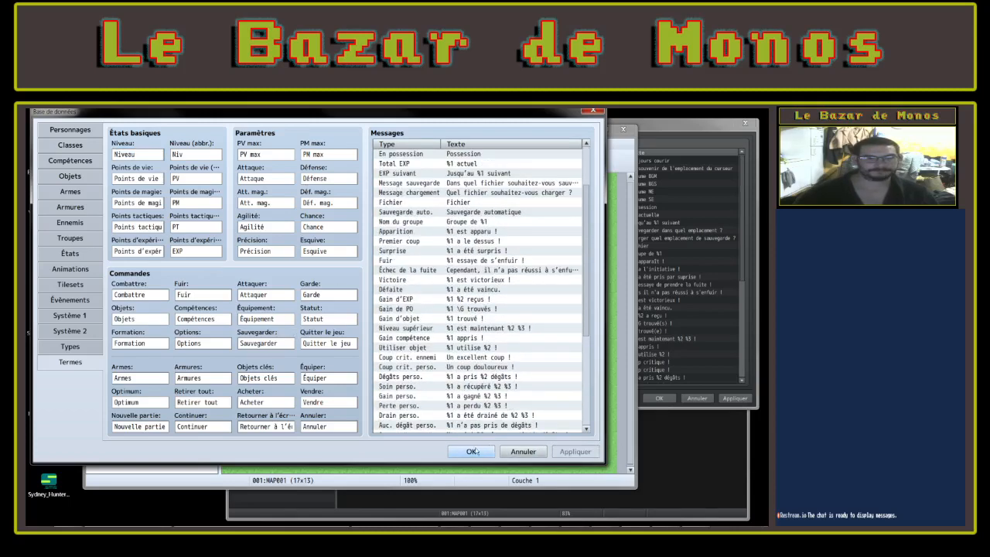
pyautogui.click(472, 451)
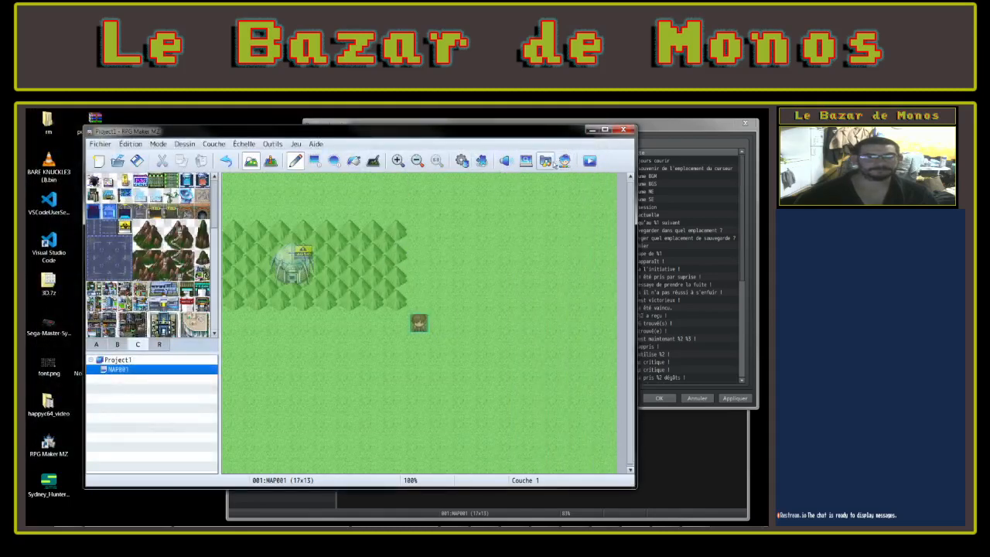
# Playtest the MZ project, start a new game and walk the hero around the map by direction and by destination
pyautogui.click(590, 160)
pyautogui.click(369, 325)
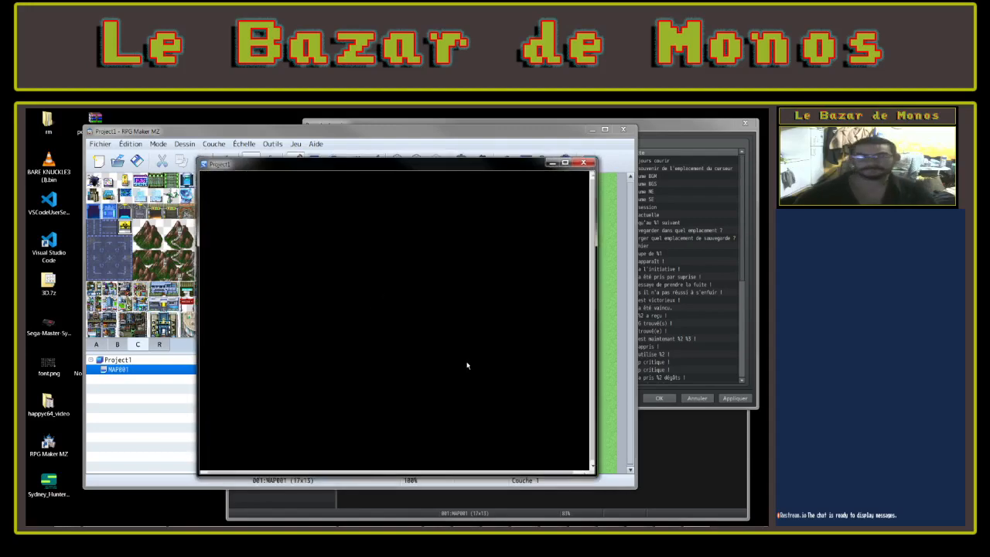
pyautogui.press('Return')
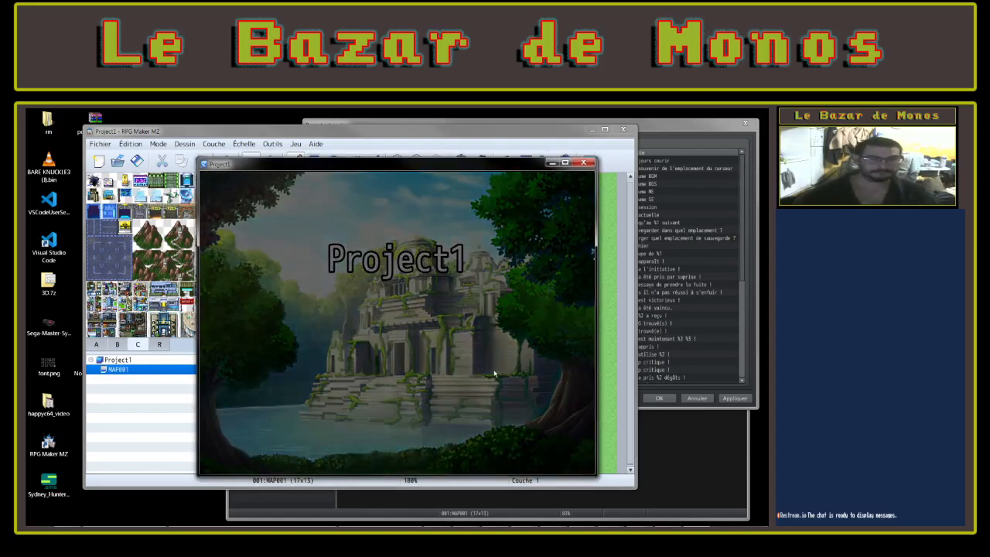
pyautogui.press('Down')
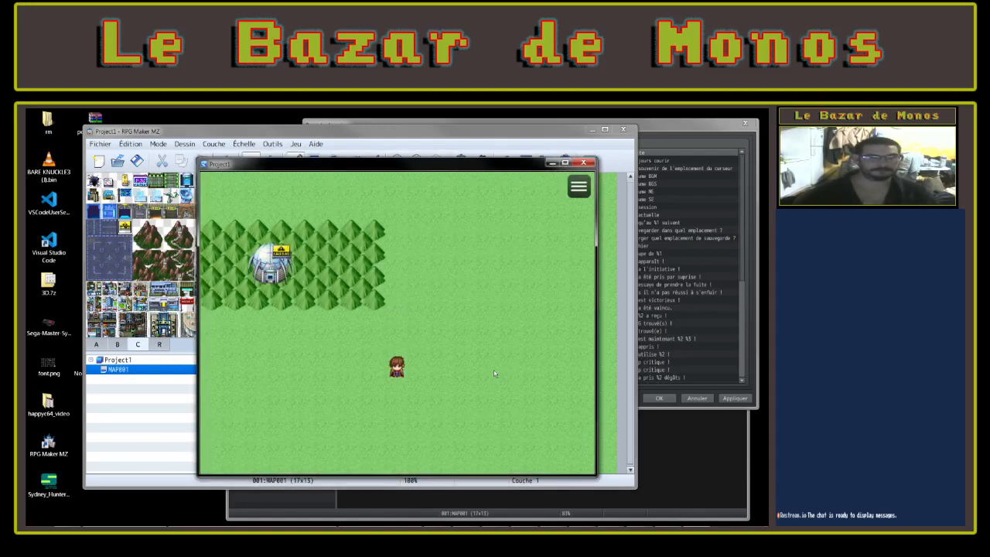
pyautogui.press('Left')
pyautogui.press('Up')
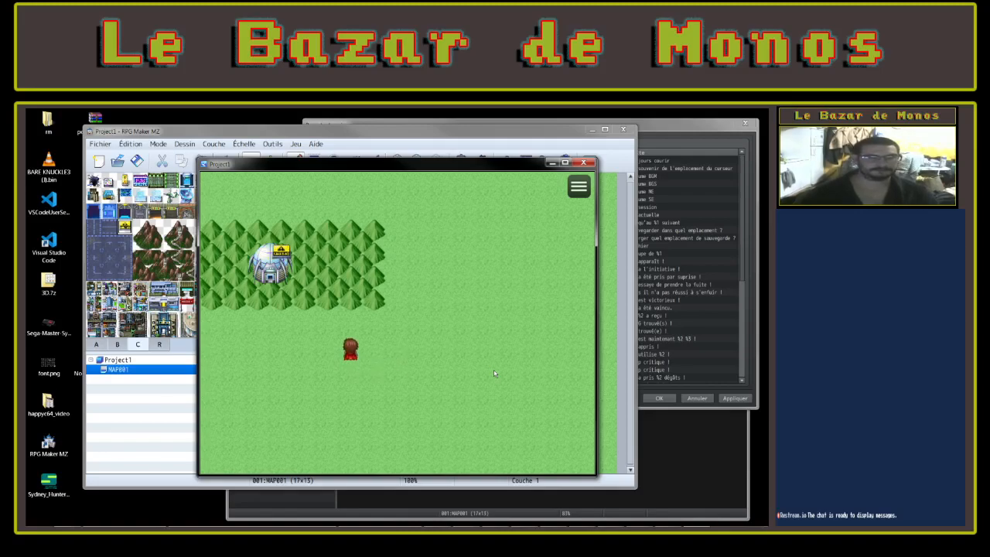
pyautogui.press('Right')
pyautogui.click(442, 298)
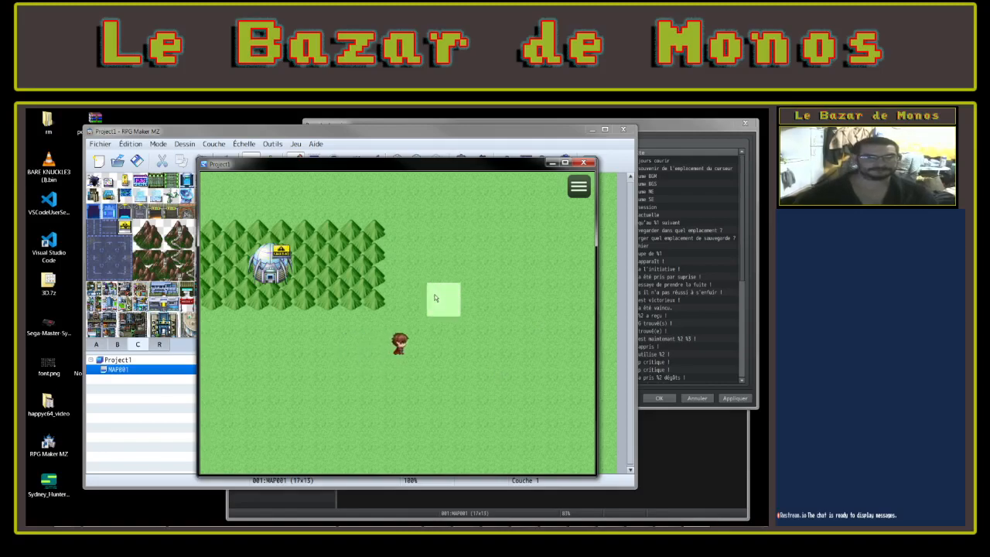
pyautogui.click(374, 345)
pyautogui.click(390, 399)
# Look through the playtest's in-game menu commands and the item categories under Objets
pyautogui.click(579, 186)
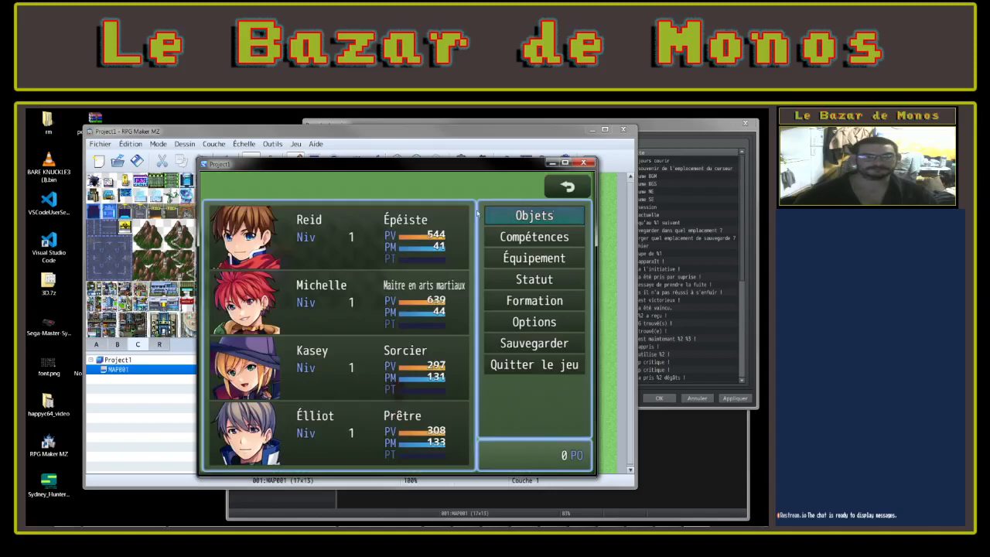
pyautogui.press('Down')
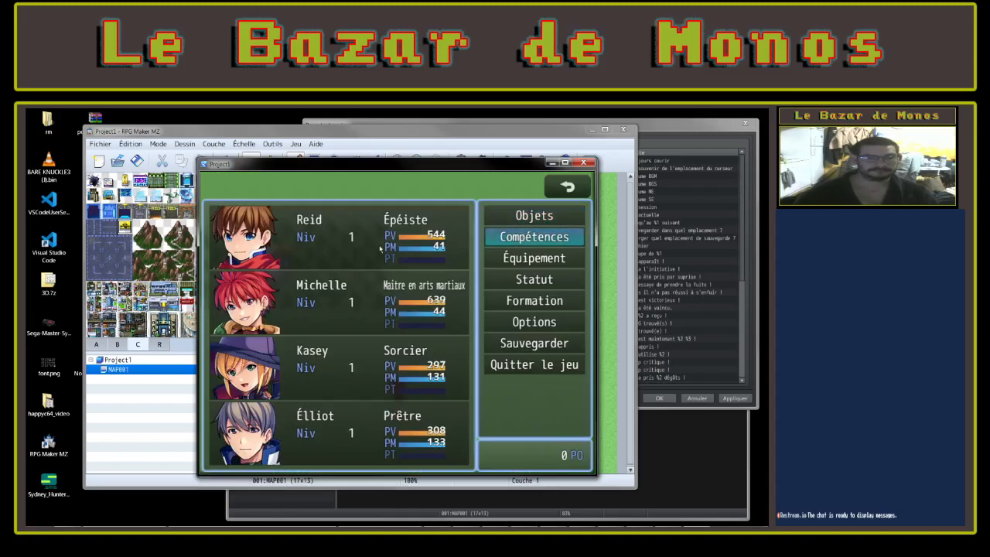
pyautogui.press('Down')
pyautogui.press('Down')
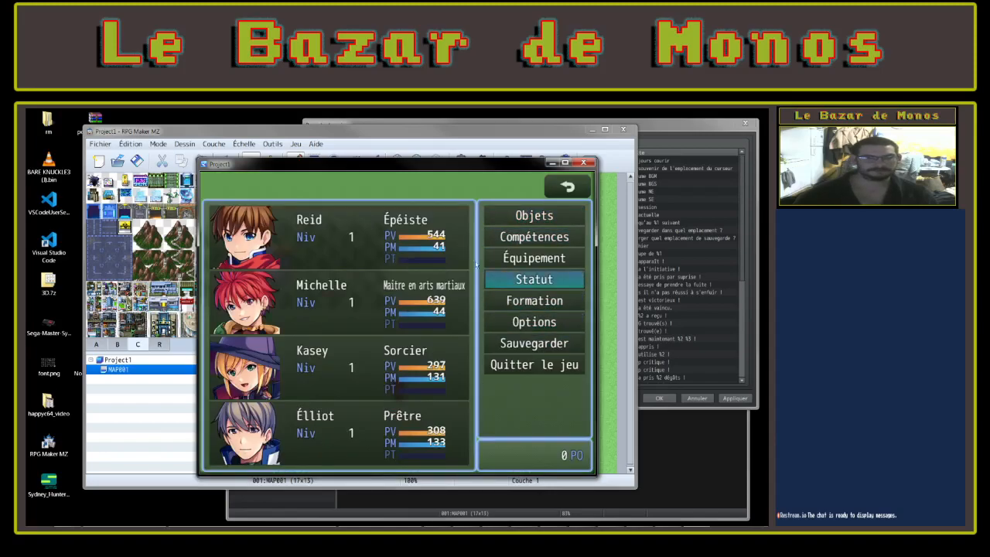
pyautogui.press('Up')
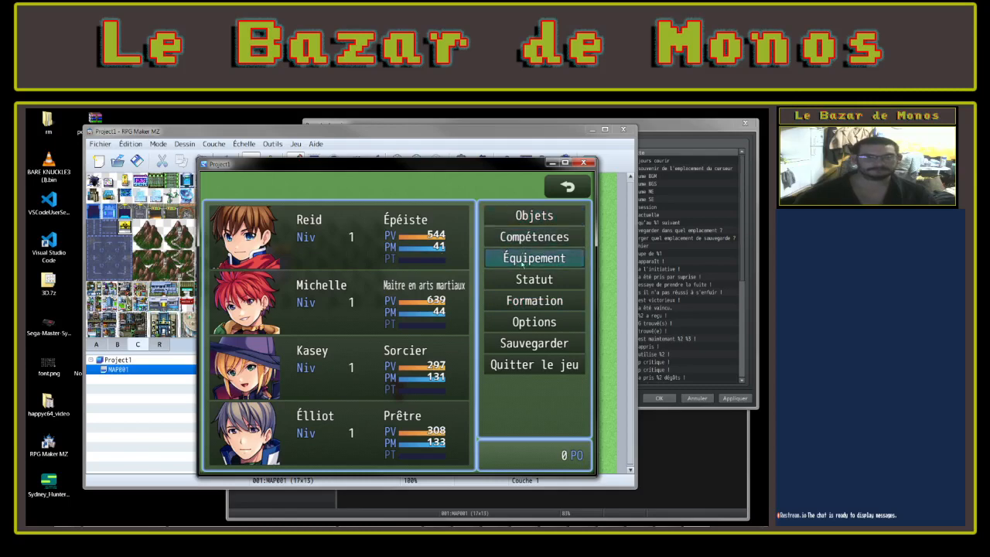
pyautogui.click(545, 216)
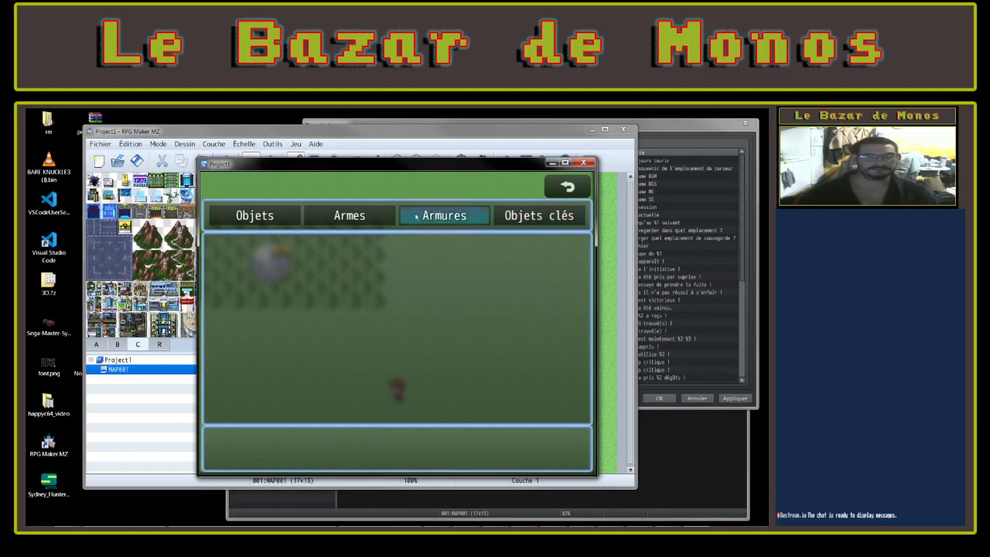
pyautogui.click(567, 186)
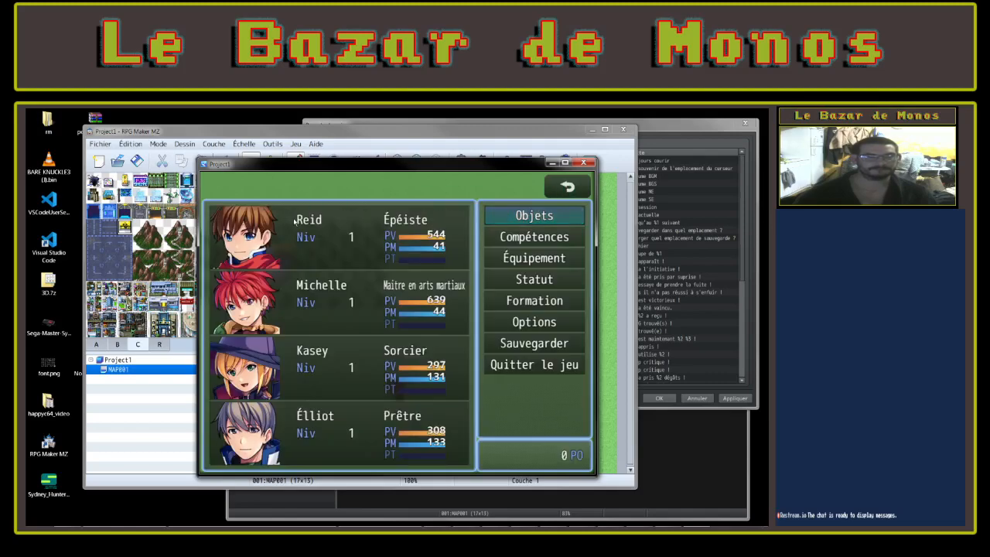
pyautogui.click(535, 216)
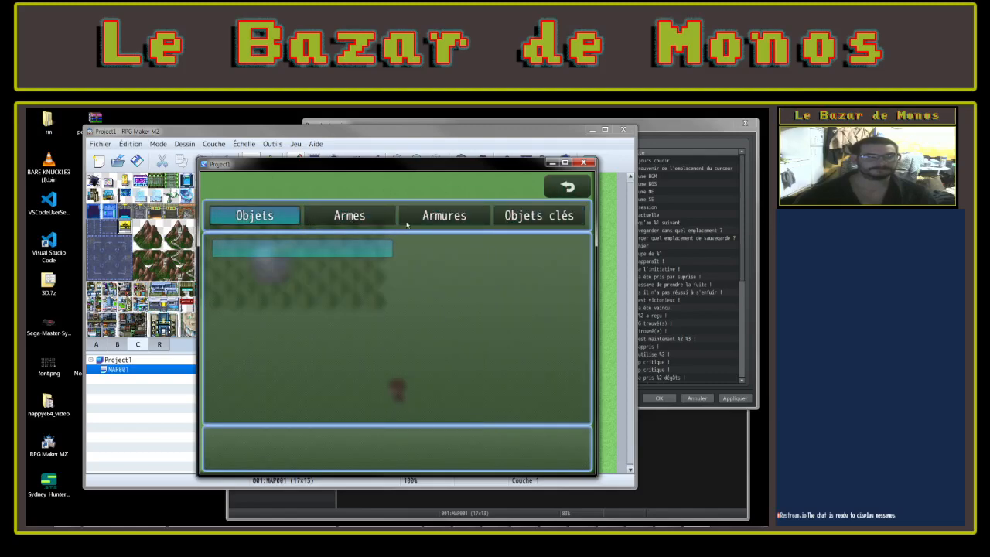
pyautogui.click(563, 187)
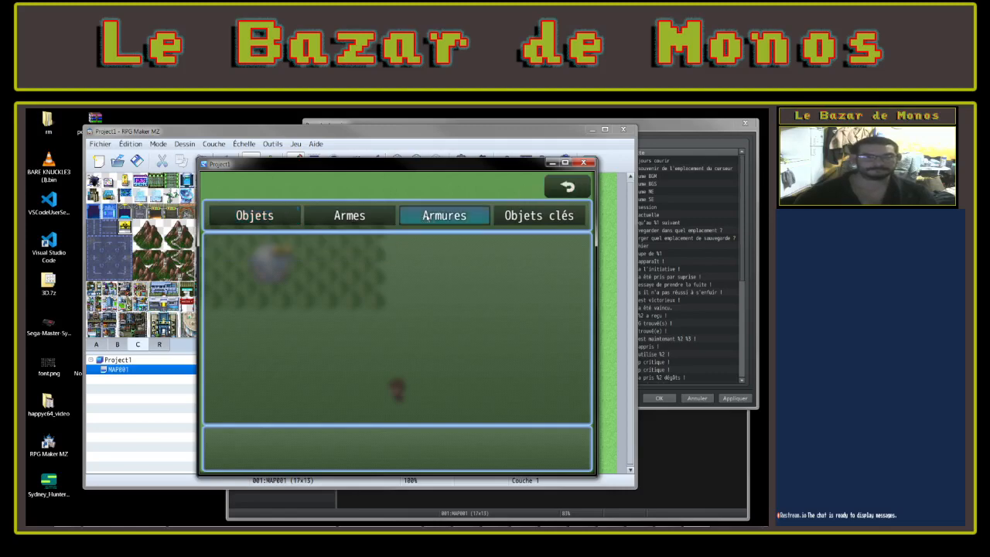
pyautogui.click(567, 186)
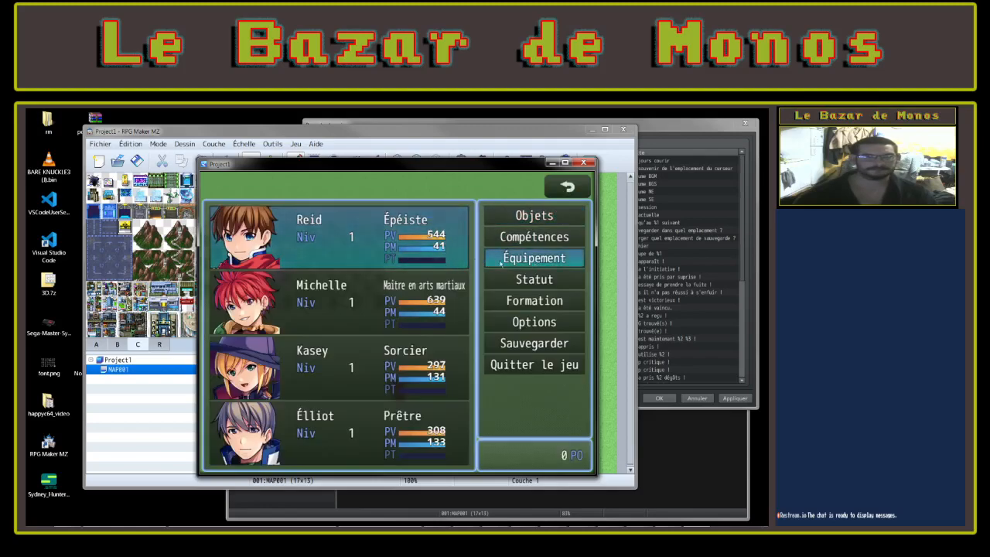
# View the equipment and status screens of the first party member, the Épéiste
pyautogui.click(301, 248)
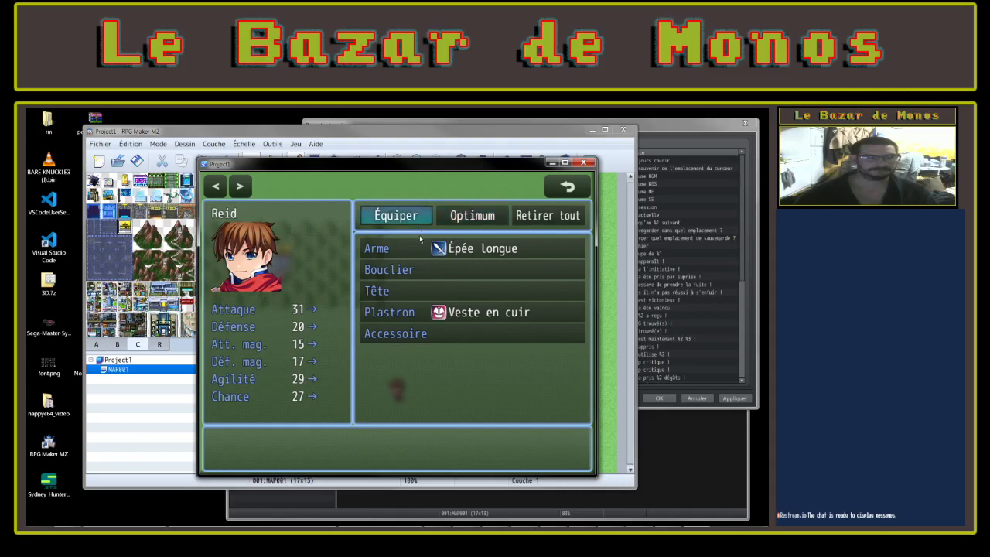
pyautogui.click(567, 186)
pyautogui.click(533, 280)
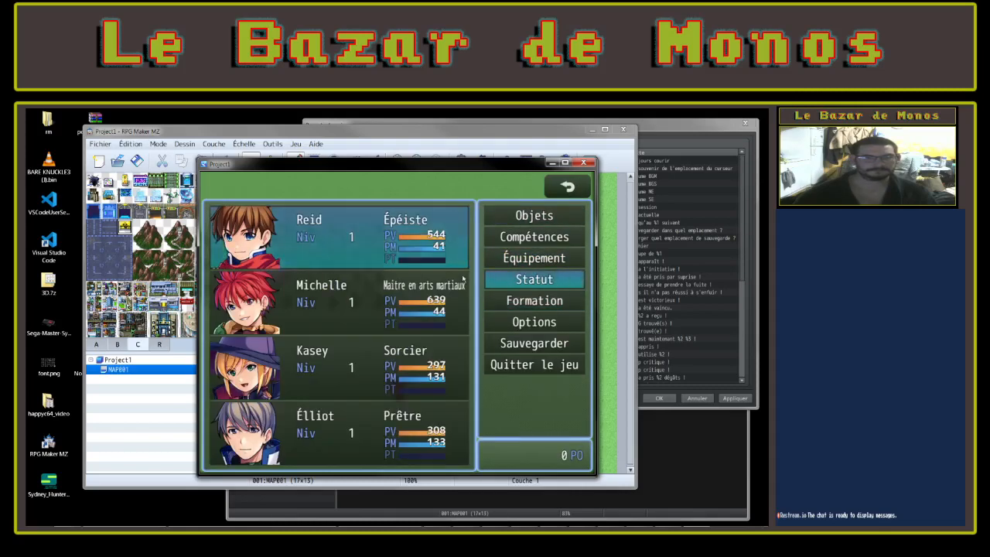
pyautogui.click(298, 246)
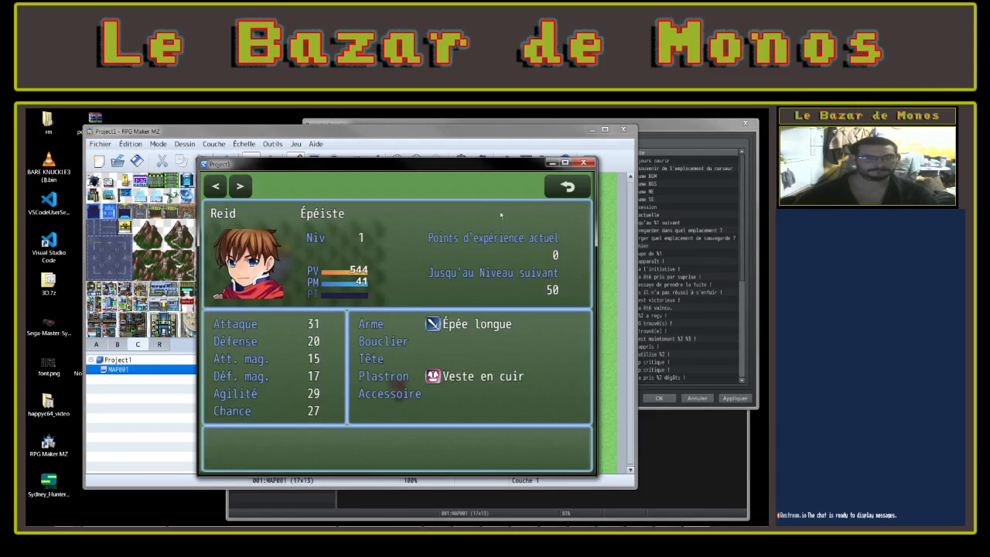
pyautogui.click(567, 187)
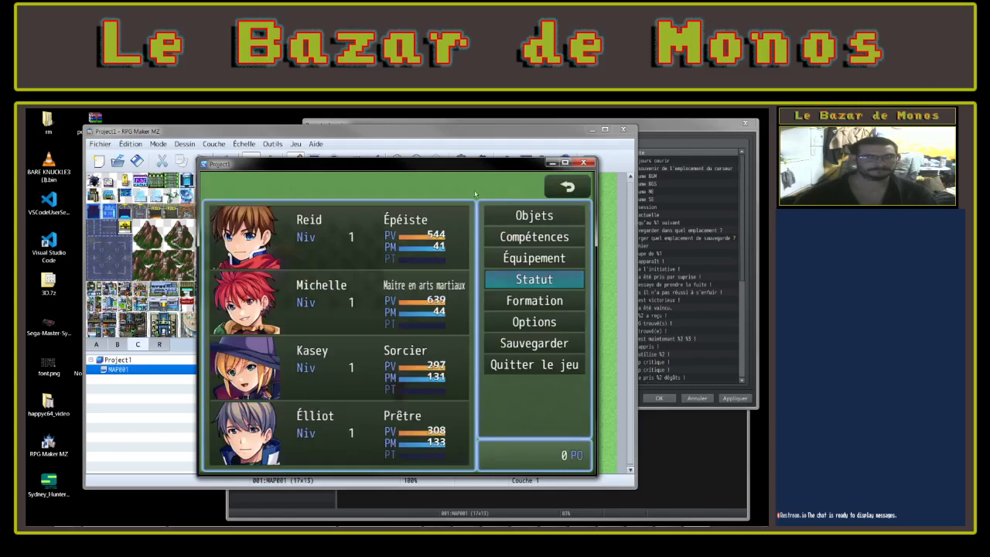
# Turn off Interface utilisateur tactile in the playtest's game options
pyautogui.click(546, 323)
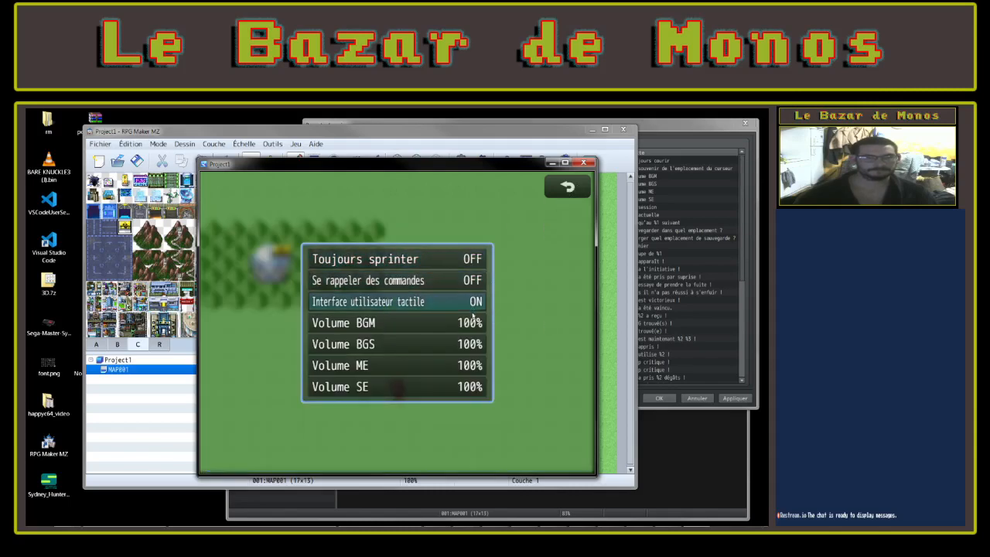
pyautogui.click(567, 187)
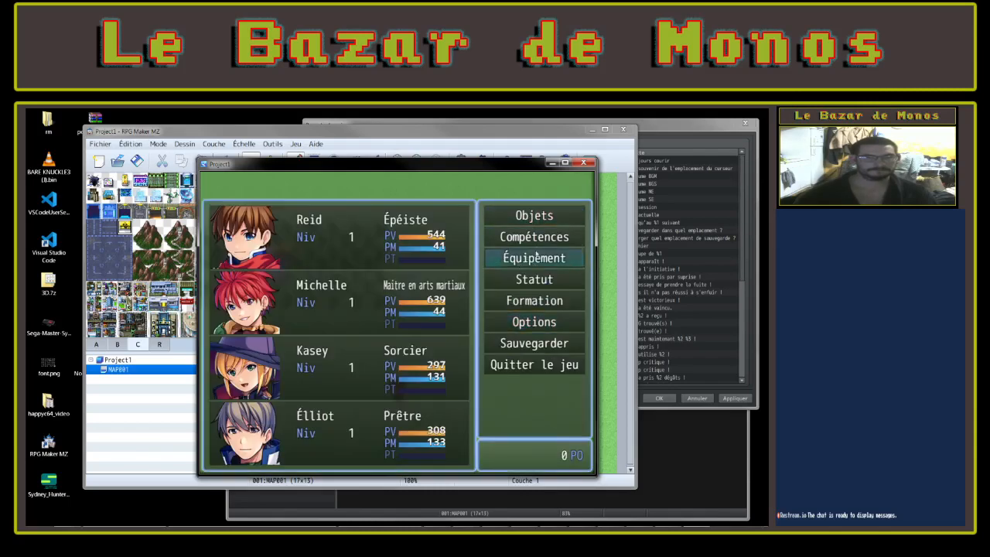
pyautogui.click(542, 322)
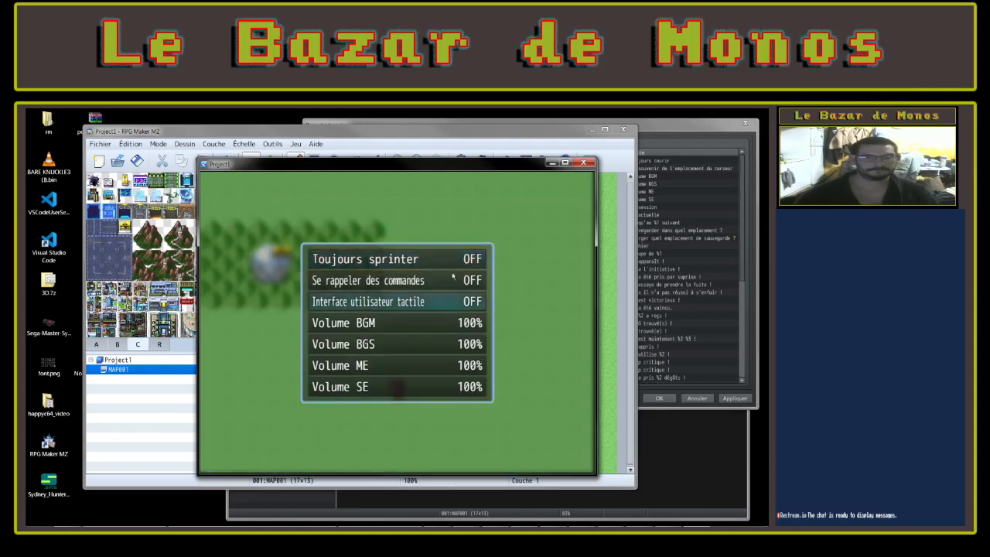
pyautogui.press('Escape')
# Check the in-game menu and the hero's movement without the touch interface, and close the playtest
pyautogui.press('Down')
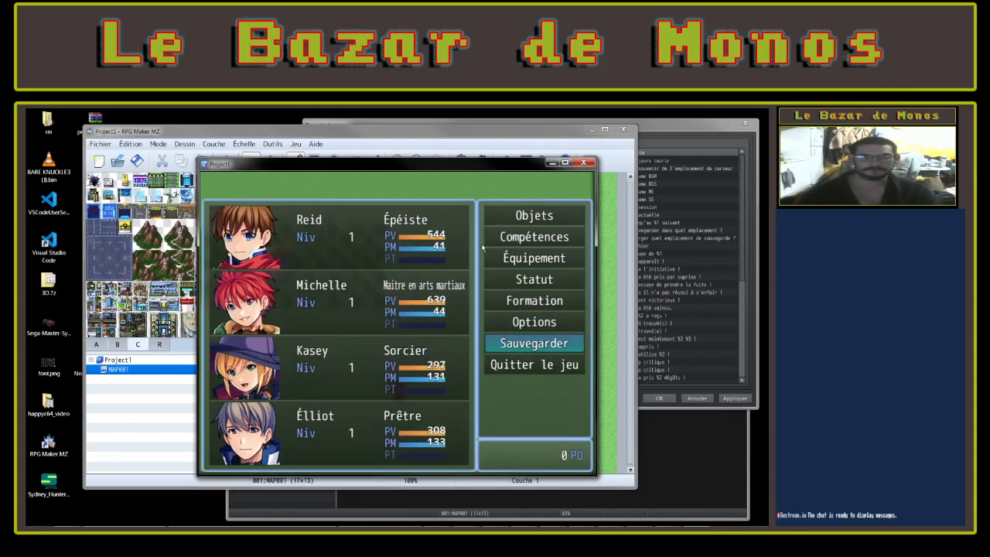
pyautogui.press('Return')
pyautogui.press('Escape')
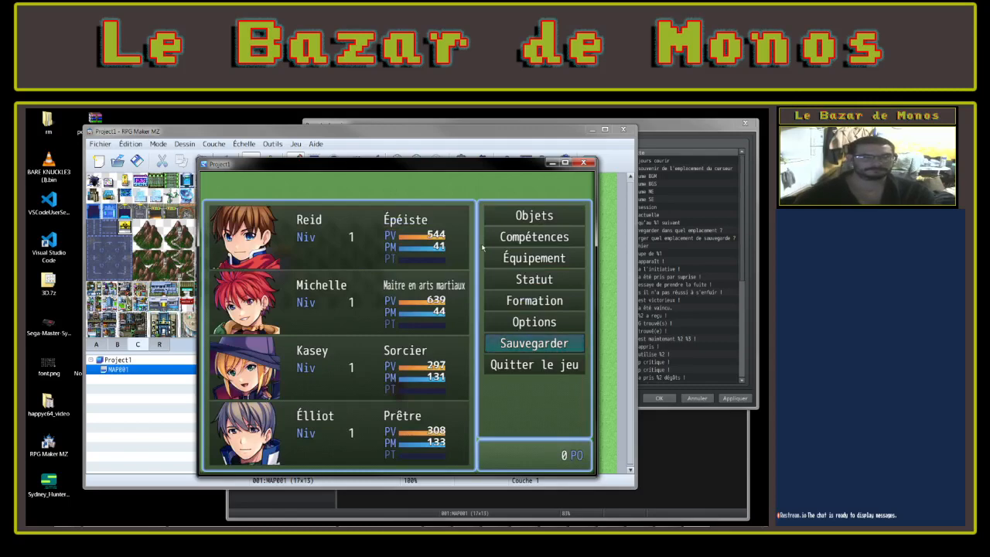
pyautogui.press('Down')
pyautogui.press('Escape')
pyautogui.press('Up')
pyautogui.press('Up')
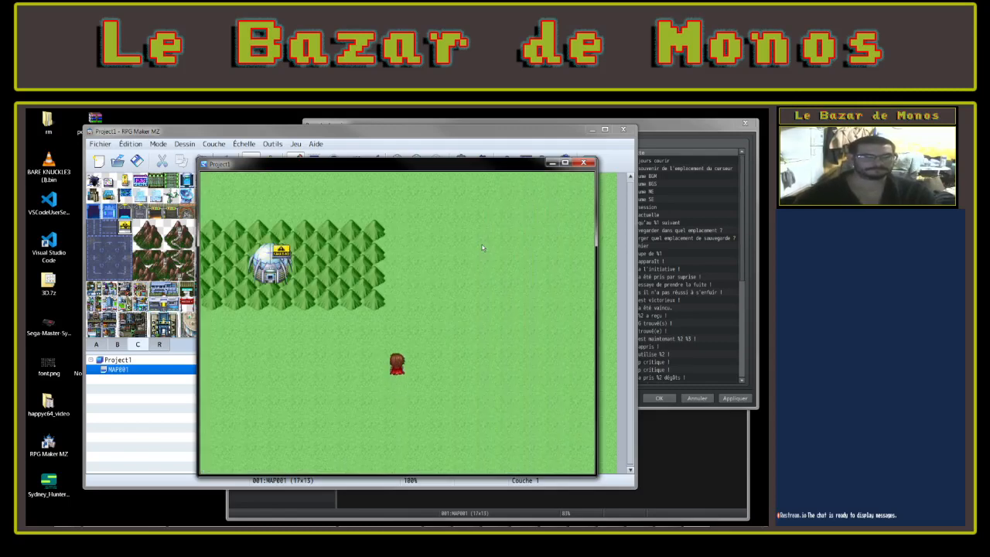
pyautogui.press('Left')
pyautogui.press('Escape')
pyautogui.press('Escape')
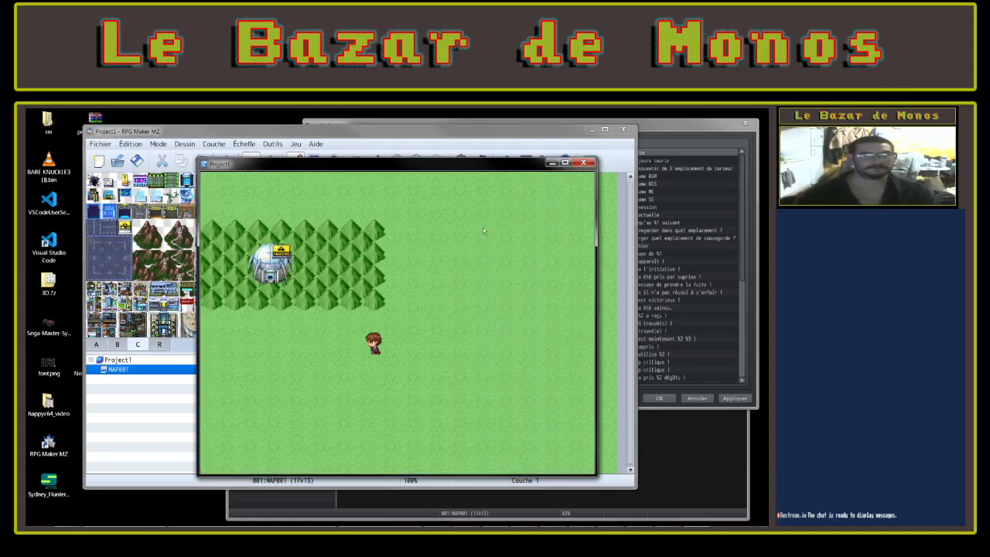
pyautogui.click(584, 162)
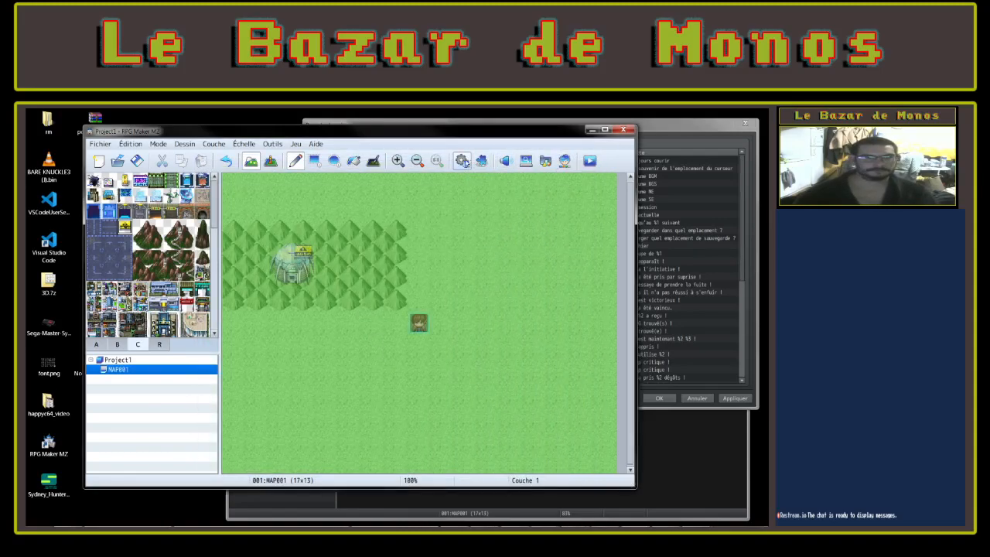
# Disable the Objets clés item category in the Système 2 settings of RPG Maker MZ's database
pyautogui.click(462, 160)
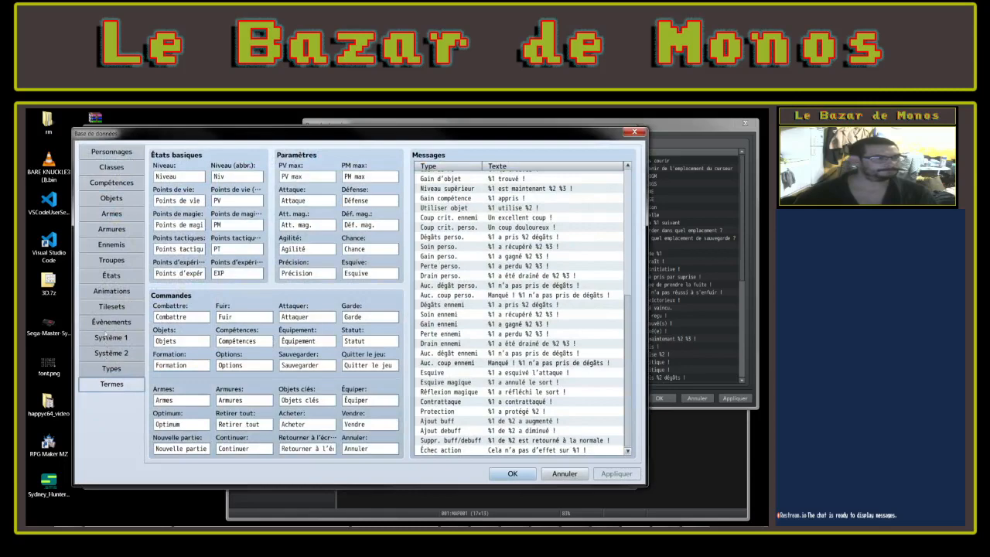
pyautogui.click(111, 338)
pyautogui.click(113, 353)
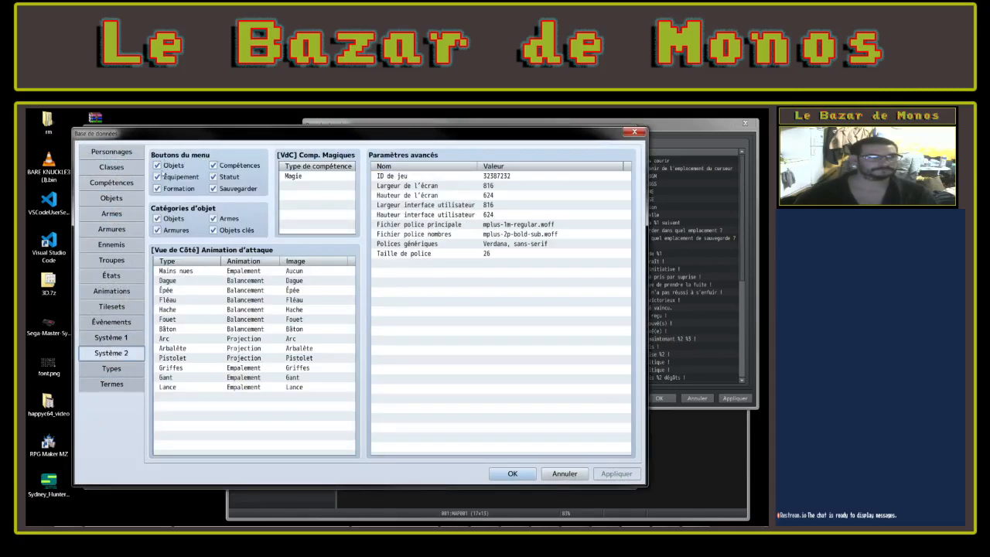
pyautogui.click(214, 231)
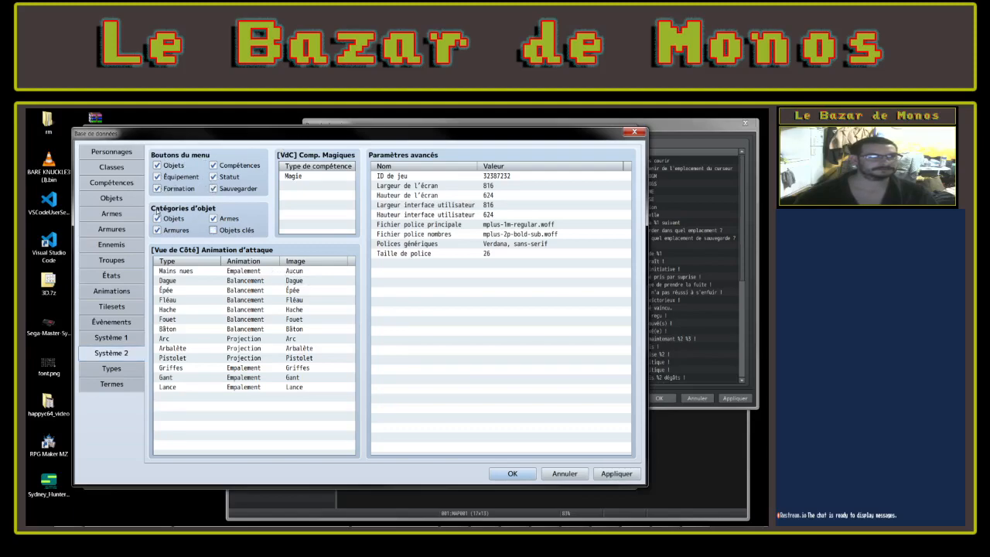
# Review the RPG Maker MZ database sections from Système 1 back up to Compétences, finishing on Ennemis
pyautogui.click(113, 338)
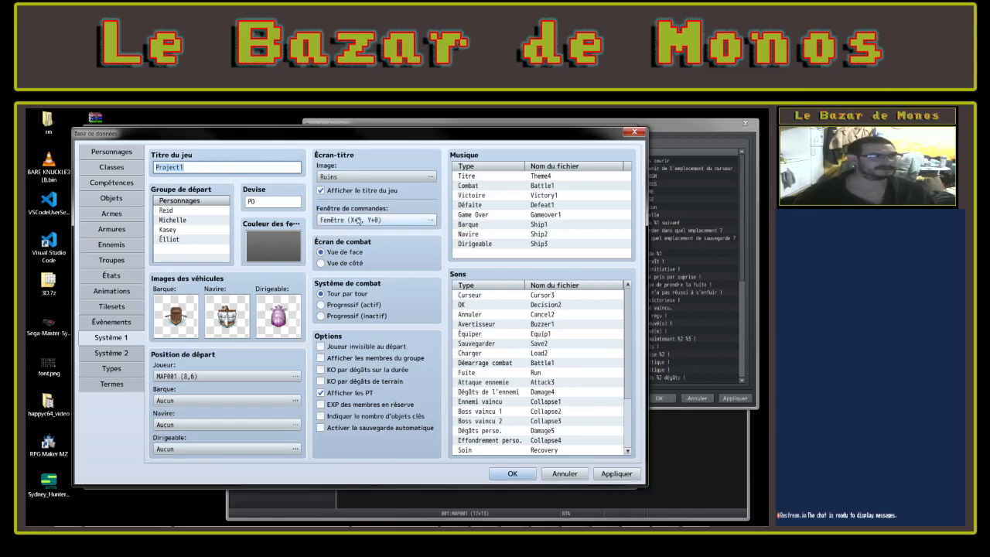
pyautogui.click(118, 323)
pyautogui.click(119, 309)
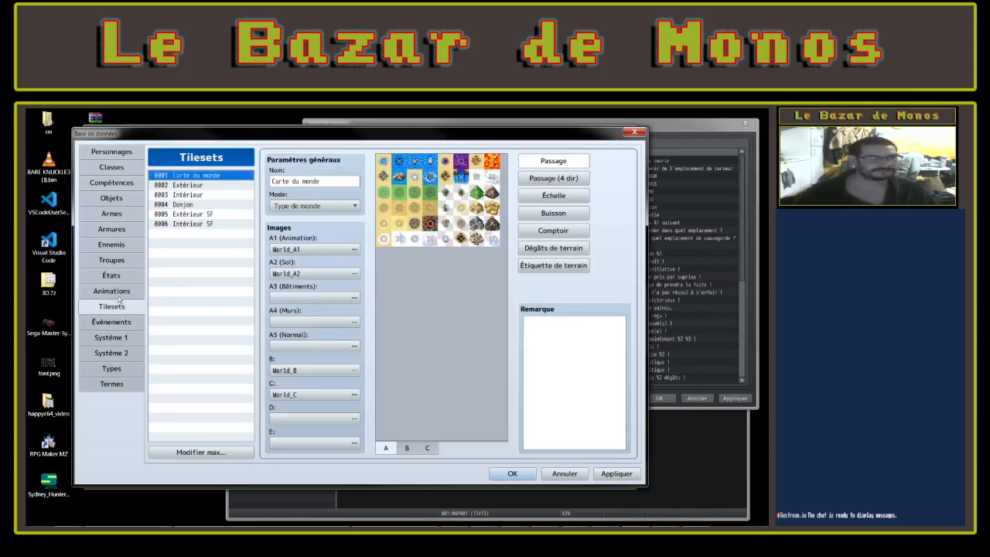
pyautogui.click(121, 294)
pyautogui.click(127, 275)
pyautogui.click(127, 262)
pyautogui.click(128, 248)
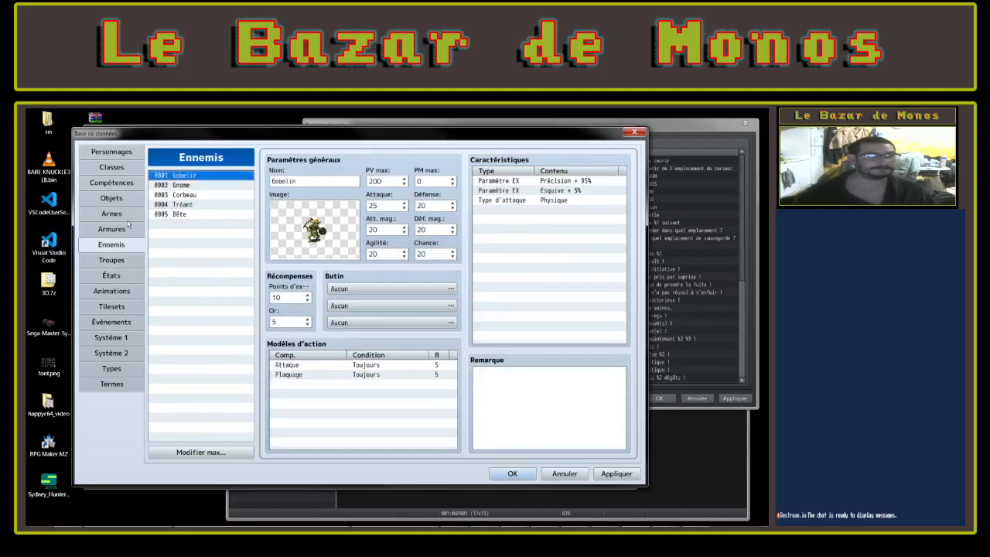
pyautogui.click(128, 219)
pyautogui.click(129, 199)
pyautogui.click(127, 184)
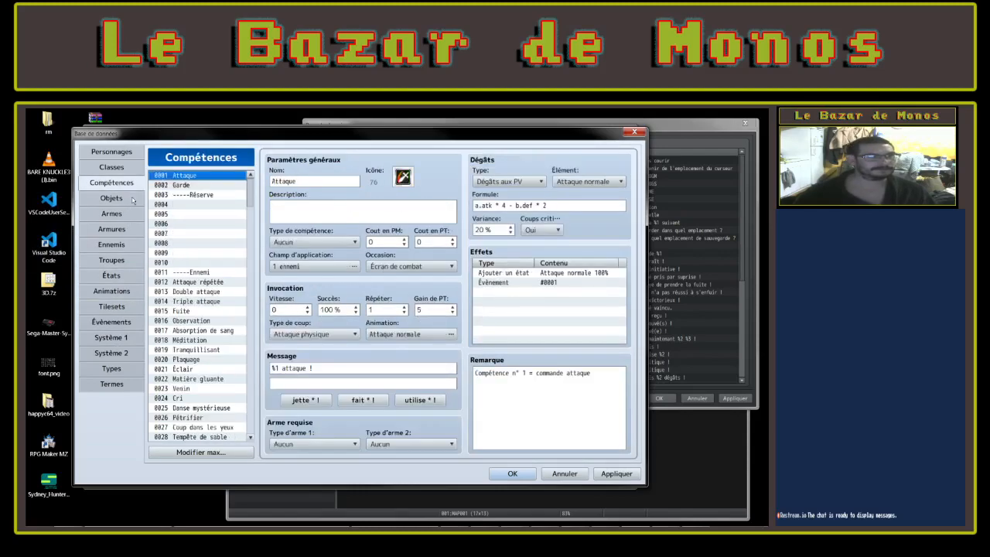
pyautogui.click(117, 246)
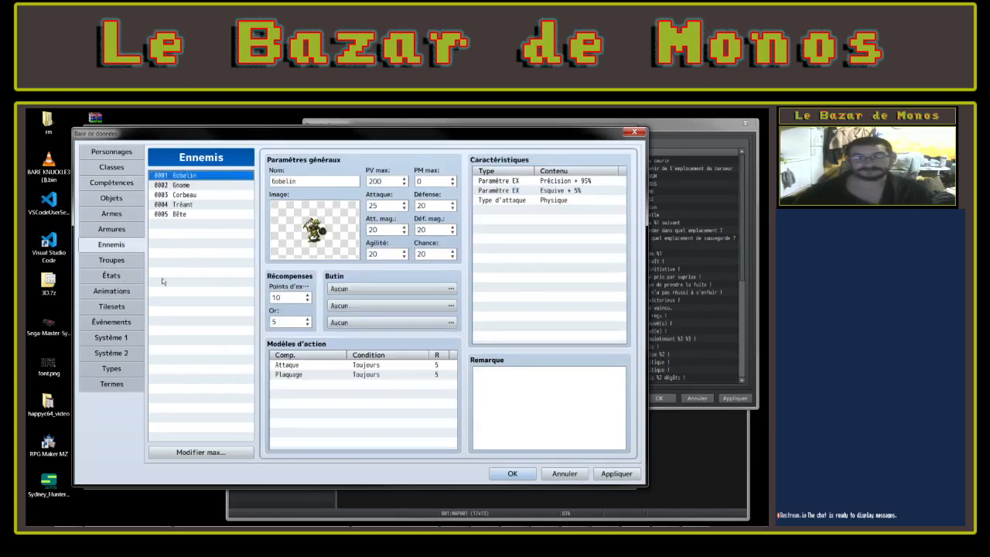
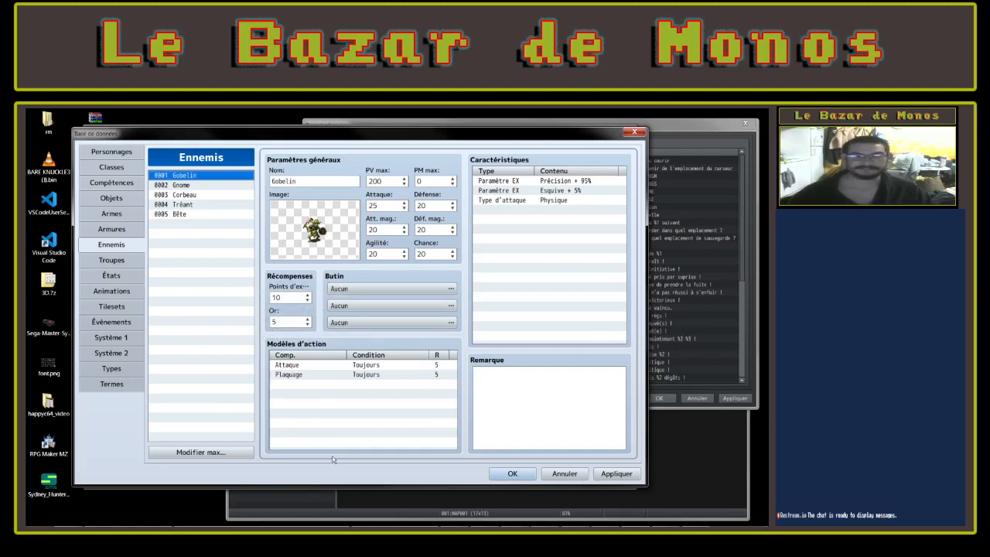
# Close the RPG Maker MZ database discarding its changes, and close the RPG Maker MV database keeping its changes
pyautogui.click(565, 475)
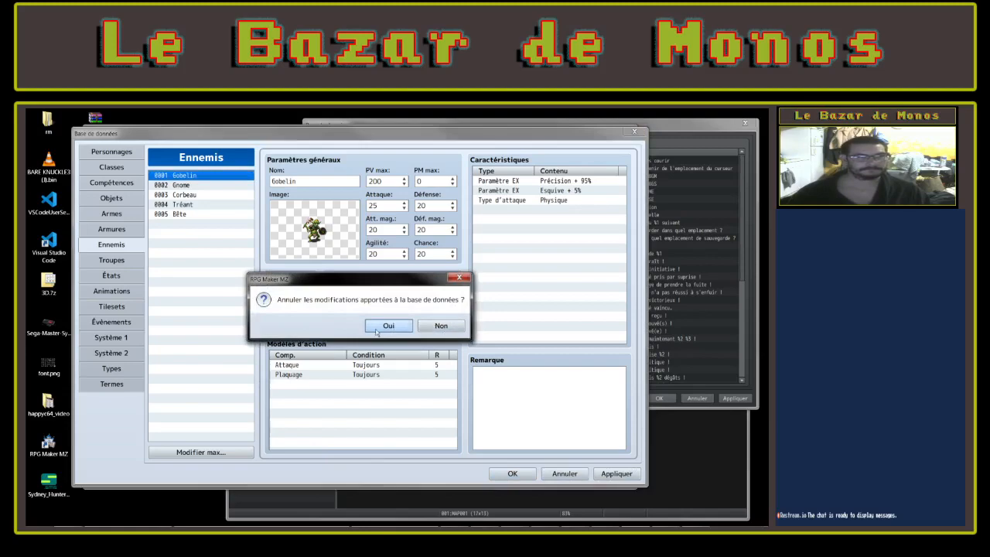
pyautogui.click(386, 325)
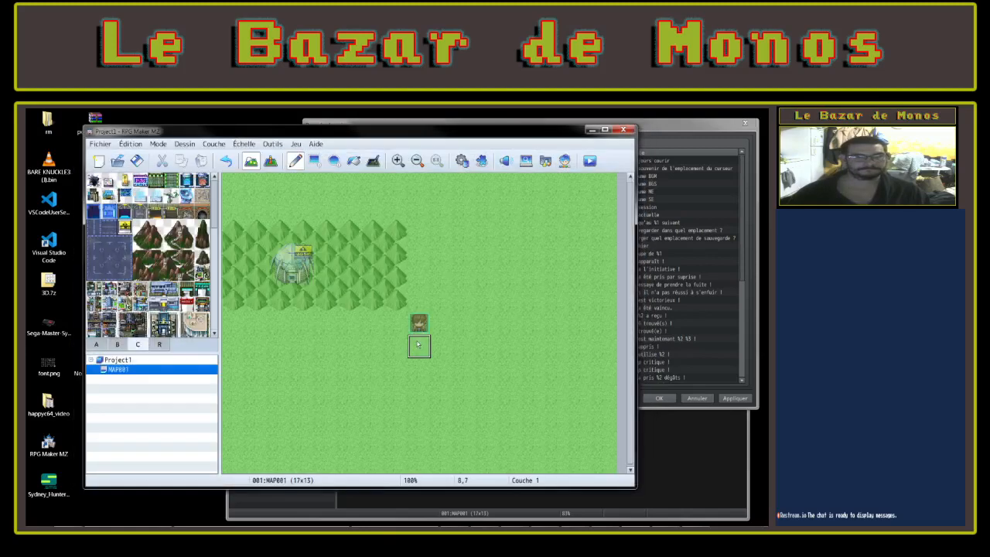
pyautogui.click(687, 122)
pyautogui.click(696, 398)
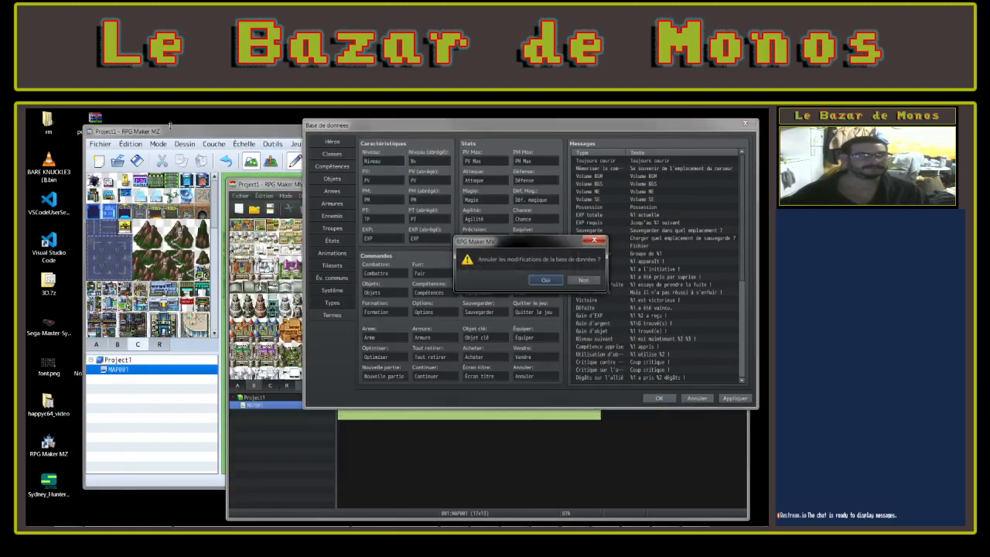
pyautogui.click(581, 280)
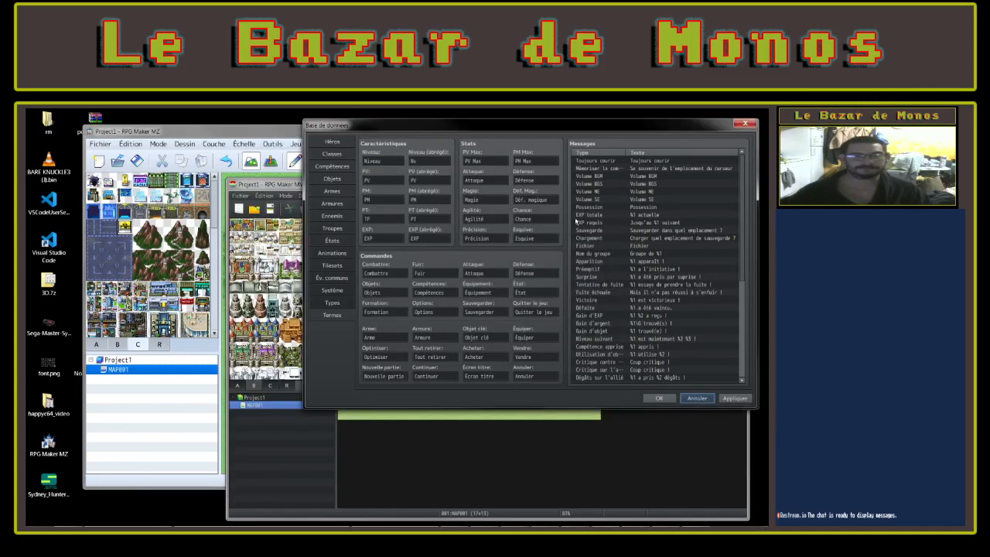
pyautogui.click(659, 397)
# Switch RPG Maker MZ to event editing mode and open the properties for a new map under Project1
pyautogui.click(256, 131)
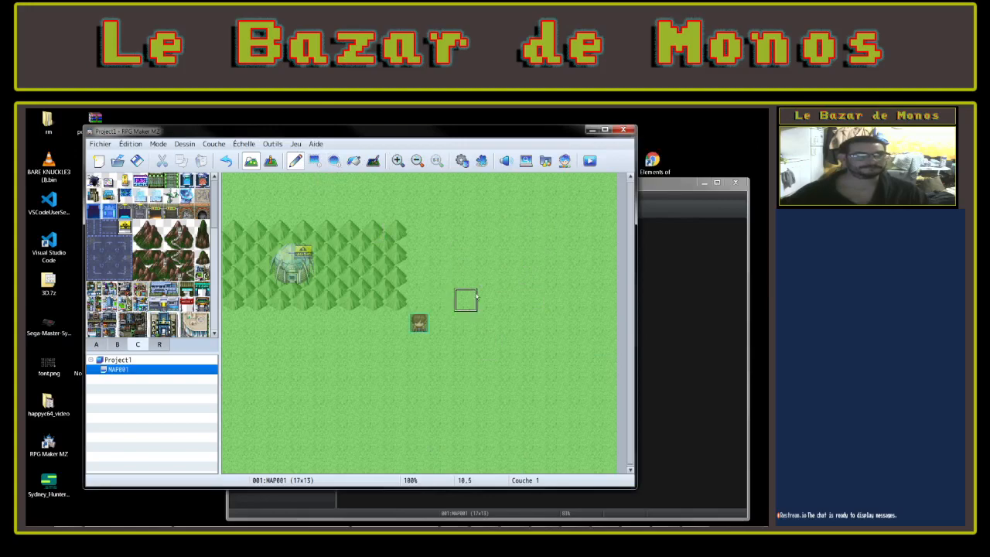
pyautogui.click(270, 160)
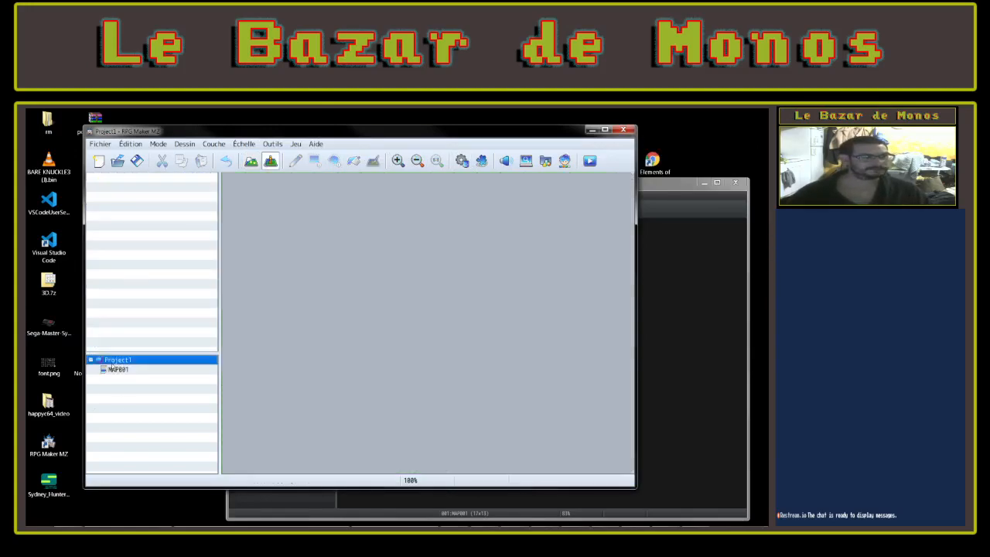
pyautogui.rightClick(112, 361)
pyautogui.click(176, 378)
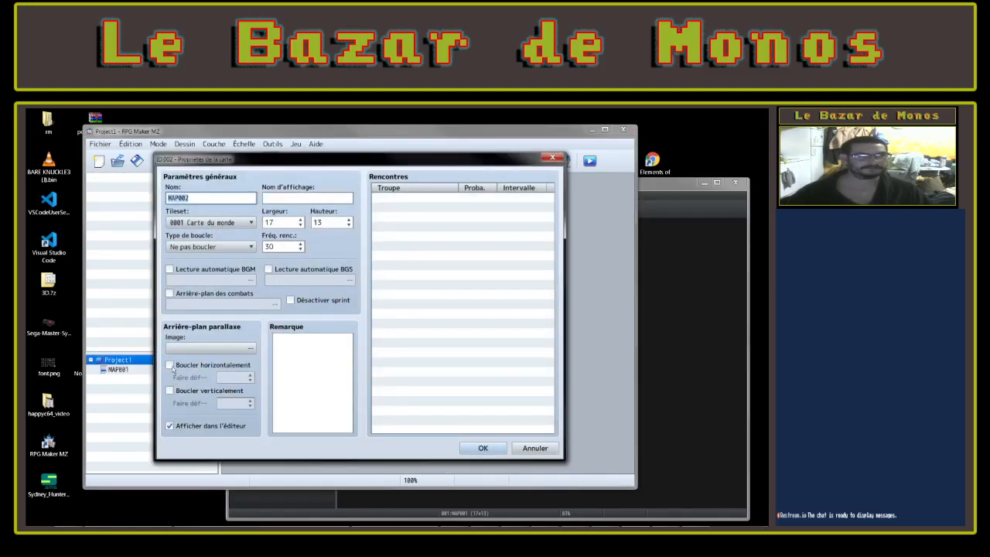
# Examine the loop types and the available parallax background images in the new map's properties, keeping Ne pas boucler and no image
pyautogui.click(226, 247)
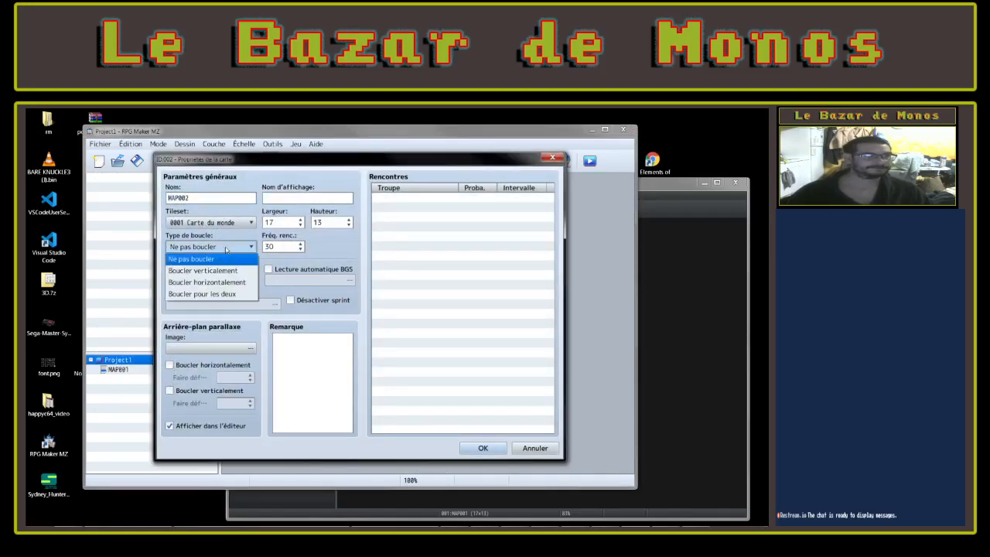
pyautogui.click(226, 259)
pyautogui.click(207, 350)
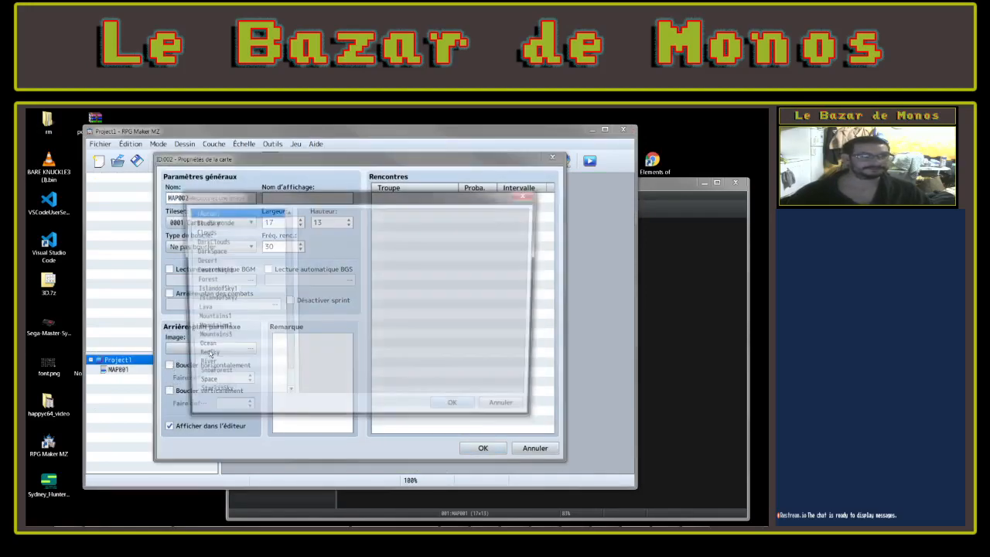
pyautogui.click(222, 270)
pyautogui.click(219, 318)
pyautogui.click(217, 337)
pyautogui.click(523, 413)
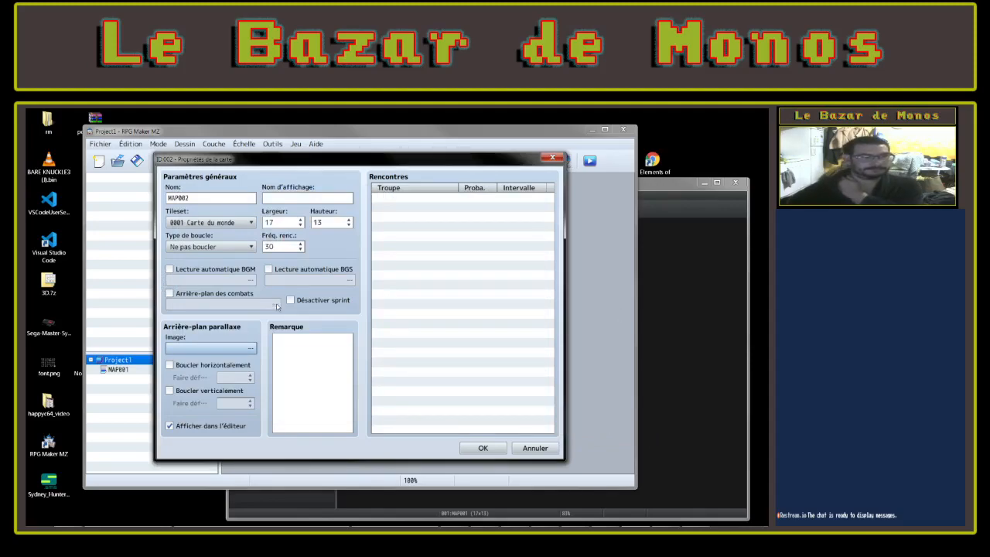
# Open the properties for a new map under Project1 in RPG Maker MV for comparison
pyautogui.click(669, 283)
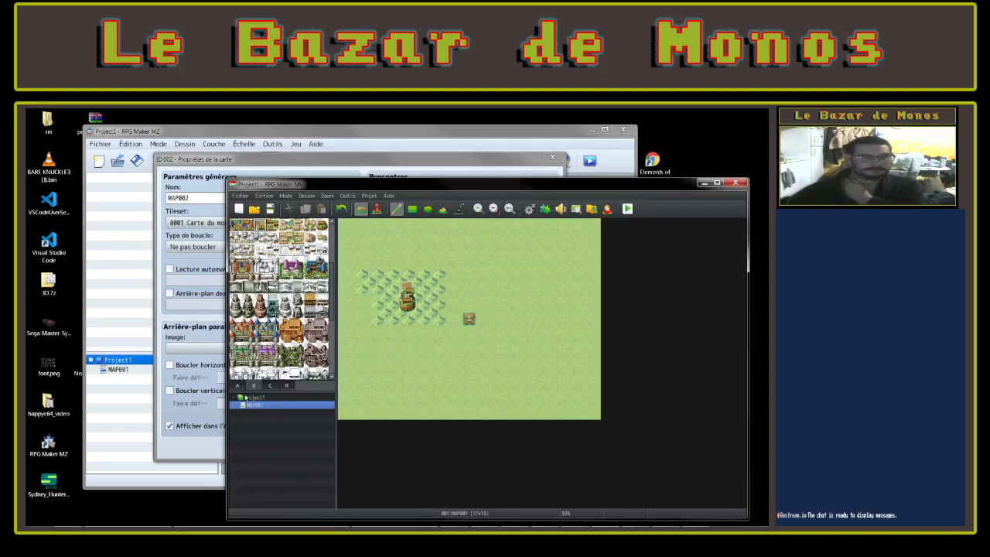
pyautogui.rightClick(246, 397)
pyautogui.click(280, 411)
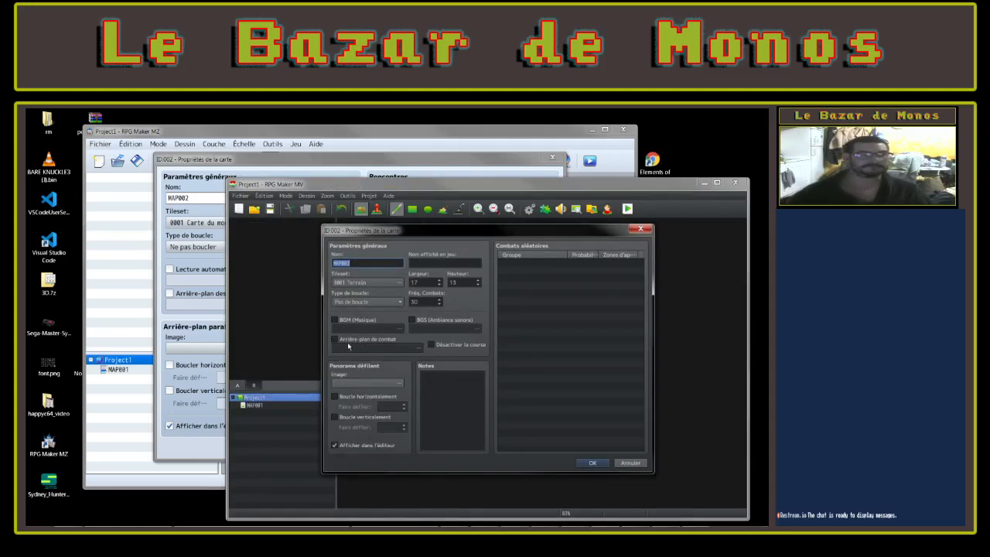
# Examine the encounter settings of the new map in RPG Maker MZ, trying the region ID range and returning to Carte entière
pyautogui.click(438, 165)
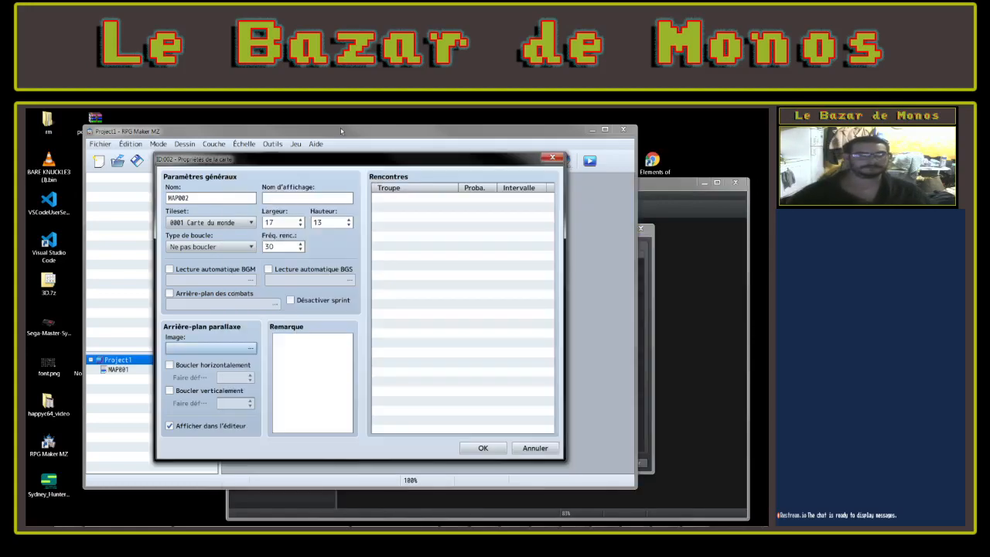
pyautogui.rightClick(387, 200)
pyautogui.click(411, 209)
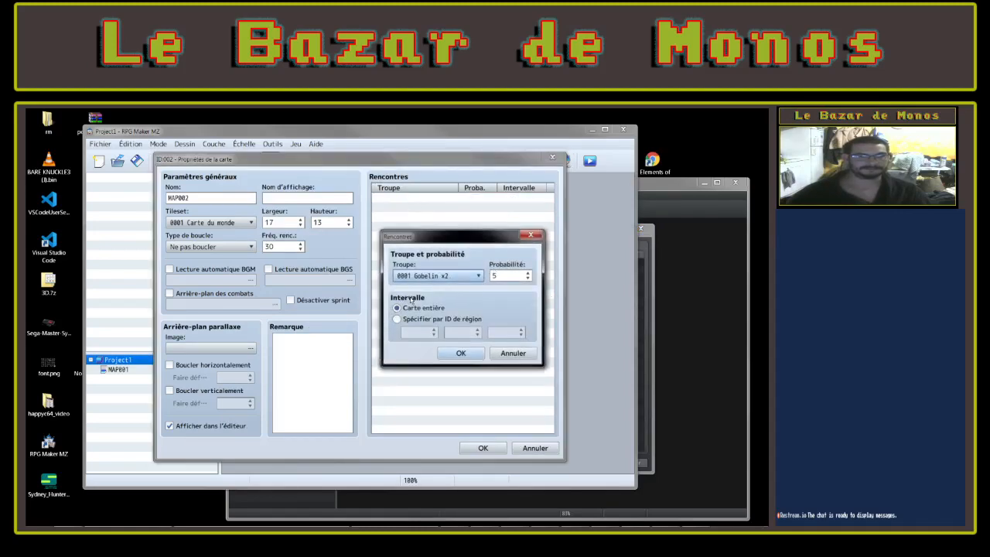
pyautogui.click(397, 319)
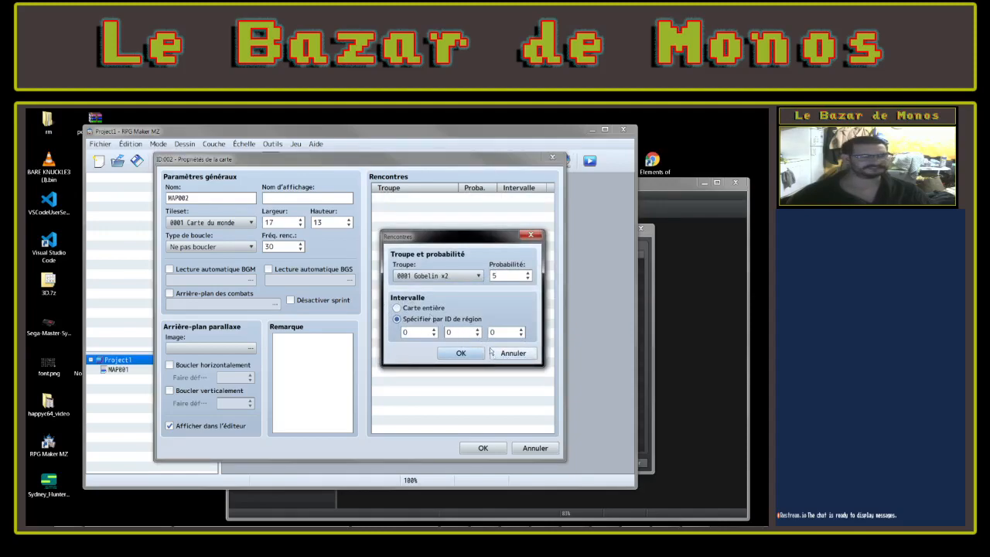
pyautogui.click(397, 308)
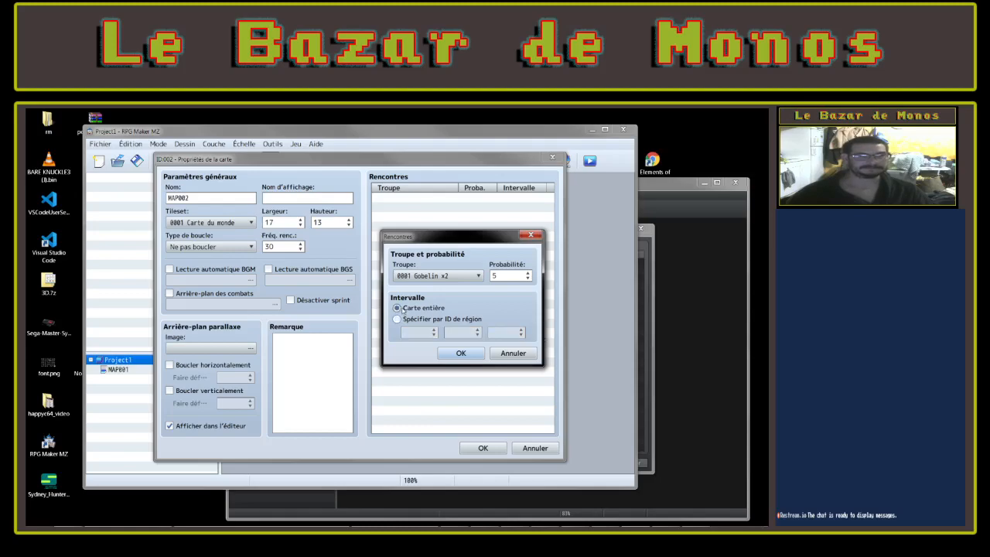
# View the random battle settings of the new map in RPG Maker MV, and close the map properties without creating the map
pyautogui.hotkey('alt', 'Tab')
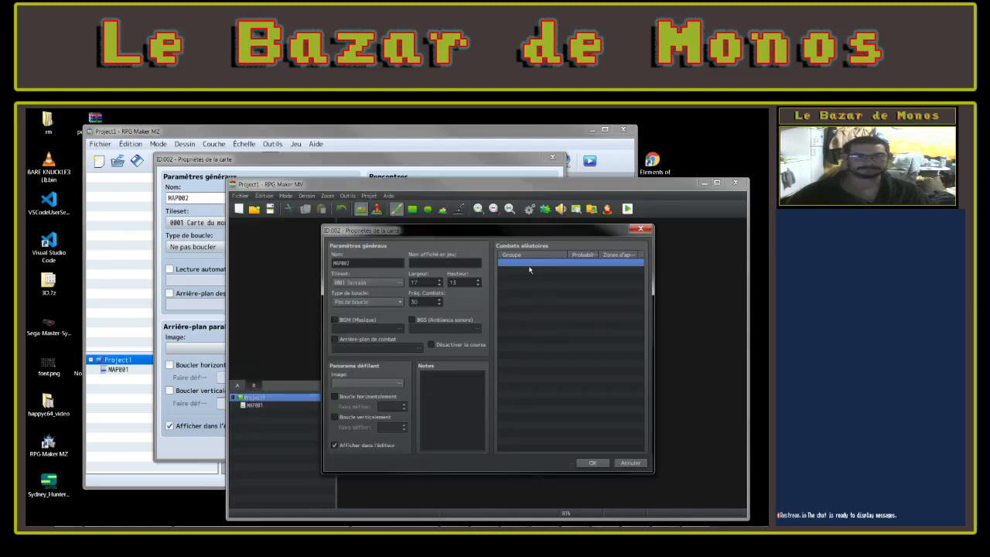
pyautogui.doubleClick(529, 263)
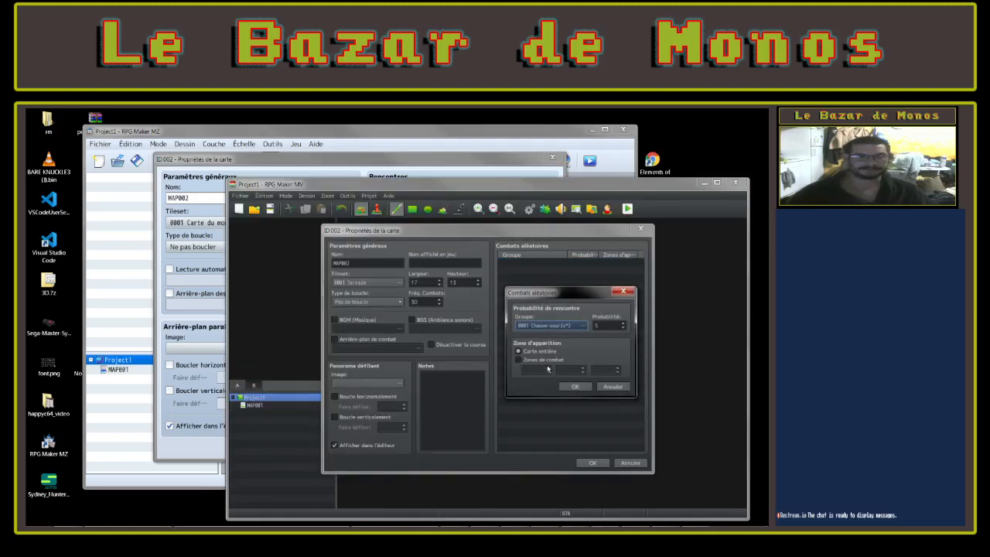
pyautogui.click(540, 352)
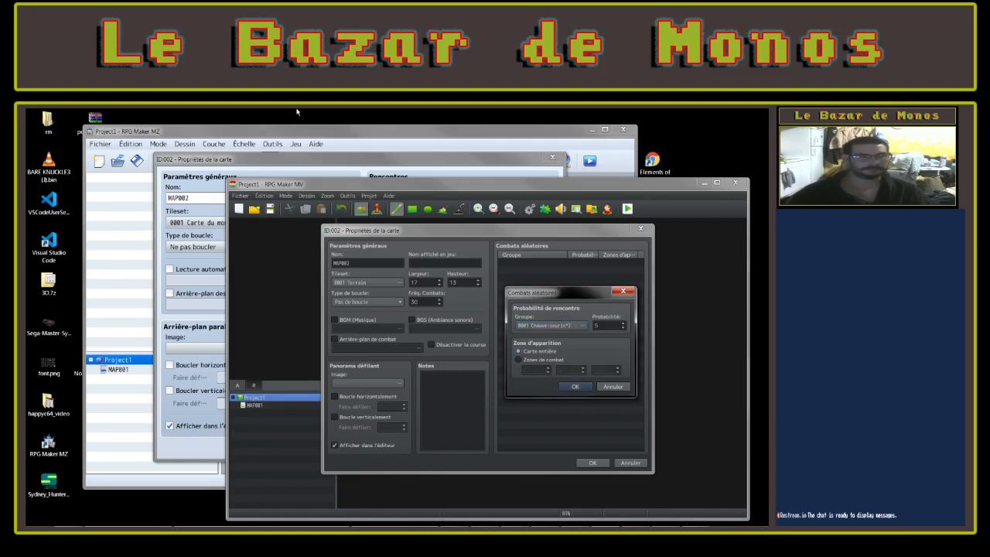
pyautogui.click(642, 230)
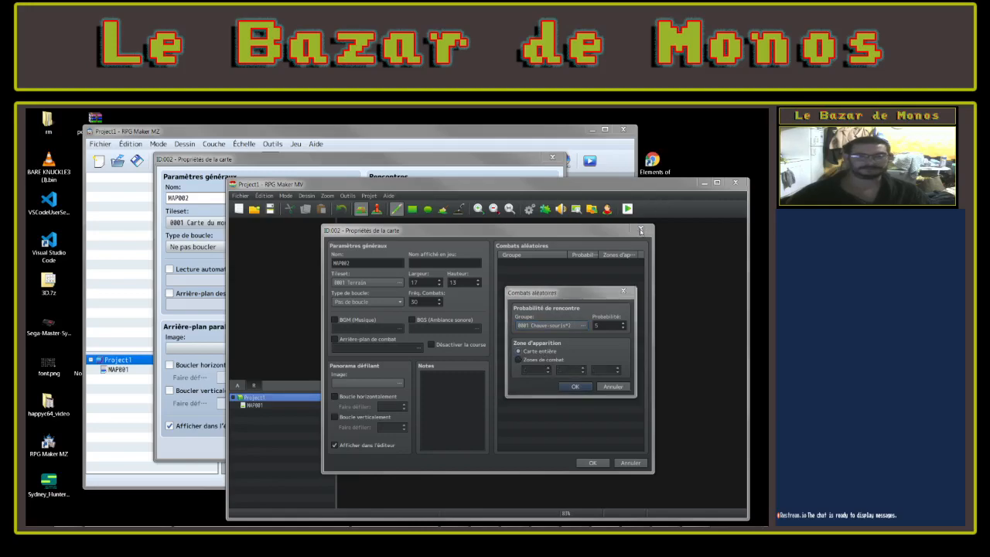
pyautogui.click(623, 292)
pyautogui.click(641, 230)
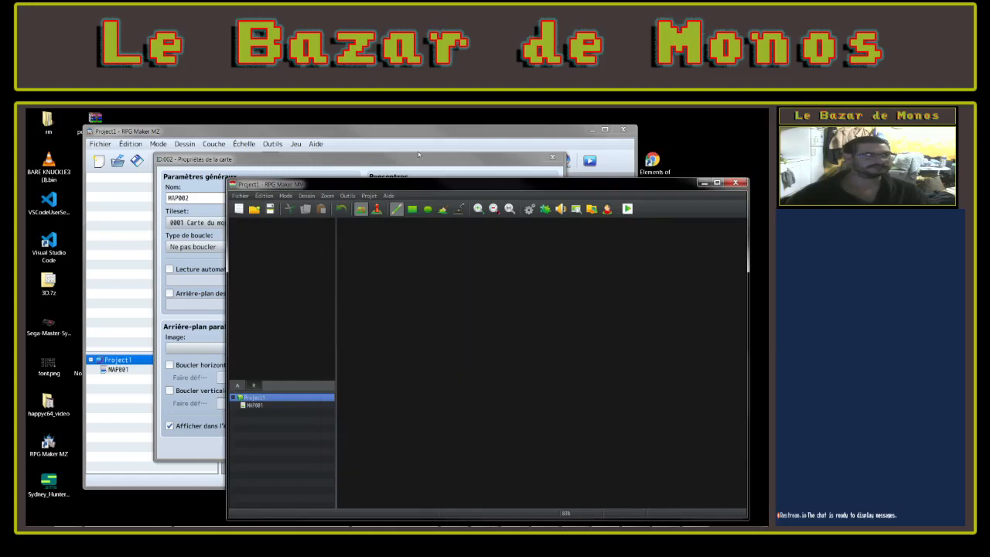
# Close the encounter settings and the new map's properties in RPG Maker MZ without creating the map
pyautogui.click(418, 155)
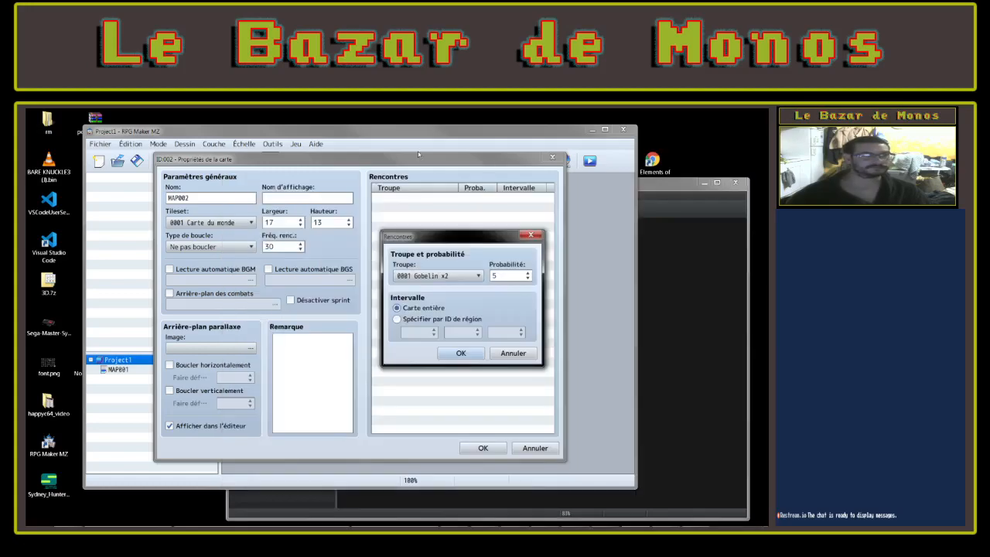
pyautogui.click(531, 235)
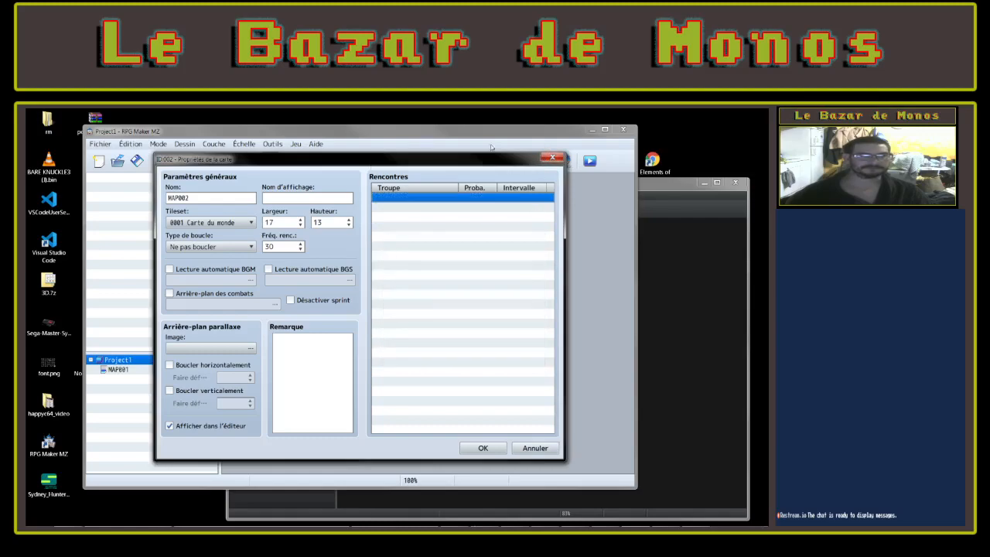
pyautogui.click(553, 157)
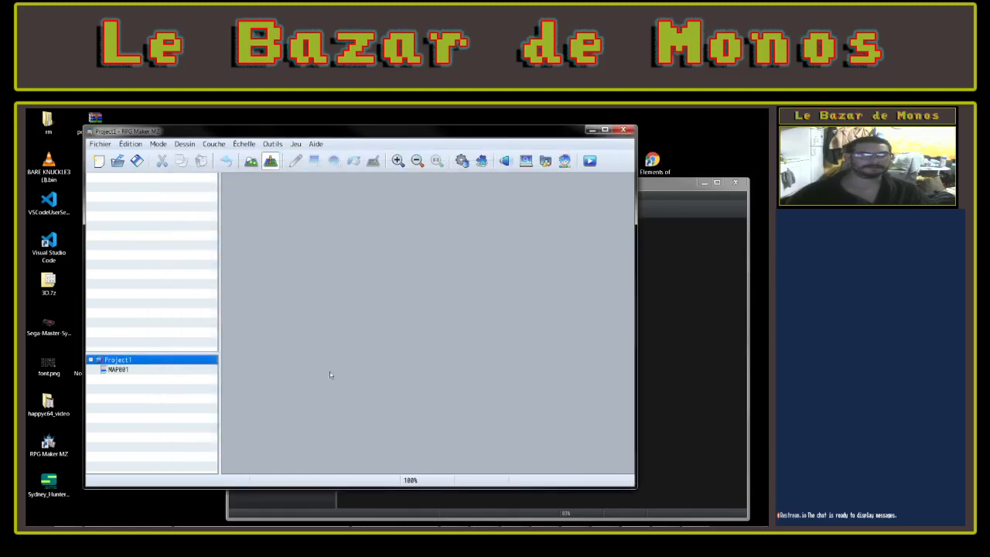
# Open the editor for a new event on MAP001 in both RPG Maker MZ and RPG Maker MV
pyautogui.click(115, 371)
pyautogui.doubleClick(443, 274)
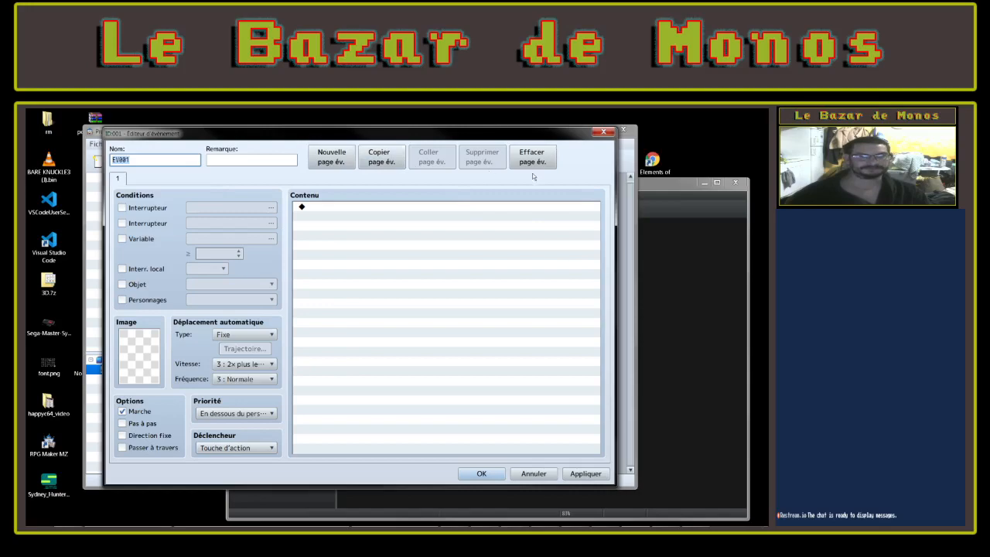
pyautogui.click(719, 289)
pyautogui.click(253, 407)
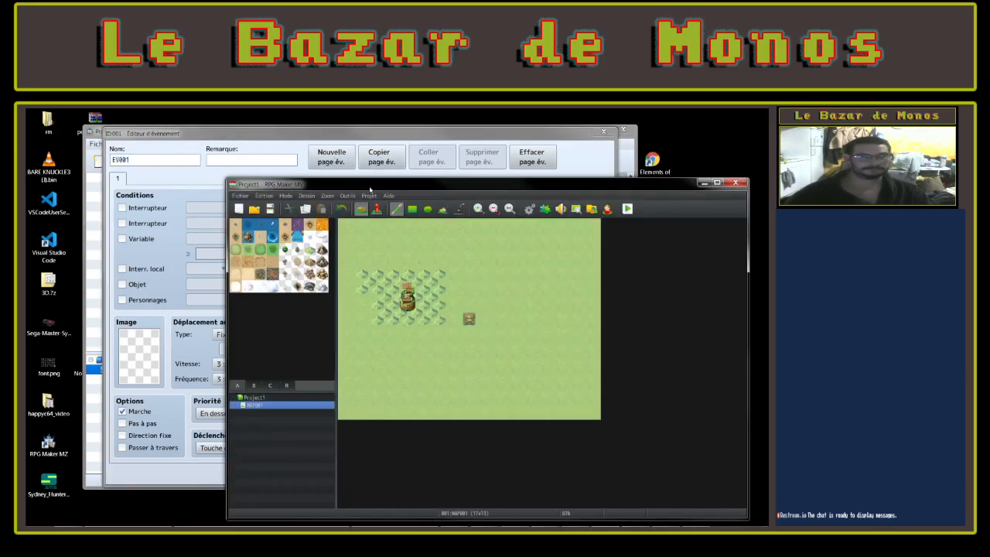
pyautogui.press('F6')
pyautogui.doubleClick(526, 263)
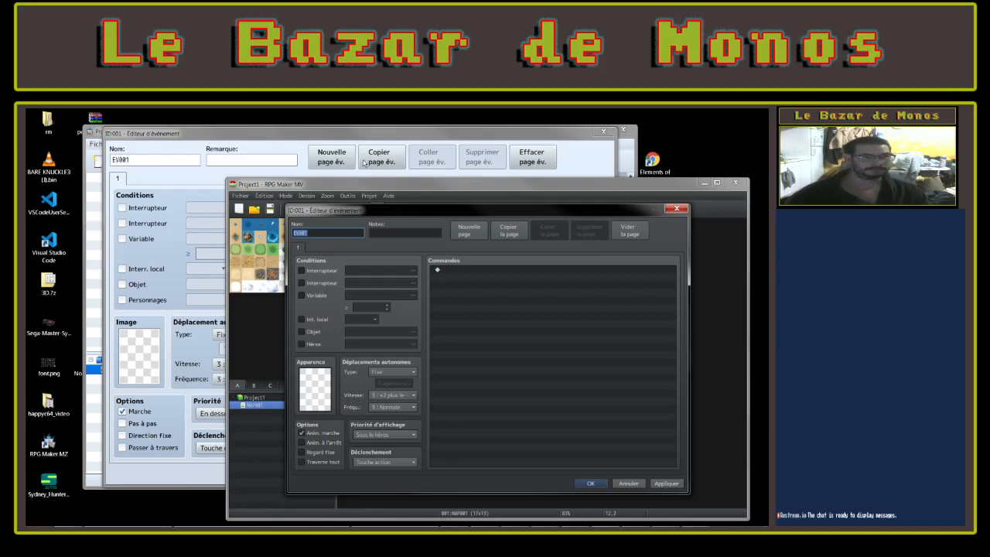
# Try both switch conditions and the variable condition one at a time on the RPG Maker MZ event, clearing each again
pyautogui.click(157, 209)
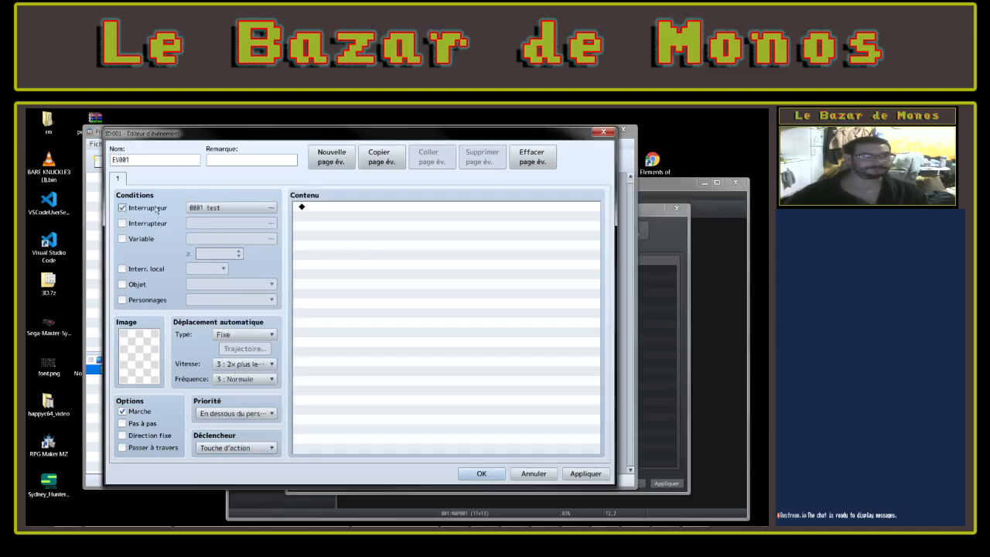
pyautogui.click(154, 209)
pyautogui.click(155, 224)
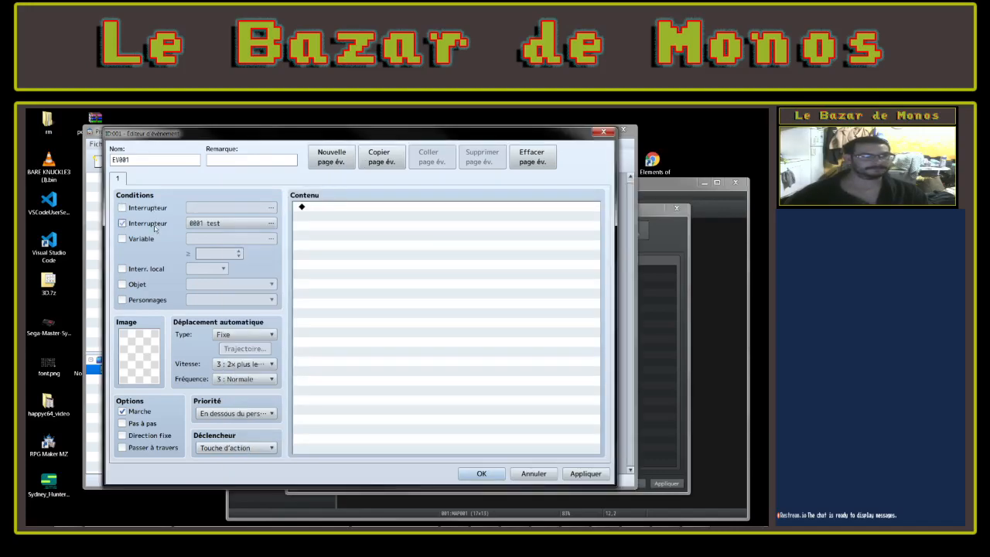
pyautogui.click(155, 224)
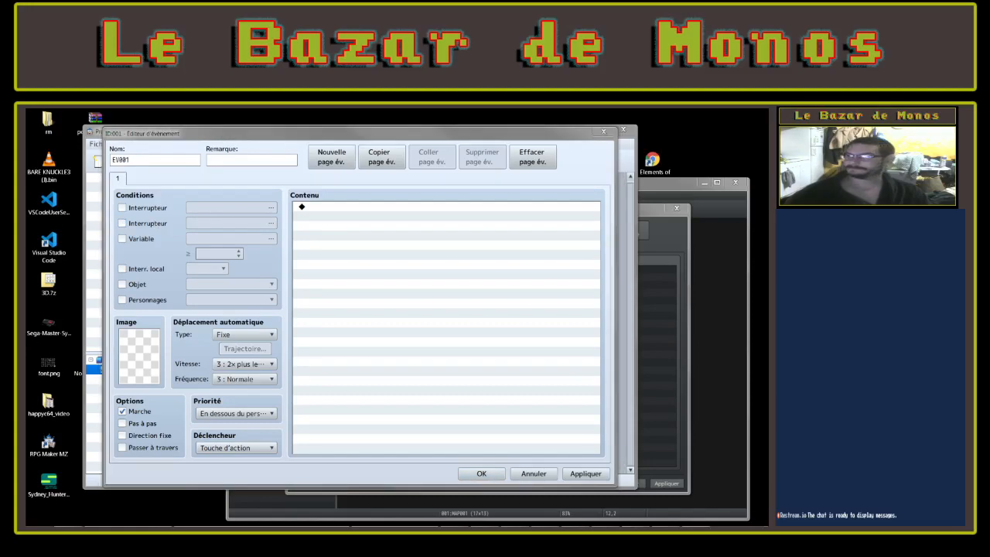
pyautogui.click(121, 239)
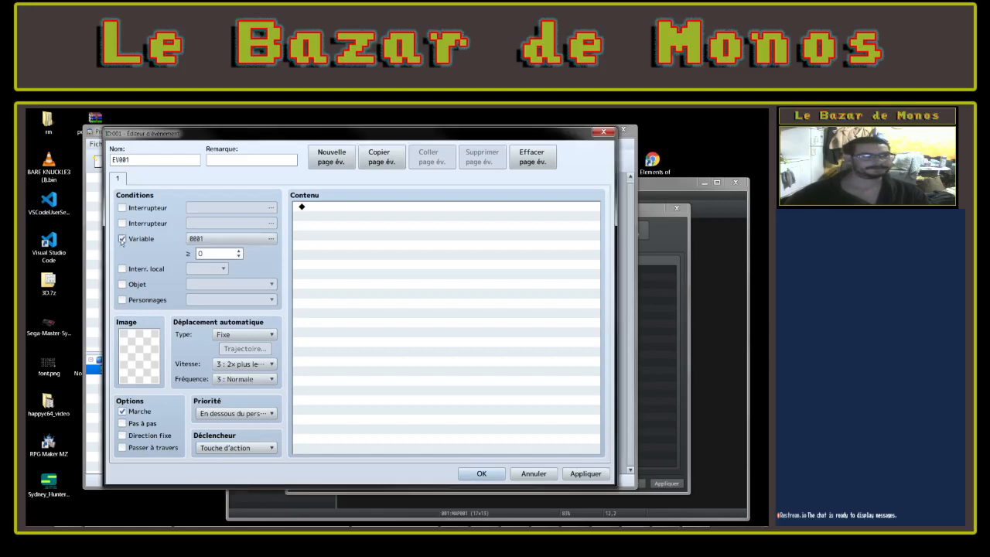
pyautogui.click(121, 239)
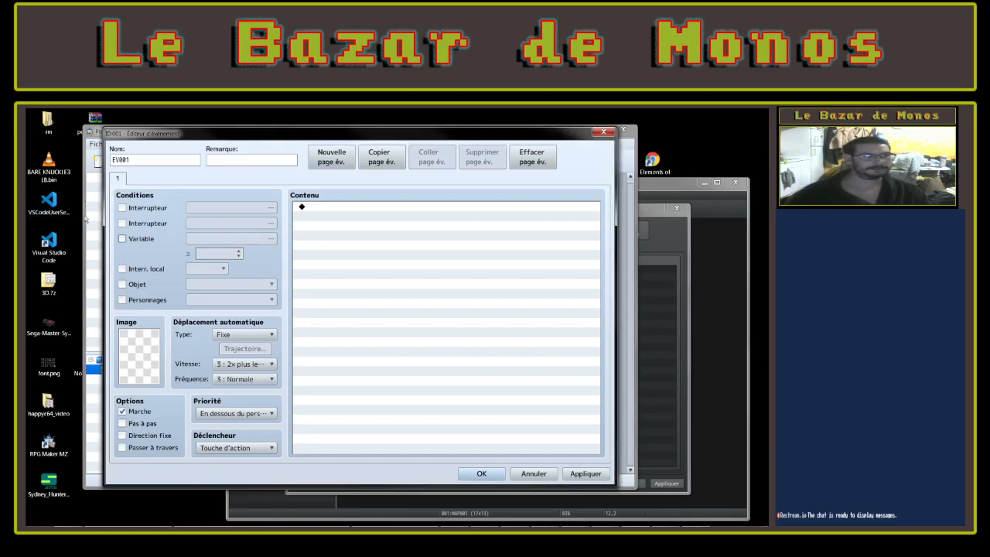
# Enable both switch conditions and the variable condition together on the MZ event, and clear all three
pyautogui.click(123, 208)
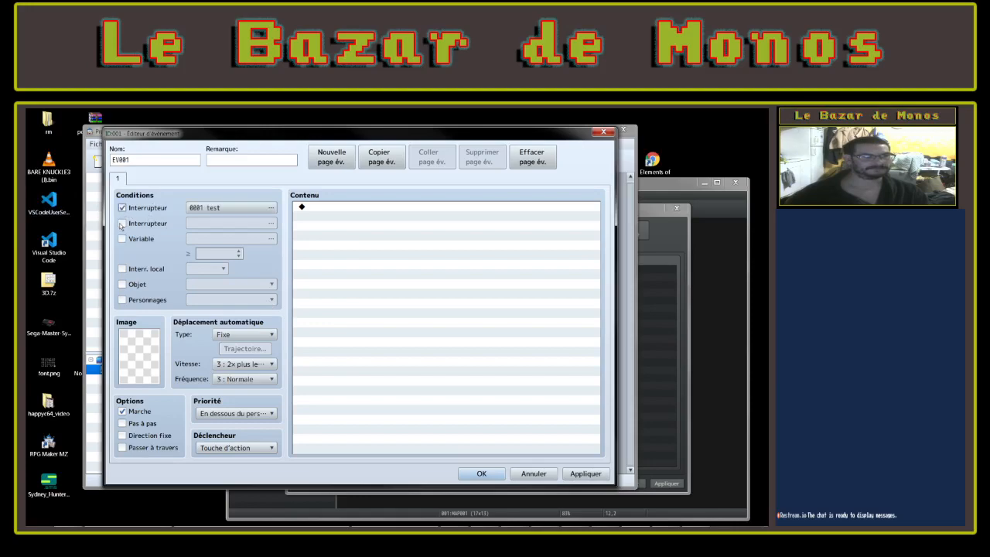
pyautogui.click(122, 224)
pyautogui.click(121, 239)
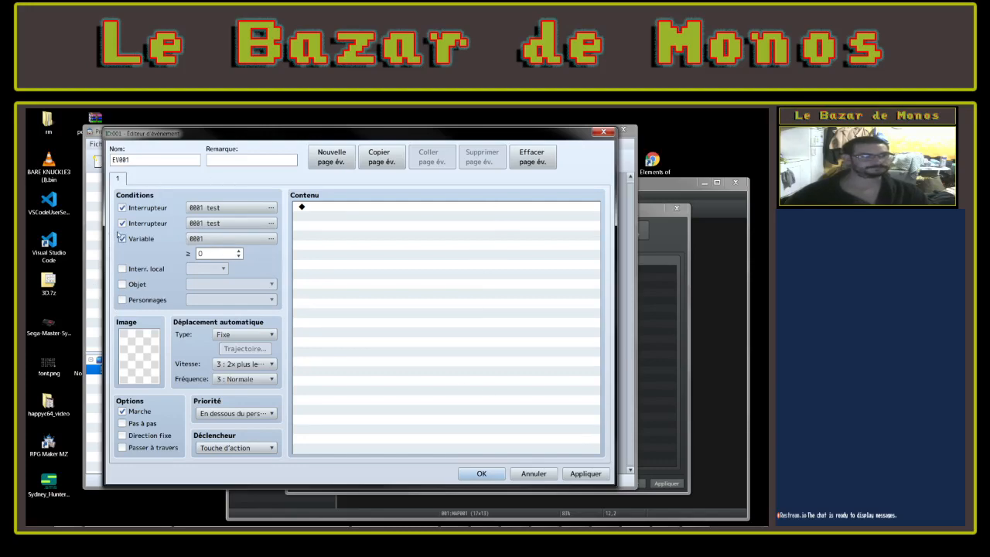
pyautogui.click(122, 239)
pyautogui.click(121, 223)
pyautogui.click(121, 208)
# View the local switch choices for the MZ event's conditions, and leave that condition disabled
pyautogui.click(121, 268)
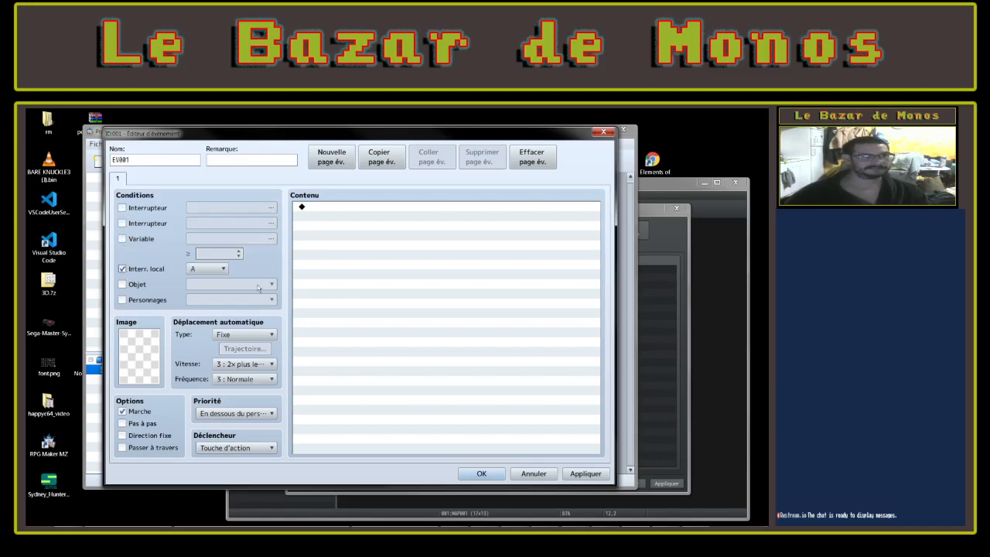
pyautogui.click(208, 268)
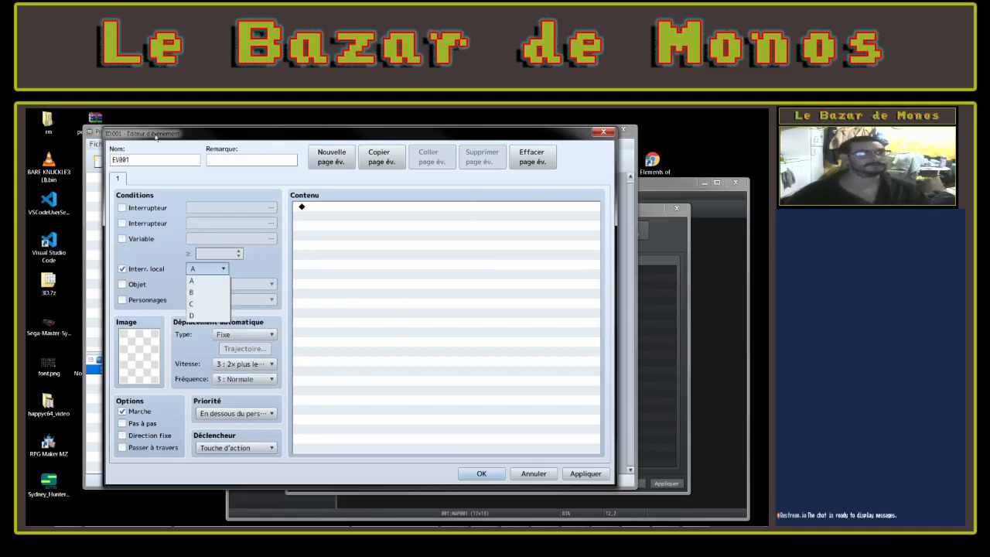
pyautogui.click(127, 268)
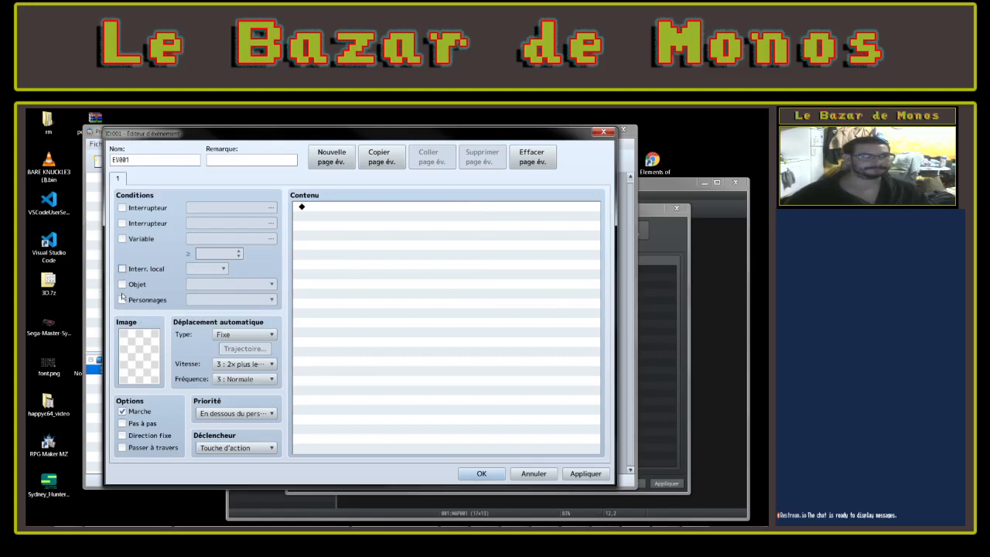
# Move the MZ event editor aside and compare its movement type, speed and frequency options with those in RPG Maker MV
pyautogui.moveTo(231, 121); pyautogui.dragTo(150, 104)
pyautogui.click(643, 217)
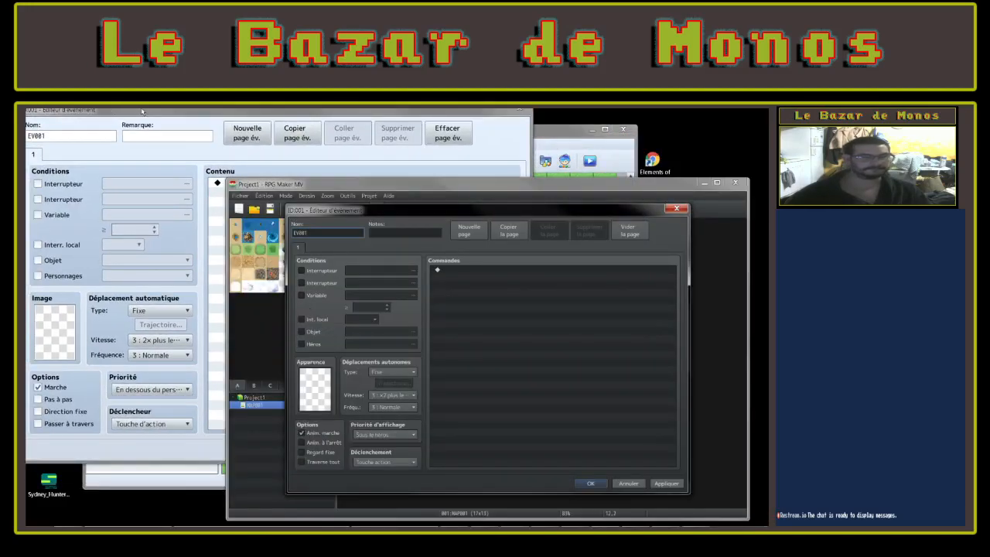
pyautogui.click(394, 372)
pyautogui.click(394, 373)
pyautogui.click(170, 311)
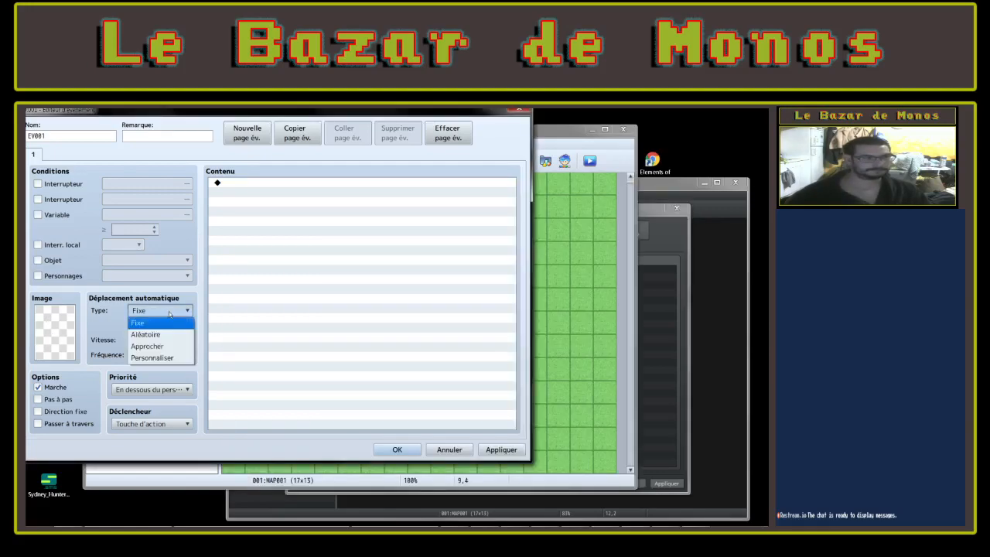
pyautogui.click(170, 313)
pyautogui.click(171, 340)
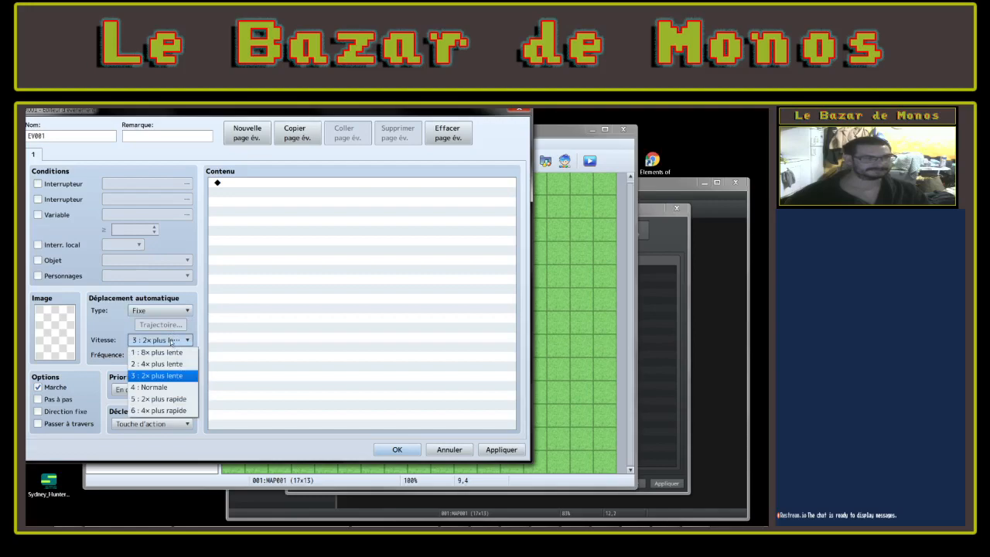
pyautogui.click(172, 342)
pyautogui.click(163, 355)
pyautogui.click(155, 391)
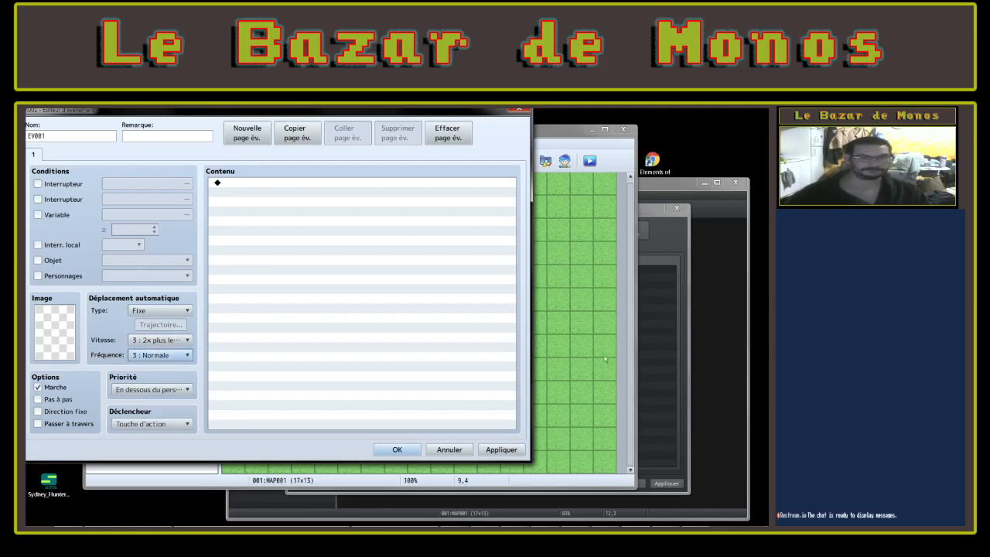
# View the priority options of the event in RPG Maker MZ and set its trigger to Contact évènement
pyautogui.click(649, 349)
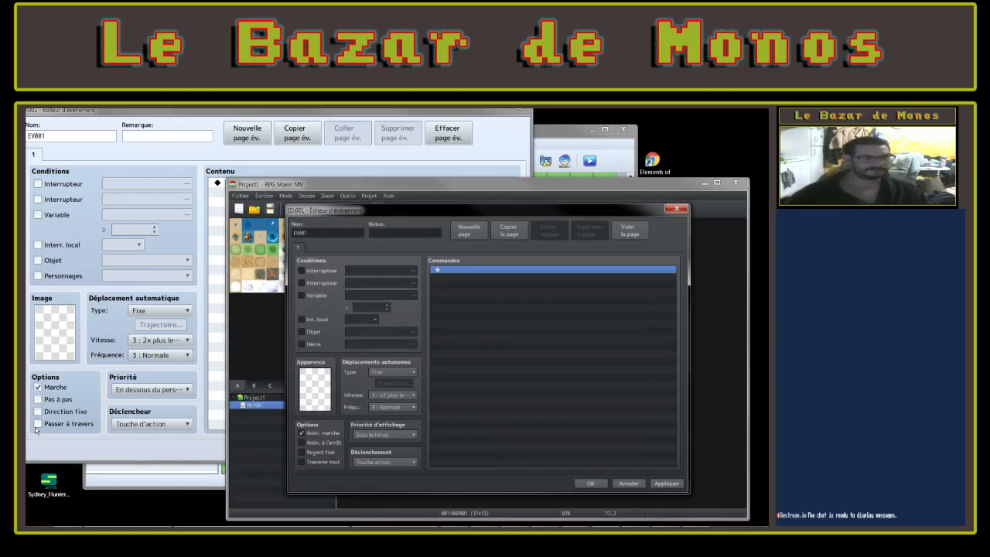
pyautogui.click(172, 392)
pyautogui.click(173, 392)
pyautogui.click(163, 424)
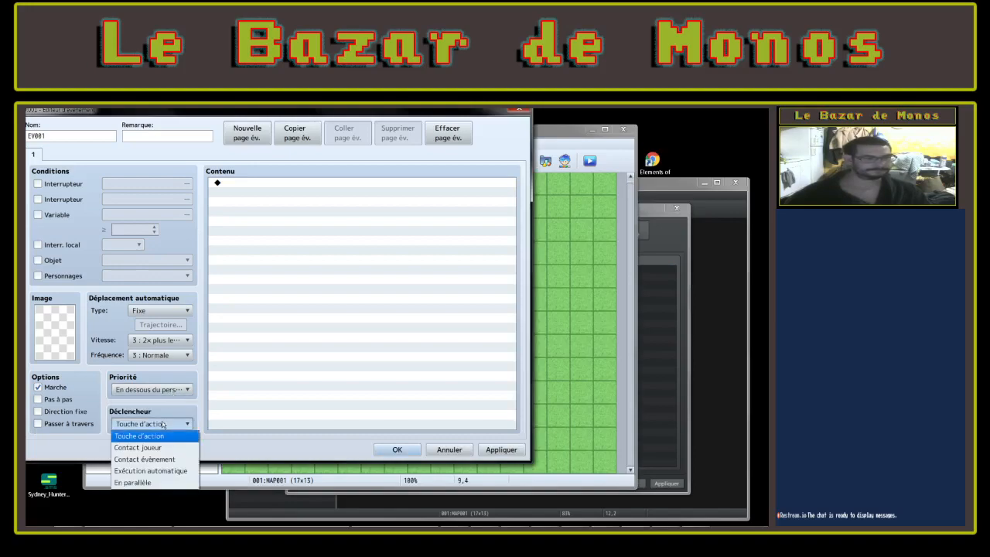
pyautogui.scroll(-1, 163, 425)
pyautogui.scroll(-1, 164, 424)
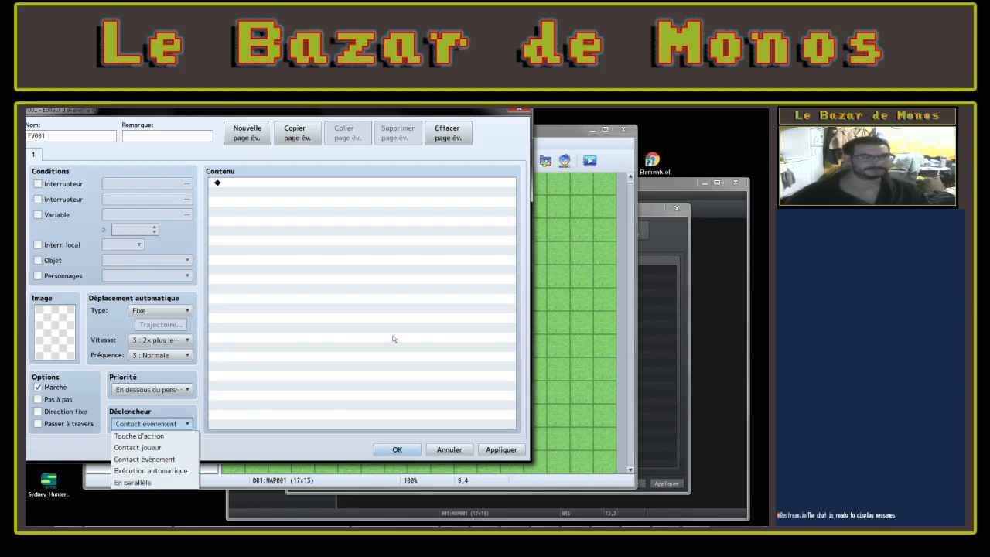
pyautogui.click(382, 305)
# Compare the event's Notes field in RPG Maker MV with the Remarque field in RPG Maker MZ
pyautogui.click(679, 253)
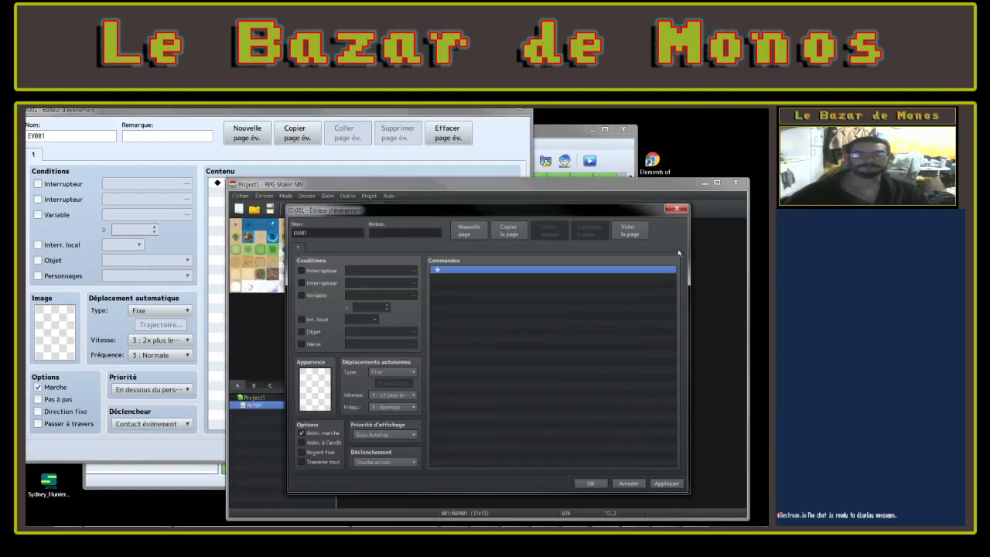
pyautogui.click(386, 231)
pyautogui.click(144, 137)
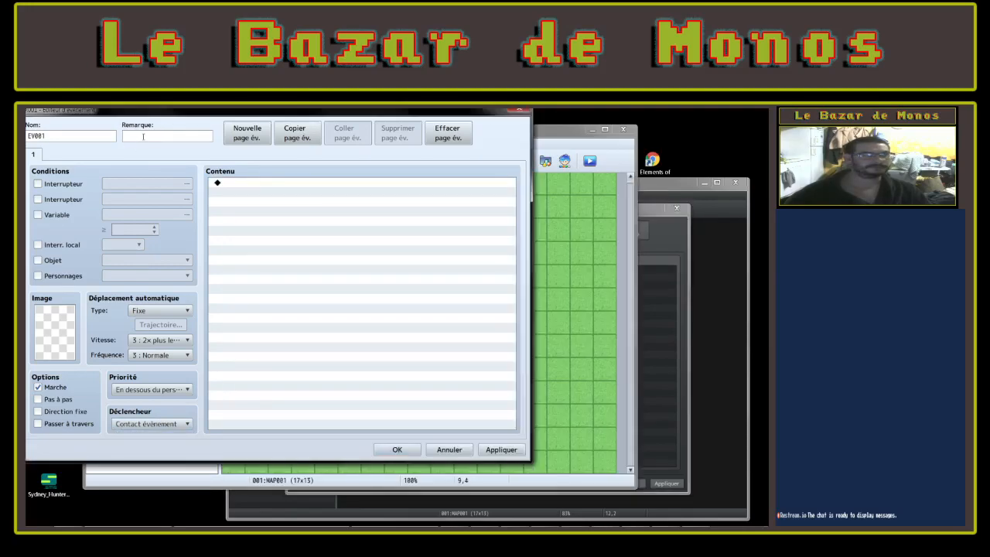
pyautogui.click(675, 250)
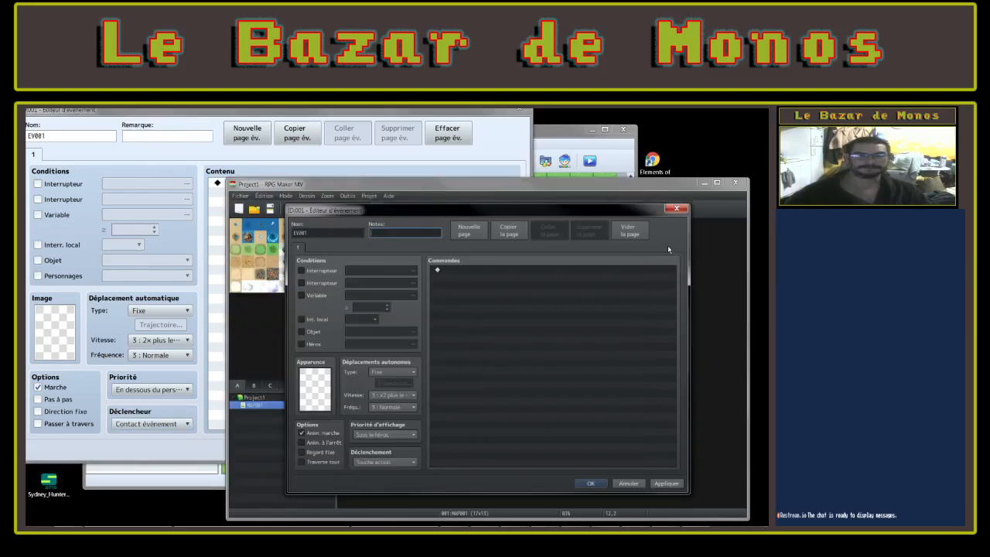
pyautogui.click(297, 118)
# Open the event command list in both RPG Maker MZ and RPG Maker MV and compare their first pages
pyautogui.click(258, 186)
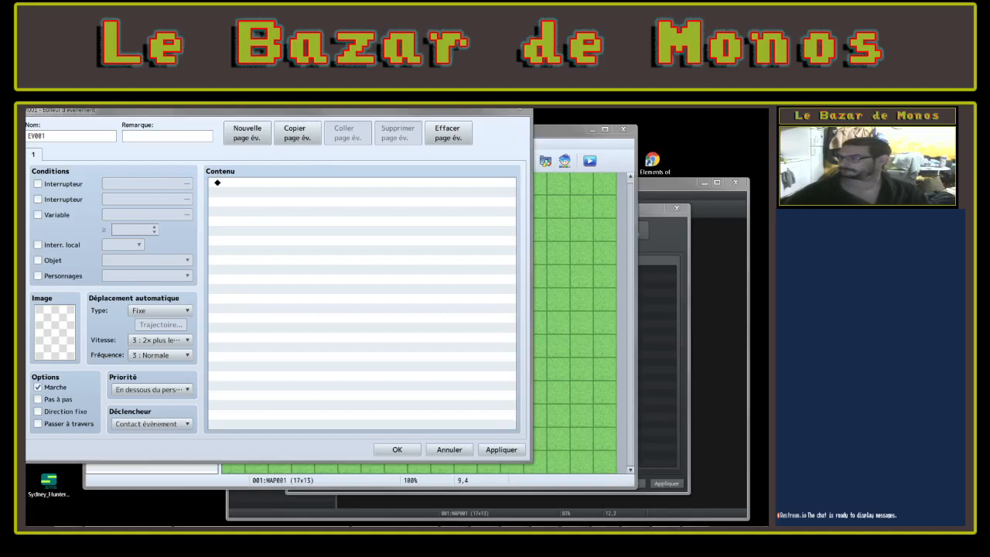
pyautogui.doubleClick(231, 186)
pyautogui.click(645, 205)
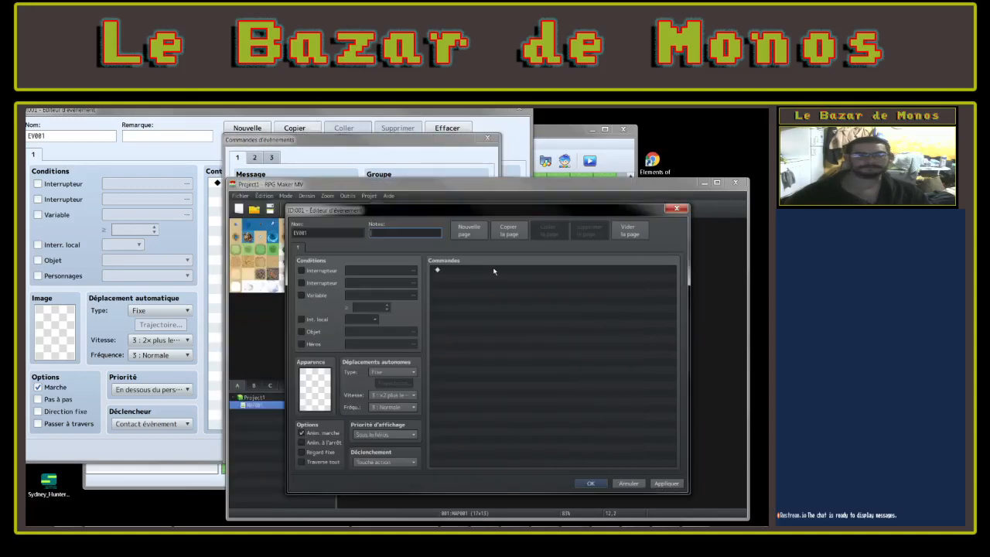
pyautogui.doubleClick(495, 269)
pyautogui.click(423, 157)
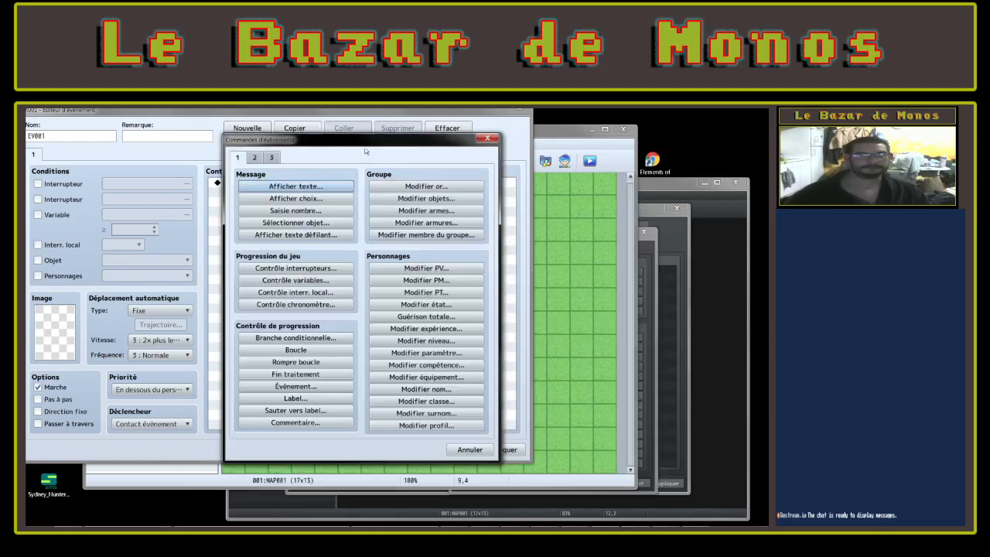
pyautogui.click(654, 248)
pyautogui.click(418, 154)
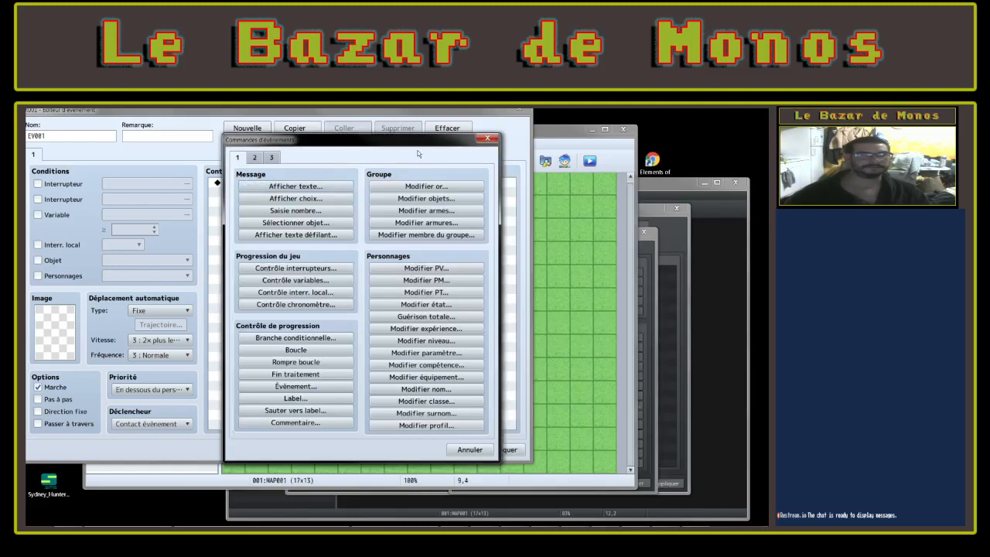
# Open the Afficher texte command in RPG Maker MZ and view its background and window position options
pyautogui.click(318, 187)
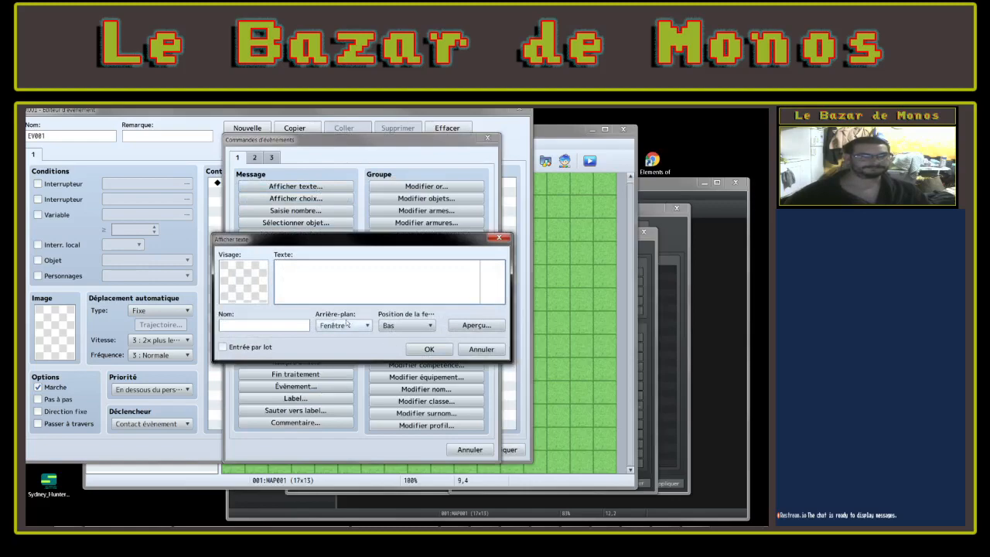
pyautogui.click(350, 325)
pyautogui.click(350, 325)
pyautogui.click(420, 326)
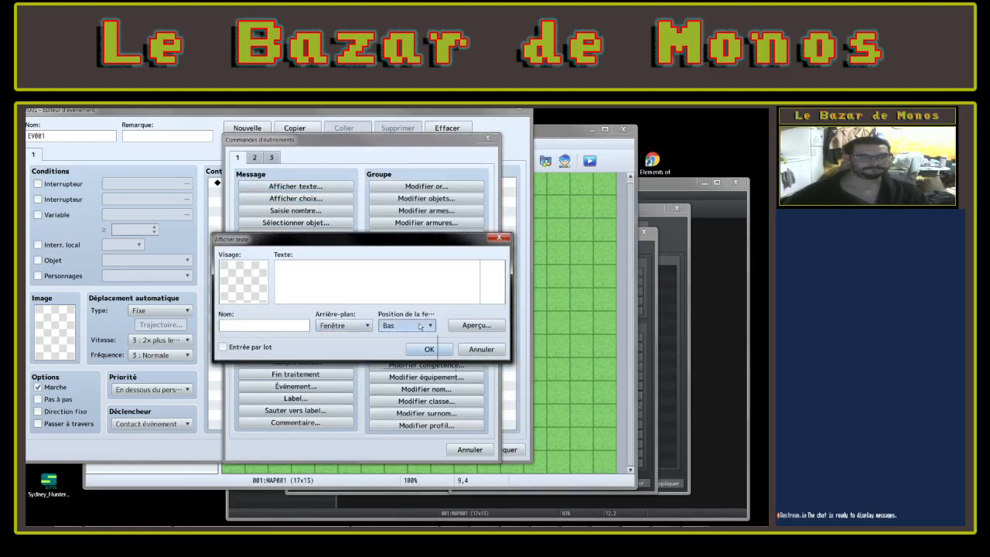
pyautogui.click(361, 325)
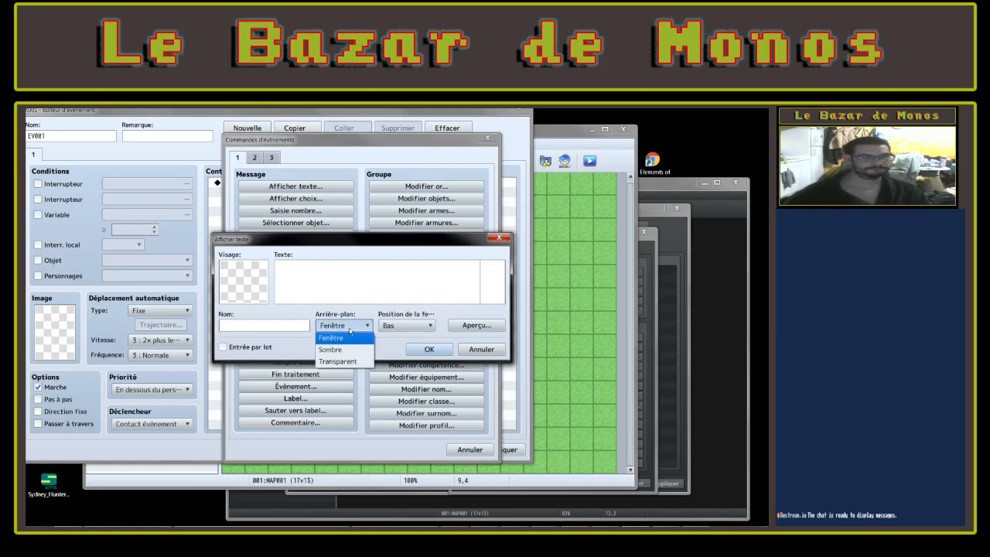
# Open the Afficher le texte command in RPG Maker MV, preview the empty message and close the preview
pyautogui.click(637, 246)
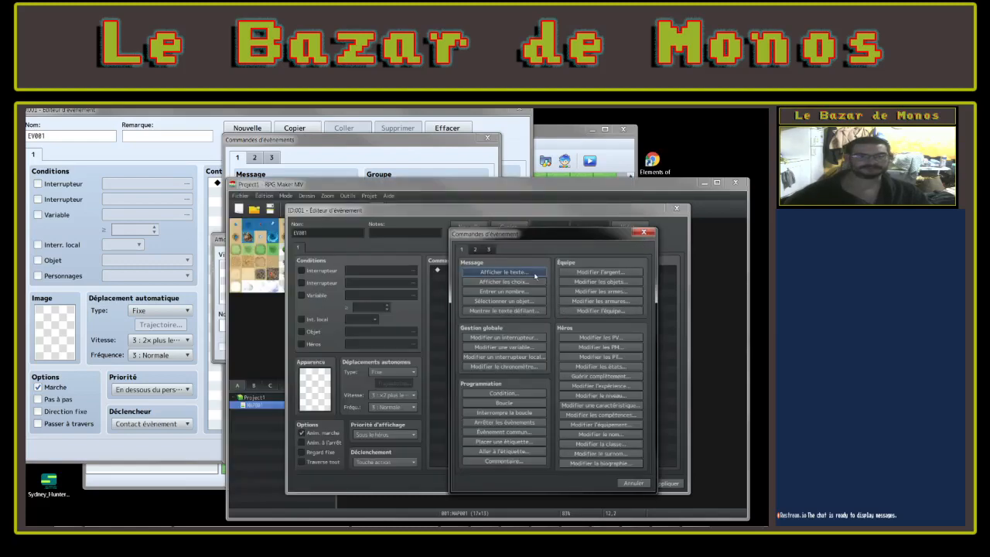
pyautogui.click(504, 272)
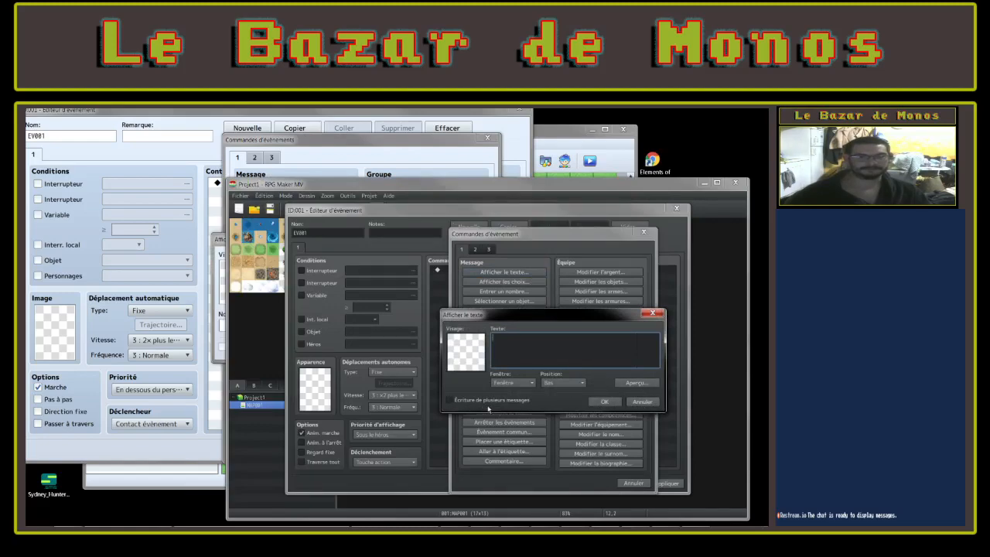
pyautogui.click(646, 385)
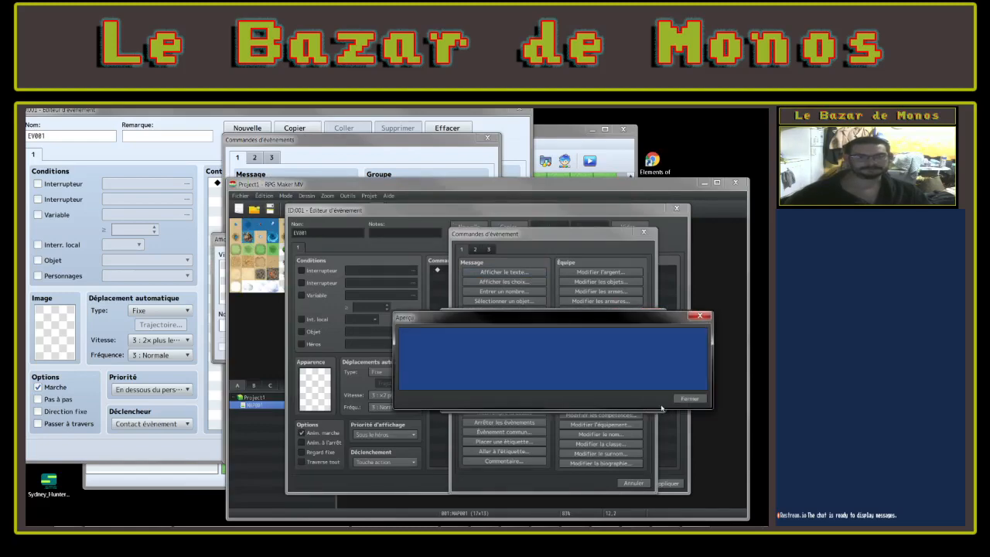
pyautogui.click(690, 399)
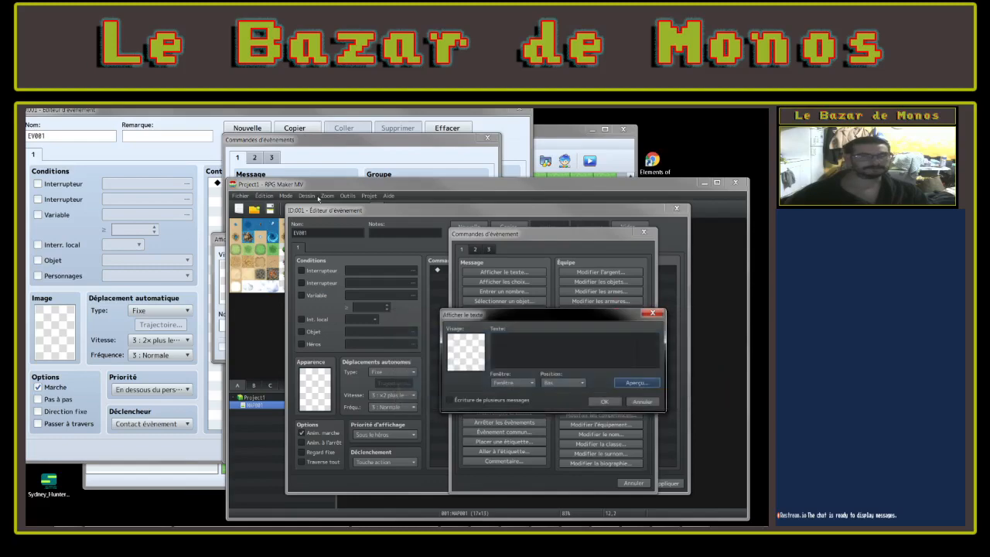
# Give the MV message the purple-haired second face of Actor2 and the text "salut", and preview it
pyautogui.doubleClick(466, 352)
pyautogui.click(430, 301)
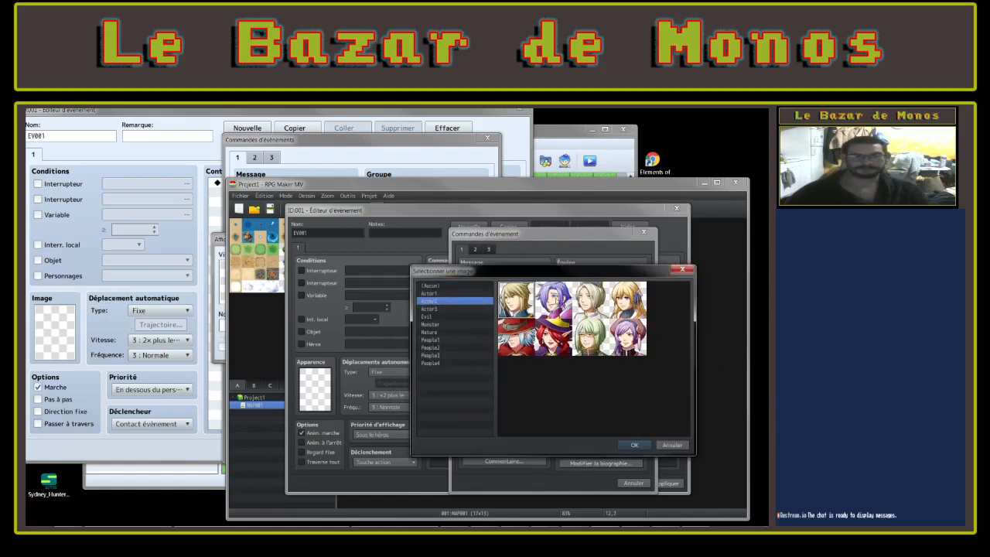
pyautogui.click(554, 299)
pyautogui.click(631, 445)
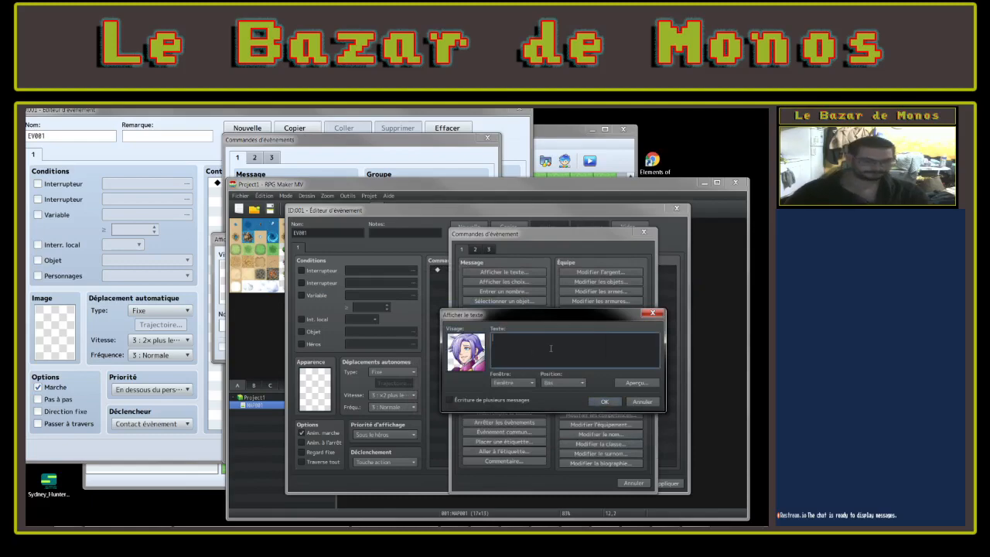
pyautogui.write('salut')
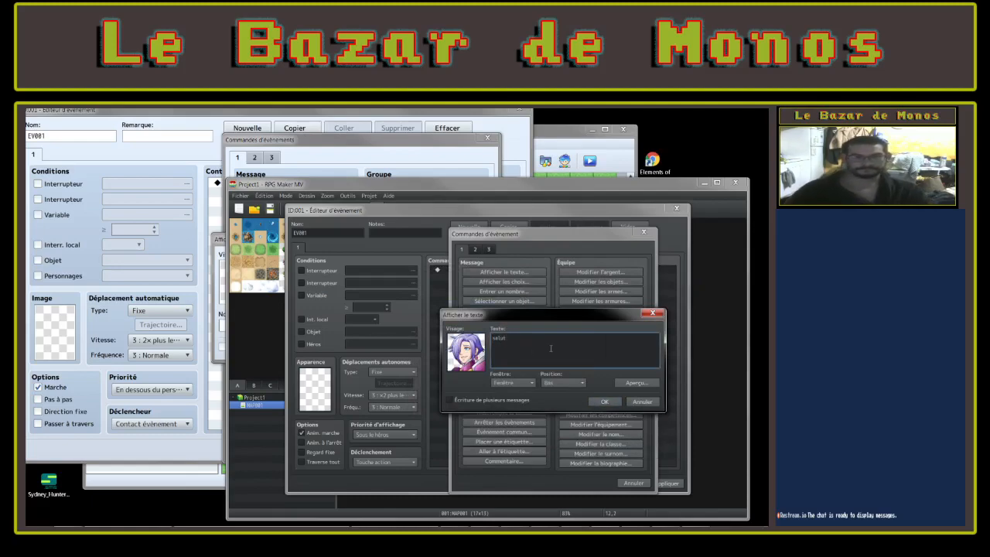
pyautogui.click(639, 382)
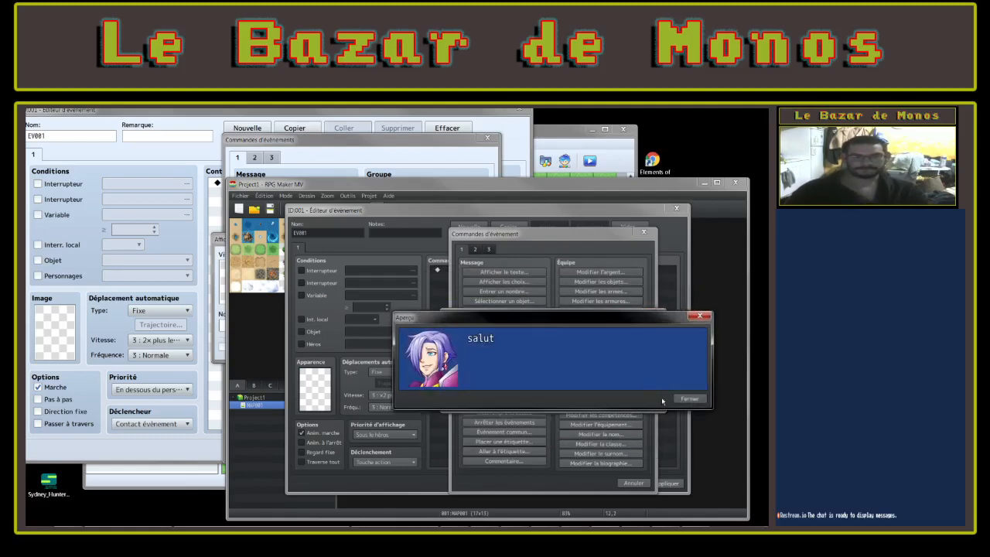
# Set the MV message window to Sombre, preview the message and view the position options
pyautogui.click(689, 398)
pyautogui.click(512, 382)
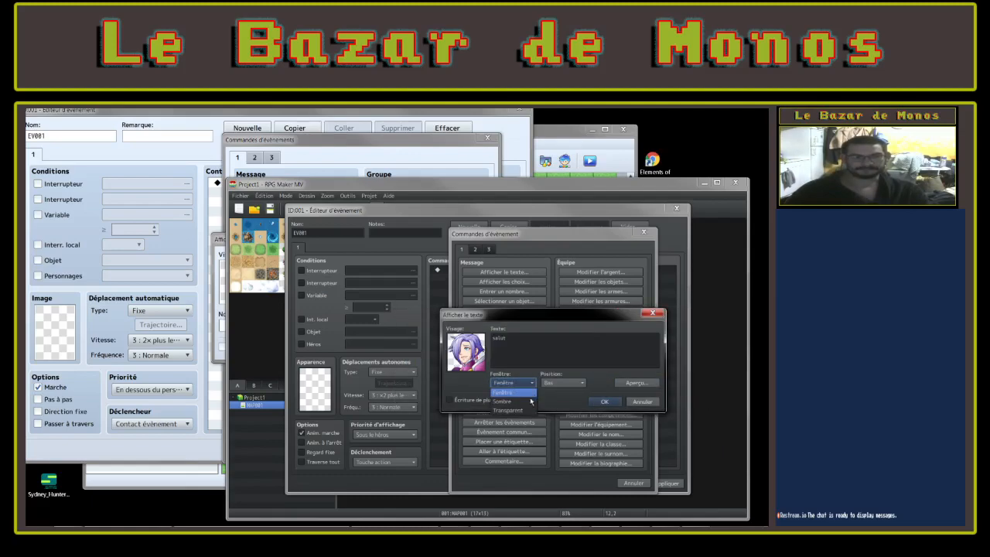
pyautogui.click(503, 393)
pyautogui.click(636, 382)
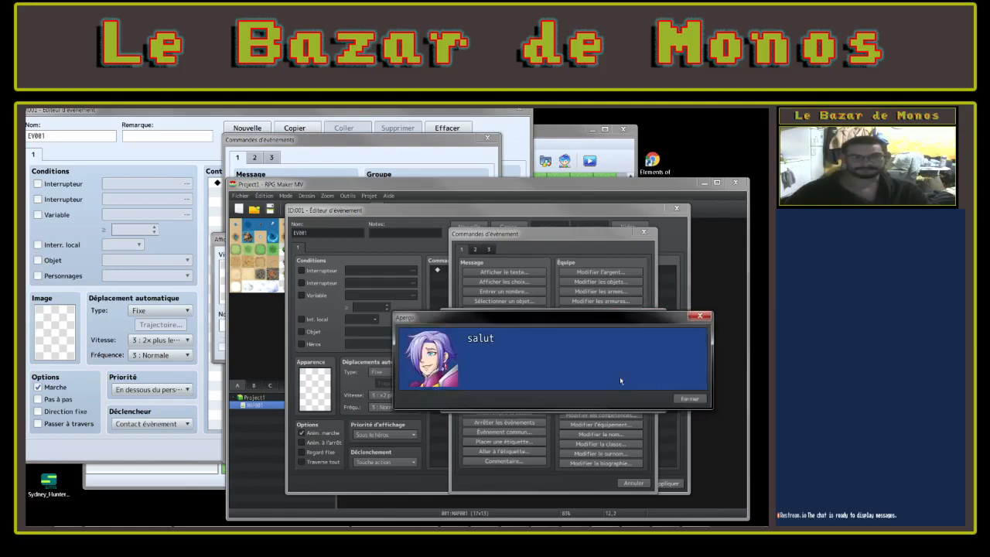
pyautogui.click(689, 398)
pyautogui.click(565, 383)
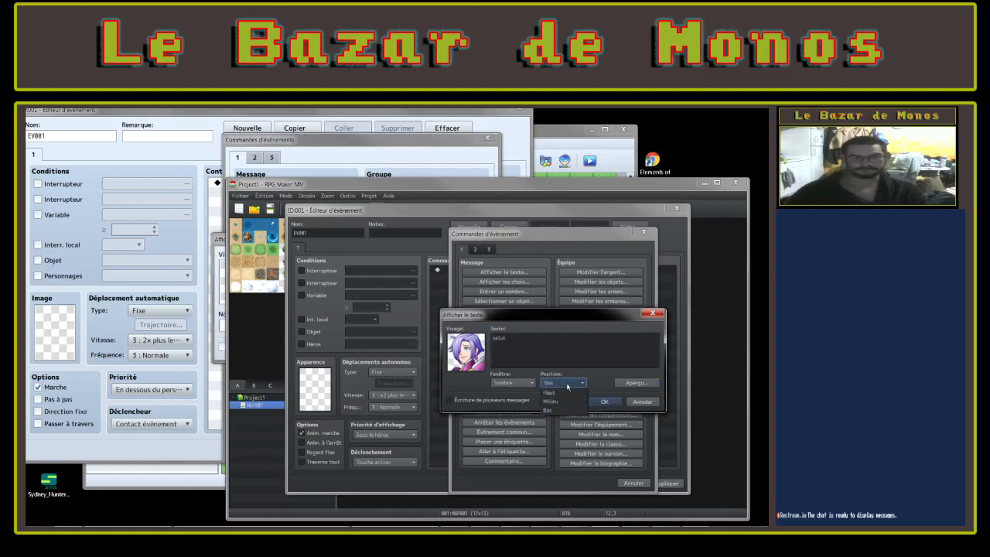
pyautogui.click(549, 363)
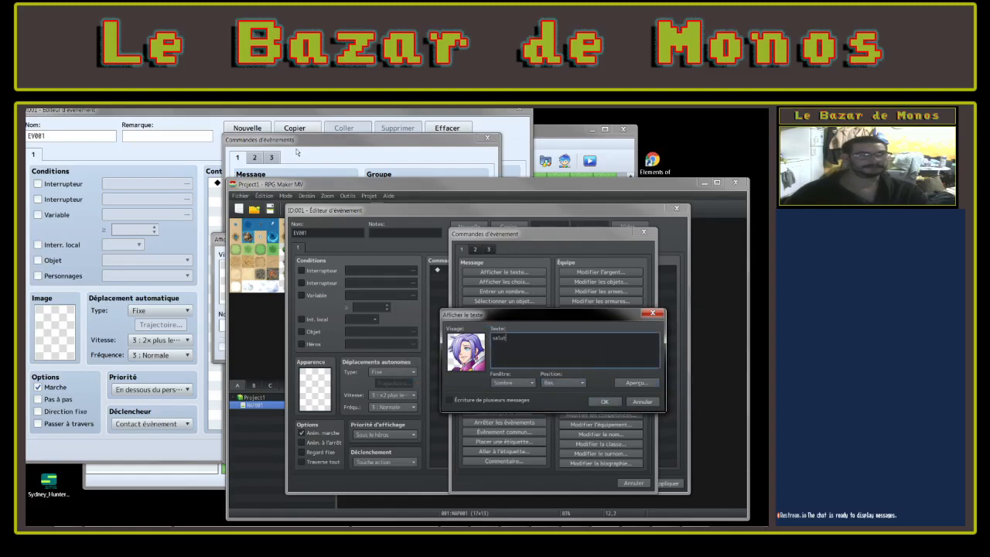
# Switch to RPG Maker MZ and enter "Salut" as the message text
pyautogui.click(296, 152)
pyautogui.click(325, 266)
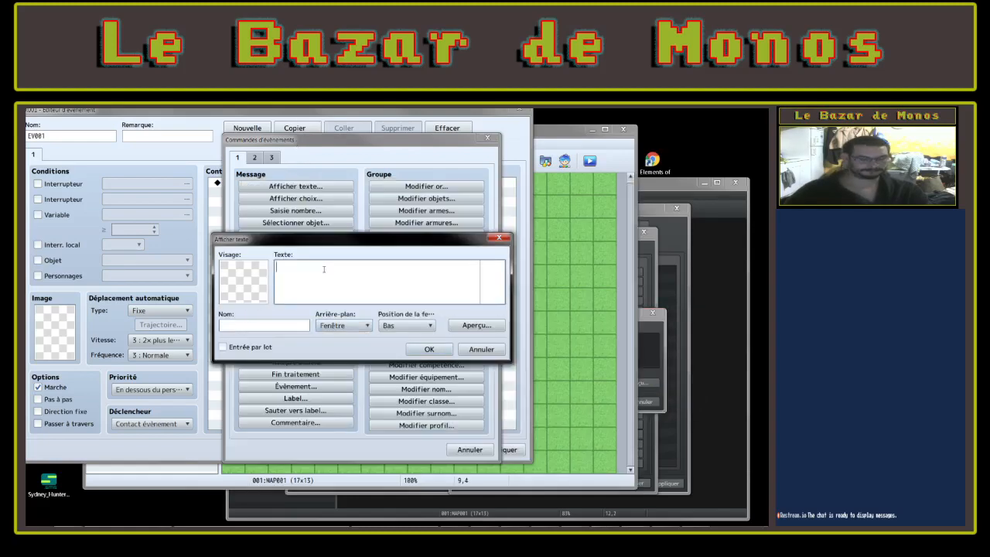
pyautogui.write('Salut')
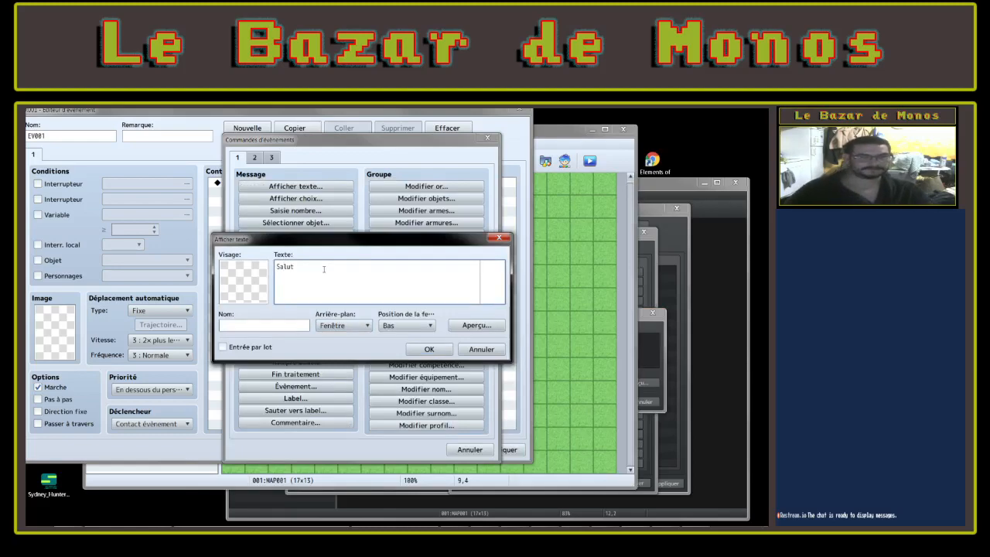
# Give the MZ message the first face of SF_Monster, preview it and close the preview
pyautogui.doubleClick(239, 280)
pyautogui.click(203, 251)
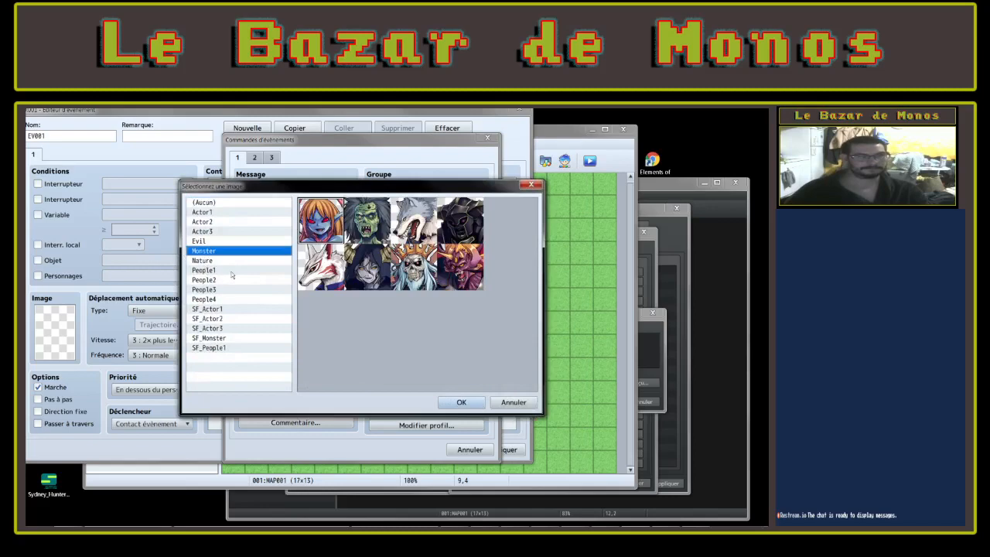
pyautogui.click(220, 279)
pyautogui.click(216, 318)
pyautogui.click(213, 329)
pyautogui.click(211, 338)
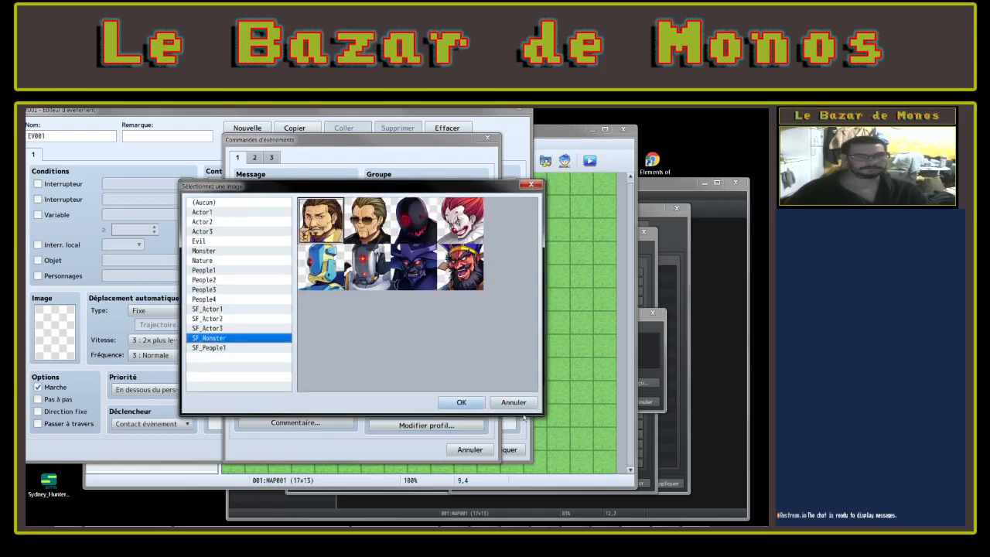
pyautogui.click(461, 402)
pyautogui.click(499, 328)
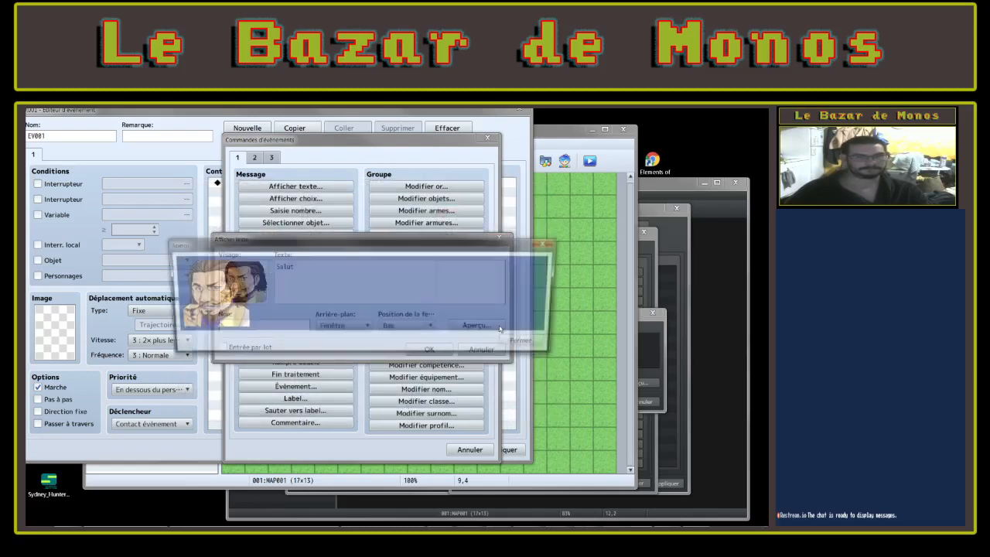
pyautogui.click(523, 342)
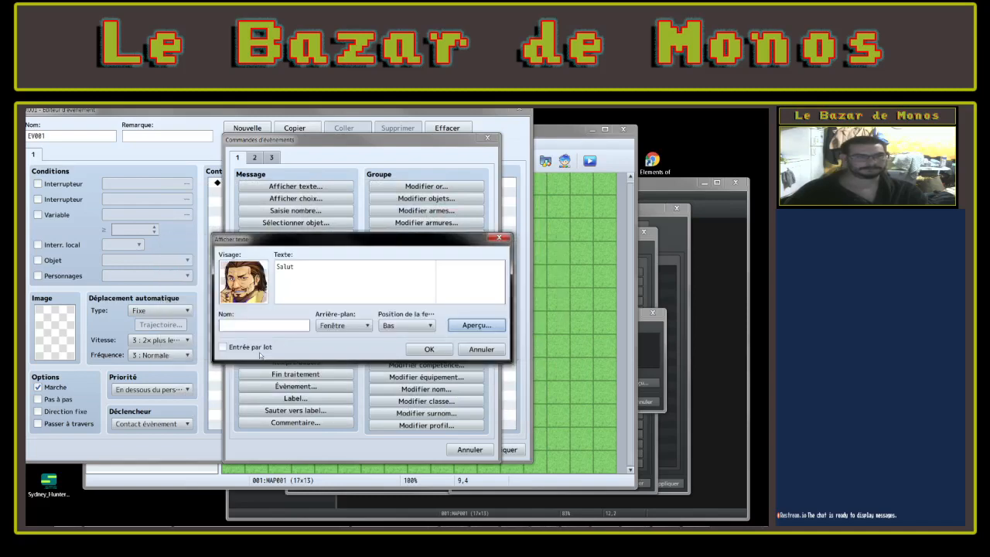
# Set the message's speaker name to "Monos", preview it and add the message to the event contents
pyautogui.click(228, 326)
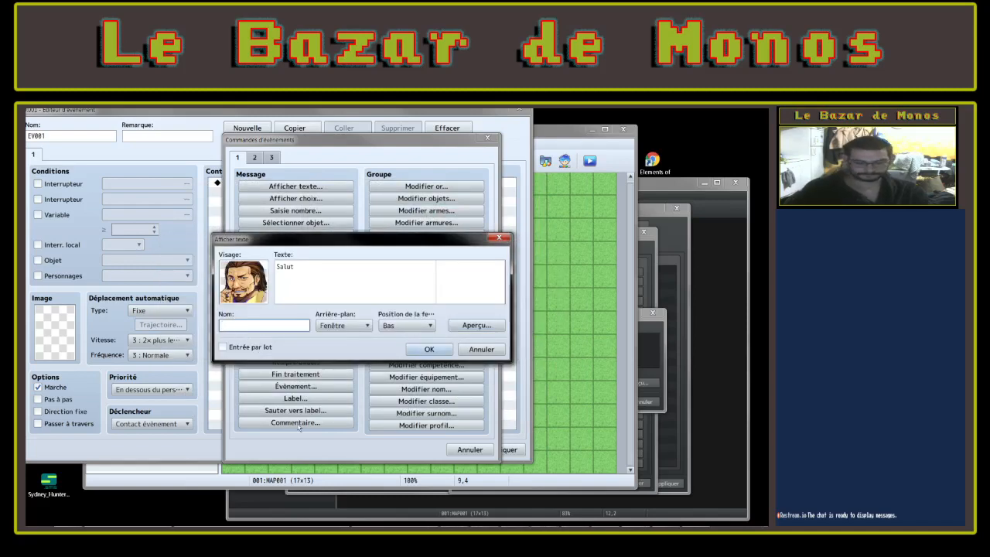
pyautogui.write('Monos')
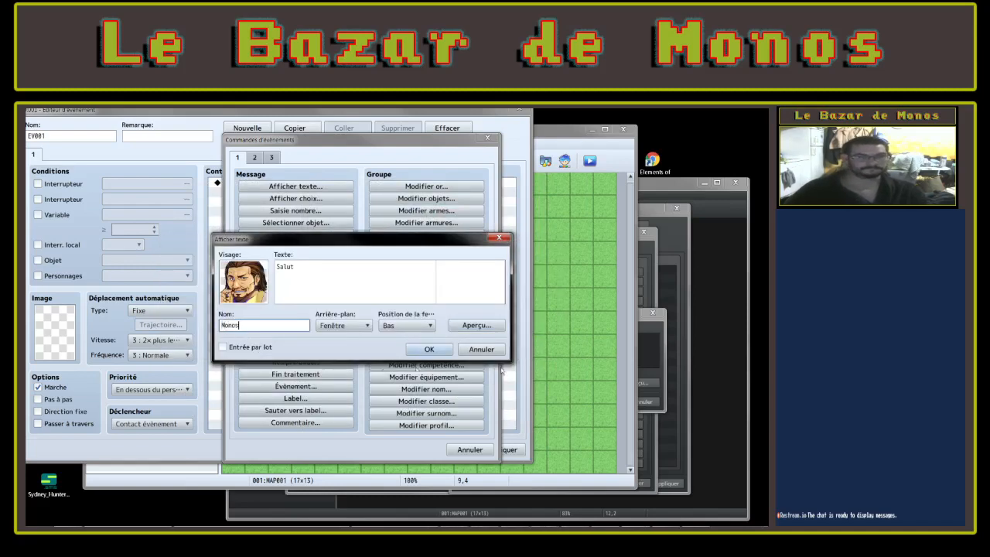
pyautogui.click(477, 324)
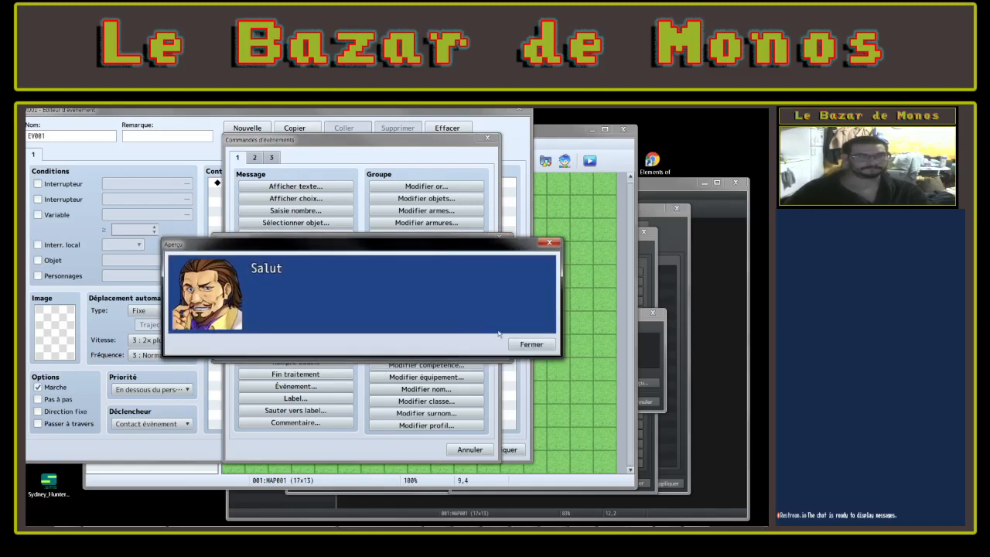
pyautogui.click(530, 345)
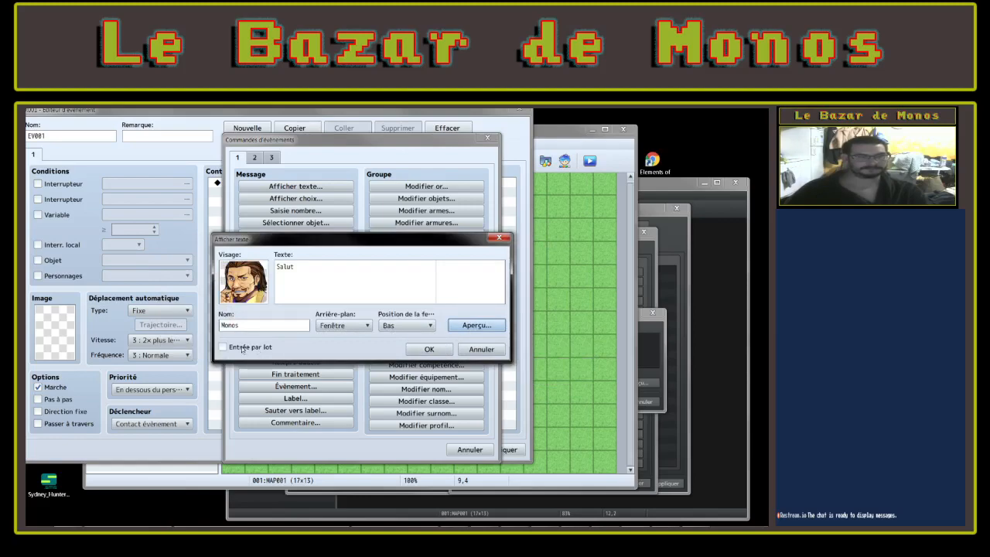
pyautogui.click(441, 351)
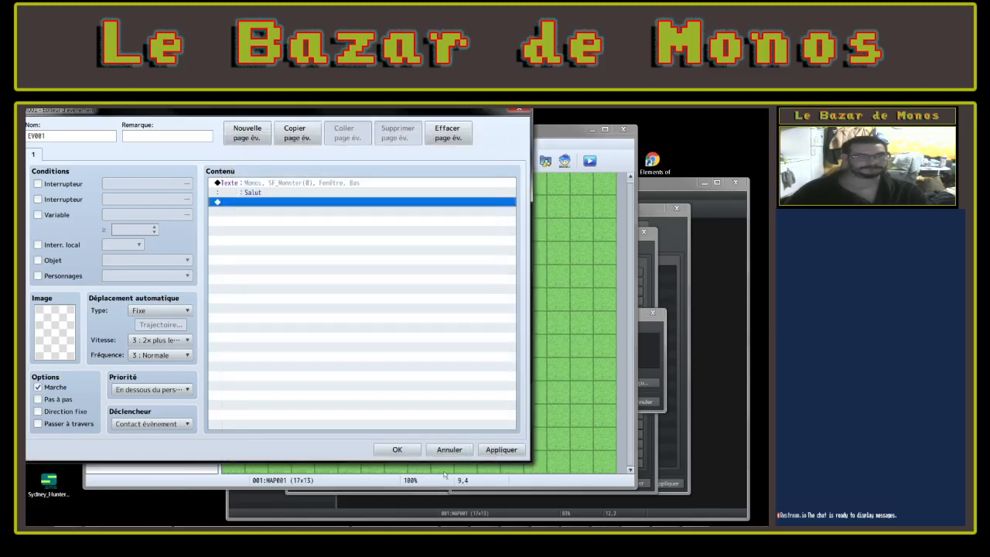
# Give event EV001 the grey-haired, right-facing character from People4 as its image and apply the event
pyautogui.click(67, 349)
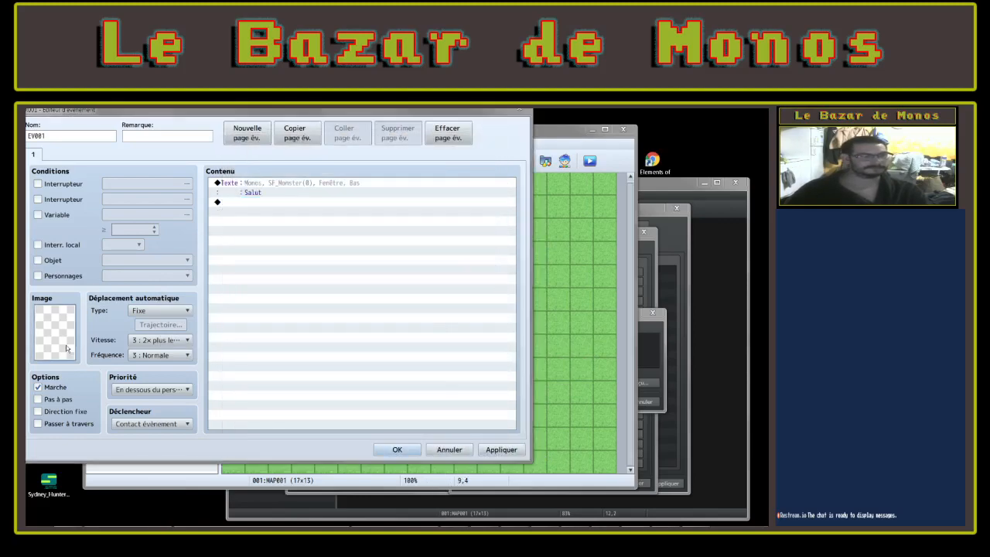
pyautogui.doubleClick(66, 348)
pyautogui.click(117, 267)
pyautogui.click(167, 316)
pyautogui.click(272, 231)
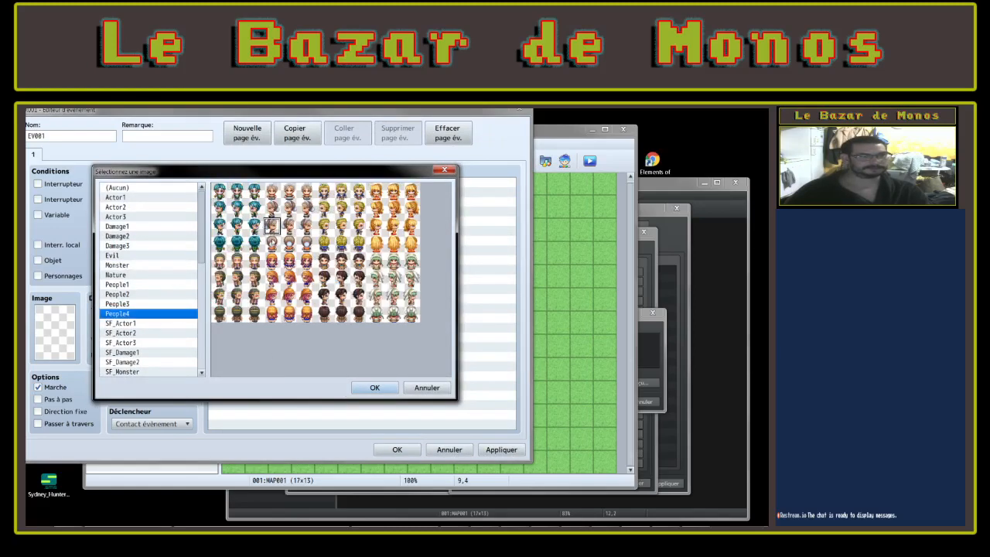
pyautogui.click(374, 387)
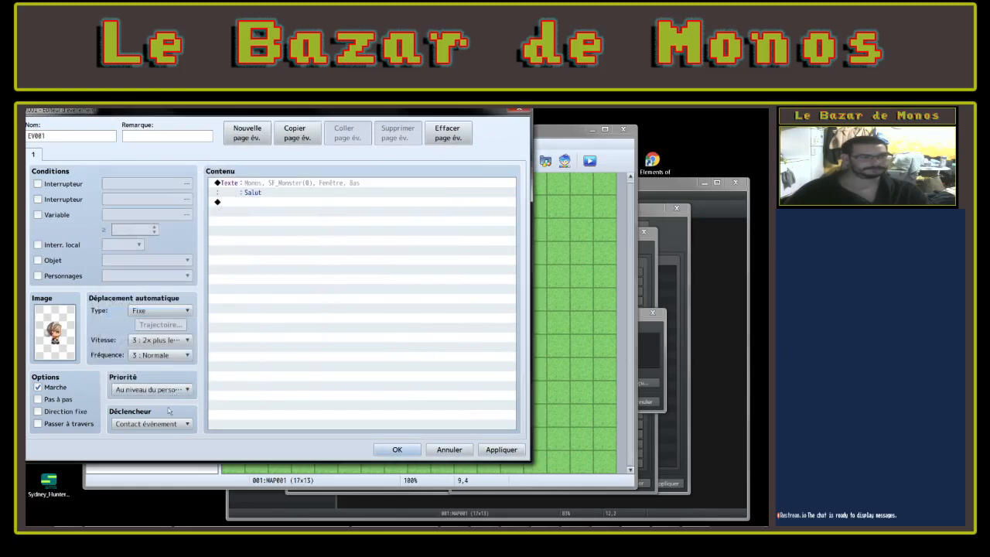
pyautogui.click(499, 450)
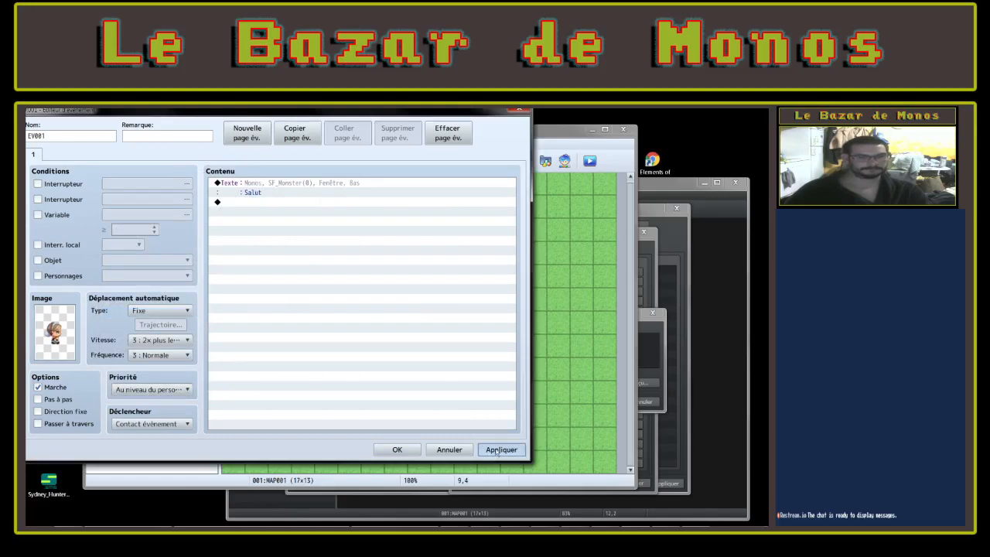
pyautogui.click(397, 450)
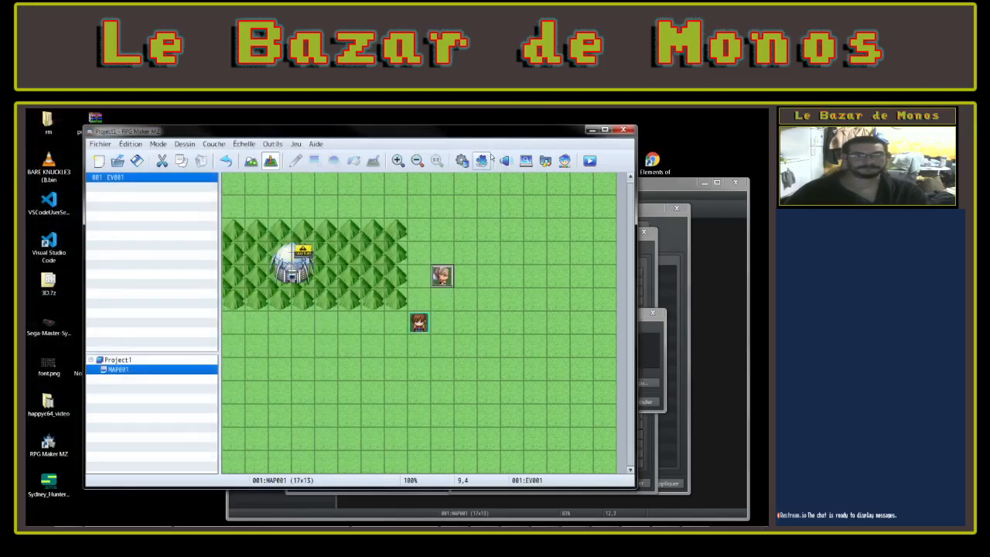
# Start a playtest of the MZ project, saving the changes, and open the saved games from the title screen
pyautogui.click(590, 160)
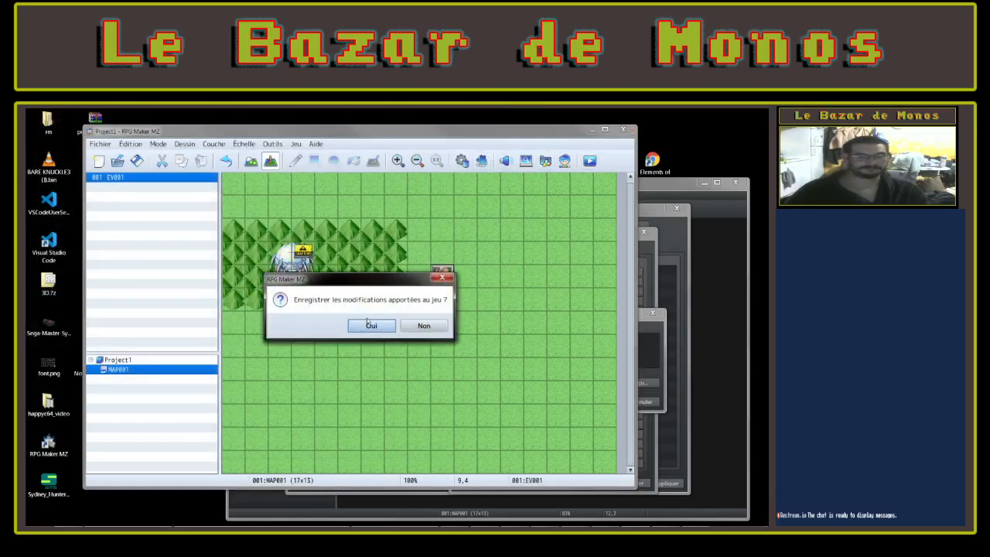
pyautogui.click(369, 325)
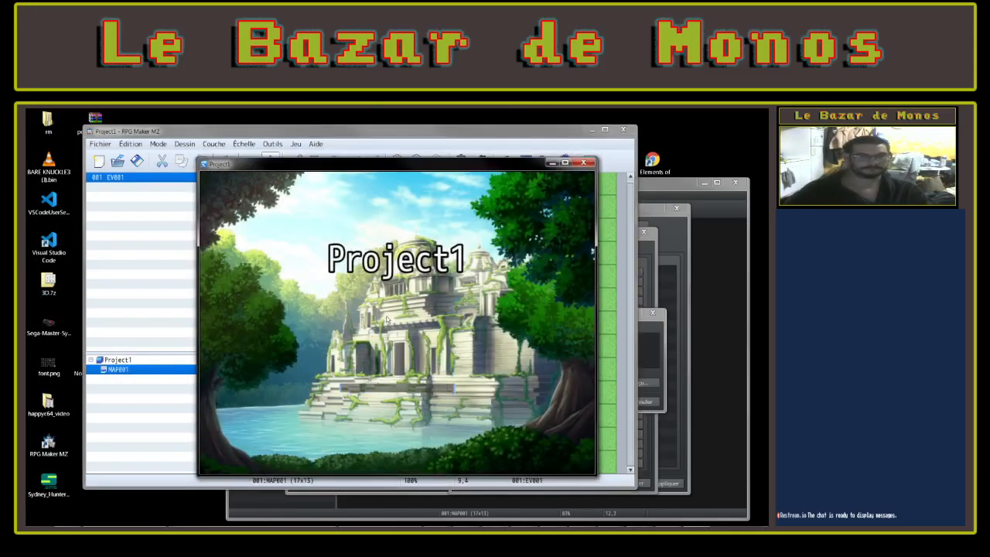
pyautogui.press('Return')
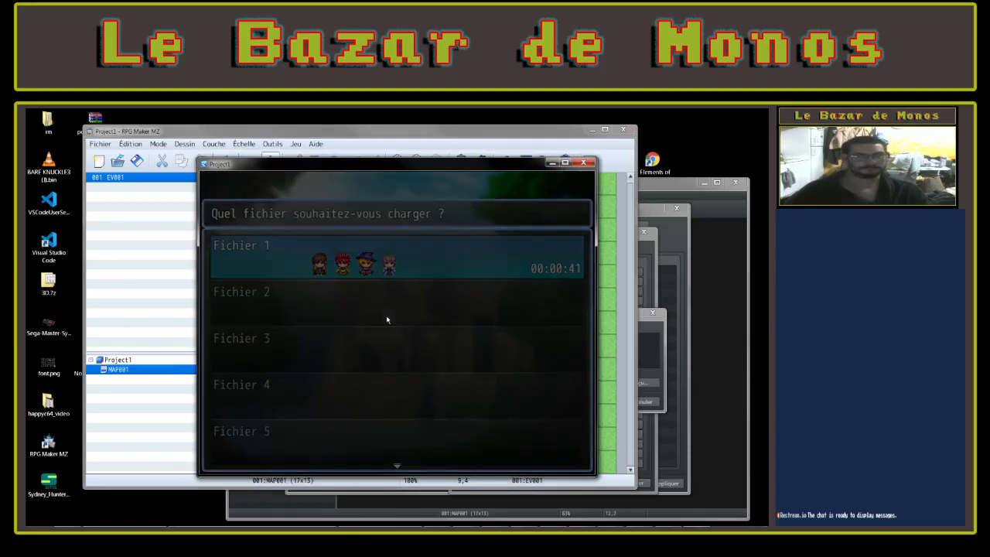
# Walk the hero up to the grey-haired character, trigger and dismiss its message, and close the playtest
pyautogui.press('Right')
pyautogui.press('Up')
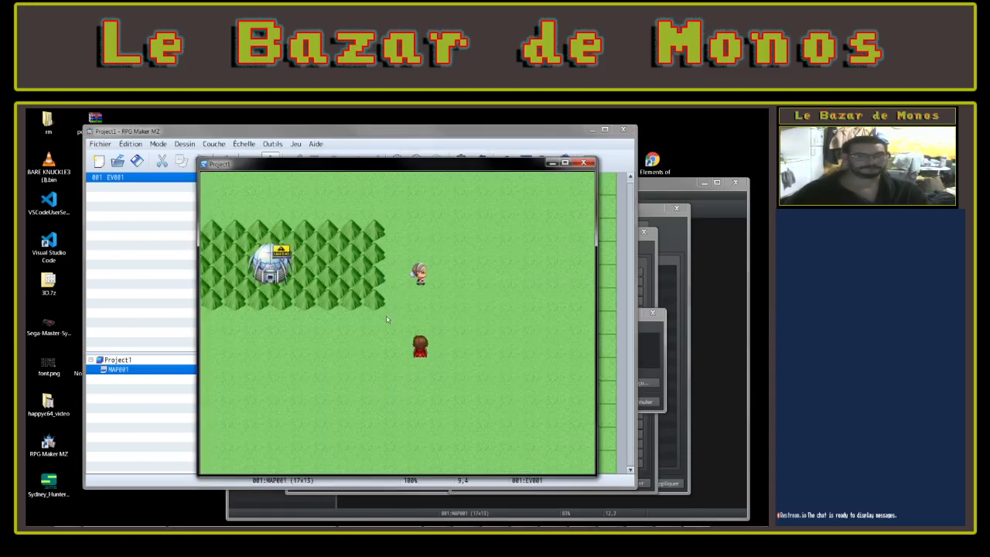
pyautogui.press('Up')
pyautogui.press('Up')
pyautogui.press('Up')
pyautogui.press('Return')
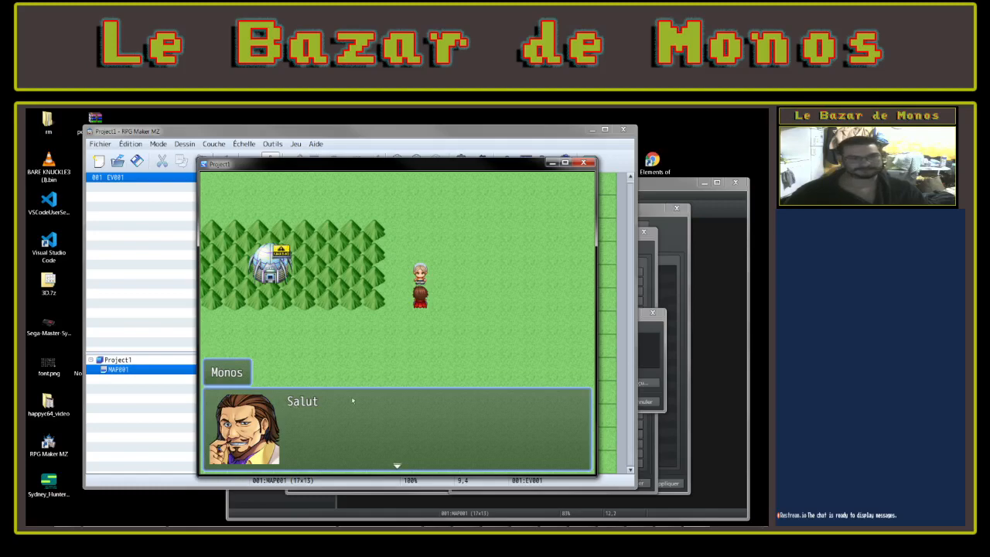
pyautogui.click(400, 442)
pyautogui.click(401, 442)
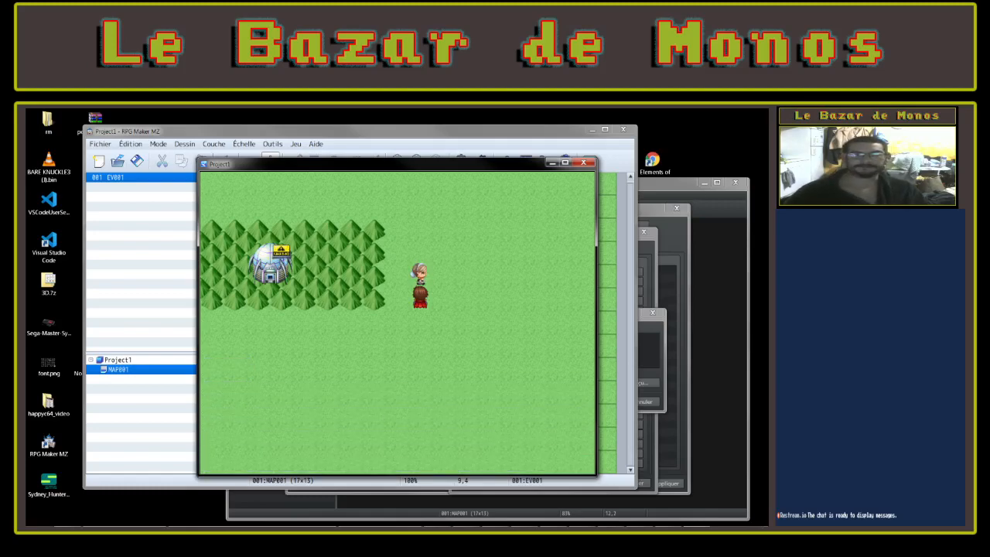
pyautogui.click(586, 163)
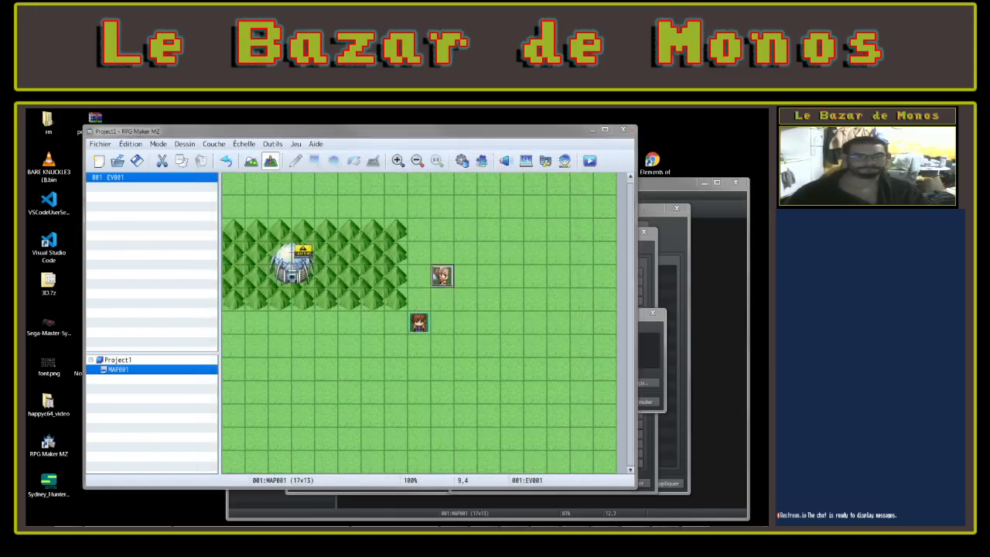
# Change the background of EV001's "Salut" message to Sombre and confirm the event
pyautogui.doubleClick(443, 276)
pyautogui.doubleClick(333, 212)
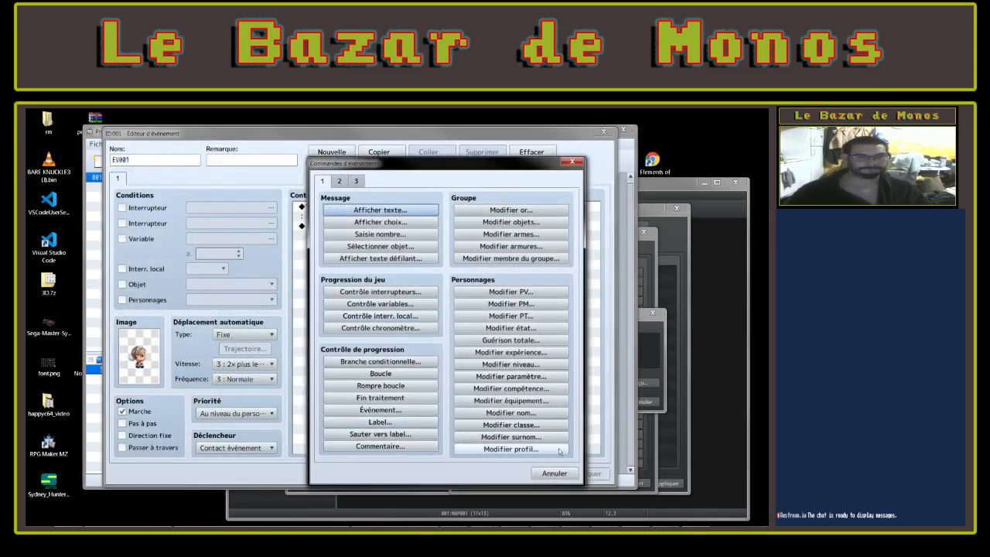
pyautogui.click(559, 475)
pyautogui.press('space')
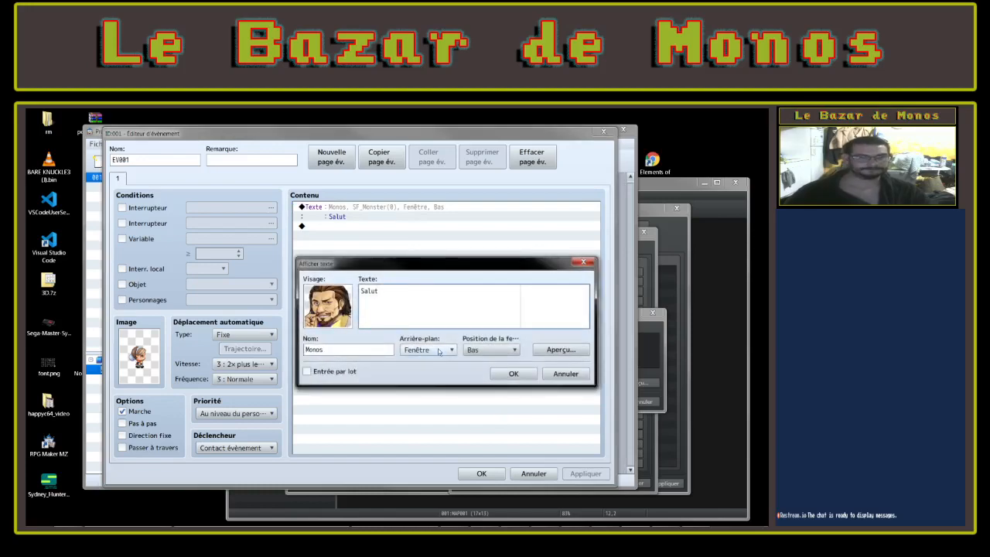
pyautogui.click(440, 353)
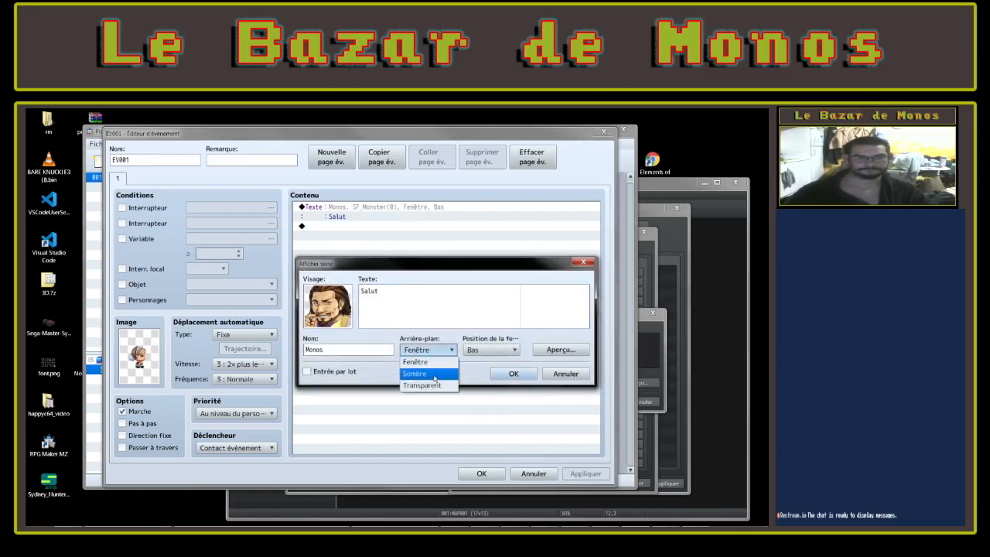
pyautogui.click(435, 375)
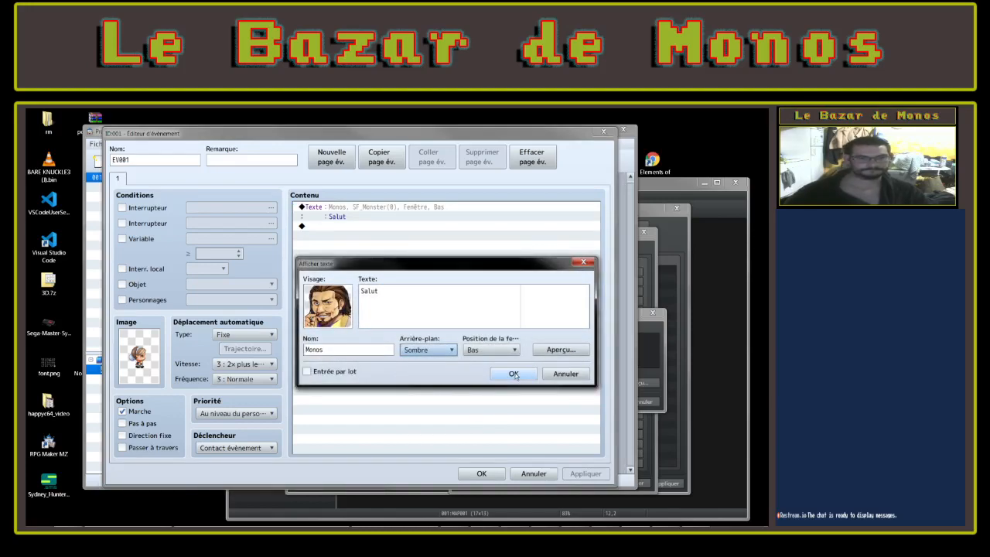
pyautogui.click(514, 375)
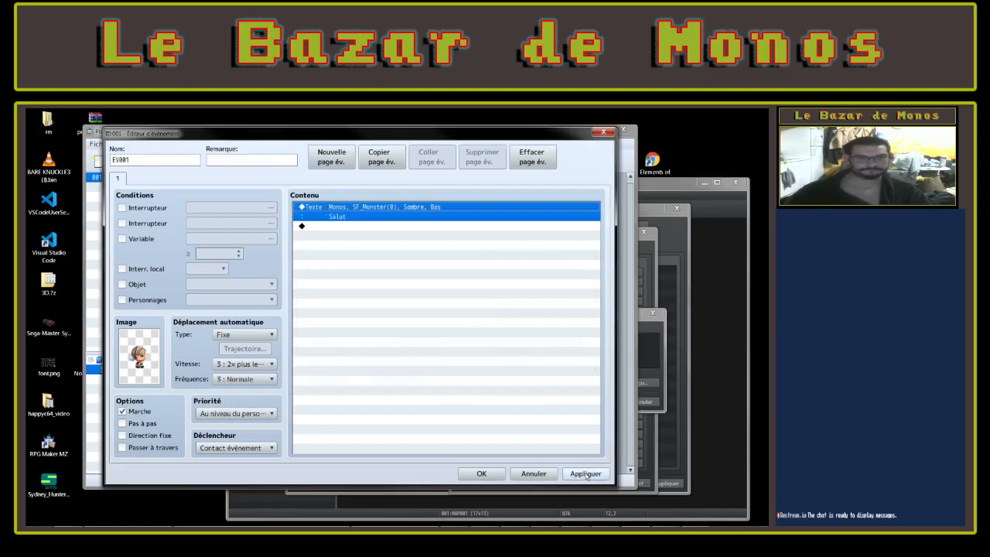
pyautogui.click(482, 474)
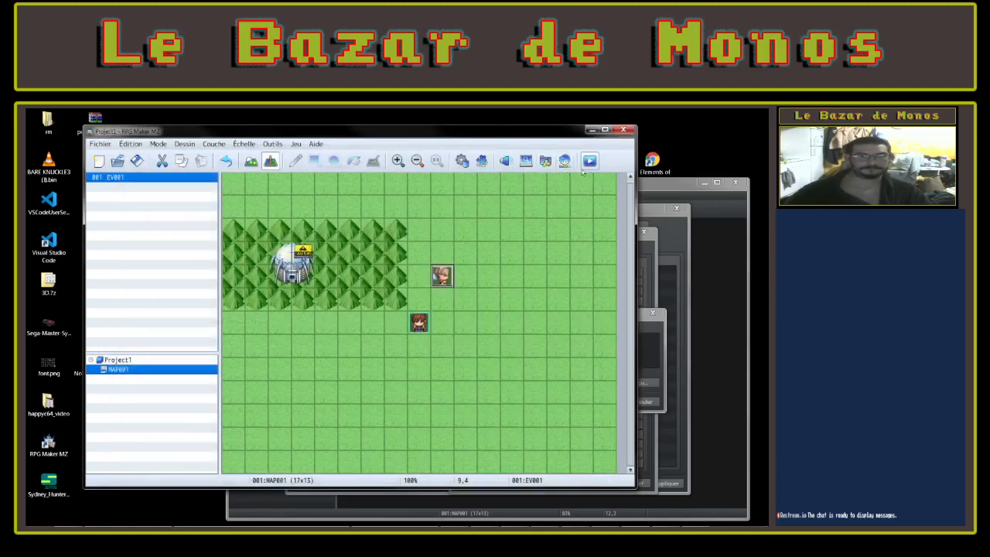
# Save the changes, launch another playtest and start the game from the title screen
pyautogui.click(526, 163)
pyautogui.click(383, 328)
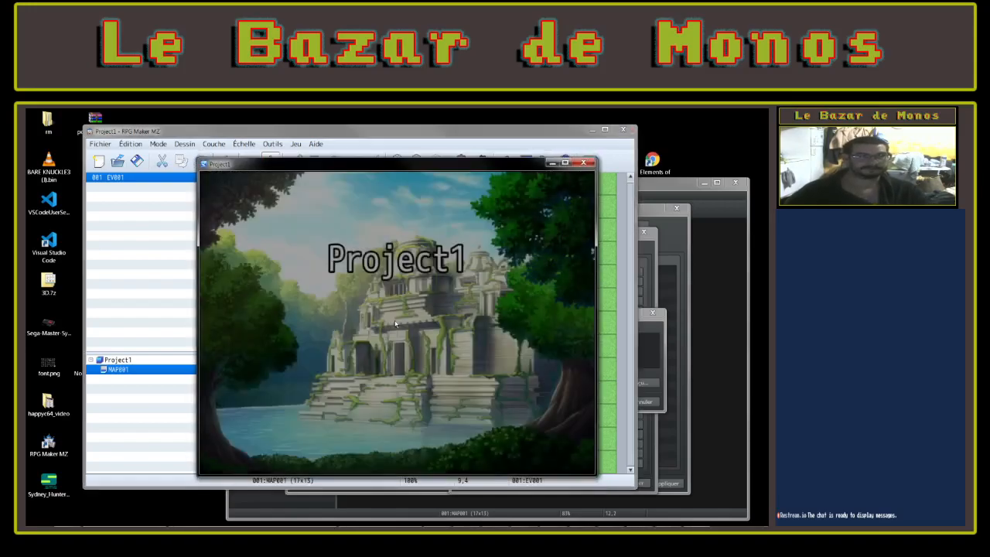
pyautogui.press('Up')
pyautogui.press('Return')
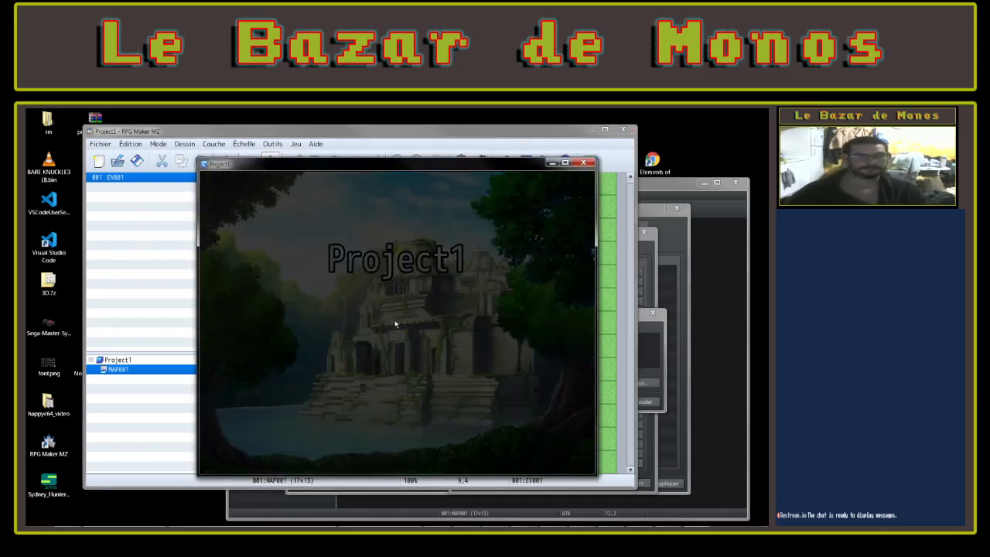
# Walk the hero around the grey-haired character to its right side, trigger its message and dismiss it
pyautogui.press('Right')
pyautogui.press('Up')
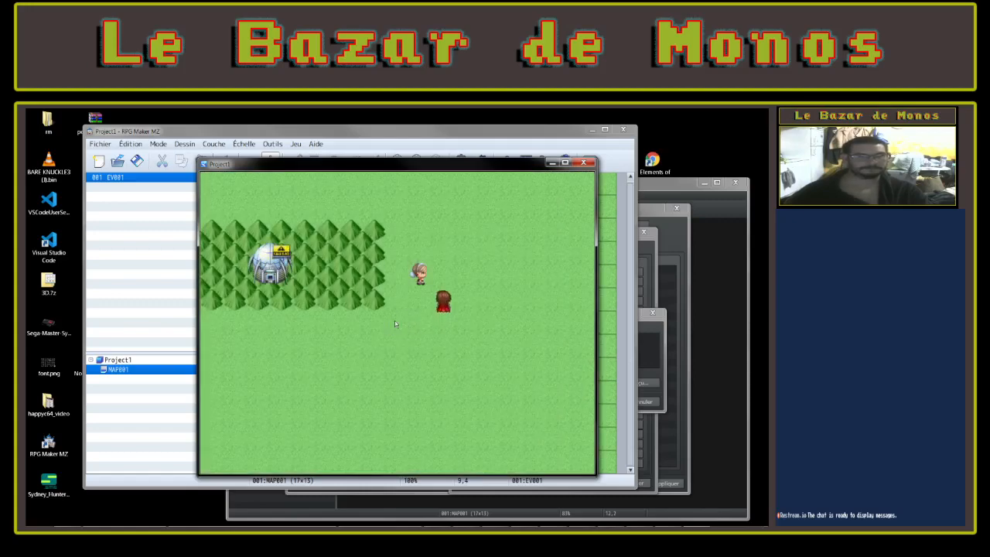
pyautogui.press('Right')
pyautogui.press('Left')
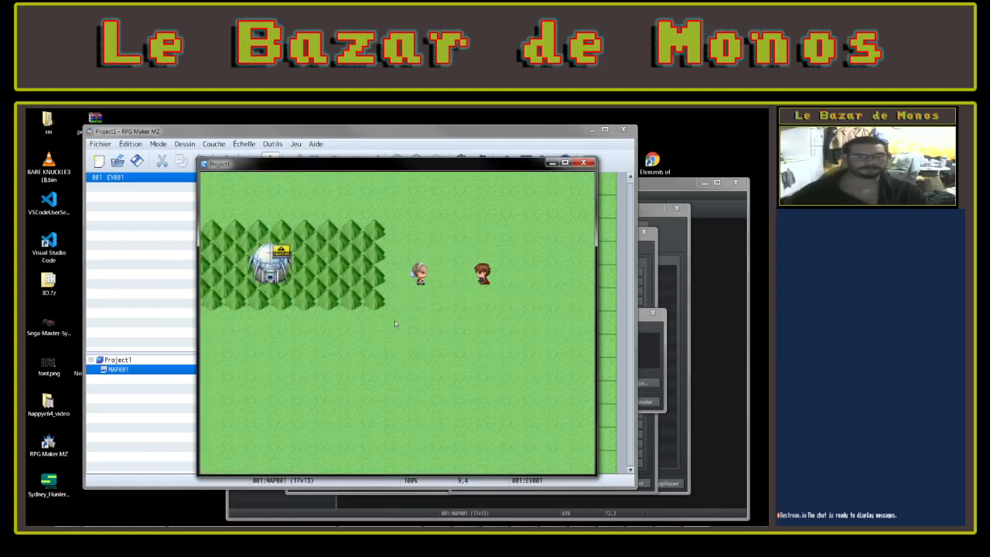
pyautogui.press('Up')
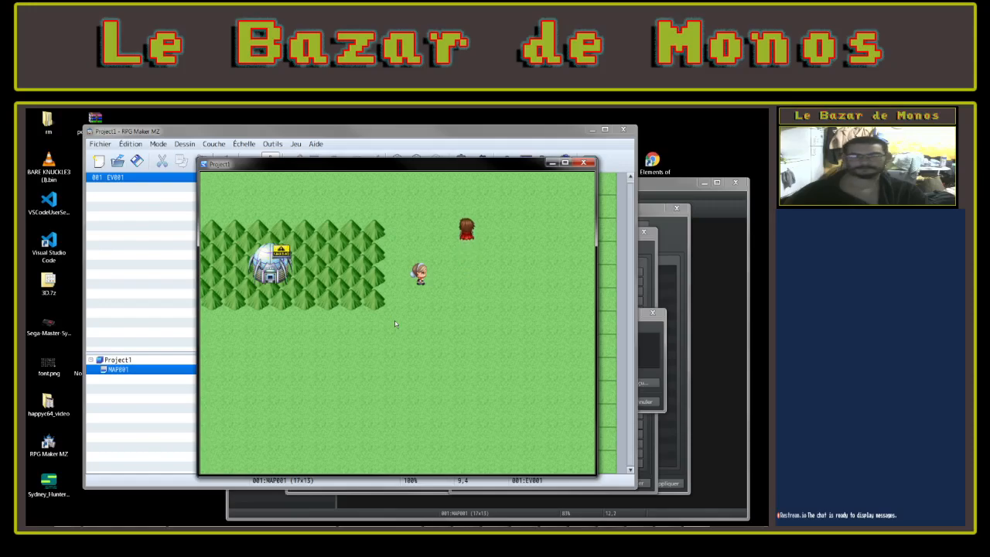
pyautogui.press('Down')
pyautogui.press('Down')
pyautogui.press('Left')
pyautogui.press('Return')
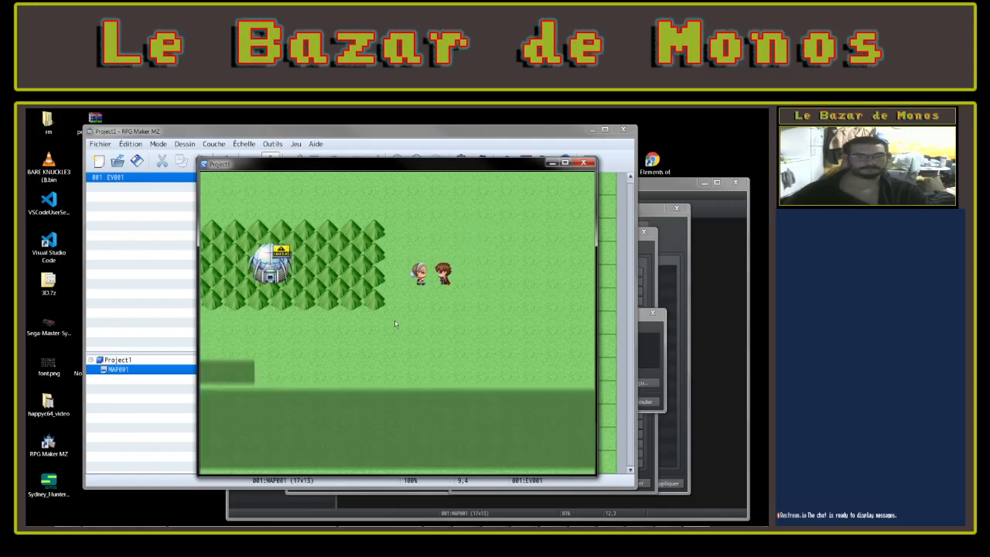
pyautogui.press('Return')
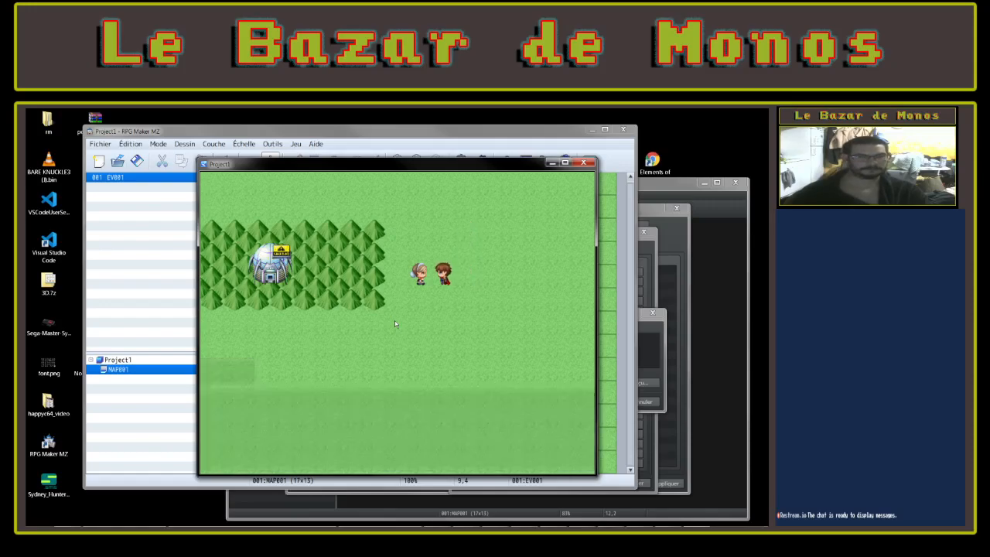
# Step away from the grey-haired character, return to display its "Salut" message again, and close the playtest
pyautogui.press('Right')
pyautogui.press('Left')
pyautogui.press('Return')
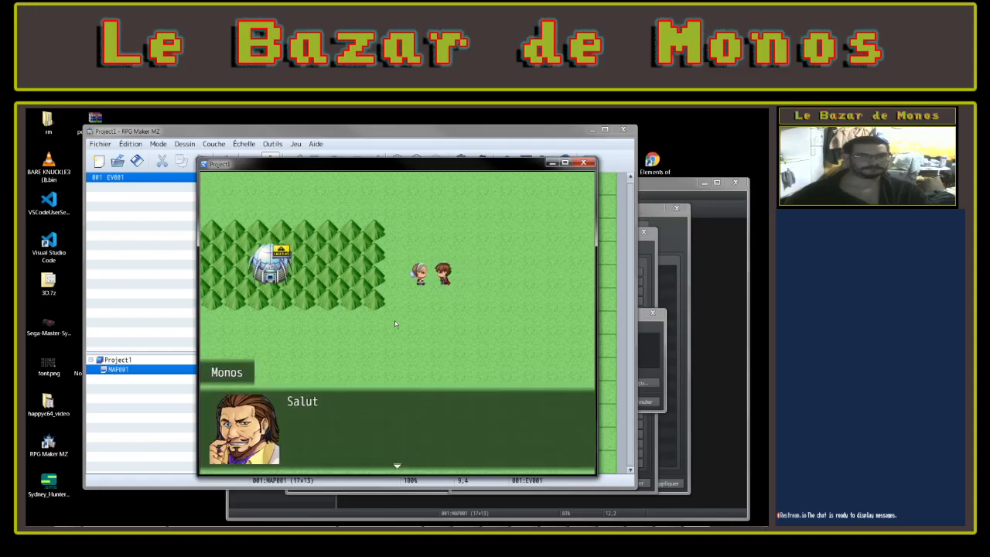
pyautogui.click(586, 163)
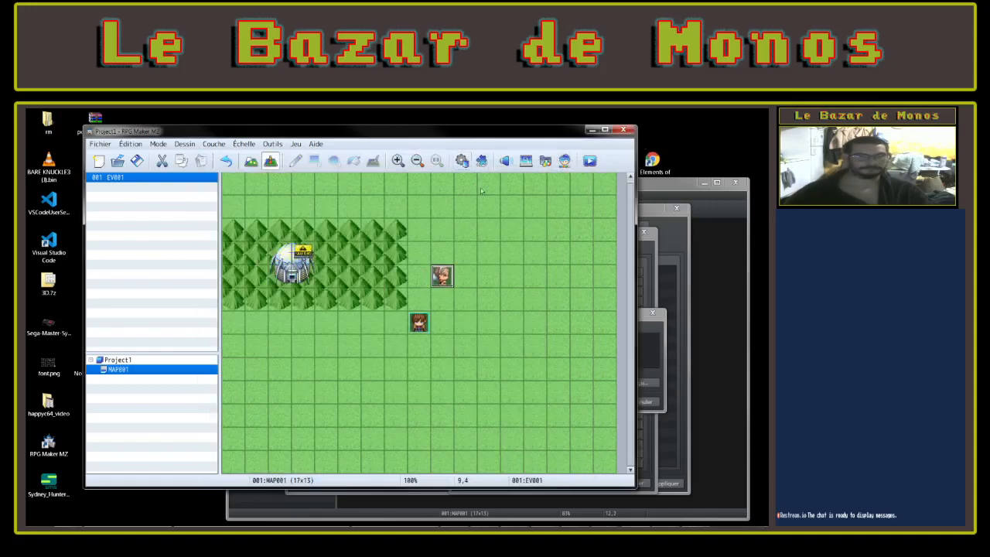
# Open event EV001 and set its trigger (Déclencheur) to Touche d'action
pyautogui.doubleClick(443, 276)
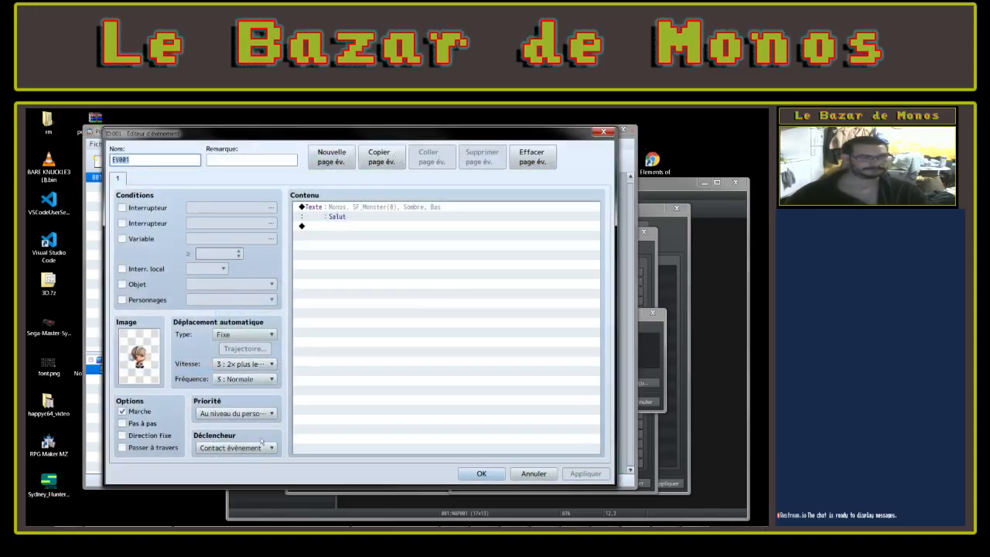
pyautogui.click(261, 453)
pyautogui.click(248, 460)
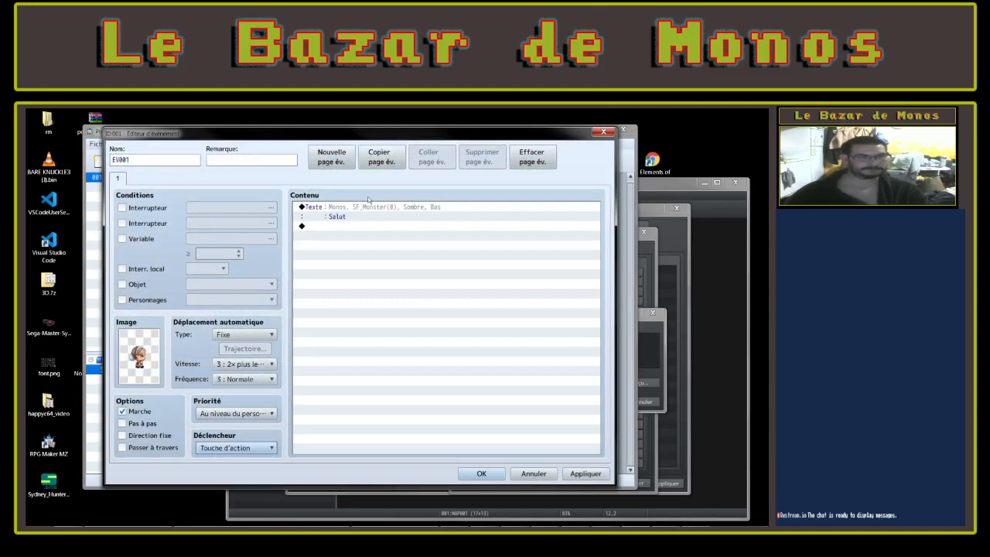
# Change the background of EV001's "Salut" message to Fenêtre, then apply and confirm the event
pyautogui.doubleClick(359, 209)
pyautogui.click(572, 163)
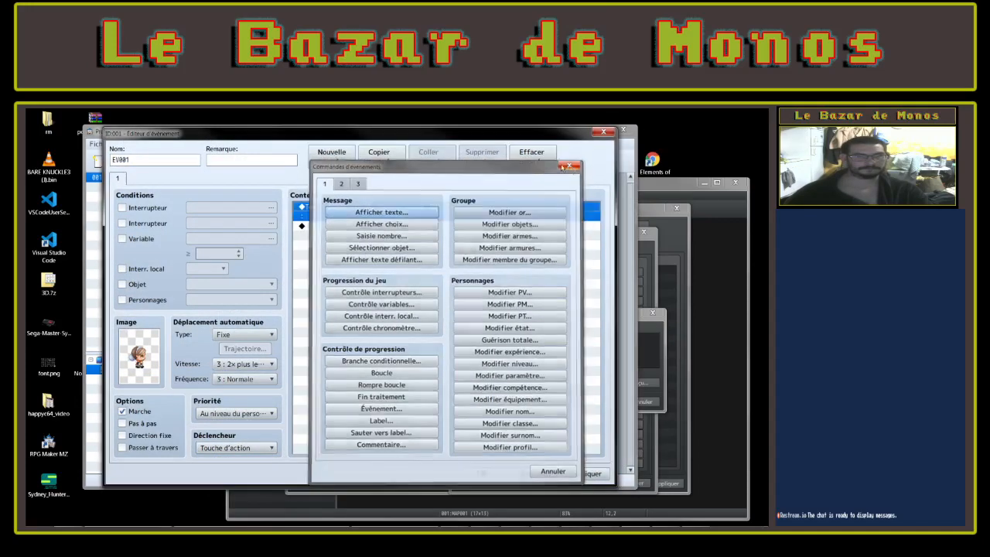
pyautogui.doubleClick(379, 219)
pyautogui.click(443, 352)
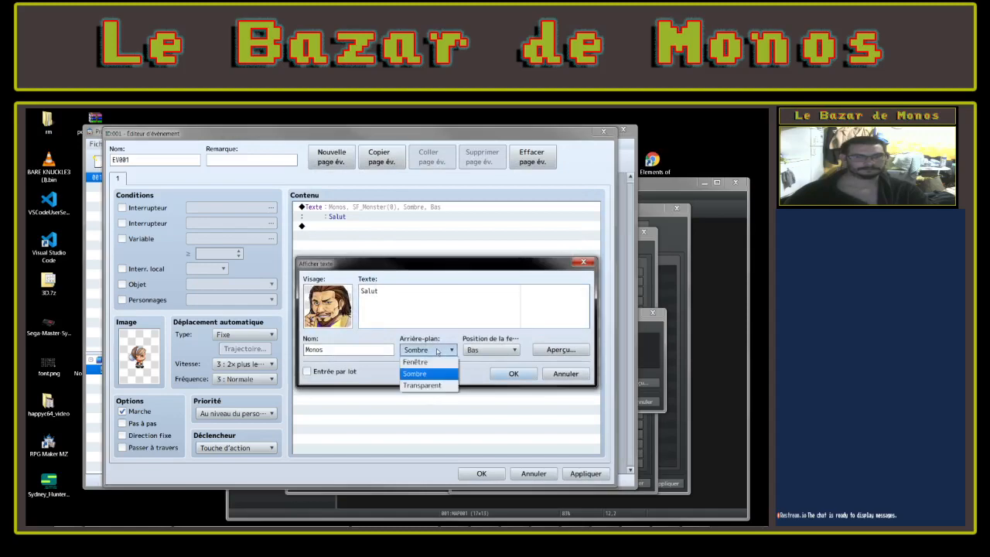
pyautogui.click(430, 362)
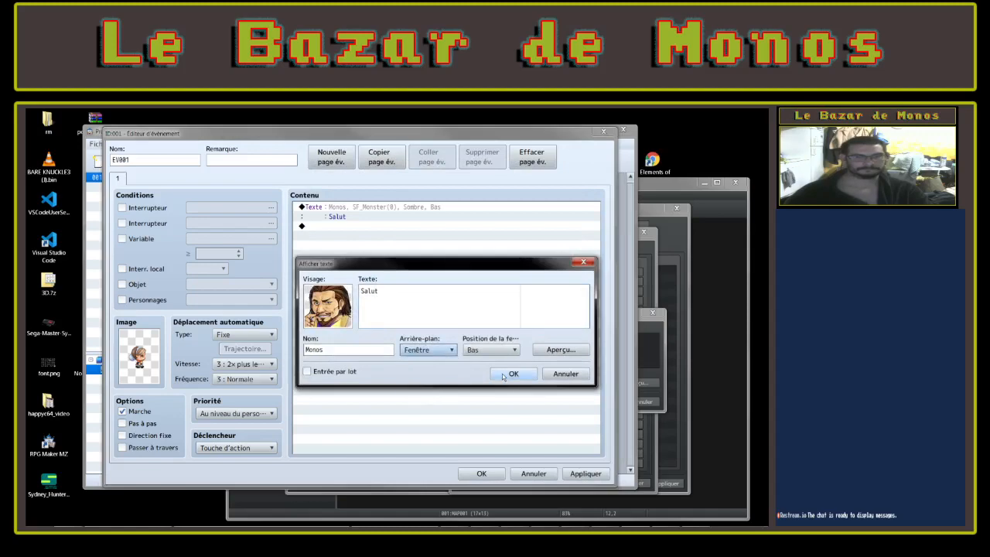
pyautogui.click(503, 376)
pyautogui.click(582, 473)
pyautogui.click(493, 475)
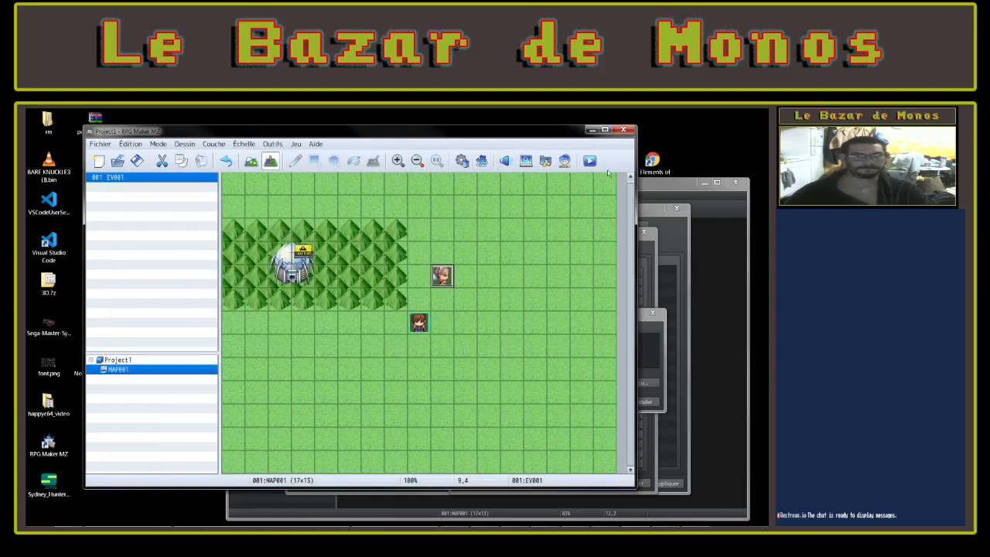
# Launch a playtest with the updated event, saving the changes, and start the game from the title screen
pyautogui.click(623, 130)
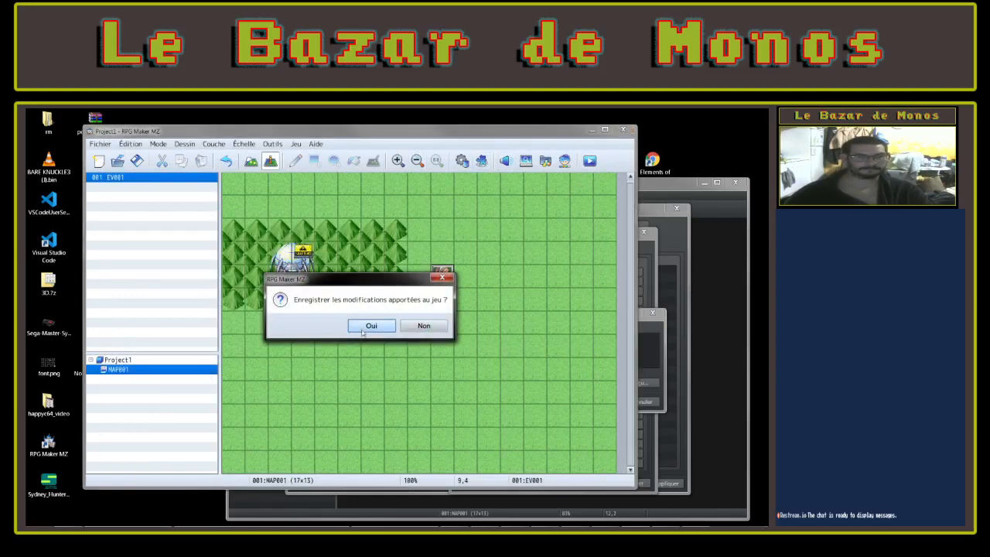
pyautogui.click(370, 326)
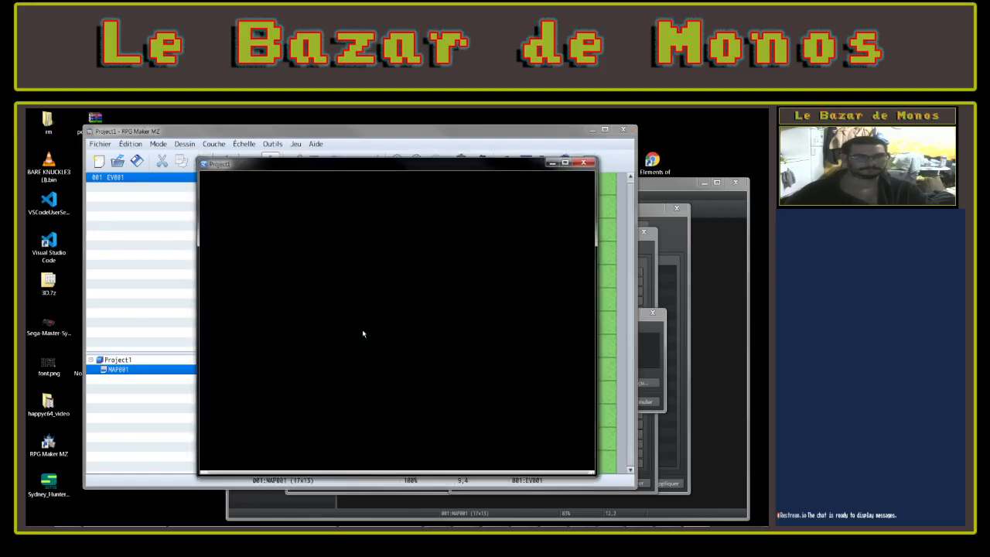
pyautogui.press('Up')
pyautogui.press('Return')
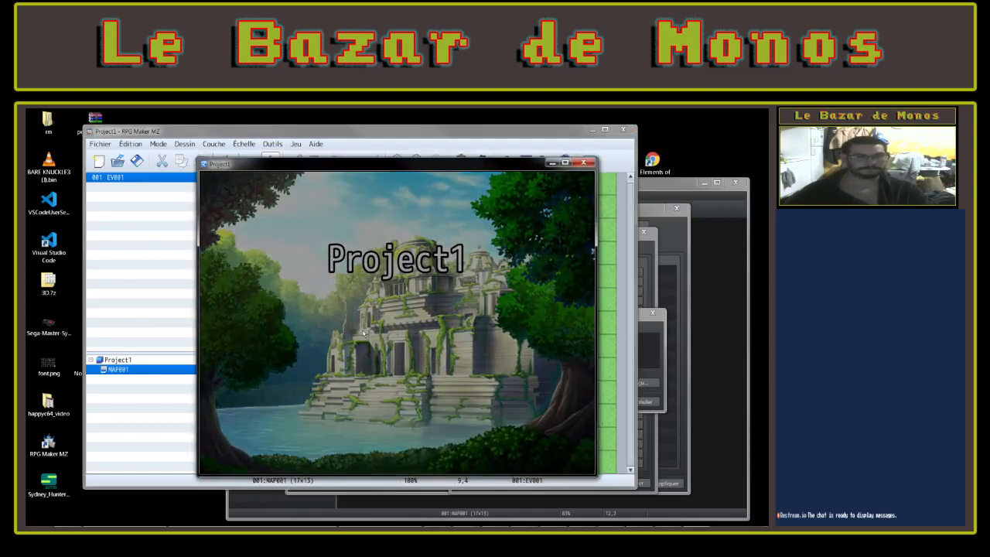
# Walk the hero below the grey-haired character, display and dismiss its windowed message, and close the playtest
pyautogui.press('Right')
pyautogui.press('Up')
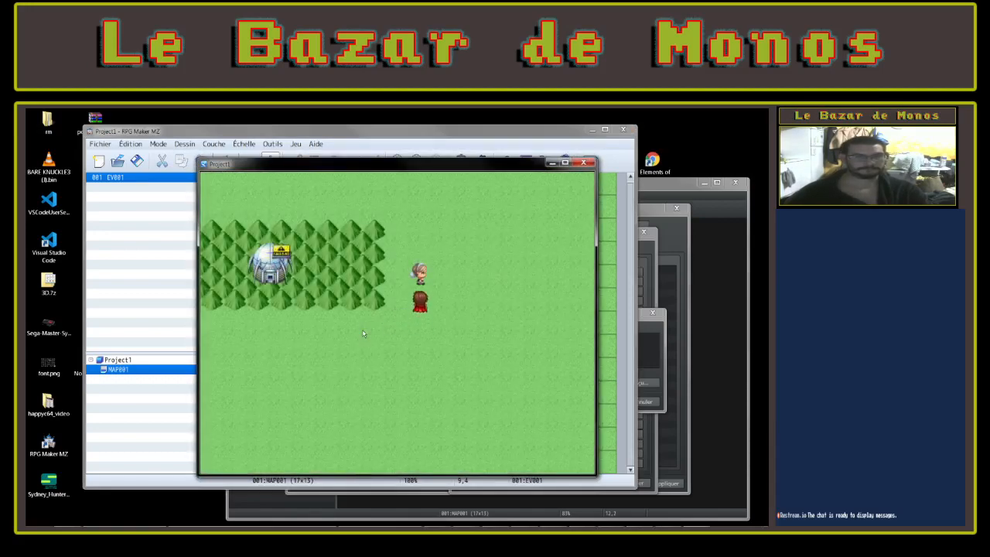
pyautogui.press('Return')
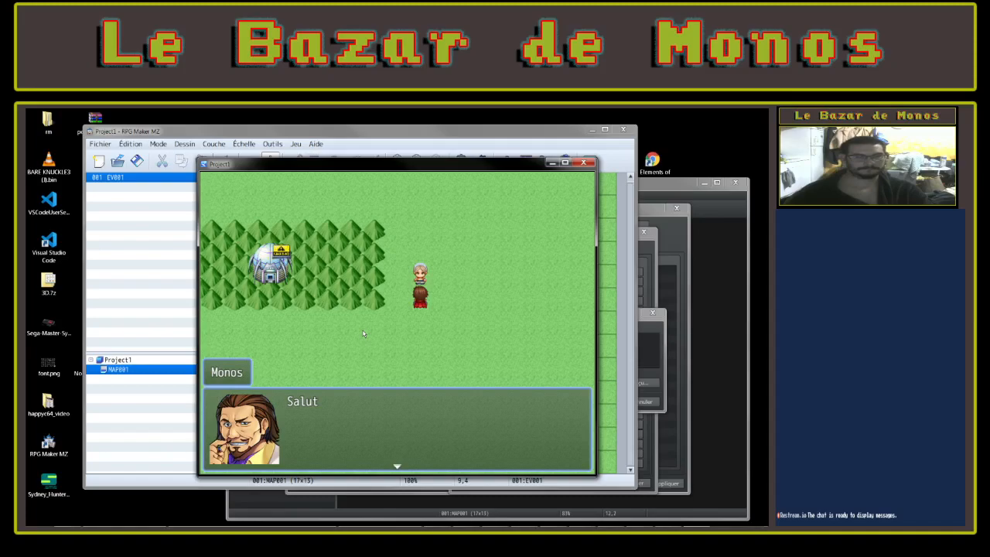
pyautogui.press('Return')
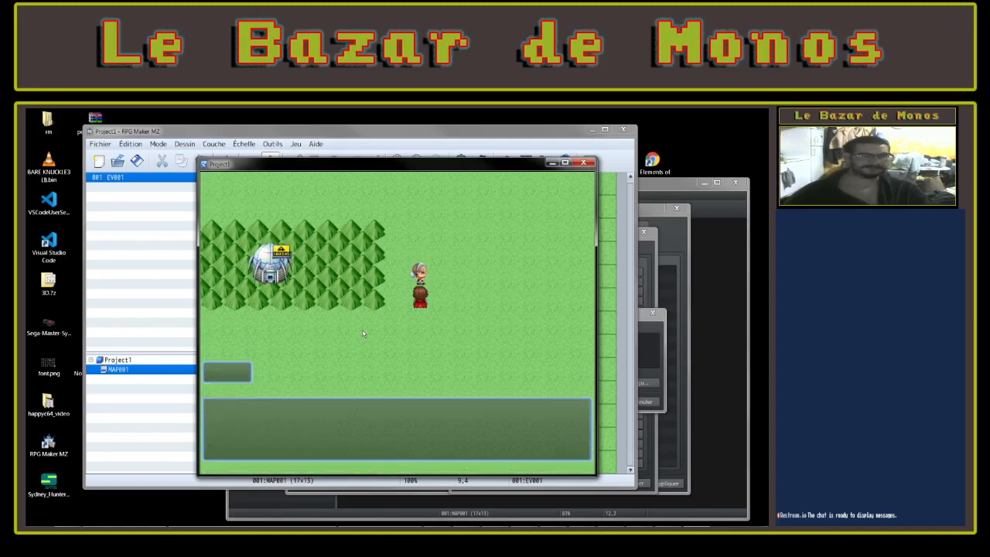
pyautogui.click(591, 164)
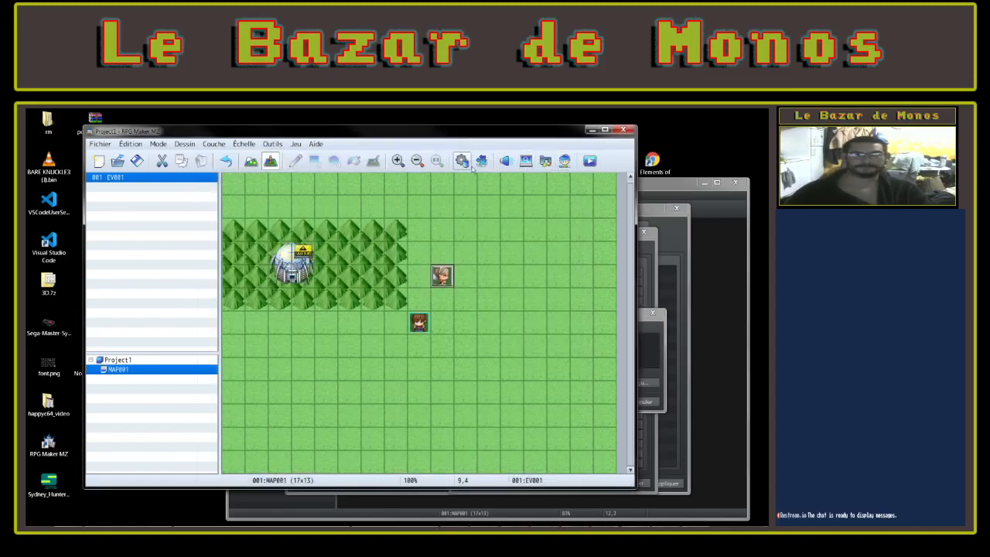
# In the database's Système 1 settings, set the title screen command window background to Sombre and confirm
pyautogui.click(476, 162)
pyautogui.press('Escape')
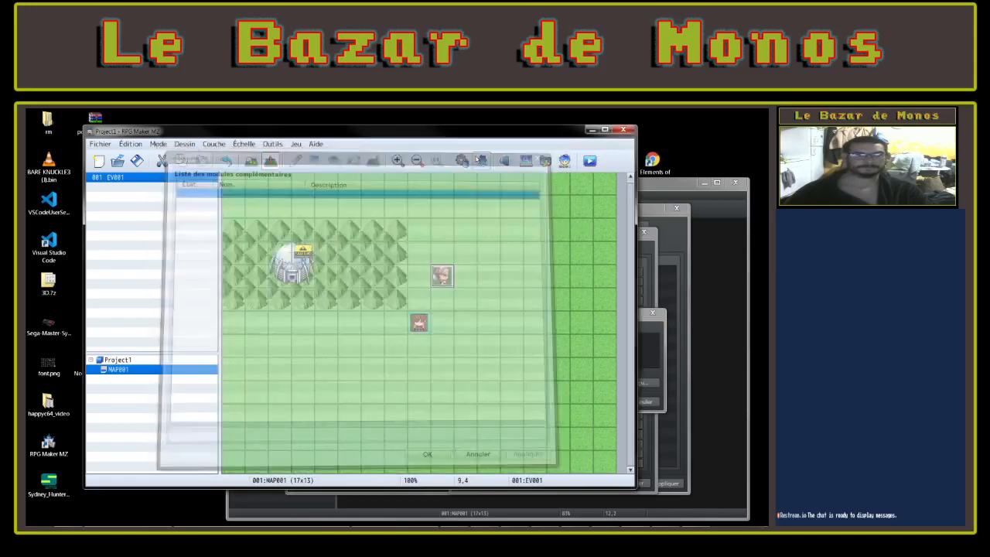
pyautogui.click(470, 160)
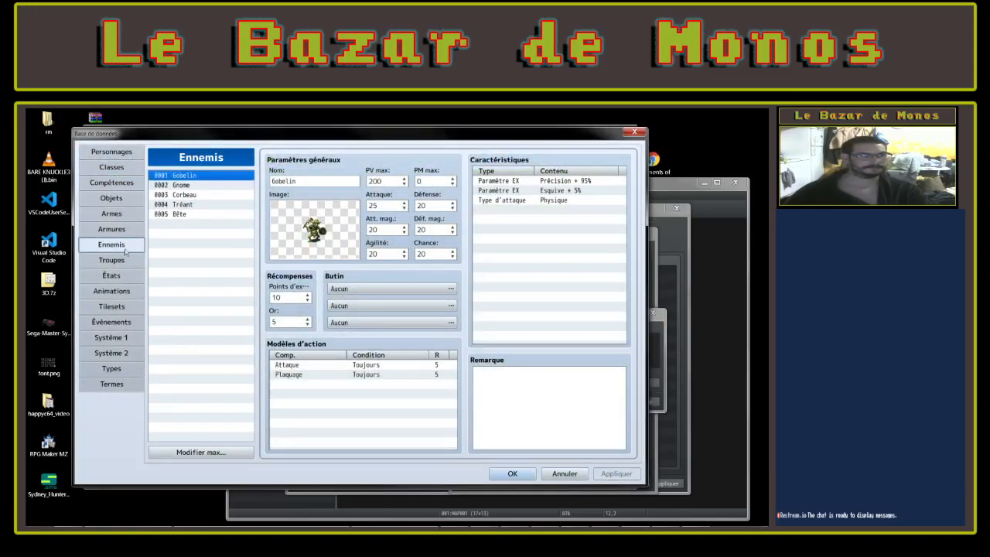
pyautogui.click(111, 337)
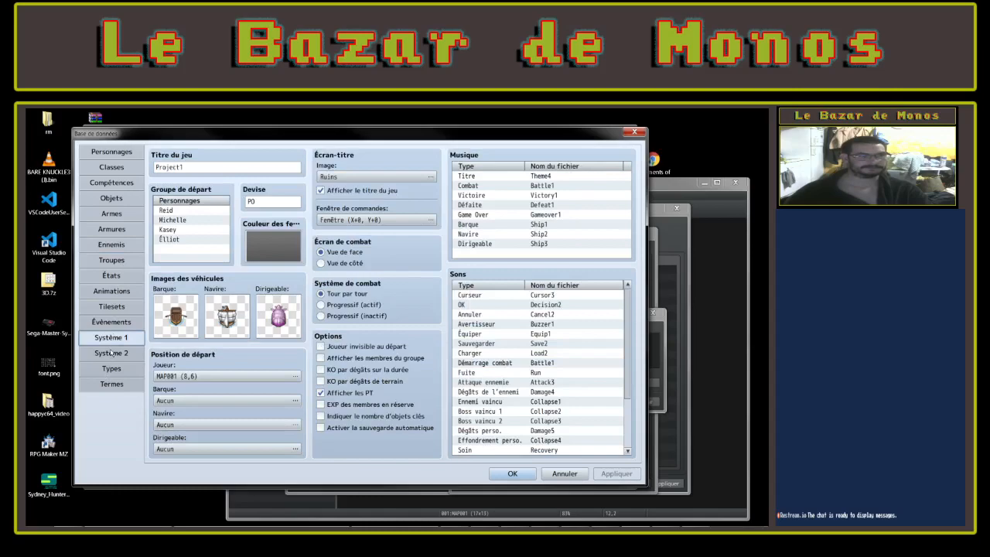
pyautogui.doubleClick(373, 220)
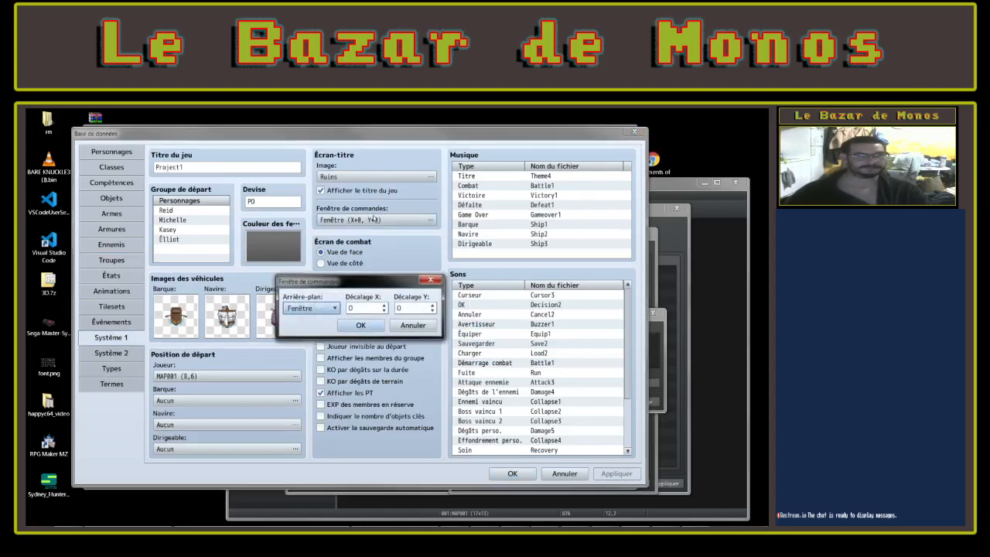
pyautogui.click(300, 309)
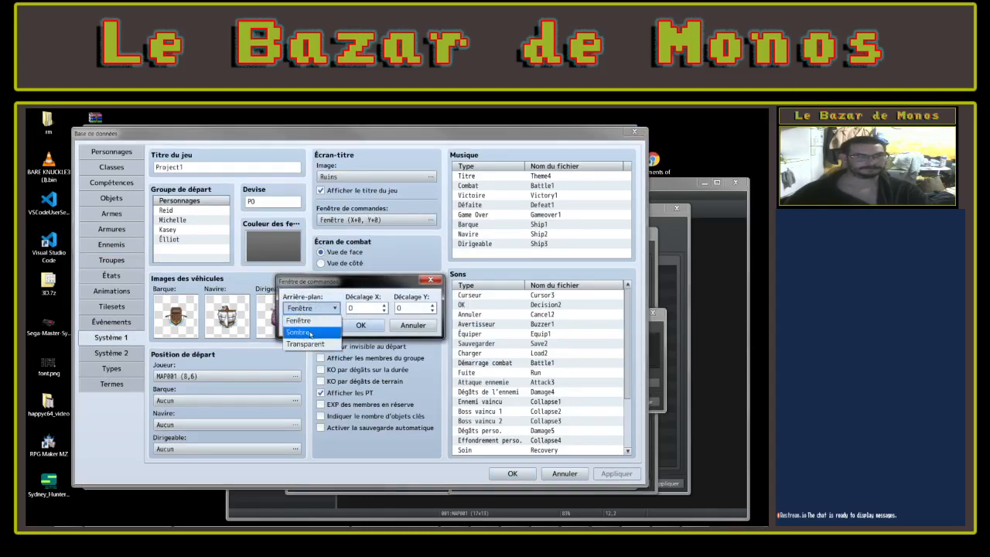
pyautogui.click(329, 333)
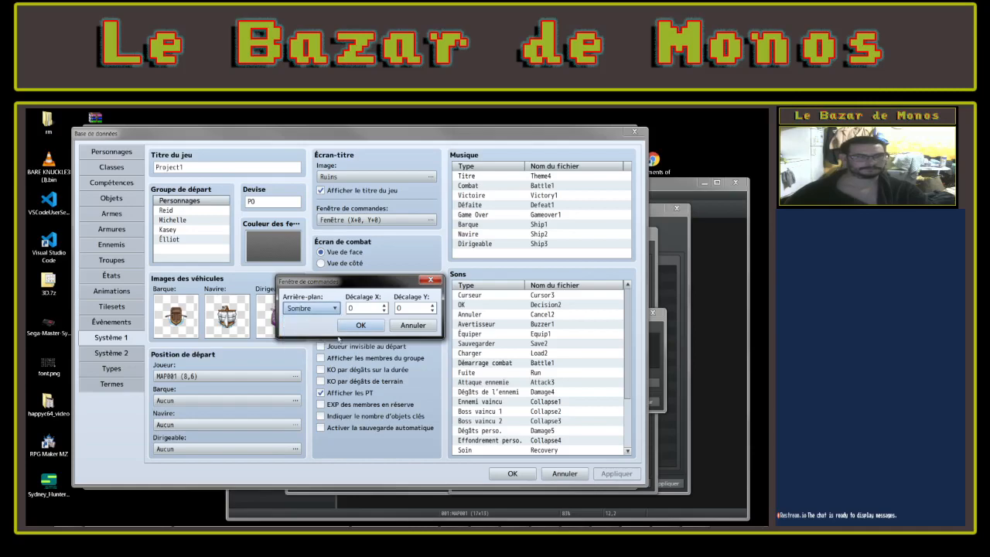
pyautogui.click(361, 325)
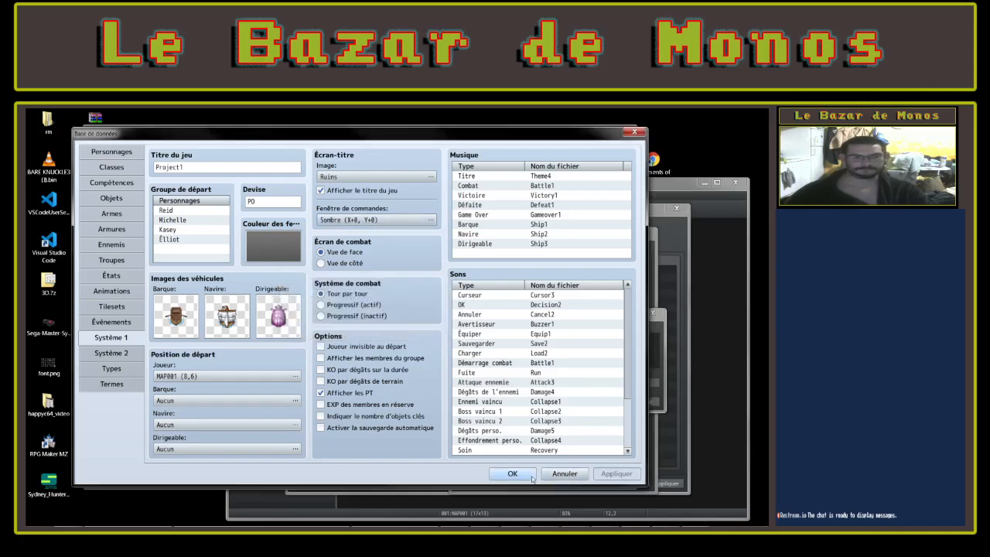
pyautogui.click(512, 474)
# Save the database change, launch a playtest and start a new game (Nouvelle partie) from the title screen
pyautogui.click(591, 161)
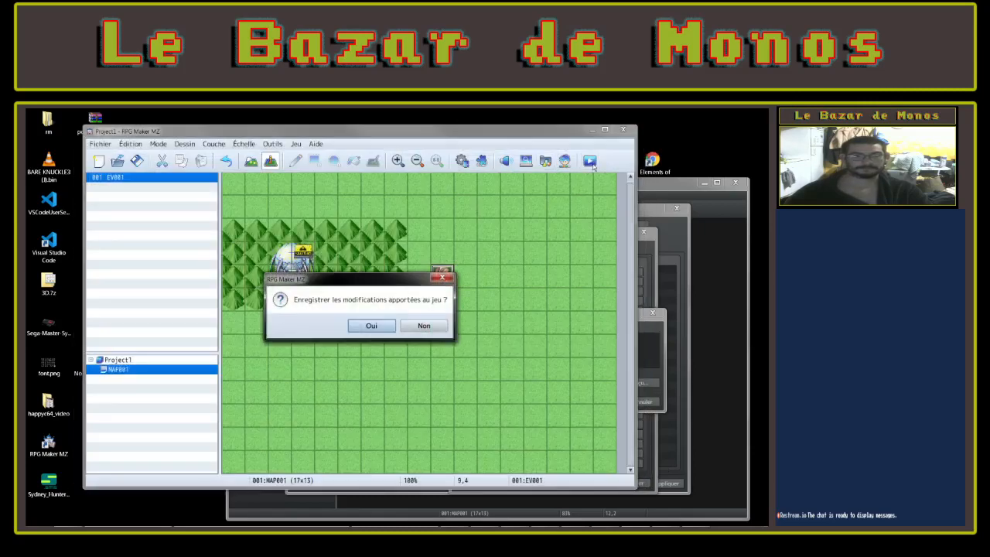
pyautogui.click(372, 326)
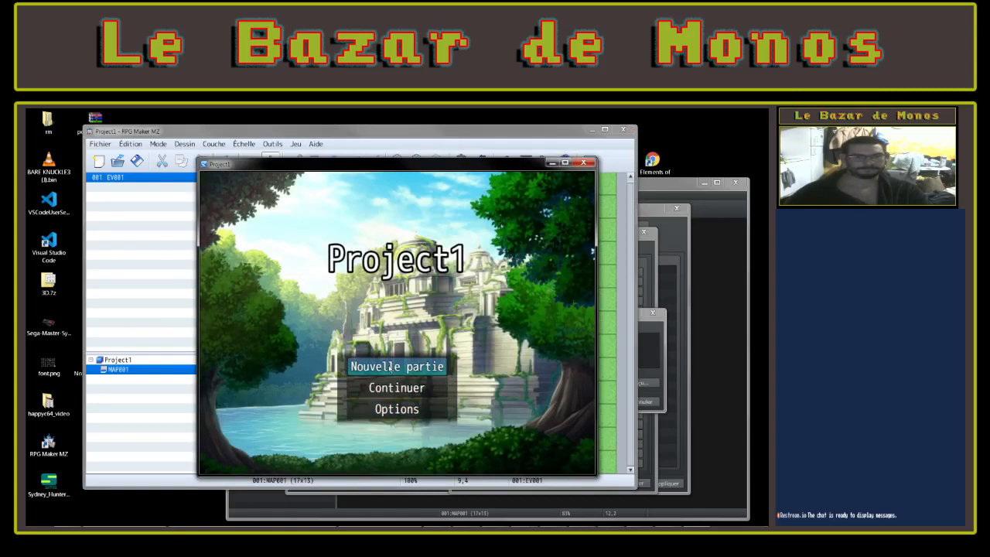
pyautogui.click(419, 360)
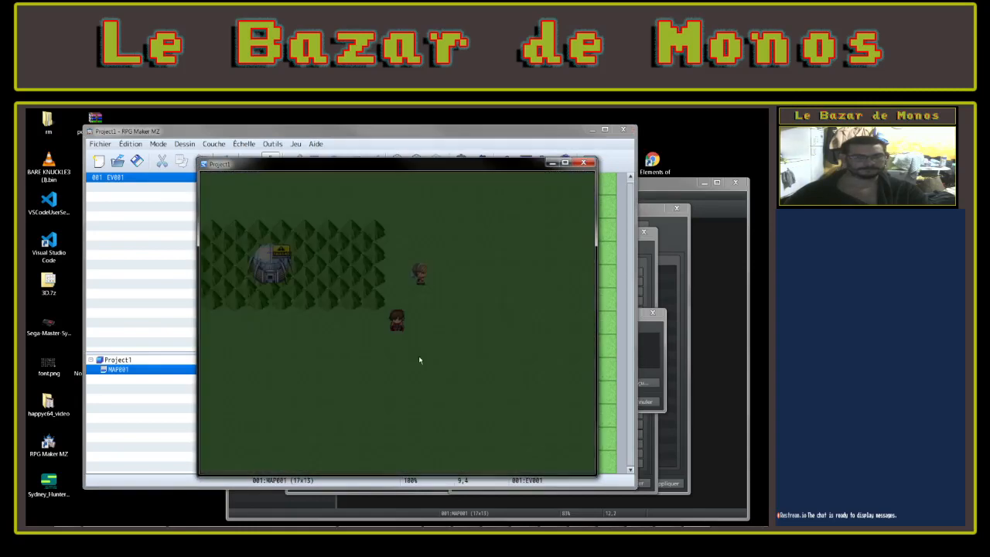
# Check the in-game party menu, display the grey-haired character's message from its left side, and close the playtest
pyautogui.rightClick(431, 301)
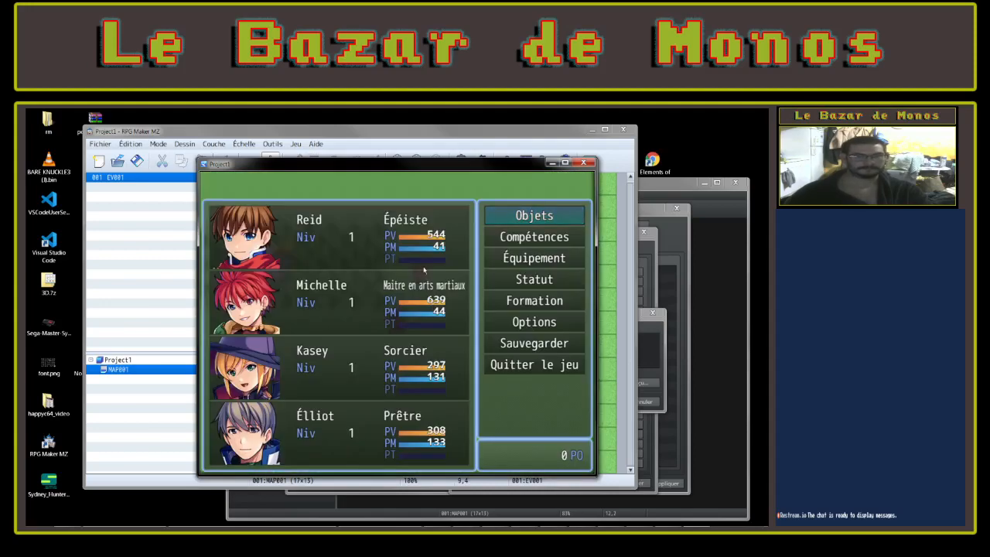
pyautogui.rightClick(447, 309)
pyautogui.press('Up')
pyautogui.press('Up')
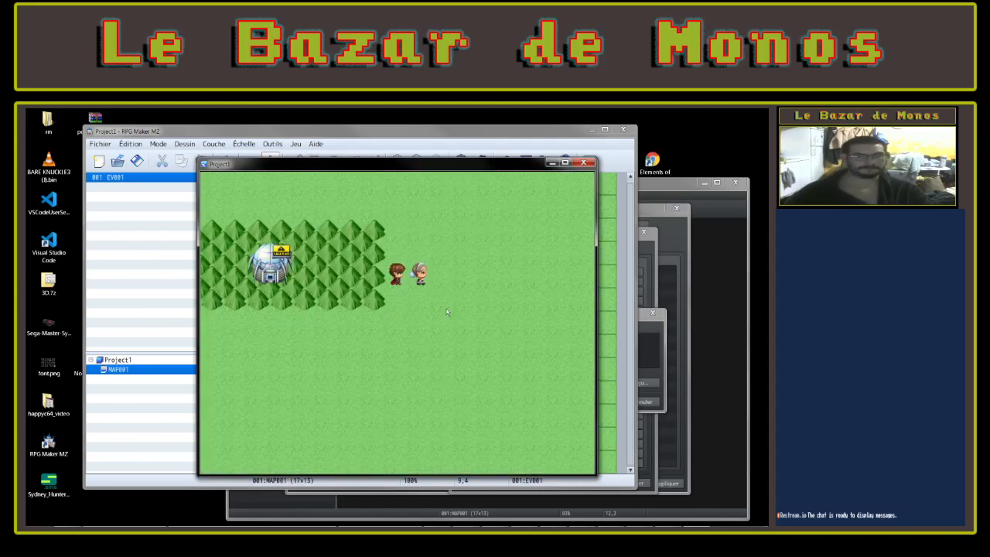
pyautogui.press('Right')
pyautogui.press('Return')
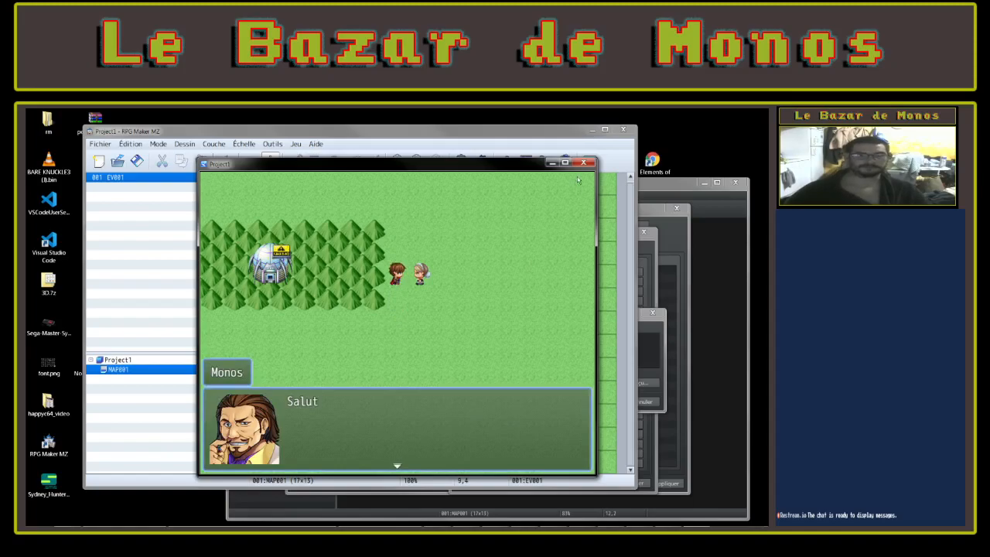
pyautogui.click(583, 163)
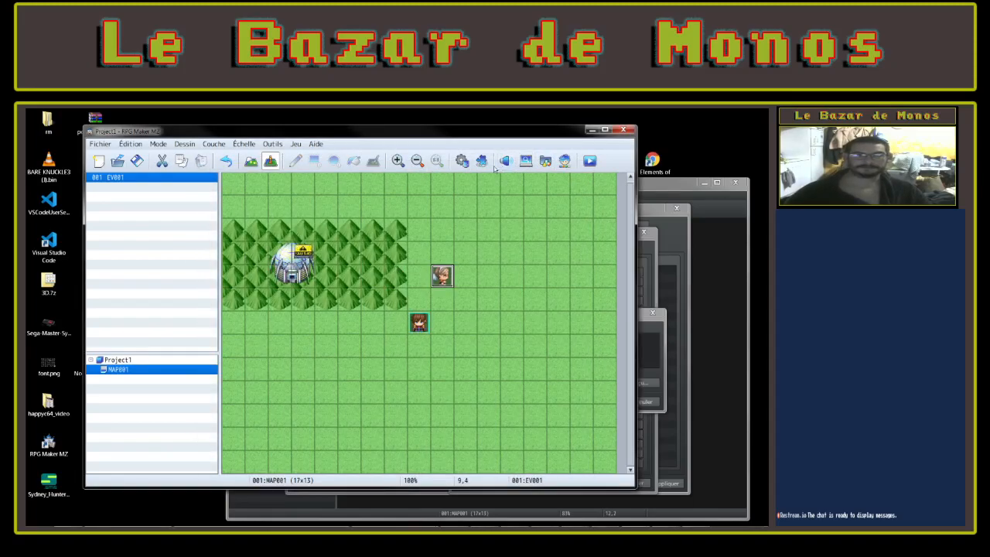
# In the database's Système 1 settings, set the title screen command window background to Fenêtre and confirm
pyautogui.click(461, 161)
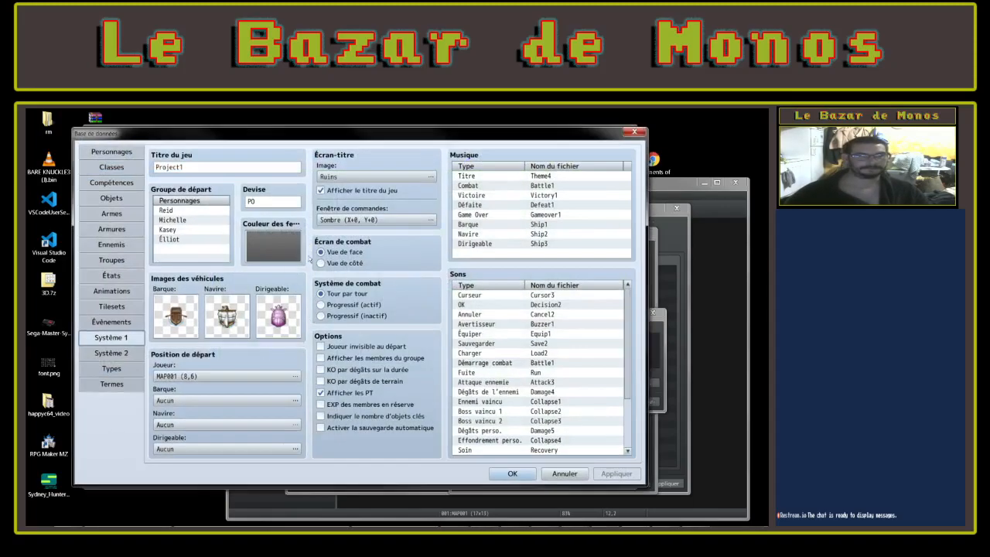
pyautogui.doubleClick(333, 220)
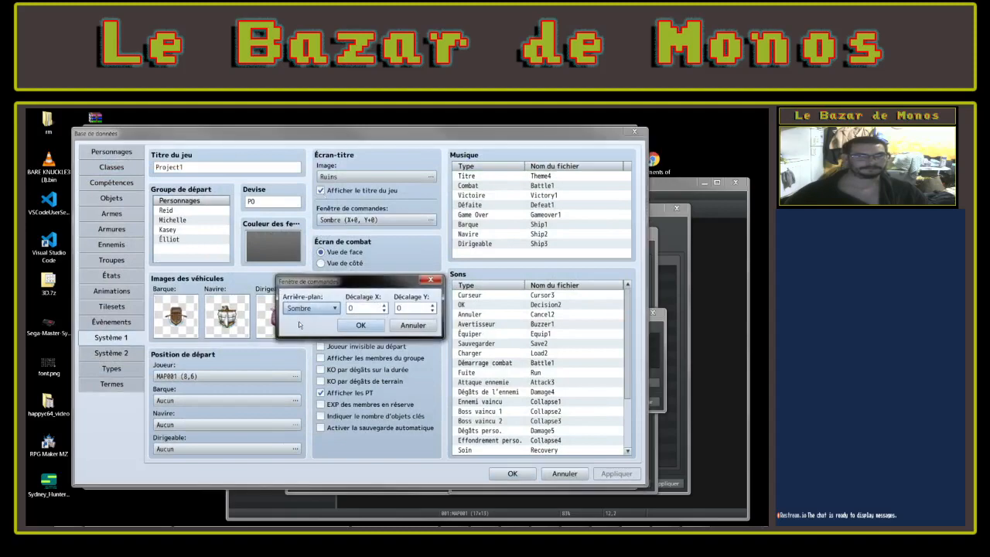
pyautogui.click(309, 308)
pyautogui.click(299, 320)
pyautogui.click(361, 325)
# Set the window colour to red -255 and green -255 with blue 0, then apply and close the database
pyautogui.doubleClick(256, 236)
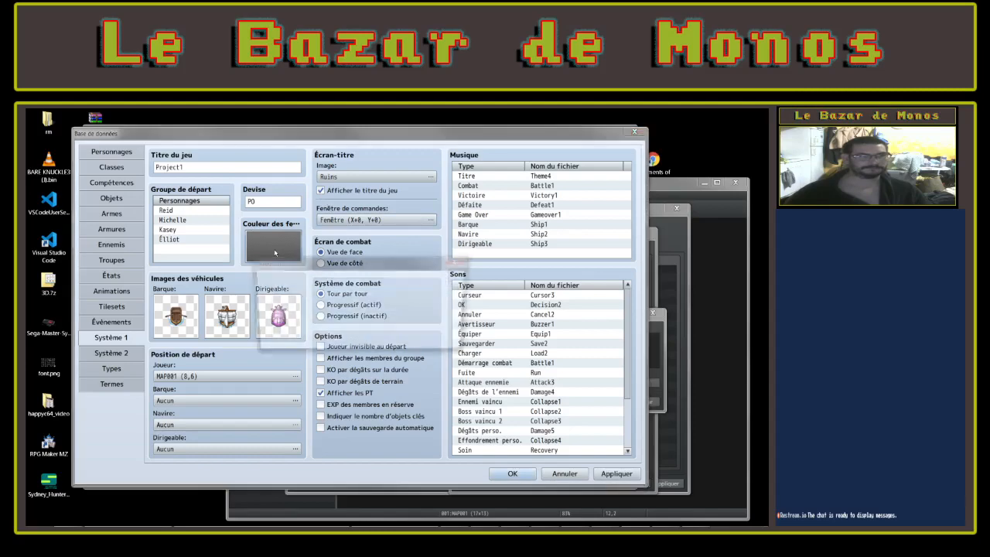
pyautogui.moveTo(335, 291); pyautogui.dragTo(295, 313)
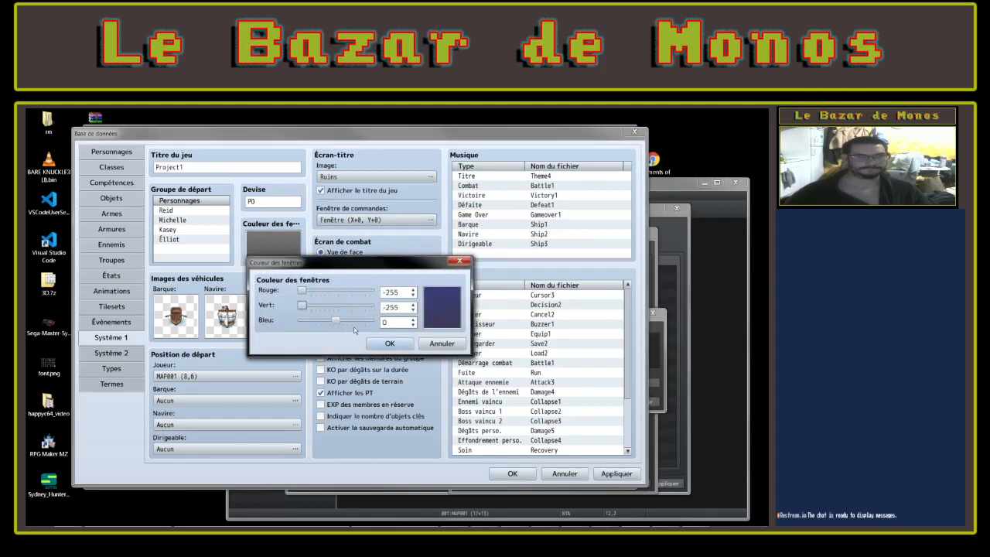
pyautogui.click(389, 344)
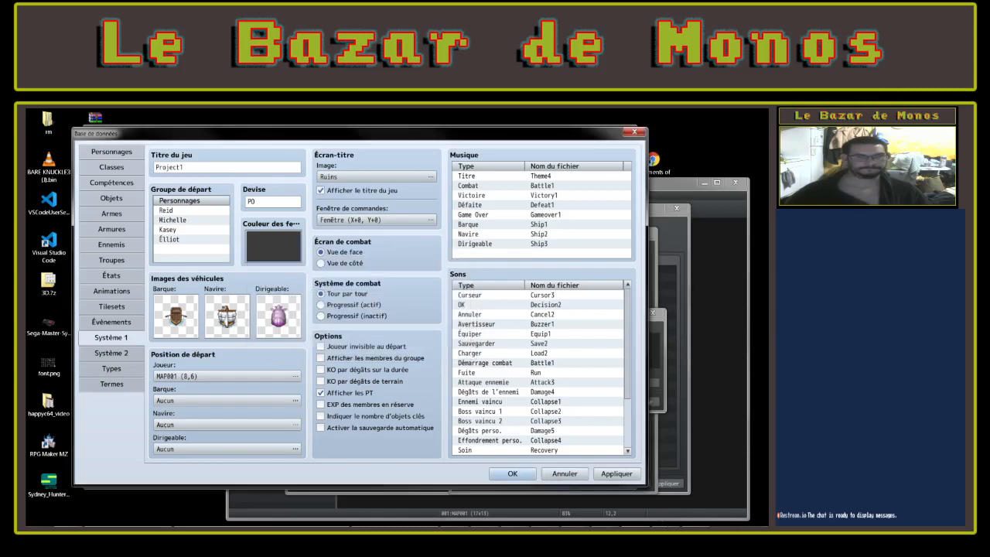
pyautogui.click(617, 474)
pyautogui.click(514, 473)
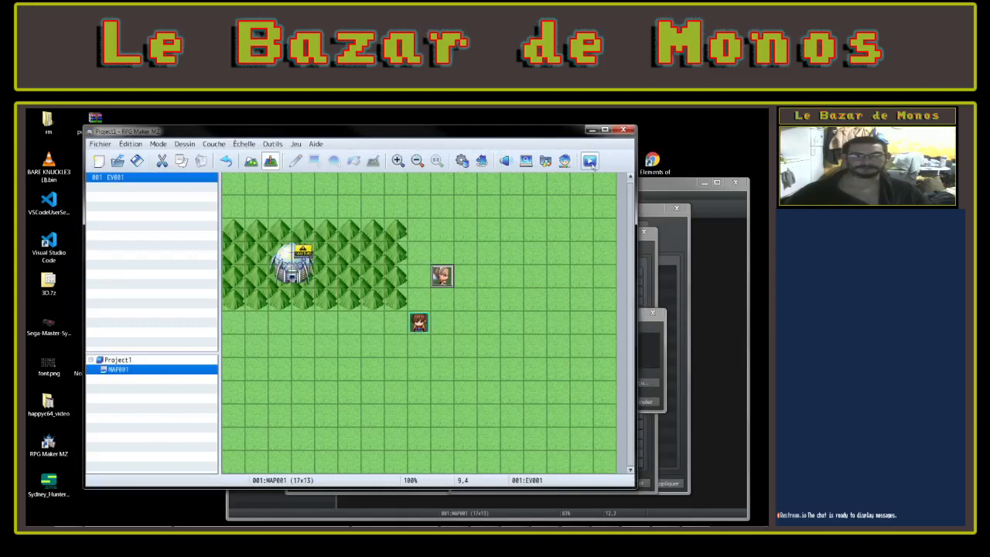
# Launch a playtest with the game changes saved and start a new game from the title screen
pyautogui.click(590, 161)
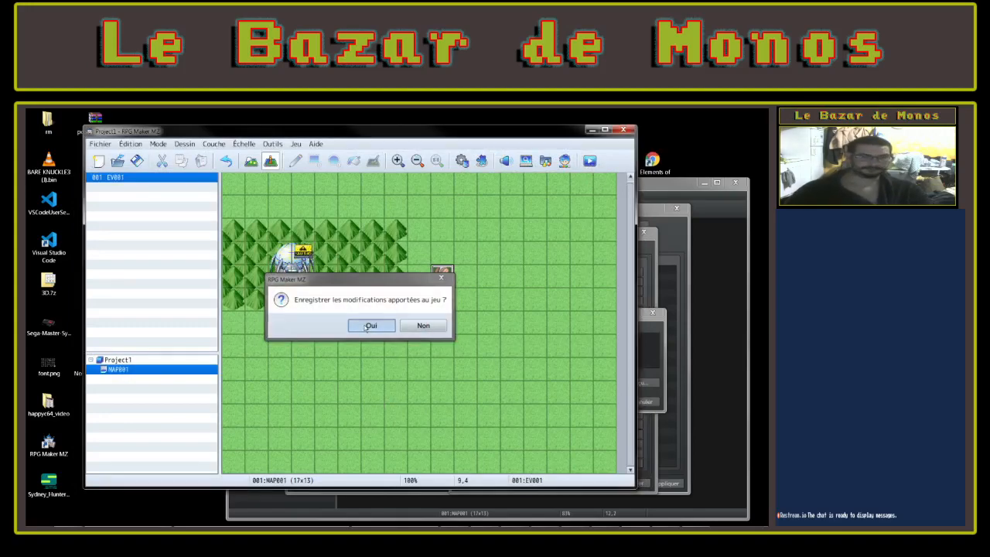
pyautogui.click(371, 326)
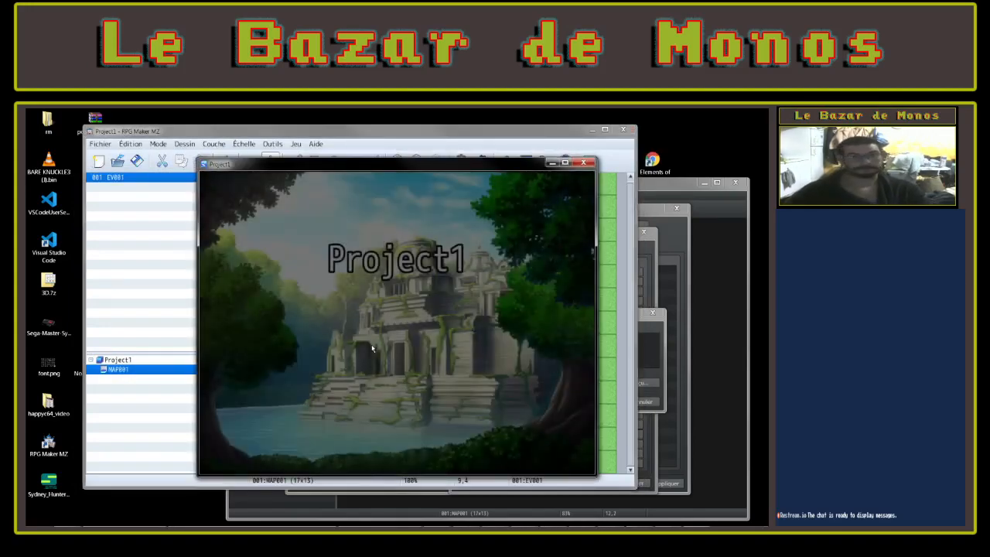
pyautogui.press('Return')
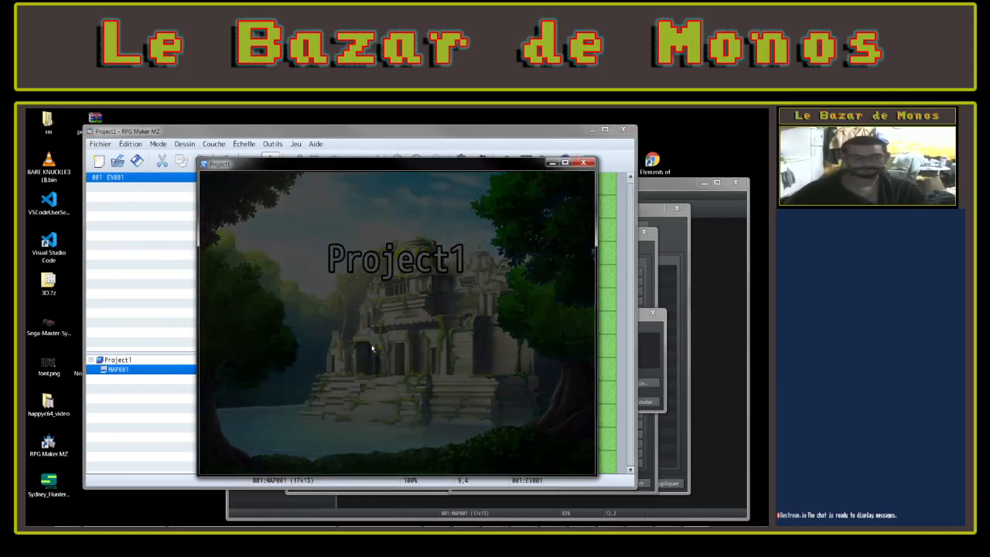
# Walk the hero below the grey-haired character, check its message and the in-game menu, and close the playtest
pyautogui.press('Right')
pyautogui.press('Up')
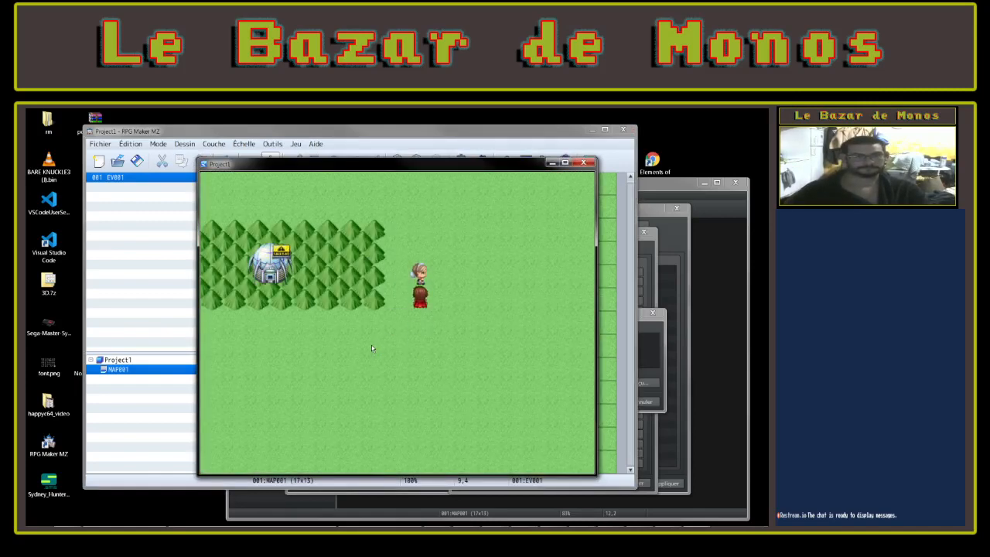
pyautogui.press('Return')
pyautogui.press('Return')
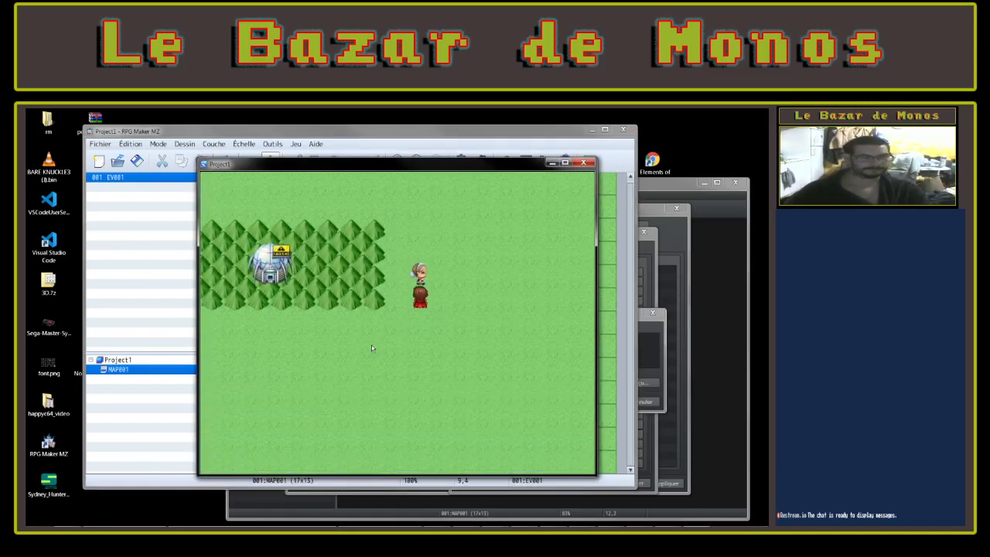
pyautogui.press('Escape')
pyautogui.press('Escape')
pyautogui.press('Return')
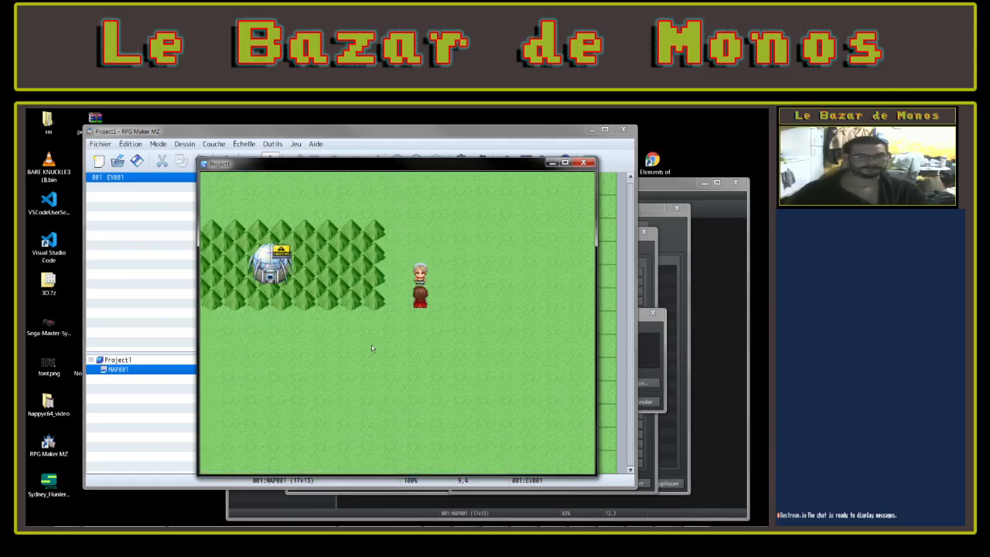
pyautogui.press('Return')
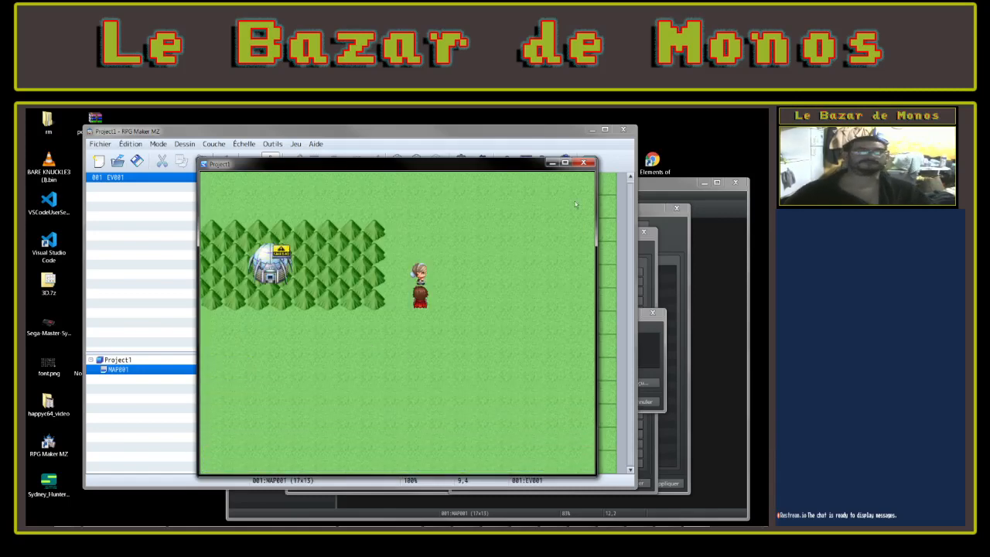
pyautogui.click(591, 163)
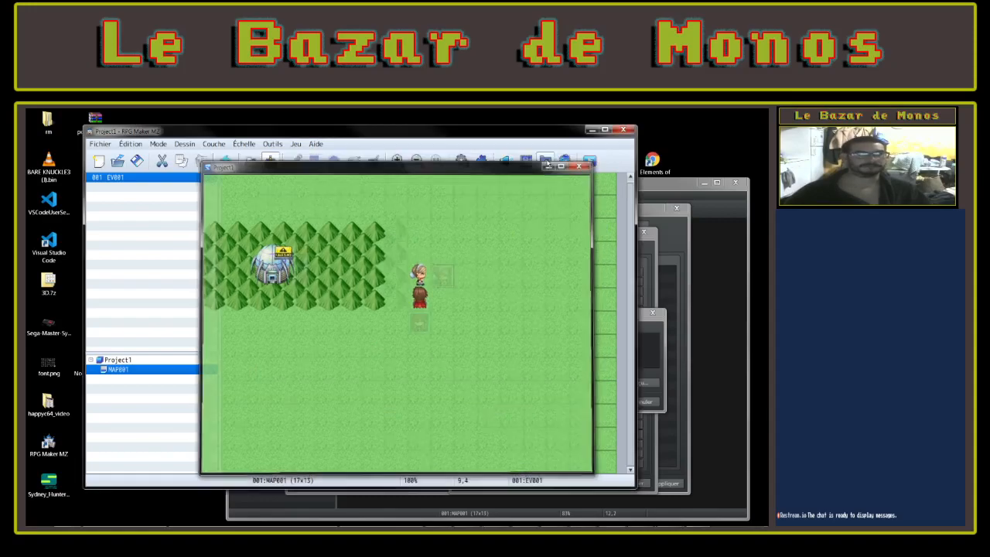
# Open event EV001 on the map and delete its "Salut" text command
pyautogui.doubleClick(442, 275)
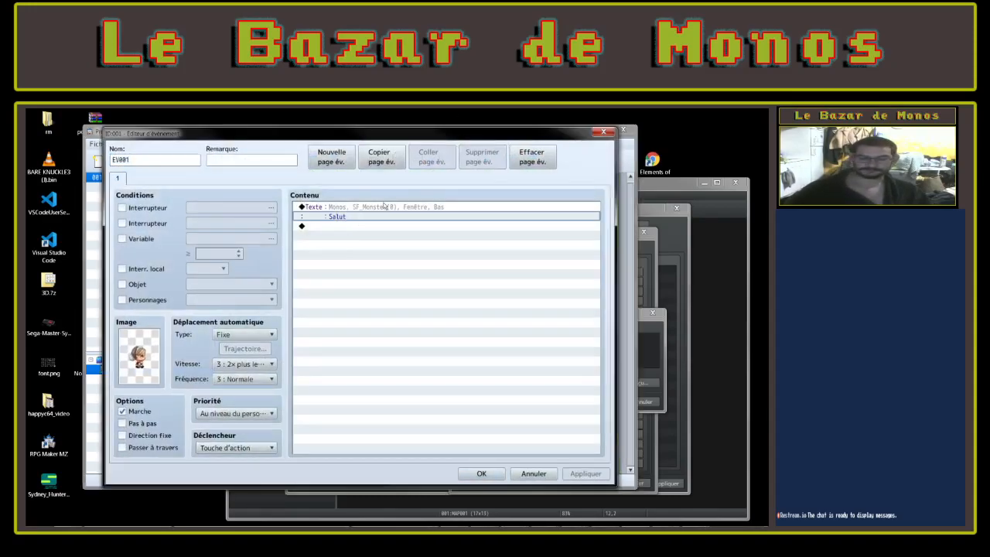
pyautogui.click(386, 206)
pyautogui.press('Delete')
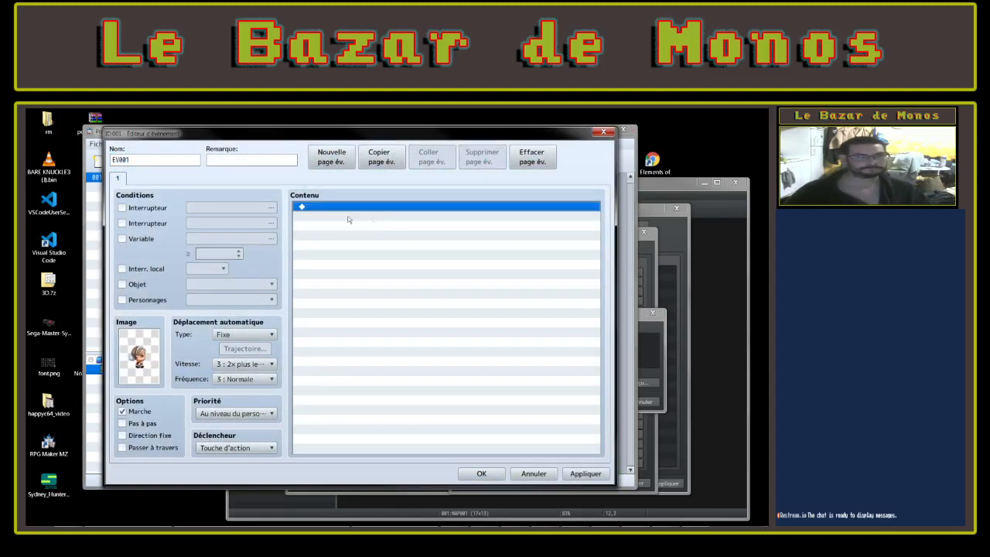
# Compare the choice command's options in RPG Maker MZ (Afficher choix) and RPG Maker MV (Afficher les choix)
pyautogui.rightClick(339, 207)
pyautogui.click(370, 215)
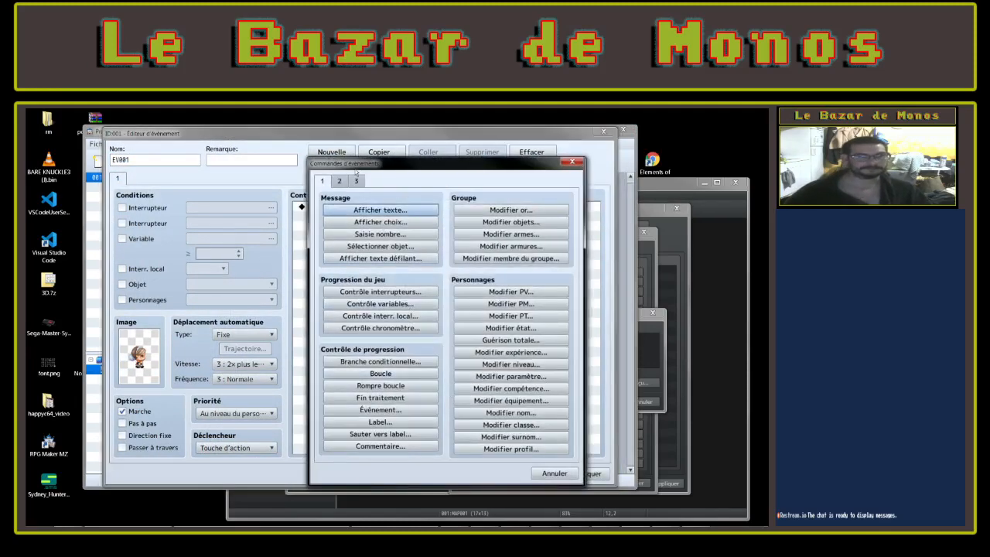
pyautogui.click(381, 222)
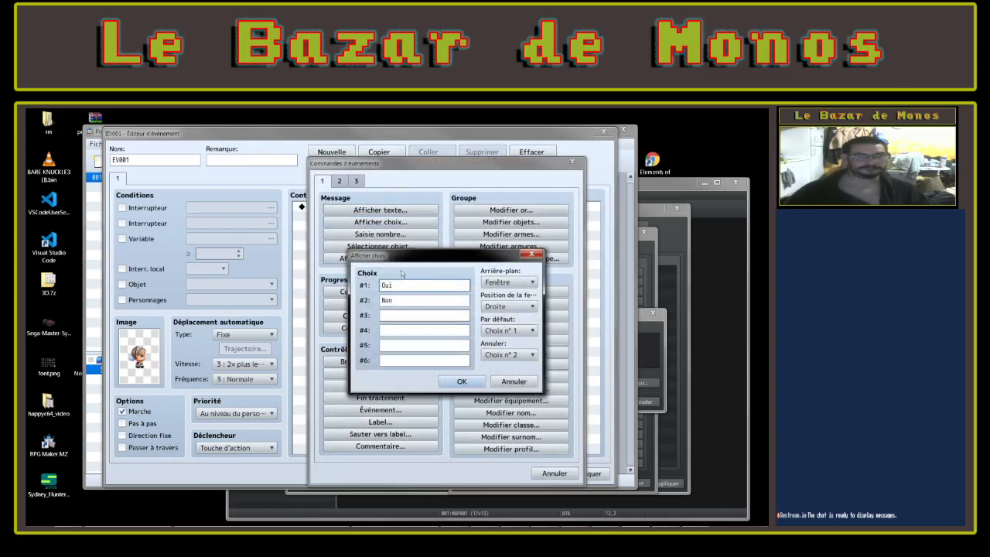
pyautogui.click(658, 327)
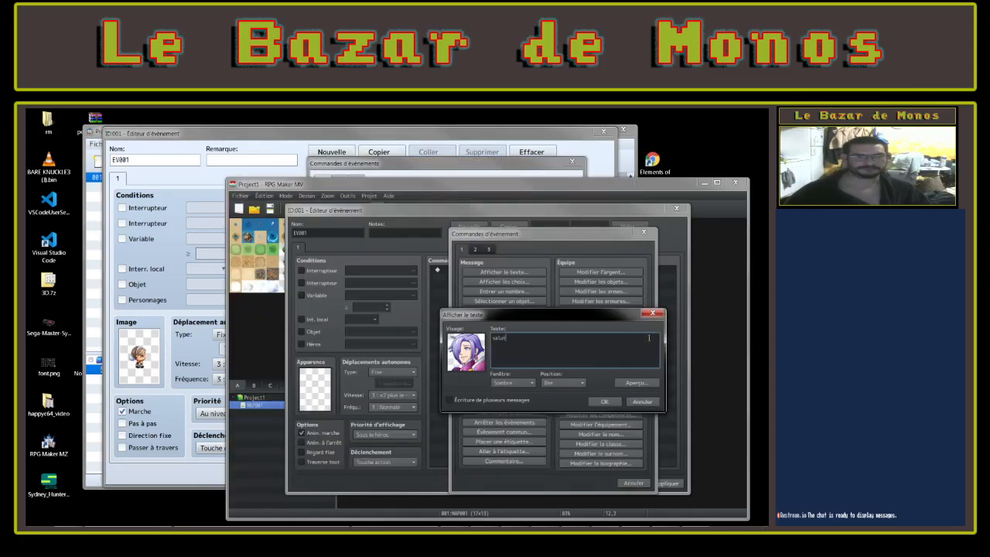
pyautogui.click(652, 314)
pyautogui.click(520, 284)
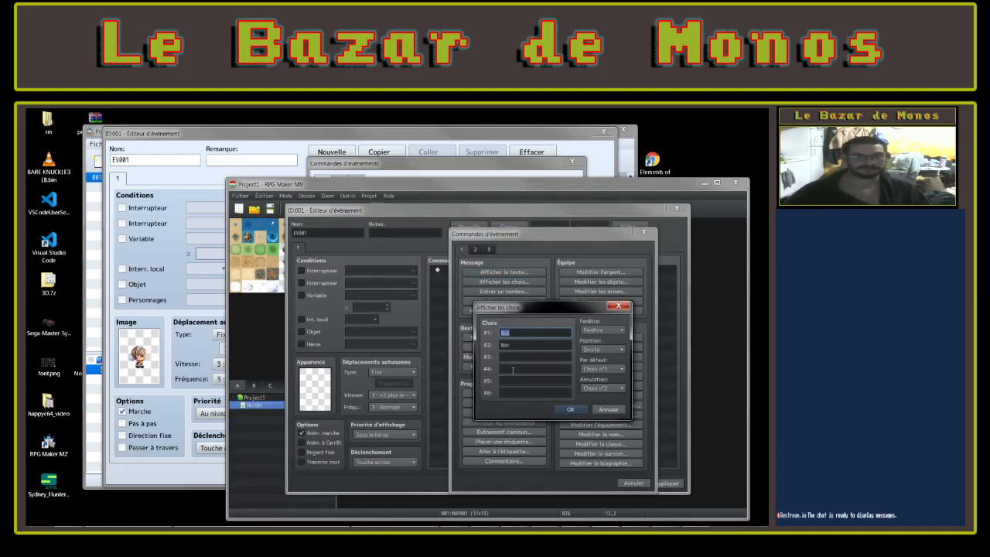
pyautogui.click(474, 170)
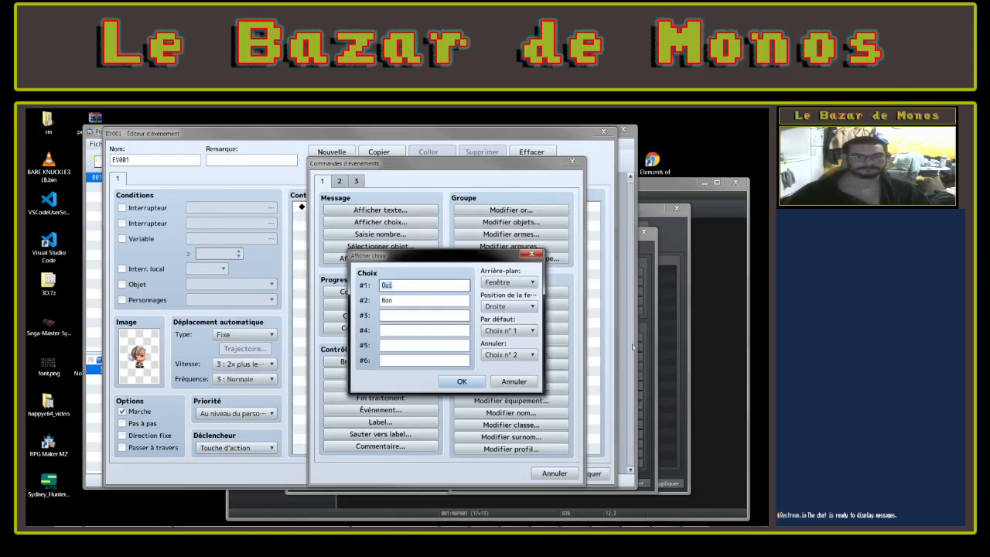
pyautogui.click(515, 382)
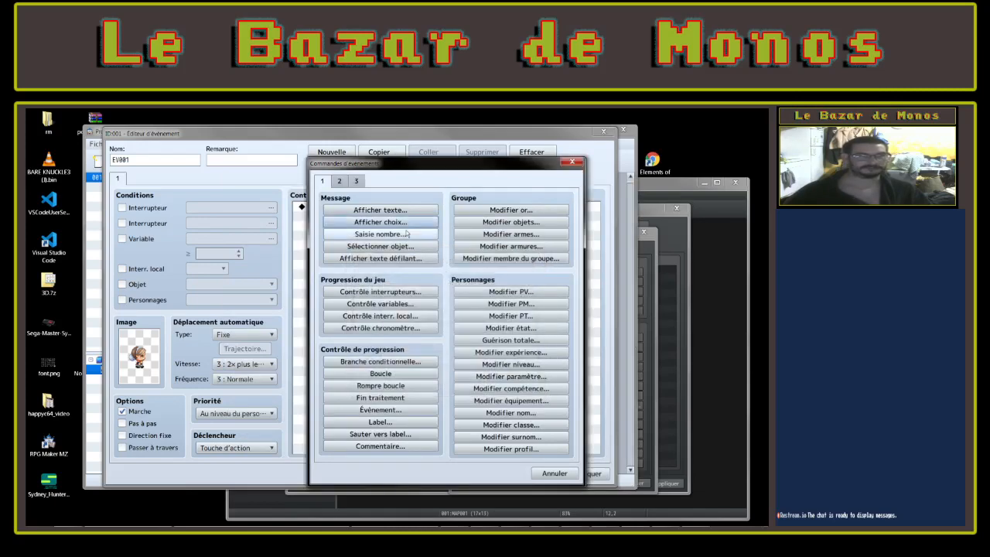
# Examine the settings of MZ's Saisie nombre, Sélectionner objet and Afficher texte défilant event commands
pyautogui.click(421, 235)
pyautogui.click(468, 355)
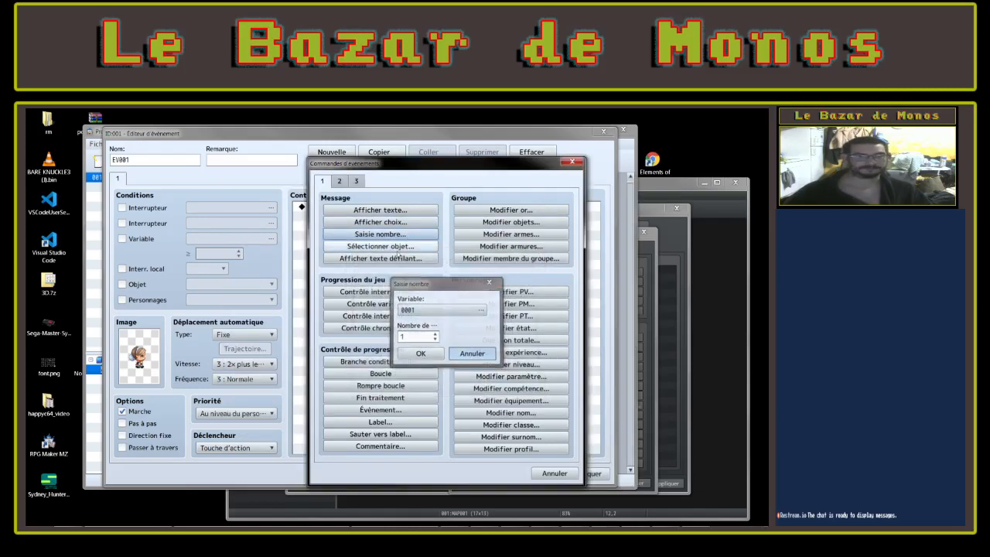
pyautogui.click(404, 247)
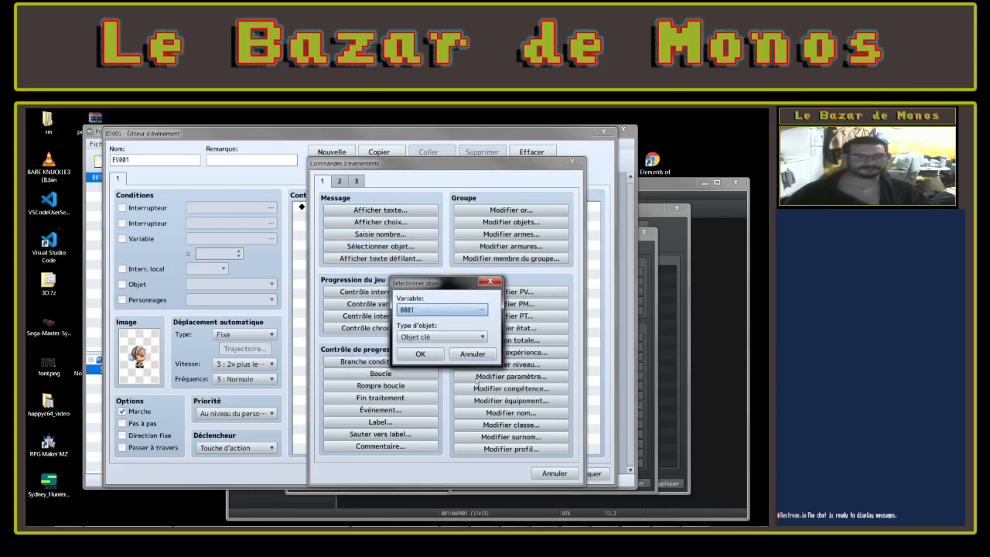
pyautogui.click(473, 354)
pyautogui.click(381, 258)
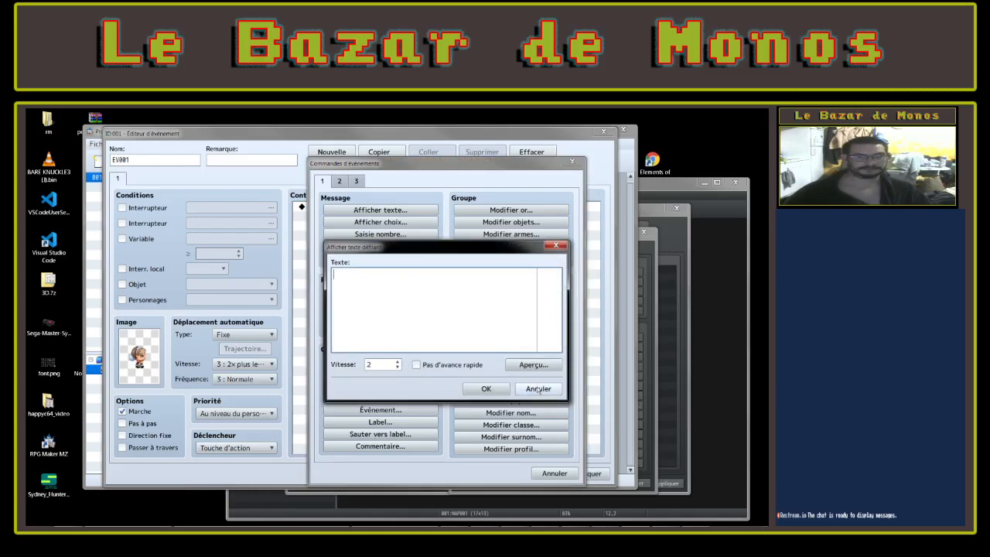
# Switch to RPG Maker MV to examine its Montrer le texte défilant command, then return to MZ and dismiss its scrolling text dialog
pyautogui.click(650, 249)
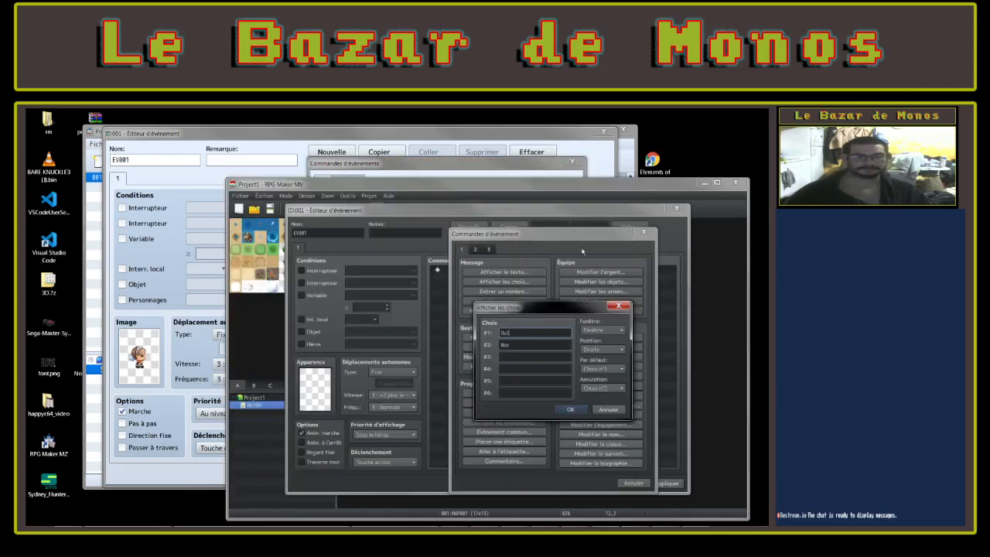
pyautogui.click(619, 306)
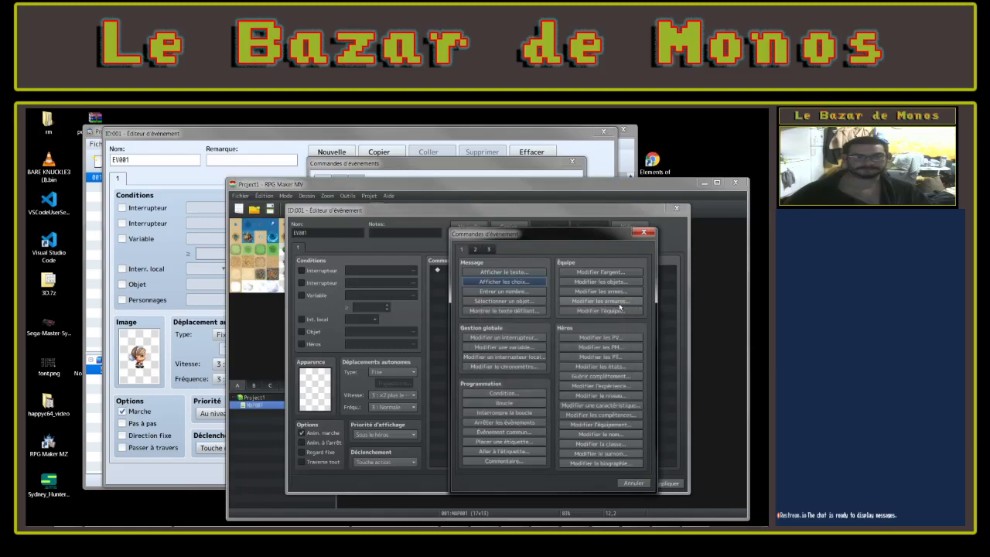
pyautogui.click(504, 310)
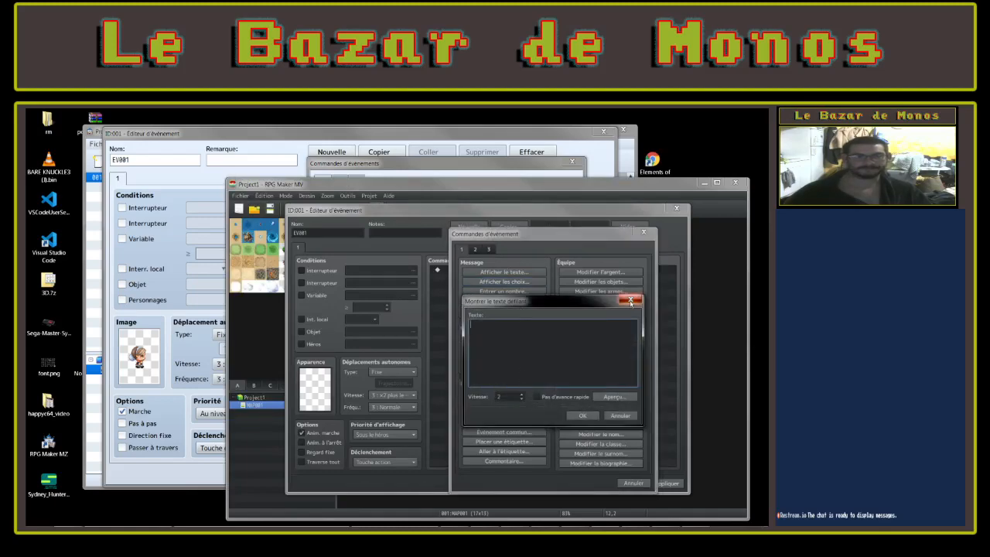
pyautogui.click(368, 164)
pyautogui.click(559, 246)
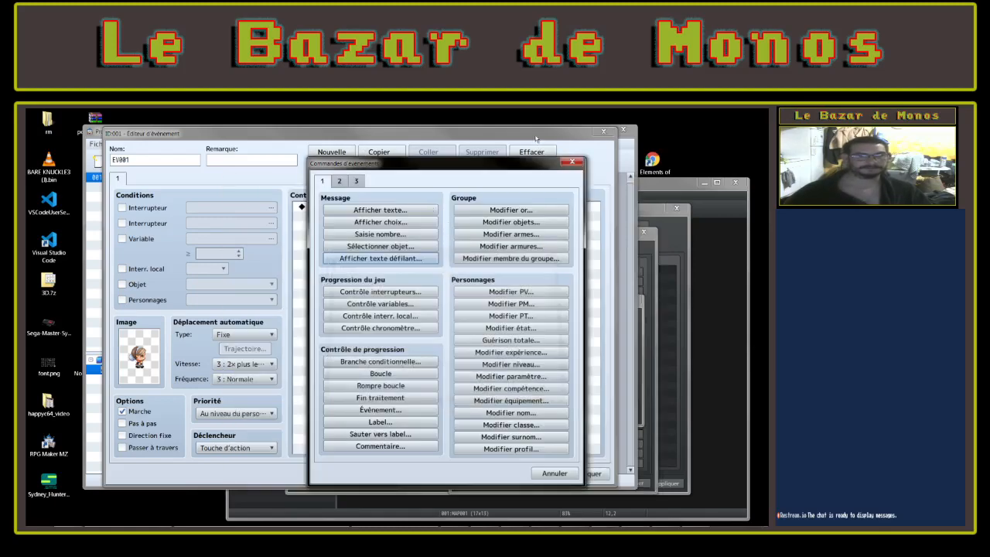
# Compare MZ's Contrôle interrupteurs command, with the Intervalle option selected, to MV's Modifier un interrupteur command
pyautogui.click(380, 292)
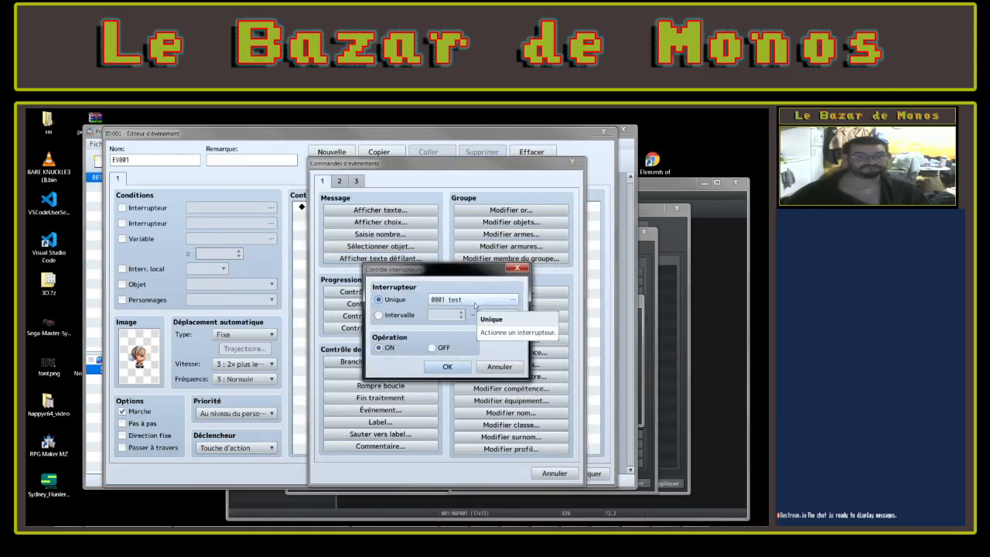
pyautogui.click(379, 315)
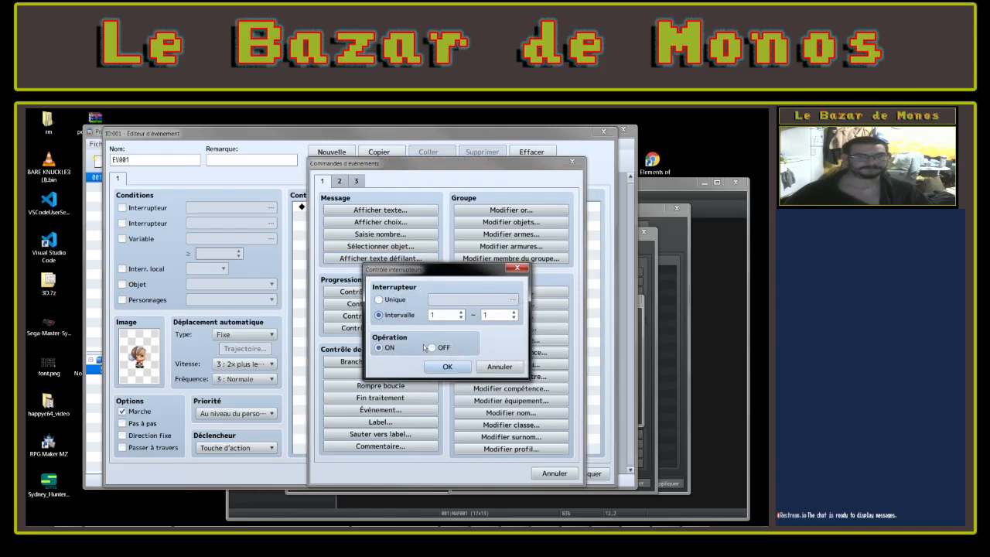
pyautogui.click(642, 314)
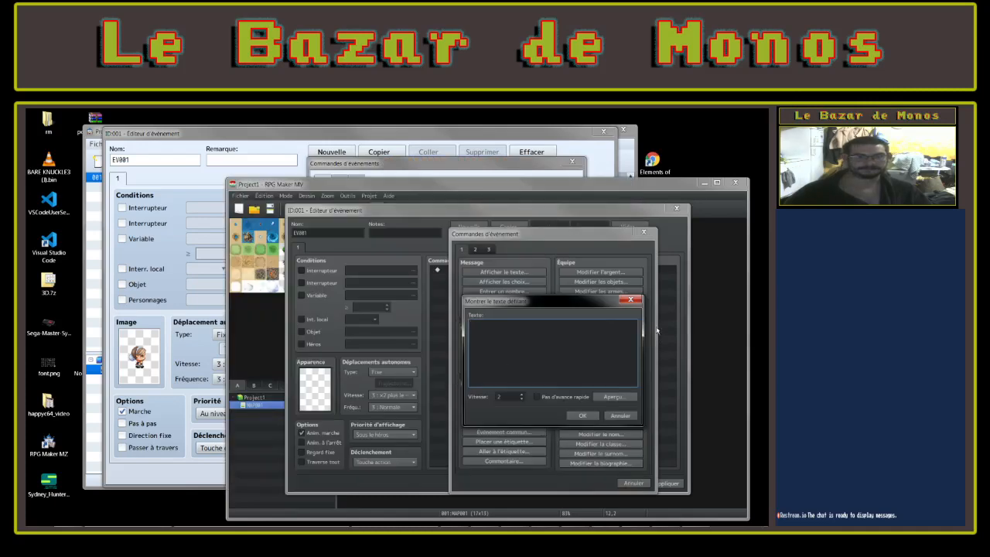
pyautogui.press('Escape')
pyautogui.click(507, 337)
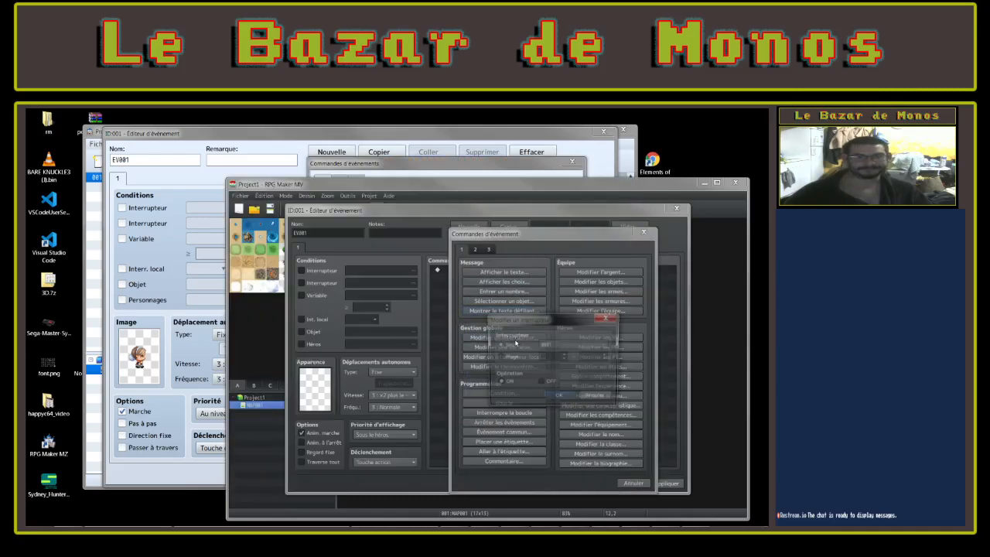
pyautogui.click(615, 318)
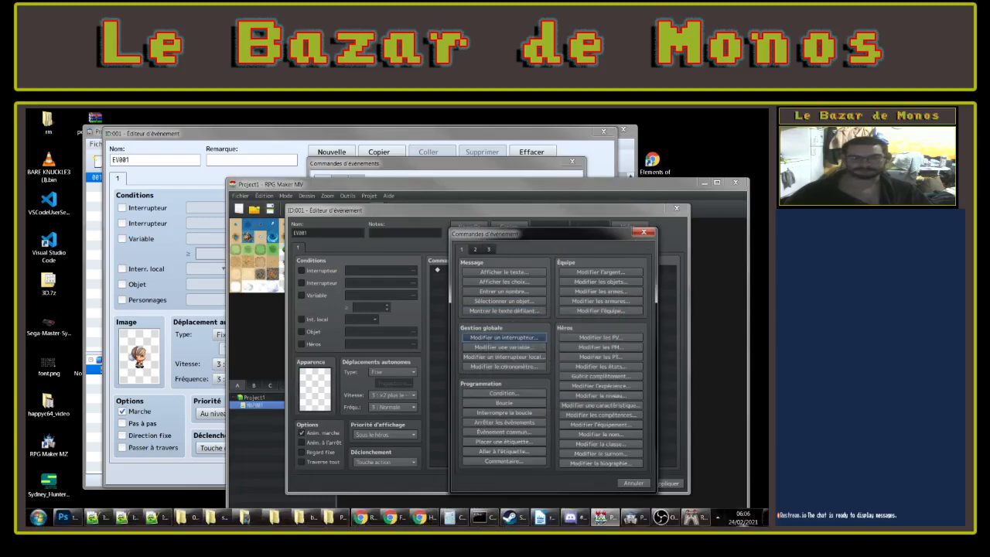
# Switch to RPG Maker 2000 and open the Control Switches command in a new map event
pyautogui.click(697, 518)
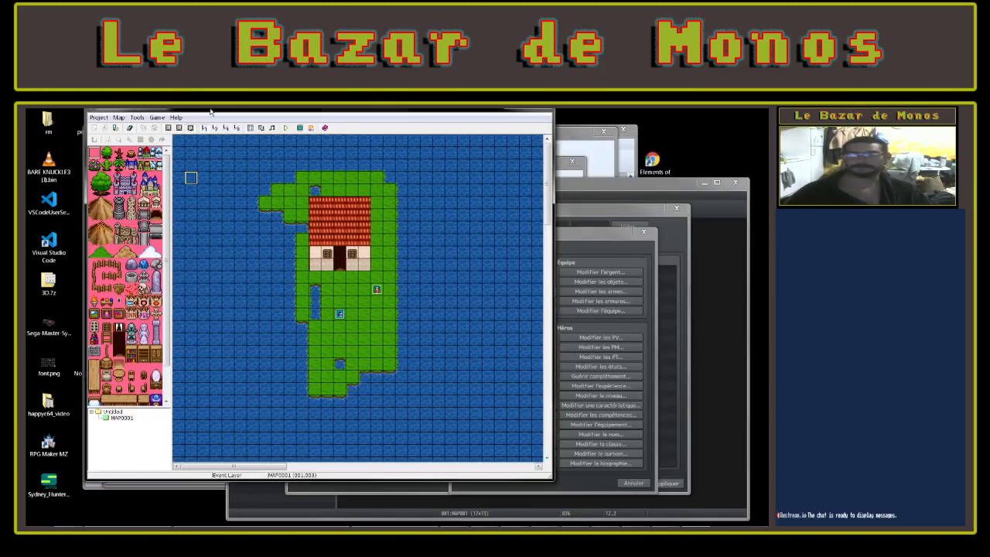
pyautogui.doubleClick(250, 182)
pyautogui.rightClick(360, 229)
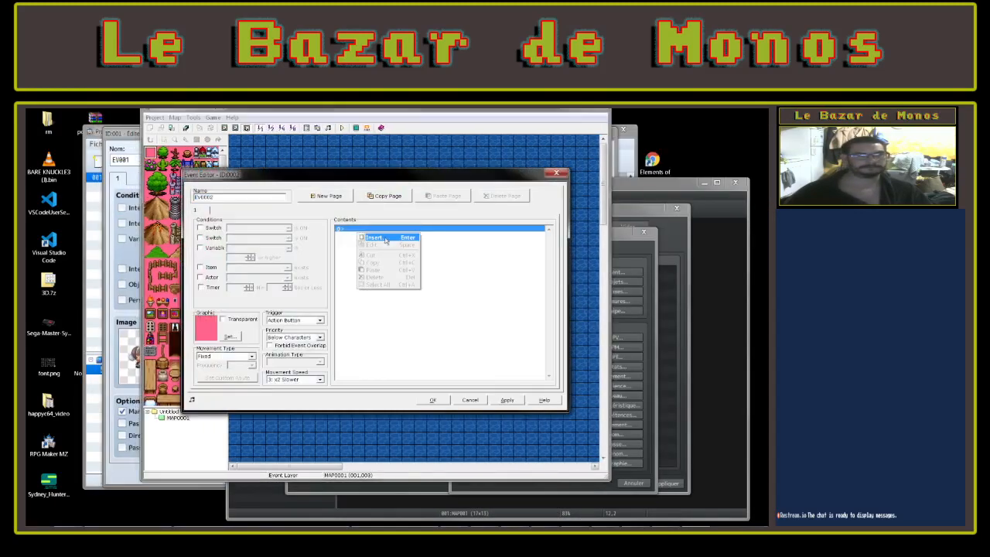
pyautogui.click(388, 241)
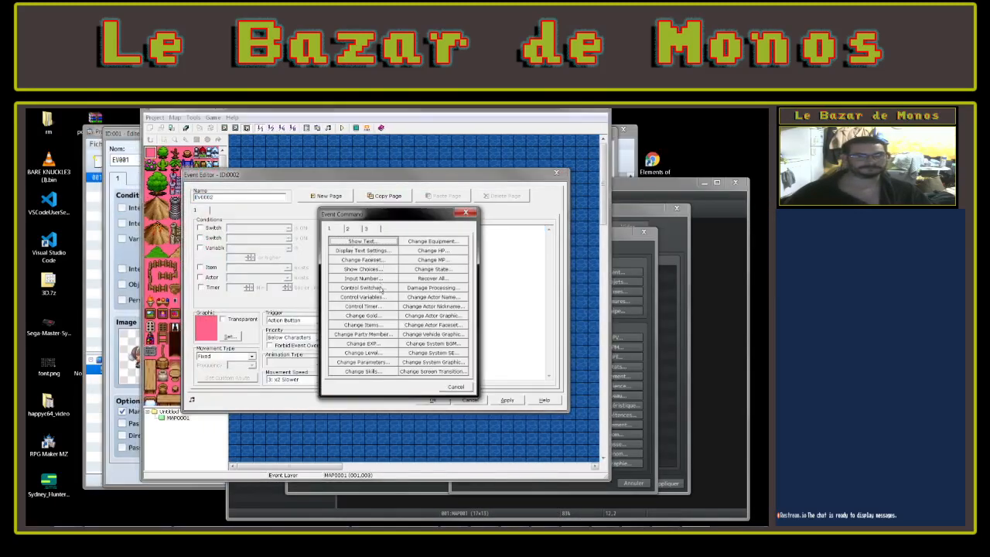
pyautogui.click(381, 288)
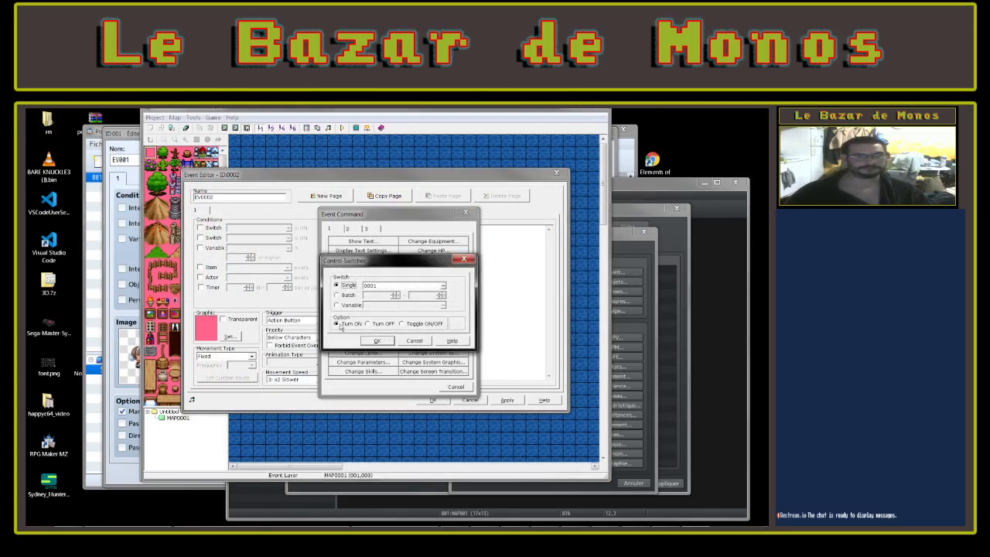
# Try the Turn ON, Turn OFF, Toggle ON/OFF and Variable options of Control Switches, then dismiss the command without adding it
pyautogui.click(368, 325)
pyautogui.click(337, 325)
pyautogui.click(370, 324)
pyautogui.click(417, 325)
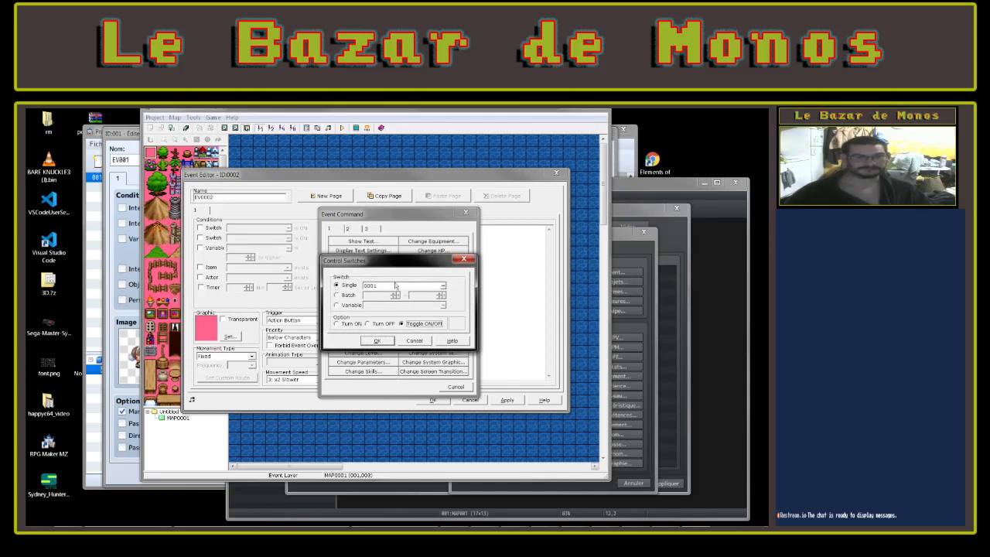
pyautogui.click(337, 306)
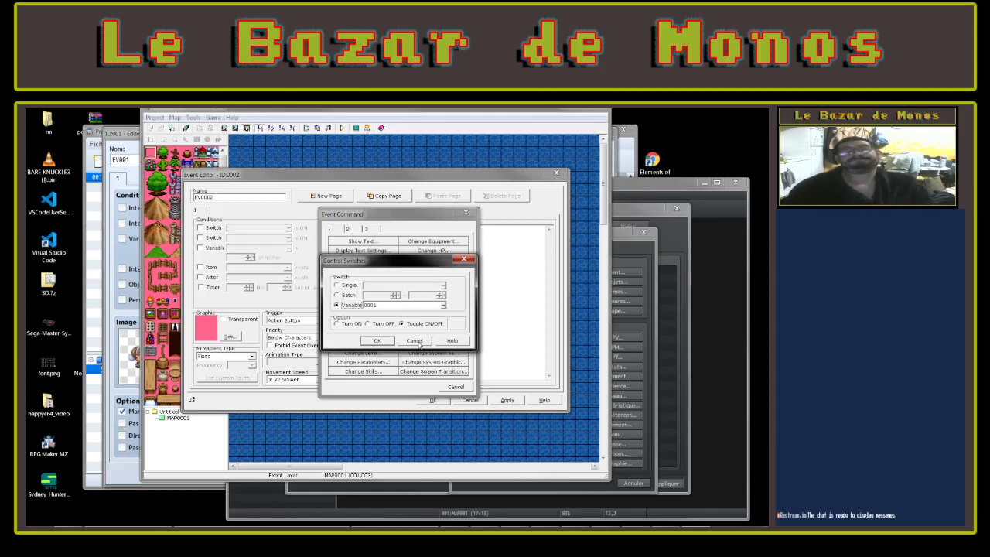
pyautogui.click(417, 342)
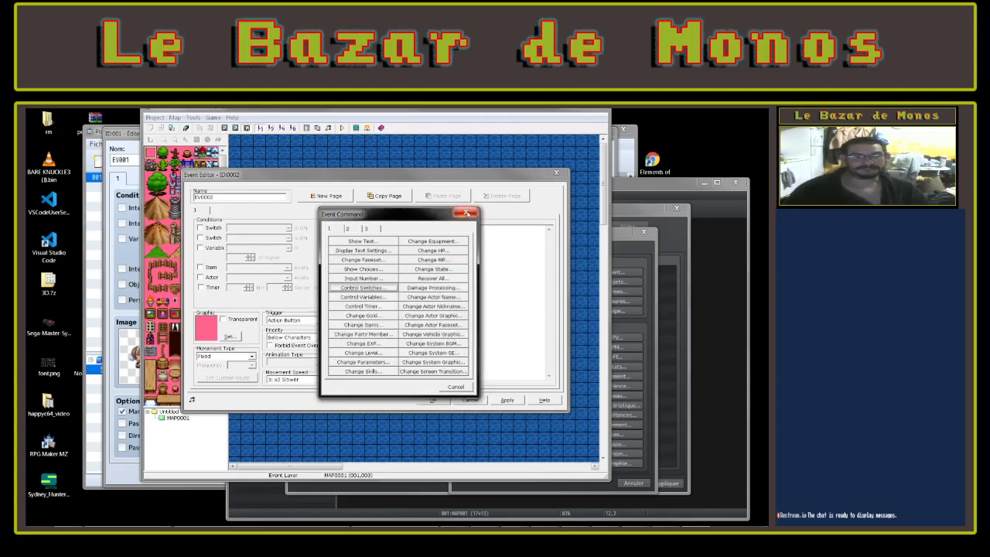
pyautogui.click(465, 211)
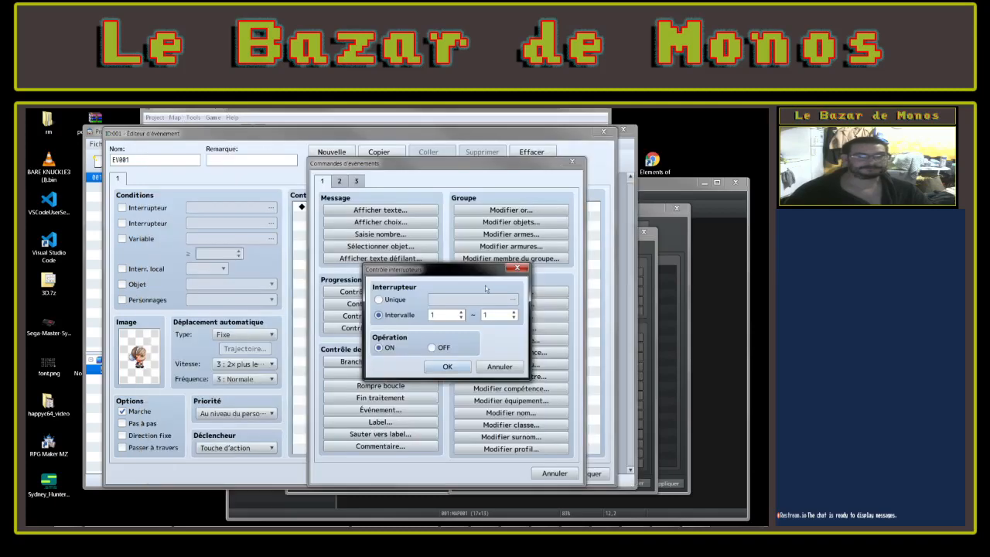
# In MZ, replace the switch dialog with Contrôle variables and examine its Variable, Aléatoire and Données jeu operands
pyautogui.click(500, 367)
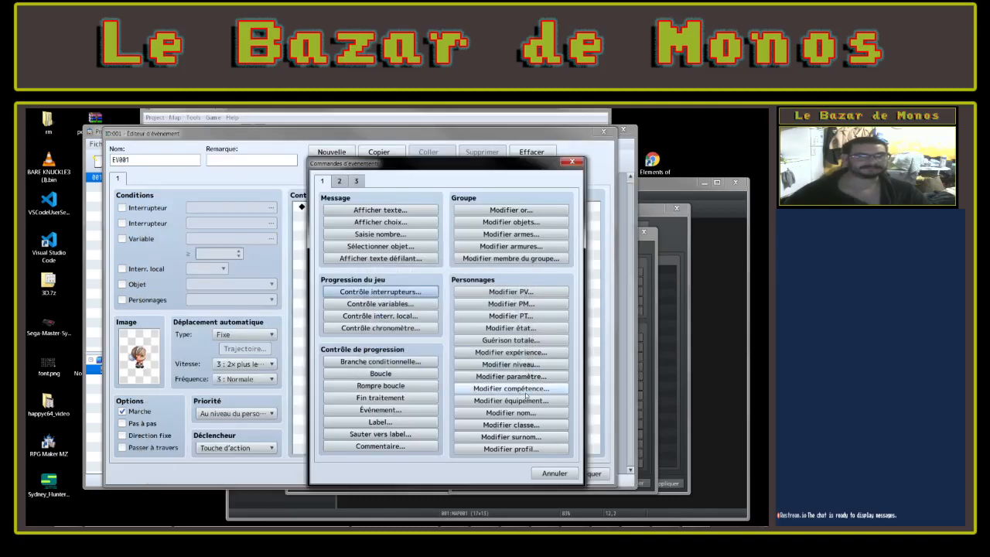
pyautogui.click(410, 304)
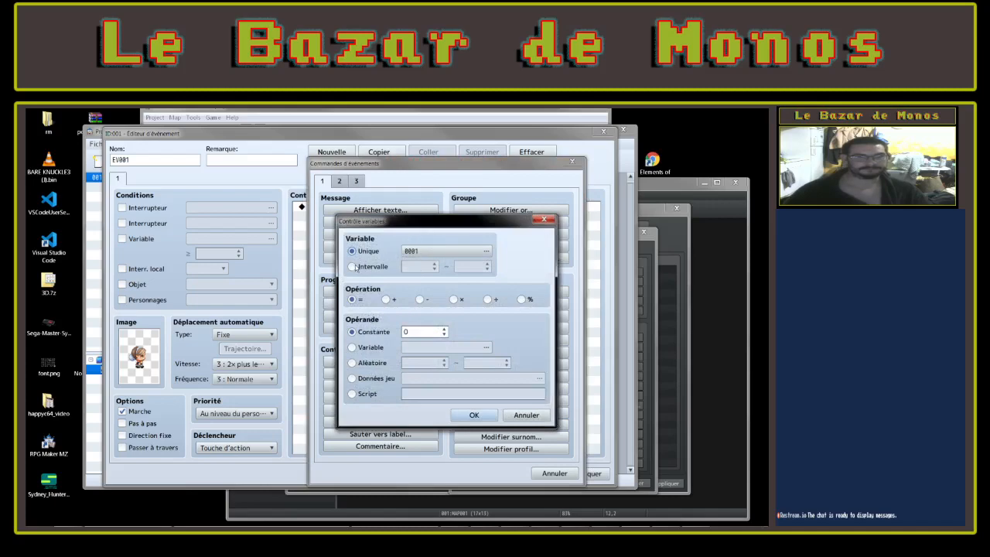
pyautogui.click(352, 347)
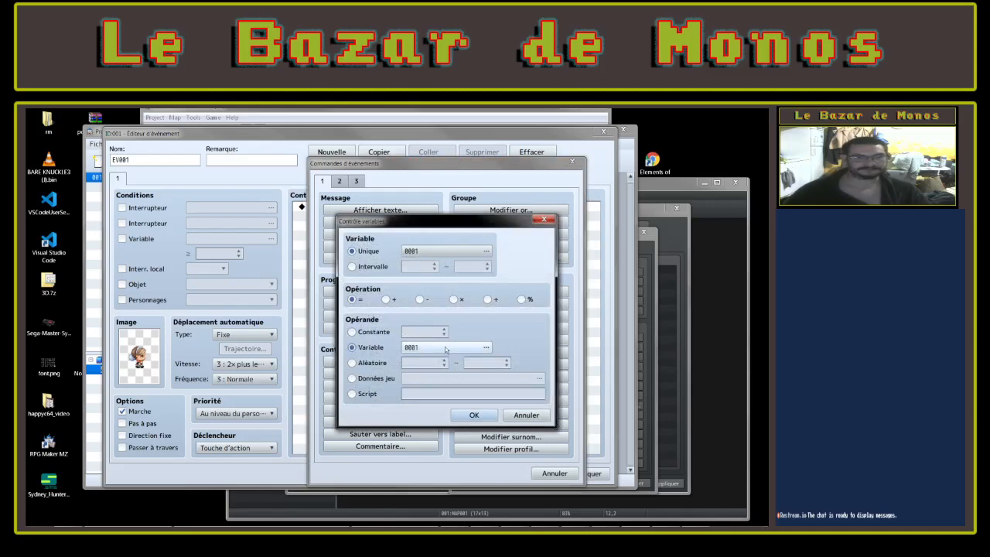
pyautogui.click(354, 364)
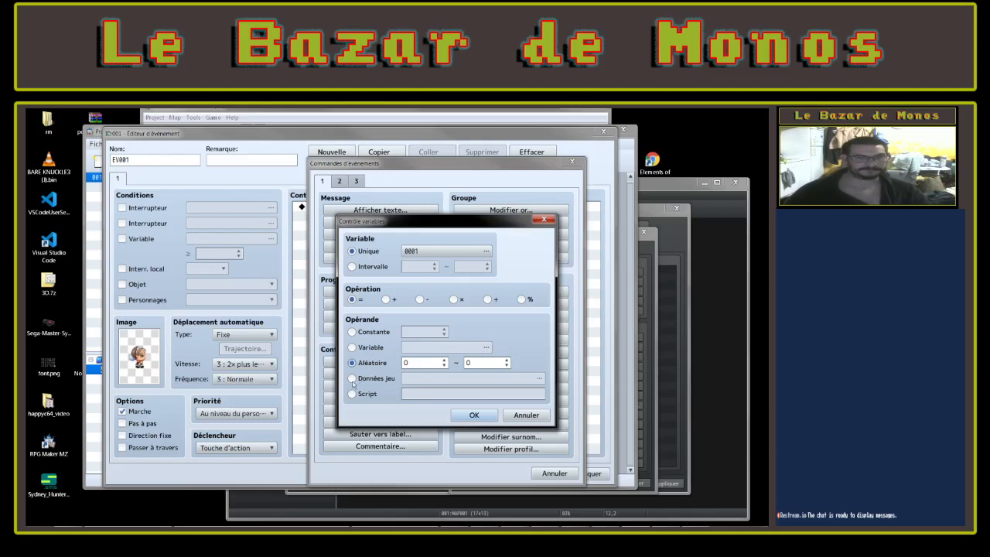
pyautogui.click(352, 378)
pyautogui.click(418, 378)
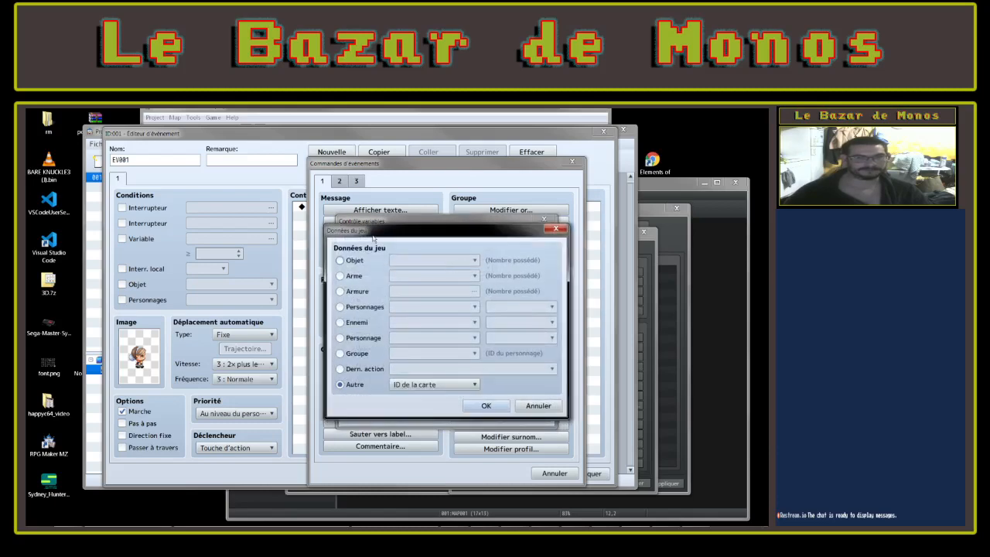
# Examine the choices offered by the Autre and Dern. action game data sources in MZ
pyautogui.click(446, 384)
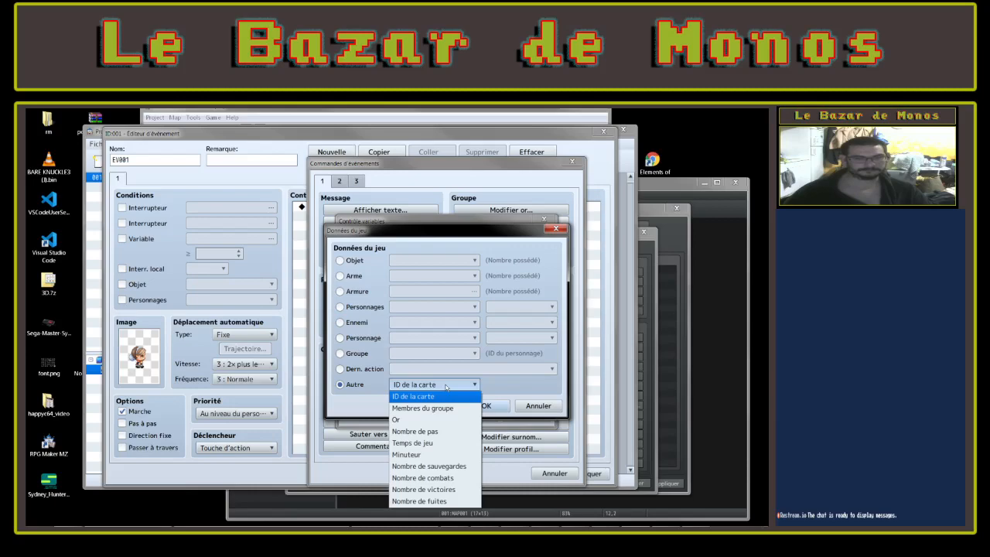
pyautogui.click(446, 387)
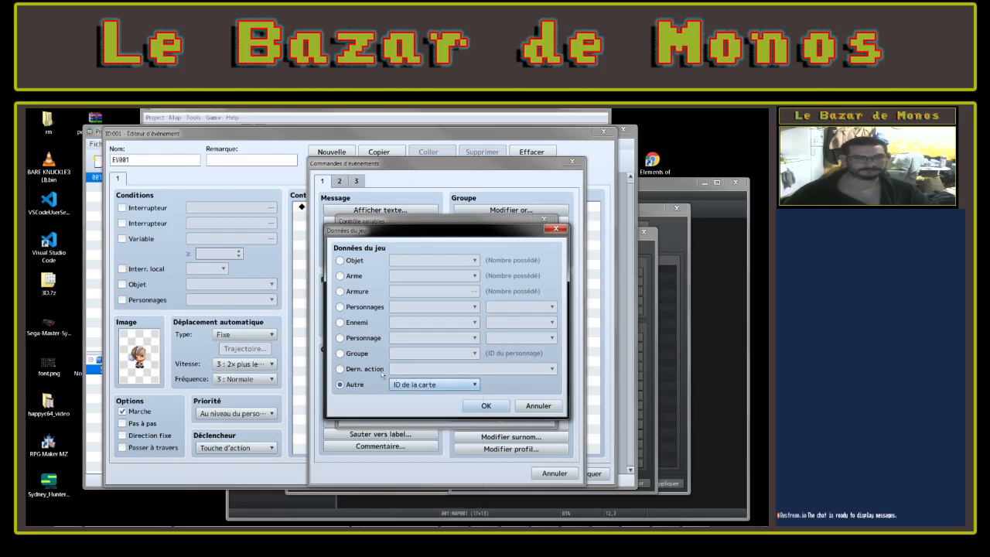
pyautogui.click(352, 371)
pyautogui.click(508, 373)
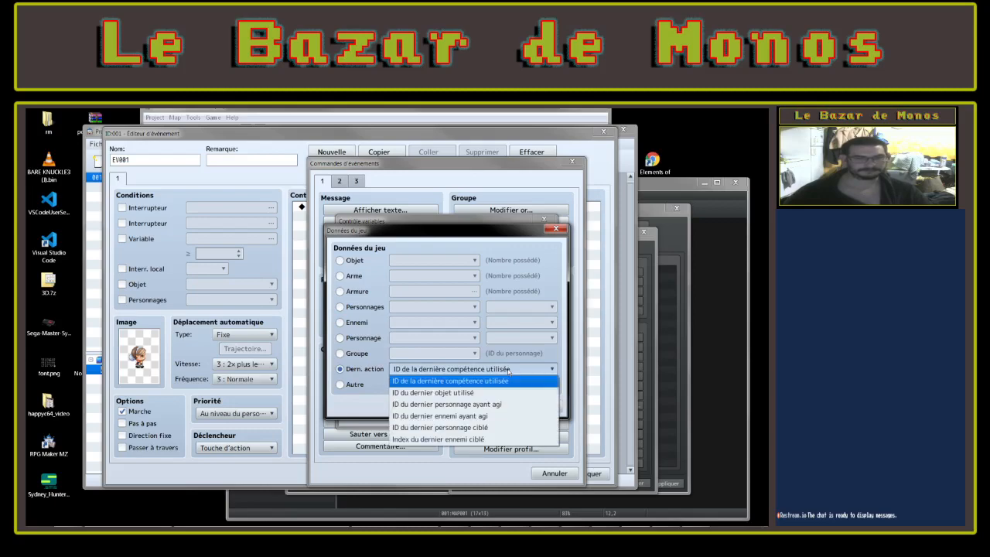
pyautogui.click(508, 372)
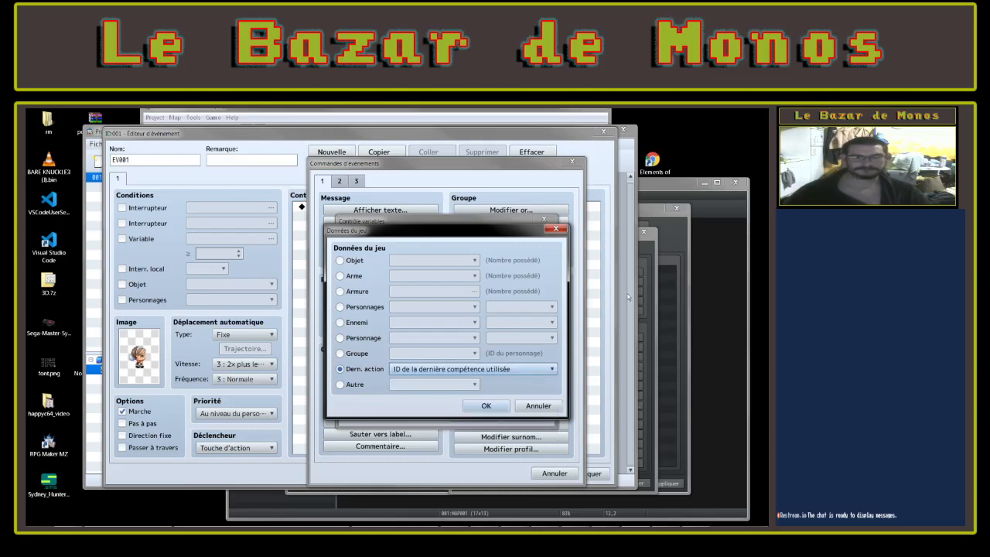
# Switch to RPG Maker MV and open the Données jeu operand choices of its Modifier une variable command
pyautogui.click(650, 252)
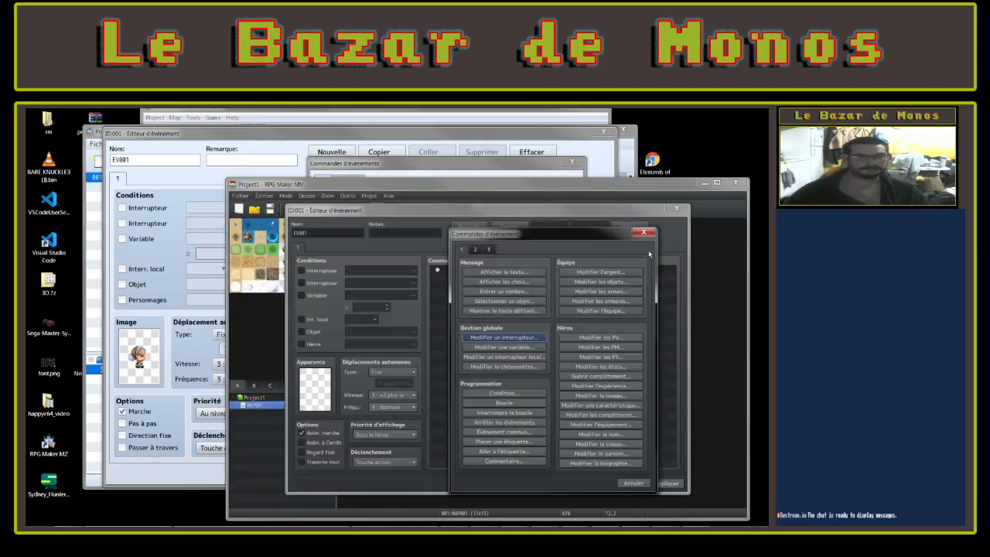
pyautogui.click(506, 348)
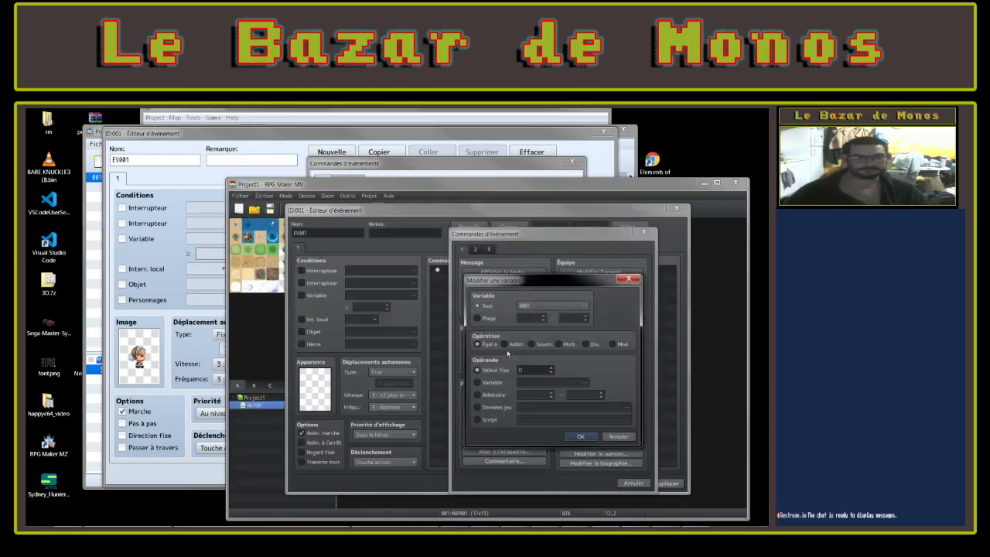
pyautogui.click(477, 406)
pyautogui.click(597, 407)
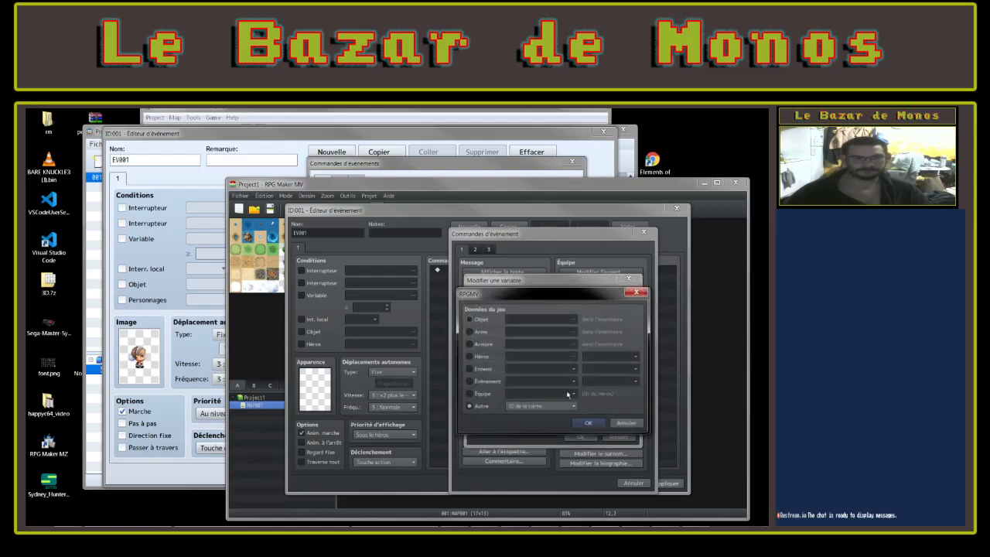
# Examine MV's Autre, Équipe, Événement and Ennemi game data sources for the variable
pyautogui.click(559, 406)
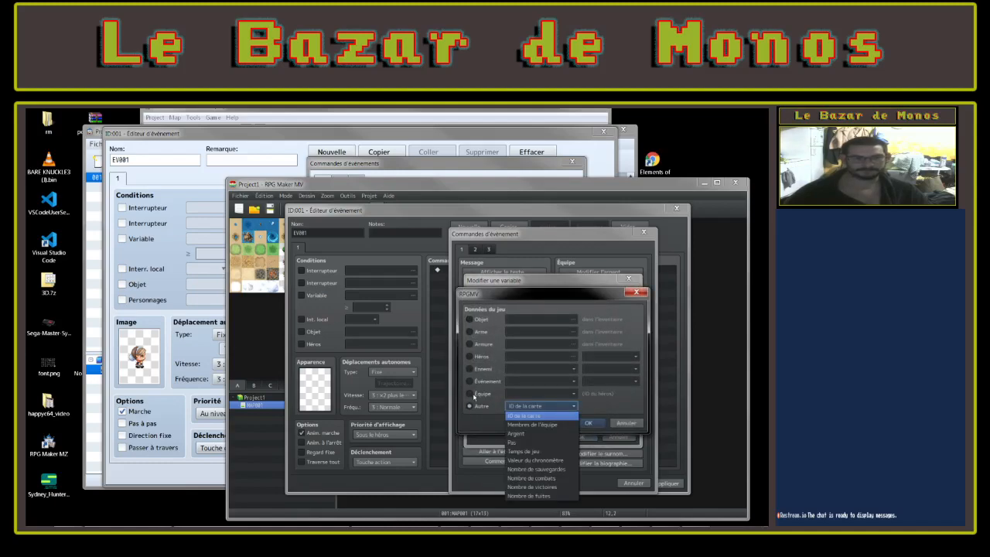
pyautogui.click(469, 394)
pyautogui.click(470, 382)
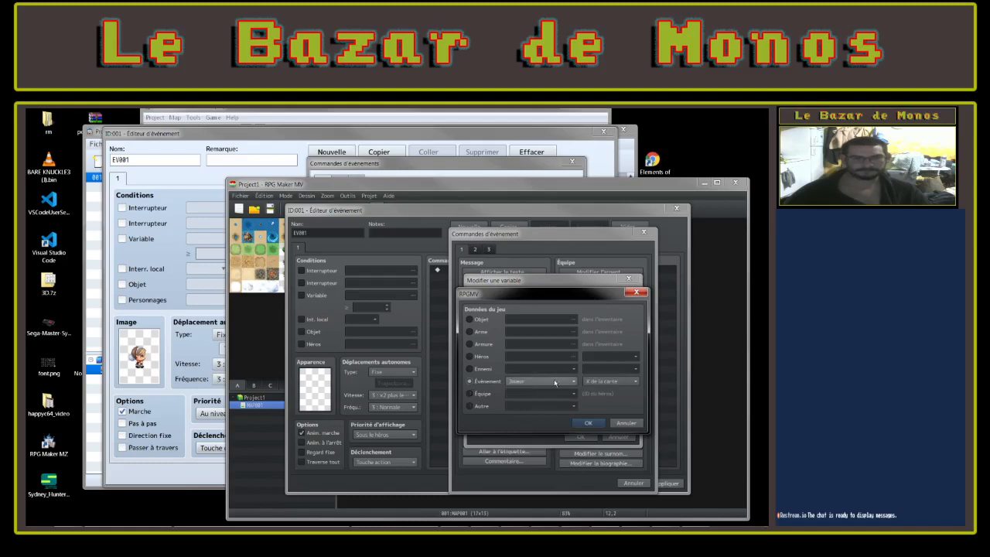
pyautogui.click(561, 382)
pyautogui.click(562, 382)
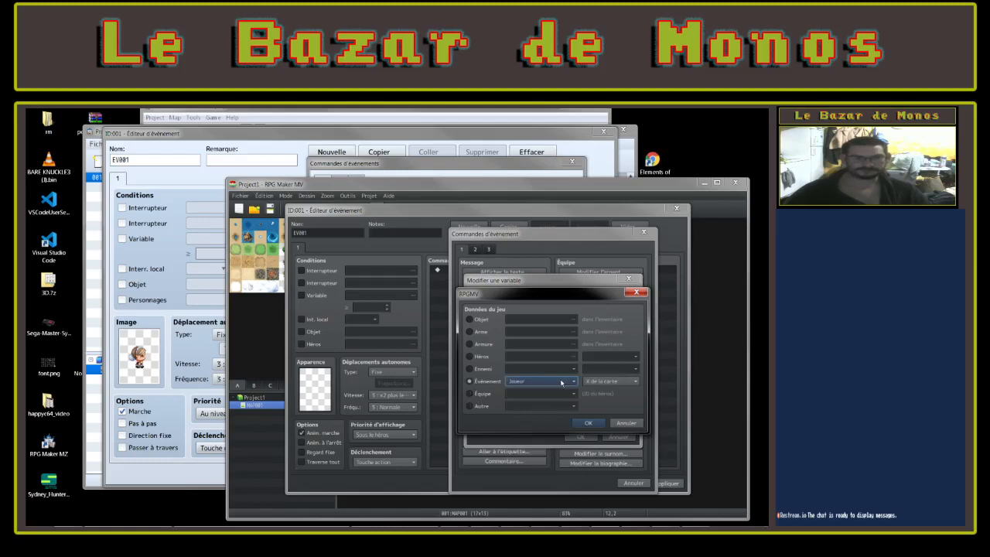
pyautogui.click(470, 370)
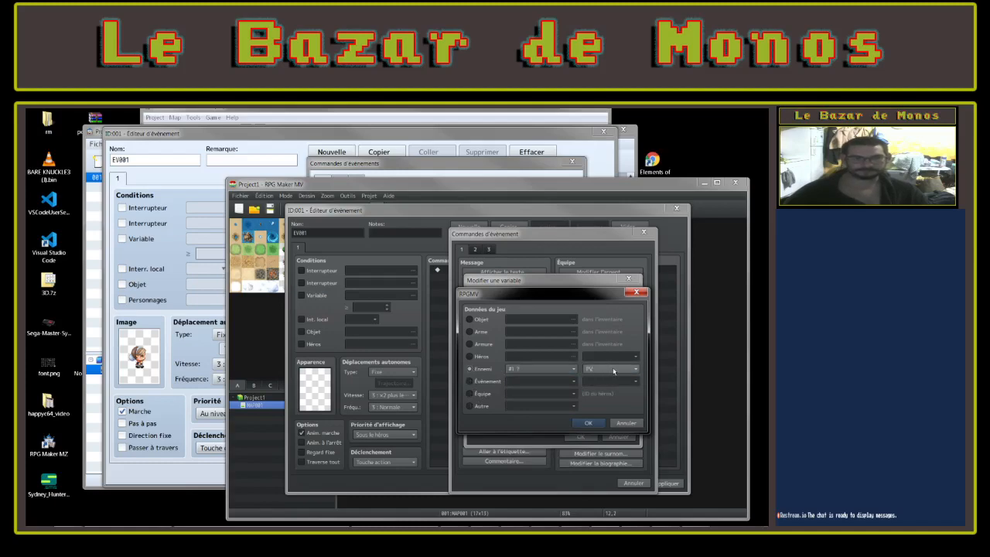
# Return to MZ and compare its Dern. action, Groupe, Personnage, Ennemi and Personnages game data sources with MV's
pyautogui.click(421, 163)
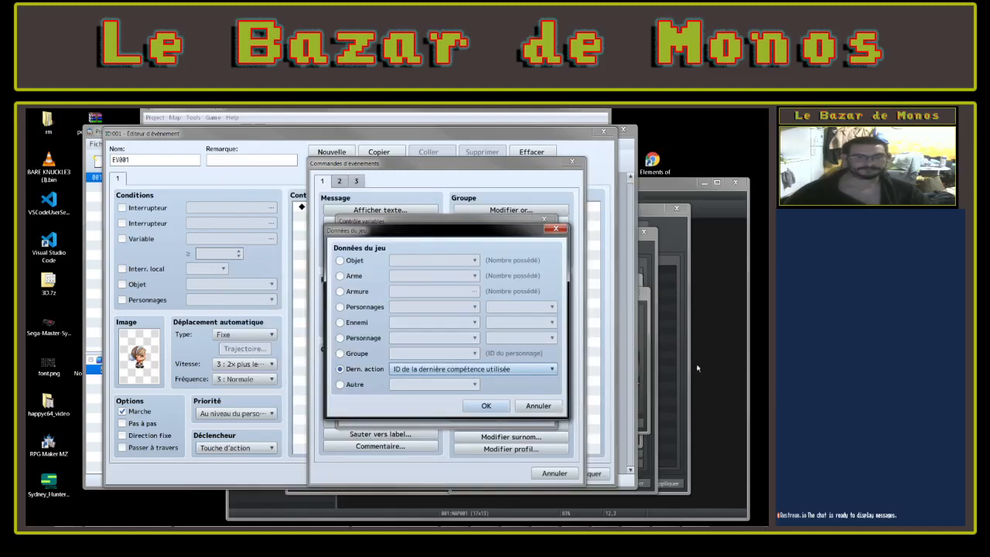
pyautogui.click(512, 371)
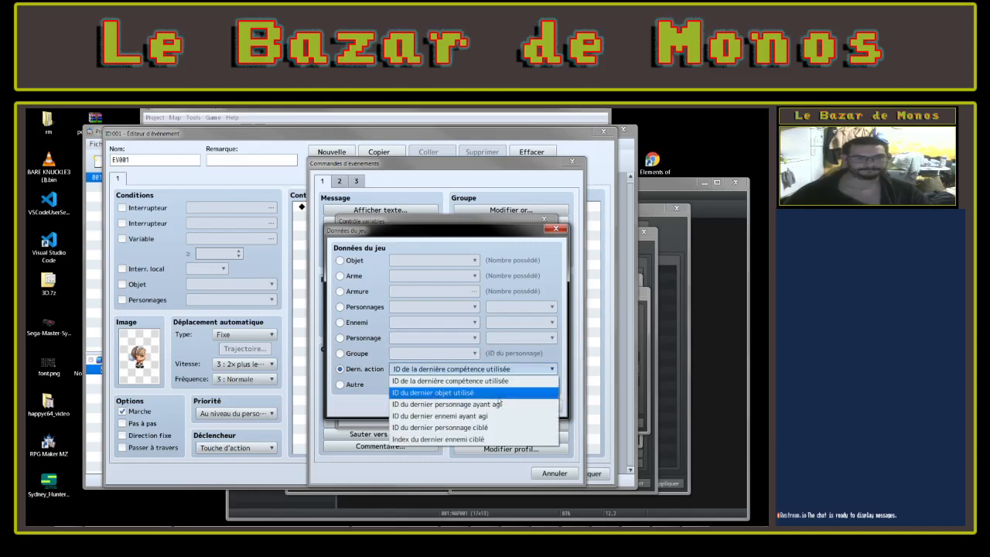
pyautogui.click(347, 356)
pyautogui.click(346, 355)
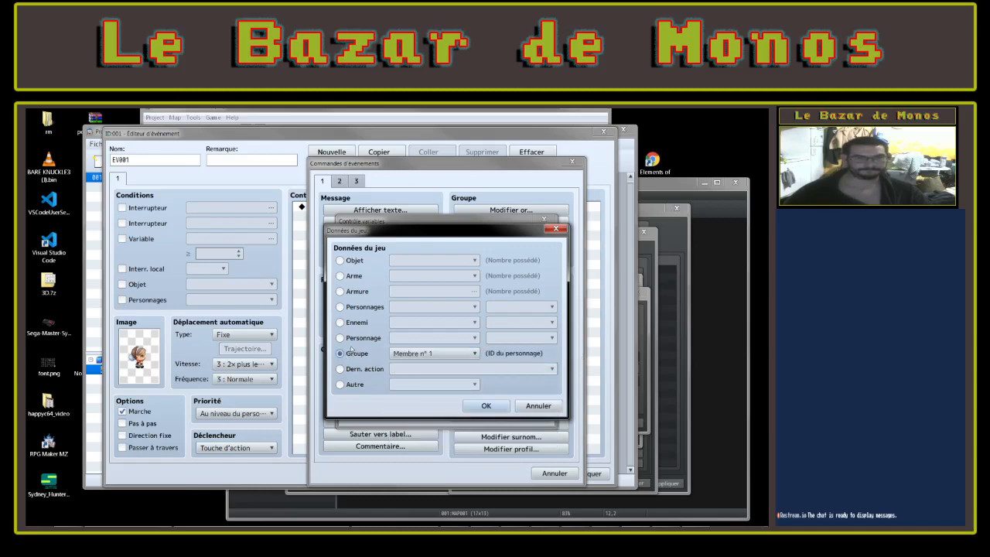
pyautogui.click(355, 341)
pyautogui.click(341, 322)
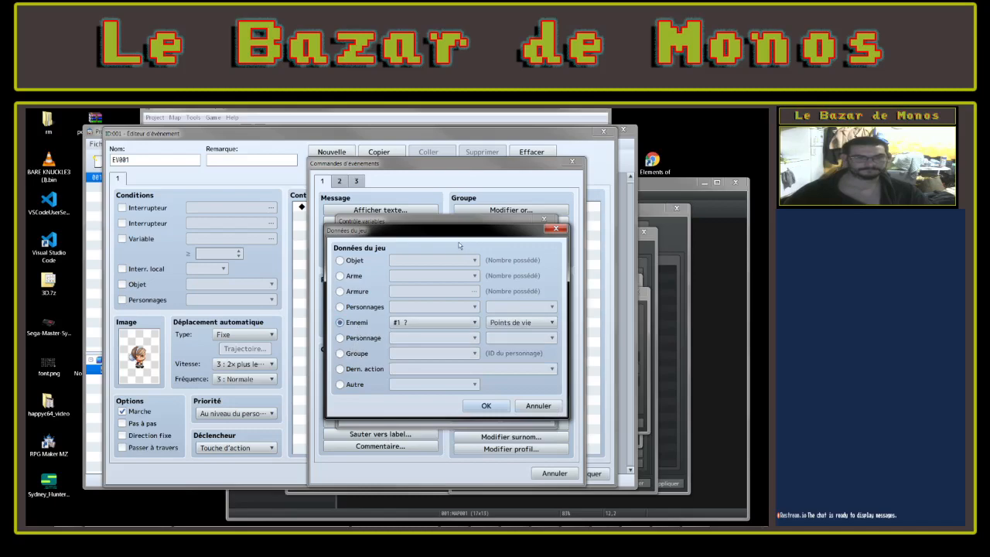
pyautogui.click(340, 307)
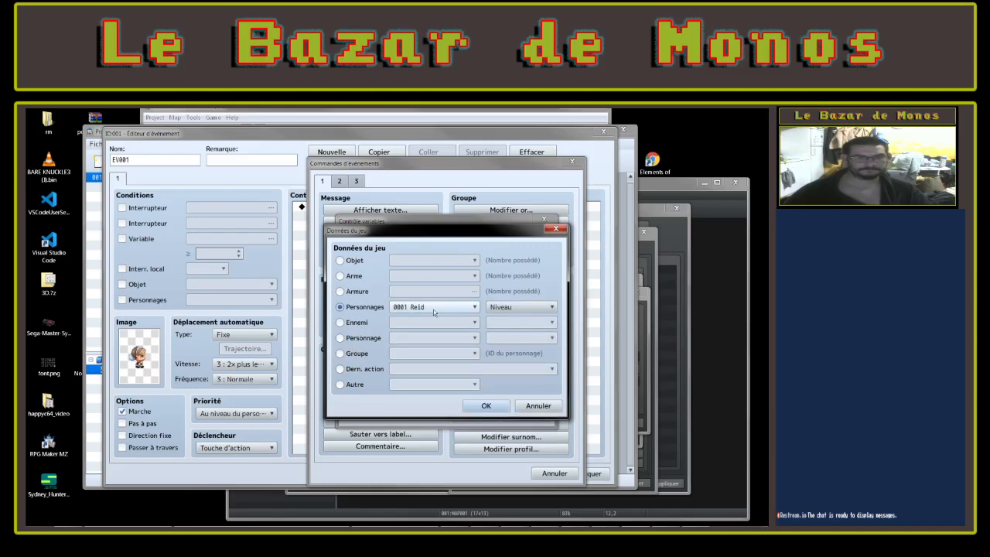
pyautogui.click(511, 308)
pyautogui.click(443, 326)
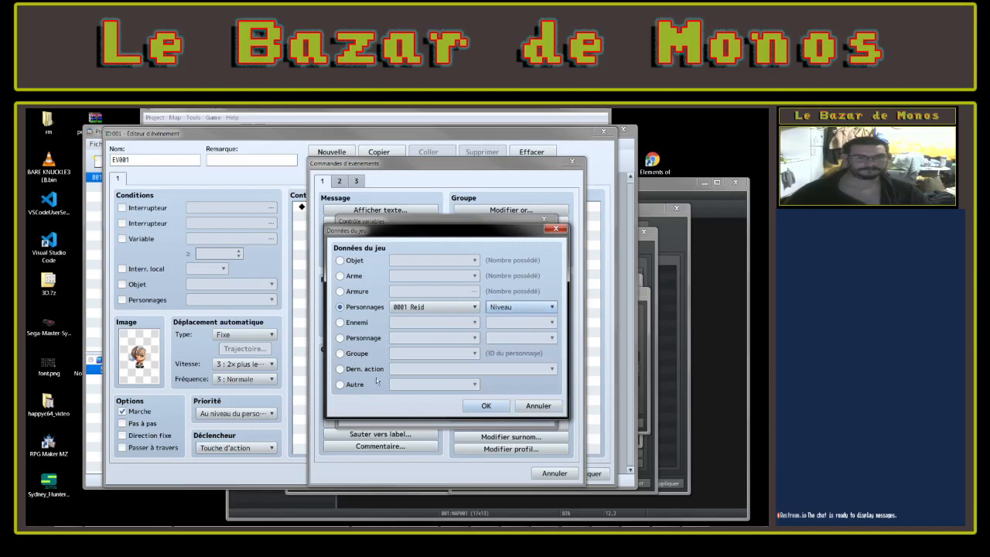
# Review the Dern. action choices again, then dismiss MZ's game data and variable dialogs
pyautogui.click(340, 369)
pyautogui.click(432, 371)
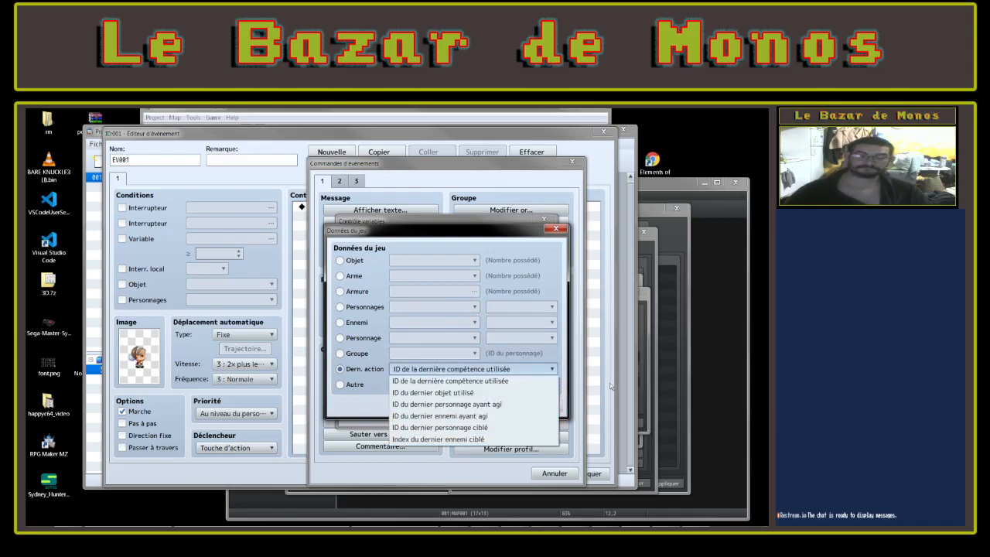
pyautogui.click(557, 230)
pyautogui.click(557, 230)
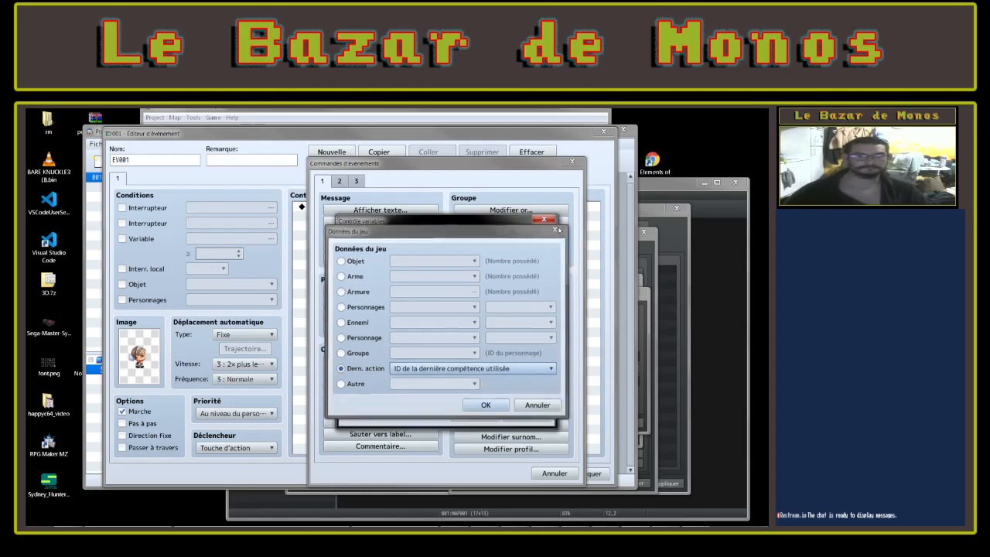
pyautogui.click(543, 220)
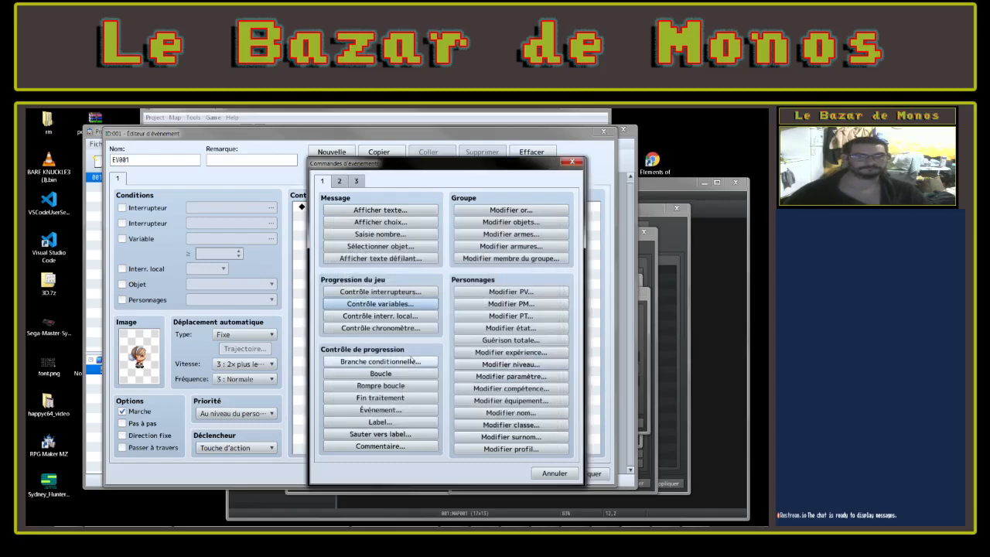
# Review the options of MZ's Contrôle variables, Contrôle interr. local and Contrôle chronomètre commands, dismissing each without adding it
pyautogui.click(380, 303)
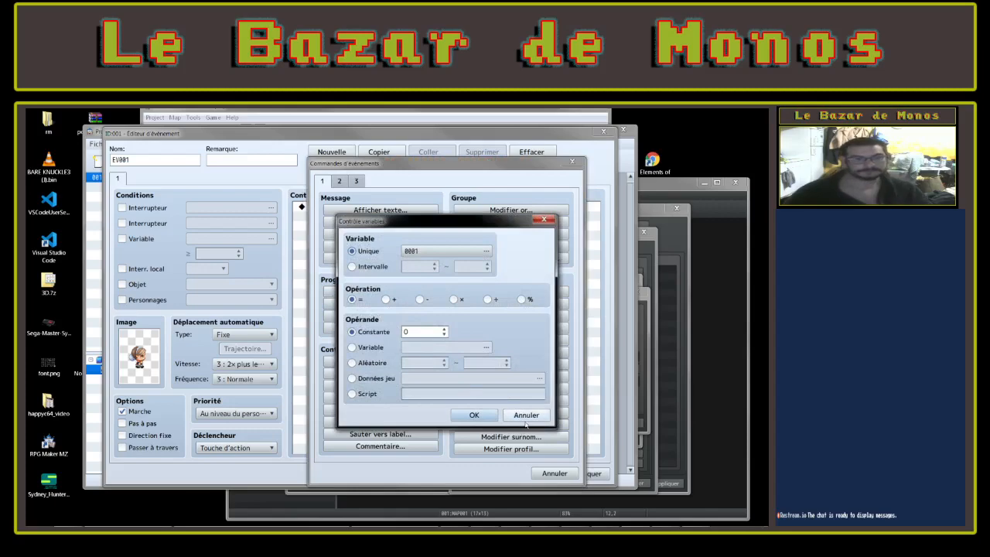
pyautogui.click(526, 416)
pyautogui.click(373, 319)
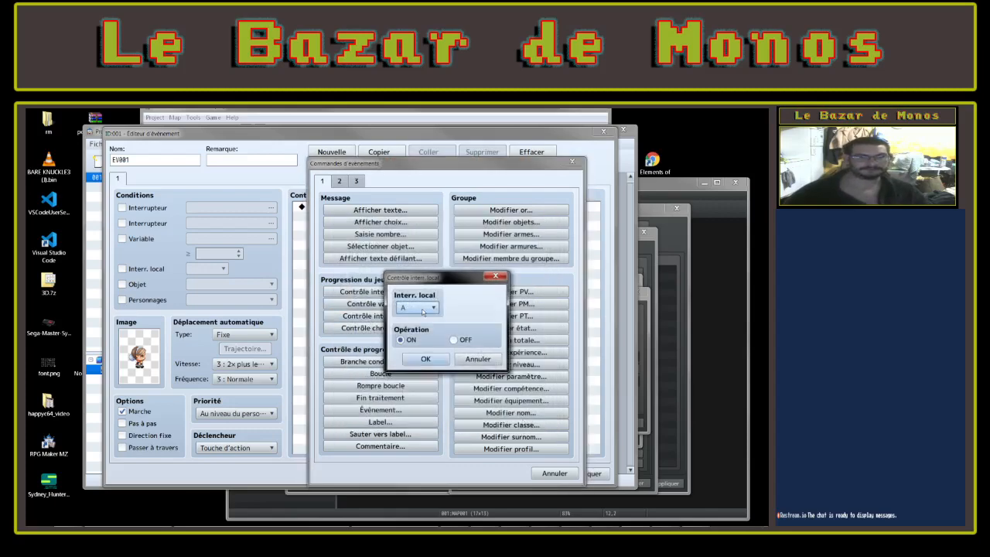
pyautogui.click(472, 359)
pyautogui.click(366, 329)
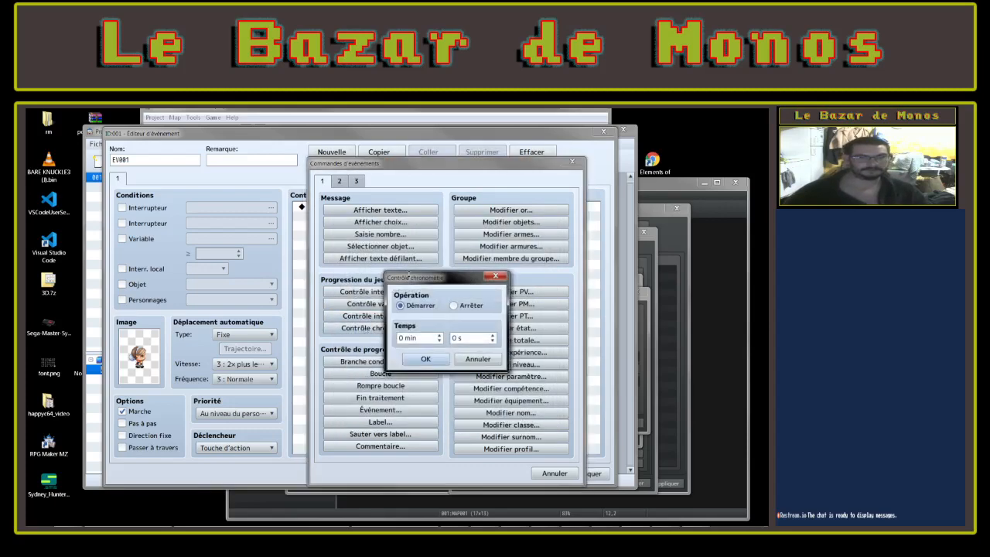
pyautogui.click(475, 359)
# Open the Branche conditionnelle command and examine the condition types on all four of its pages
pyautogui.click(364, 361)
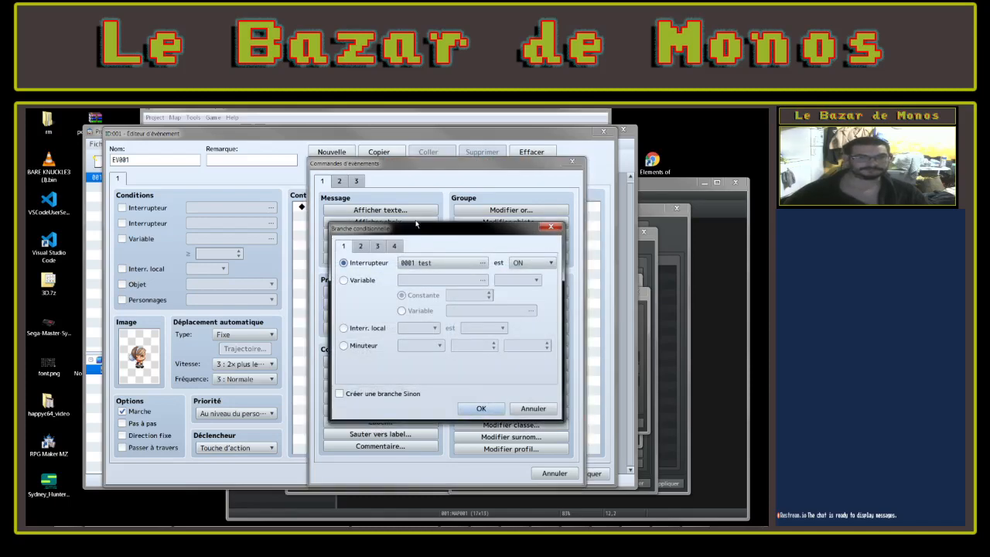
pyautogui.click(361, 249)
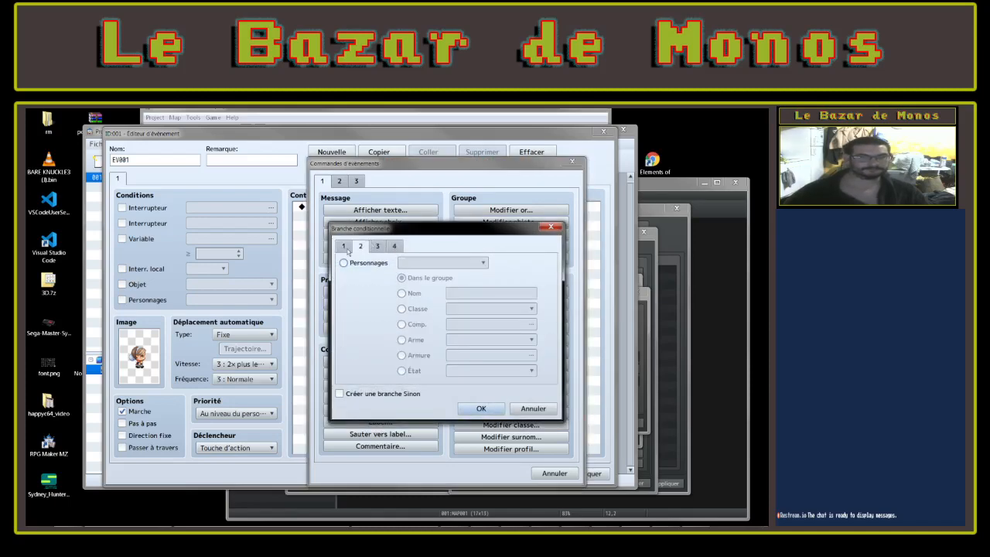
pyautogui.click(347, 248)
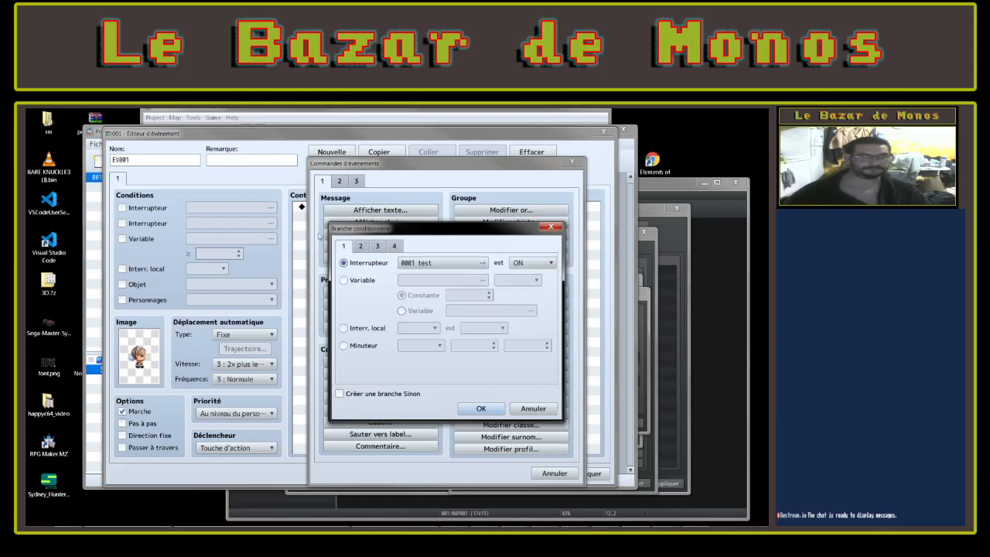
pyautogui.click(362, 246)
pyautogui.click(378, 246)
pyautogui.click(393, 246)
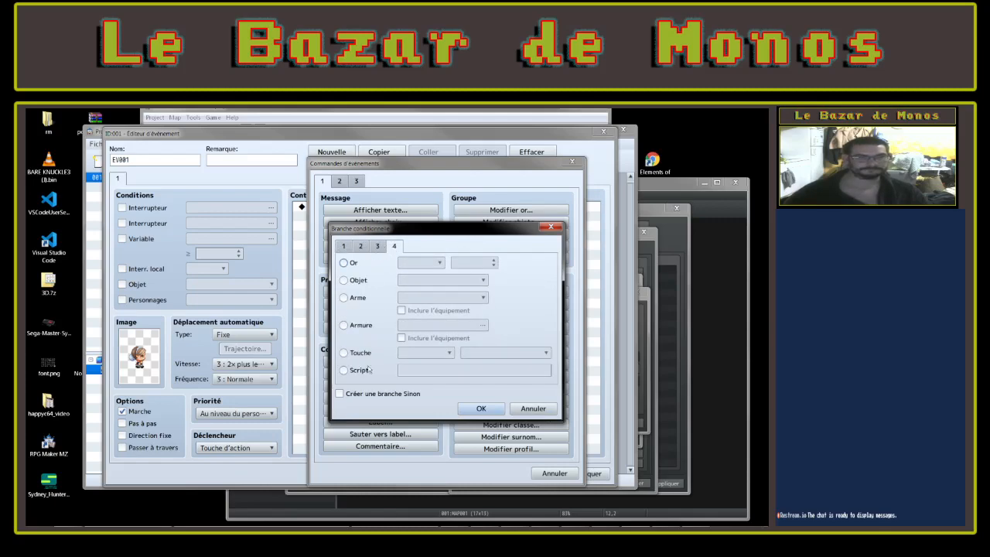
# Choose the Touche condition for the conditional branch and examine its available press states and key choices
pyautogui.click(344, 353)
pyautogui.click(496, 355)
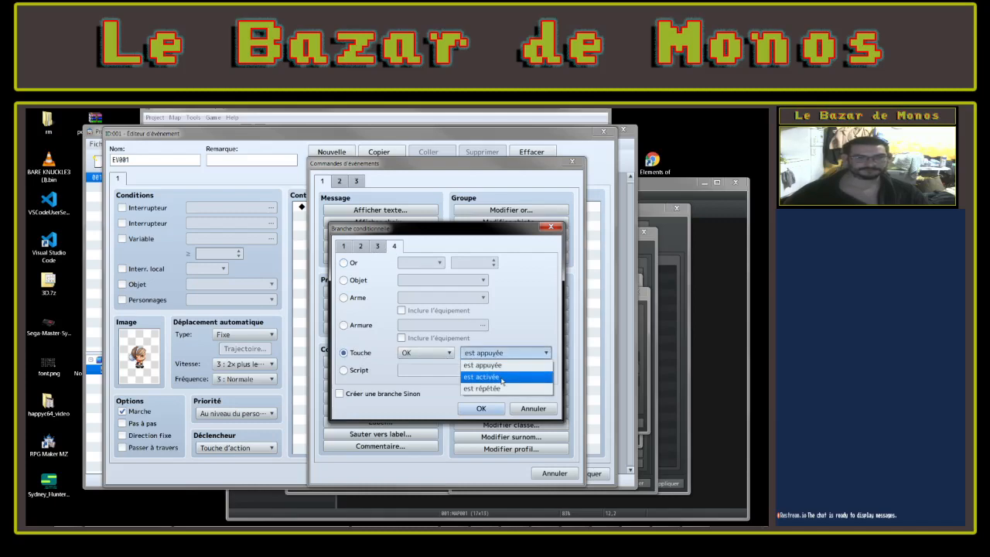
pyautogui.click(418, 353)
pyautogui.click(434, 354)
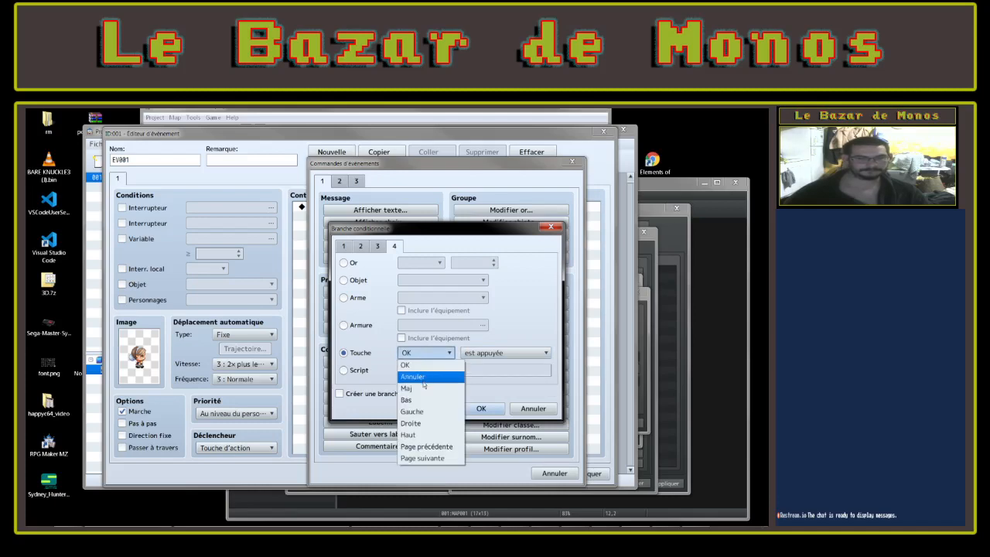
# Switch to RPG Maker MV, where the variable command's game data dialog is open
pyautogui.click(641, 311)
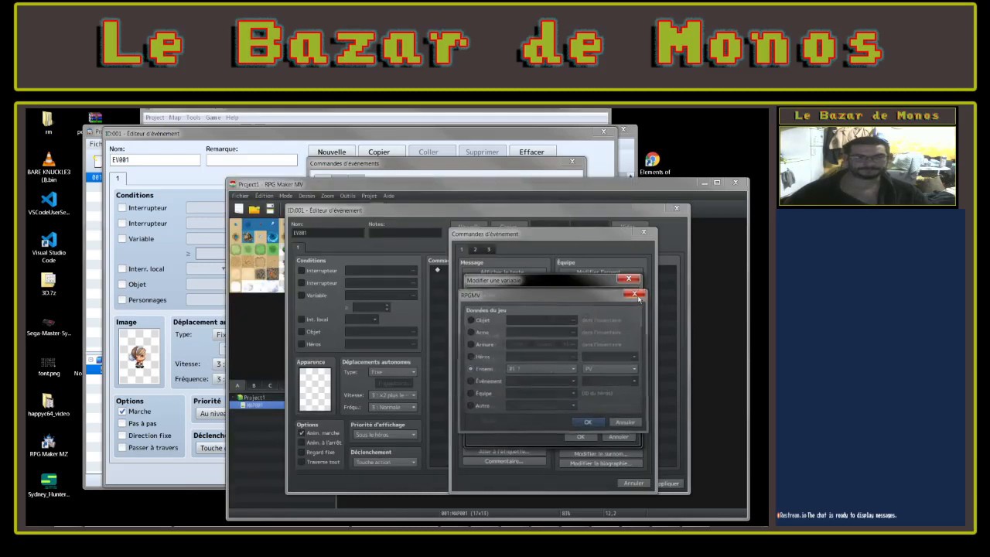
# Discard the variable command, open a Condition command and examine the keys selectable for its La touche condition
pyautogui.click(629, 279)
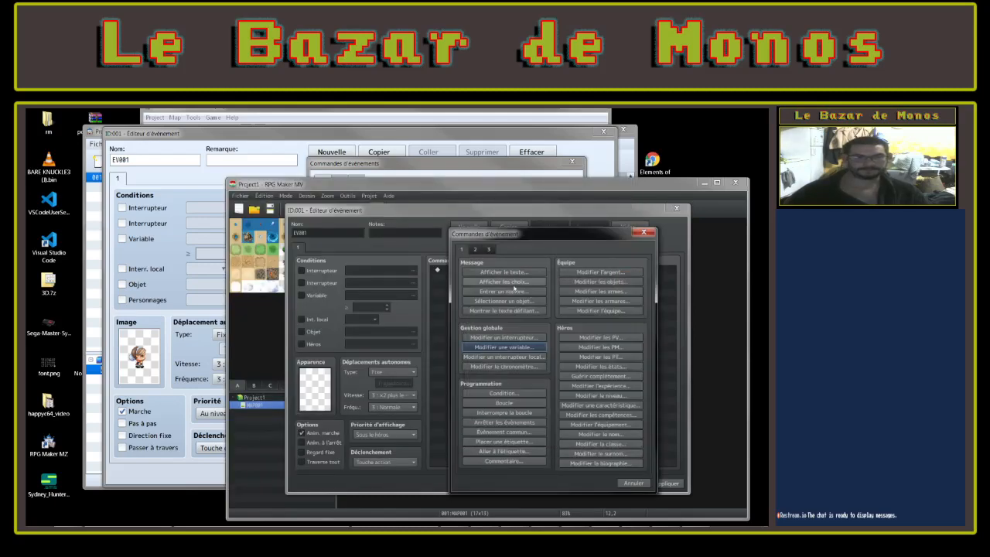
pyautogui.click(503, 393)
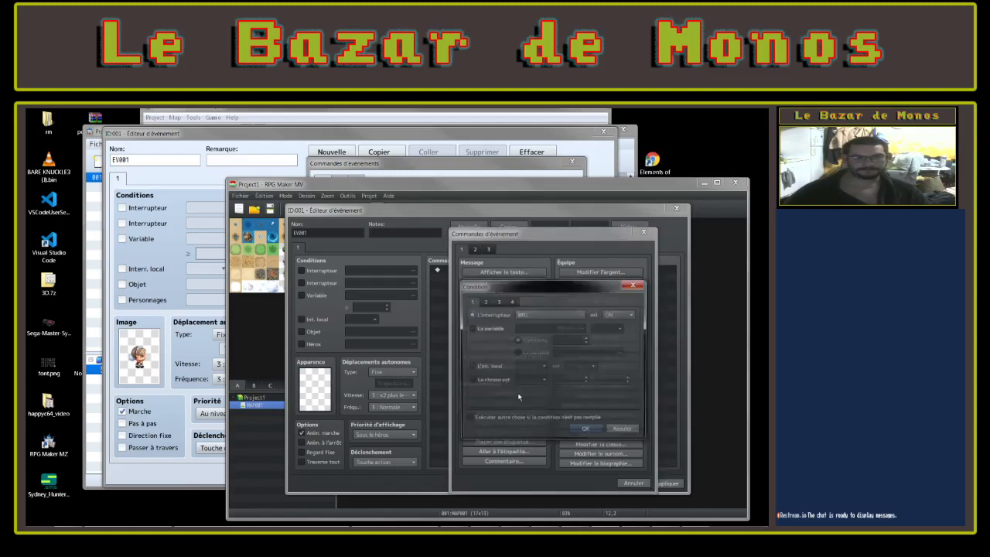
pyautogui.click(484, 301)
pyautogui.click(498, 301)
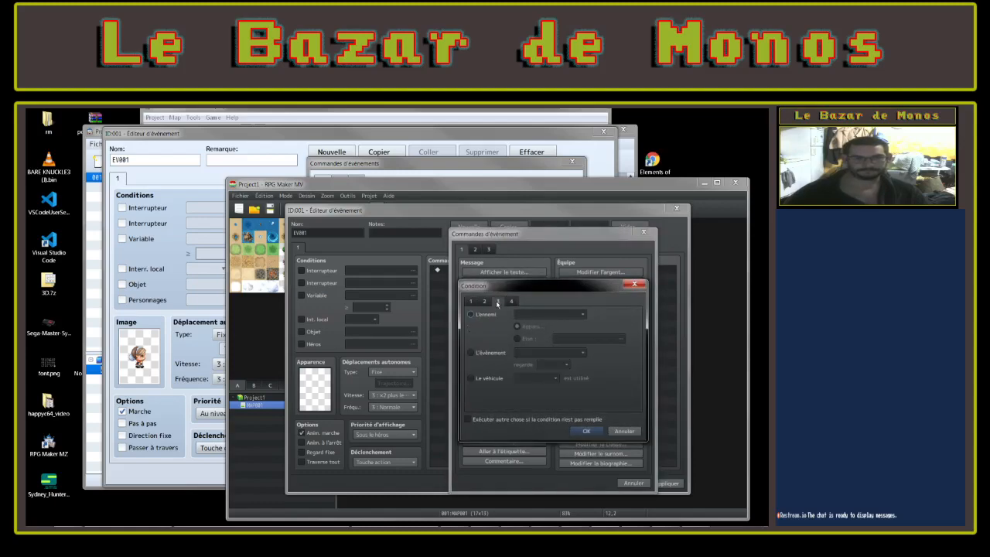
pyautogui.click(510, 301)
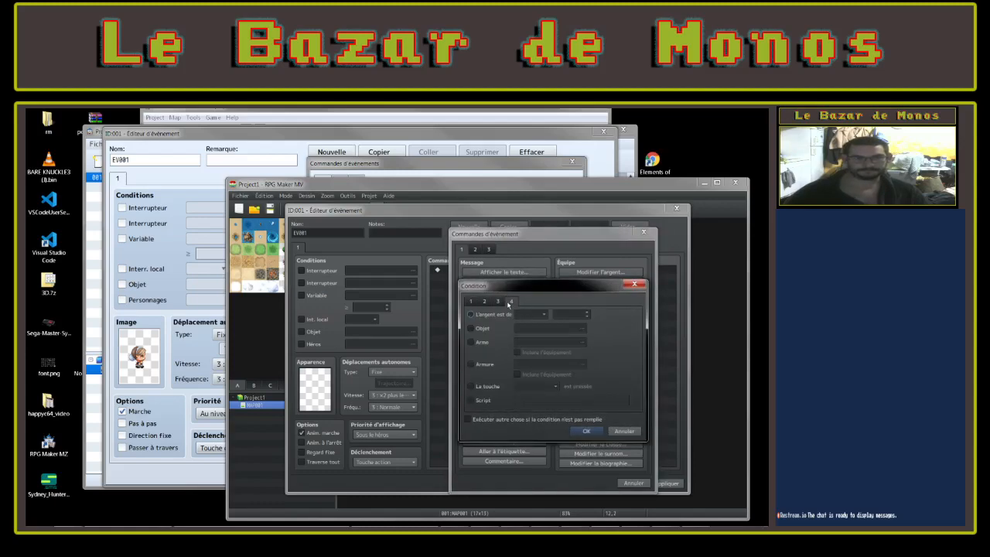
pyautogui.click(479, 388)
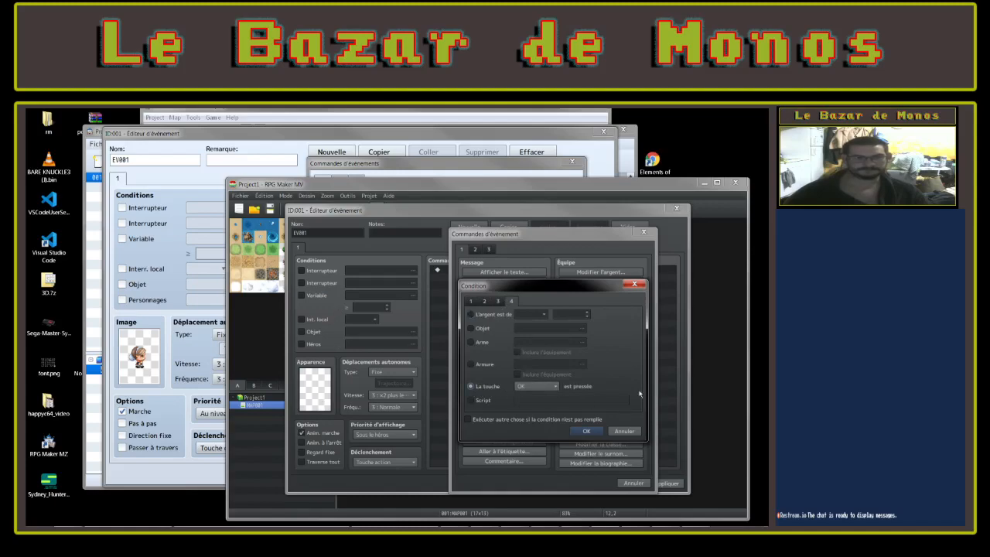
pyautogui.click(542, 386)
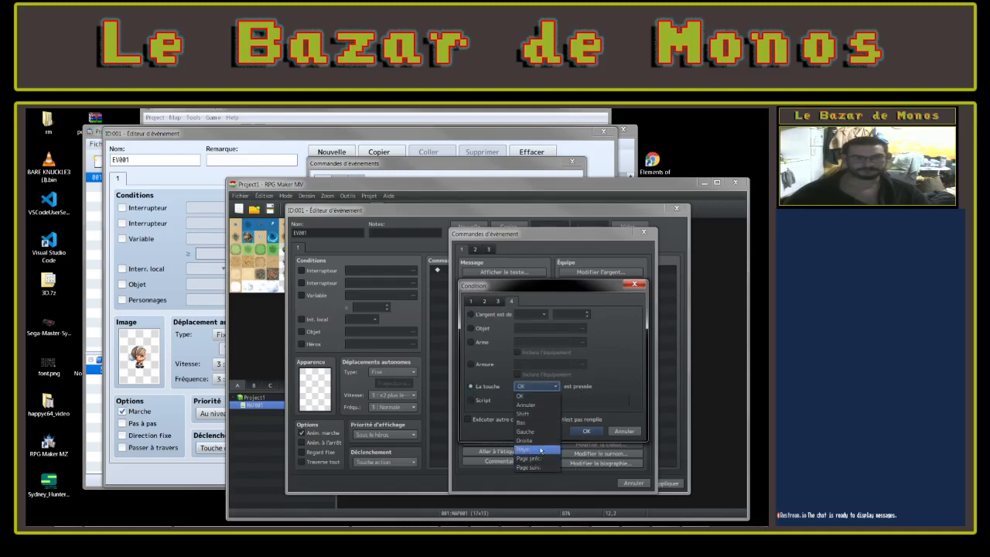
pyautogui.click(656, 288)
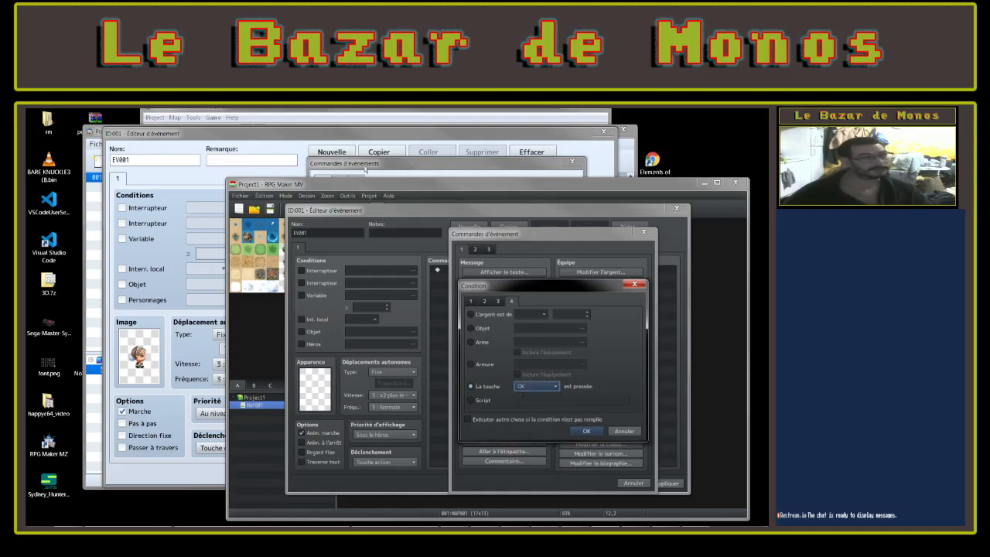
# Switch to RPG Maker MZ and examine the press-state options of the conditional branch's Touche condition
pyautogui.hotkey('alt', 'Tab')
pyautogui.click(505, 353)
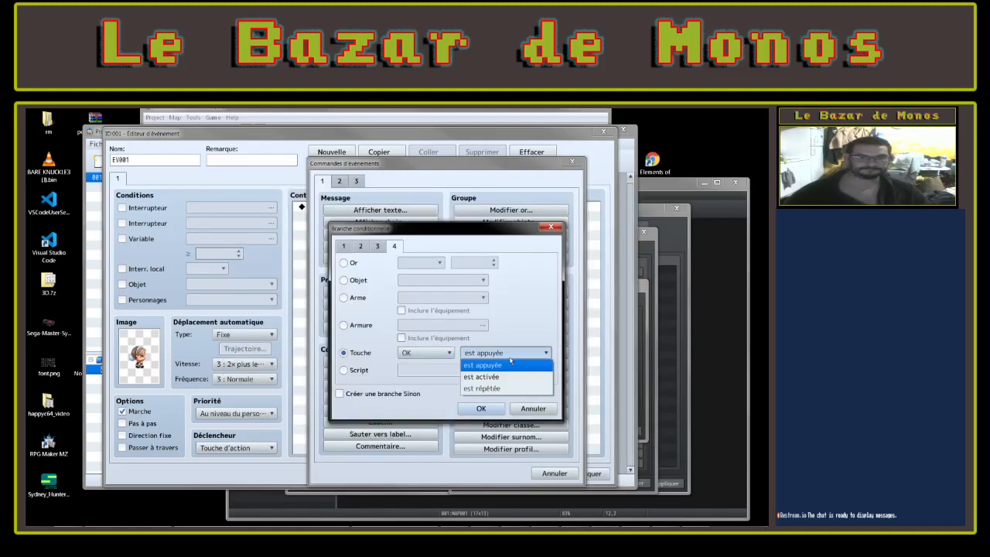
pyautogui.click(495, 363)
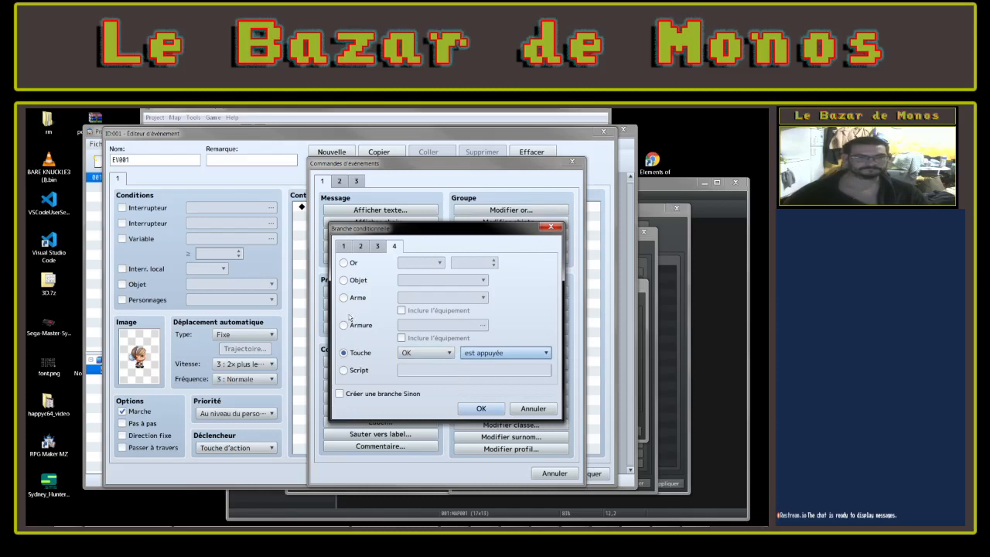
# Look through all four pages of conditional branch criteria and reselect the Touche condition
pyautogui.click(344, 298)
pyautogui.click(378, 246)
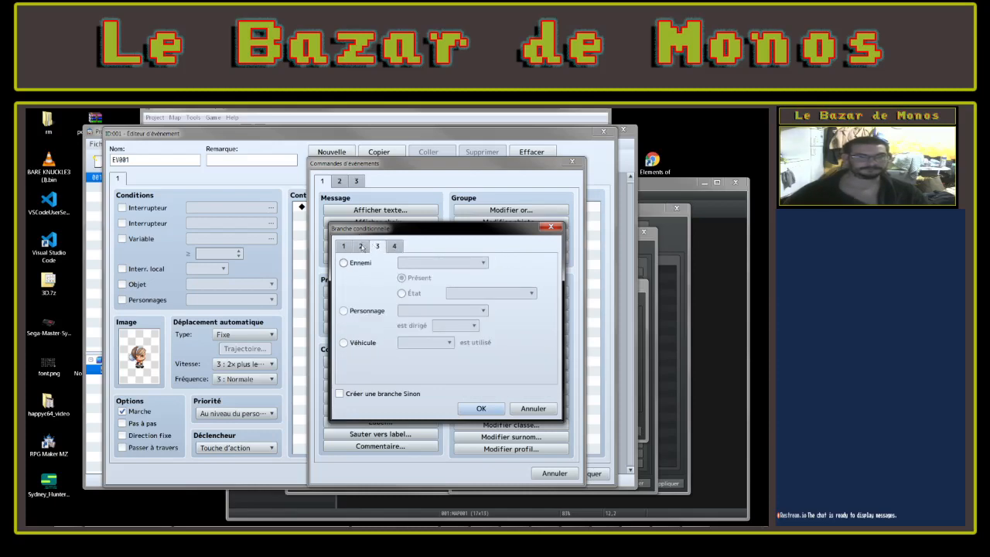
pyautogui.click(362, 247)
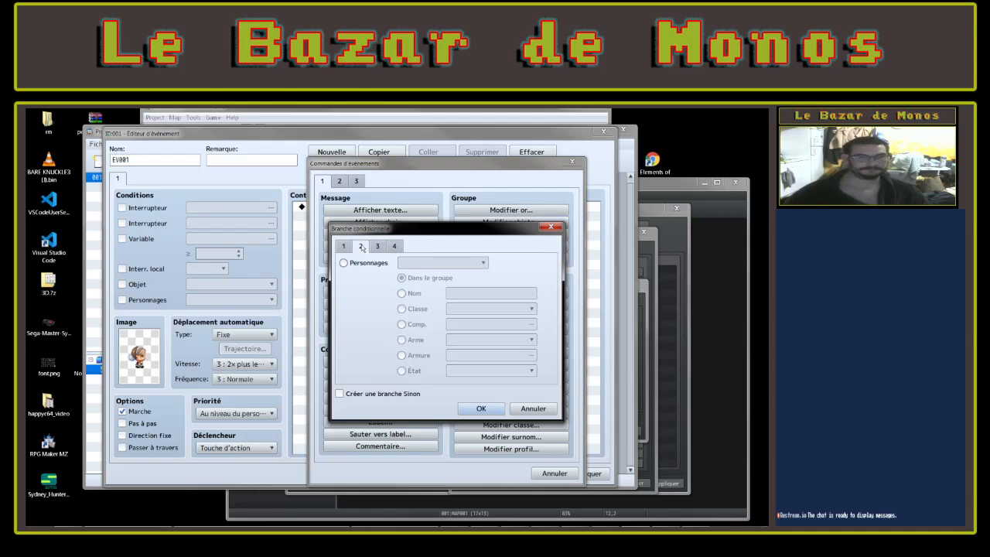
pyautogui.click(343, 246)
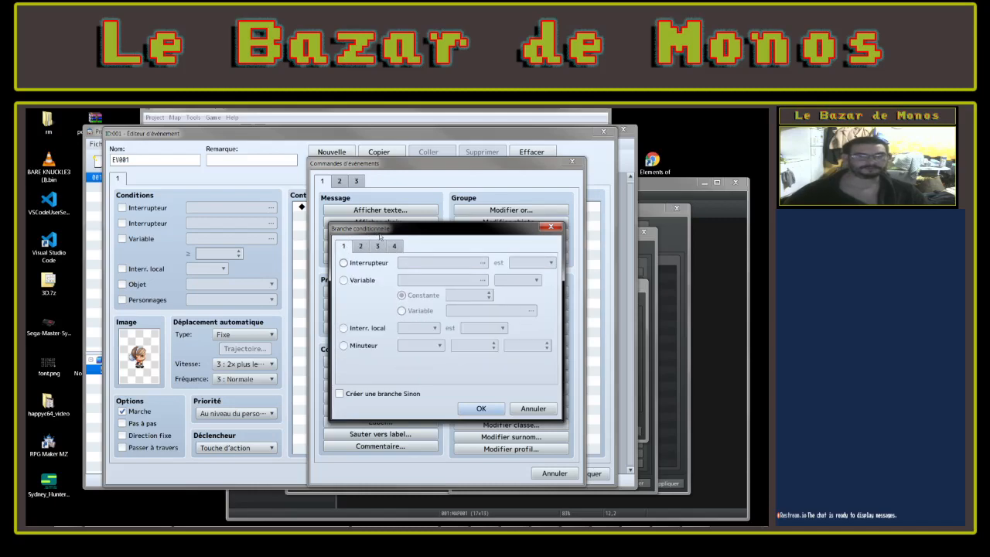
pyautogui.click(381, 248)
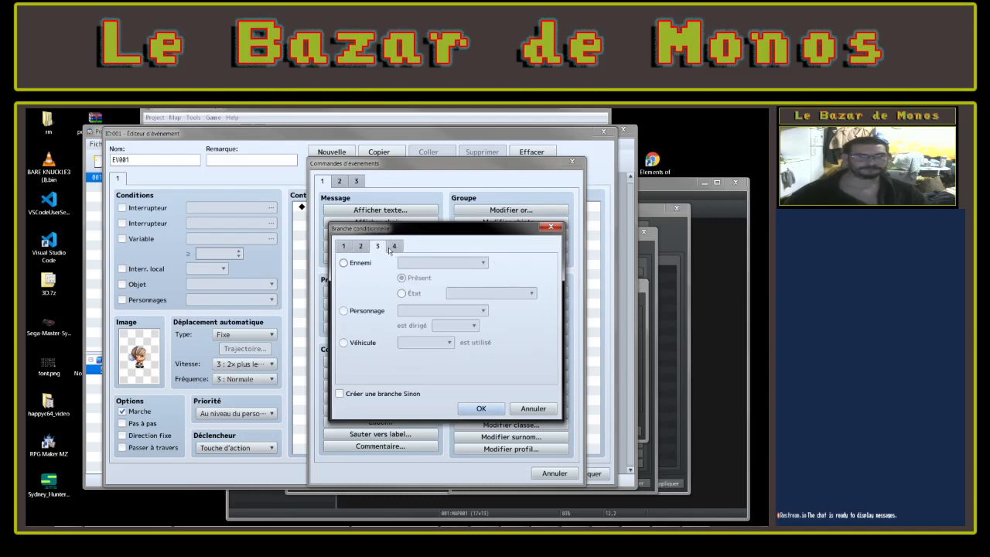
pyautogui.click(393, 247)
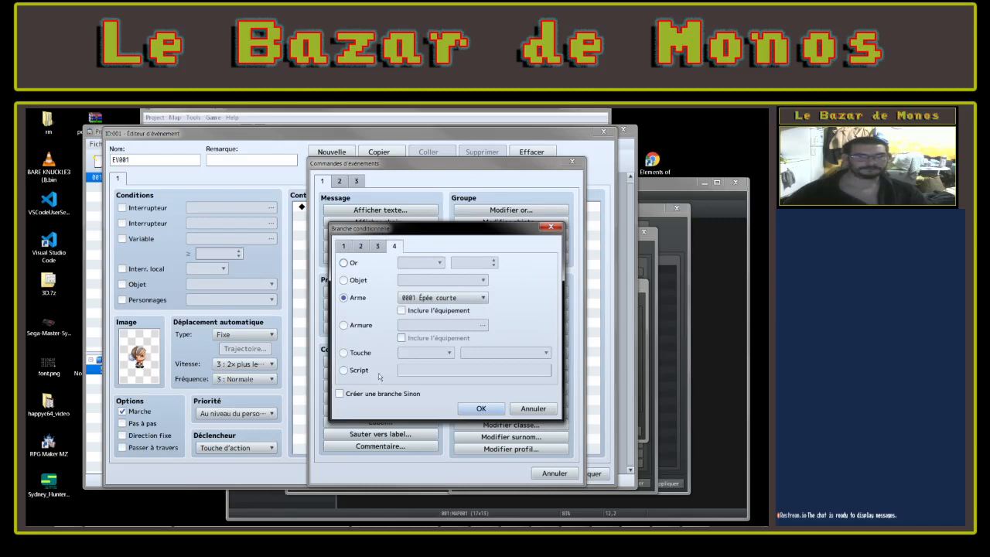
pyautogui.click(345, 353)
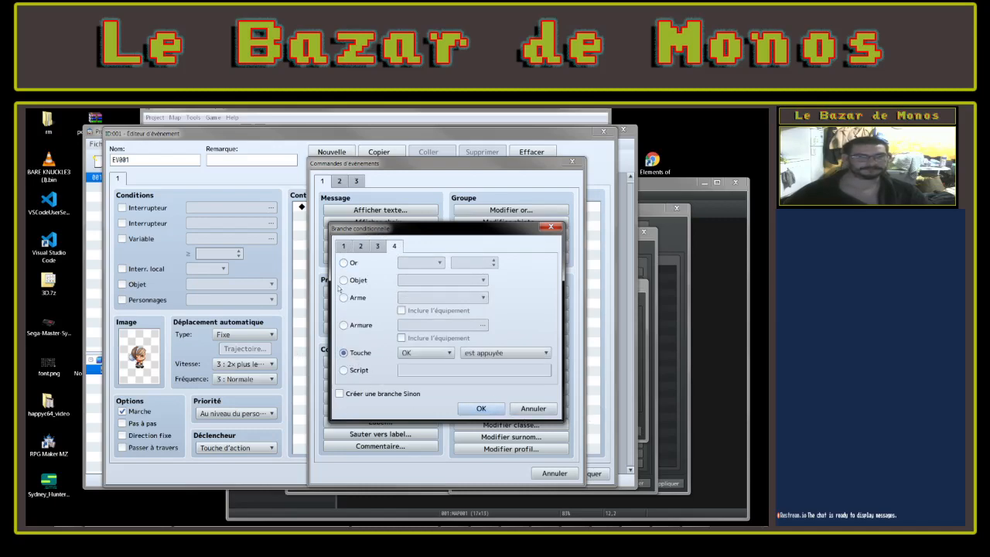
# Examine the conditional branch's Interrupteur and Variable criteria, including comparison with a constant or variable and the available operators
pyautogui.click(343, 246)
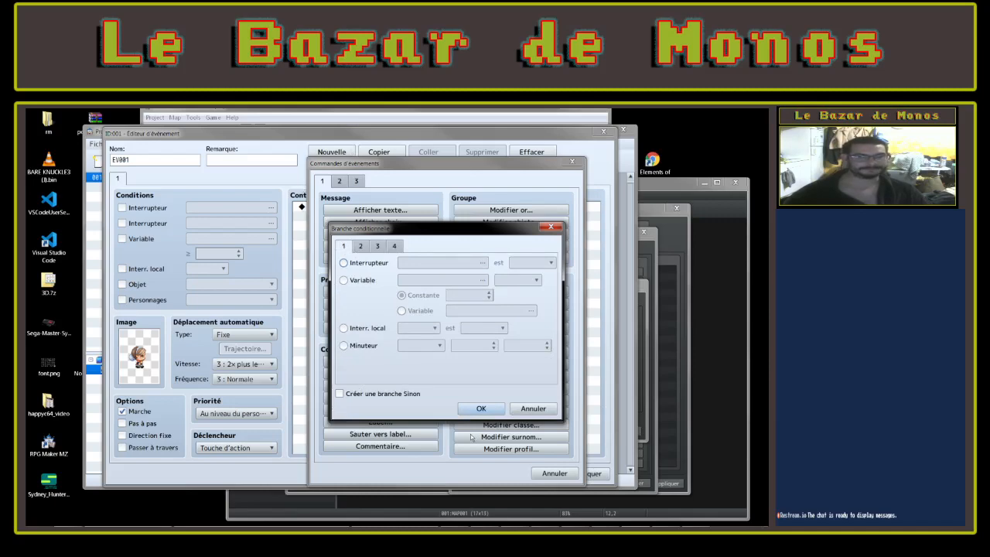
pyautogui.click(371, 263)
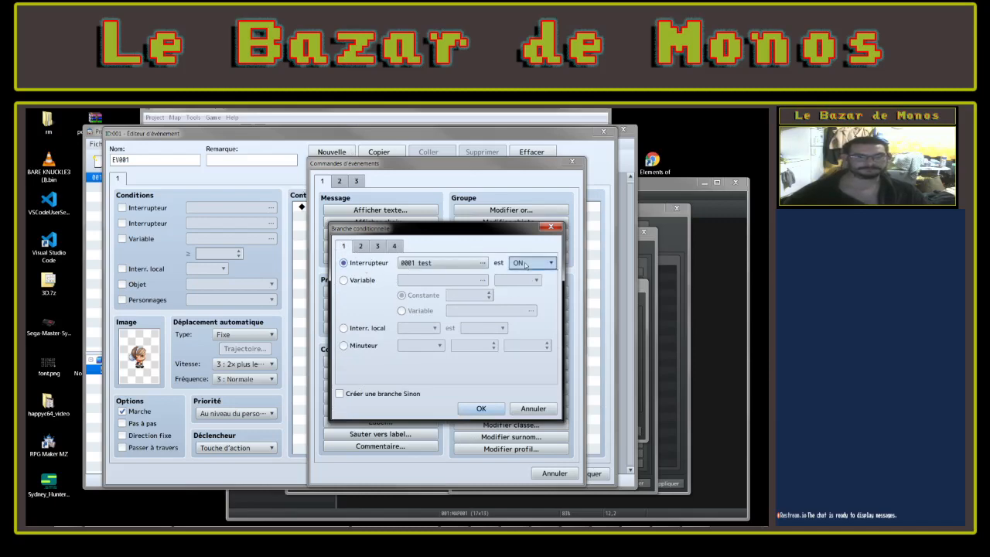
pyautogui.click(526, 263)
pyautogui.click(518, 275)
pyautogui.click(367, 281)
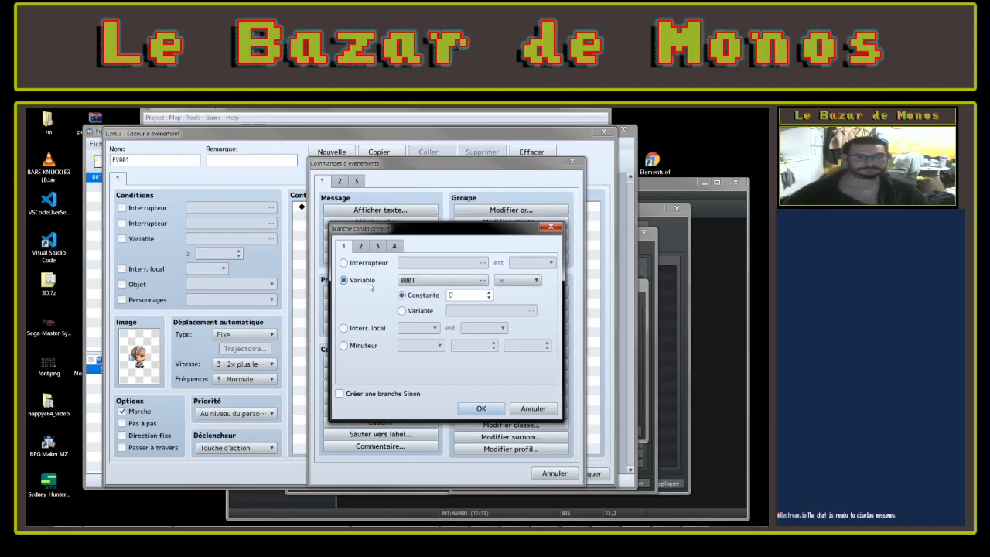
pyautogui.click(402, 311)
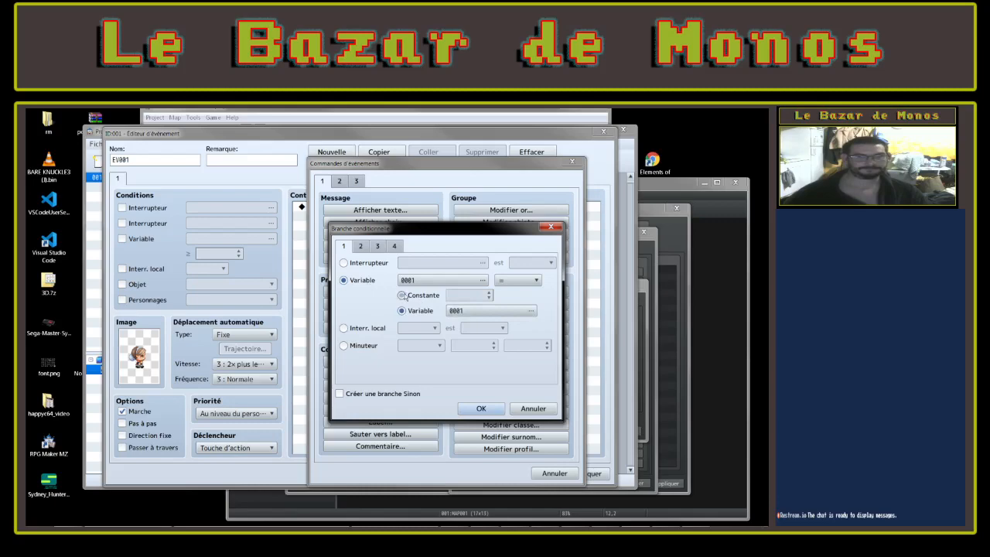
pyautogui.click(403, 295)
pyautogui.click(518, 281)
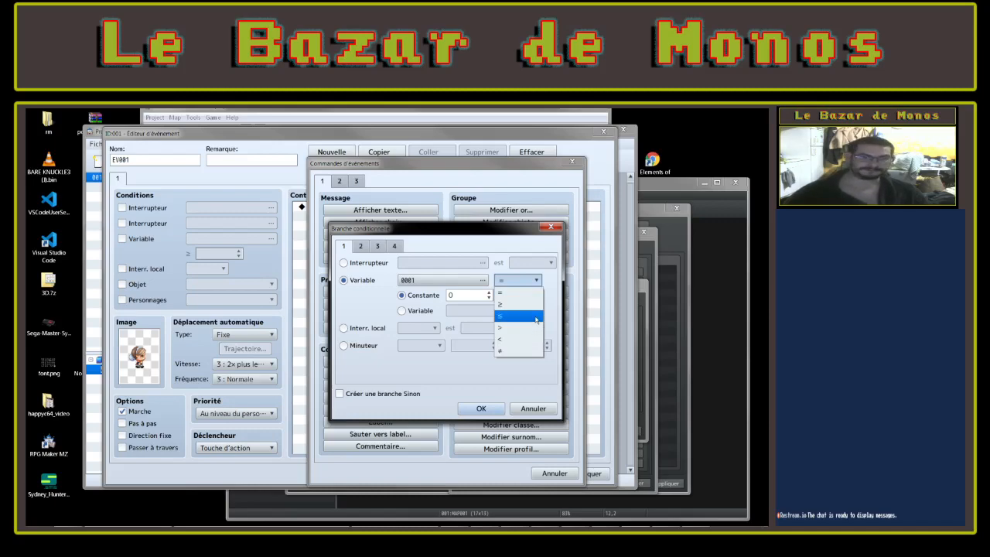
# Switch to RPG Maker MV and examine the comparison operators of the Condition command's La variable criterion
pyautogui.click(638, 310)
pyautogui.click(471, 302)
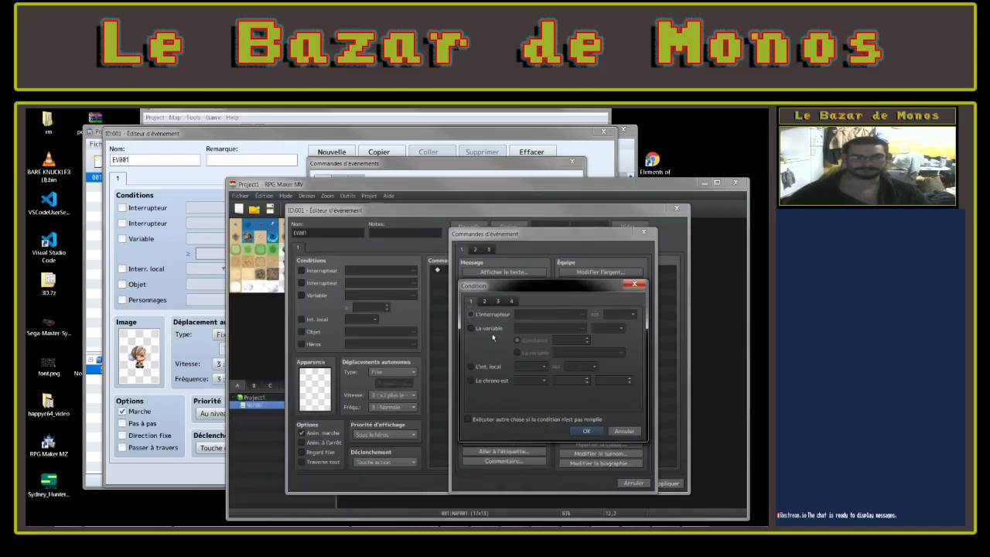
pyautogui.click(471, 328)
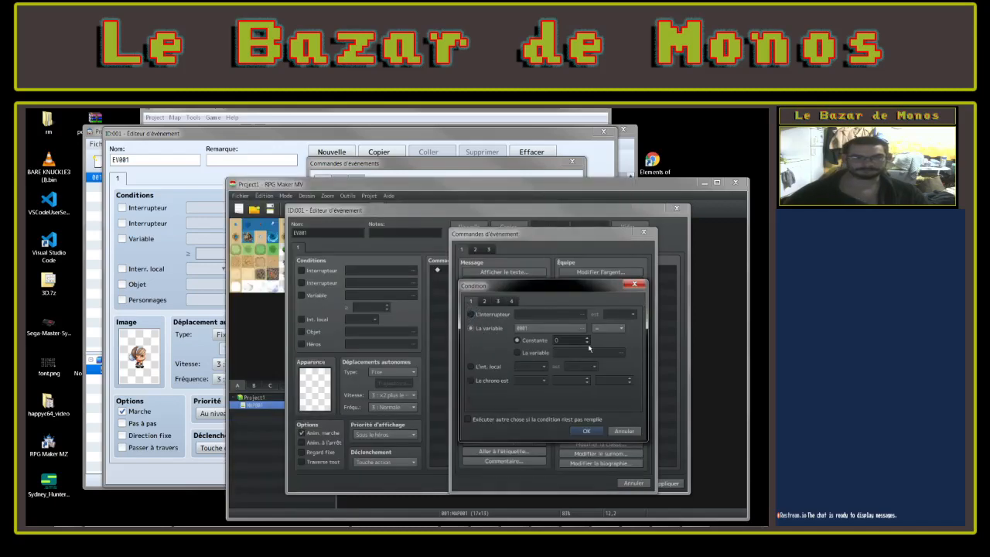
pyautogui.click(608, 328)
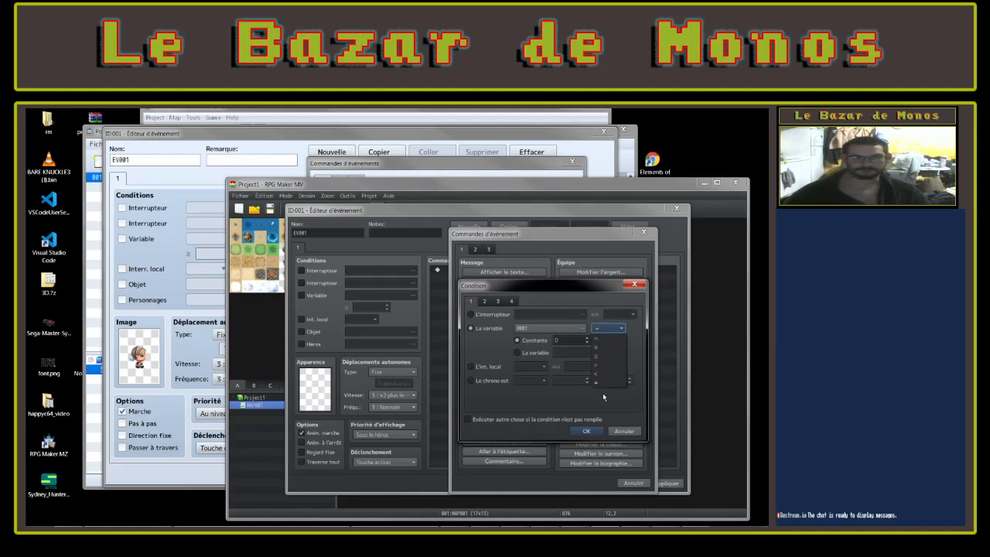
# Return to RPG Maker MZ, discard the conditional branch and insert an empty Boucle command in event EV001
pyautogui.click(368, 174)
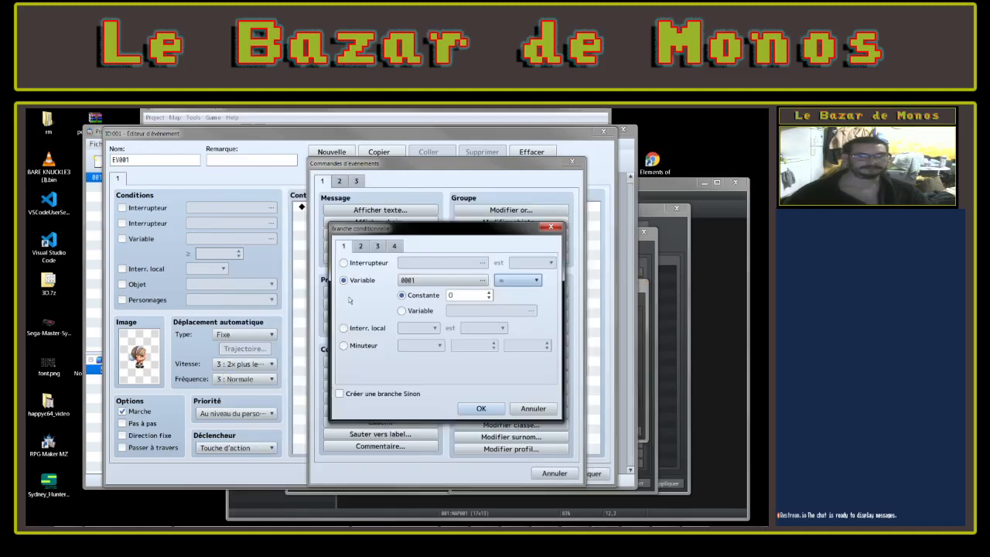
pyautogui.click(531, 408)
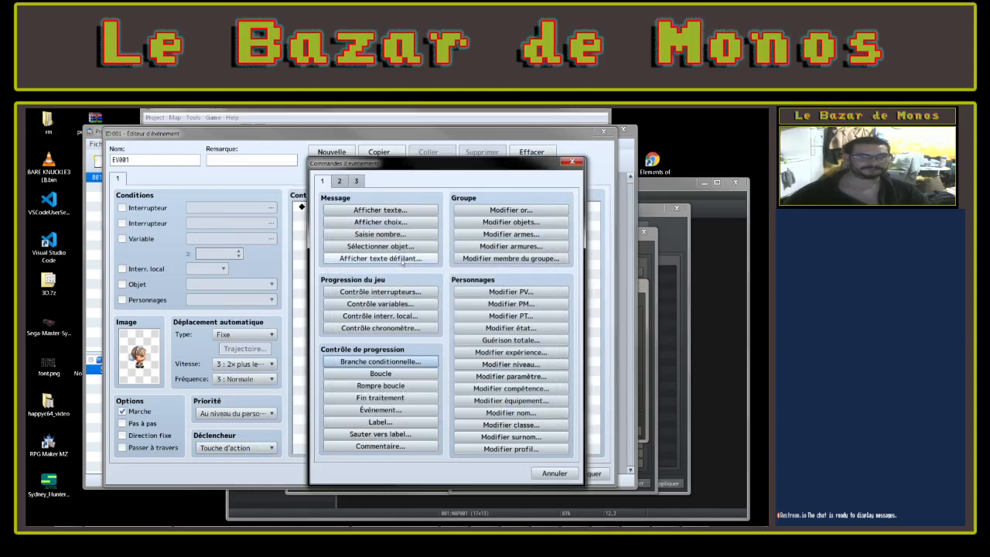
pyautogui.click(402, 373)
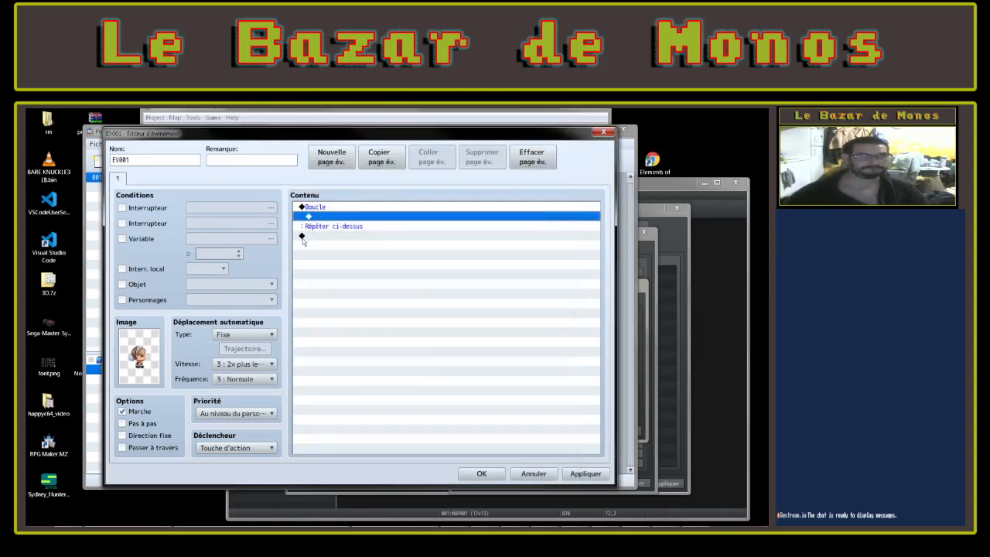
pyautogui.click(317, 209)
# Start an Évènement command below the loop, examine the common events it can call, and cancel it
pyautogui.click(315, 236)
pyautogui.rightClick(316, 237)
pyautogui.click(330, 245)
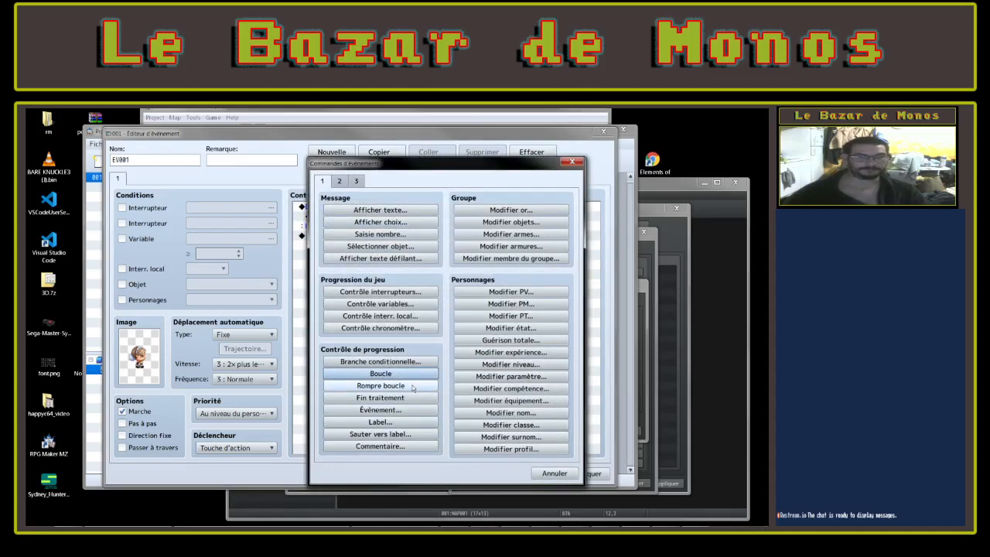
pyautogui.click(373, 410)
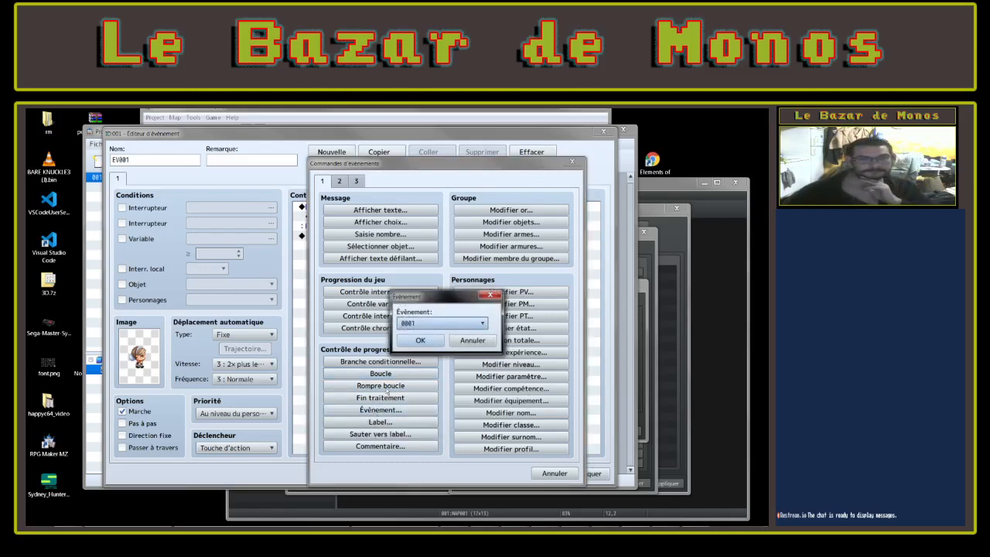
pyautogui.click(429, 323)
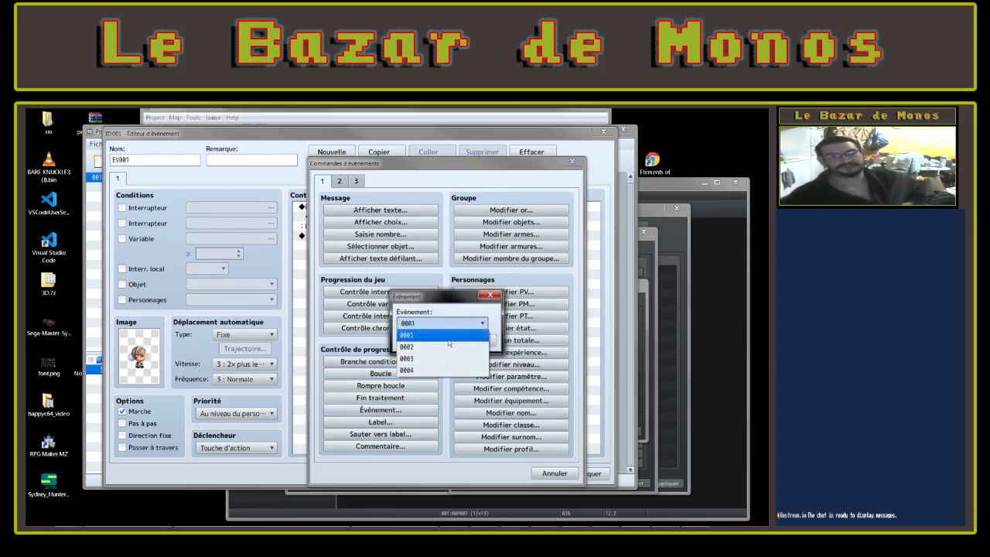
pyautogui.click(494, 295)
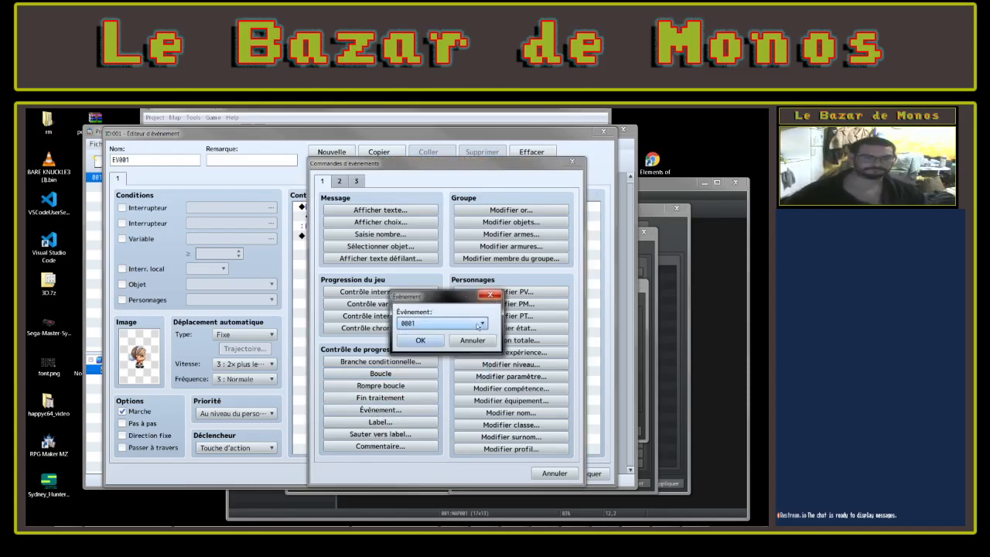
pyautogui.click(492, 296)
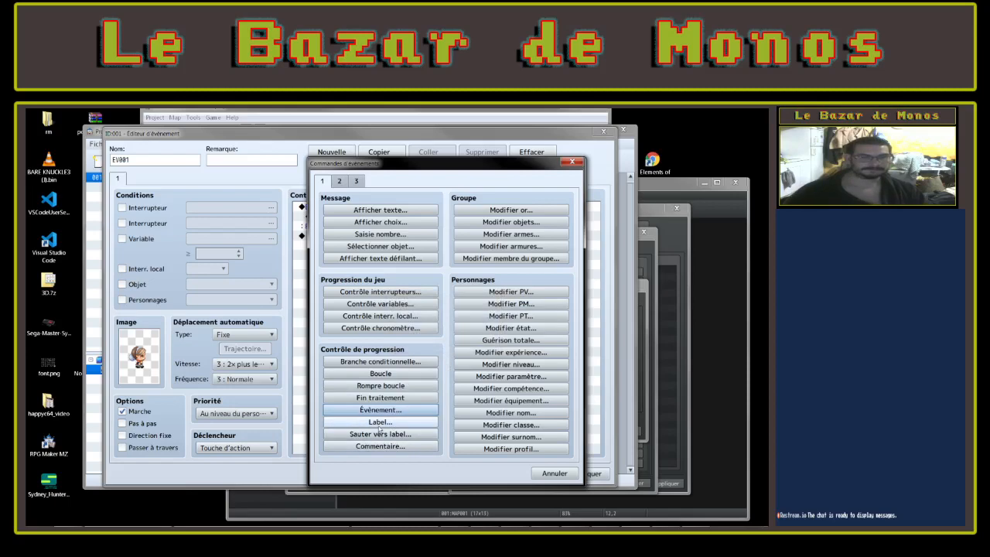
# Add an unnamed Label command and an unnamed Sauter vers label command below the loop
pyautogui.click(380, 422)
pyautogui.click(420, 341)
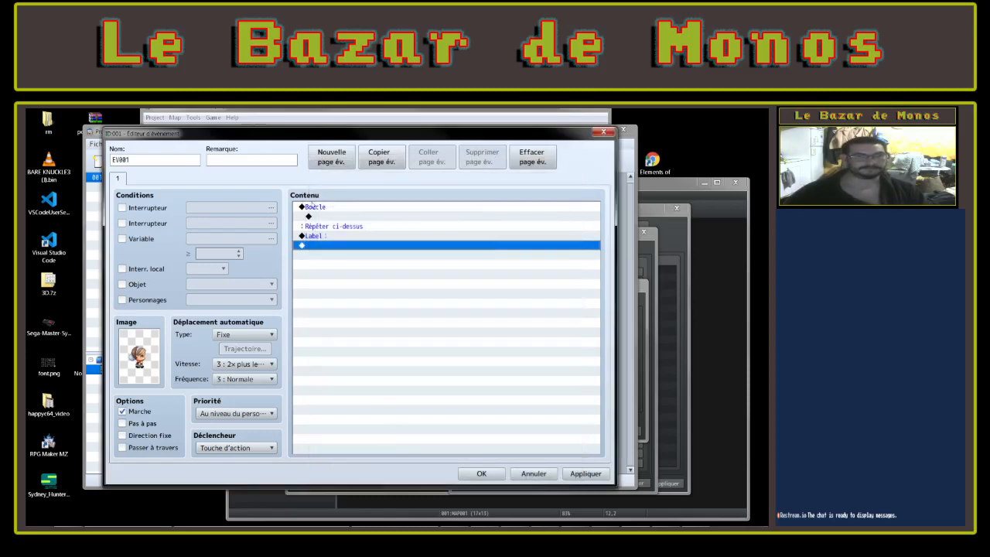
pyautogui.rightClick(319, 245)
pyautogui.click(331, 251)
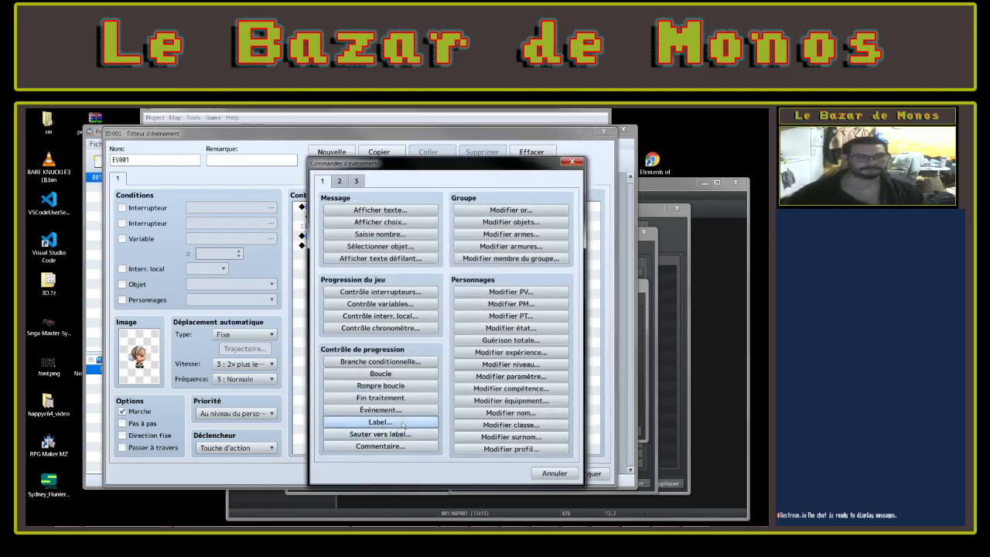
pyautogui.click(388, 434)
pyautogui.click(420, 341)
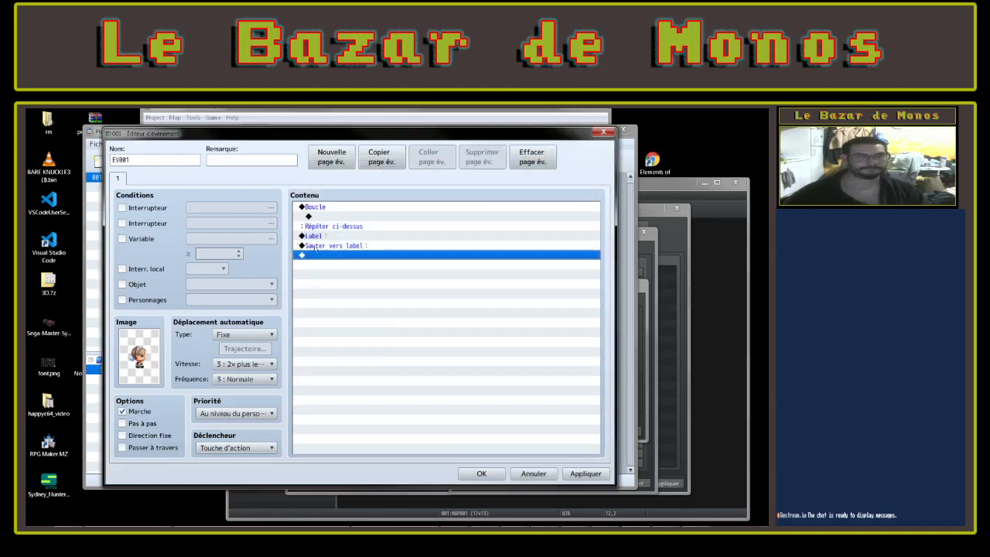
# Add a Commentaire command with the text "aedzerd" below the Sauter vers label command
pyautogui.rightClick(329, 256)
pyautogui.click(342, 263)
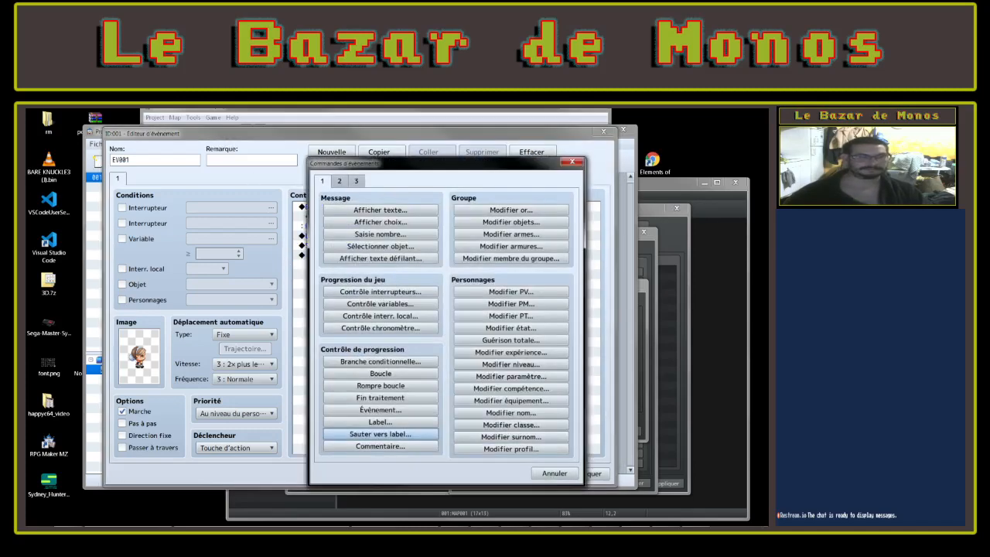
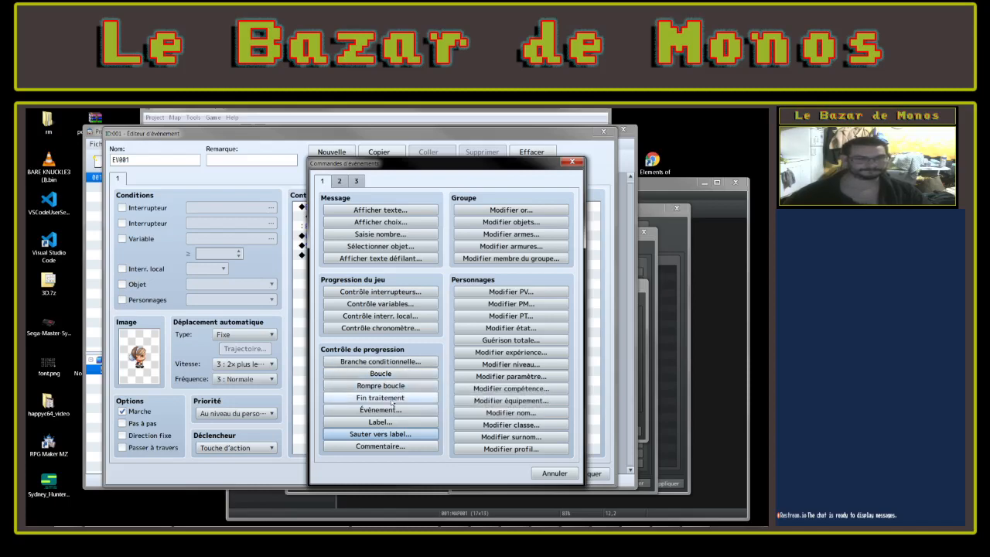
pyautogui.click(396, 447)
pyautogui.write('aedzerd')
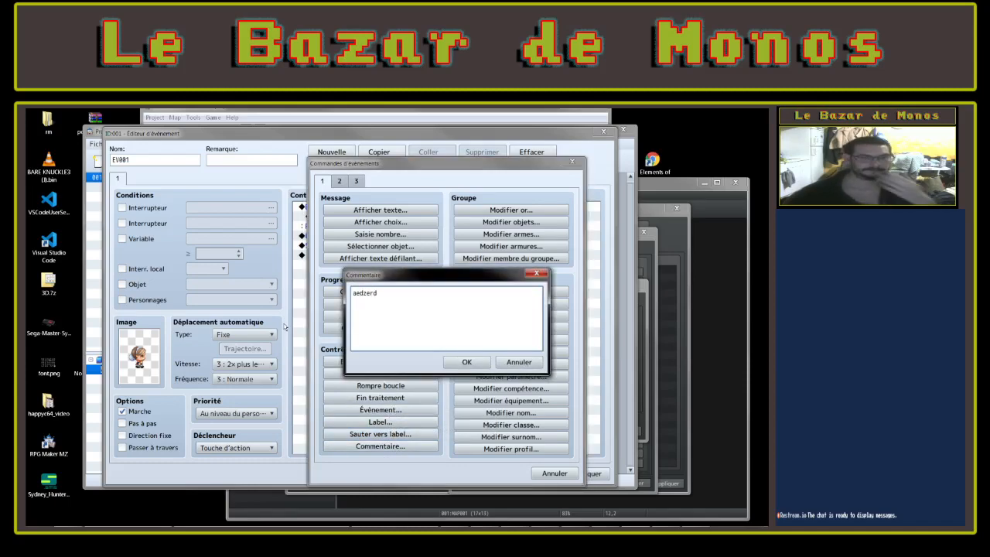
pyautogui.click(467, 362)
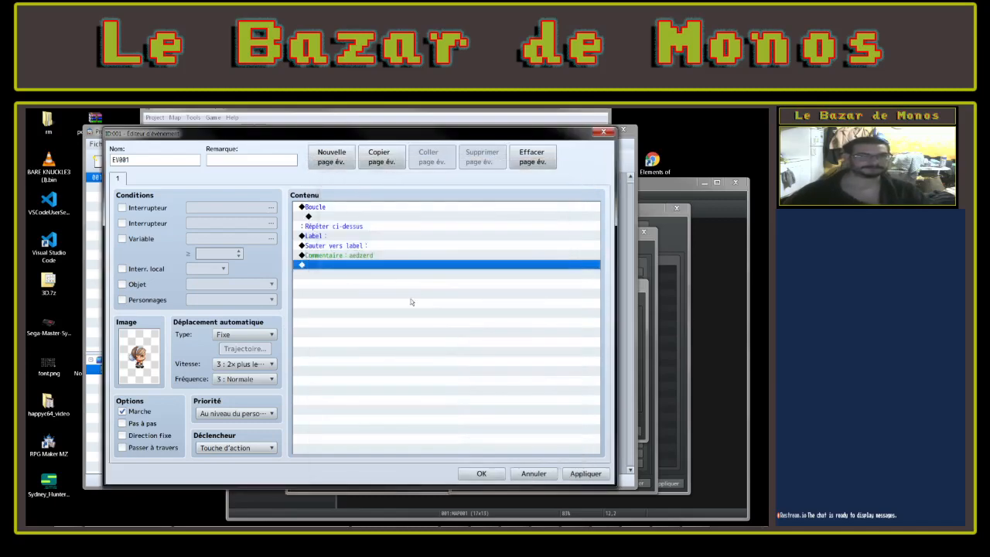
# Start a new event command below the comment and examine the Modifier or and Modifier objets settings, cancelling each
pyautogui.rightClick(311, 272)
pyautogui.click(333, 277)
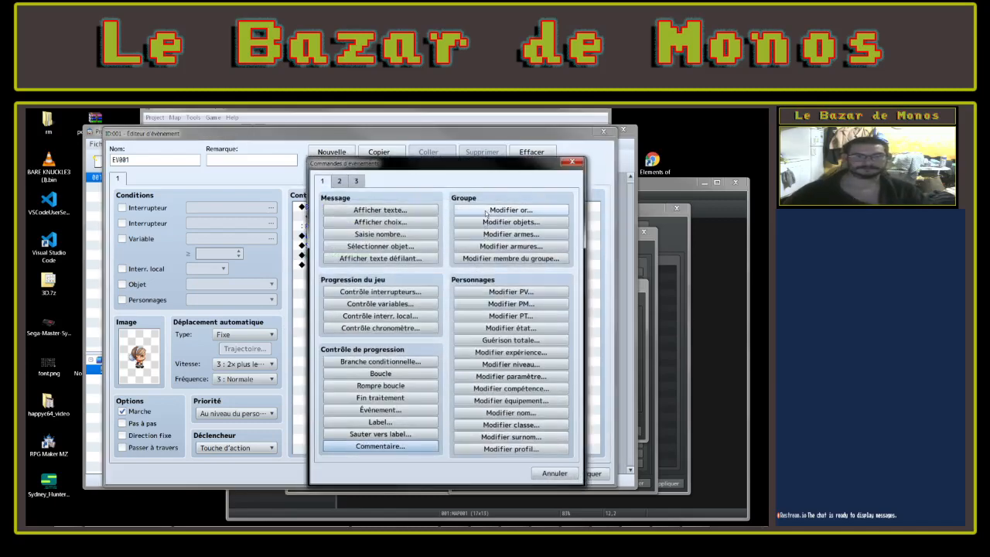
pyautogui.click(487, 210)
pyautogui.click(517, 269)
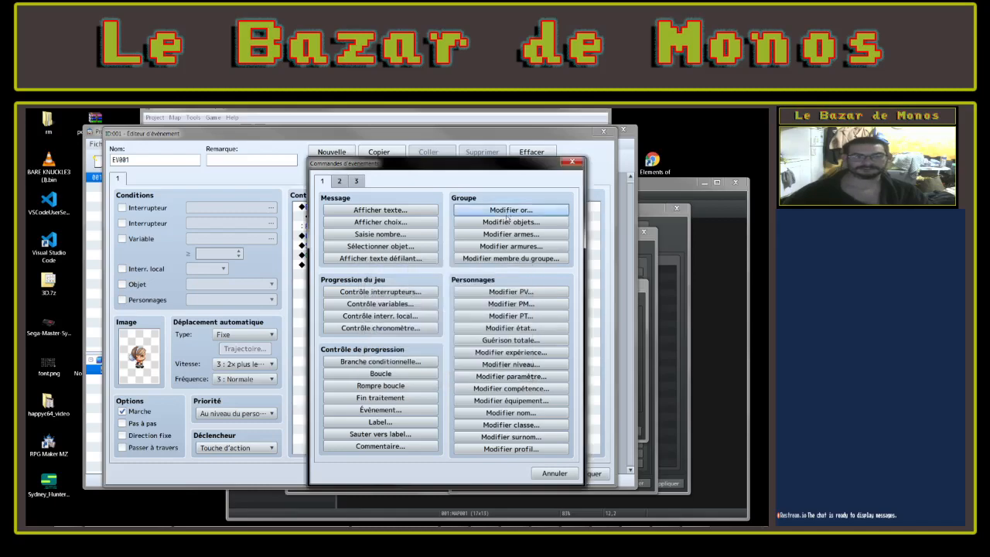
pyautogui.click(511, 222)
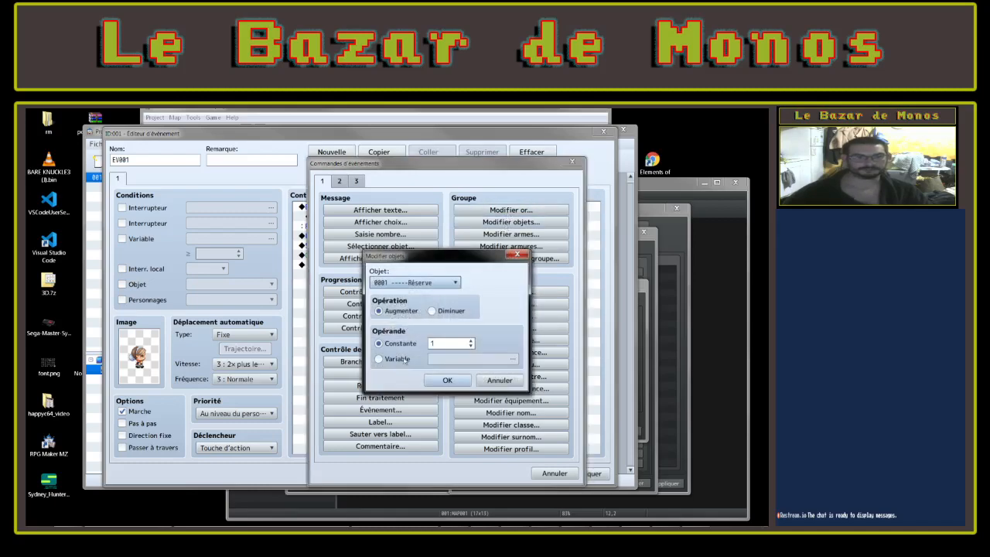
pyautogui.click(499, 380)
# Examine the Modifier armes settings and the variable operand of Modifier armures, cancelling both commands
pyautogui.click(511, 233)
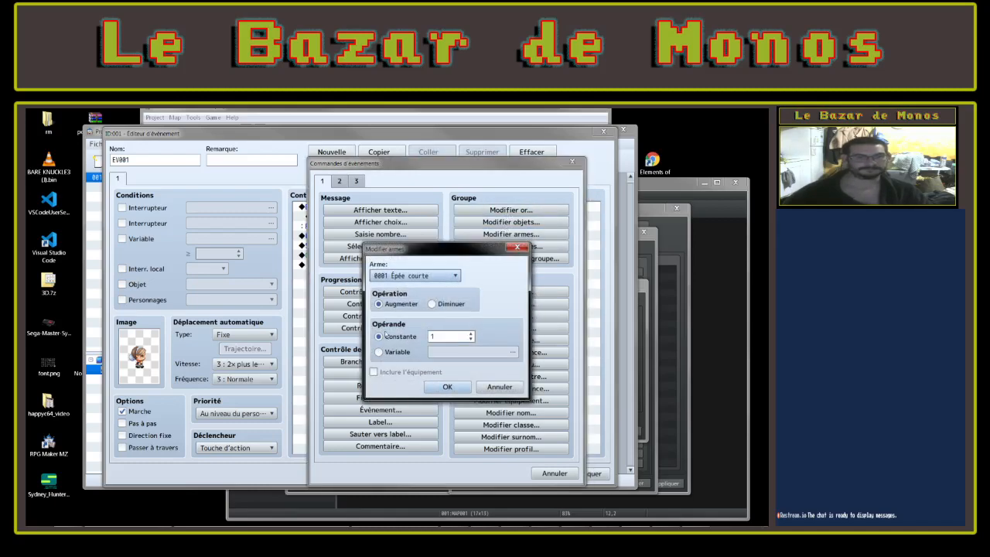
pyautogui.click(497, 389)
pyautogui.click(523, 246)
pyautogui.click(396, 353)
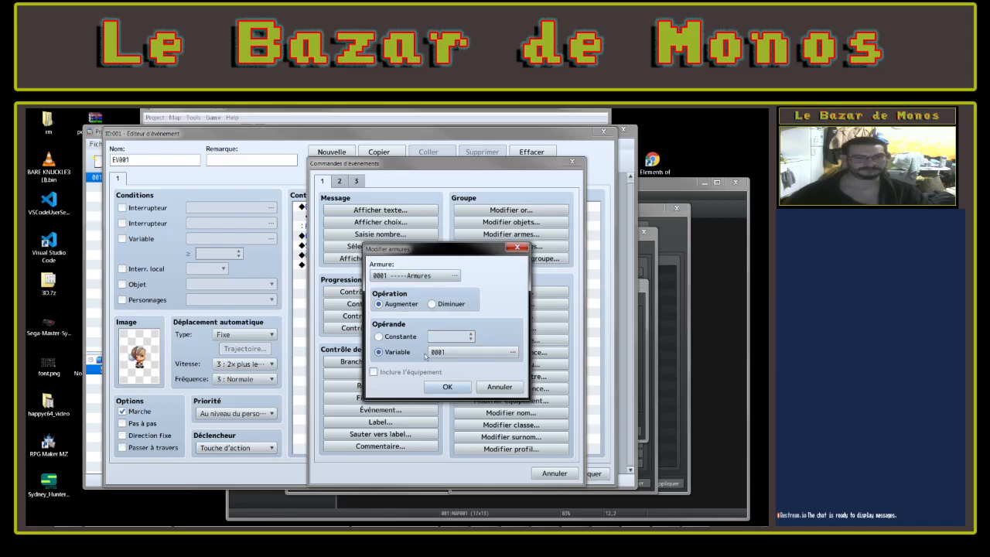
pyautogui.click(499, 387)
# Examine the characters and operations offered by Modifier membre du groupe, and cancel the command
pyautogui.click(547, 259)
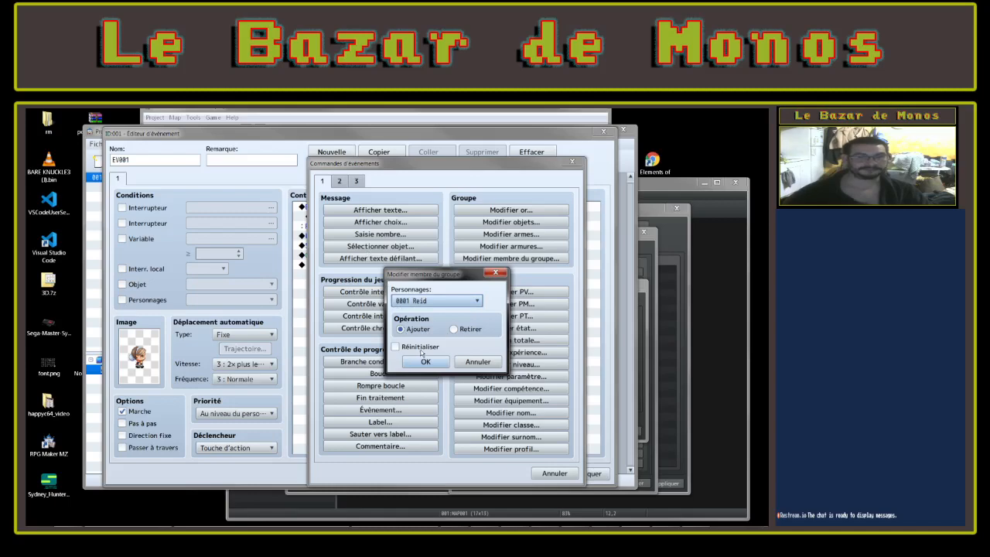
pyautogui.click(437, 300)
pyautogui.click(435, 311)
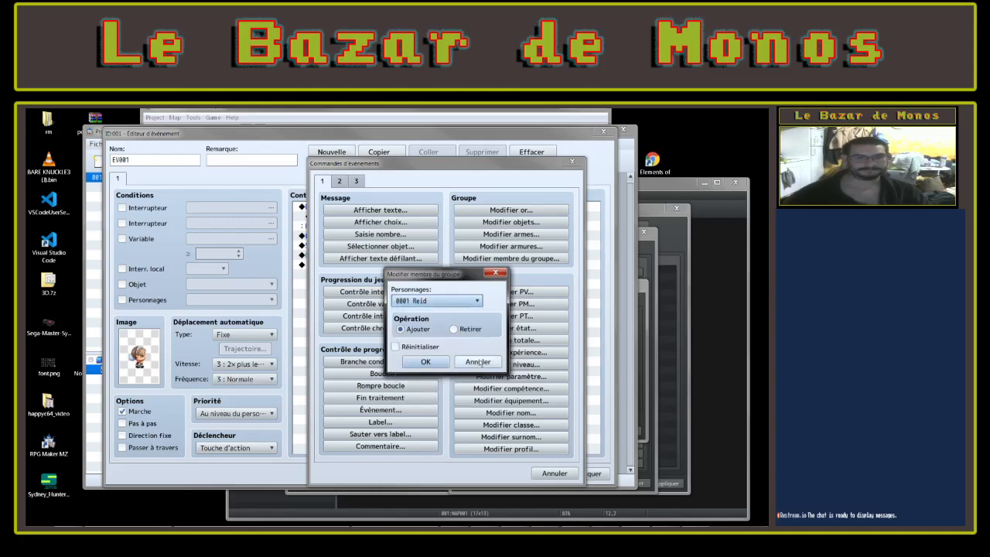
pyautogui.click(477, 361)
# Examine the Modifier PV, Modifier PM and Modifier PT settings, cancelling each command
pyautogui.click(541, 291)
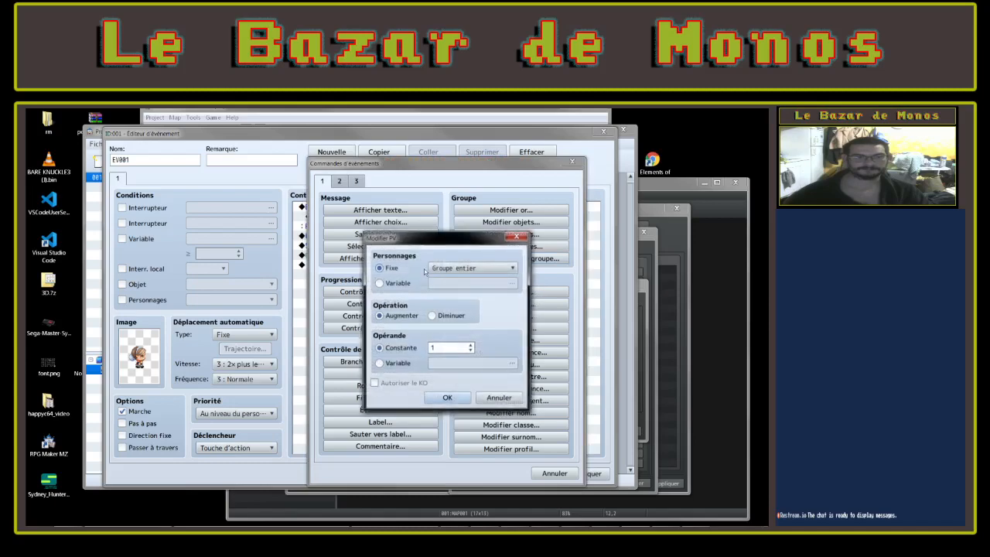
pyautogui.click(499, 399)
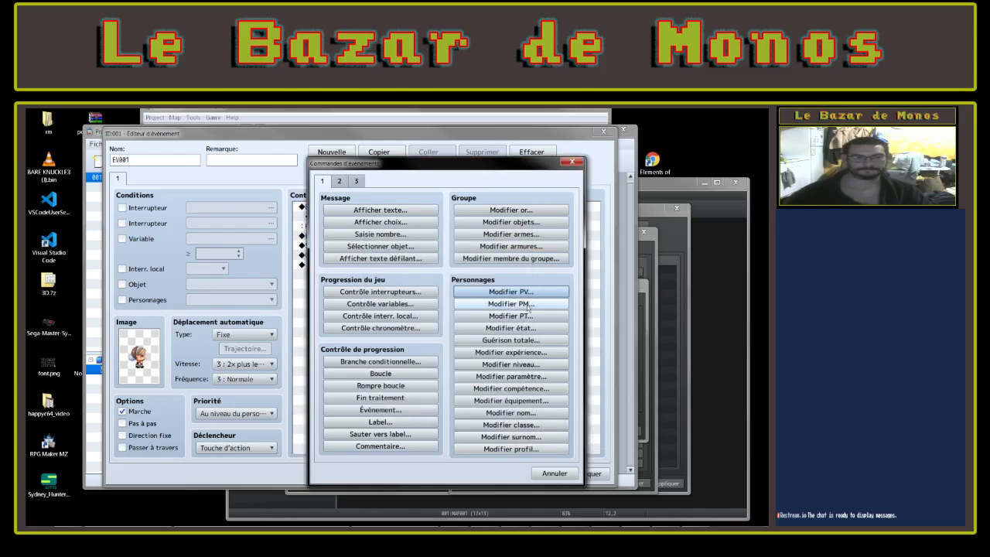
pyautogui.click(528, 306)
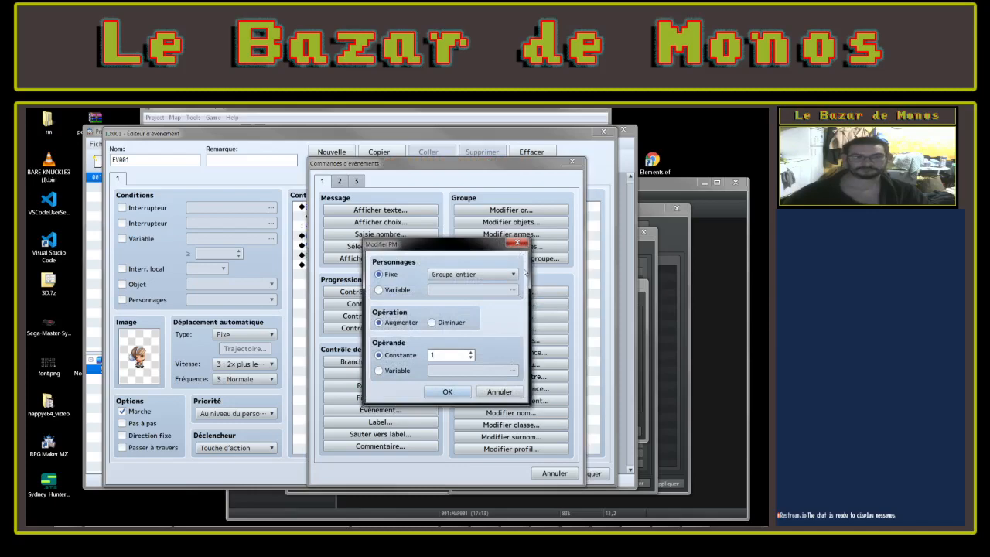
pyautogui.click(518, 246)
pyautogui.click(547, 316)
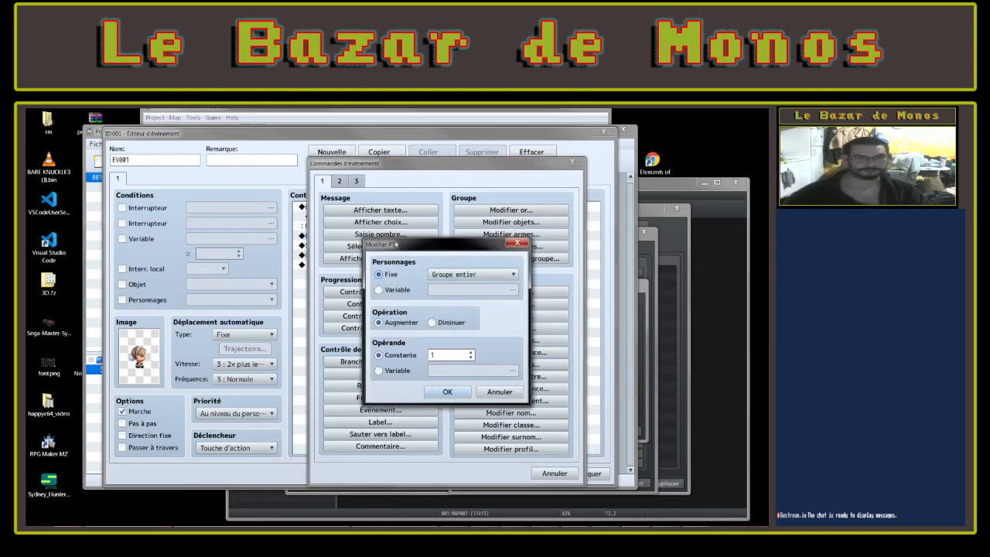
pyautogui.click(499, 392)
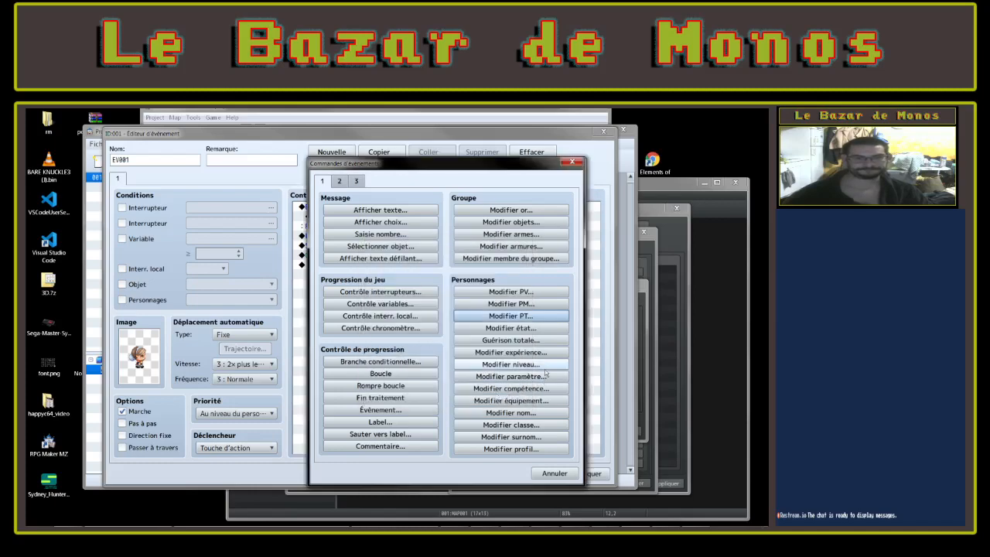
# Examine the target characters and states offered by Modifier état, and cancel the command
pyautogui.click(530, 328)
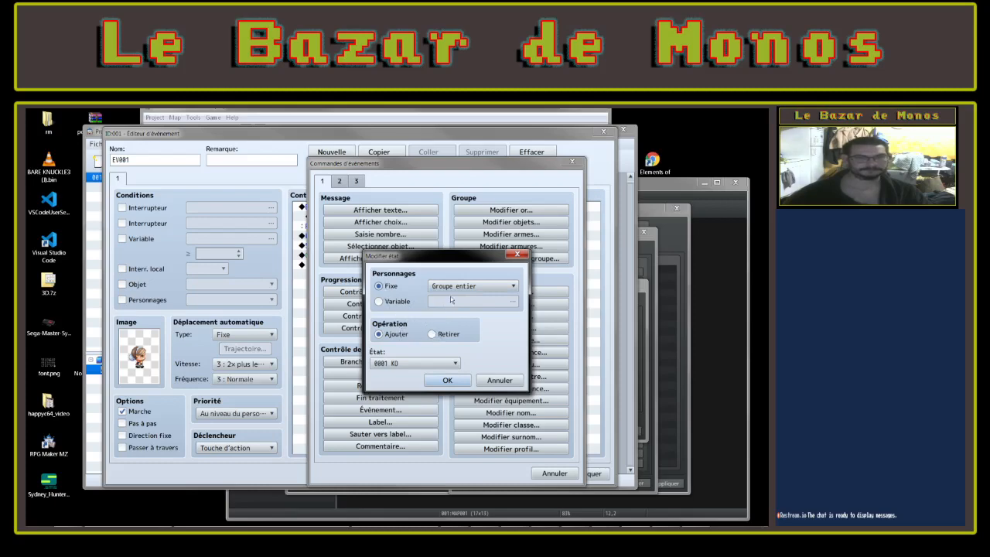
pyautogui.click(451, 286)
pyautogui.click(451, 298)
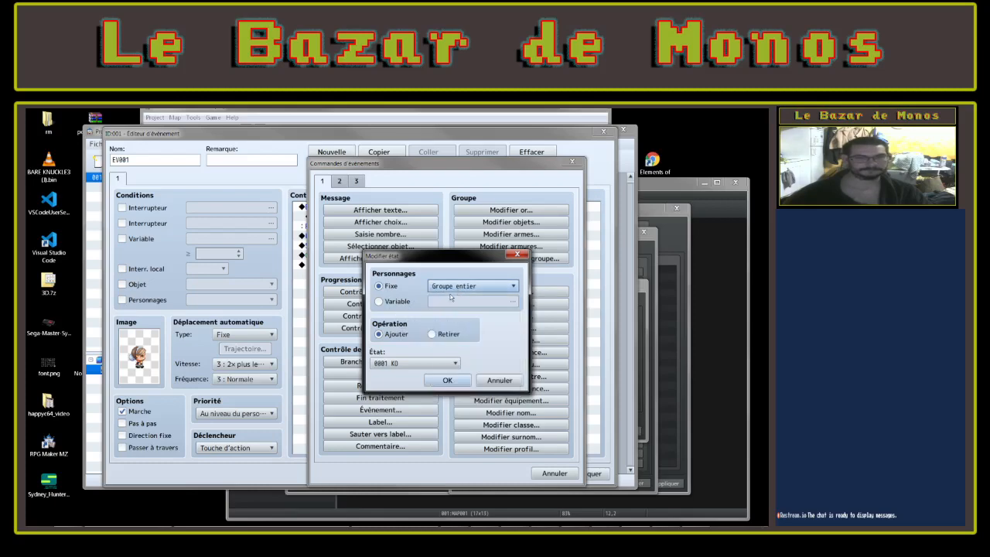
pyautogui.click(403, 366)
pyautogui.click(500, 381)
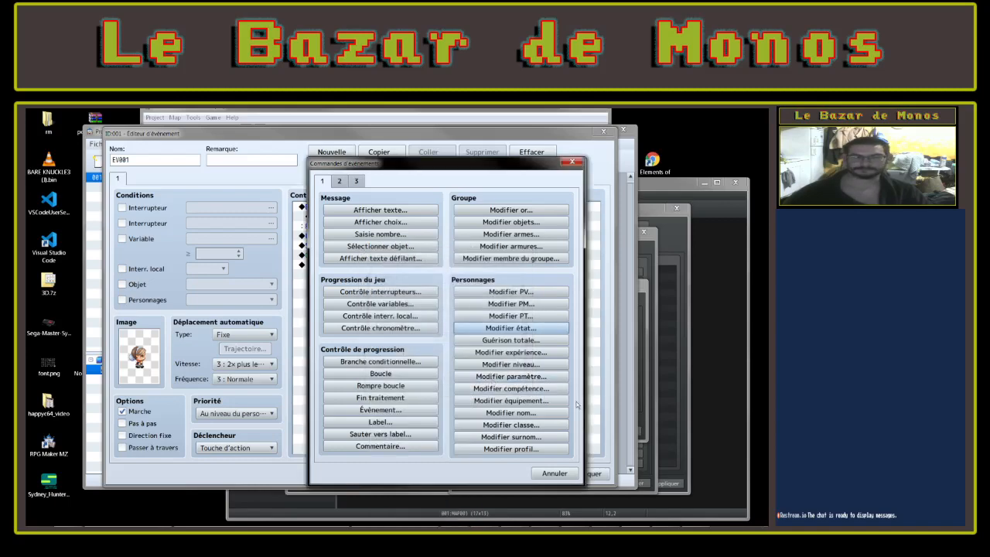
# Examine the Modifier compétence, Modifier nom and Modifier classe settings, including Enregistrer le niveau, cancelling each command
pyautogui.click(556, 388)
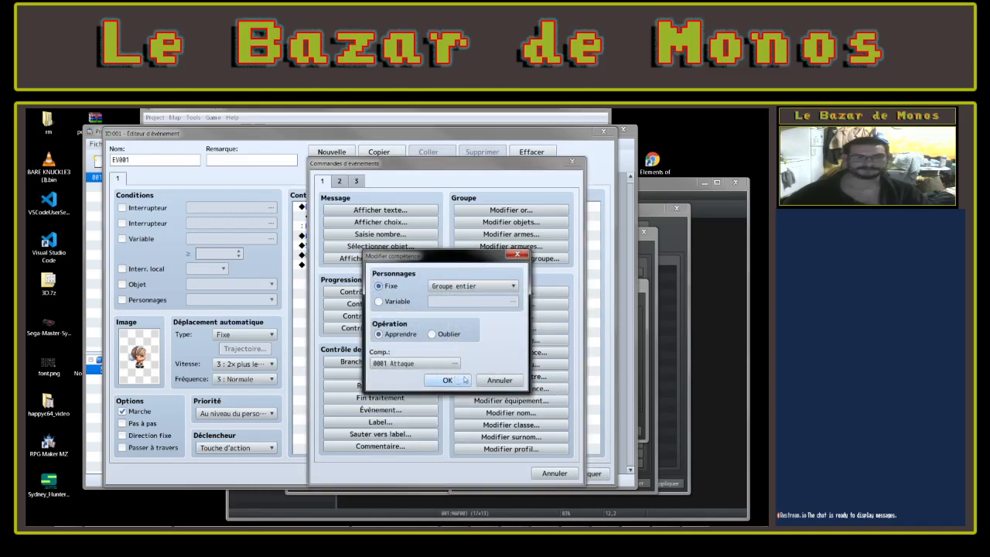
pyautogui.click(500, 380)
pyautogui.click(510, 412)
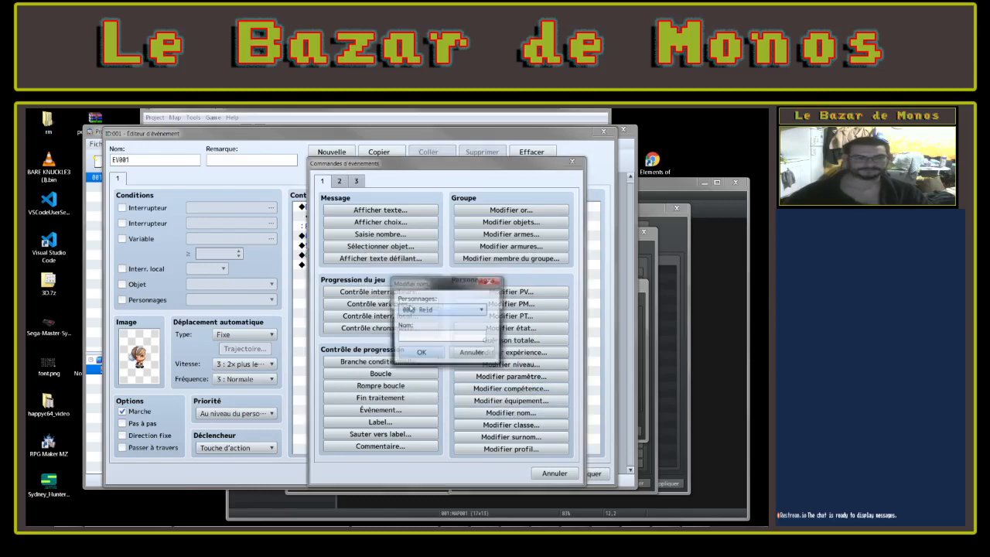
pyautogui.click(473, 354)
pyautogui.click(511, 425)
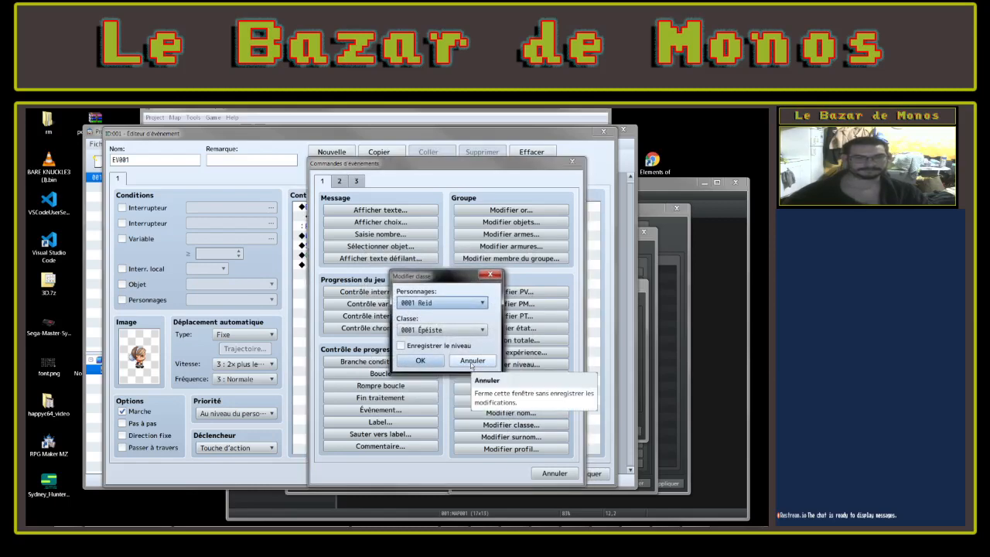
pyautogui.click(429, 346)
pyautogui.click(468, 360)
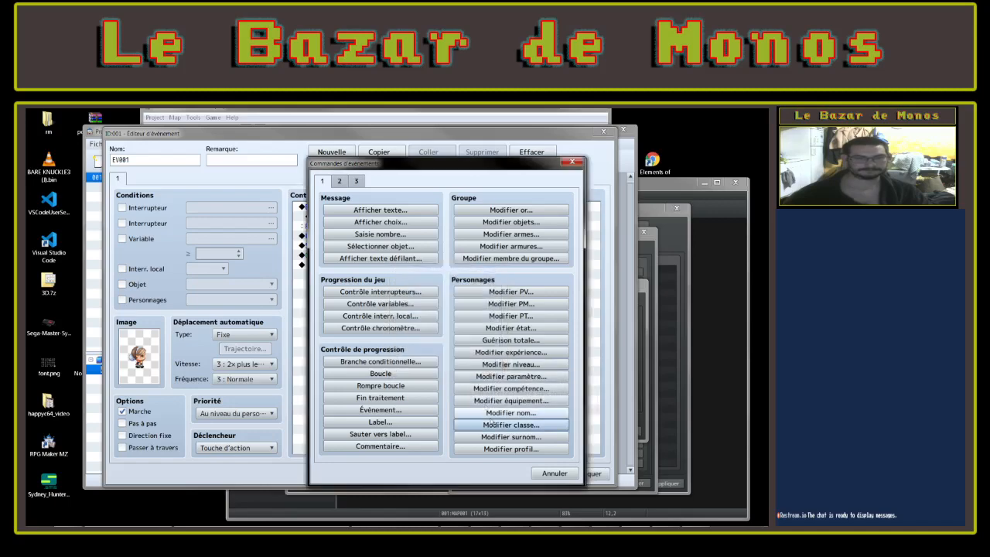
# Examine the Modifier surnom settings and the character choices of Modifier profil, cancelling both commands
pyautogui.click(495, 437)
pyautogui.click(468, 356)
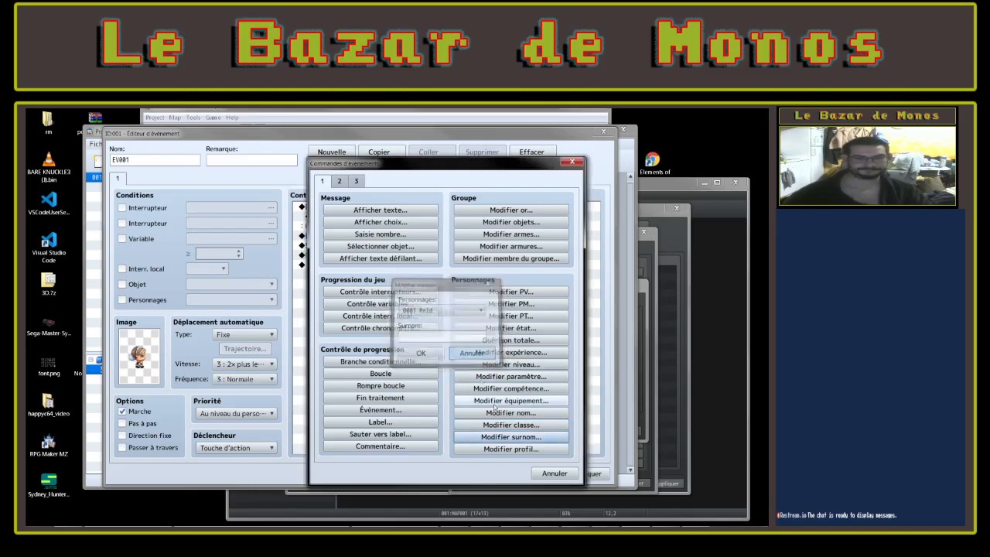
pyautogui.click(502, 450)
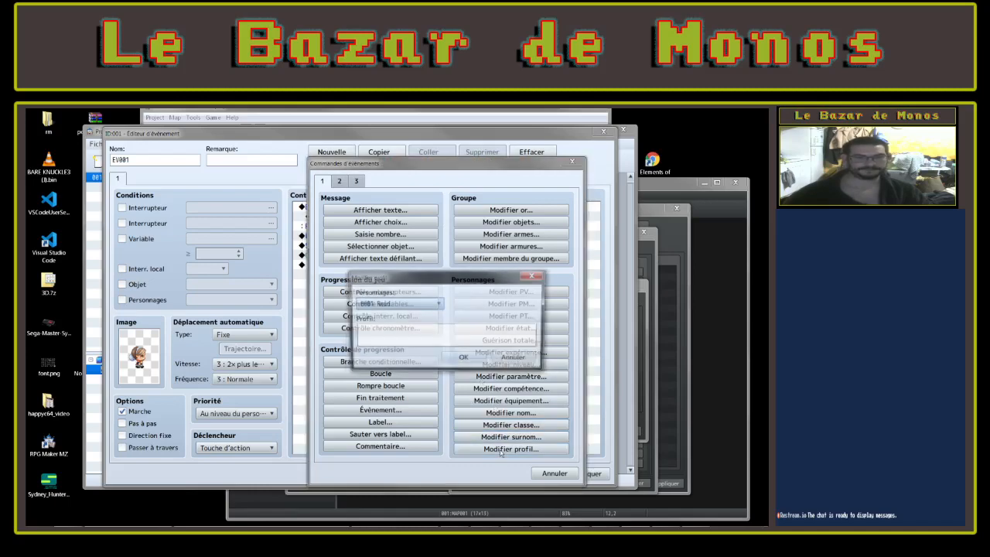
pyautogui.click(383, 304)
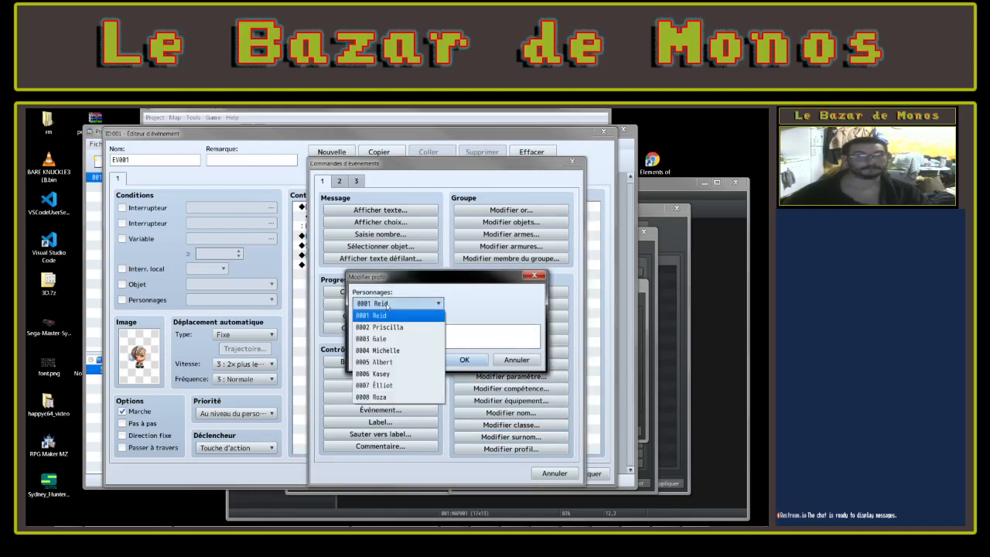
pyautogui.click(386, 305)
pyautogui.click(506, 360)
# Start a Déplacer joueur command and set its direct destination to position 12,4 on MAP001
pyautogui.click(339, 181)
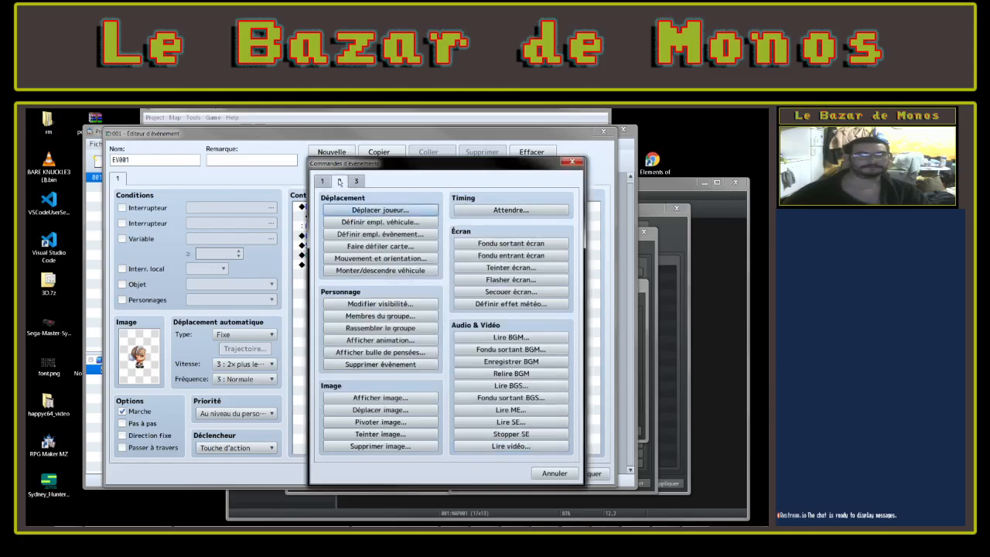
pyautogui.click(379, 210)
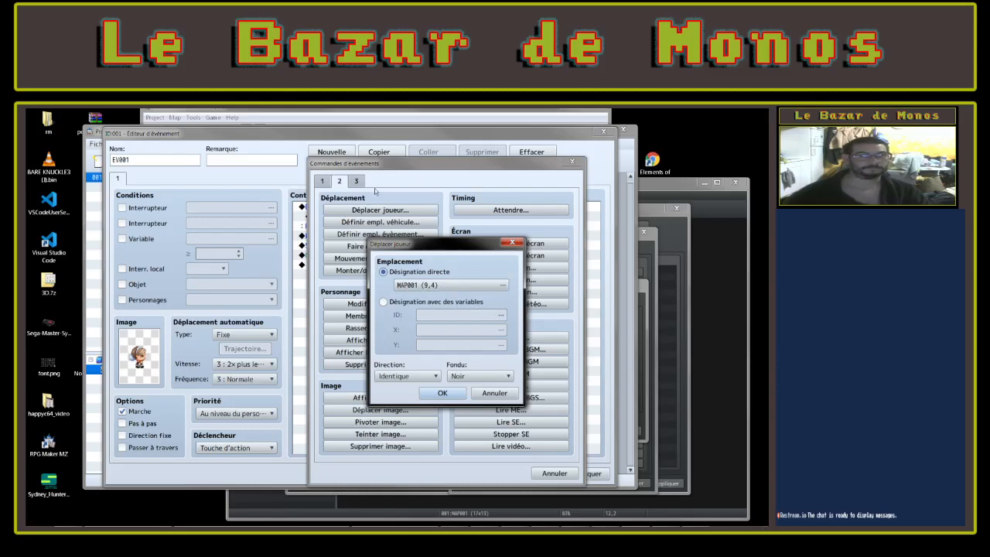
pyautogui.click(475, 288)
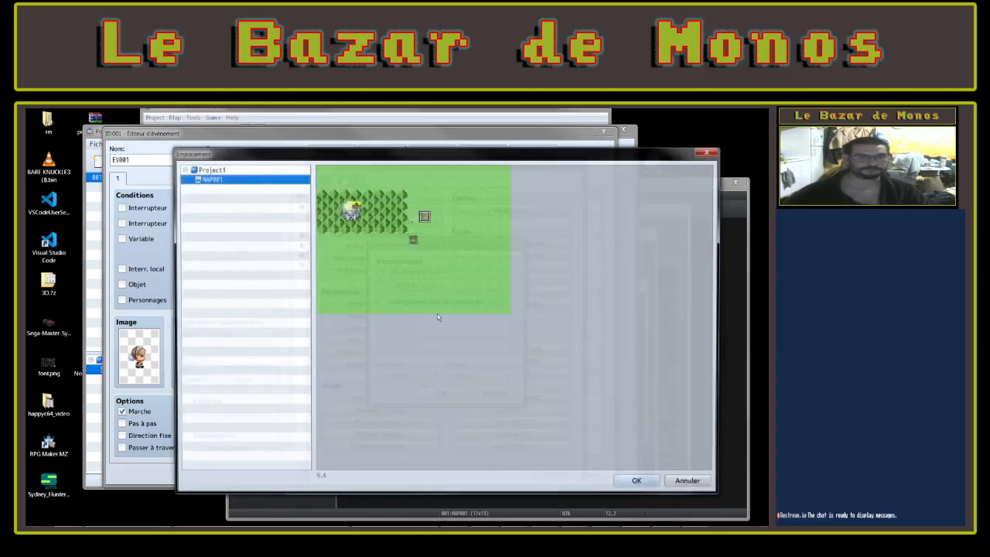
pyautogui.click(471, 274)
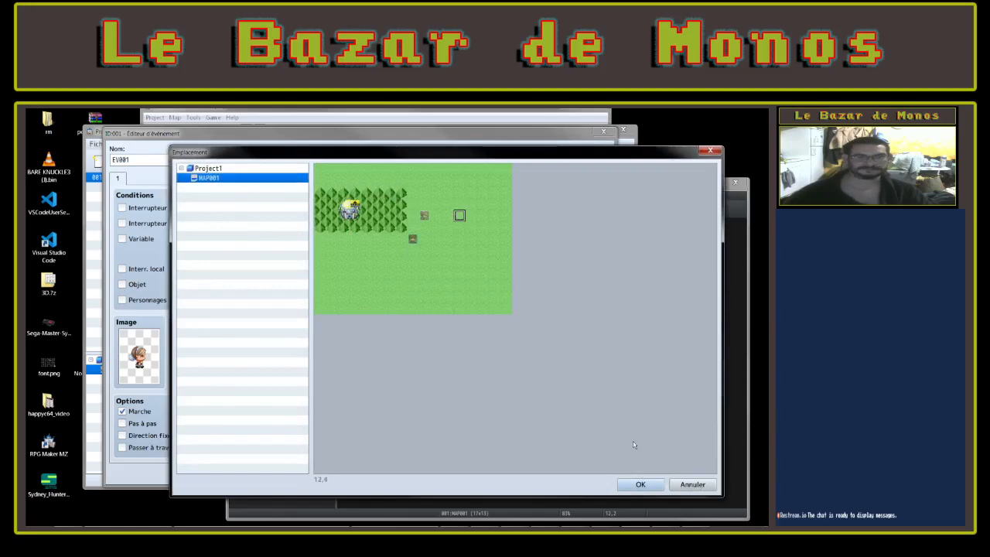
pyautogui.click(640, 484)
# Switch the player transfer to Désignation avec des variables, examine the Direction and Fondu options, and cancel the command
pyautogui.click(384, 301)
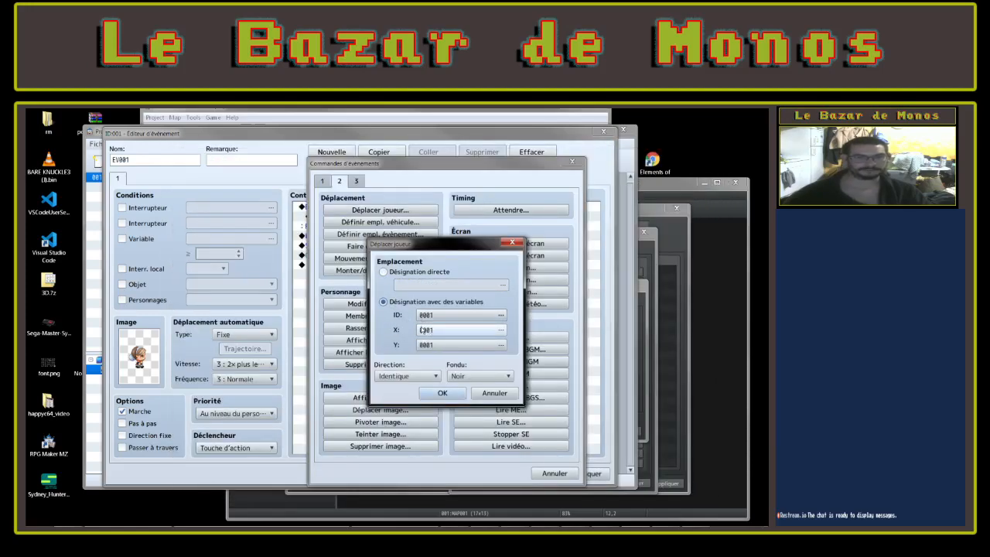
pyautogui.click(403, 377)
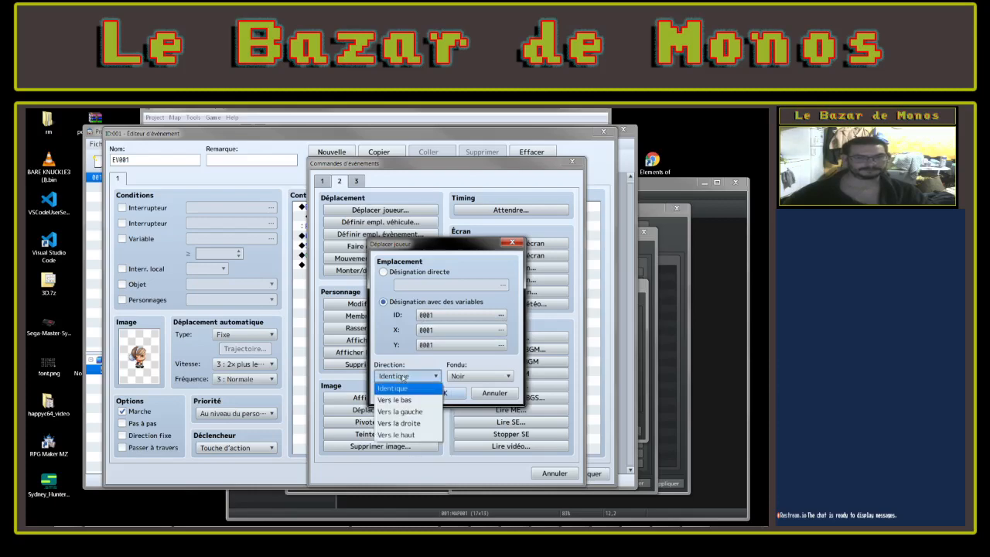
pyautogui.click(403, 377)
pyautogui.click(489, 376)
pyautogui.click(489, 377)
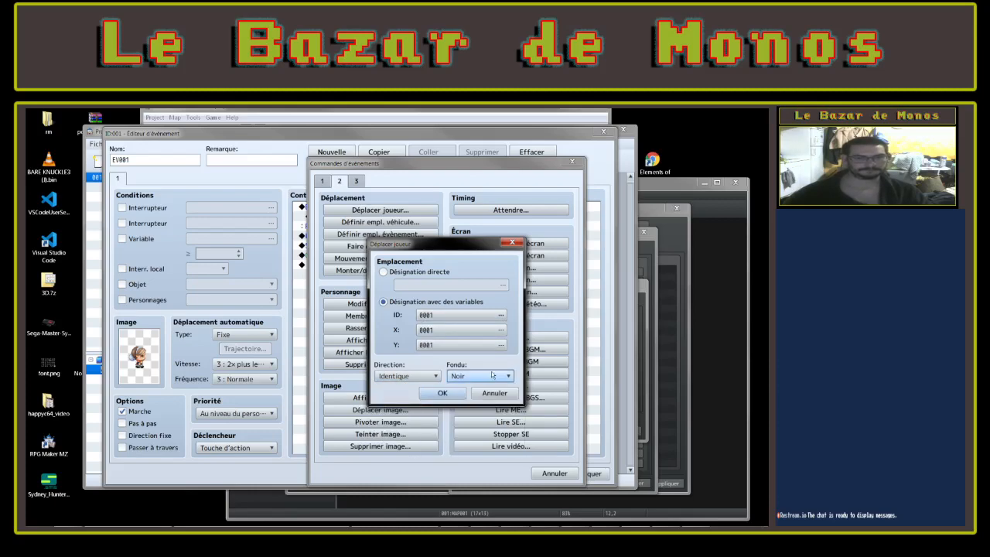
pyautogui.click(494, 393)
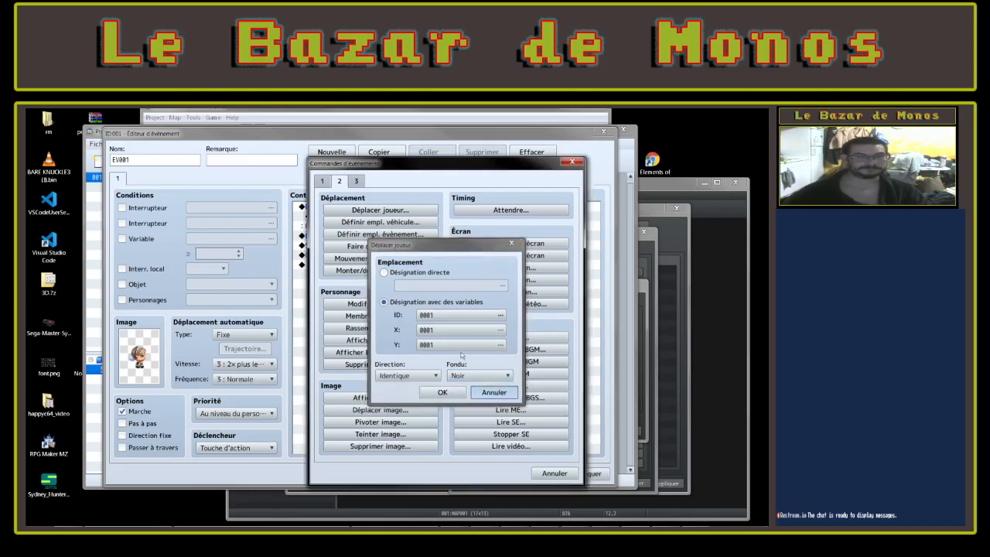
# Examine the Définir empl. véhicule settings, cancel that command, and examine the event choices of Définir empl. évènement
pyautogui.click(394, 223)
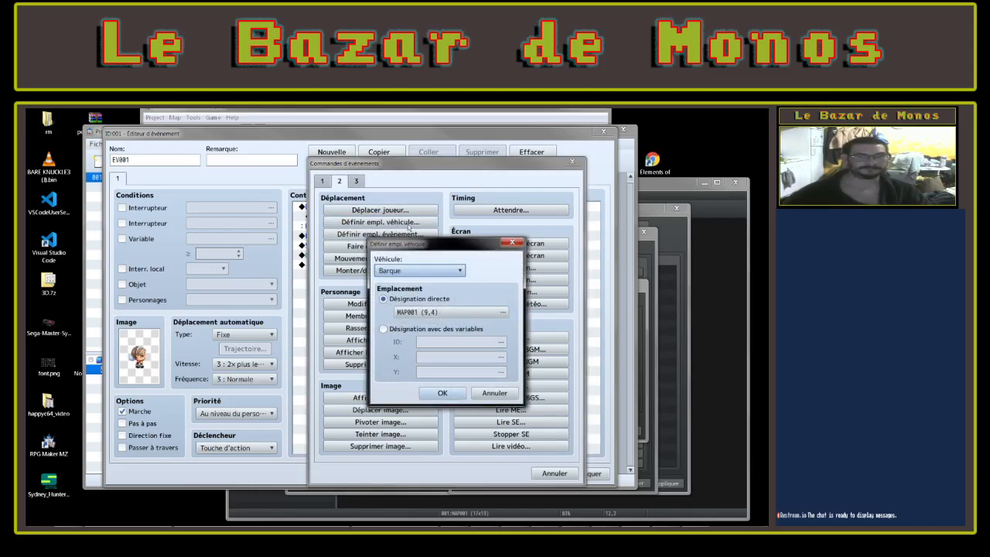
pyautogui.click(511, 243)
pyautogui.click(433, 234)
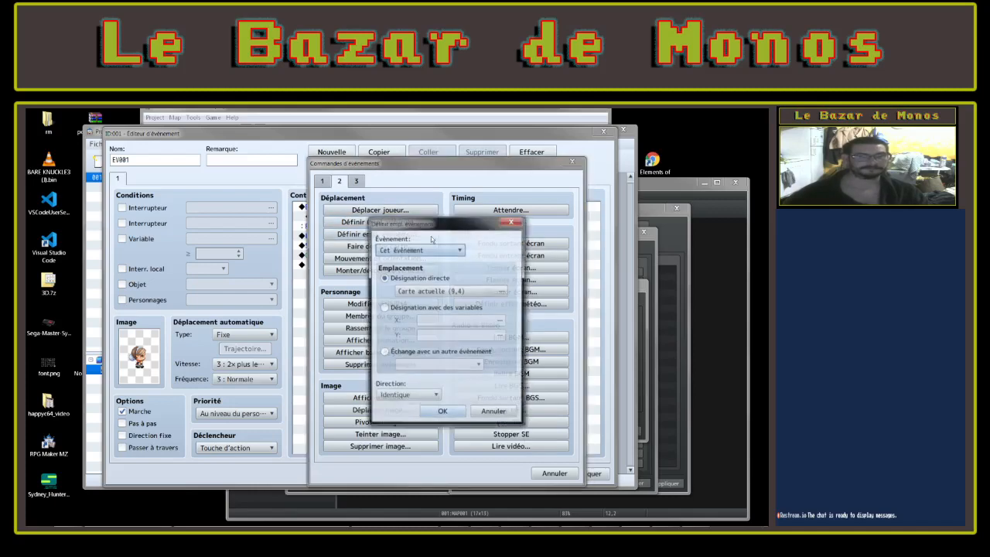
pyautogui.click(422, 250)
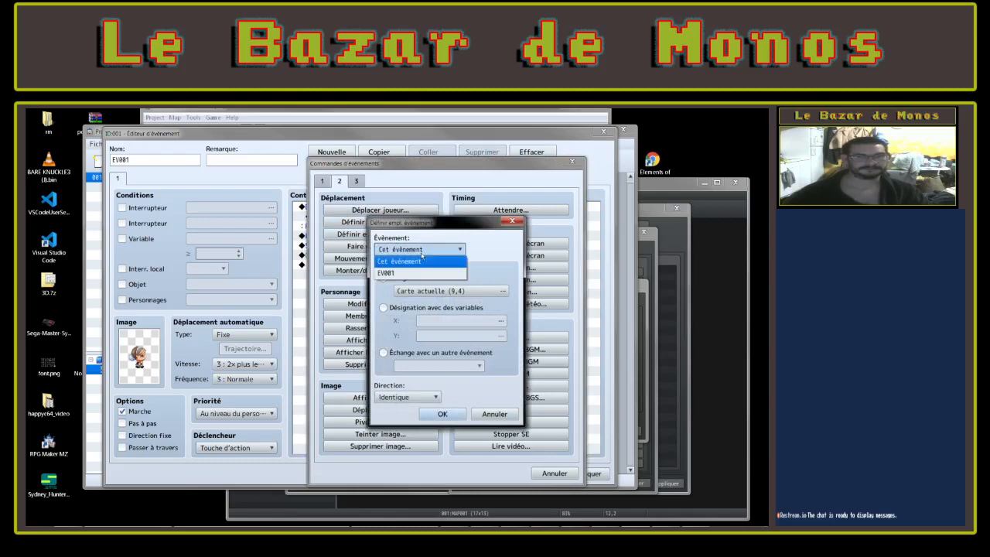
pyautogui.click(422, 255)
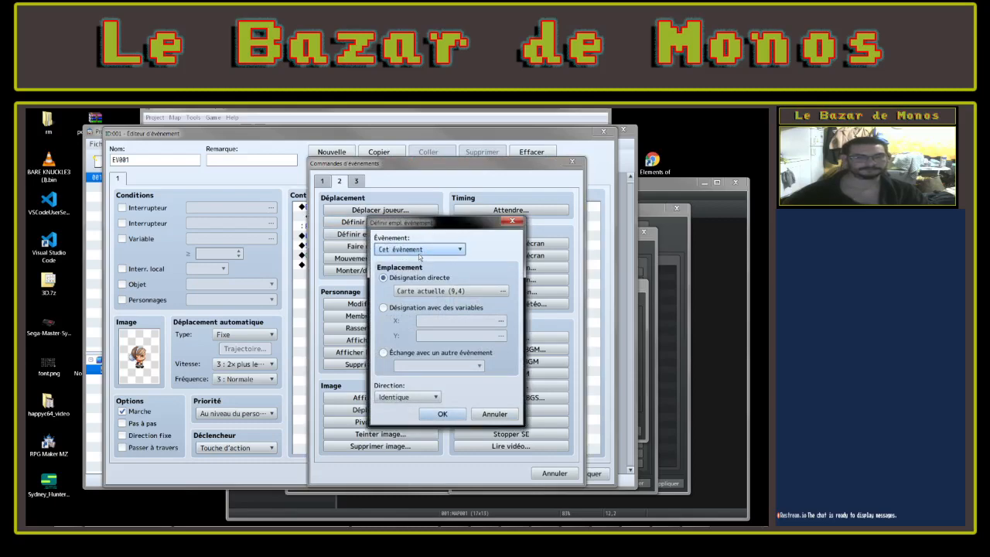
# Choose EV001 as the event to relocate and examine its direct location on the map, cancelling the position picker
pyautogui.click(427, 250)
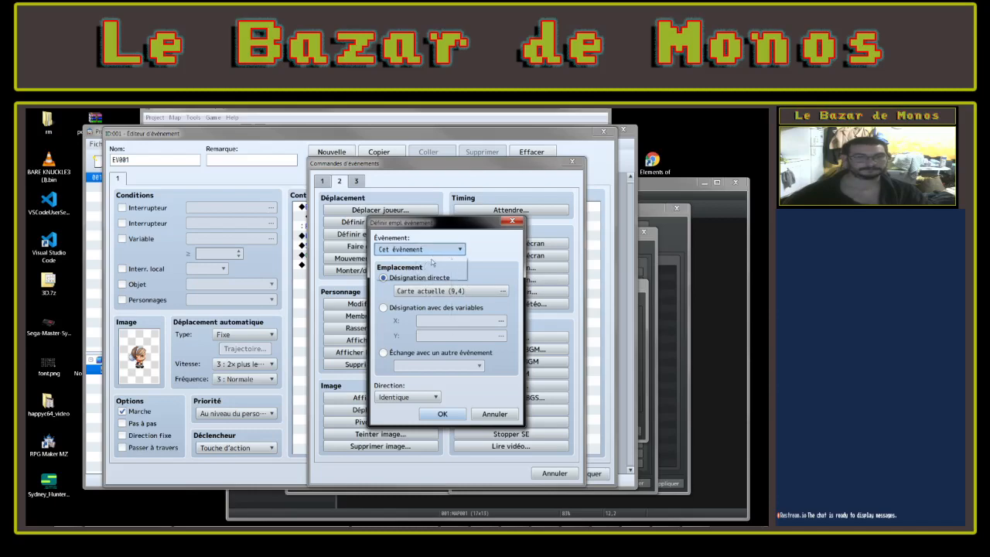
pyautogui.click(432, 259)
pyautogui.click(433, 250)
pyautogui.click(425, 276)
pyautogui.click(454, 292)
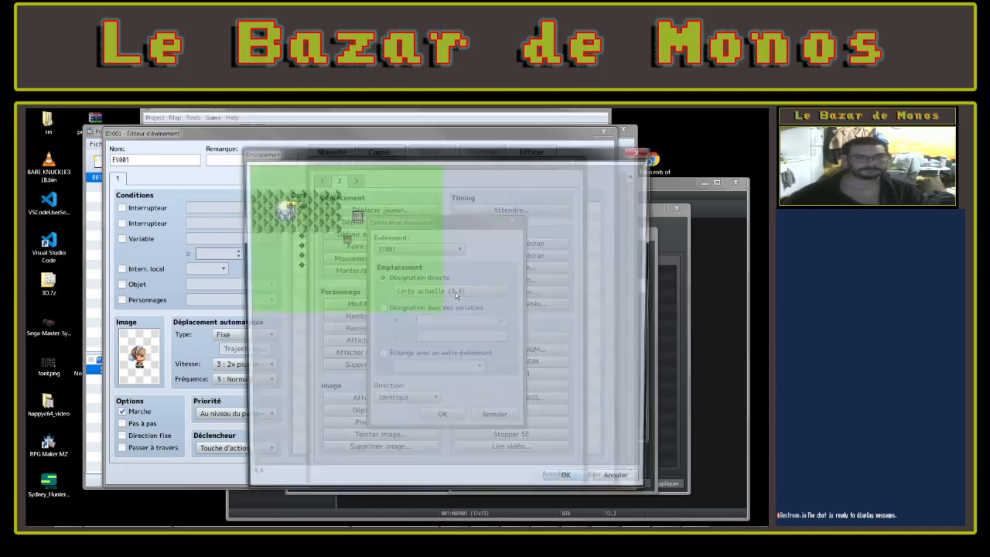
pyautogui.click(612, 484)
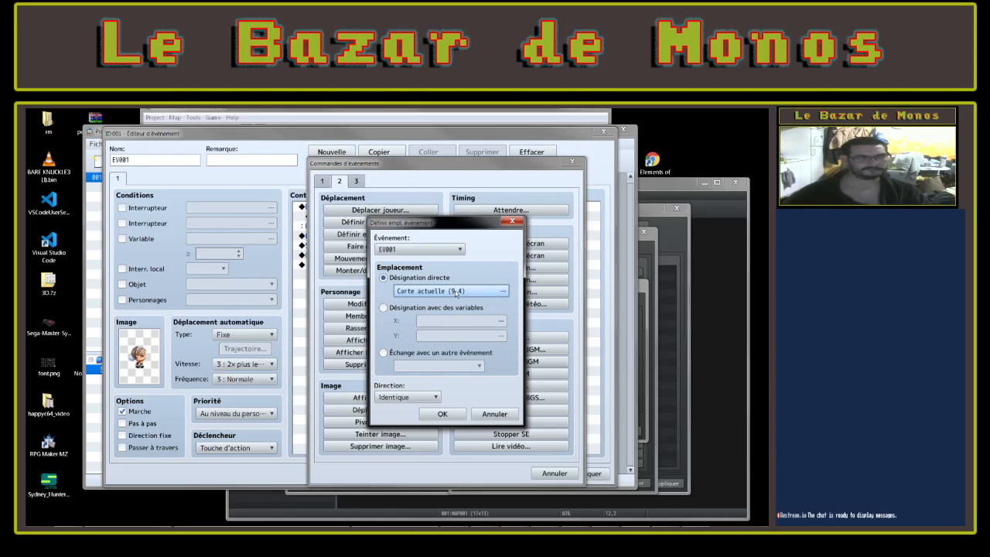
# Switch to RPG Maker MV, close the Condition dialog, and open the Placer un évènement command for comparison
pyautogui.click(656, 277)
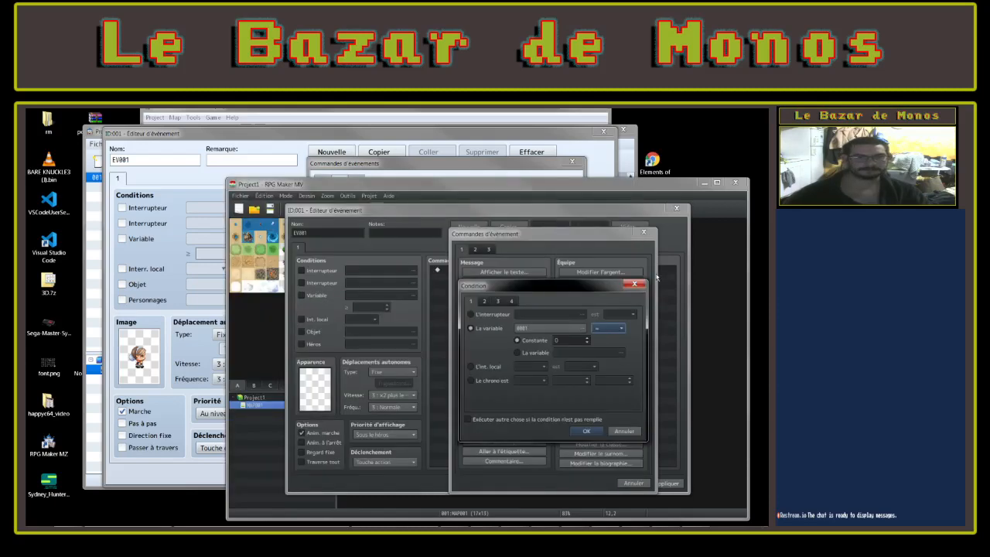
pyautogui.click(642, 284)
pyautogui.click(476, 249)
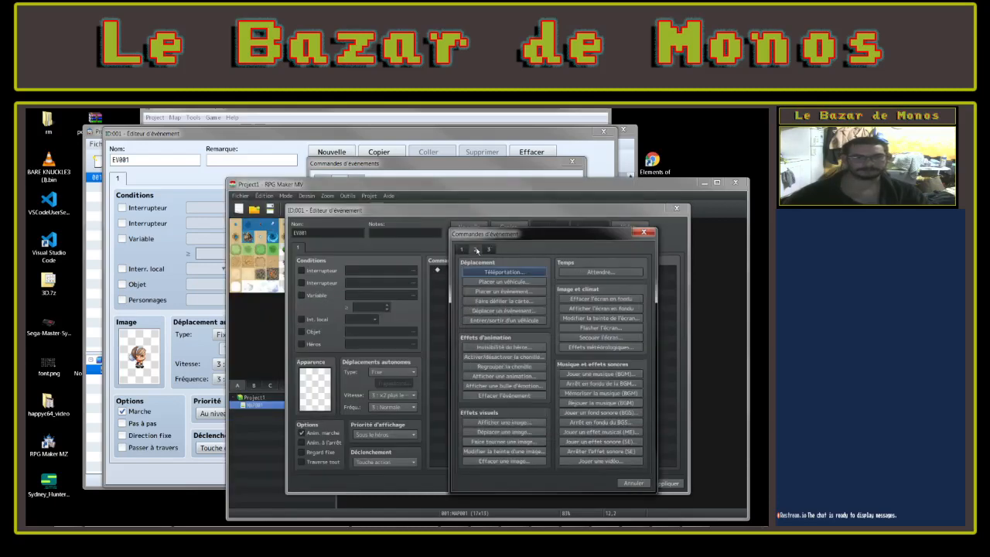
pyautogui.click(478, 292)
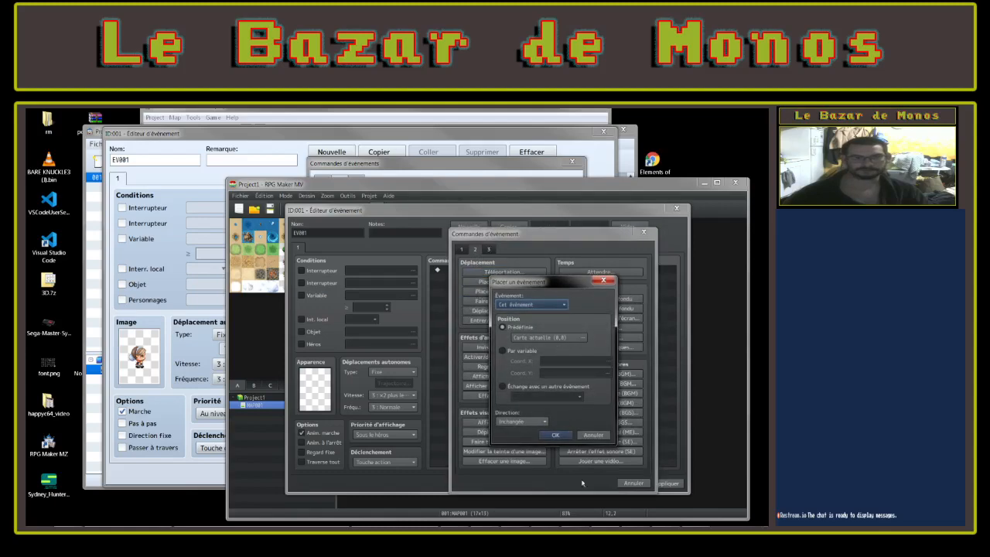
# Return to RPG Maker MZ, examine the Direction choices of Définir empl. évènement, and cancel the command
pyautogui.click(454, 173)
pyautogui.click(408, 397)
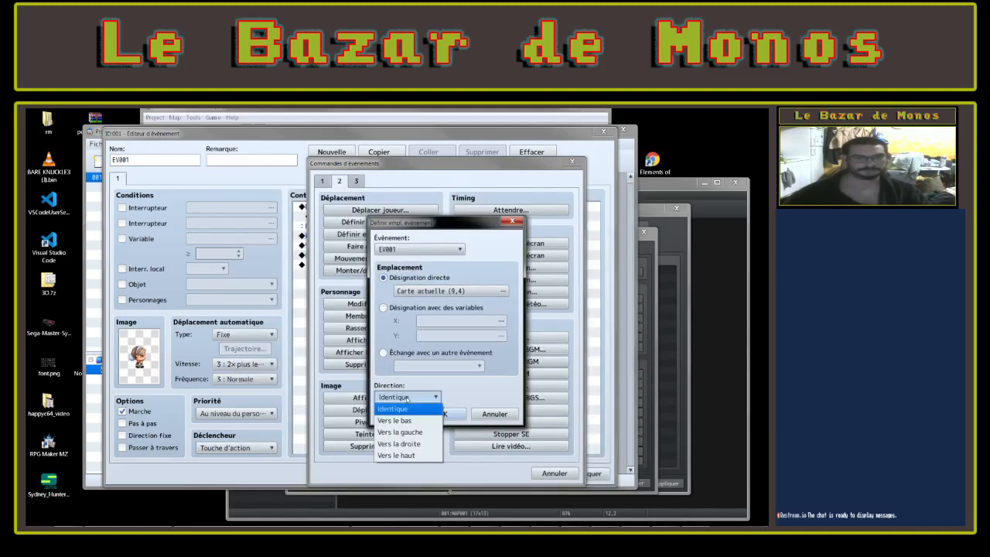
pyautogui.click(395, 409)
pyautogui.click(494, 413)
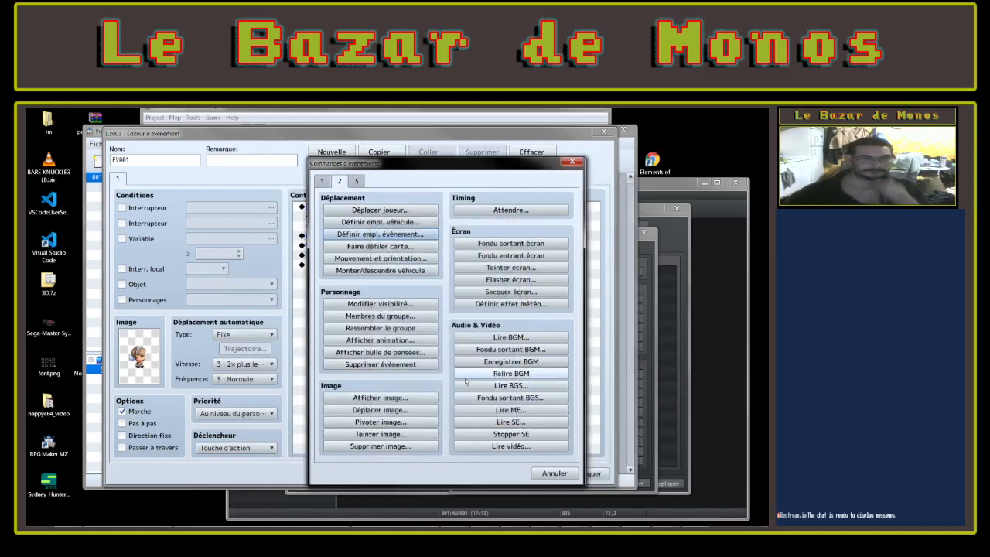
# Examine the Direction and Vitesse settings of the Faire défiler carte command and cancel it
pyautogui.click(395, 246)
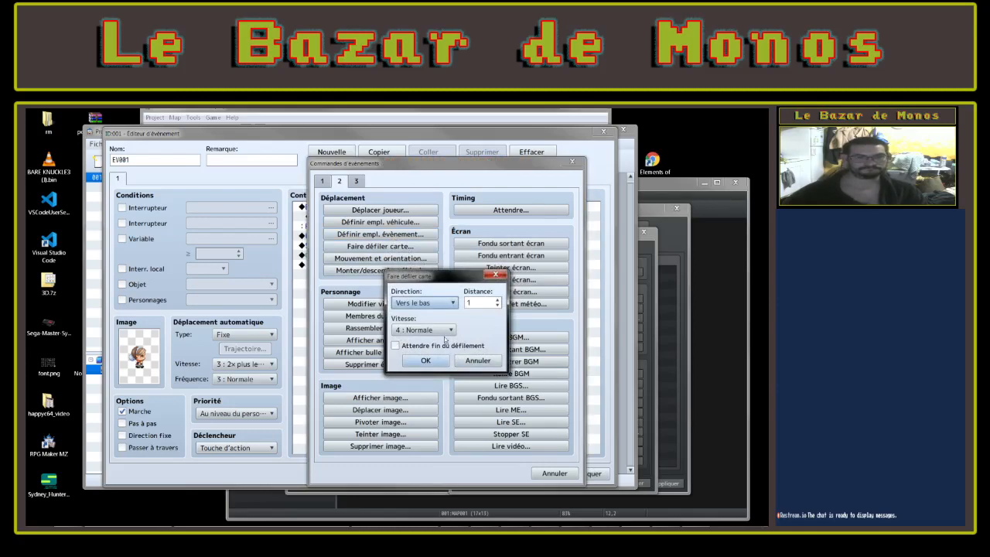
pyautogui.click(444, 306)
pyautogui.click(445, 305)
pyautogui.click(448, 331)
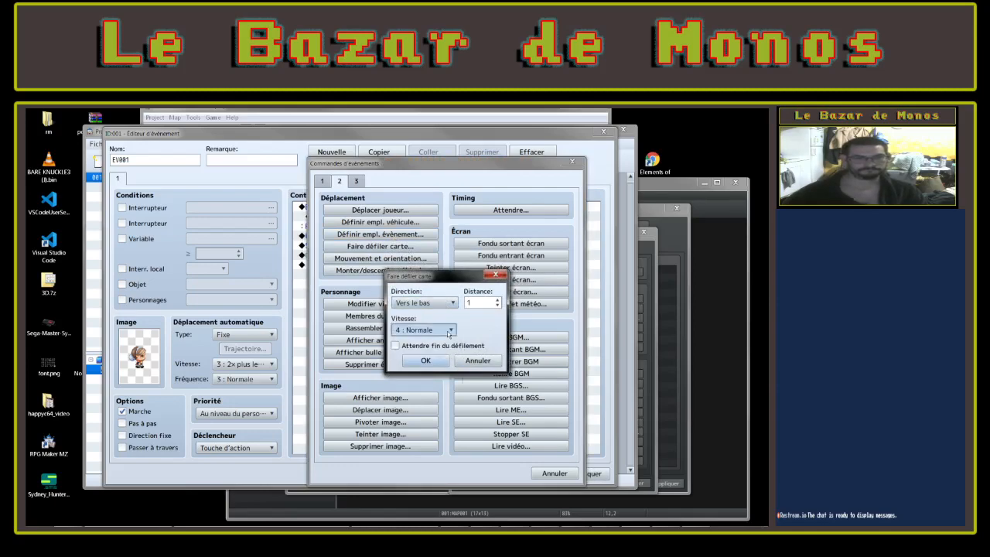
pyautogui.click(449, 333)
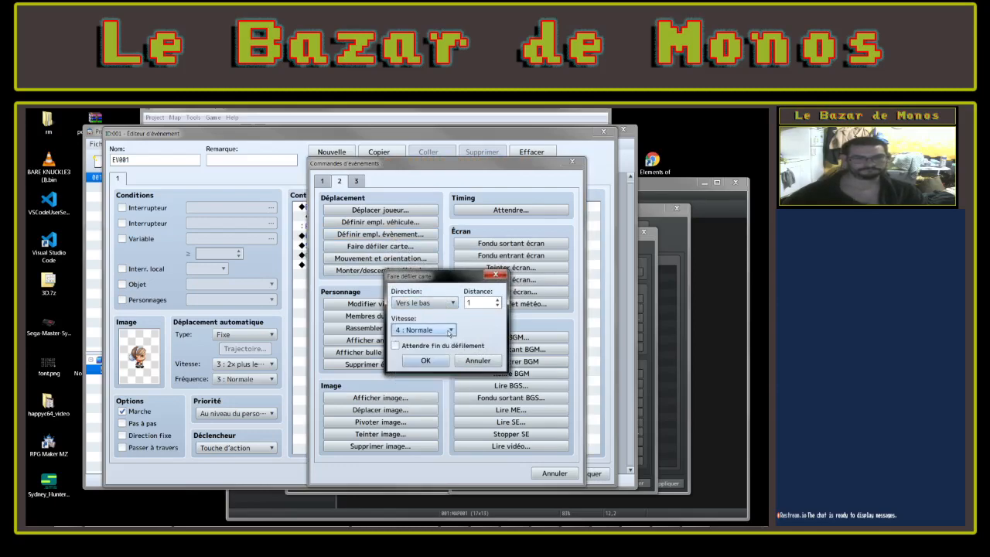
pyautogui.click(479, 361)
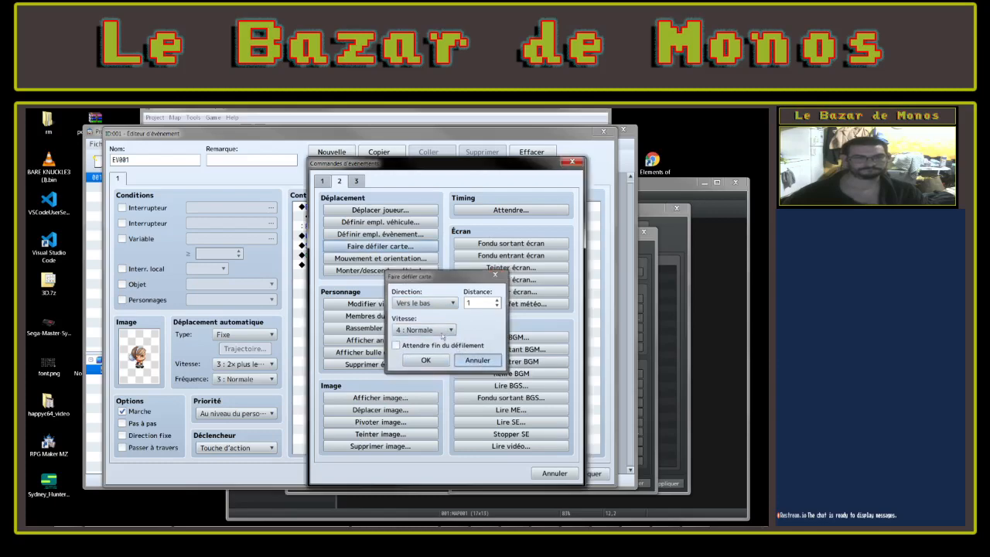
# Examine the target choices of Mouvement et orientation, cancel it, and add a Monter/descendre véhicule command to EV001
pyautogui.click(413, 261)
pyautogui.click(290, 223)
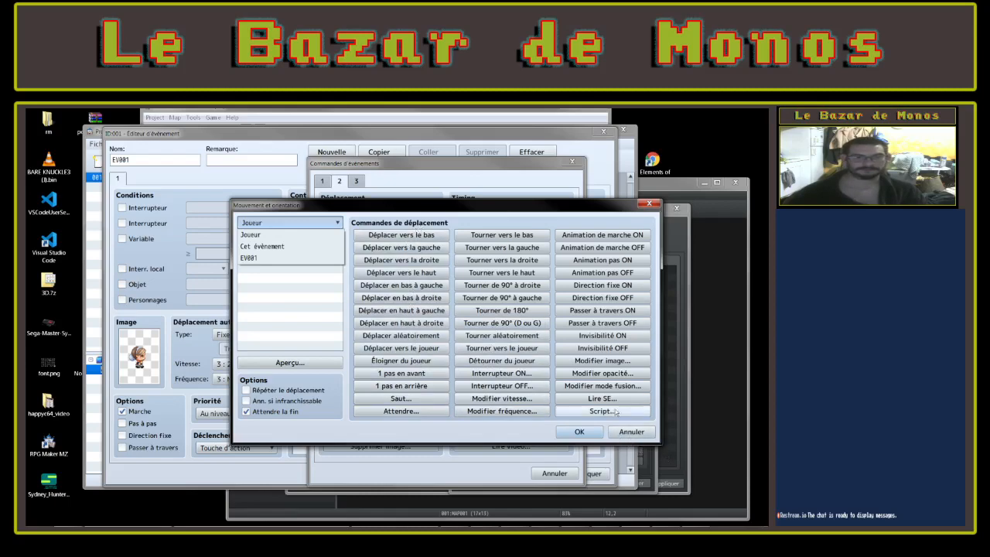
pyautogui.click(632, 432)
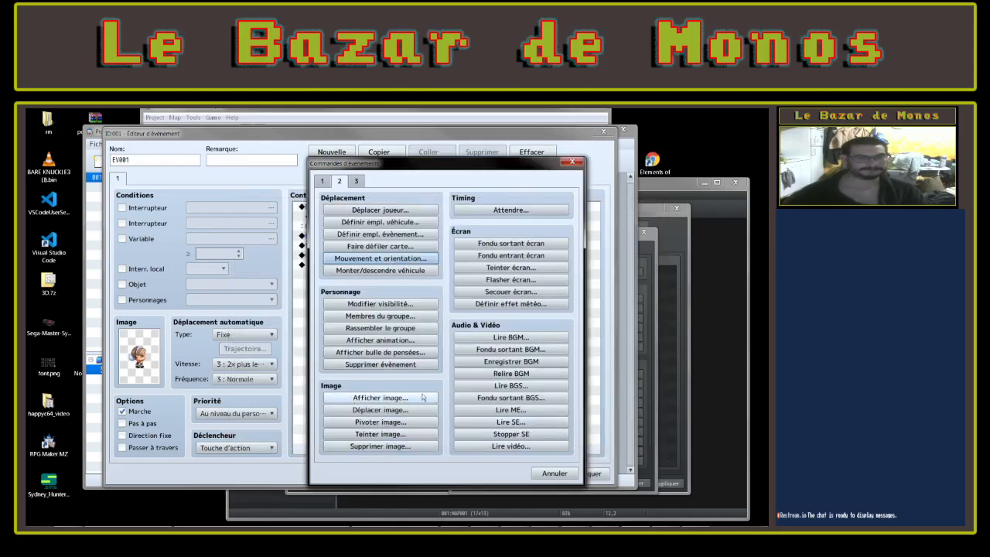
pyautogui.click(391, 272)
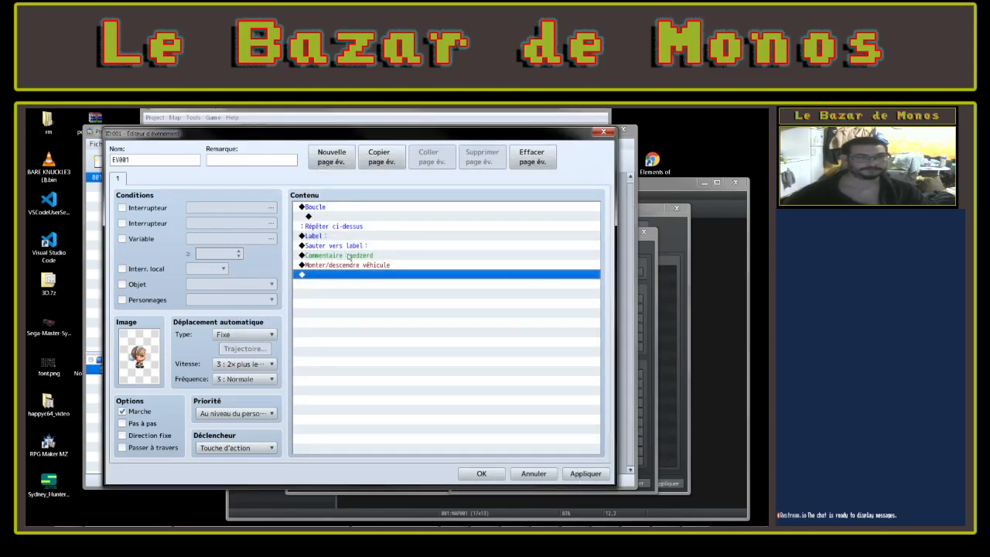
# Start another event command and examine the ON/OFF options of Modifier visibilité and Membres du groupe, cancelling both
pyautogui.rightClick(335, 272)
pyautogui.click(365, 283)
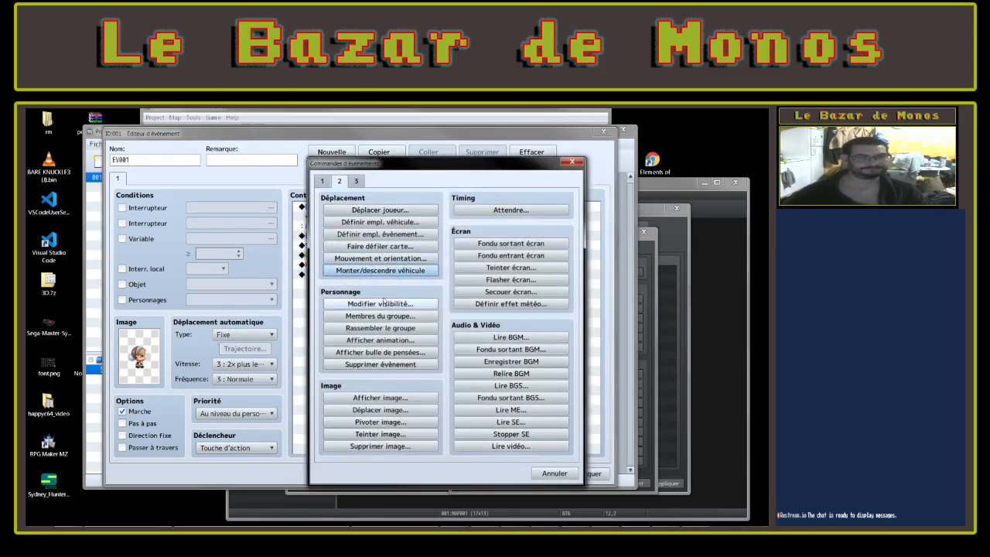
pyautogui.click(387, 303)
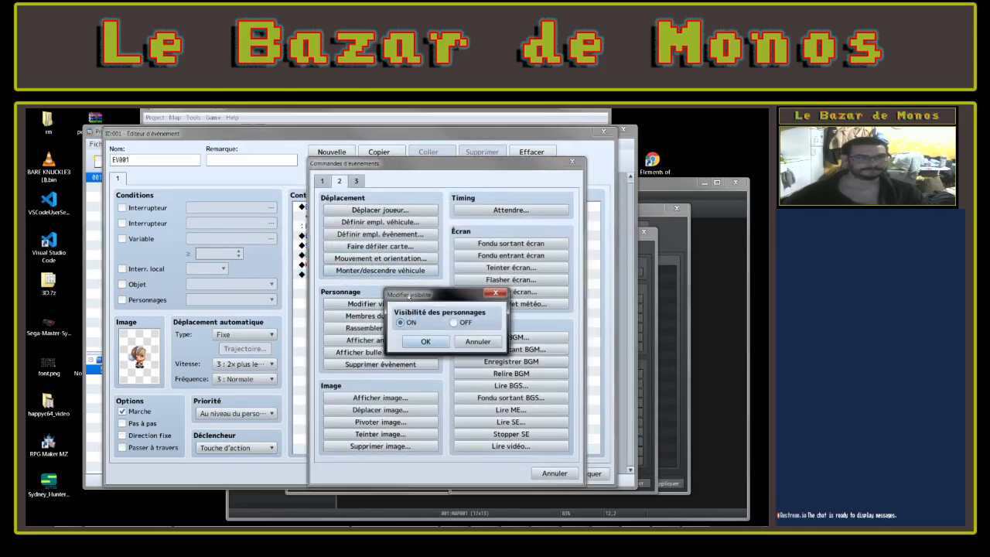
pyautogui.click(485, 345)
pyautogui.click(395, 319)
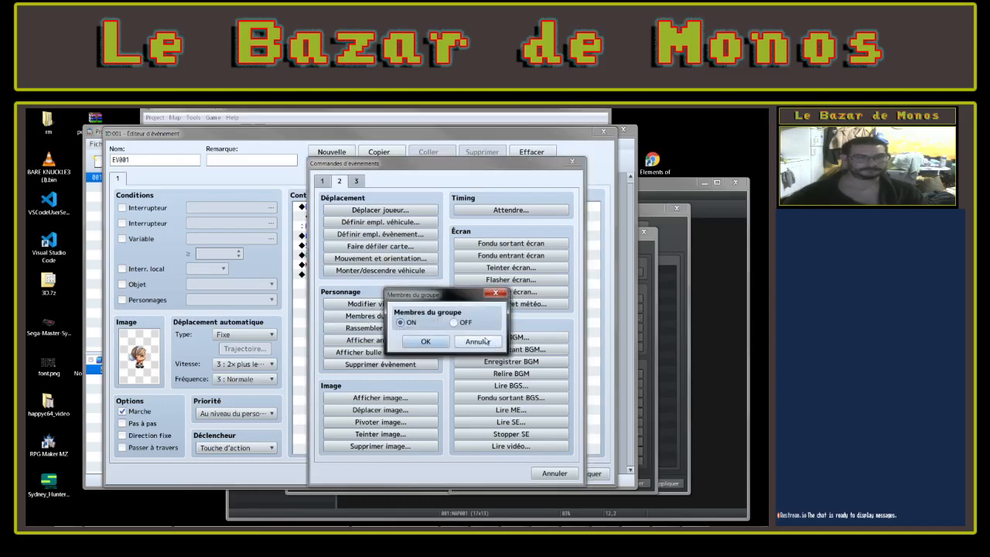
pyautogui.click(486, 342)
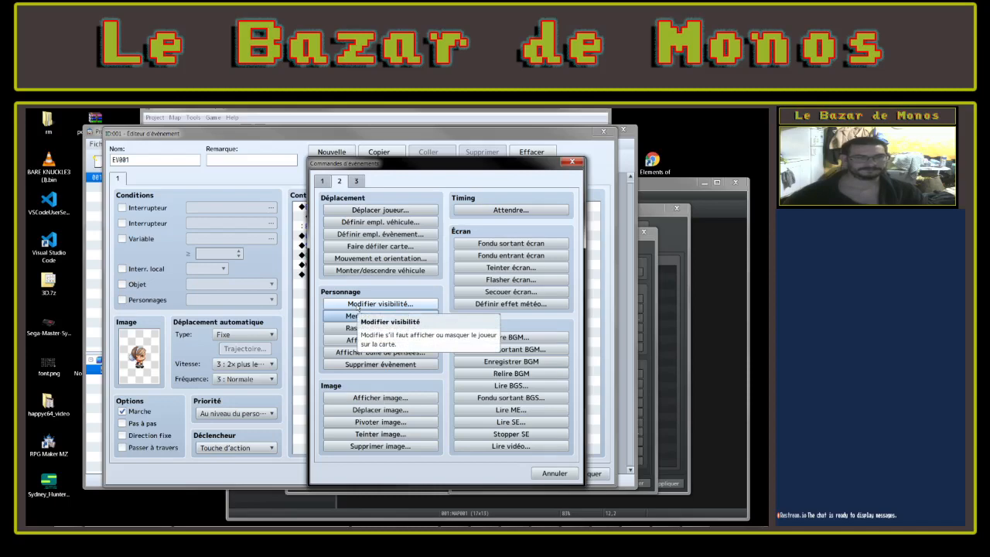
pyautogui.click(358, 305)
pyautogui.press('Escape')
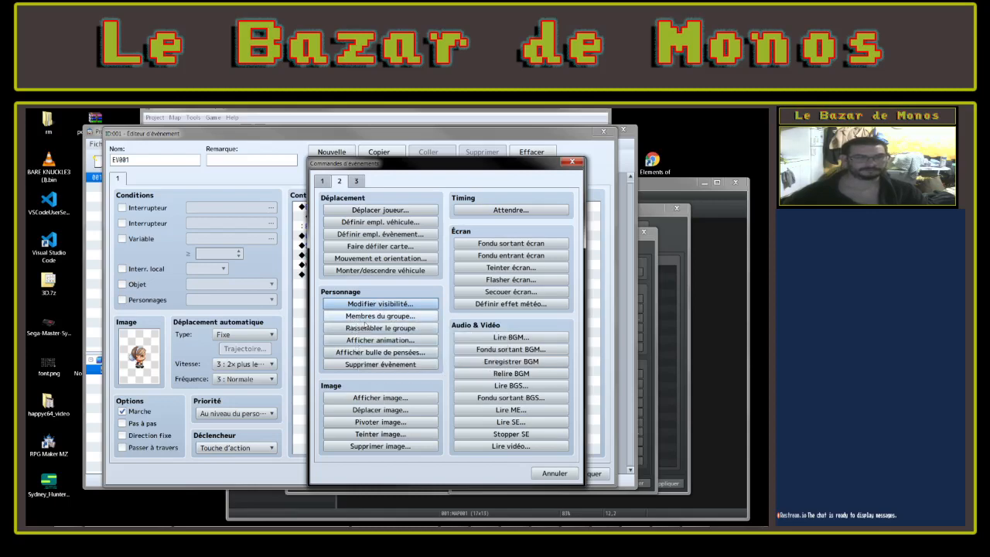
# Add a Rassembler le groupe command to EV001, and examine the Afficher animation settings for a new command without keeping it
pyautogui.click(356, 328)
pyautogui.rightClick(331, 284)
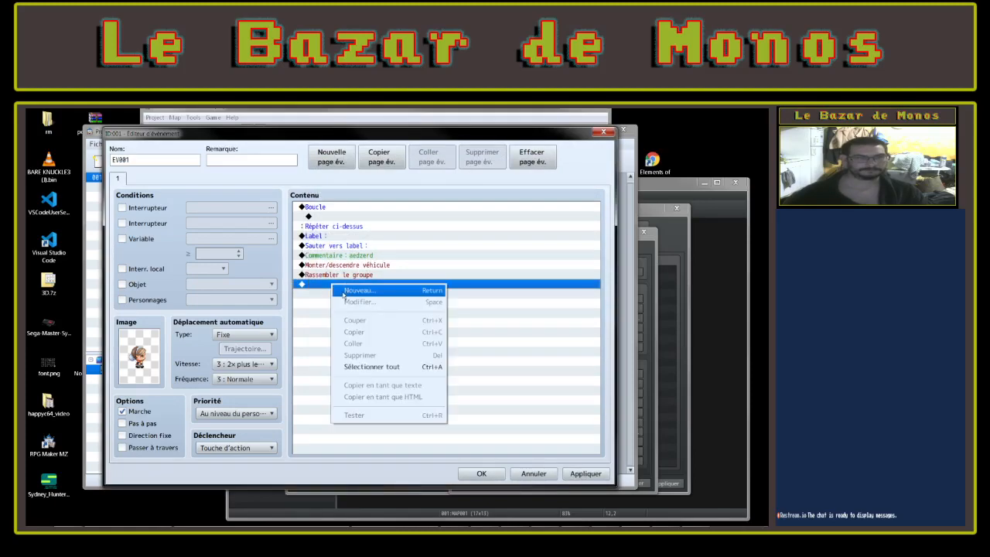
pyautogui.click(345, 291)
pyautogui.click(402, 340)
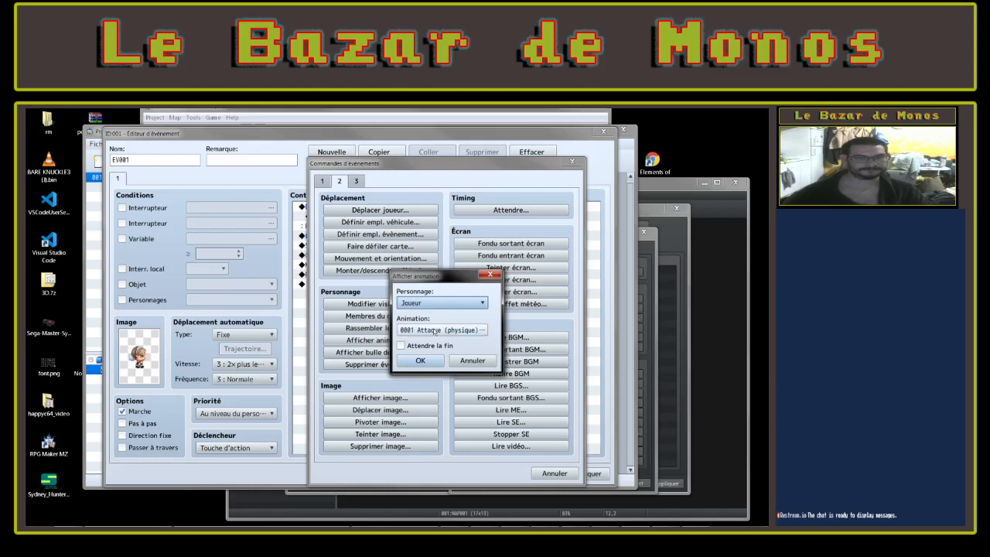
pyautogui.click(473, 360)
# Preview a user-defined balloon and the Colère balloon in Afficher bulle de pensées, and cancel the command
pyautogui.click(370, 352)
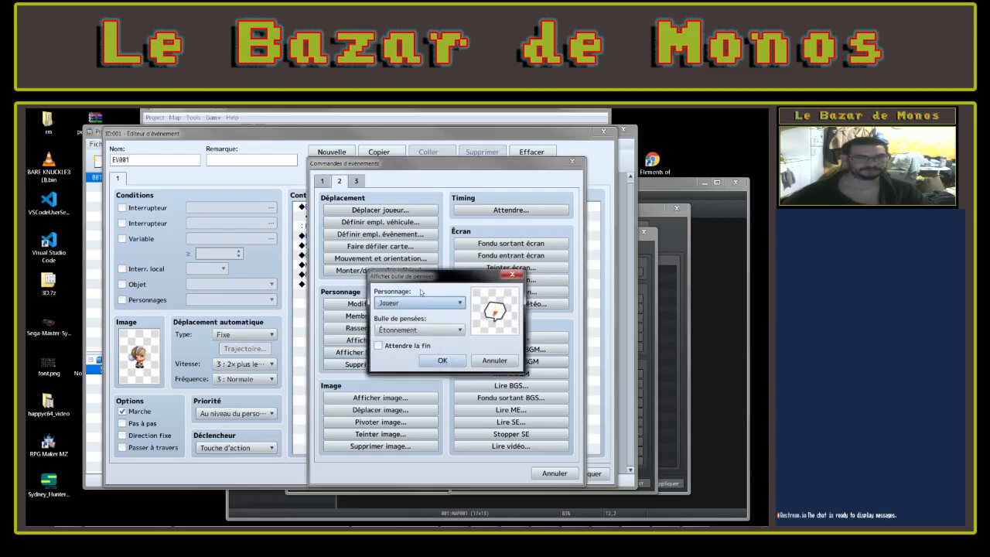
pyautogui.click(439, 329)
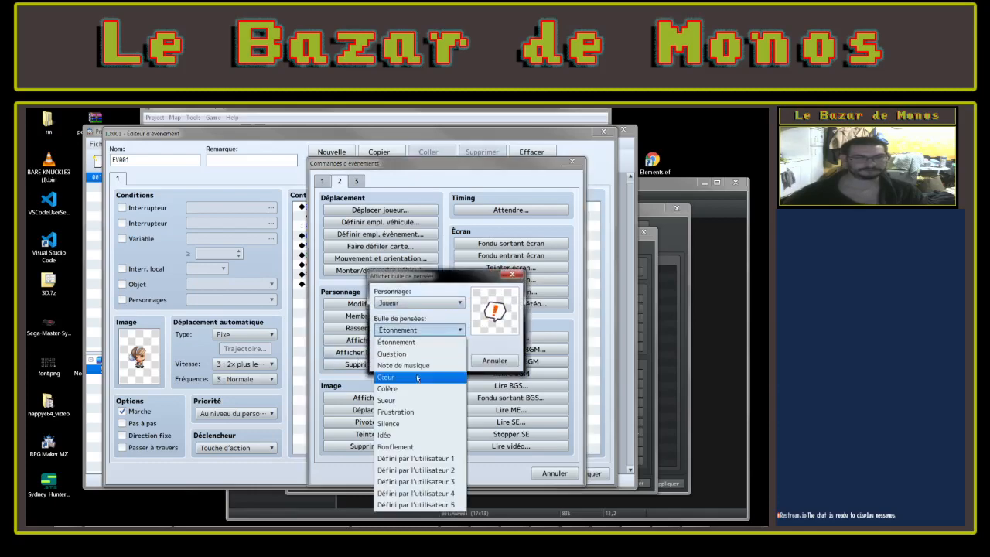
pyautogui.click(398, 464)
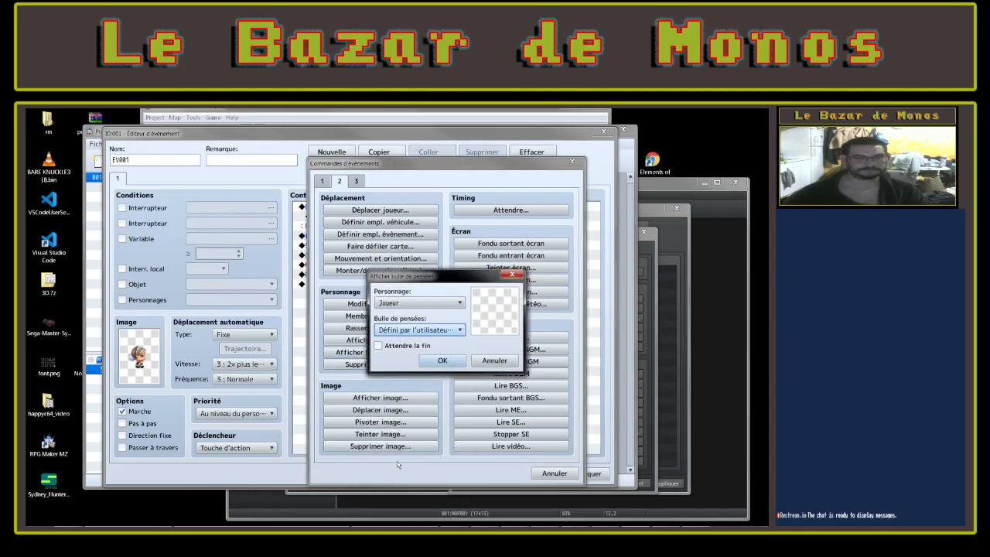
pyautogui.click(421, 330)
pyautogui.click(406, 392)
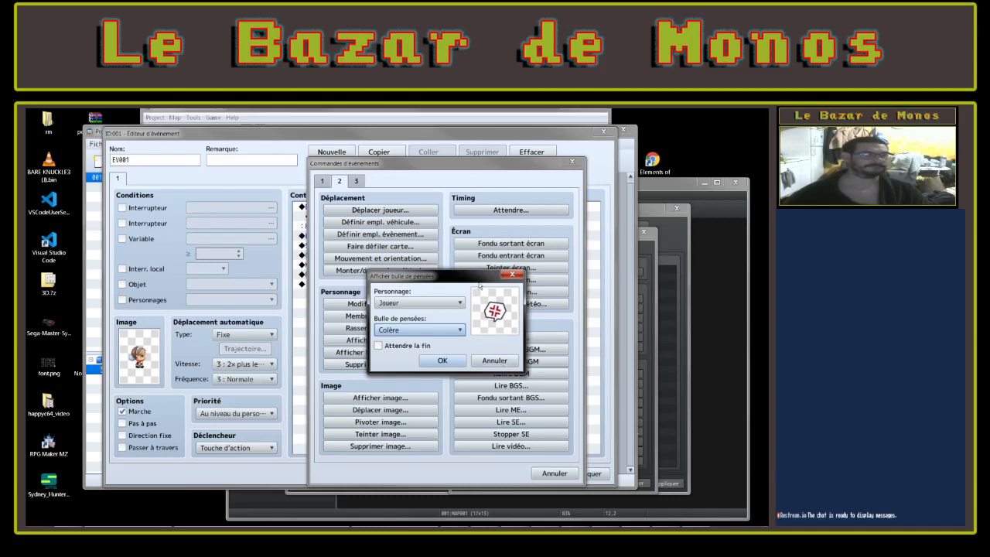
pyautogui.click(501, 361)
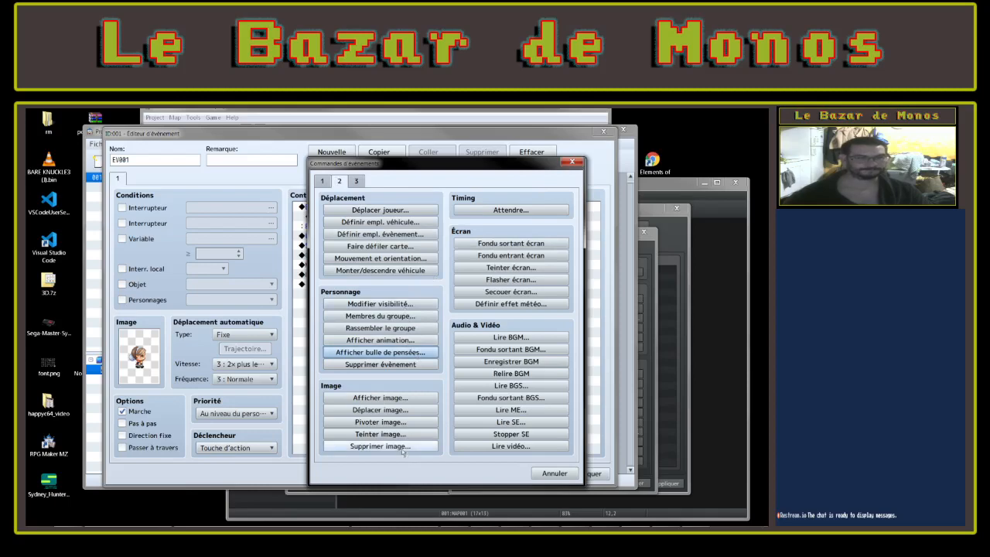
# Start an Afficher image command and examine its blend modes, opacity, position designation and origin options
pyautogui.click(380, 398)
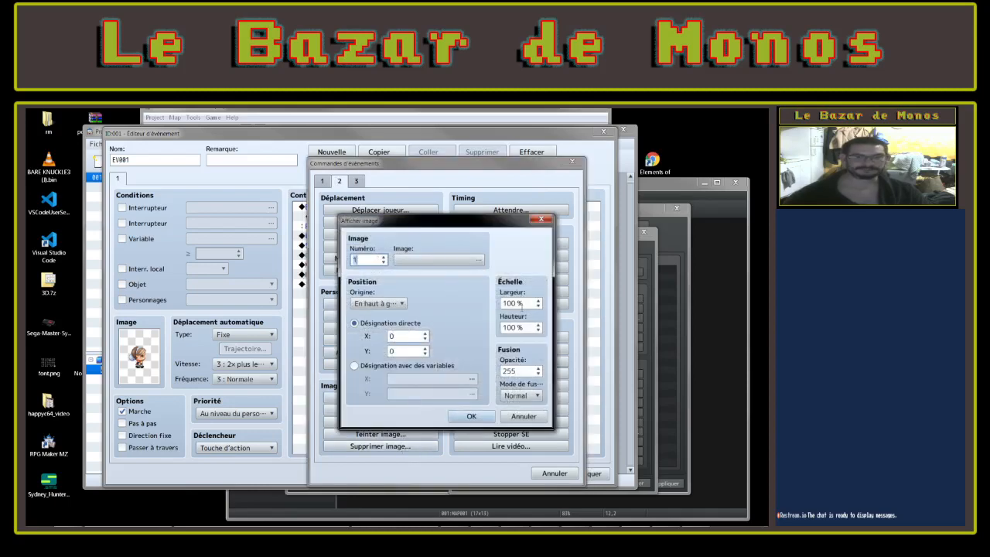
pyautogui.click(525, 393)
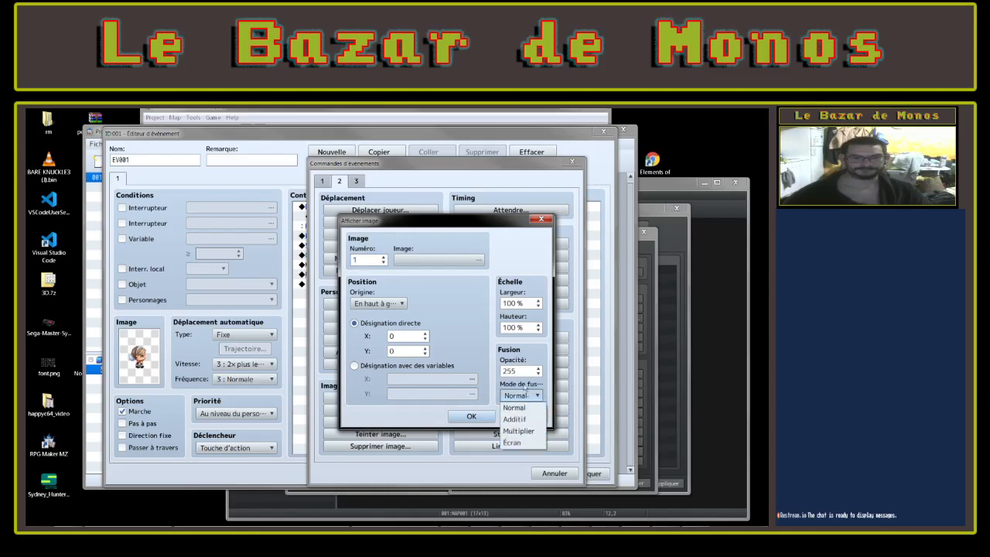
pyautogui.click(516, 371)
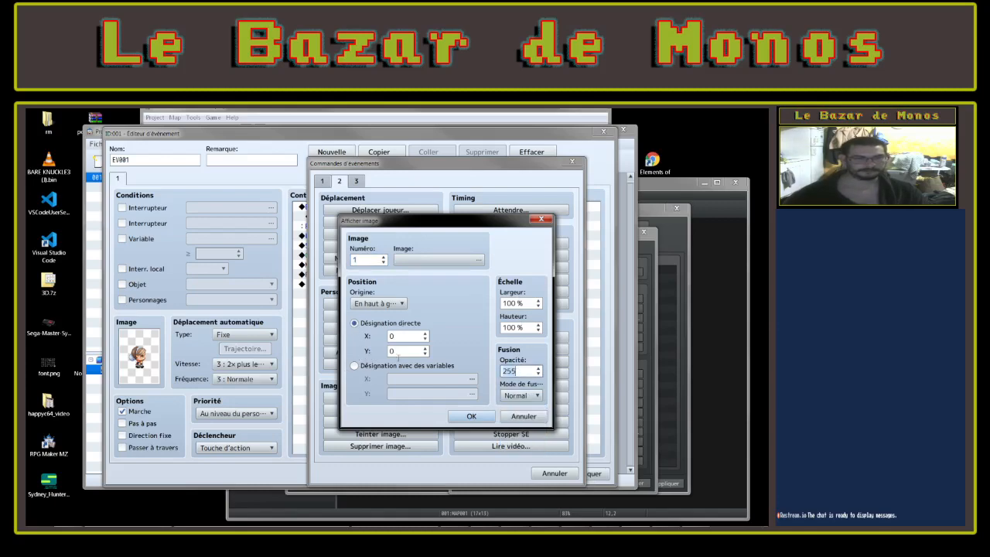
pyautogui.click(418, 366)
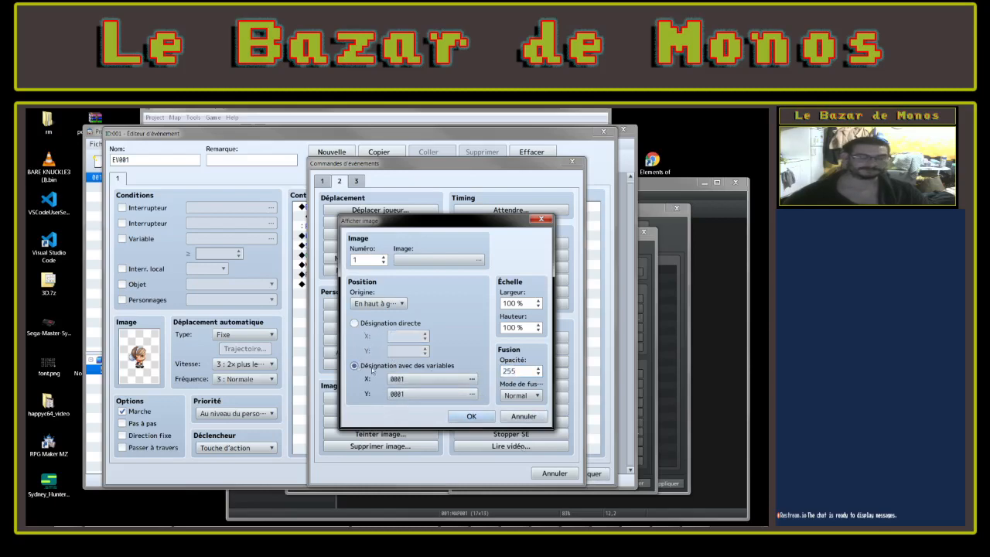
pyautogui.click(354, 323)
pyautogui.click(358, 304)
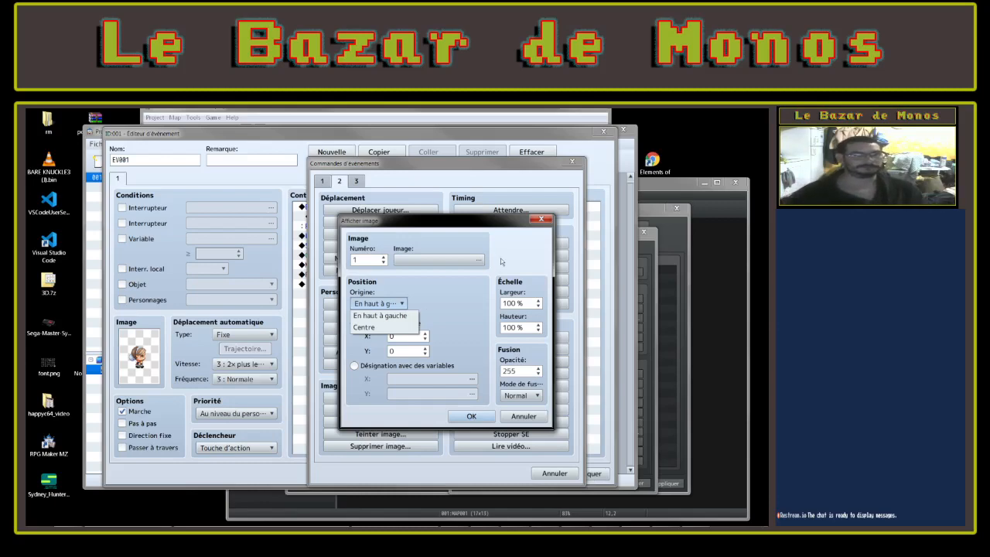
pyautogui.click(417, 288)
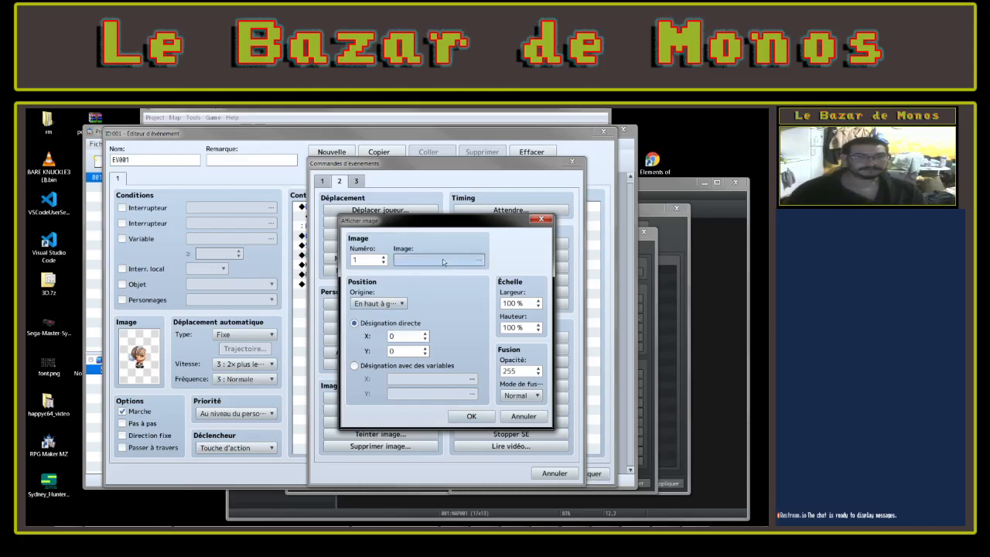
# Choose the picture Actor2_4, set its number to 100, and add the Afficher image command to EV001
pyautogui.click(444, 261)
pyautogui.click(310, 343)
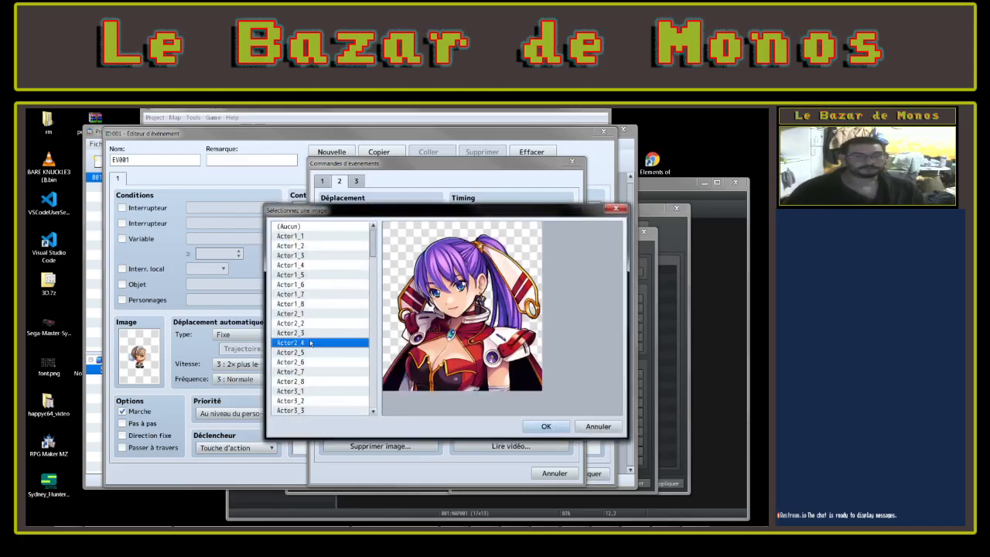
pyautogui.click(555, 431)
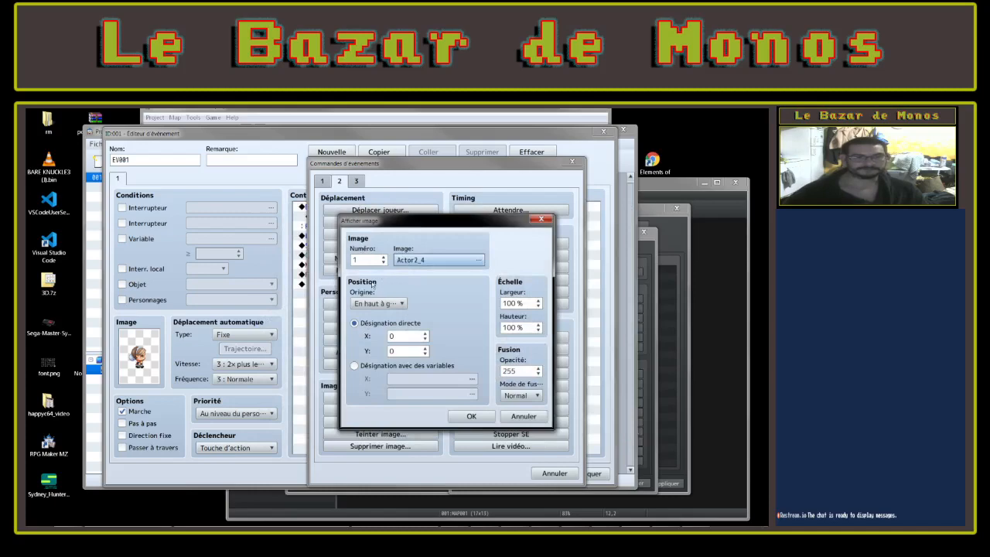
pyautogui.click(382, 263)
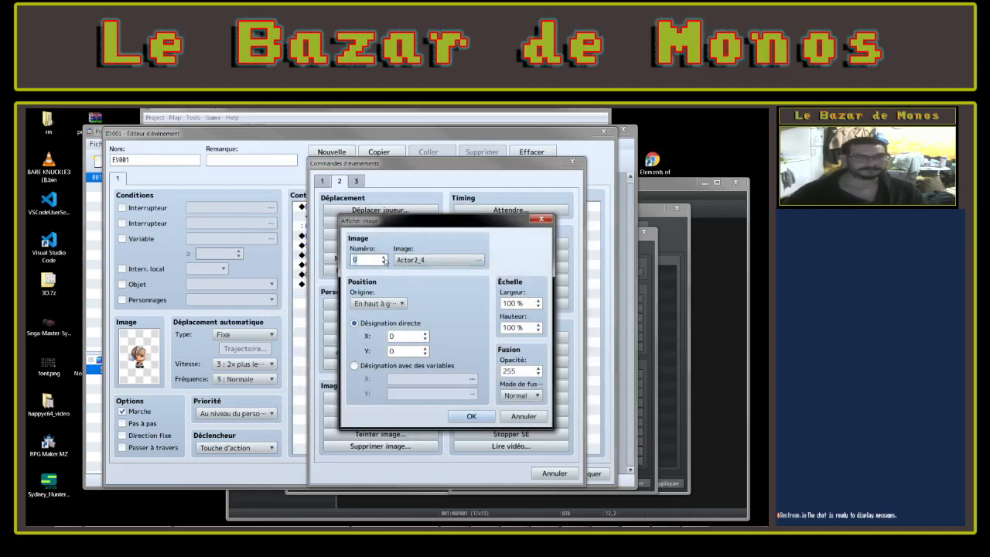
pyautogui.write('100')
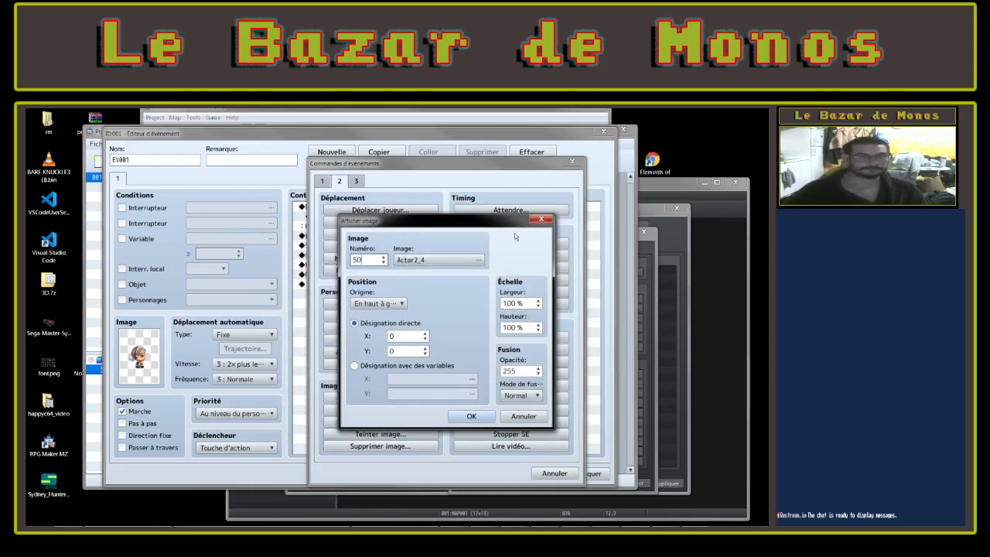
pyautogui.press('Return')
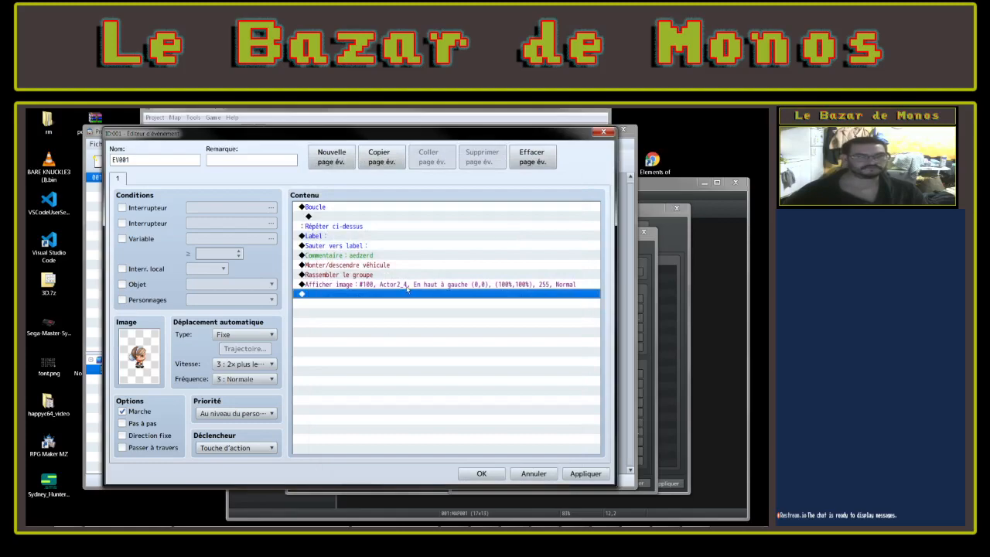
# Dismiss a new command selection and reopen the Afficher image command in EV001 for editing
pyautogui.doubleClick(408, 292)
pyautogui.click(571, 162)
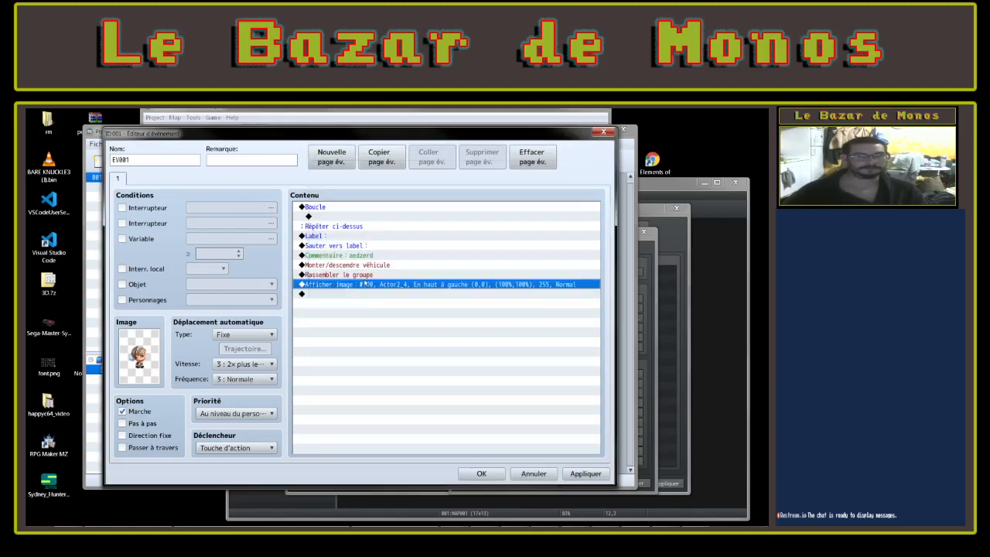
pyautogui.rightClick(396, 285)
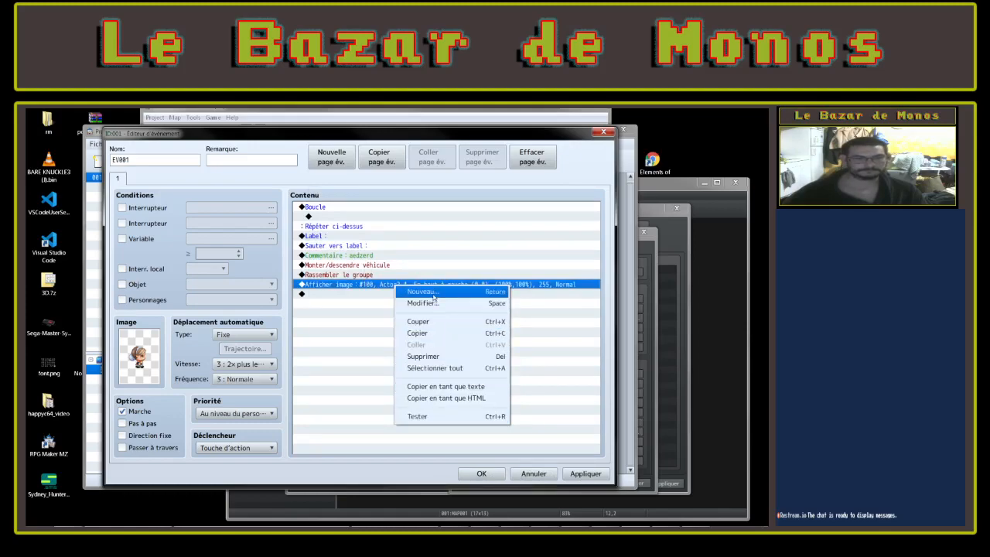
pyautogui.click(436, 304)
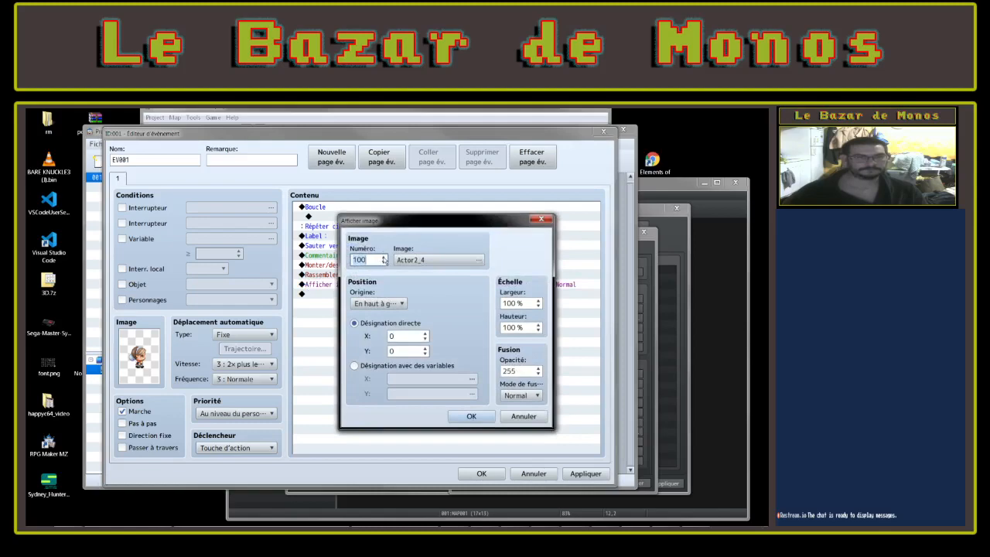
# Switch to RPG Maker MV, start an Afficher une image command, and compare its picture number limit with MZ's command
pyautogui.click(640, 246)
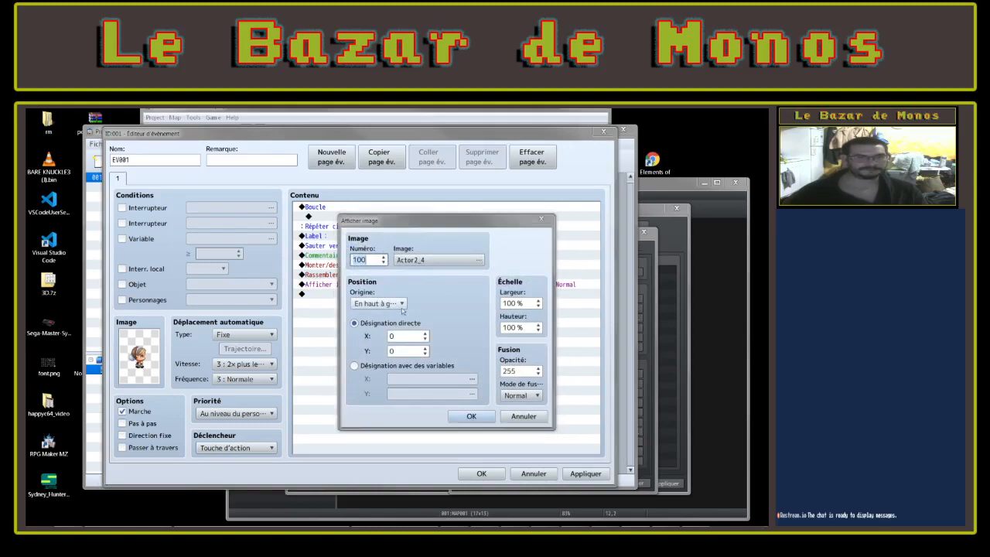
pyautogui.click(684, 238)
pyautogui.click(604, 280)
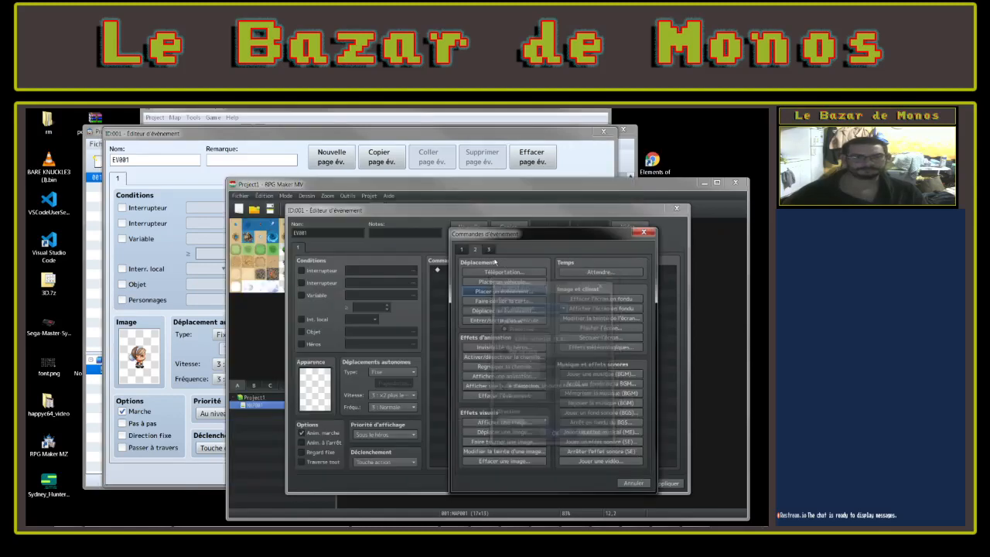
pyautogui.click(526, 424)
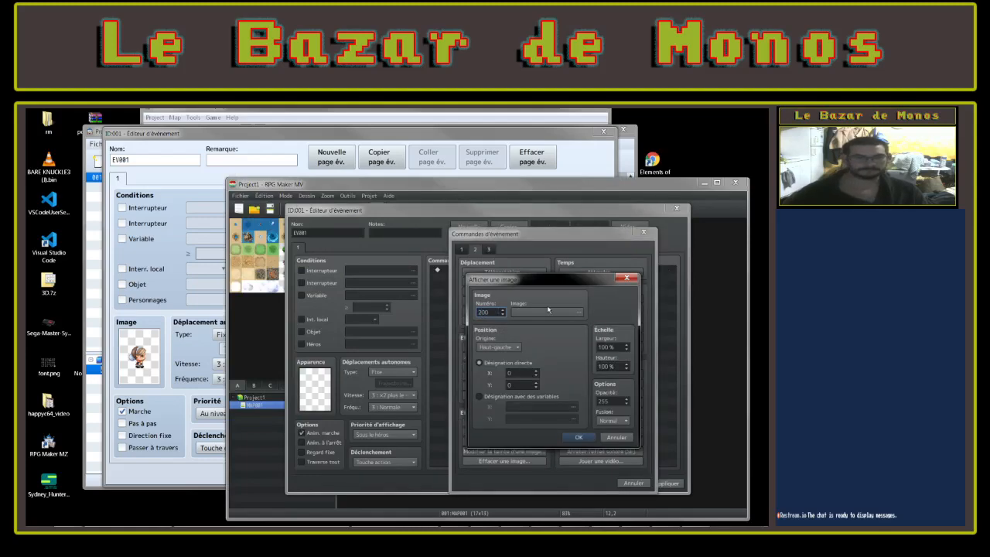
pyautogui.click(522, 374)
pyautogui.click(502, 312)
pyautogui.click(365, 133)
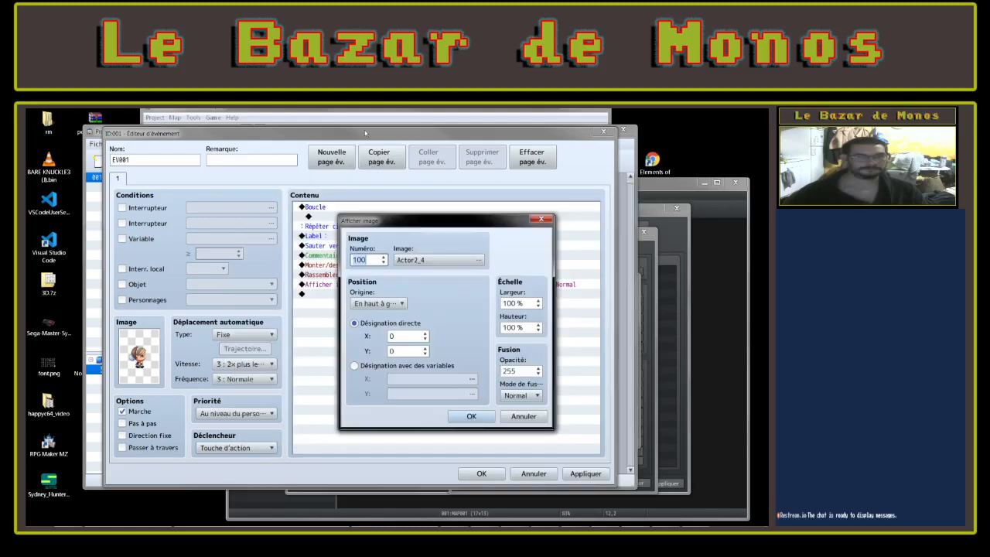
pyautogui.click(682, 312)
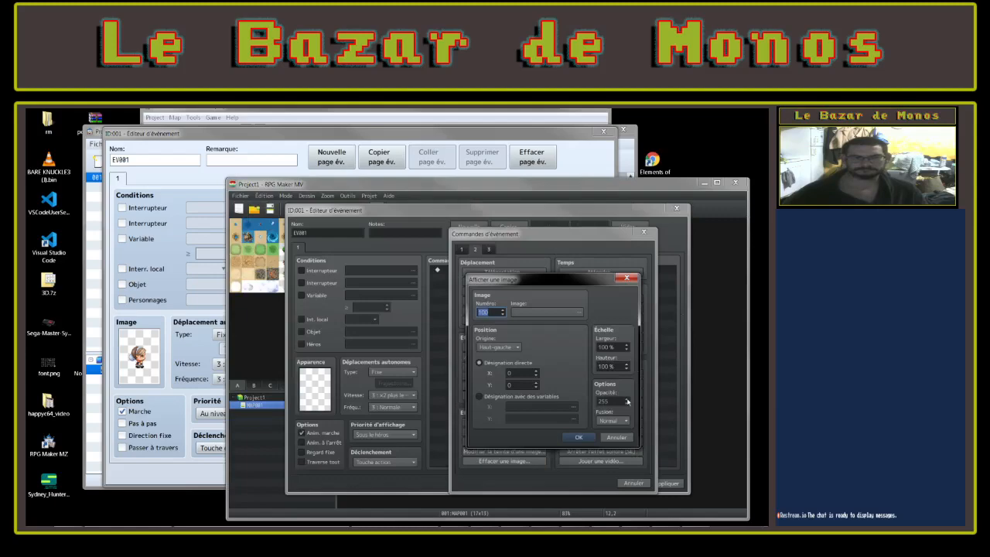
# Try the Addition and Multiplication blend modes in MV's Afficher une image, and compare the blending options with MZ
pyautogui.click(612, 421)
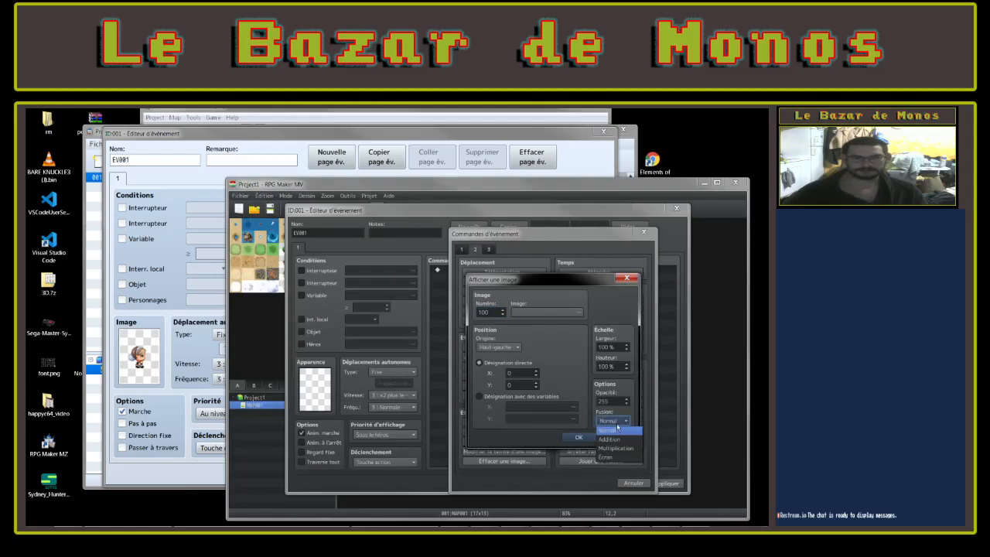
pyautogui.click(617, 443)
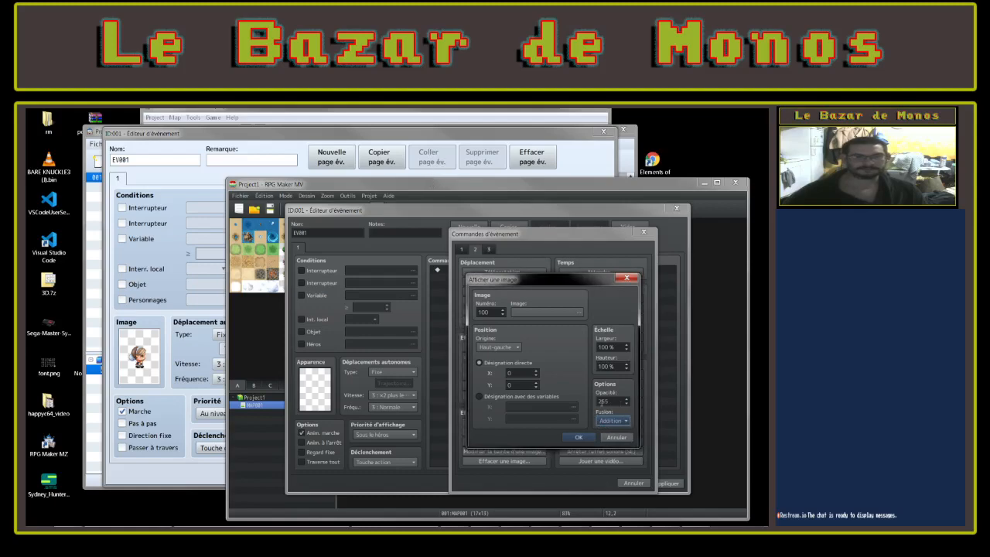
pyautogui.click(606, 420)
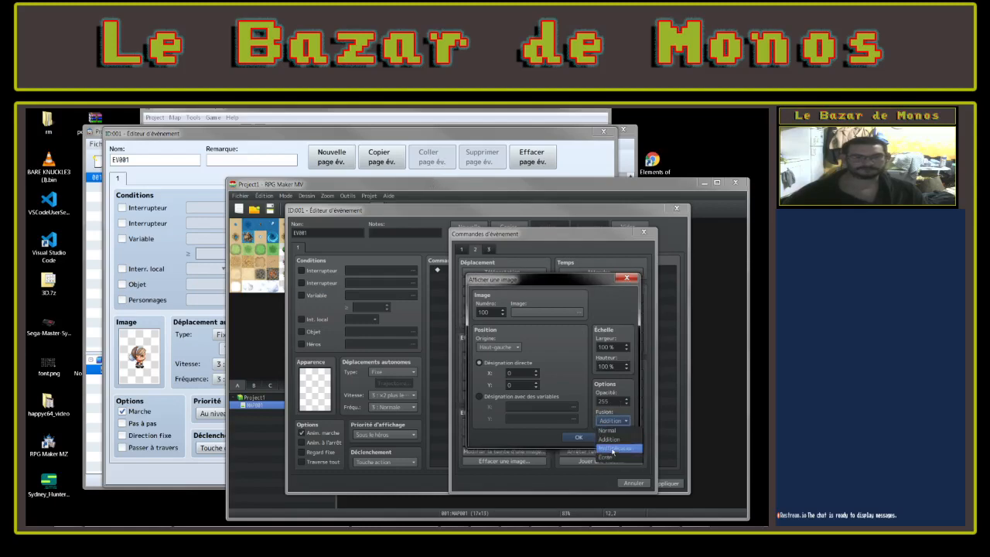
pyautogui.click(613, 449)
pyautogui.click(398, 173)
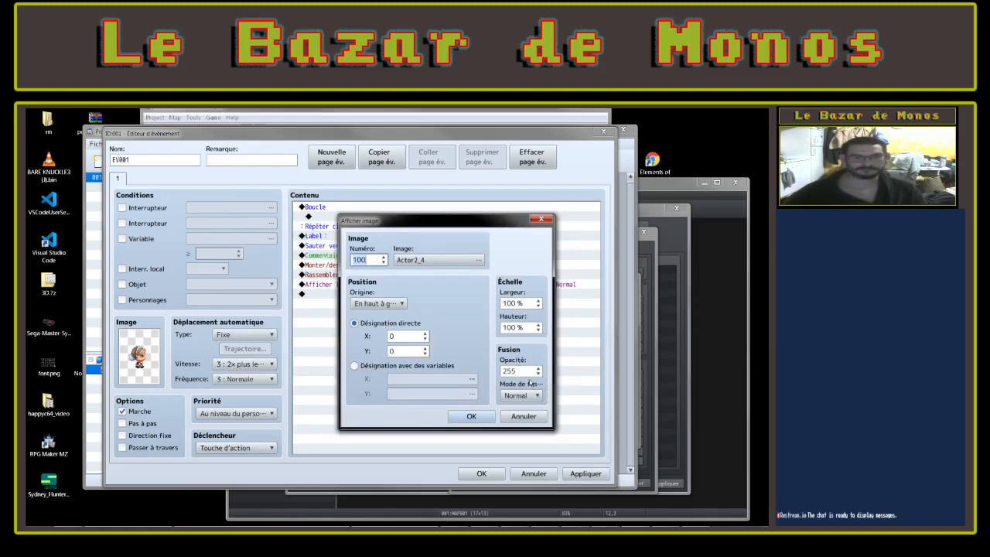
pyautogui.click(646, 318)
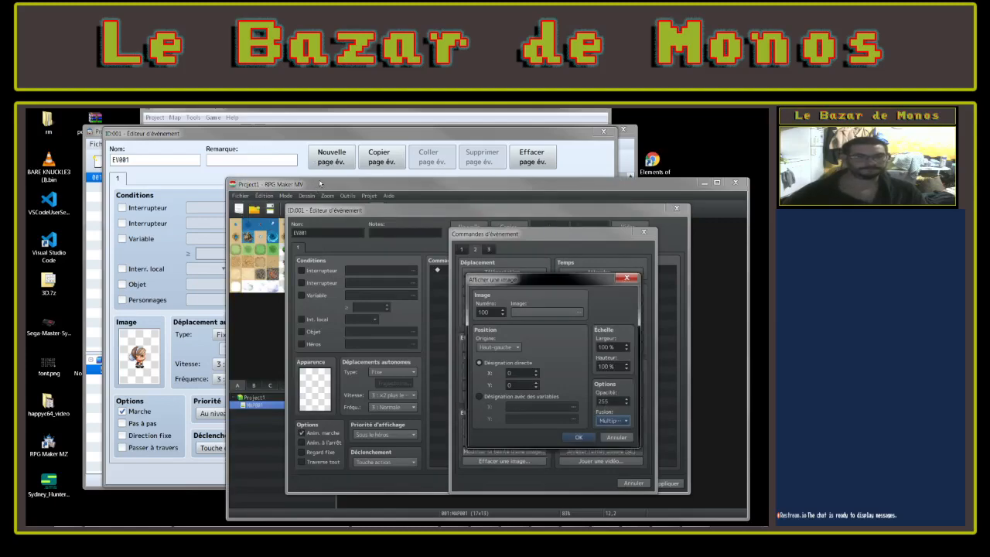
# Return to RPG Maker MZ, try the Centre origin for the picture, restore En haut à gauche and close the command
pyautogui.click(331, 137)
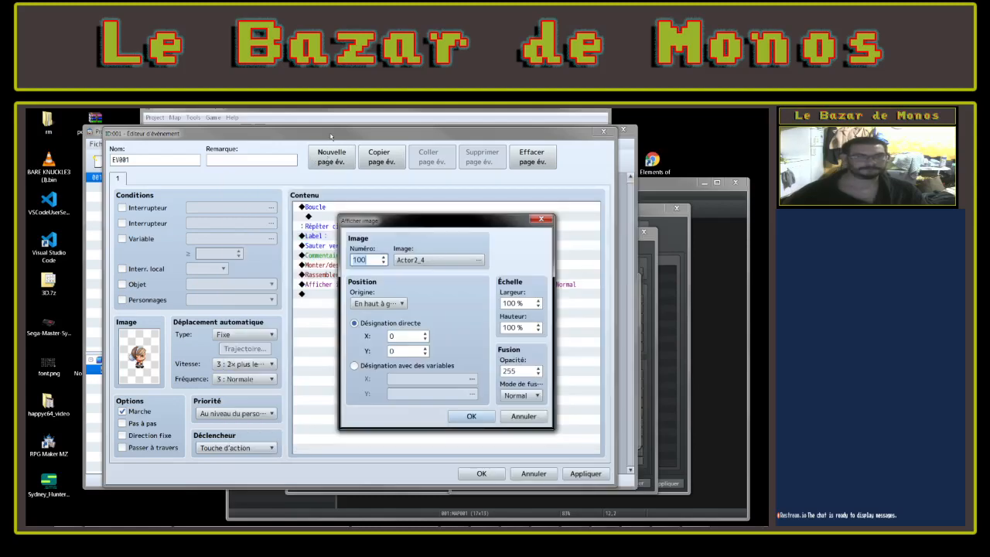
pyautogui.click(378, 303)
pyautogui.click(373, 326)
pyautogui.click(385, 304)
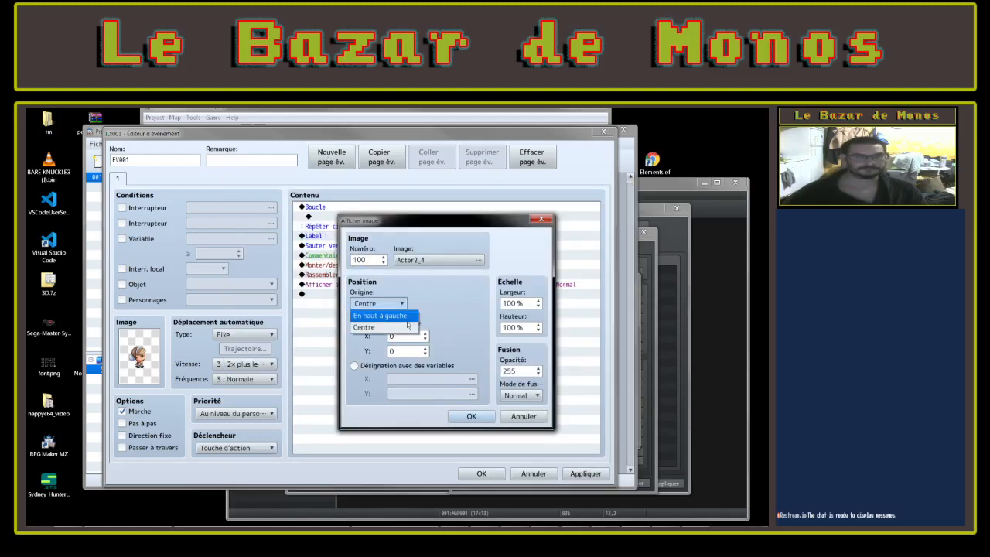
pyautogui.click(375, 314)
pyautogui.click(472, 417)
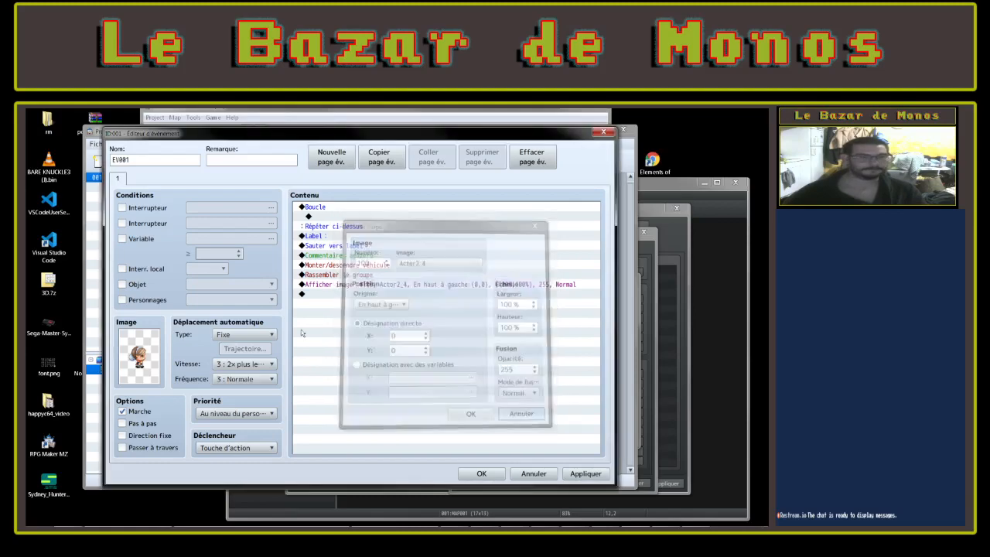
# Start a Déplacer image command in EV001 with the acceleration type Démarrage lent et fin lente
pyautogui.doubleClick(347, 297)
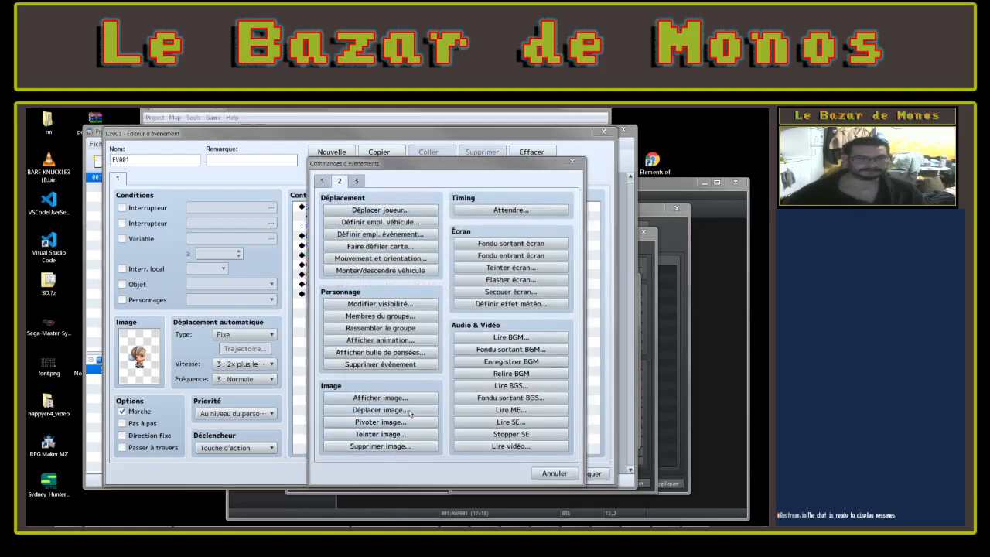
pyautogui.click(380, 410)
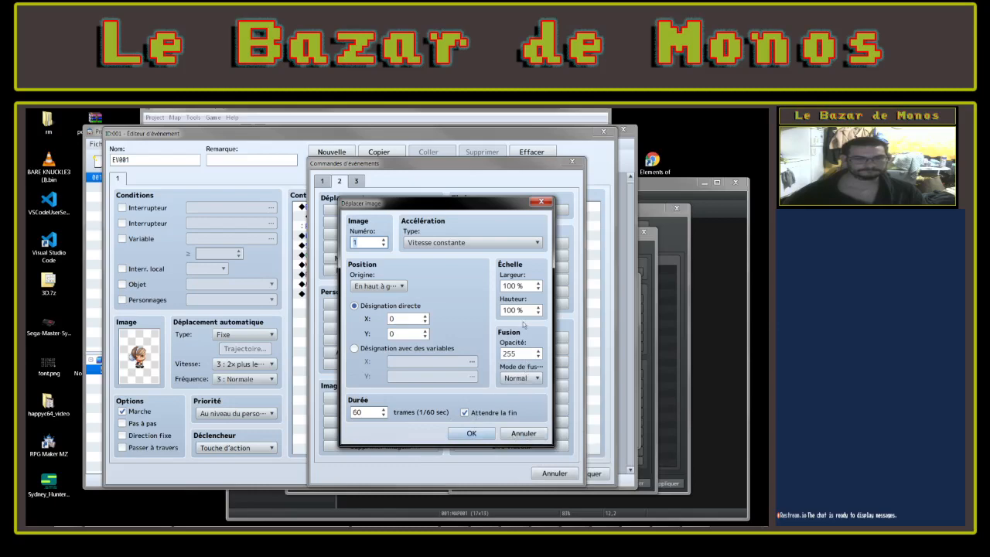
pyautogui.click(498, 243)
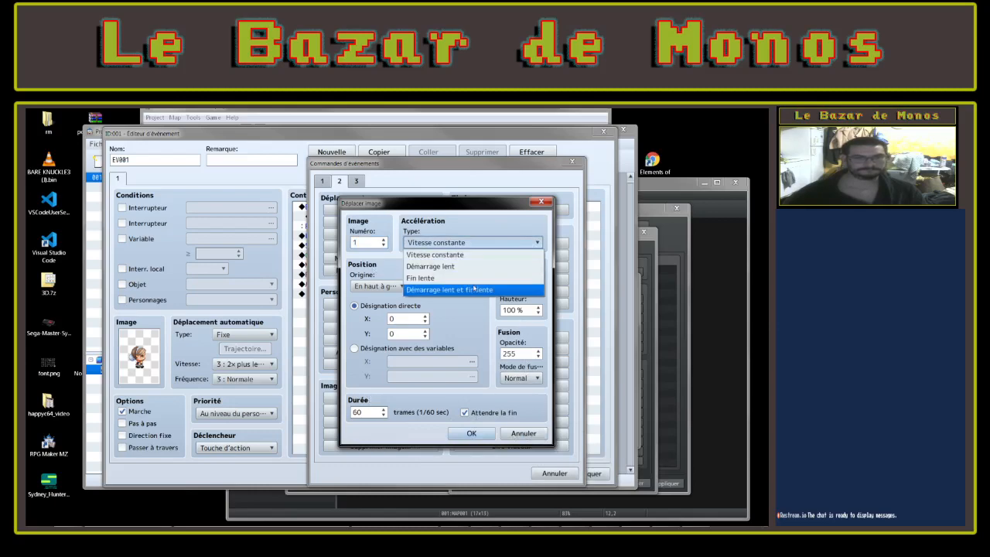
pyautogui.click(474, 290)
# Discard MV's Afficher une image, open its Déplacer une image settings, and compare them with the acceleration types in MZ's Déplacer image
pyautogui.click(651, 274)
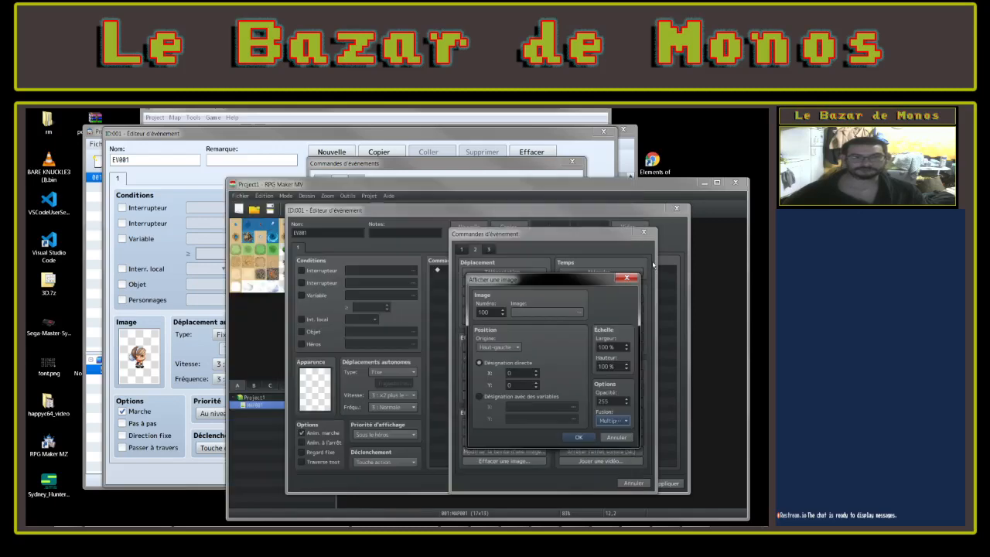
pyautogui.click(629, 278)
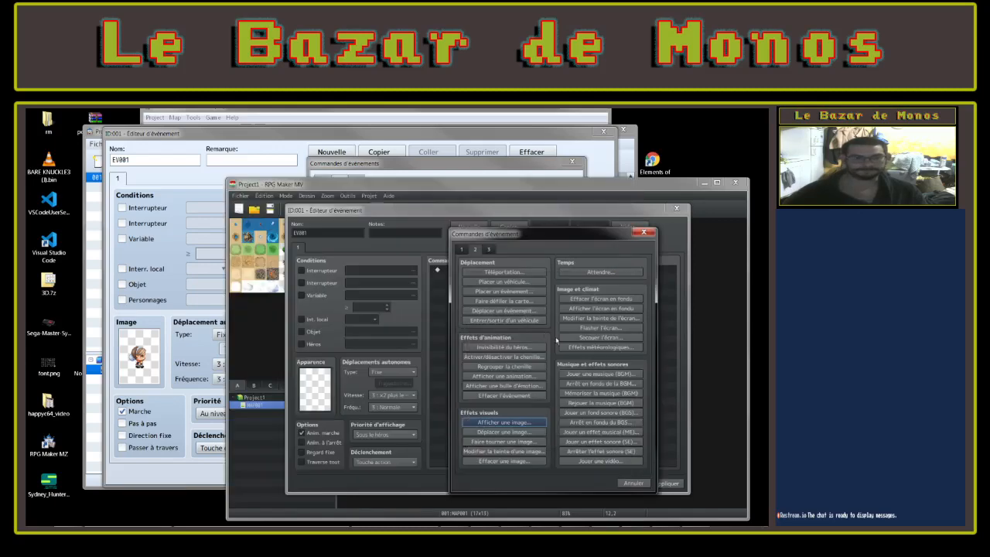
pyautogui.click(511, 433)
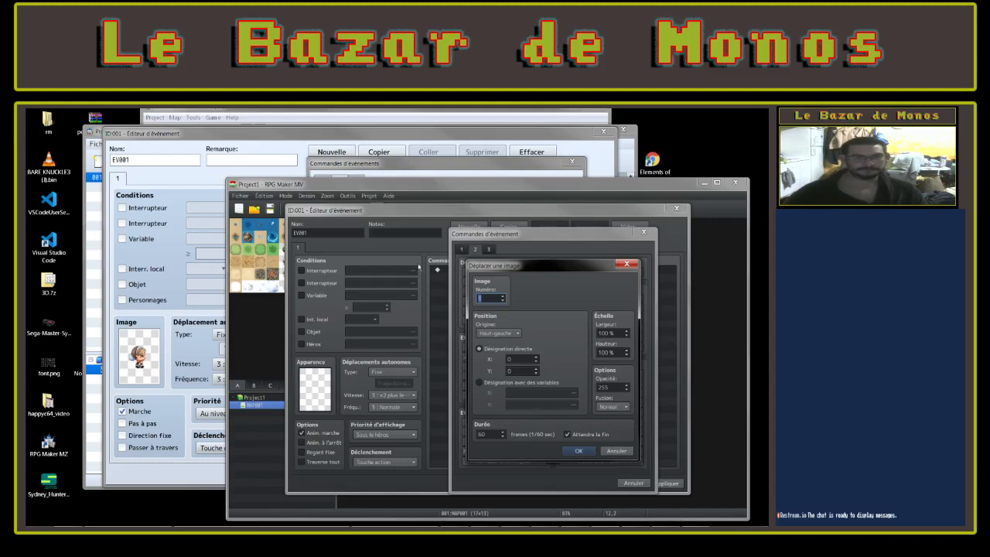
pyautogui.click(435, 177)
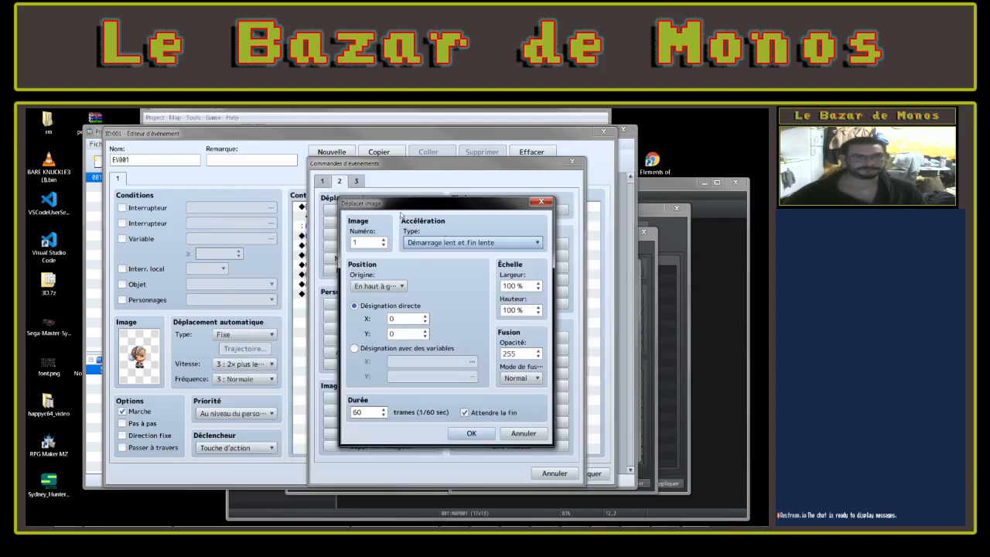
pyautogui.click(481, 246)
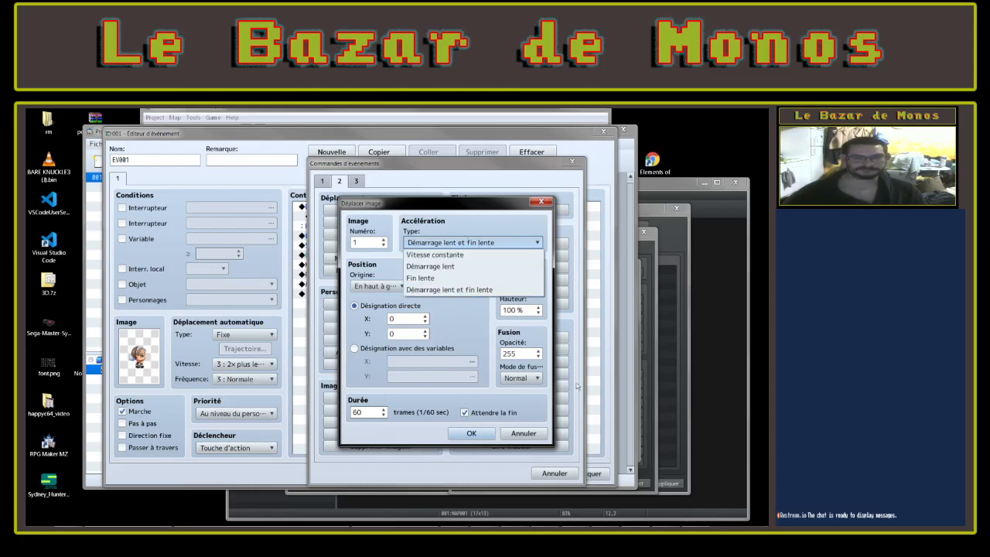
# Compare MZ's Déplacer image settings with MV's Déplacer une image once more, and discard the MZ command
pyautogui.click(542, 202)
pyautogui.click(638, 390)
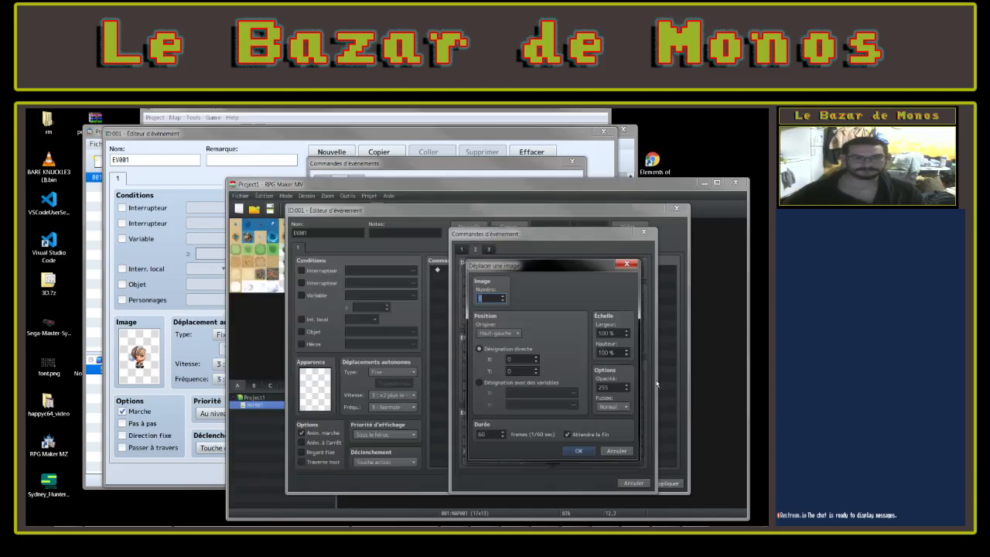
pyautogui.click(430, 180)
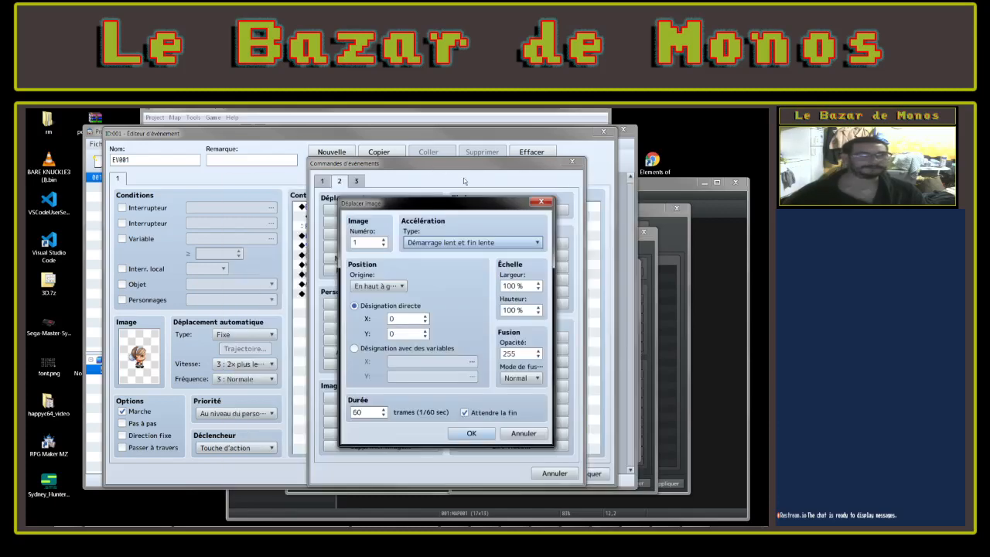
pyautogui.click(541, 201)
# Compare MZ's Pivoter image settings with MV's Faire tourner une image, and discard both commands
pyautogui.click(380, 422)
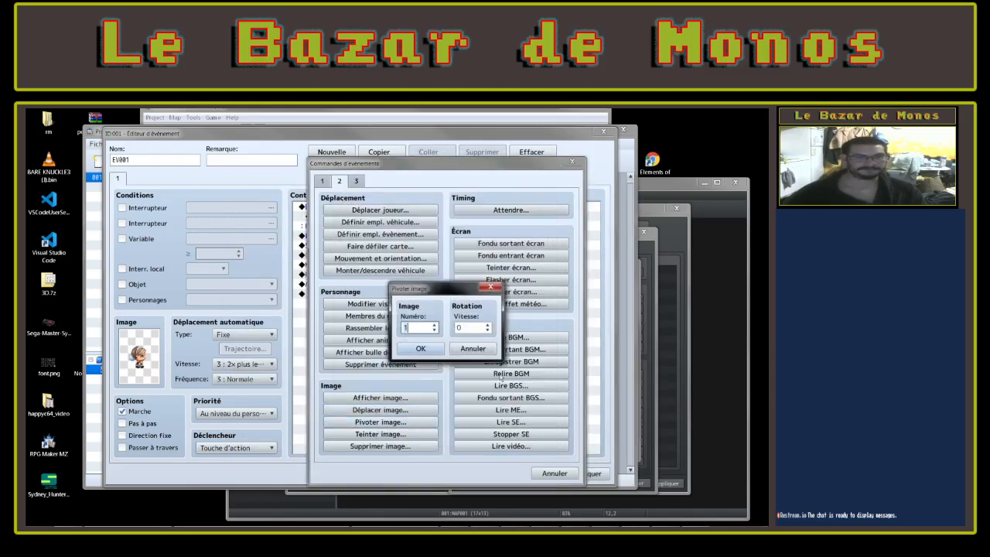
pyautogui.click(646, 249)
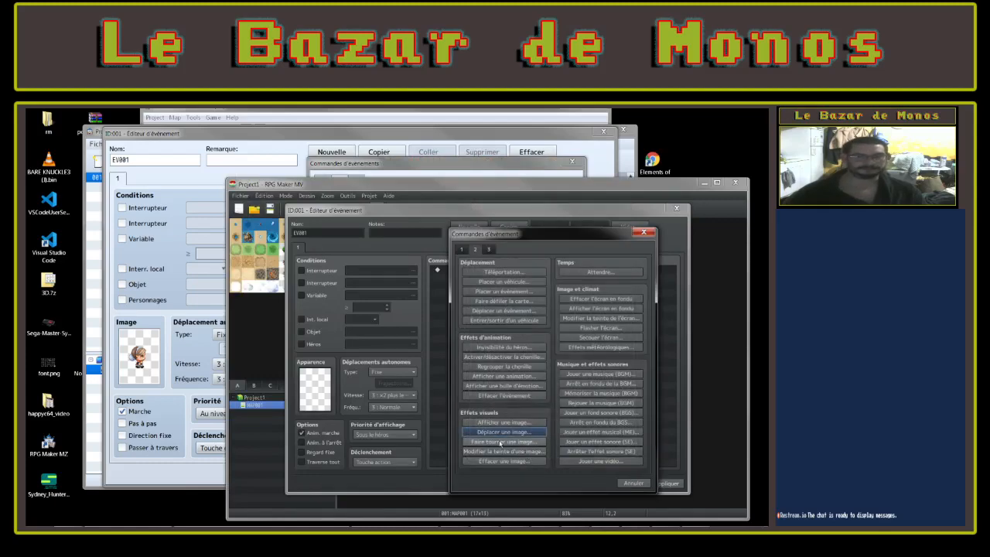
pyautogui.click(504, 441)
pyautogui.click(572, 384)
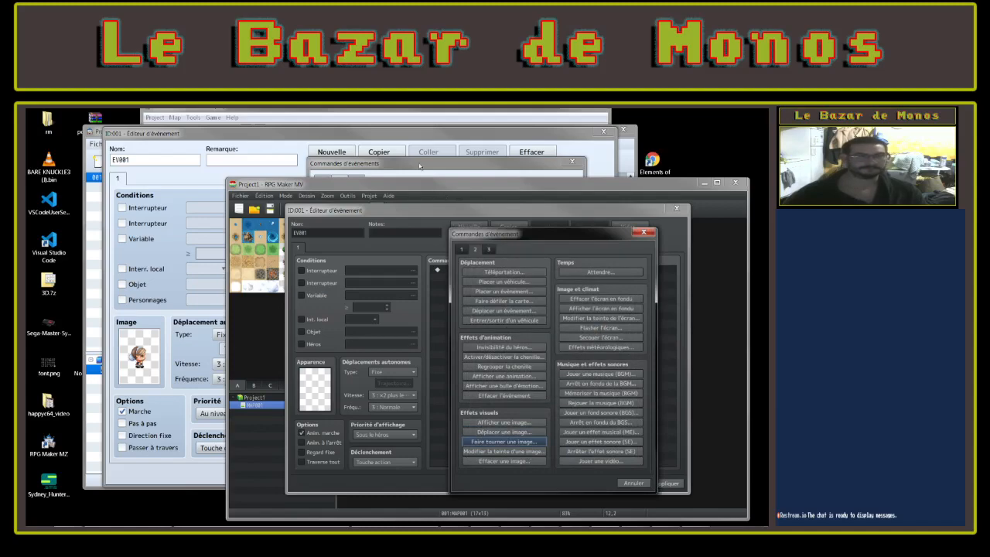
pyautogui.click(418, 169)
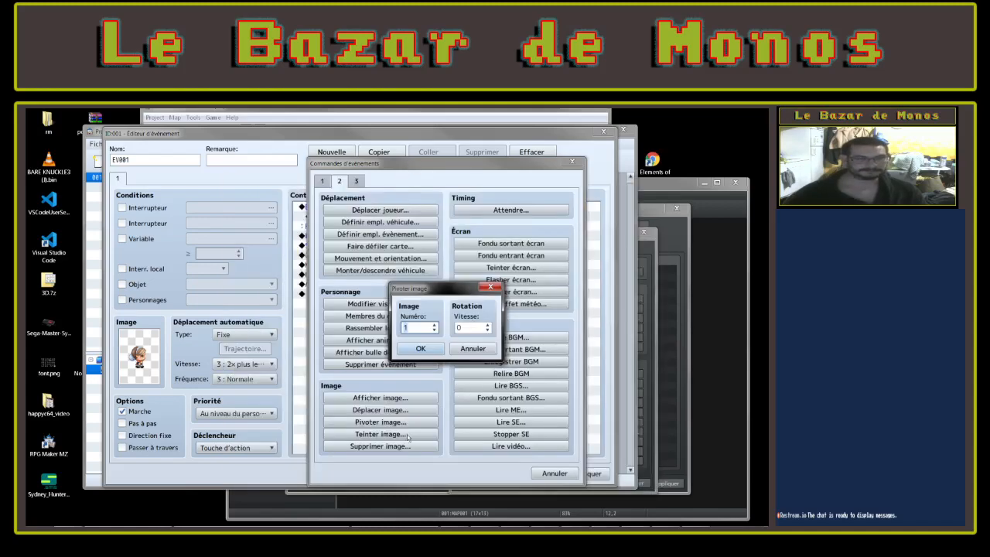
pyautogui.click(472, 349)
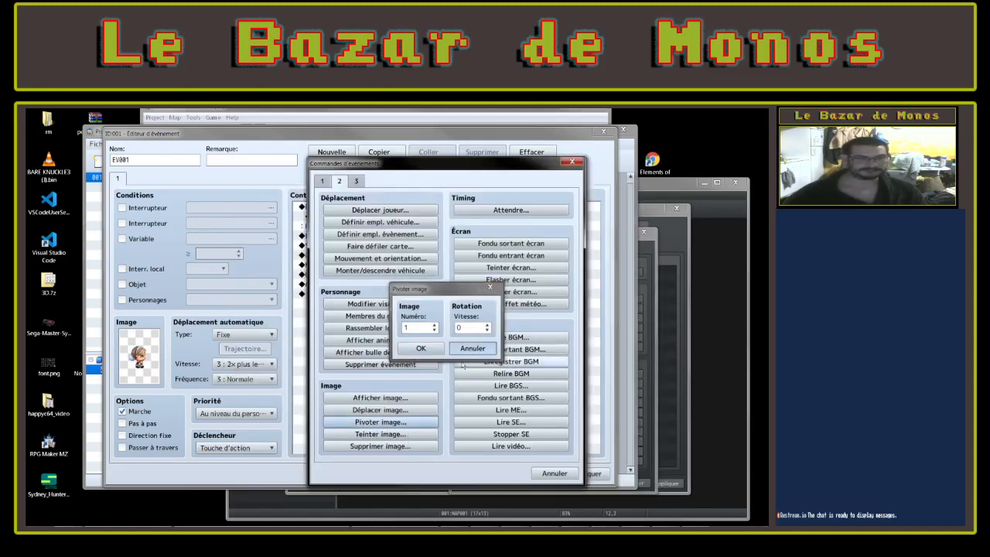
# View the settings of MZ's Supprimer image and Teinter image commands, discarding each one
pyautogui.click(408, 447)
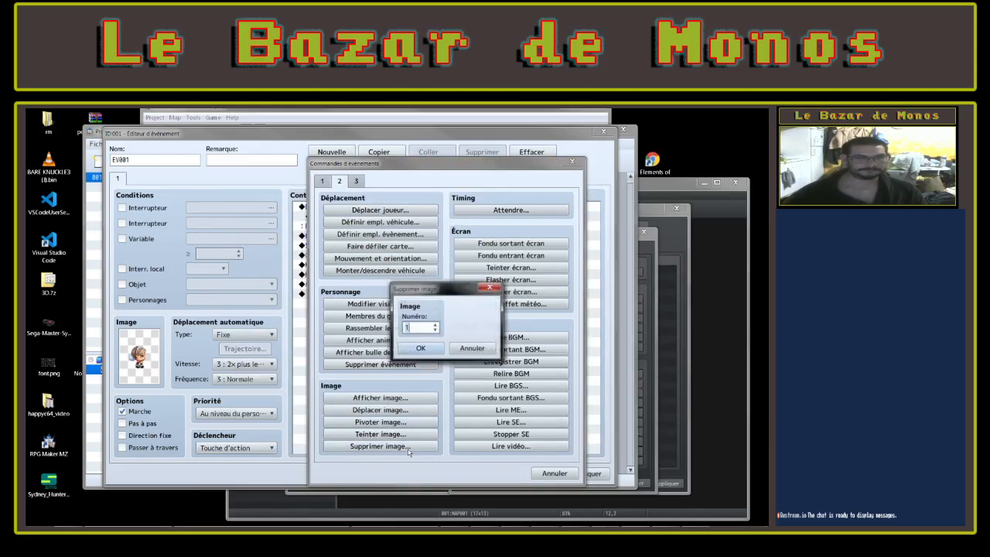
pyautogui.click(472, 348)
pyautogui.click(387, 435)
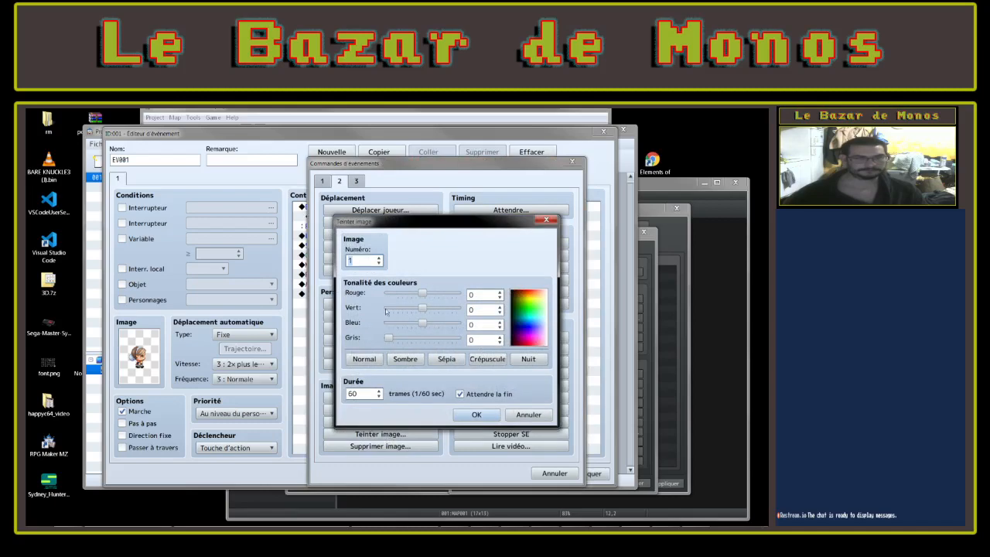
pyautogui.click(528, 415)
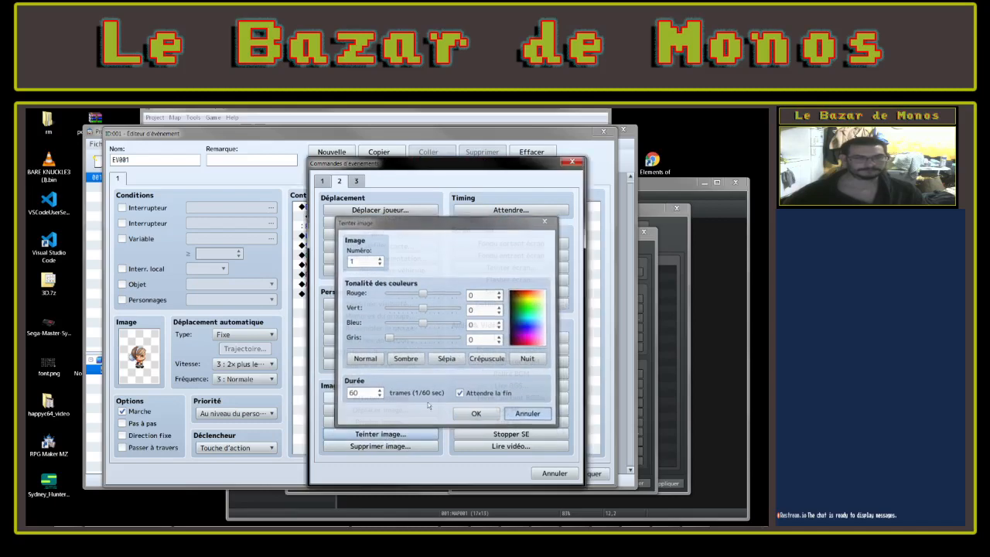
# Compare the Afficher image settings in MZ with Afficher une image in MV, and discard the MV command
pyautogui.click(381, 397)
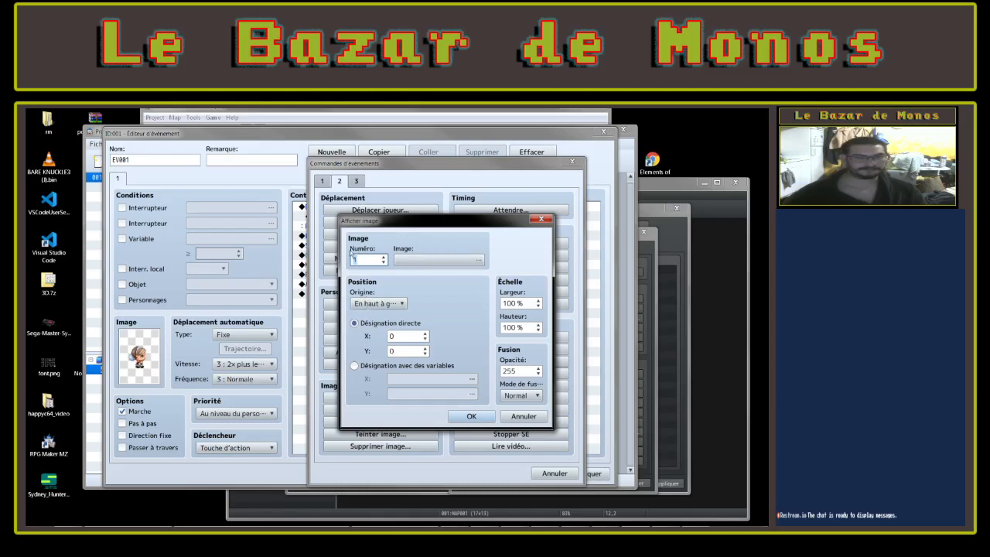
pyautogui.click(672, 266)
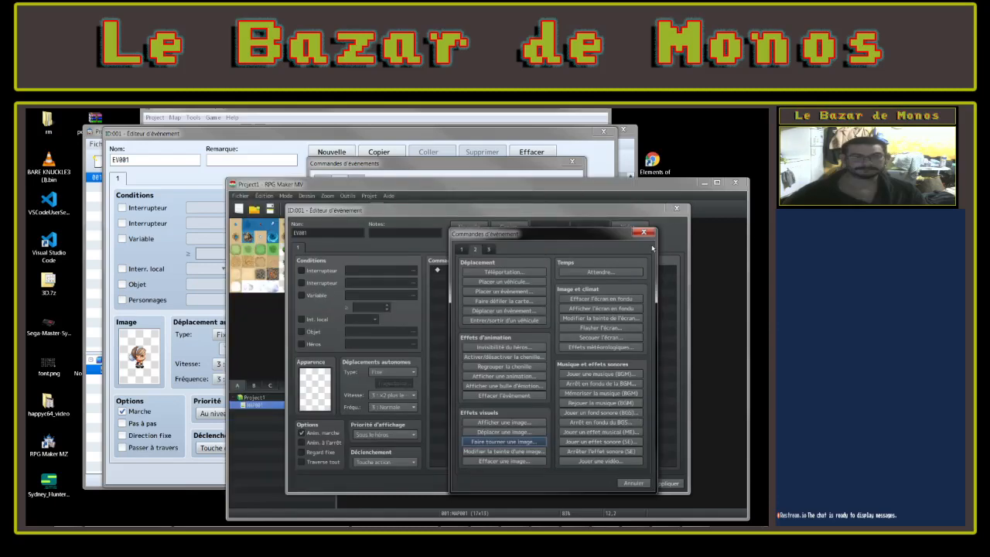
pyautogui.click(508, 421)
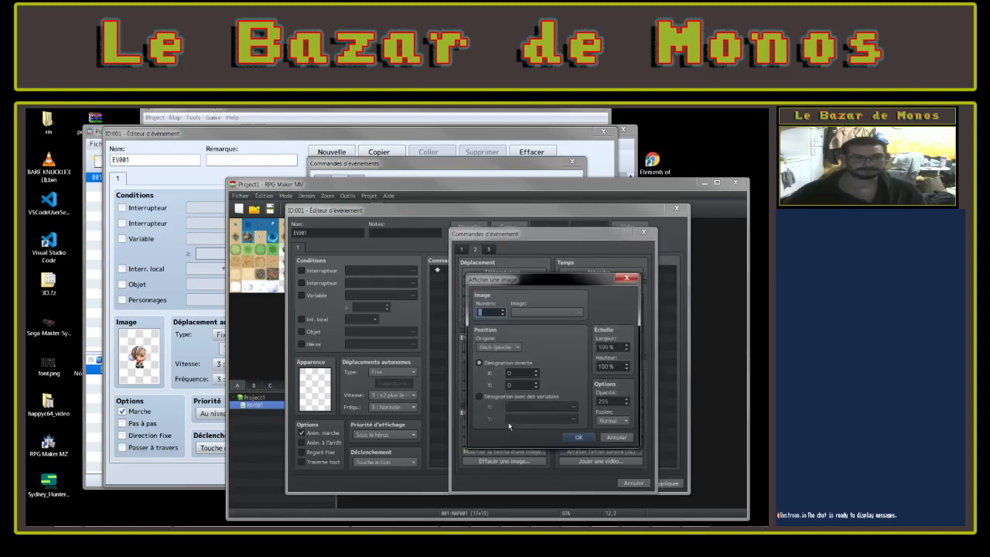
pyautogui.click(625, 280)
# Switch to the older English-language RPG Maker, start inserting a command in event EV0002 and examine all three pages of event commands
pyautogui.click(695, 517)
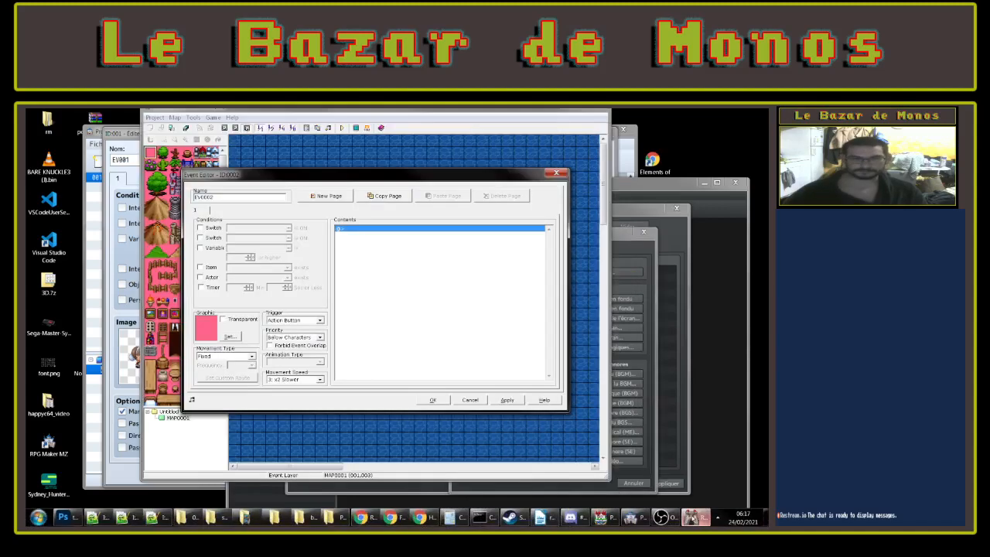
pyautogui.rightClick(379, 229)
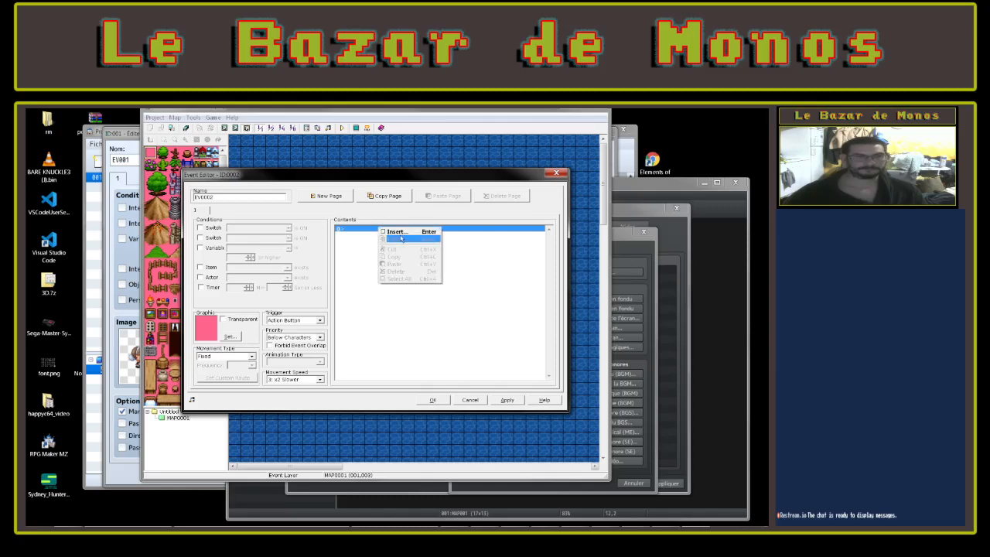
pyautogui.click(397, 232)
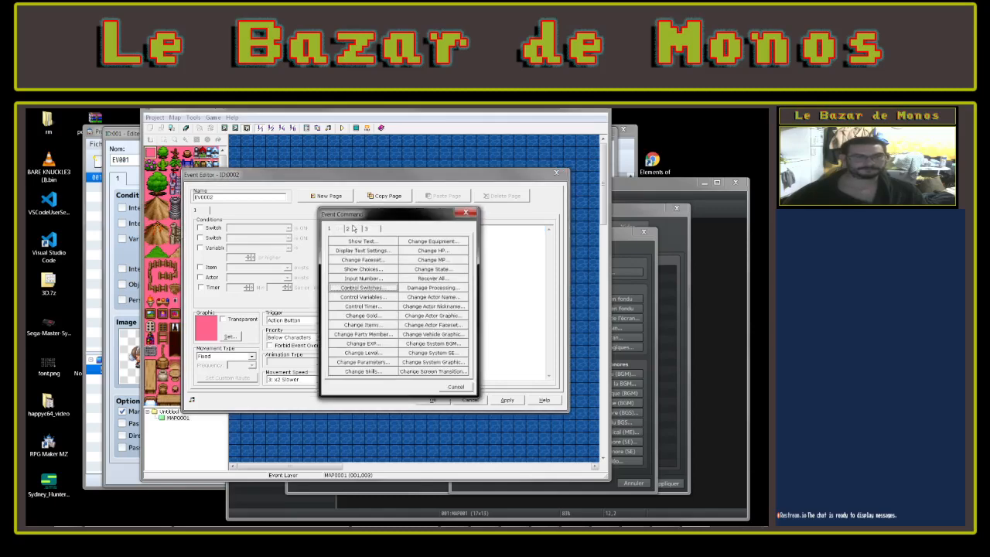
pyautogui.click(352, 229)
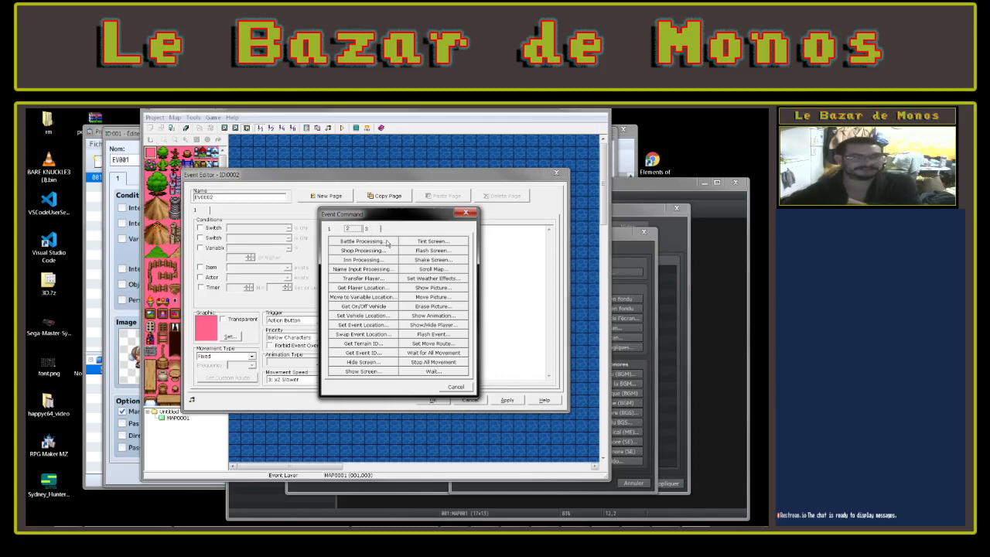
pyautogui.click(336, 230)
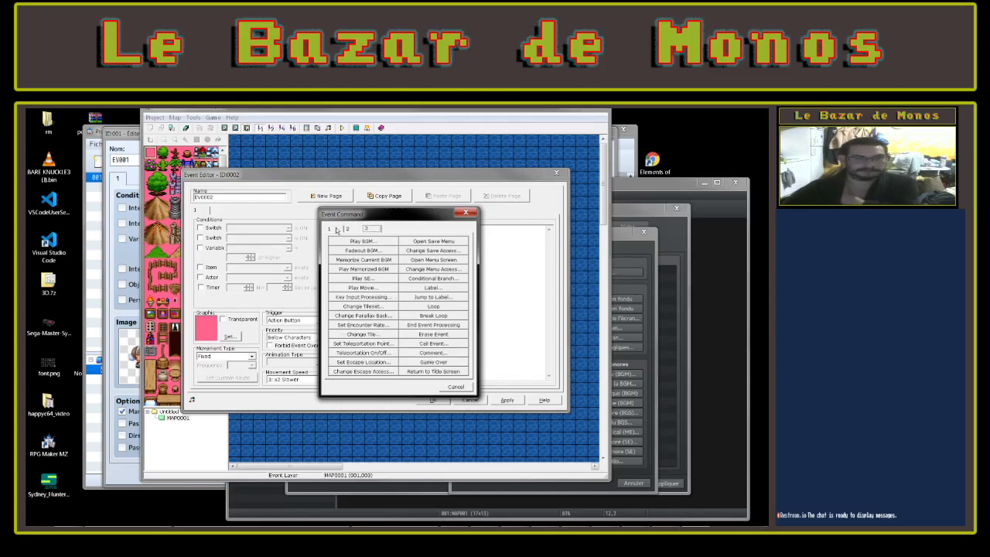
pyautogui.click(337, 230)
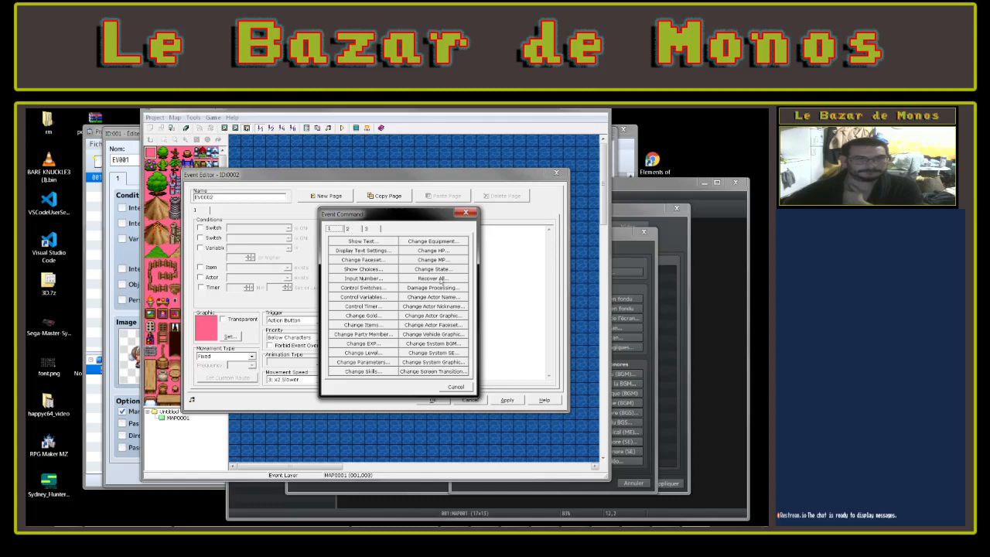
pyautogui.click(347, 228)
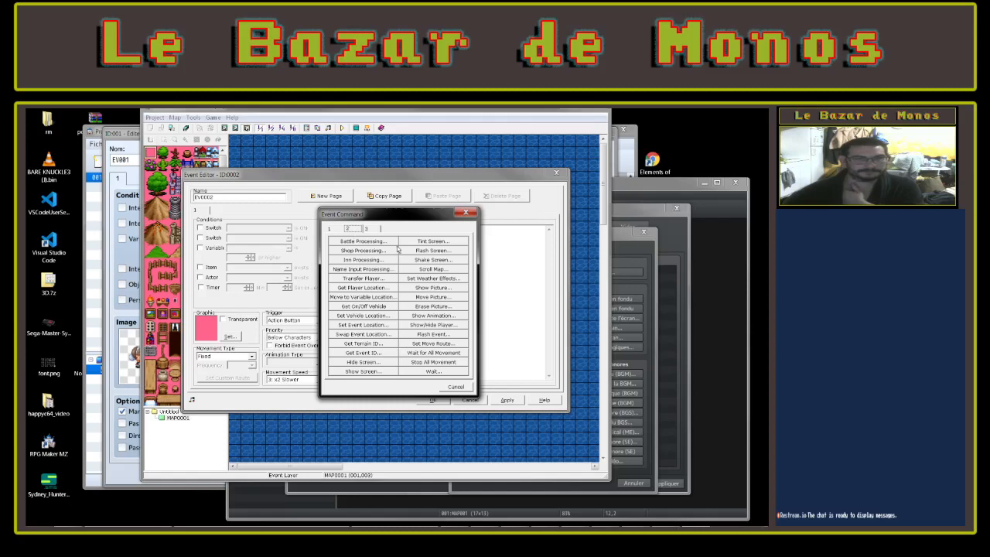
# View the settings of the Show Screen and Show Picture commands for EV0002, discarding both
pyautogui.click(362, 372)
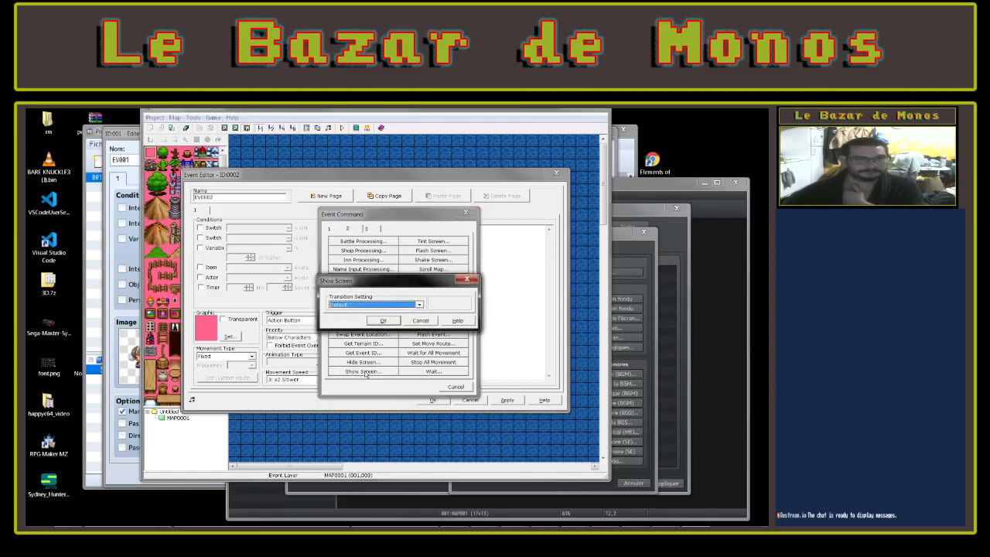
pyautogui.click(424, 319)
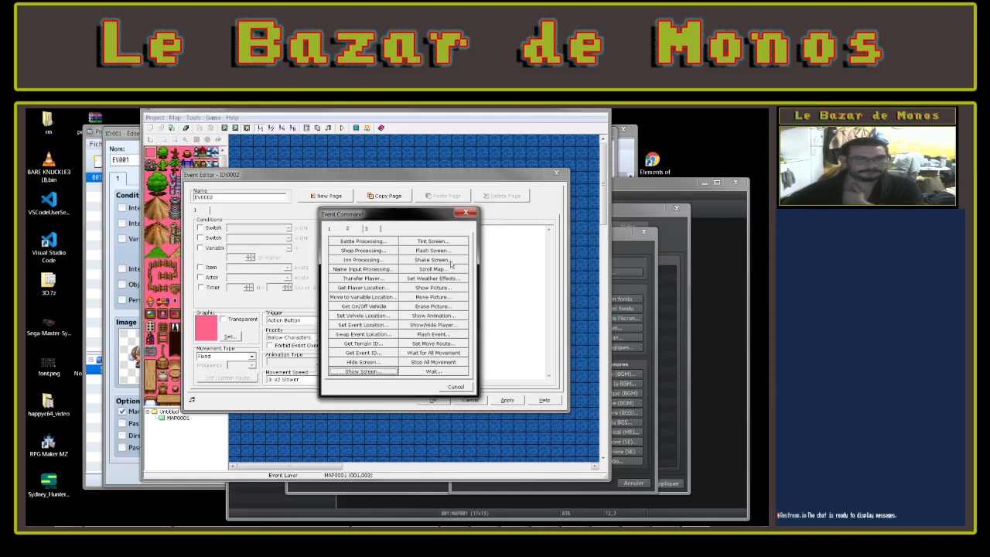
pyautogui.click(444, 290)
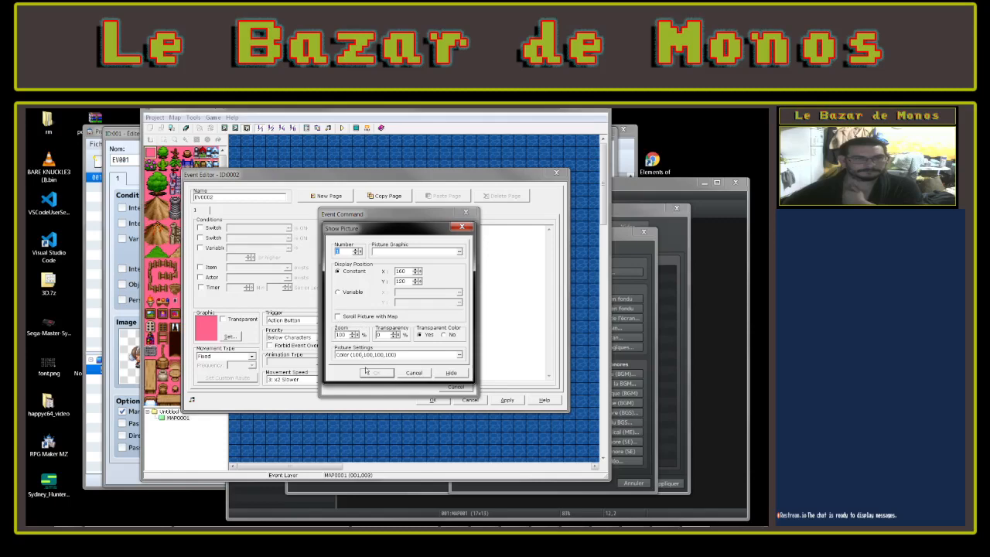
pyautogui.click(422, 372)
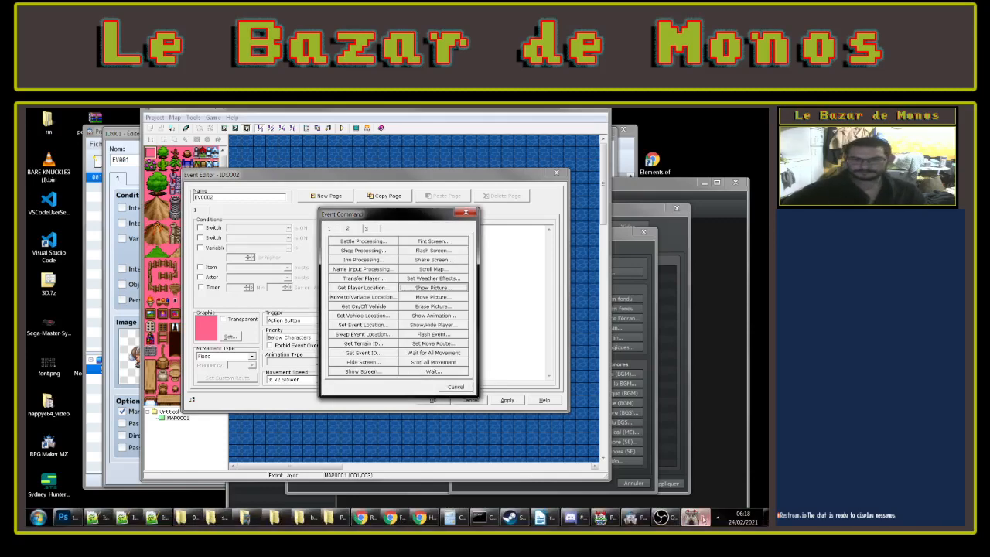
# Launch RPG Maker 2003 through Steam and create a new project titled Untitled in the folder Project1
pyautogui.click(719, 519)
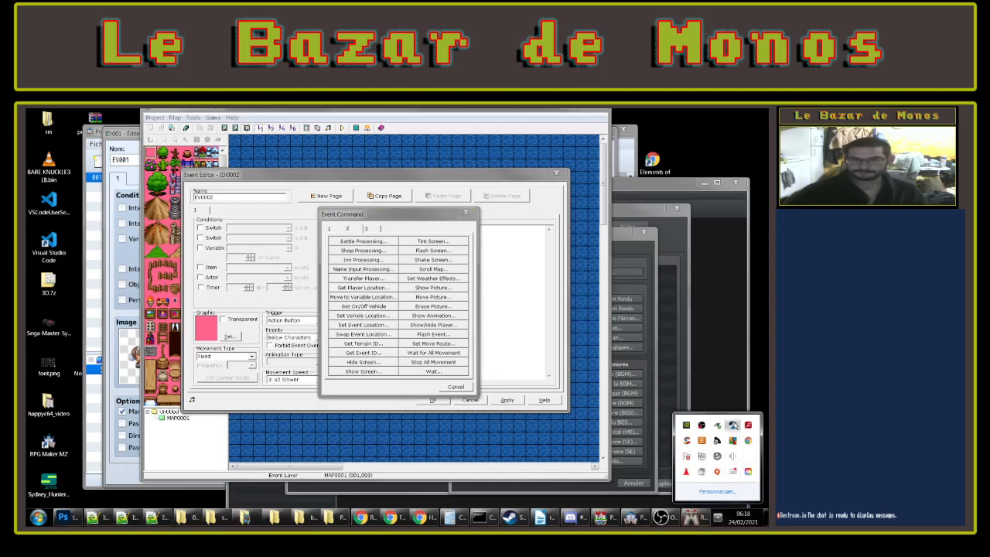
pyautogui.rightClick(732, 426)
pyautogui.click(714, 358)
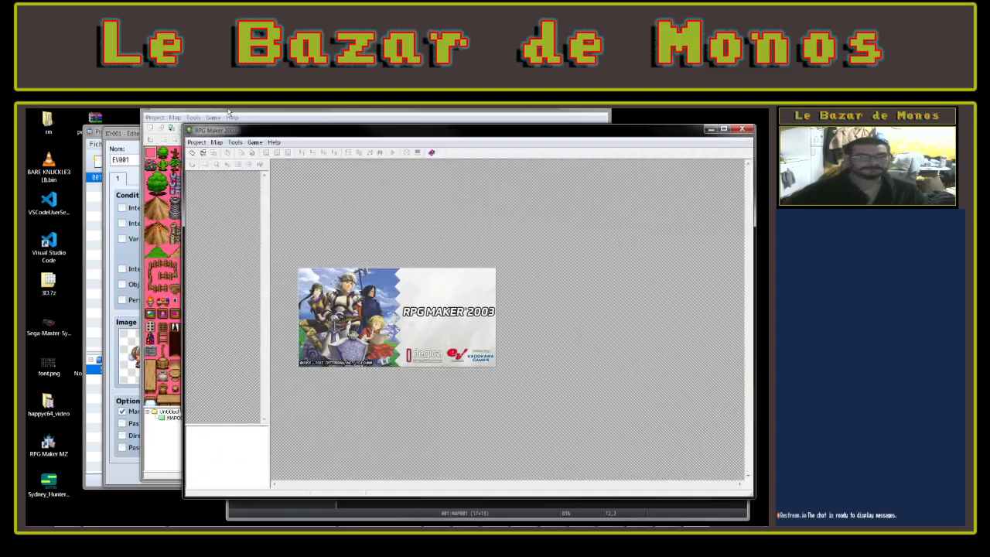
pyautogui.click(195, 143)
pyautogui.click(198, 153)
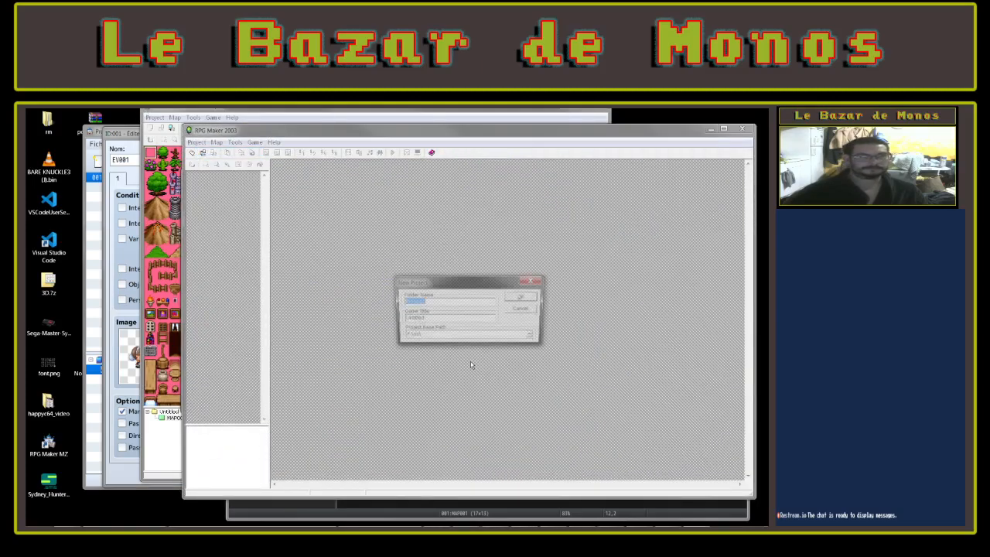
pyautogui.click(538, 299)
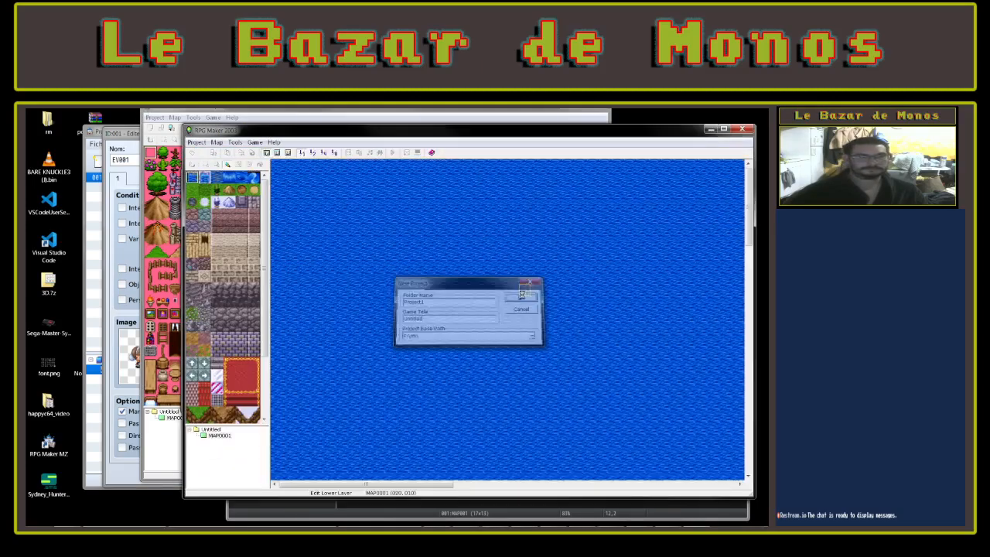
# Create event EV0001 on the event layer of MAP0001 and start inserting a command in its contents
pyautogui.click(279, 153)
pyautogui.click(288, 153)
pyautogui.doubleClick(406, 265)
pyautogui.click(481, 251)
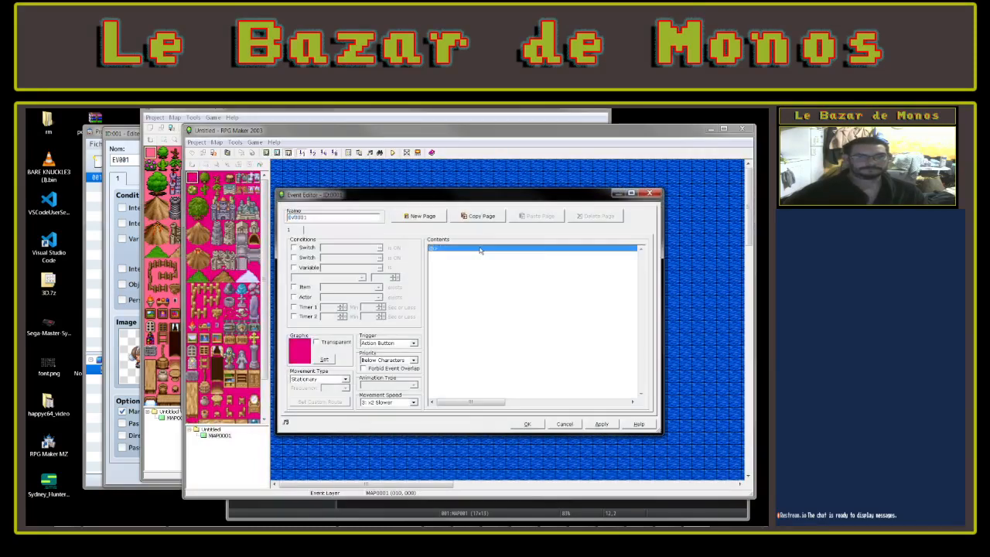
pyautogui.rightClick(485, 251)
pyautogui.click(491, 253)
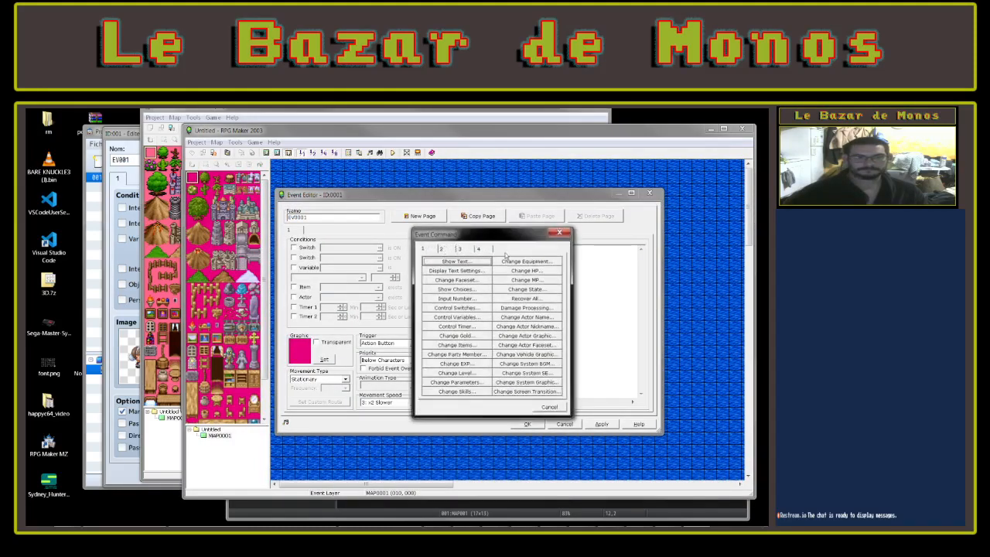
# Start a Show Picture command, try both number modes, and set the picture number to Variable 0001
pyautogui.click(441, 249)
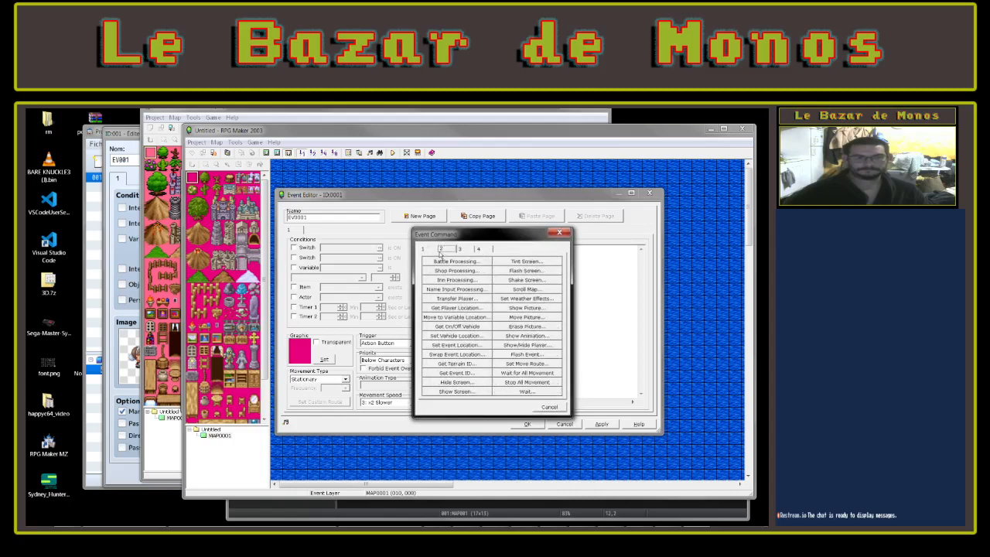
pyautogui.click(526, 308)
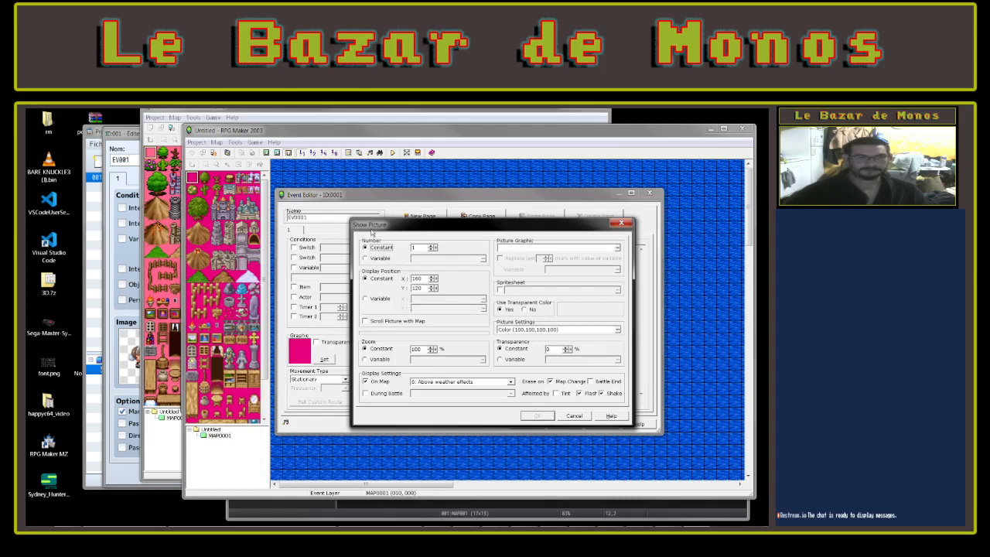
pyautogui.click(370, 258)
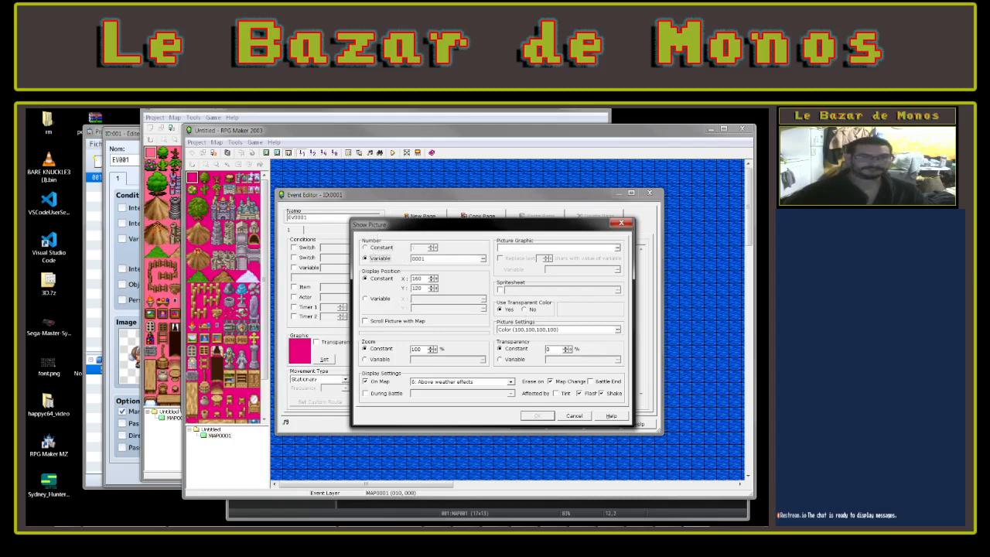
pyautogui.click(379, 248)
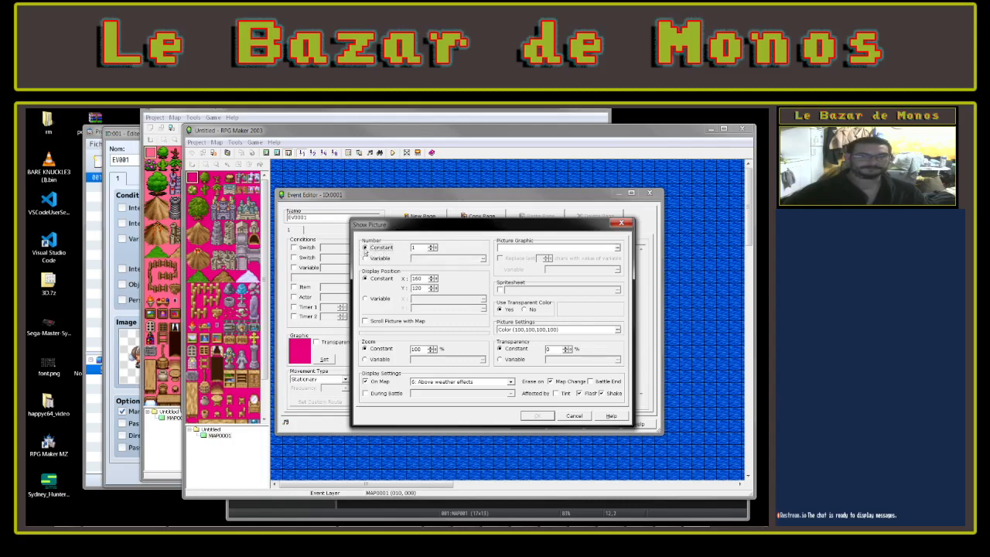
pyautogui.click(364, 258)
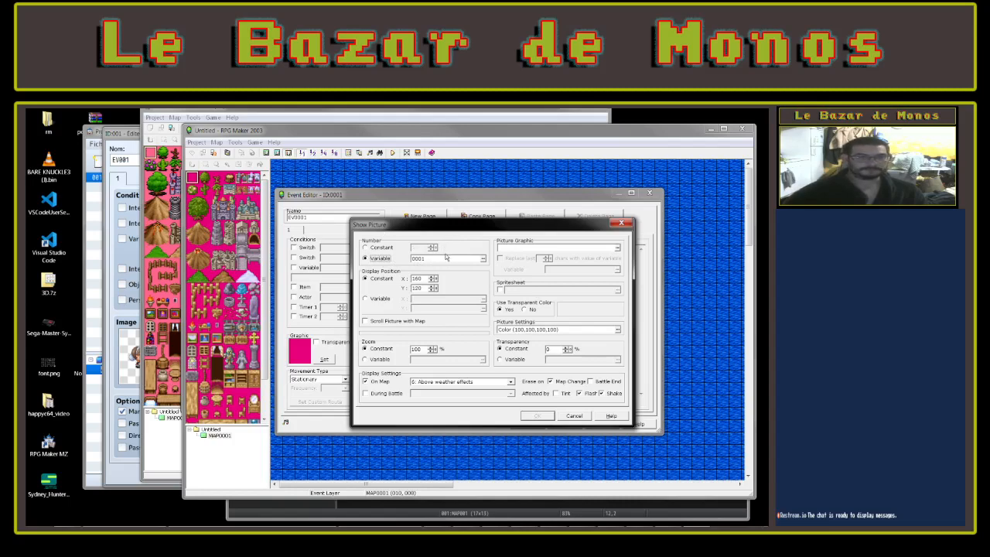
# View the variable list for the picture number, then discard the Show Picture command and leave the event command list
pyautogui.click(482, 260)
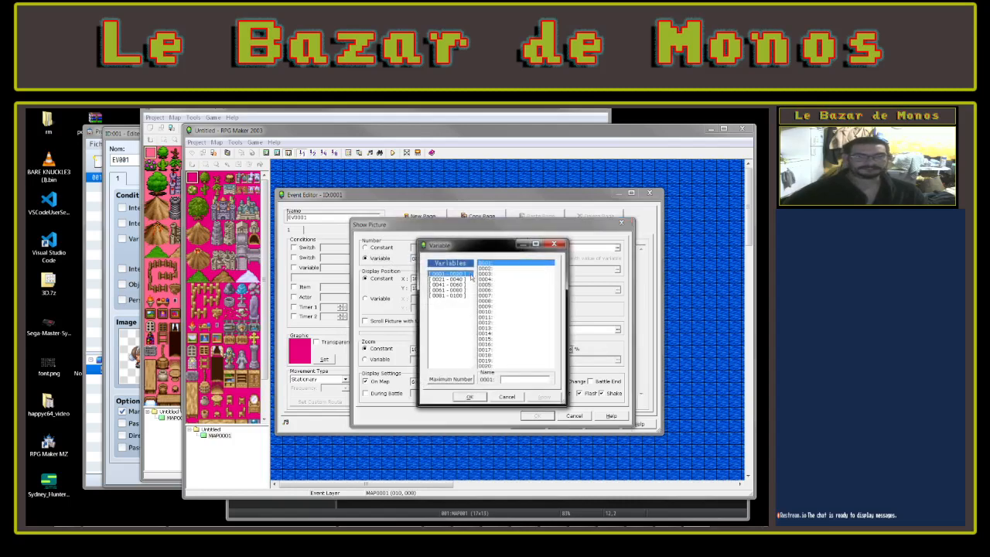
pyautogui.click(506, 397)
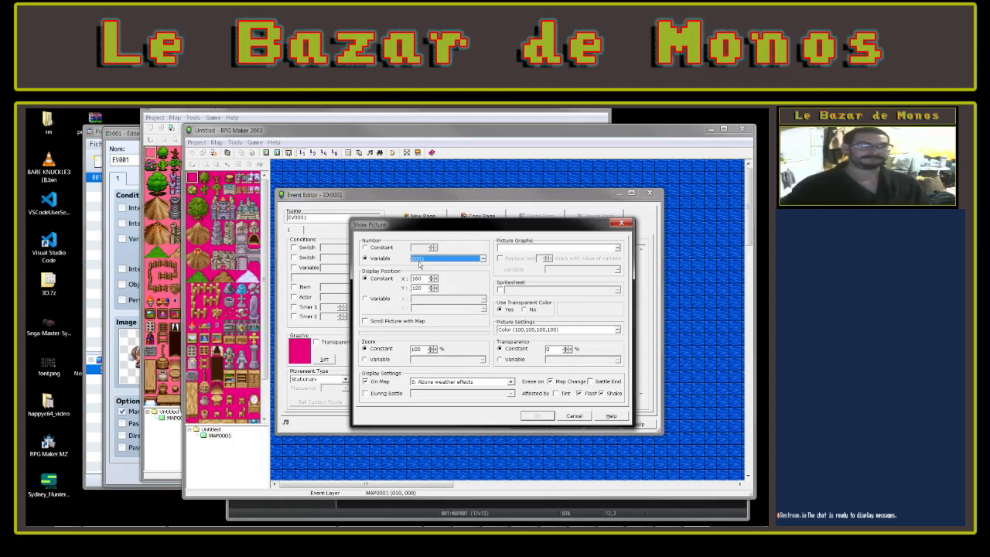
pyautogui.click(580, 419)
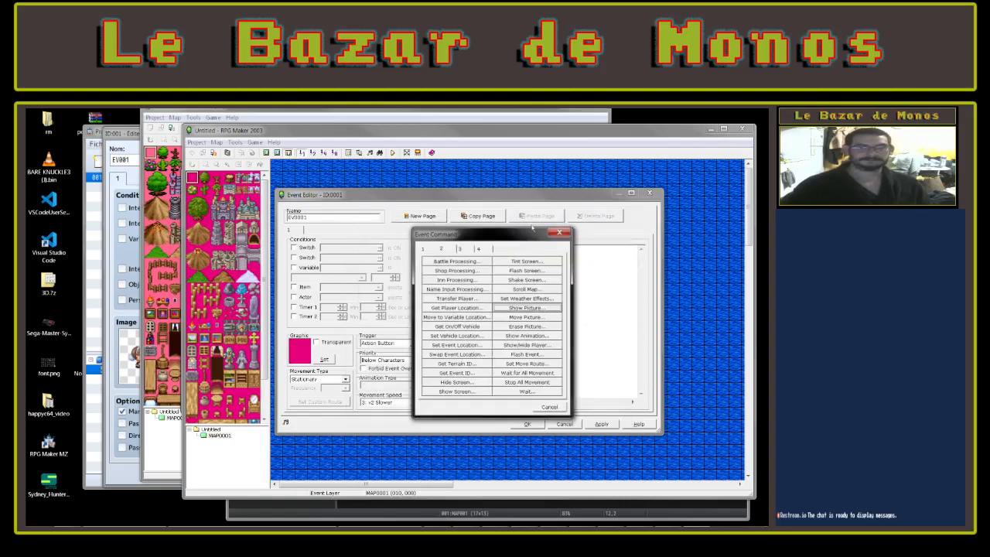
pyautogui.click(560, 232)
# Close RPG Maker 2003, then discard the open EV0002 event and close the older RPG Maker editor behind it
pyautogui.moveTo(371, 131)
pyautogui.mouseDown()
pyautogui.moveTo(451, 144)
pyautogui.moveTo(354, 126)
pyautogui.mouseUp()
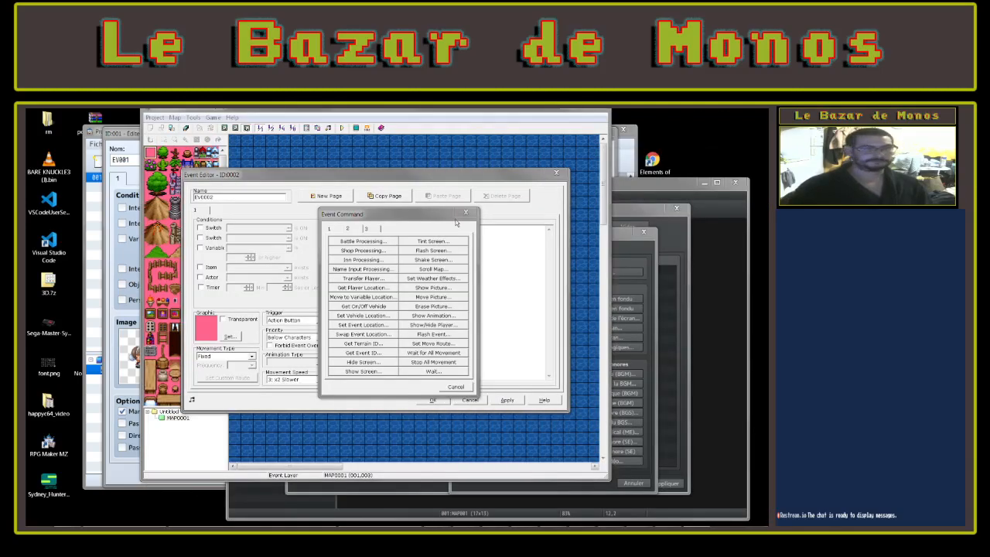
pyautogui.click(465, 214)
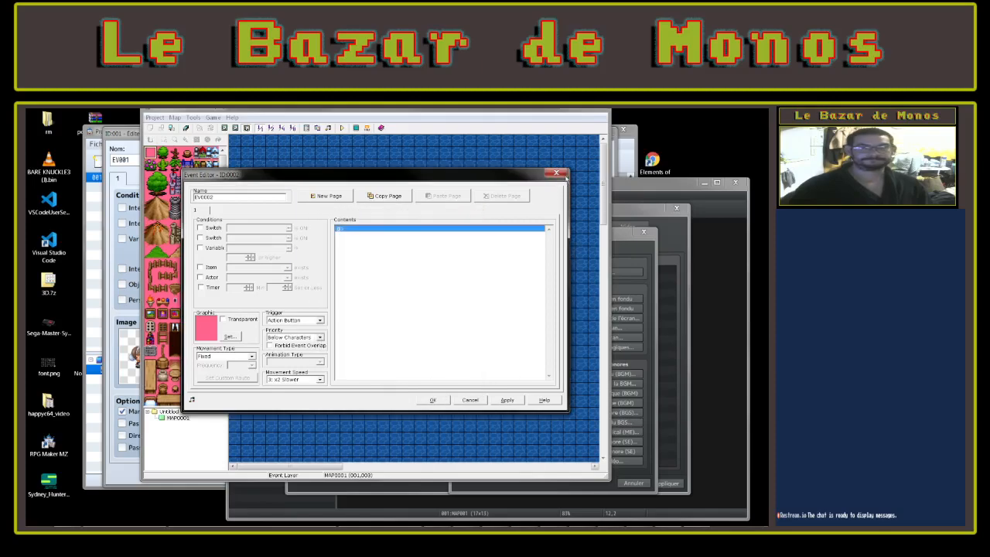
pyautogui.click(558, 174)
pyautogui.click(601, 113)
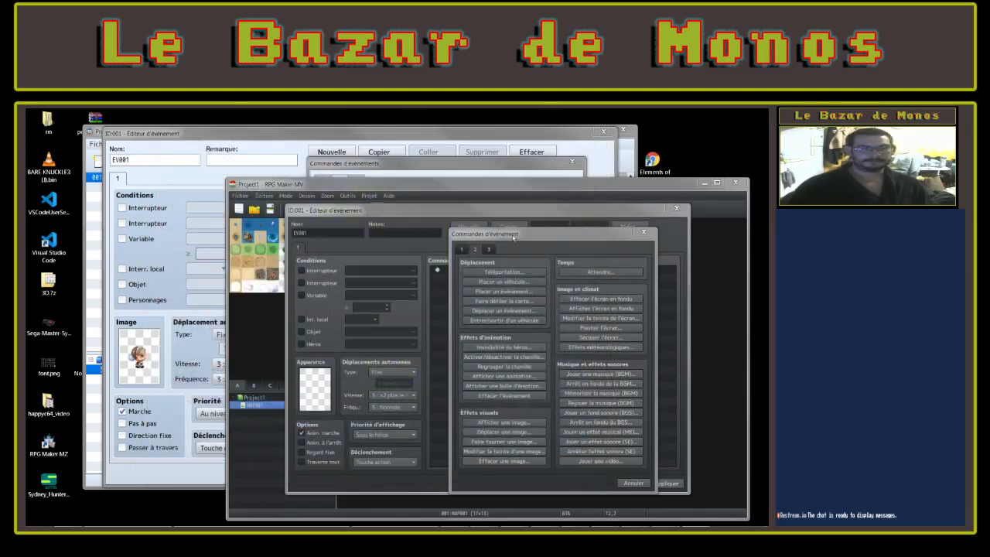
# Switch to RPG Maker MZ, cancel the pending Afficher image command, and view the Attendre command's settings without adding it
pyautogui.click(435, 163)
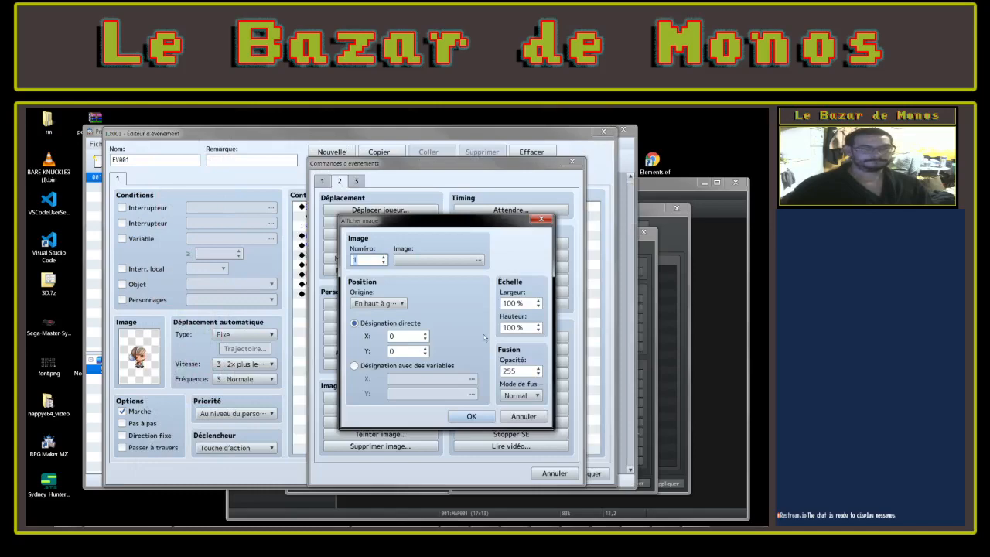
pyautogui.click(523, 416)
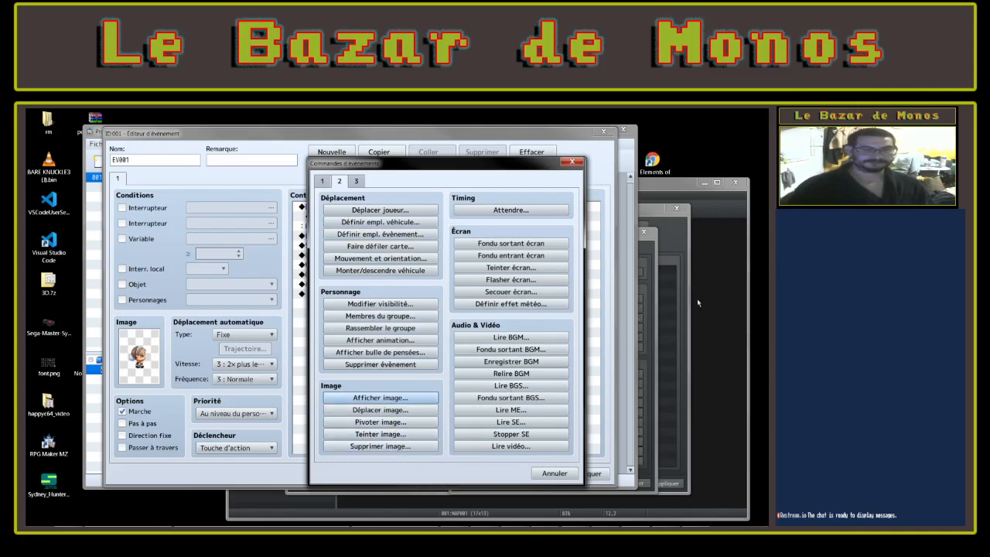
pyautogui.click(510, 209)
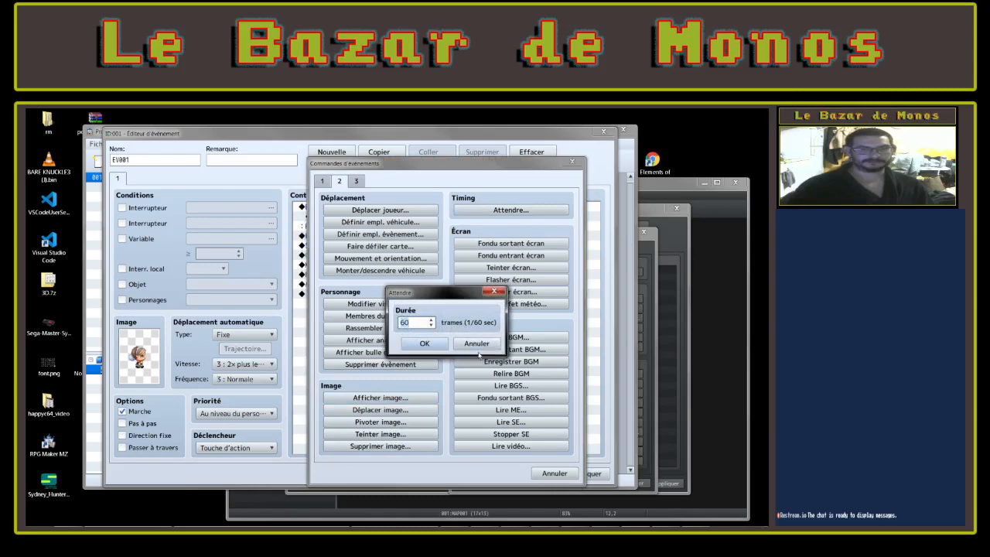
pyautogui.click(477, 345)
pyautogui.press('Escape')
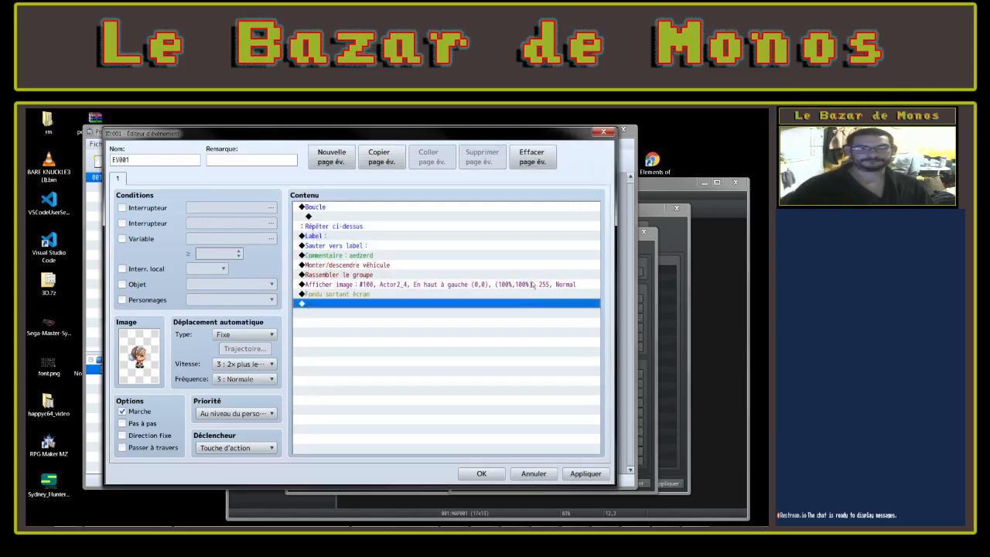
# From the empty last line of EV001, view the Secouer écran settings and the Définir effet météo weather types, discarding both
pyautogui.doubleClick(371, 304)
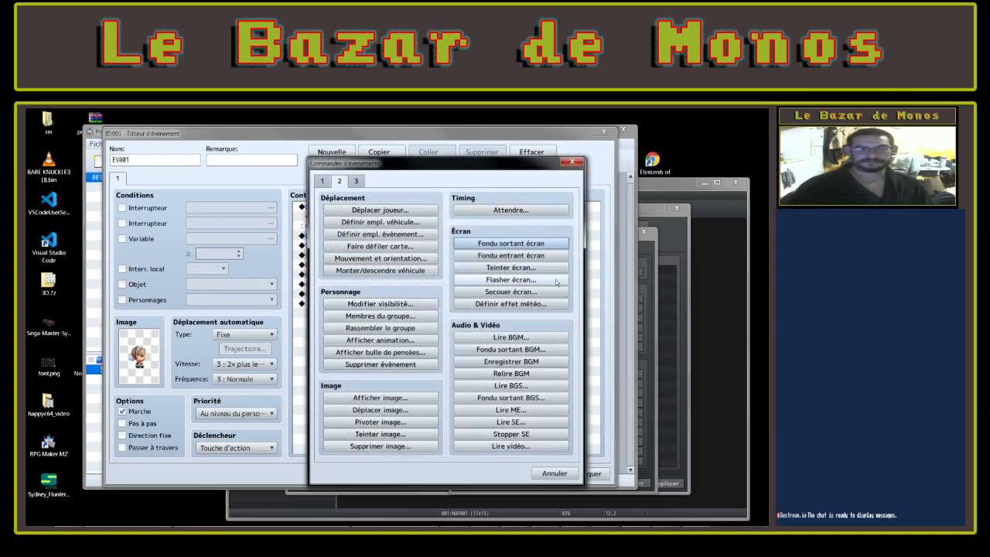
pyautogui.click(534, 291)
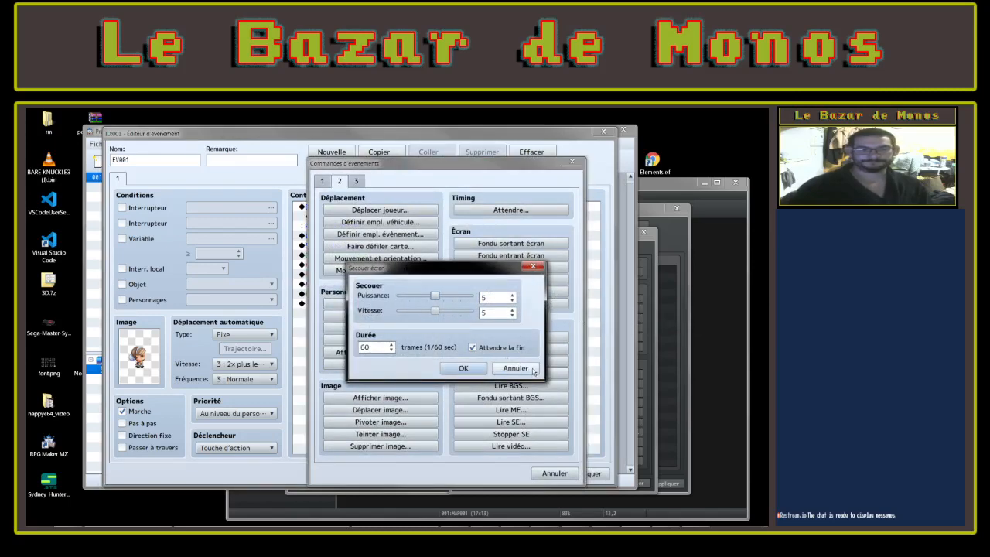
pyautogui.click(529, 371)
pyautogui.click(543, 304)
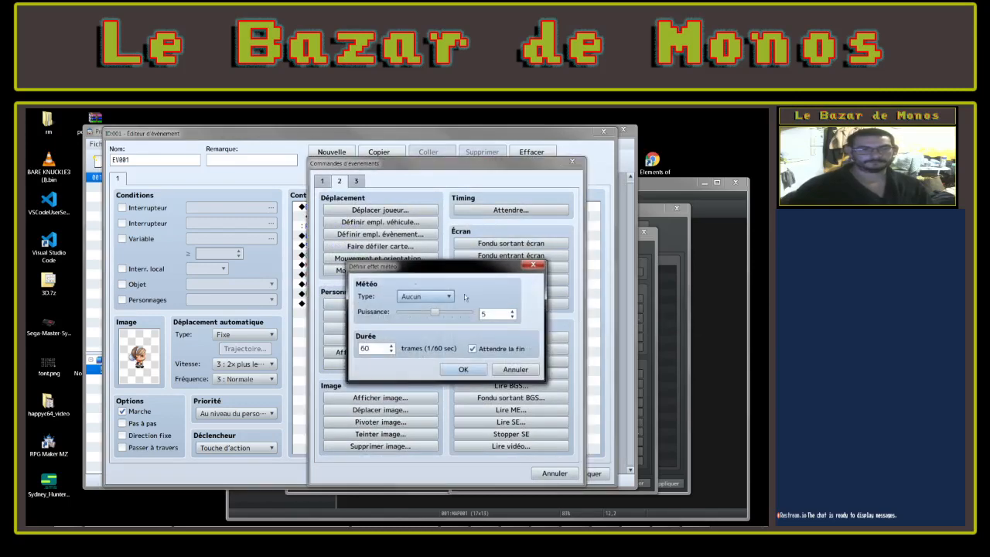
pyautogui.click(425, 296)
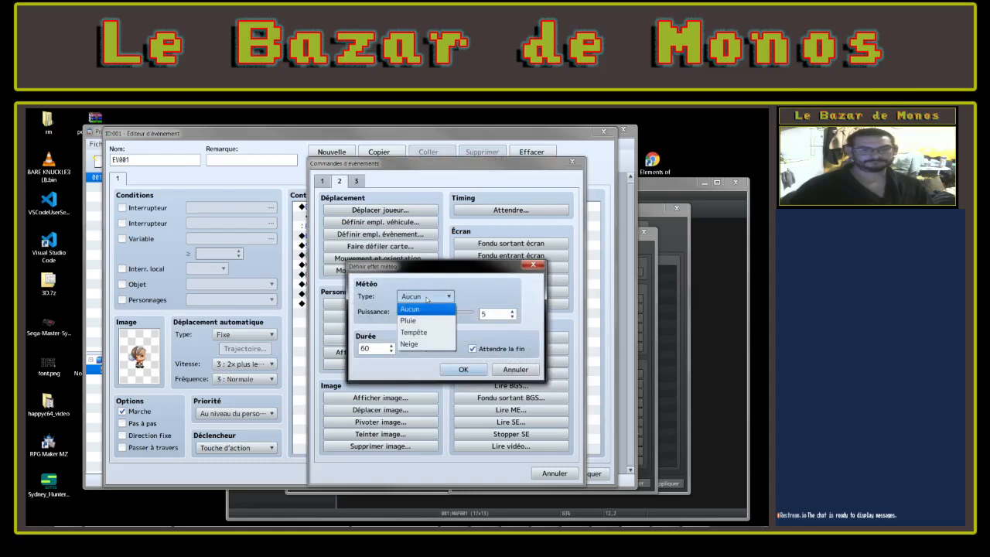
pyautogui.click(515, 369)
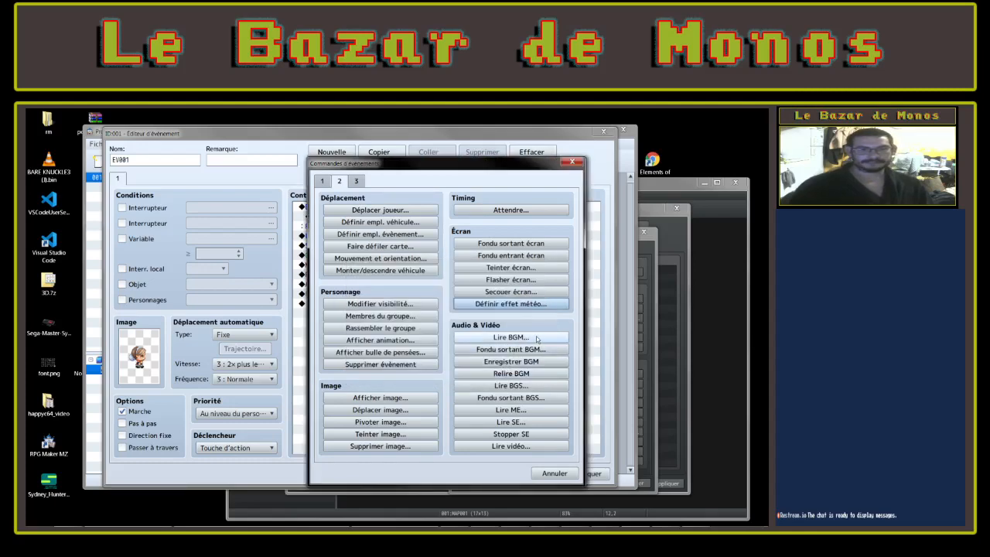
# Compare the Lire BGM track list and sound settings with RPG Maker MV's Jouer une musique (BGM), then discard the MZ command
pyautogui.click(540, 339)
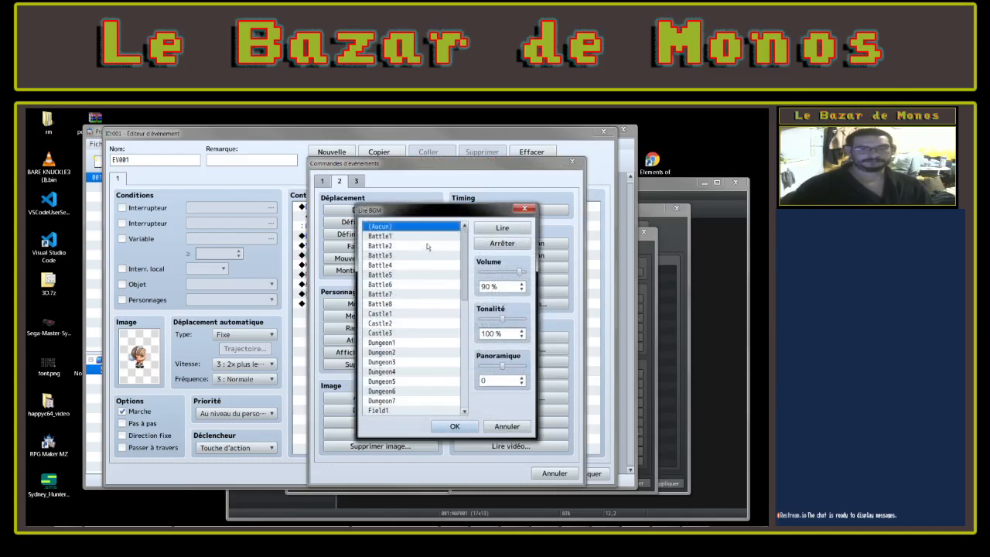
pyautogui.click(645, 254)
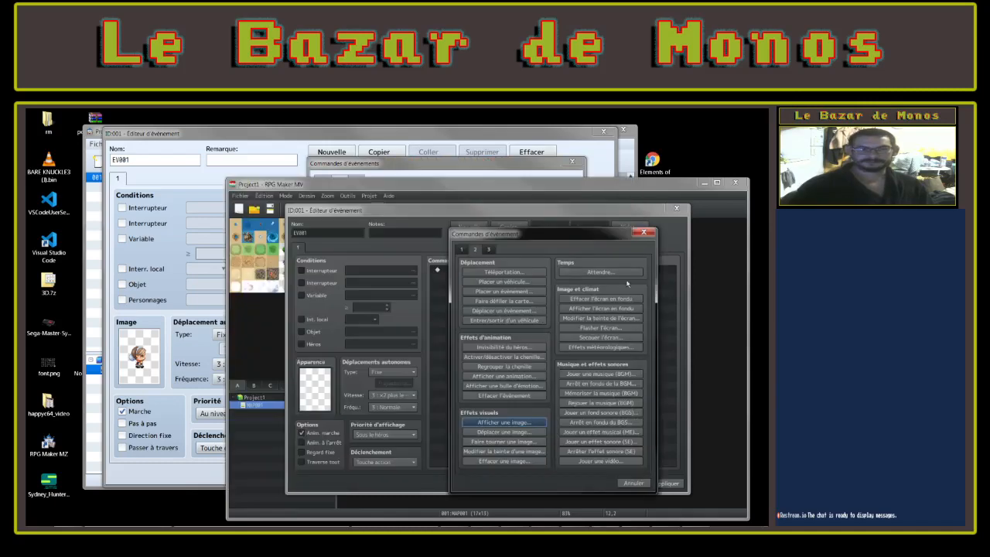
pyautogui.click(611, 374)
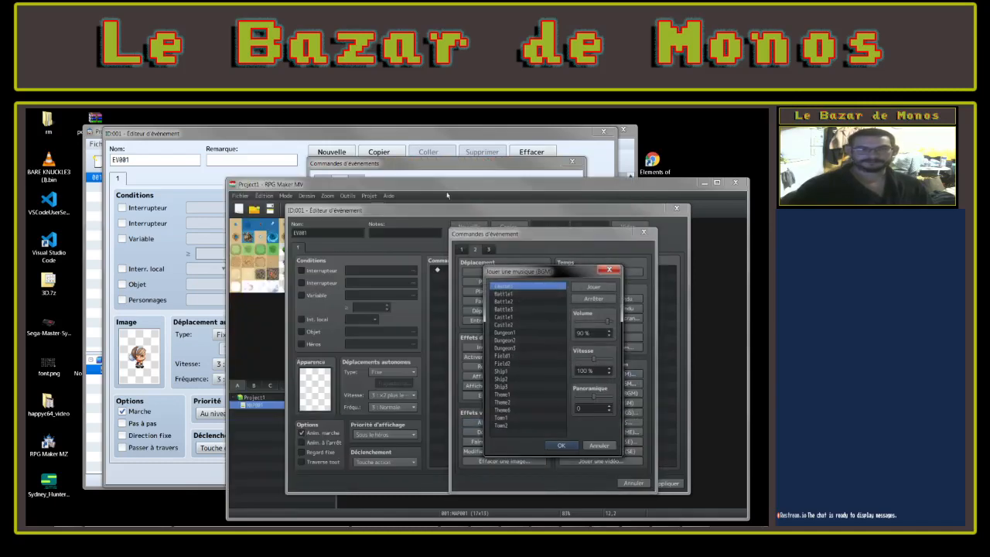
pyautogui.click(481, 172)
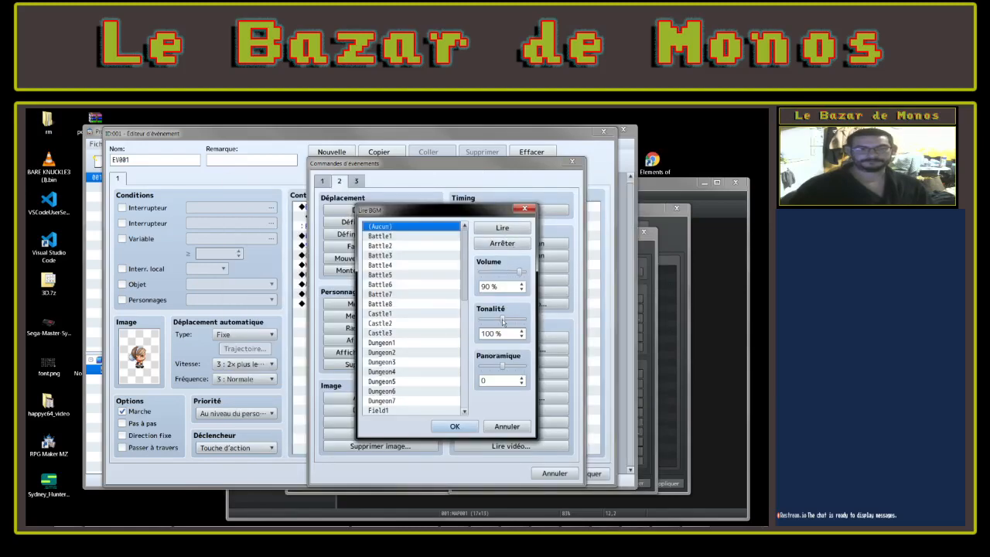
pyautogui.click(669, 292)
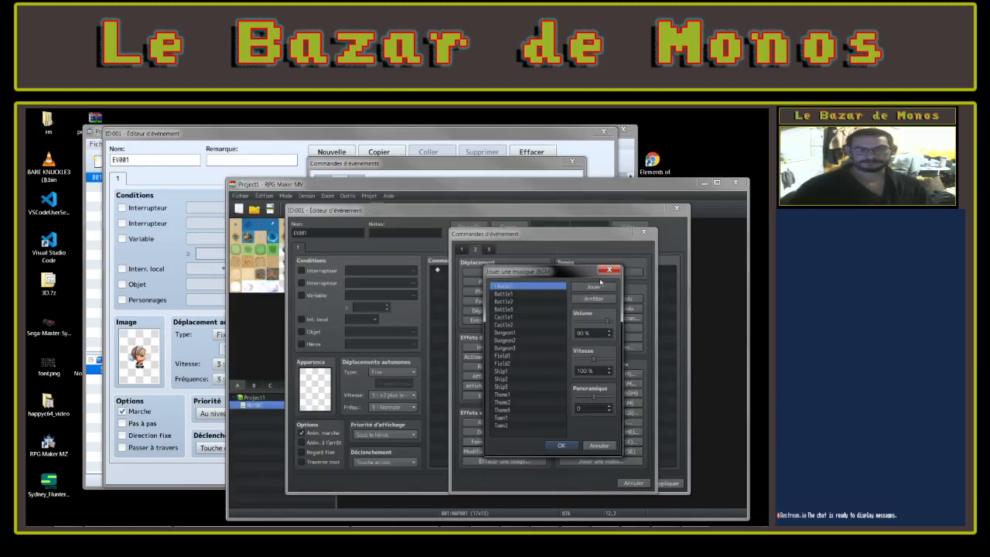
pyautogui.click(442, 169)
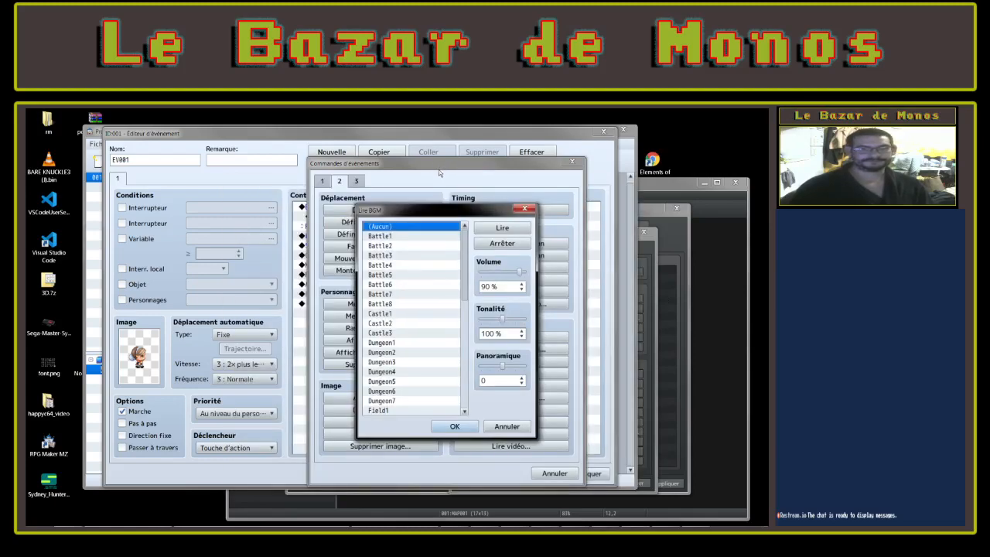
pyautogui.click(524, 209)
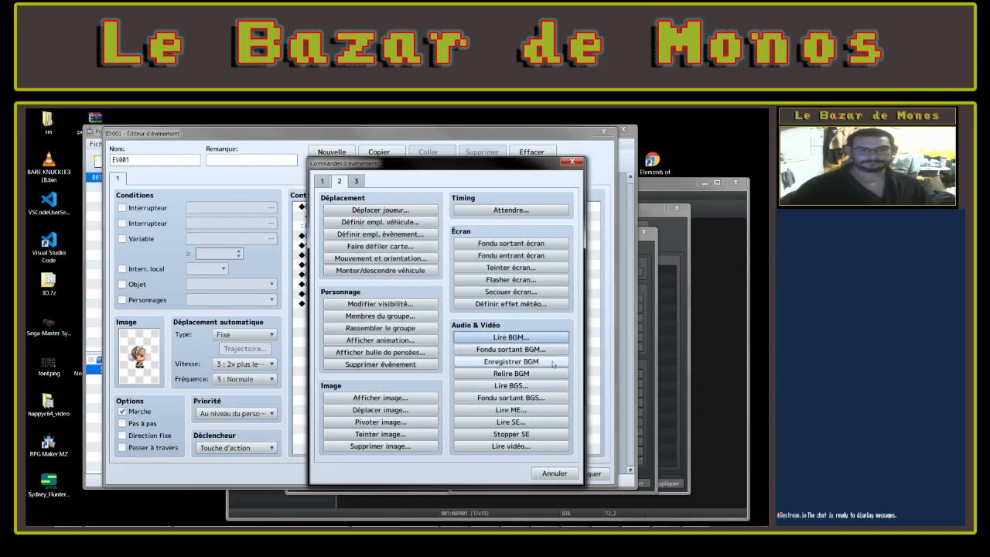
# View the options of the Lire BGS, Lire ME, Lire SE and Lire vidéo commands, discarding each one
pyautogui.click(543, 389)
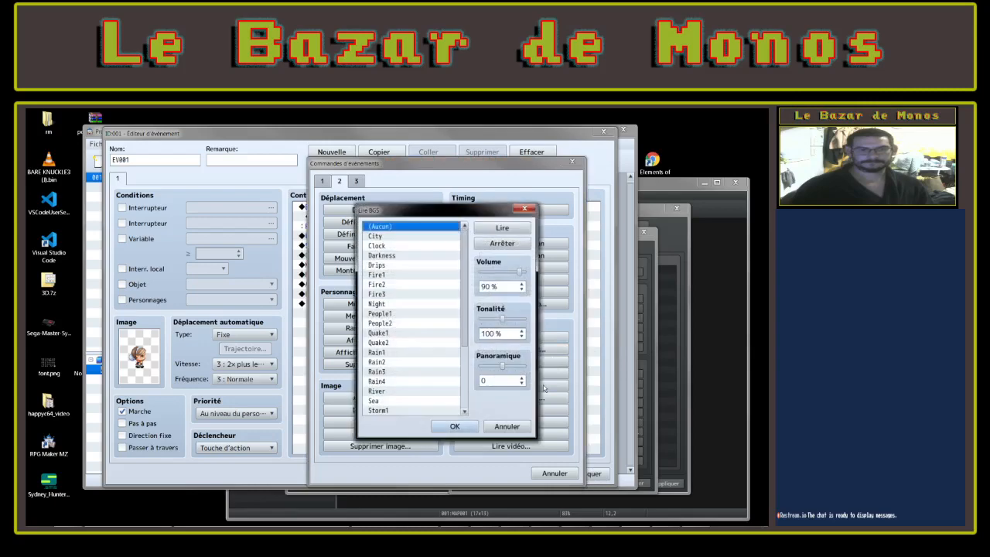
pyautogui.click(525, 208)
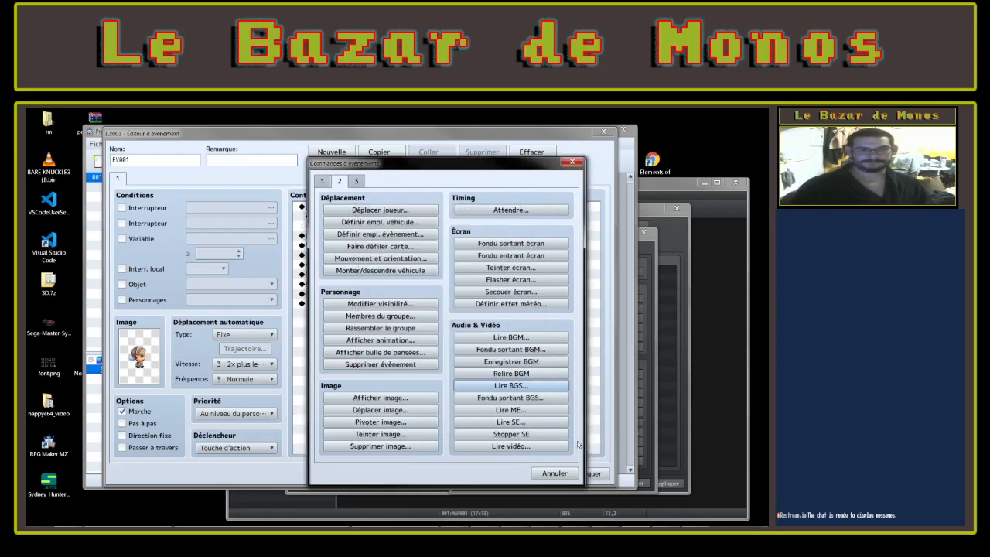
pyautogui.click(541, 410)
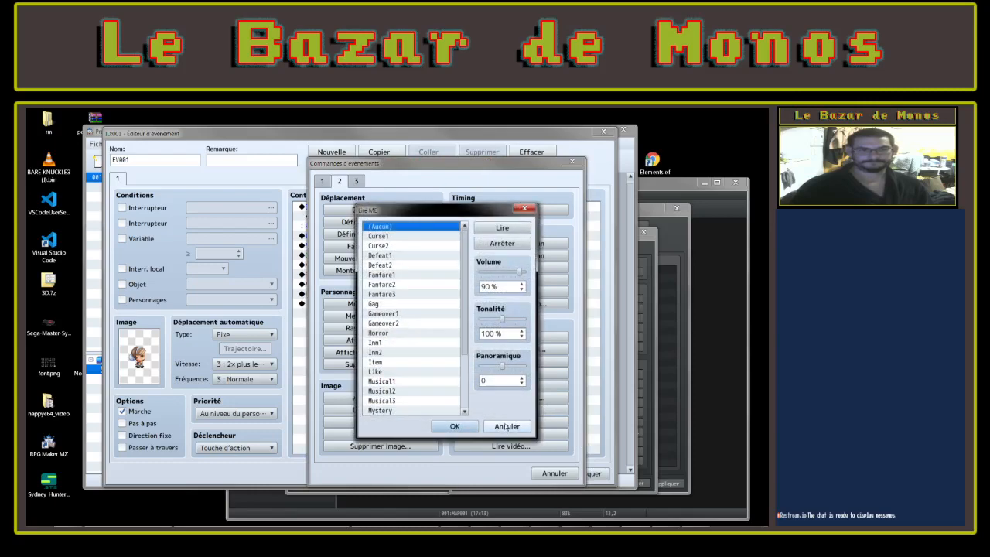
pyautogui.click(506, 426)
pyautogui.click(511, 423)
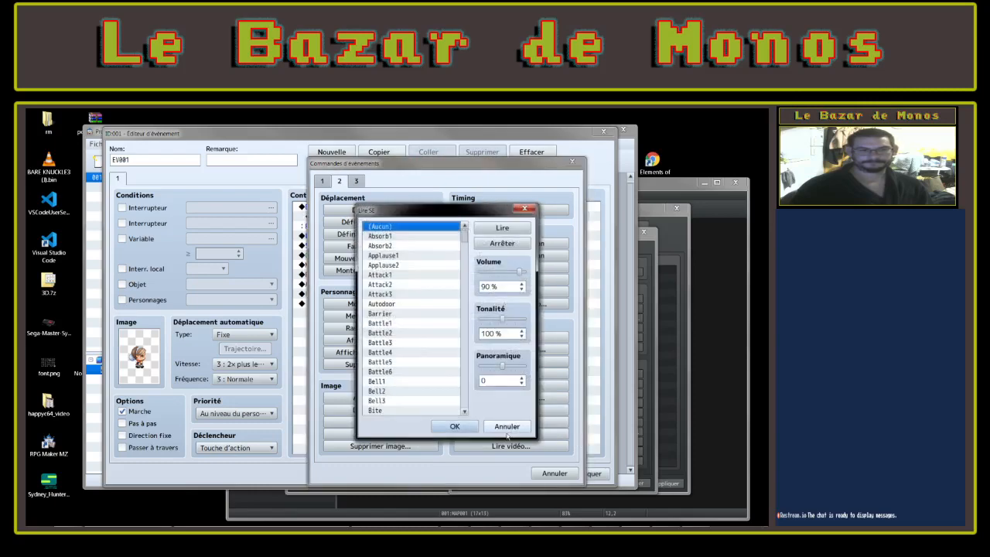
pyautogui.click(507, 427)
pyautogui.click(531, 447)
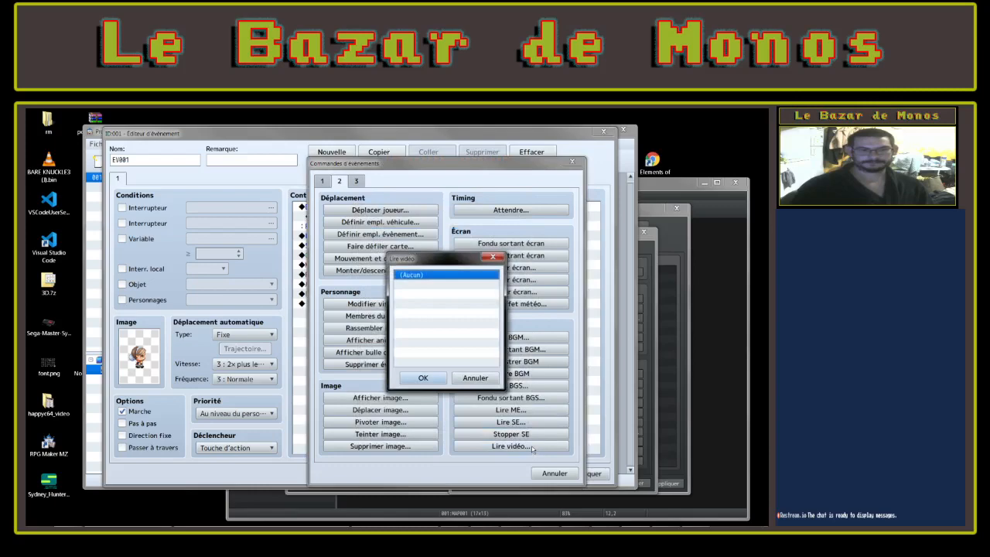
pyautogui.click(475, 378)
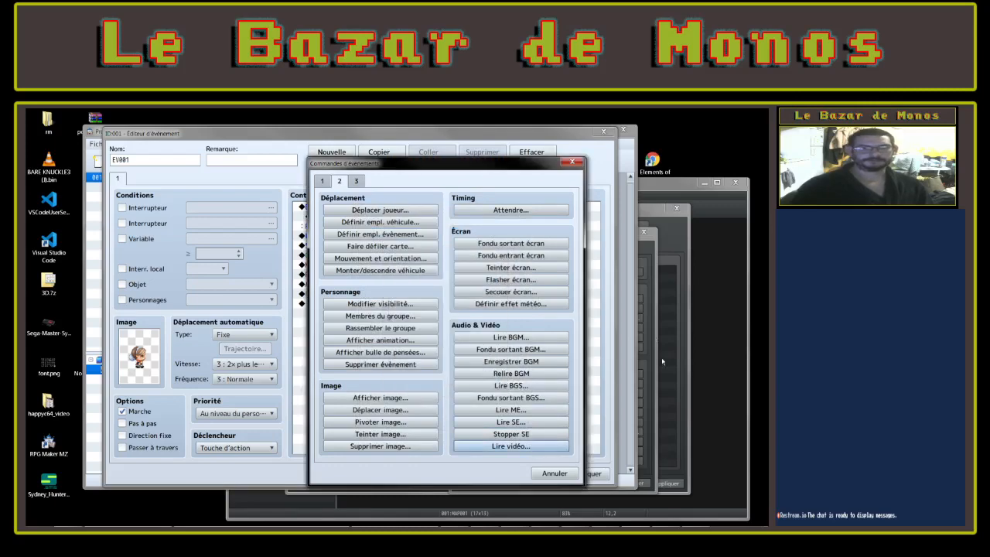
# Start a Traitement combat command, try choosing the troop by variable, and set it to Identique aux rencontres aléatoires
pyautogui.click(357, 180)
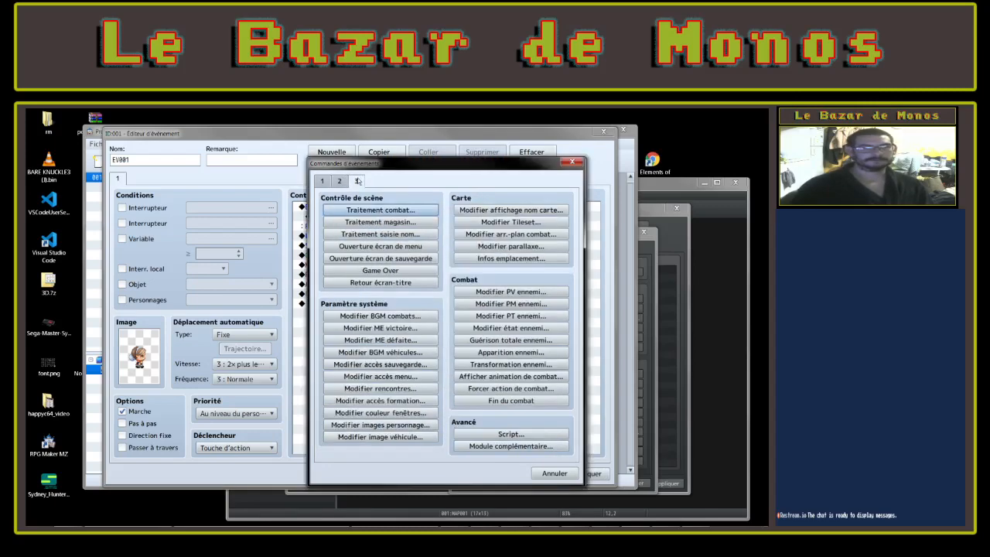
pyautogui.click(397, 211)
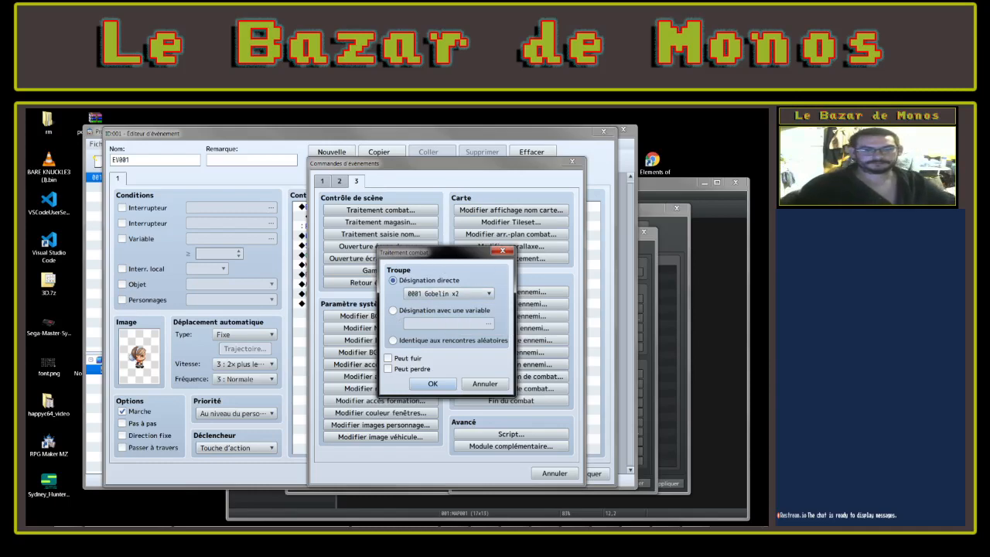
pyautogui.click(409, 310)
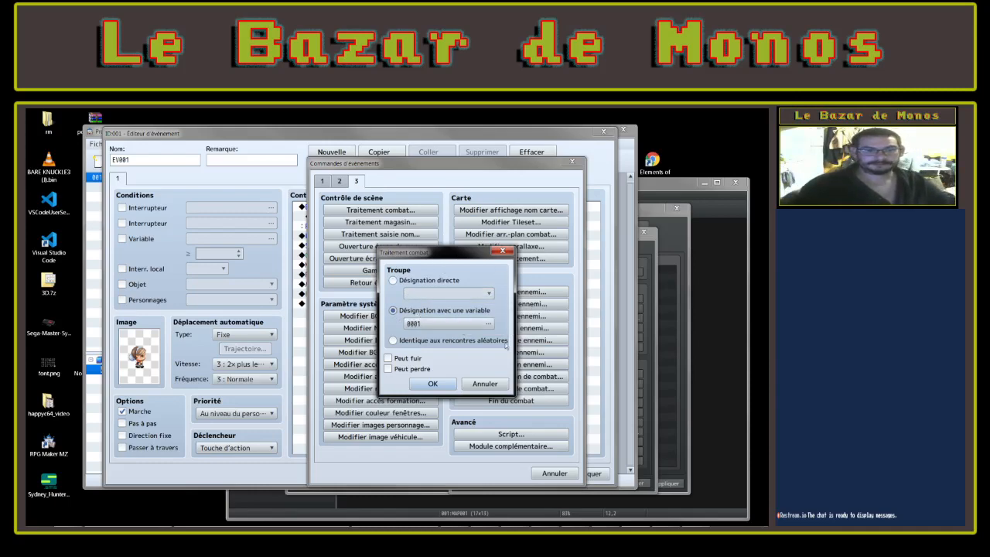
pyautogui.click(394, 340)
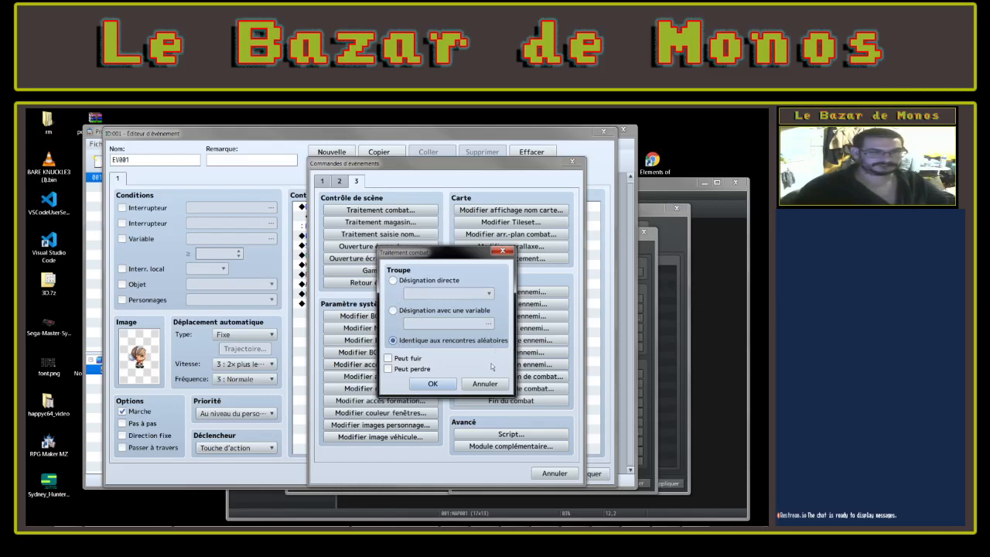
# Switch to RPG Maker MV, discard its BGM command, view the Démarrer un combat settings, and return to RPG Maker MZ
pyautogui.click(655, 268)
pyautogui.click(610, 270)
pyautogui.click(489, 249)
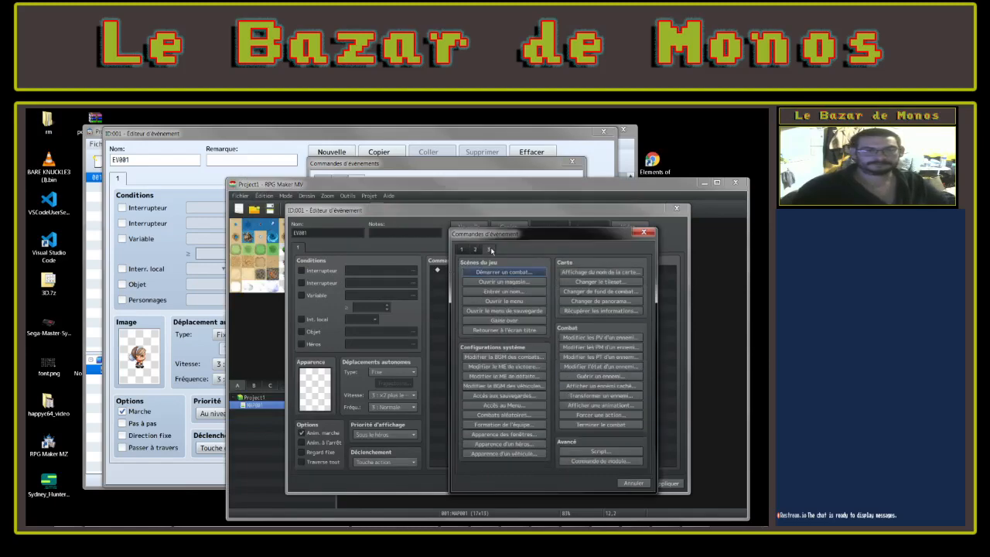
pyautogui.click(498, 271)
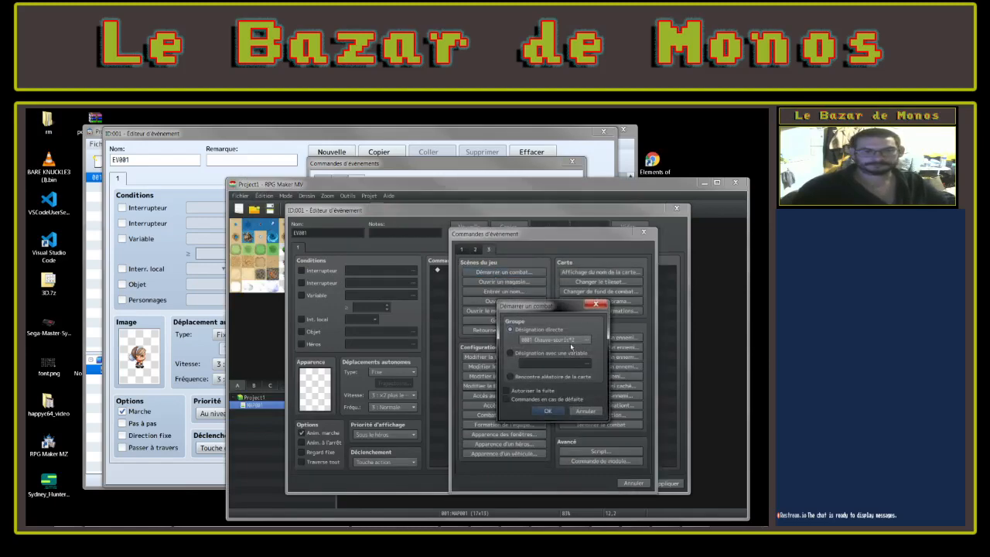
pyautogui.click(425, 161)
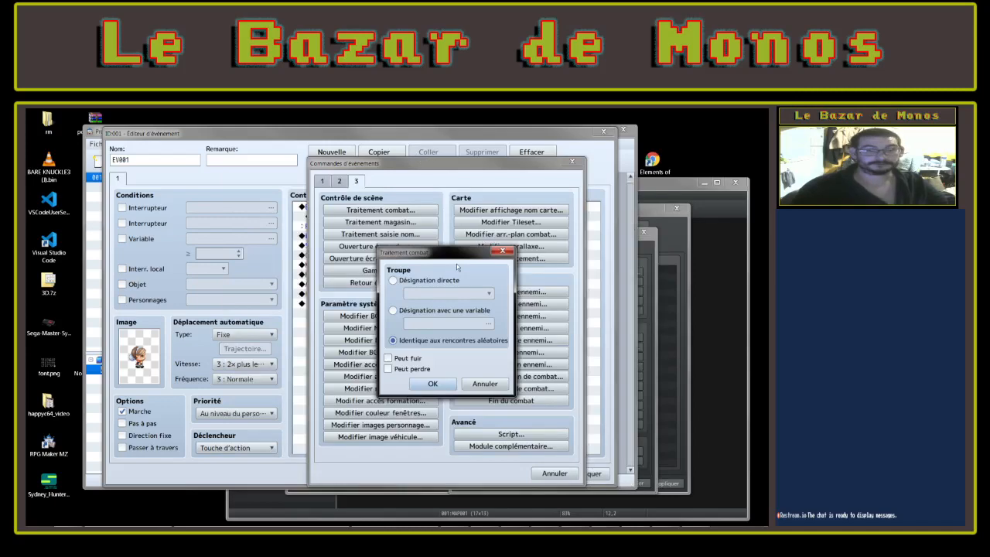
# Discard the Traitement combat command and view the goods settings of a Traitement magasin command
pyautogui.click(485, 384)
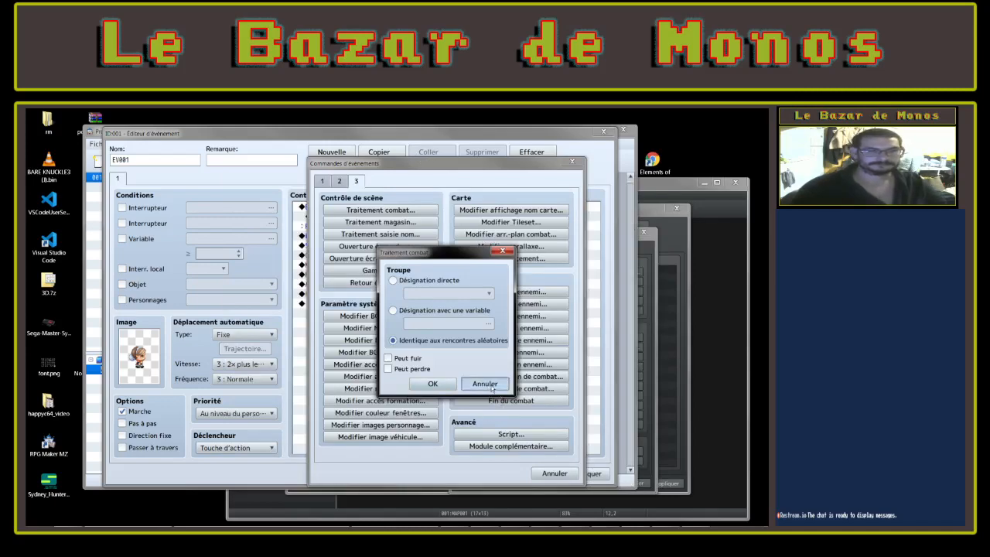
pyautogui.click(406, 222)
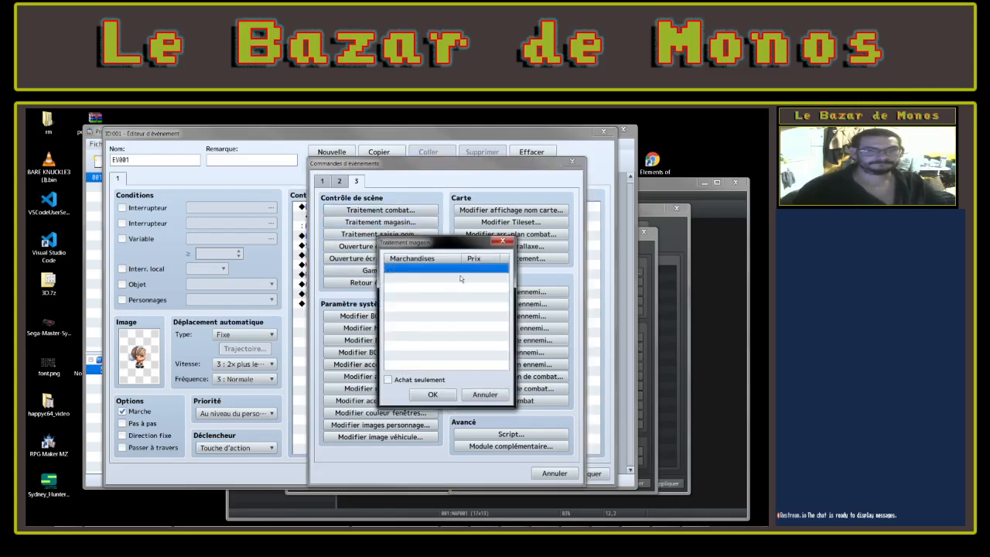
pyautogui.doubleClick(460, 278)
# Compare the goods settings with RPG Maker MV's Ouvrir un magasin command, then return to RPG Maker MZ and discard its Traitement magasin command
pyautogui.click(655, 257)
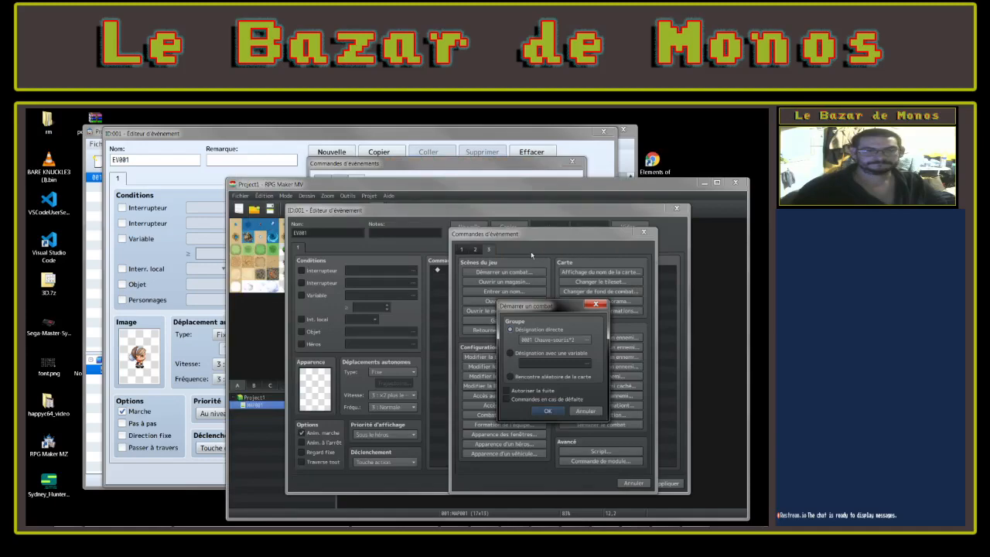
pyautogui.click(595, 305)
pyautogui.click(505, 282)
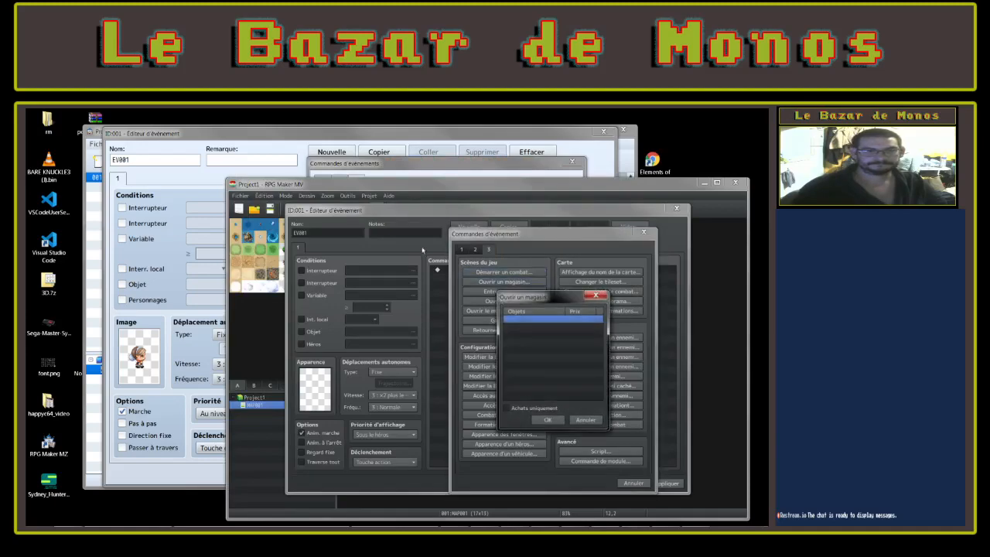
pyautogui.click(377, 166)
pyautogui.click(651, 264)
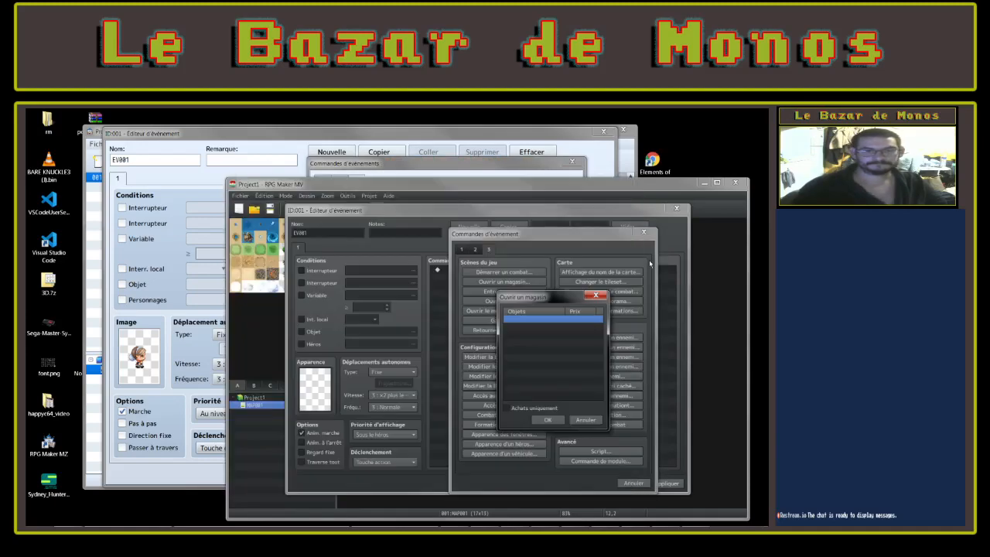
pyautogui.doubleClick(553, 333)
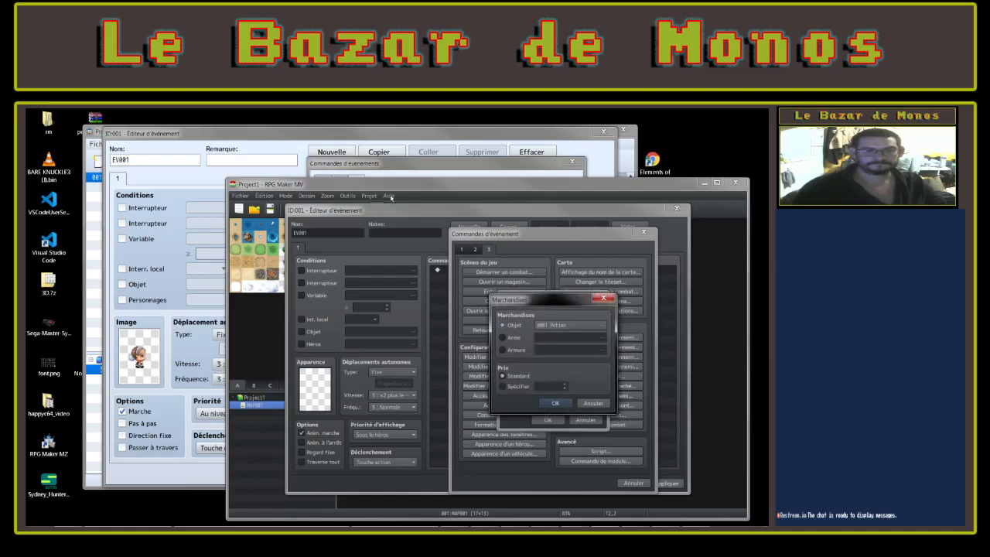
pyautogui.click(390, 161)
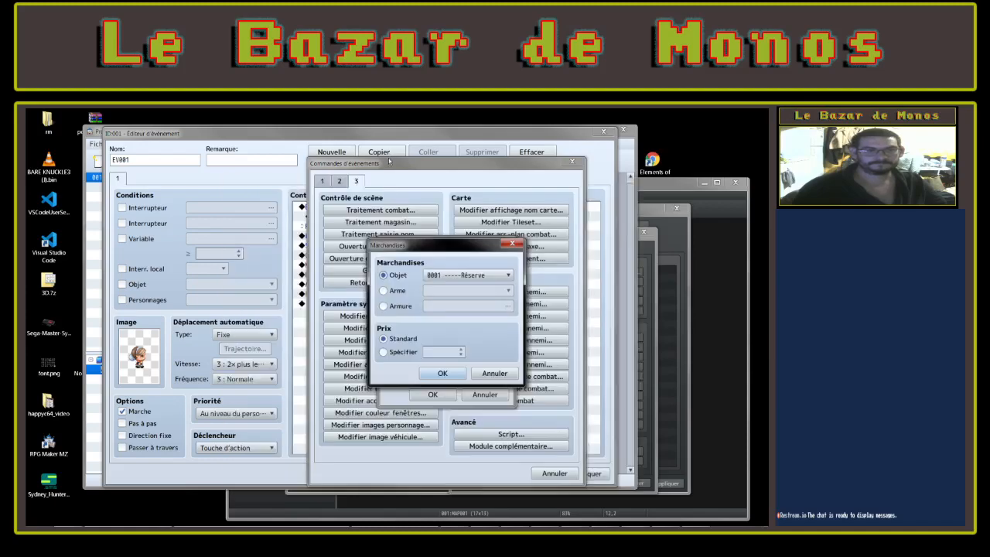
pyautogui.click(512, 244)
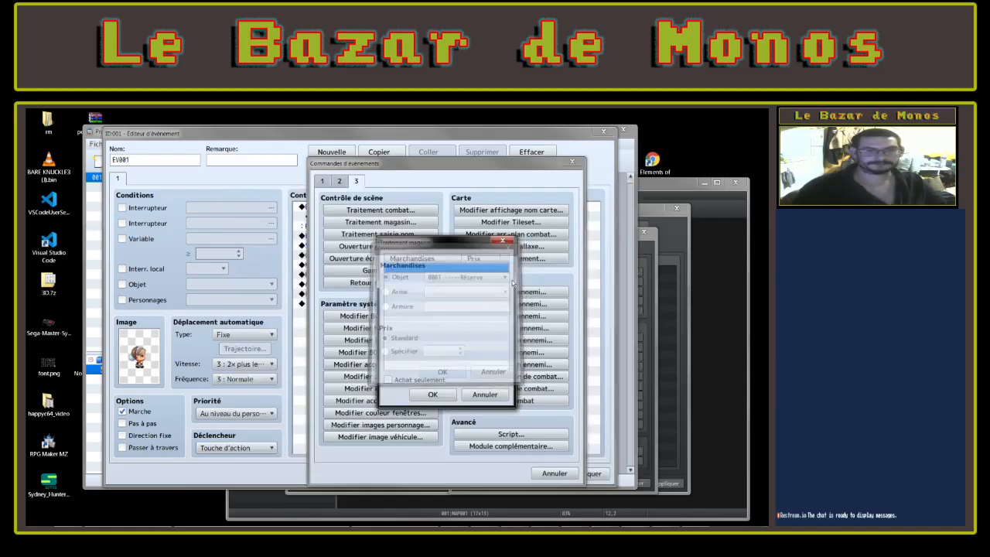
pyautogui.click(506, 240)
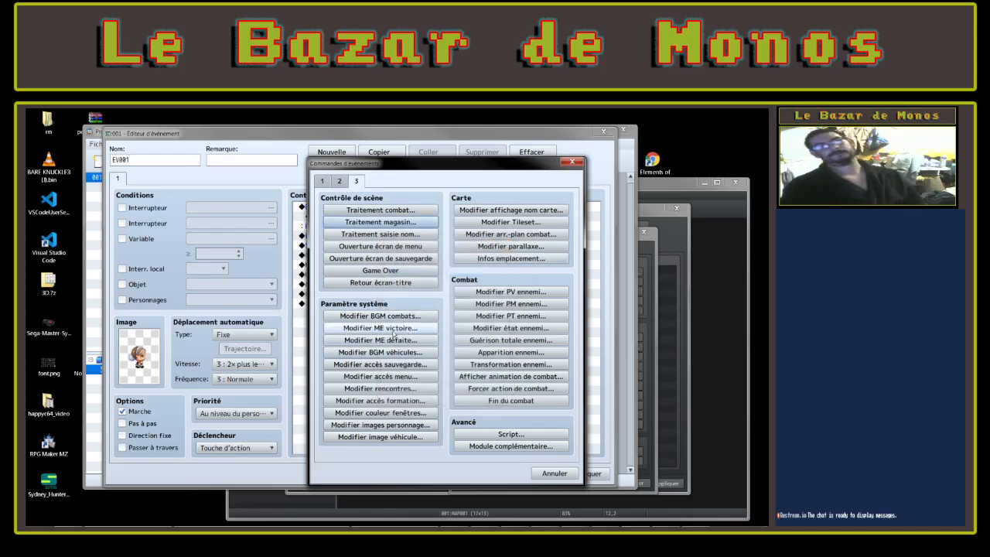
# Add the Ouverture écran de menu and Ouverture écran de sauvegarde commands to the event's contents
pyautogui.click(430, 246)
pyautogui.doubleClick(321, 312)
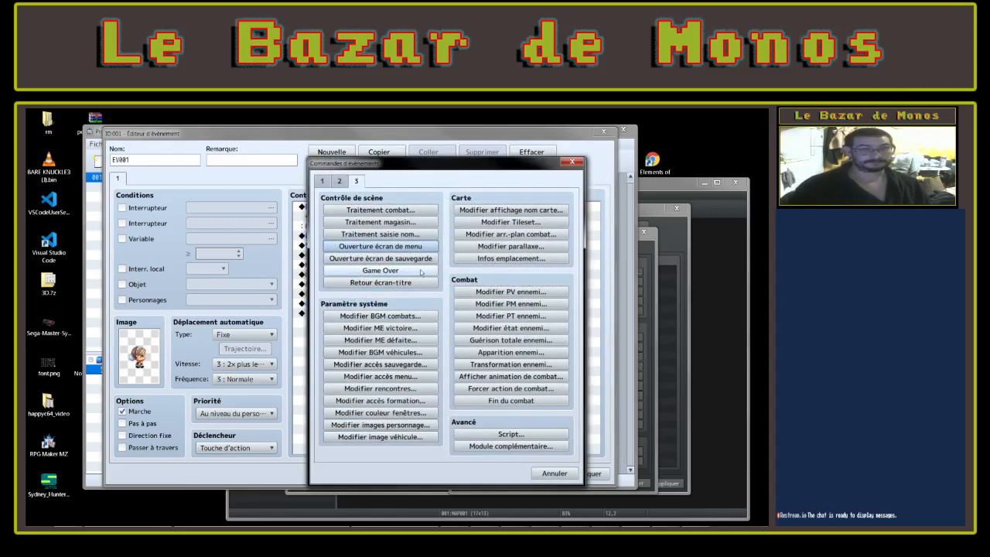
pyautogui.click(416, 260)
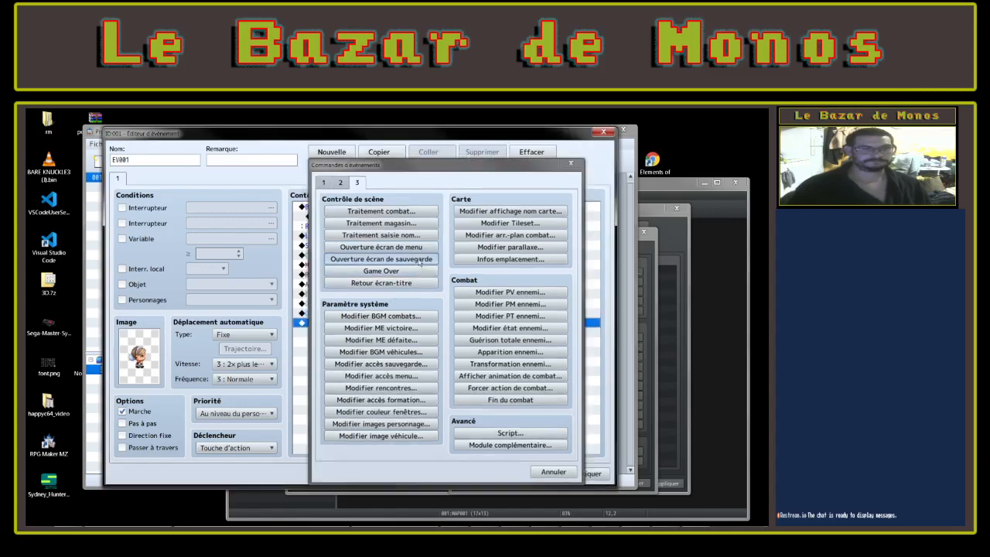
# View the options of Modifier accès menu, Modifier rencontres, Modifier images personnage and Modifier affichage nom carte, discarding each one
pyautogui.doubleClick(359, 324)
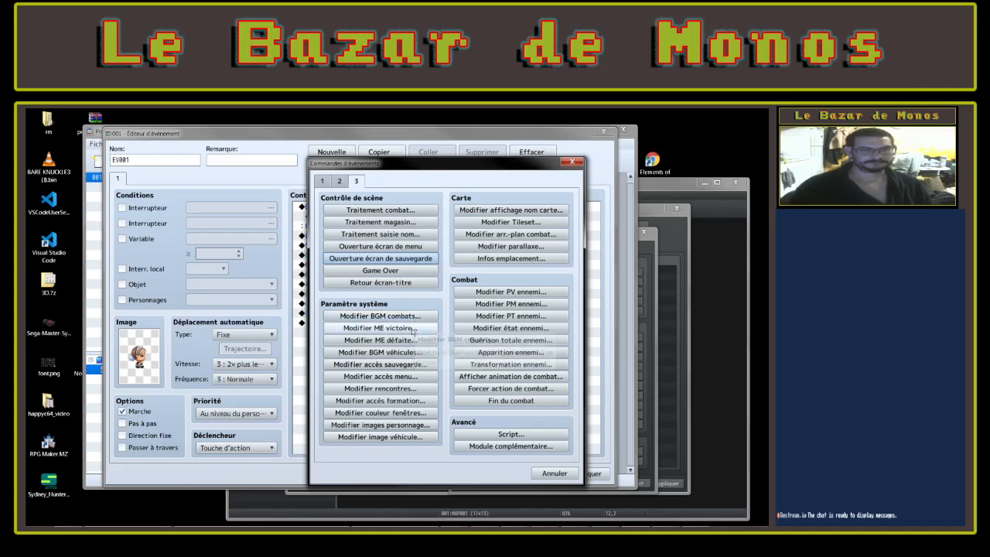
pyautogui.click(380, 376)
pyautogui.click(461, 341)
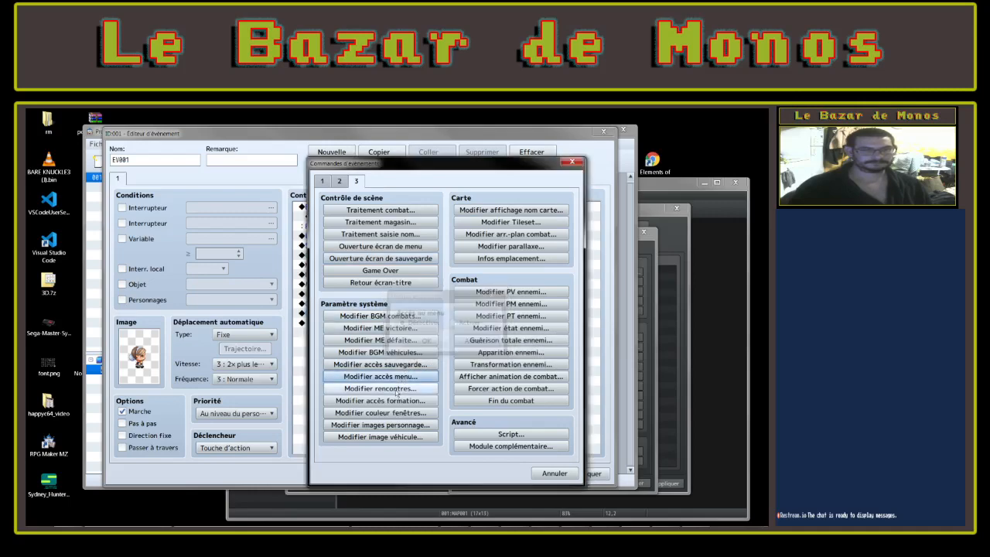
pyautogui.click(380, 389)
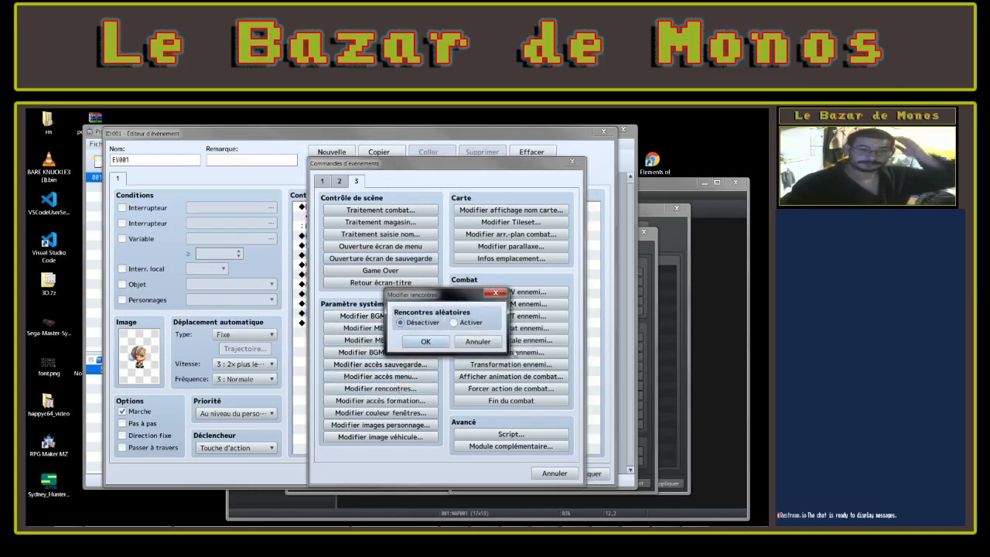
pyautogui.click(491, 345)
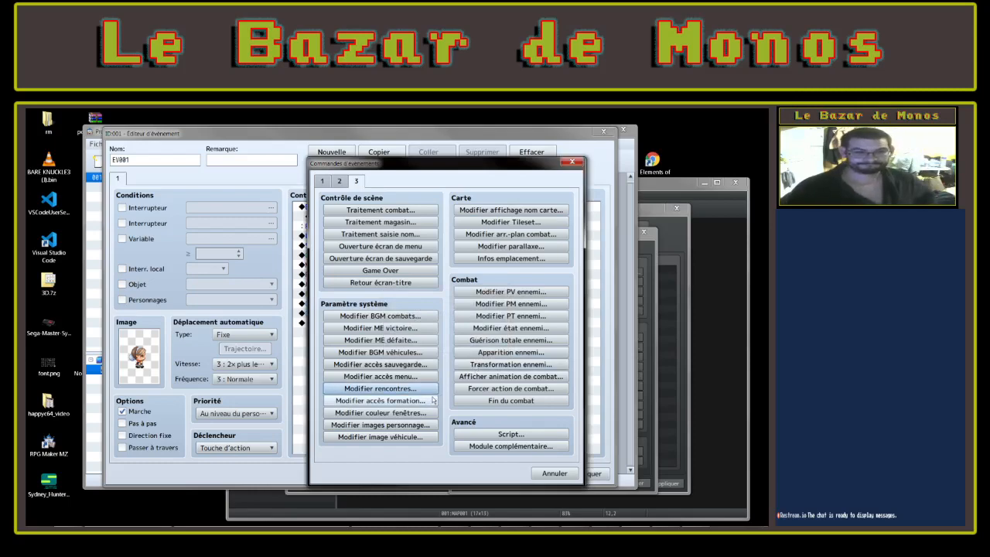
pyautogui.click(427, 424)
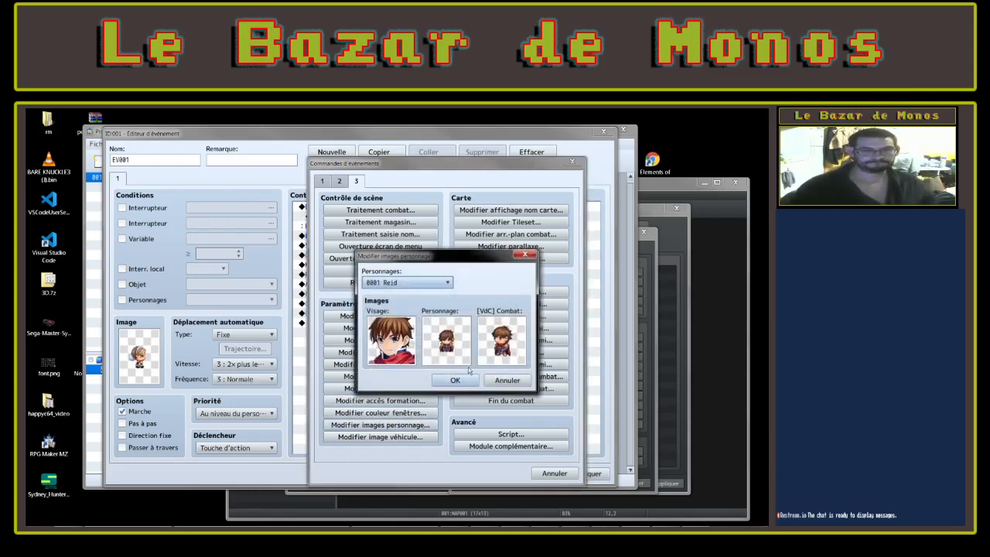
pyautogui.click(506, 380)
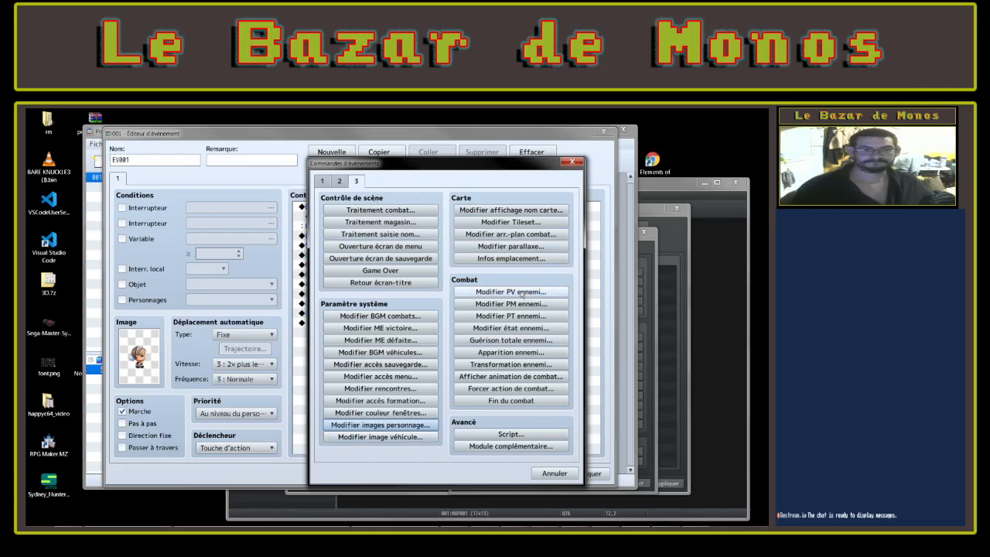
pyautogui.click(534, 210)
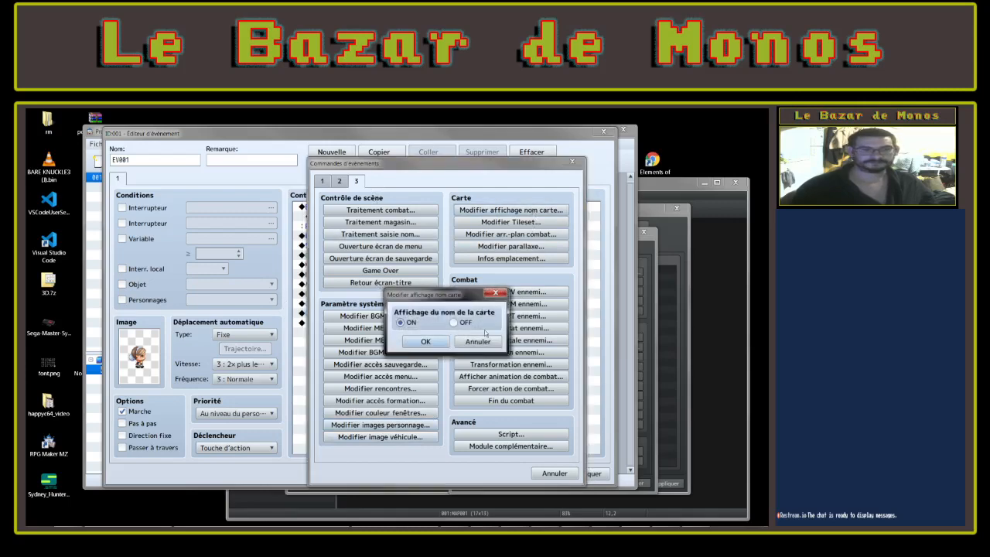
pyautogui.click(478, 341)
# Start a Modifier Tileset command, try the 0002 Extérieur tileset, and set it back to 0001 Carte du monde
pyautogui.click(511, 222)
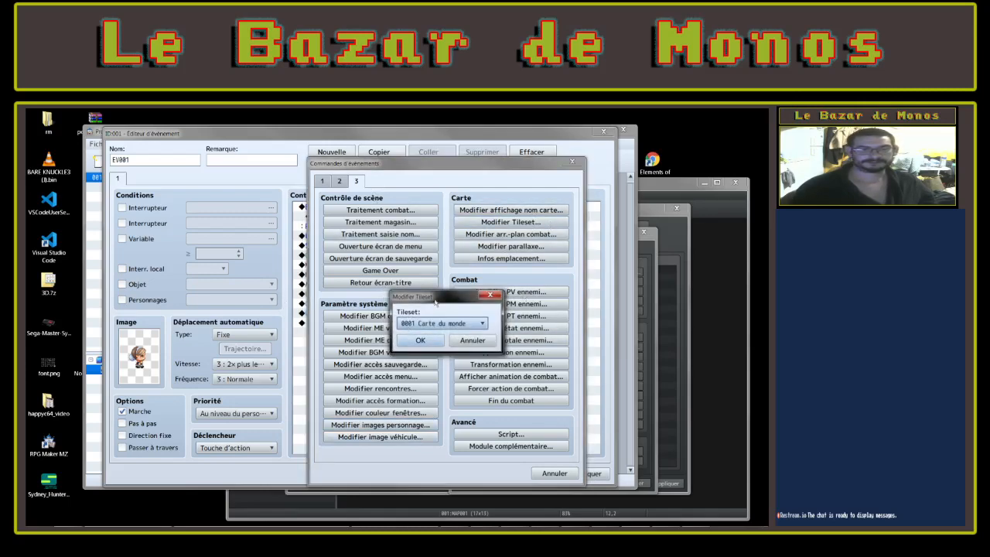
pyautogui.click(444, 323)
pyautogui.click(434, 346)
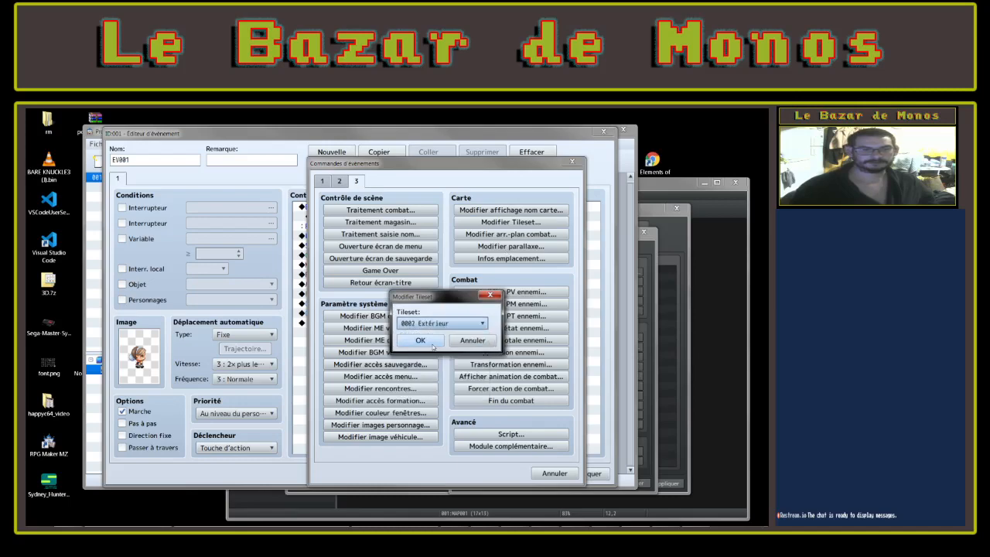
pyautogui.click(463, 324)
pyautogui.click(452, 336)
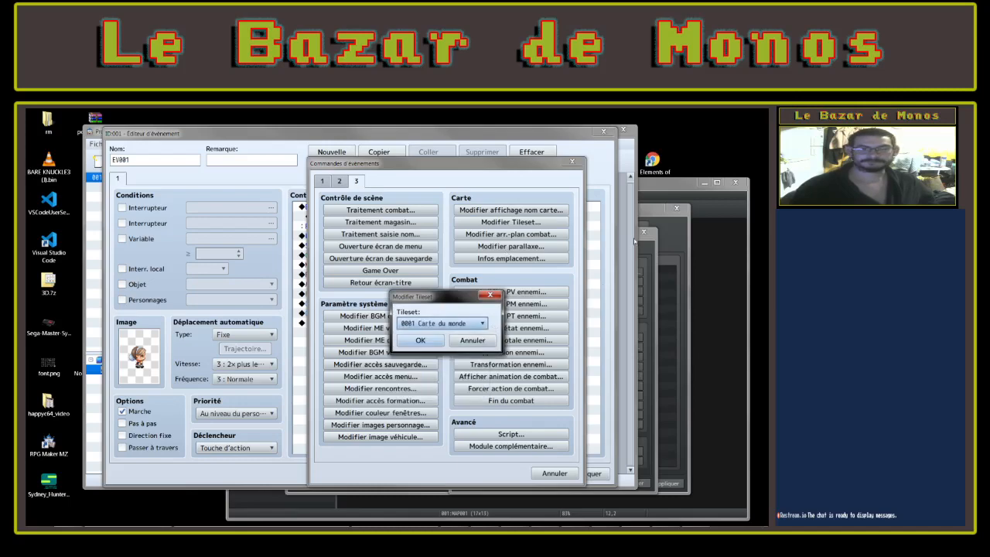
# Switch to RPG Maker MV, view and discard its Changer le tileset command, then return to RPG Maker MZ and discard Modifier Tileset
pyautogui.click(682, 261)
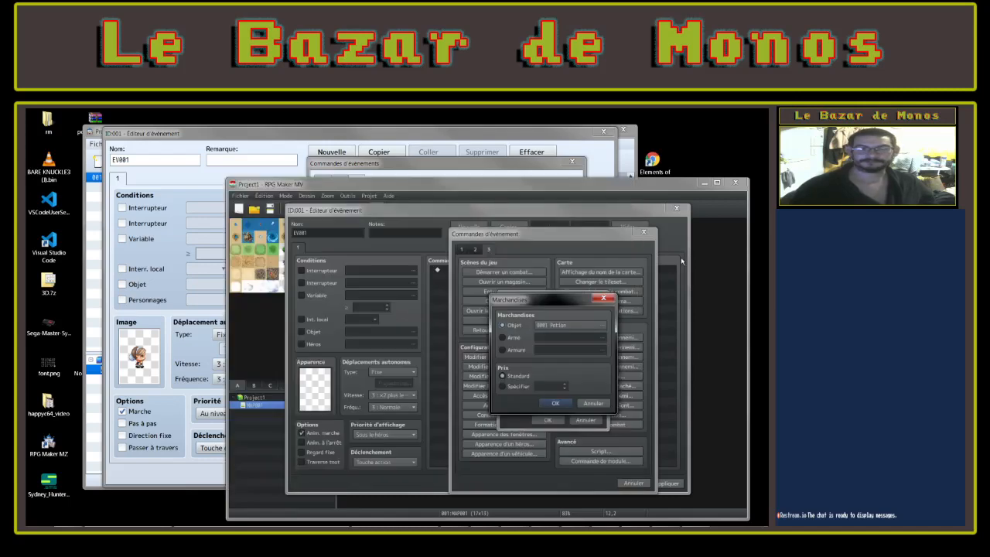
pyautogui.click(604, 299)
pyautogui.click(603, 296)
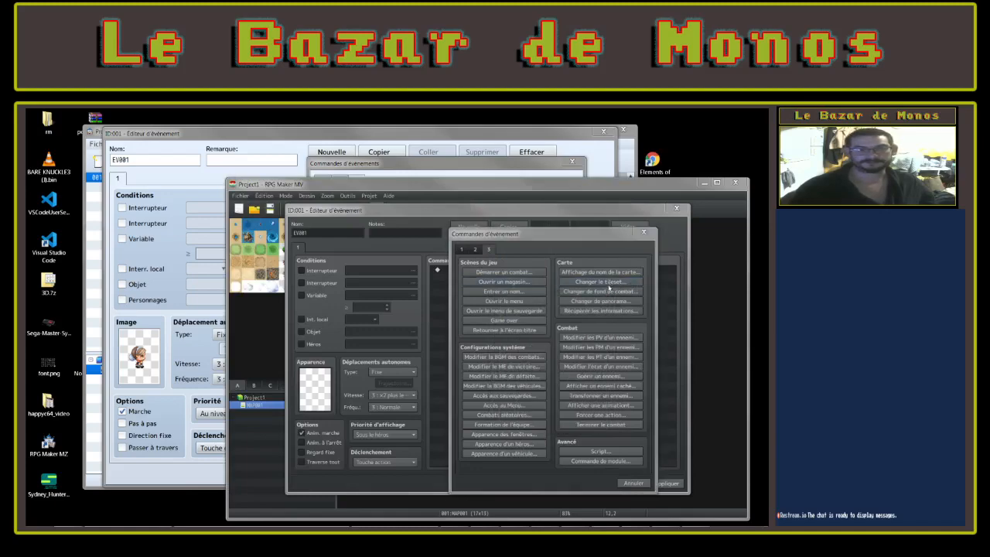
pyautogui.click(601, 281)
pyautogui.click(585, 341)
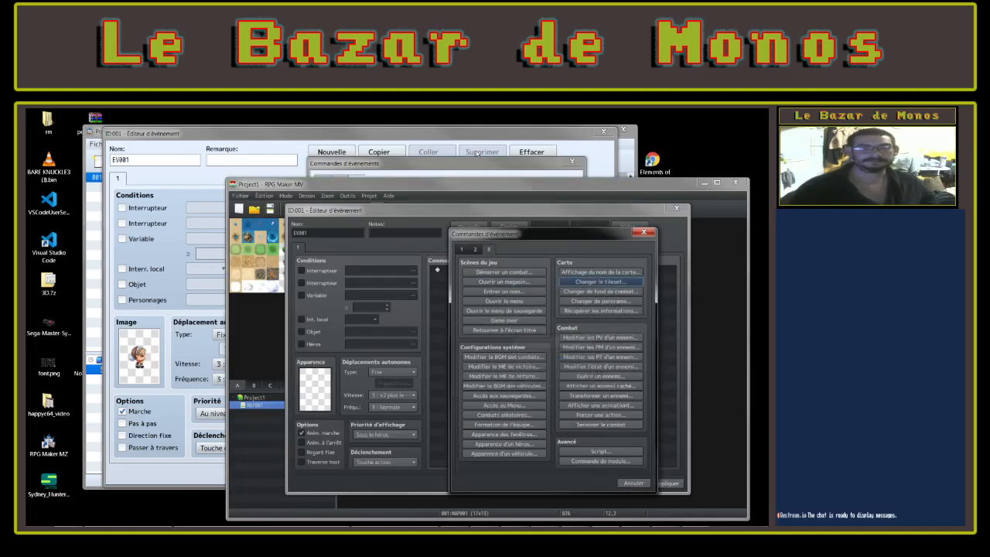
pyautogui.click(478, 161)
pyautogui.click(490, 296)
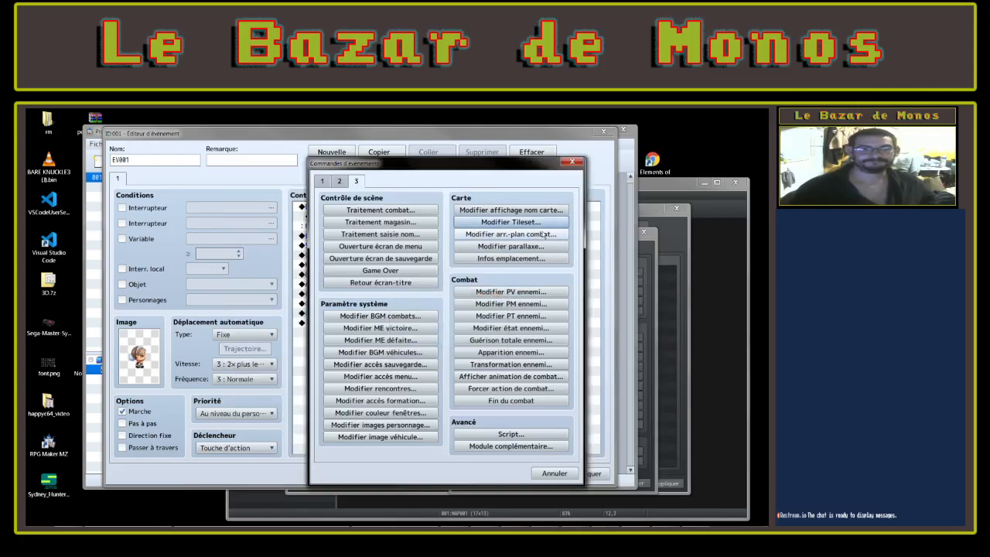
# Compare the information types of the Infos emplacement command with those of RPG Maker MV's Récupérer les informations command
pyautogui.click(532, 260)
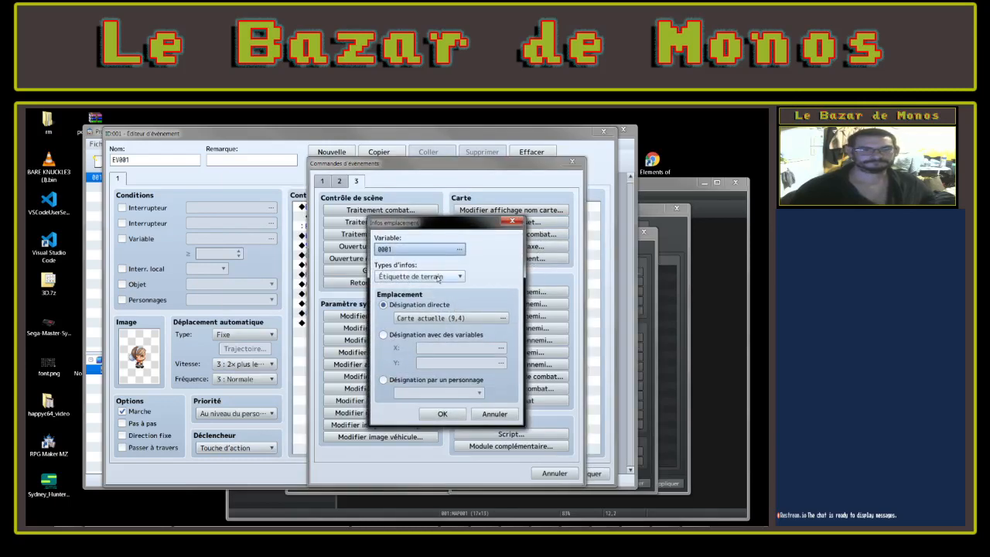
pyautogui.click(439, 277)
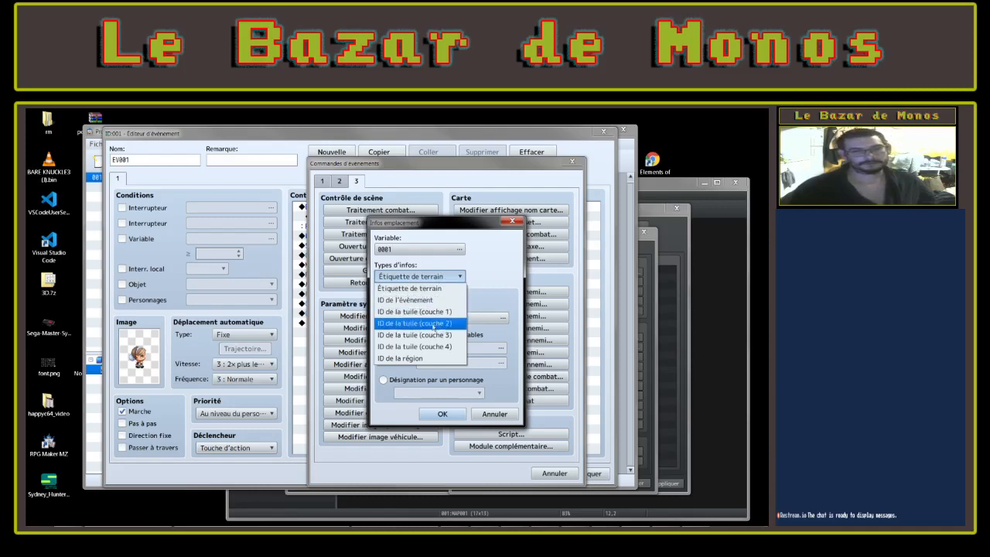
pyautogui.click(639, 271)
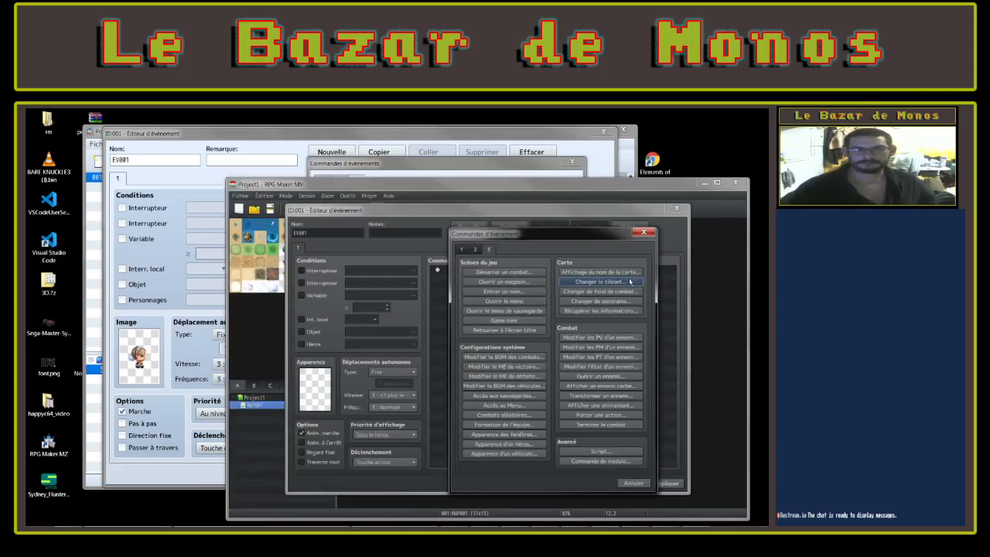
pyautogui.click(619, 311)
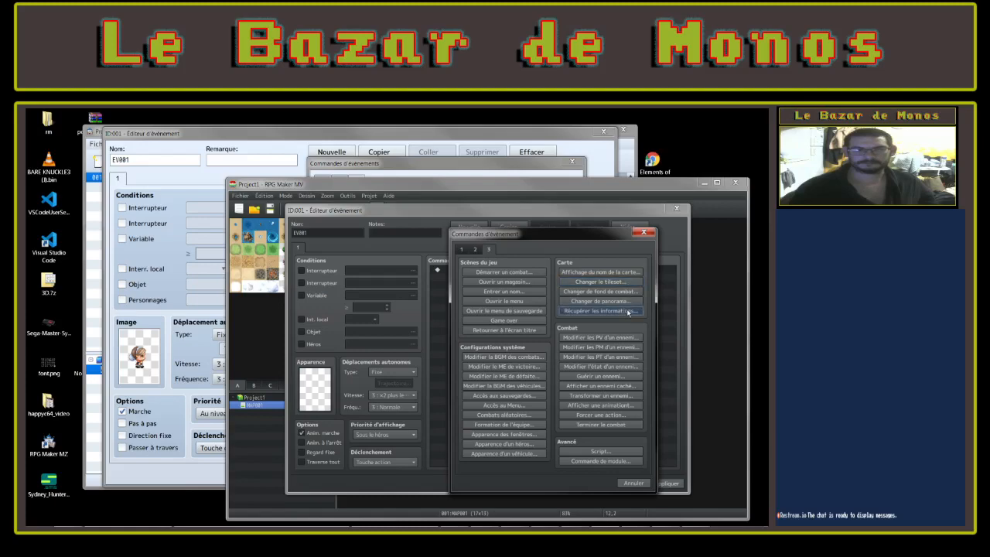
pyautogui.click(548, 338)
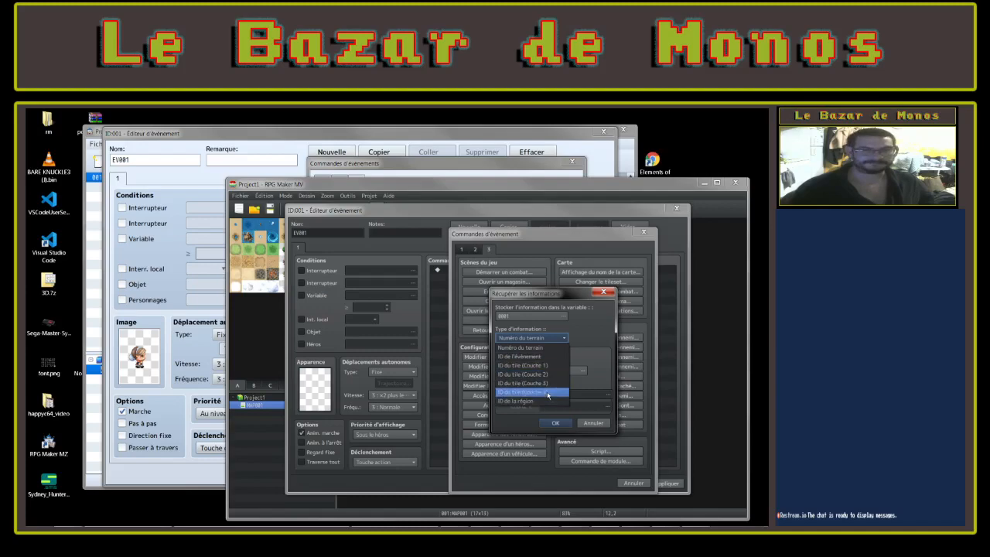
pyautogui.click(602, 299)
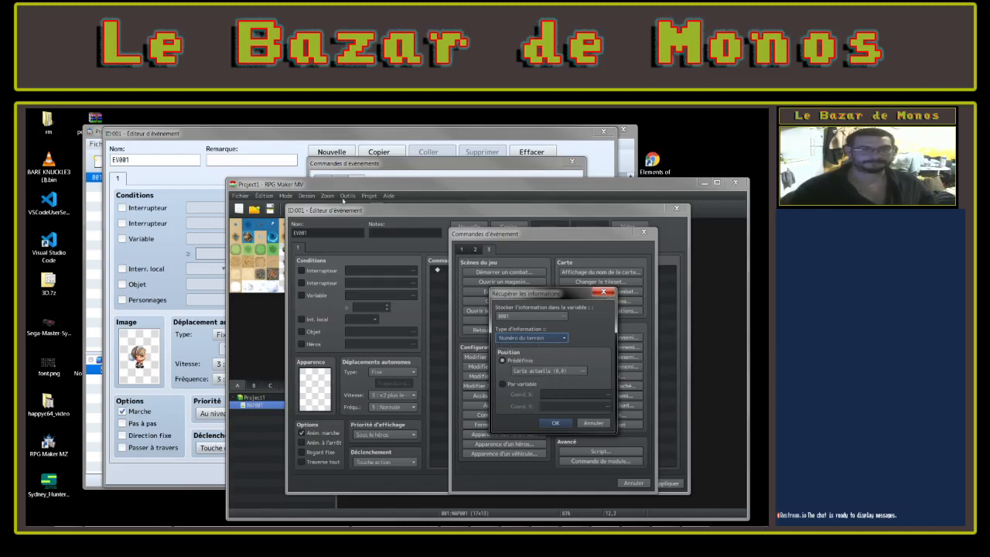
# Return to RPG Maker MZ, discard the Infos emplacement command, and close the command list to view the event's contents
pyautogui.hotkey('alt', 'Tab')
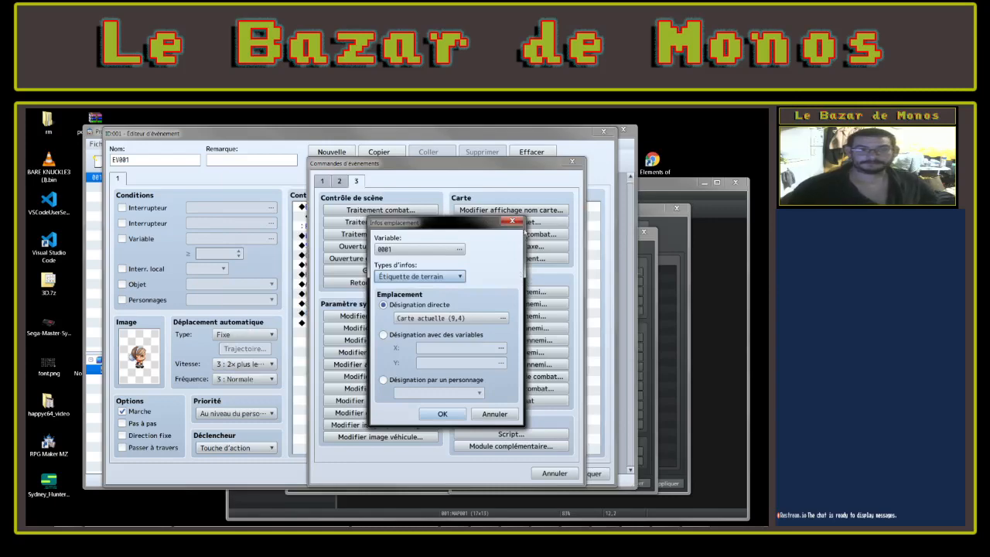
pyautogui.click(513, 221)
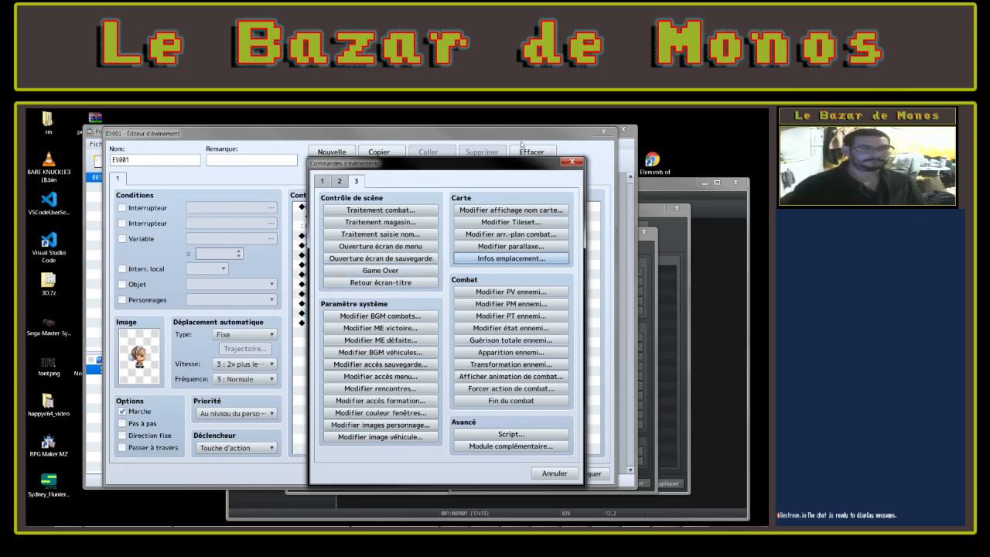
pyautogui.click(572, 162)
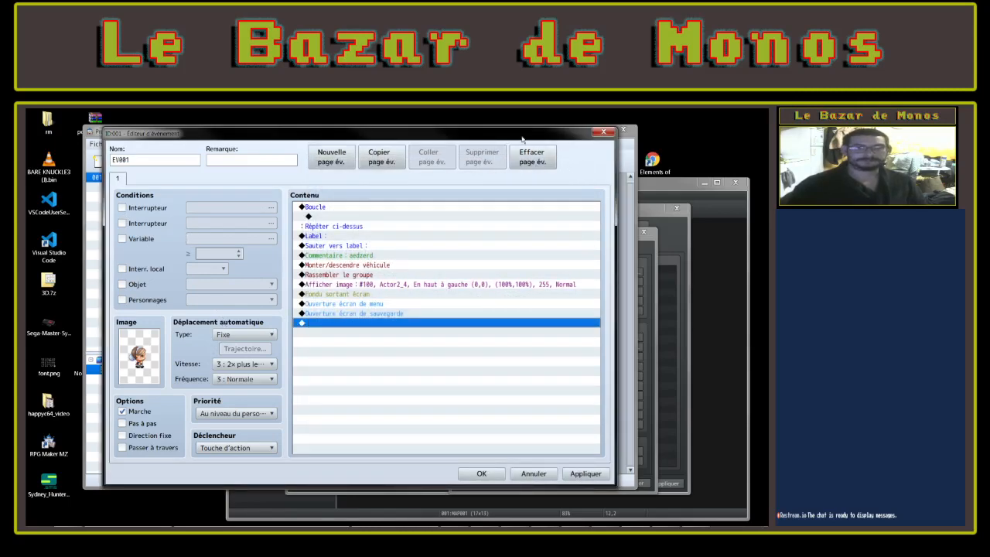
pyautogui.moveTo(567, 140)
pyautogui.mouseDown()
pyautogui.moveTo(537, 521)
pyautogui.moveTo(536, 132)
pyautogui.moveTo(571, 147)
pyautogui.mouseUp()
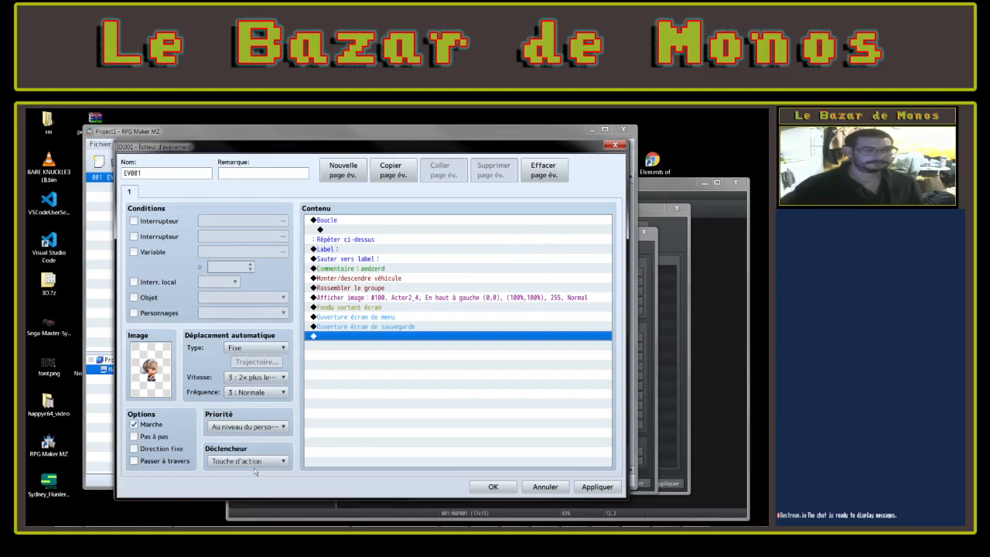
# Close the EV001 event editor and discard the changes made to the event
pyautogui.click(615, 145)
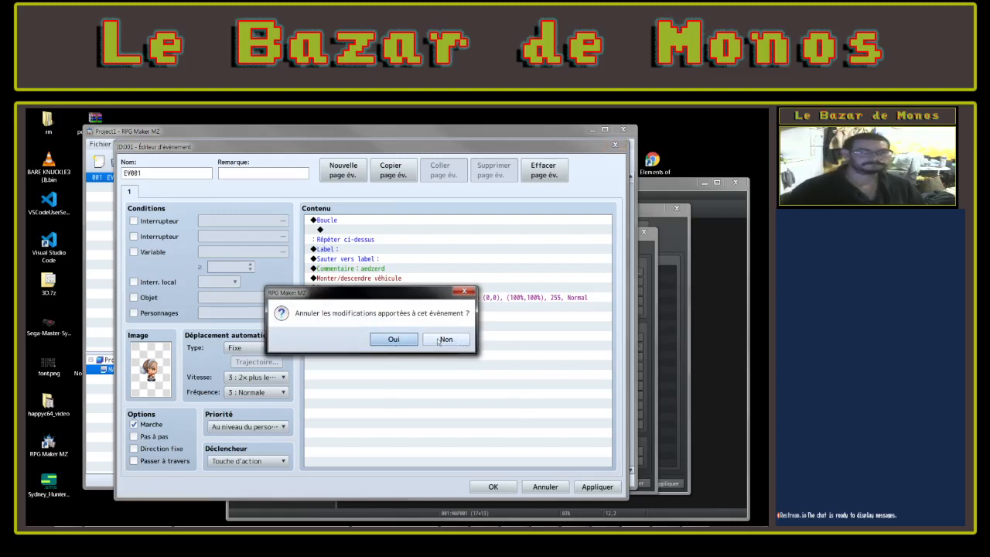
pyautogui.click(395, 339)
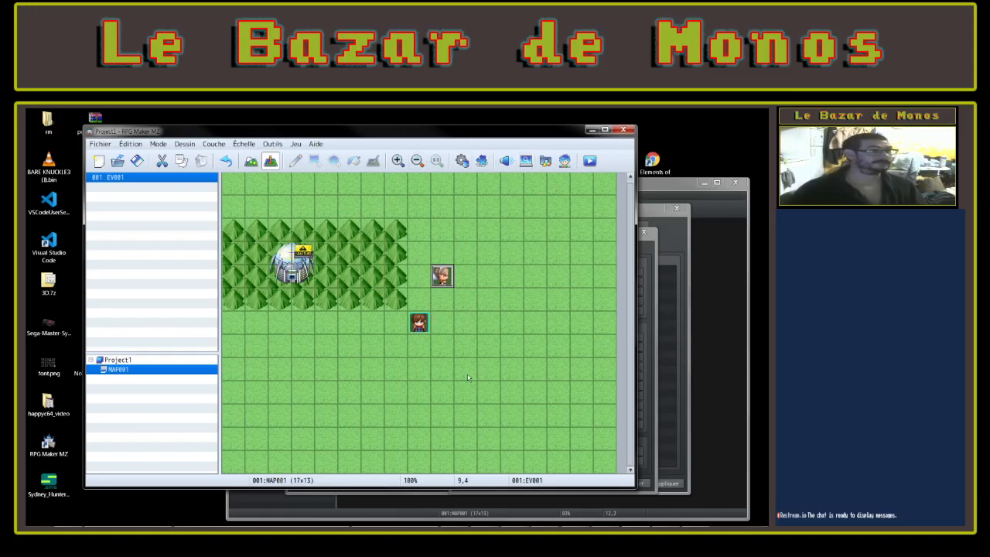
# View the event search and the character generator, closing each without making any change
pyautogui.click(525, 160)
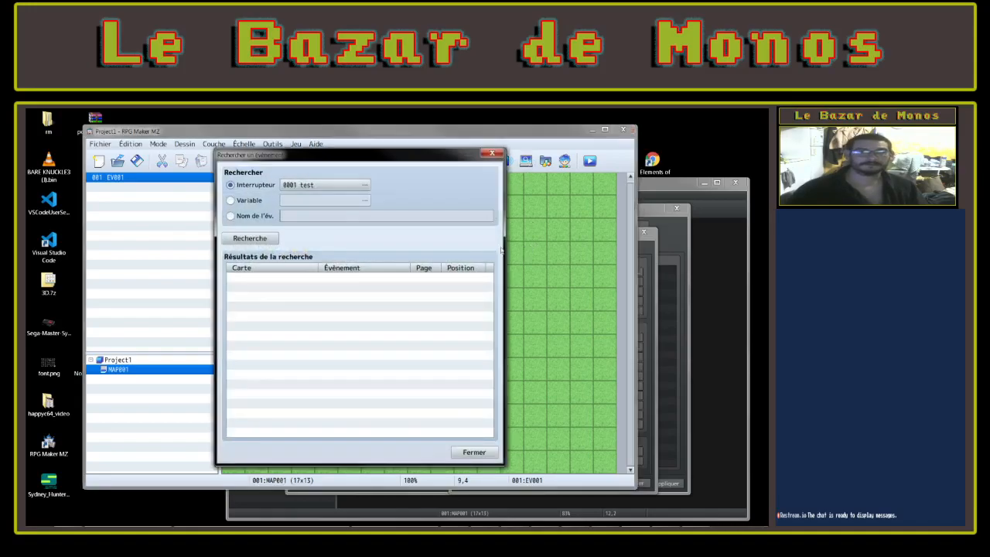
pyautogui.click(492, 156)
pyautogui.click(564, 160)
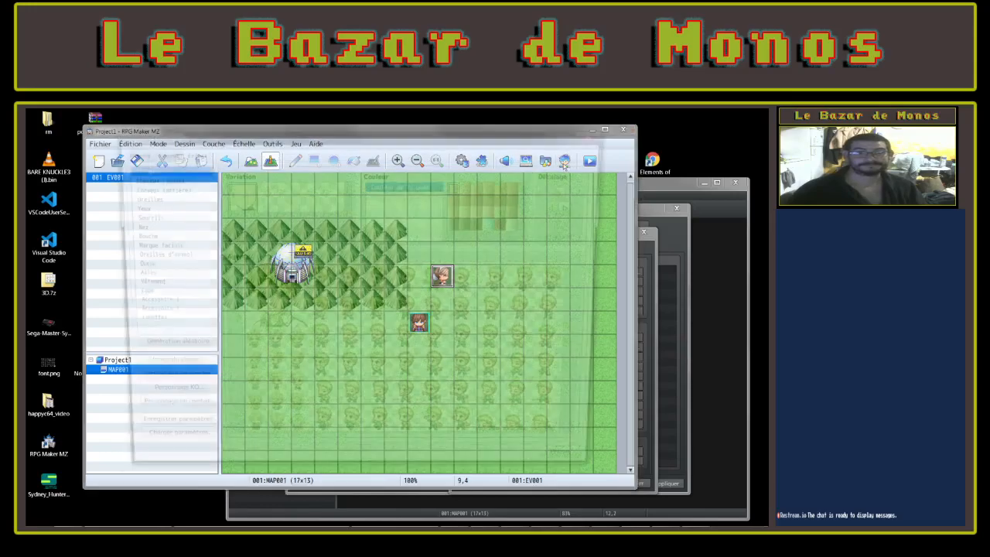
pyautogui.click(601, 133)
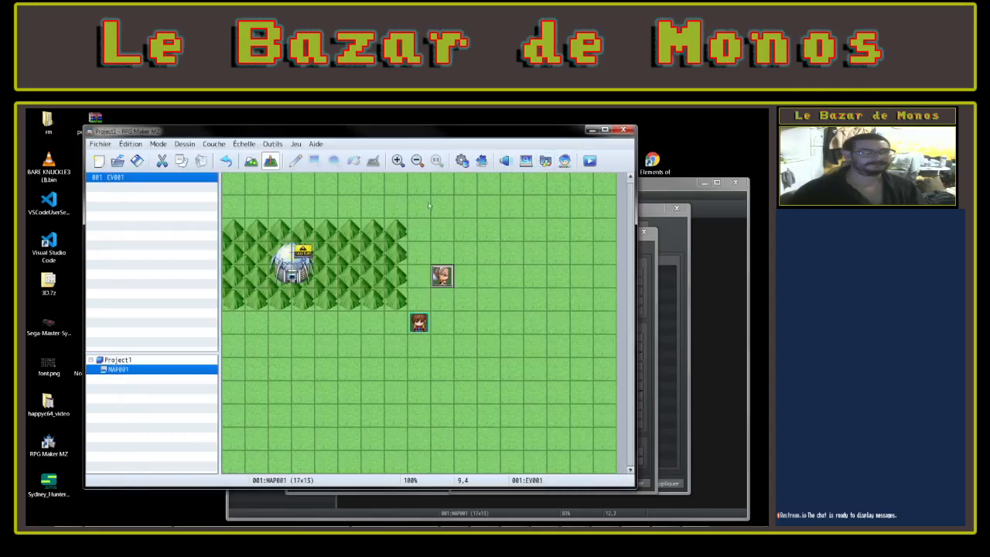
pyautogui.click(564, 160)
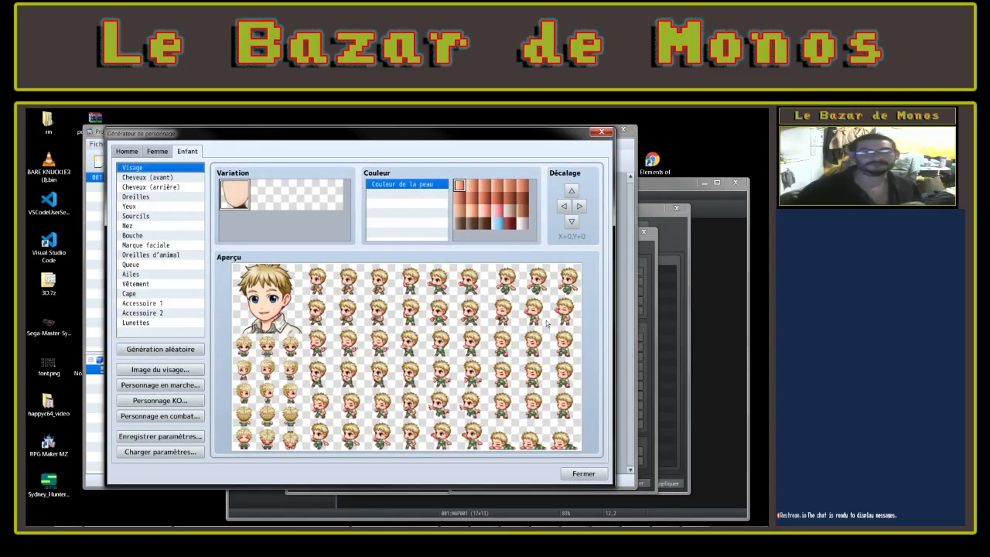
pyautogui.click(602, 133)
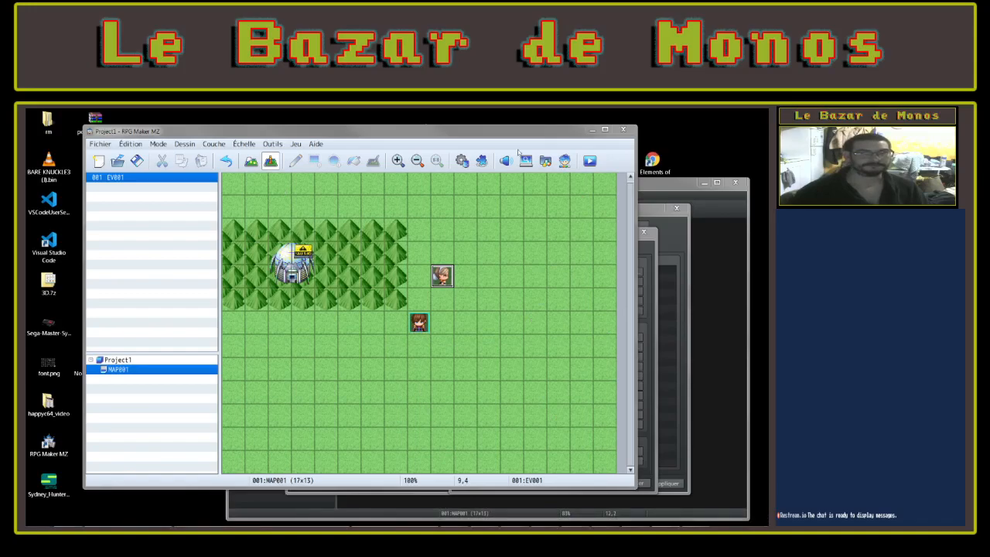
# Apply the database's Système 1 settings with the battle screen on Vue de côté, and close the database
pyautogui.click(463, 161)
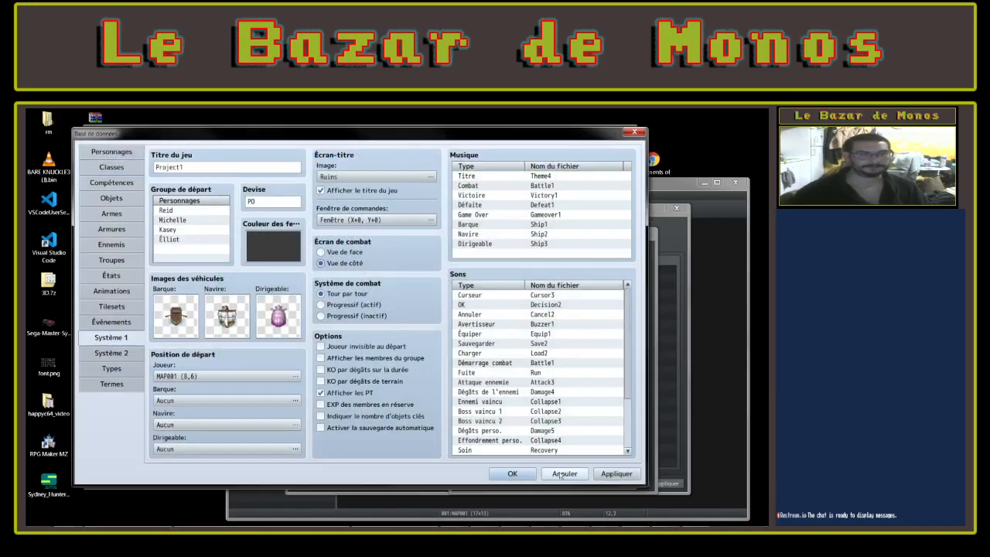
pyautogui.click(616, 473)
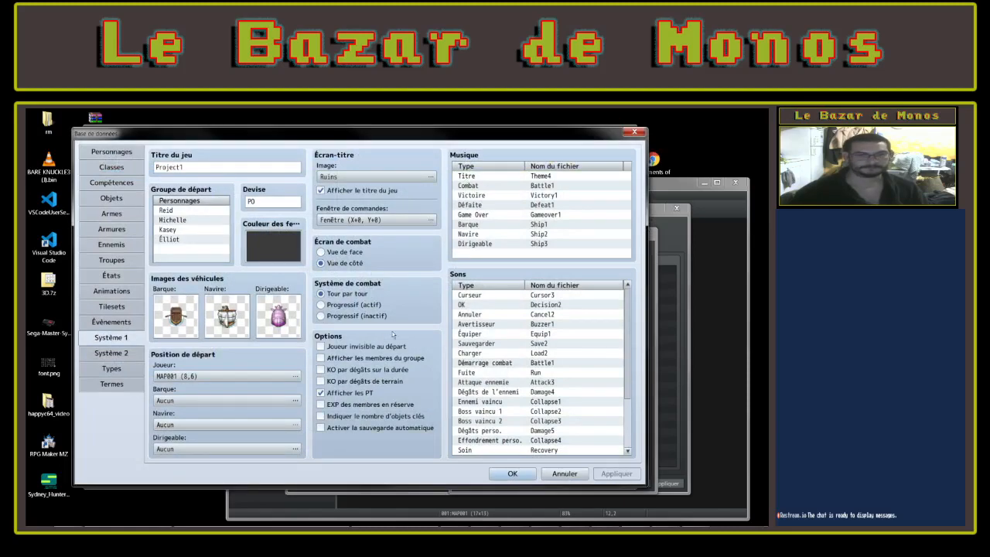
pyautogui.click(513, 473)
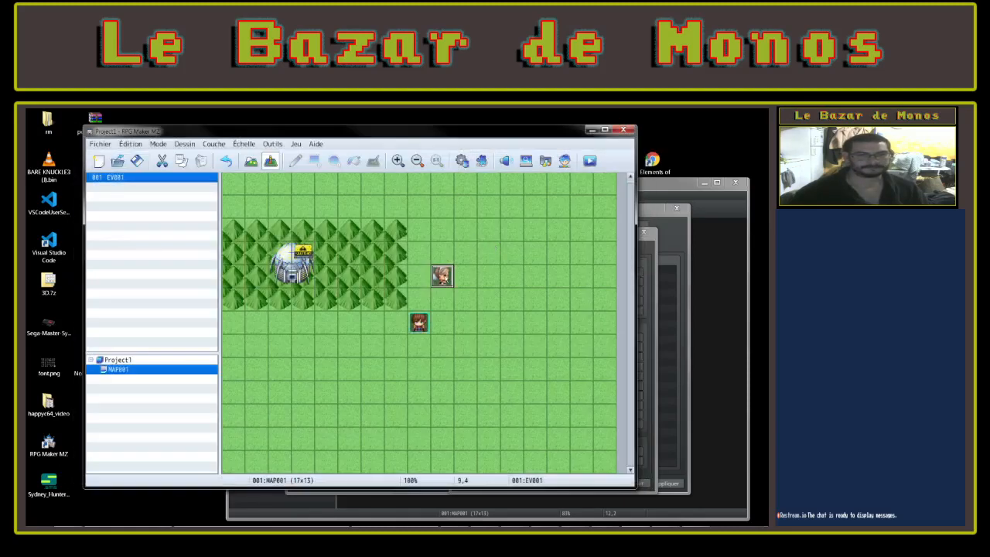
# Add a Traitement combat command against troop 0001 Gobelin x2 to event EV001, and save the event
pyautogui.doubleClick(442, 276)
pyautogui.click(407, 208)
pyautogui.press('Delete')
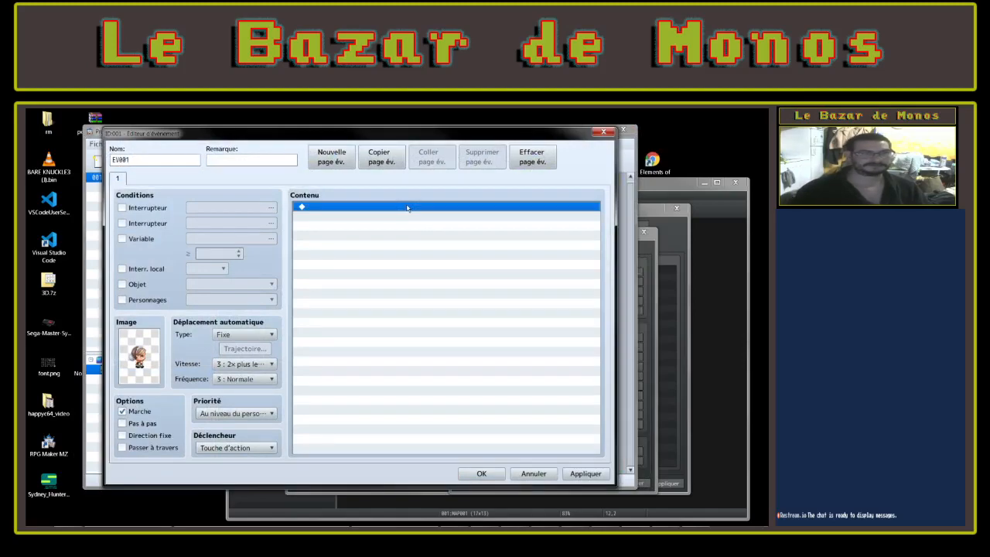
pyautogui.rightClick(407, 207)
pyautogui.click(421, 214)
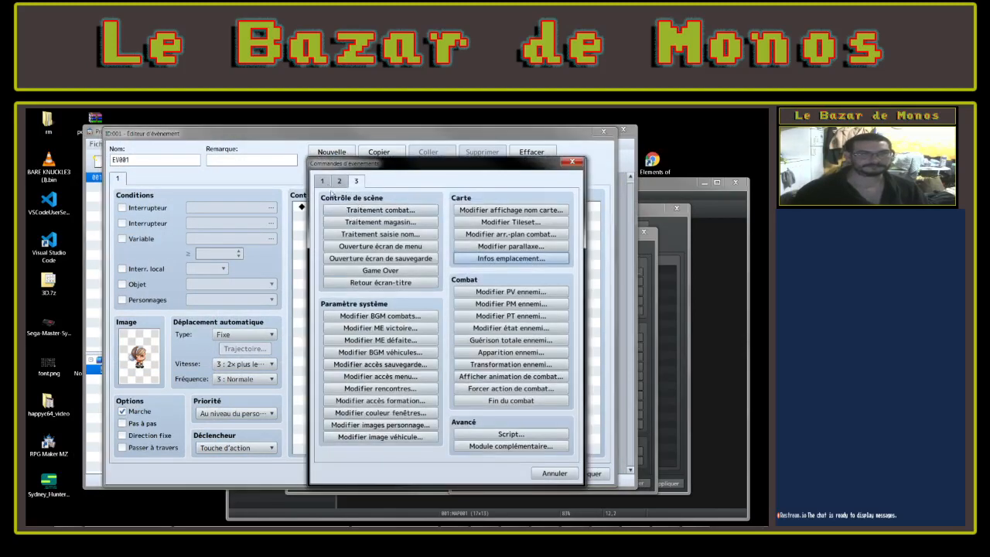
pyautogui.click(380, 209)
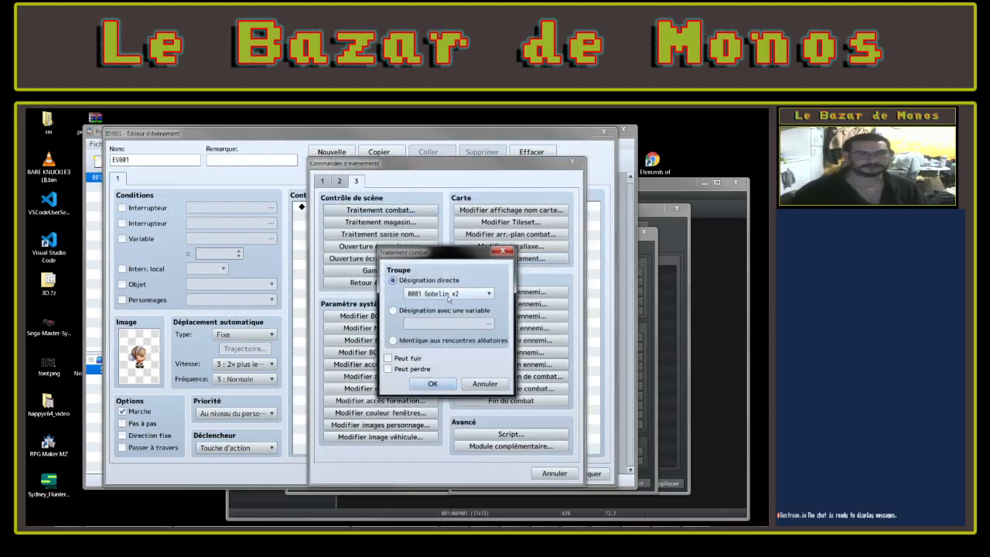
pyautogui.click(447, 297)
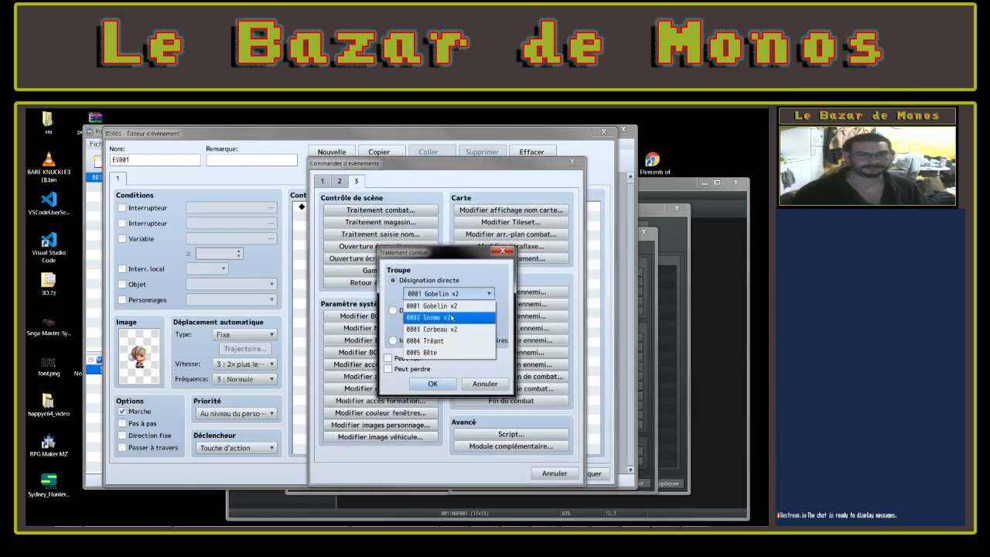
pyautogui.click(445, 306)
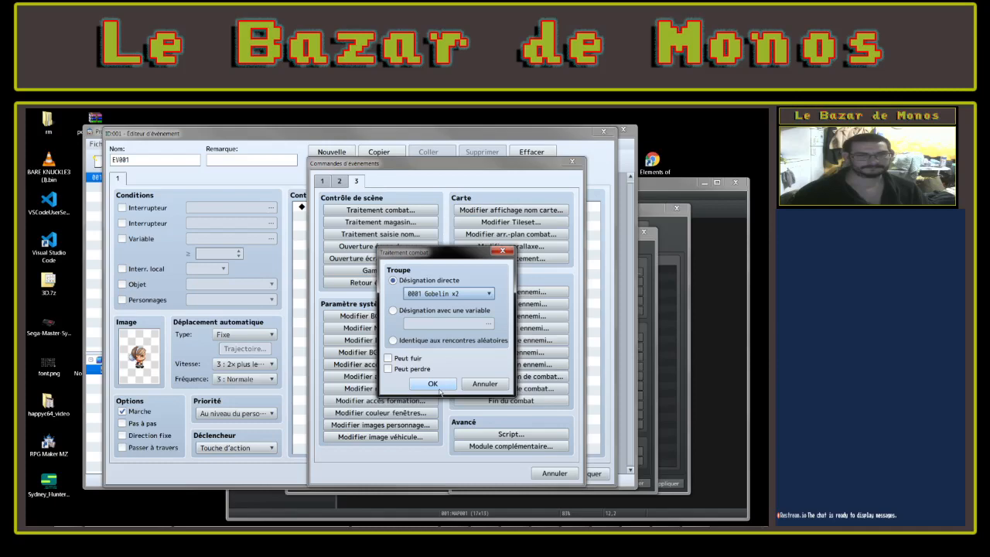
pyautogui.click(437, 386)
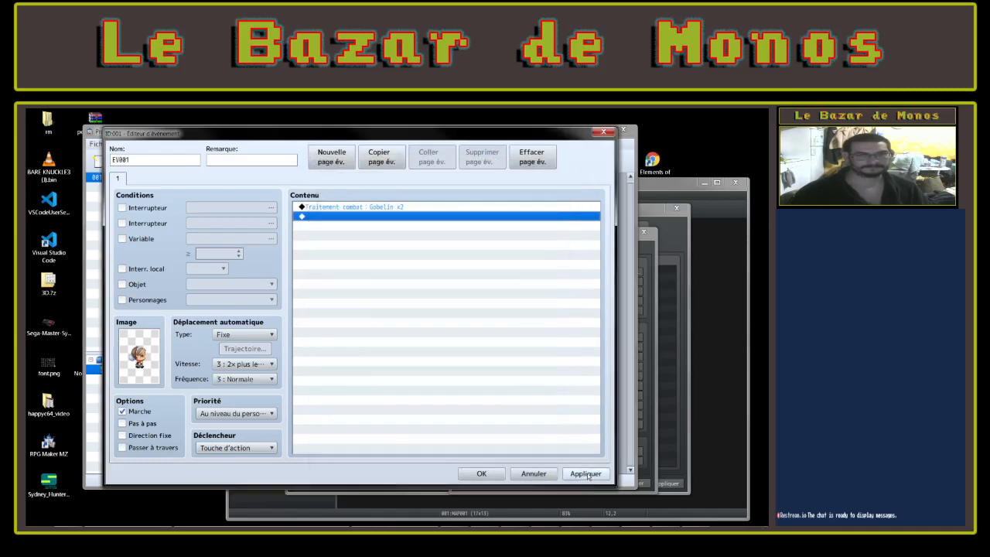
pyautogui.click(587, 474)
pyautogui.click(475, 471)
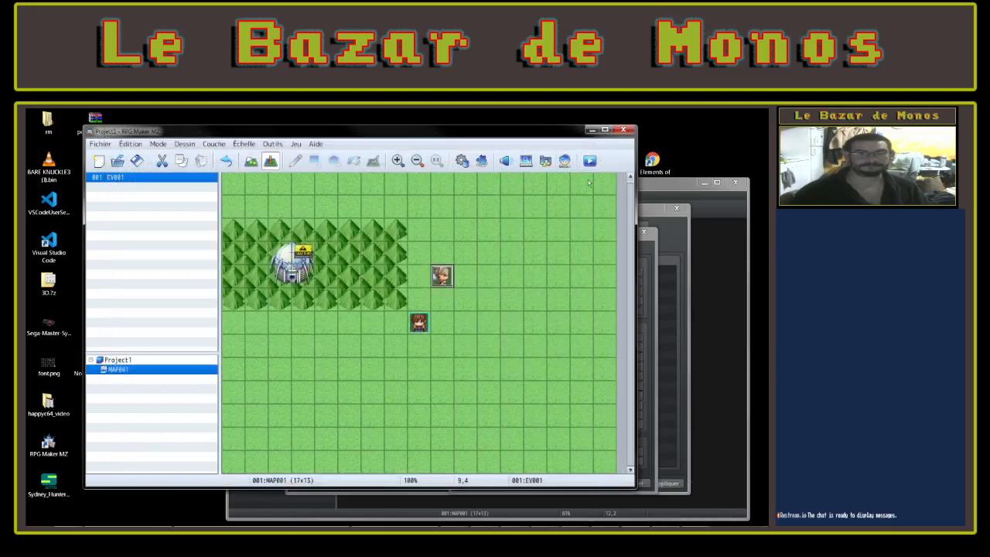
# Launch a playtest, saving the project changes, and start a new game
pyautogui.click(589, 161)
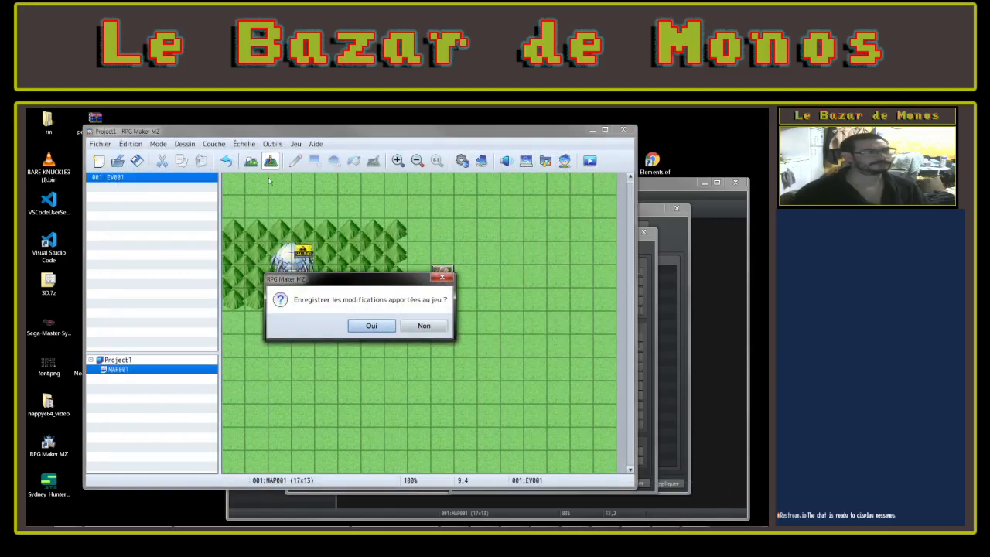
pyautogui.click(372, 326)
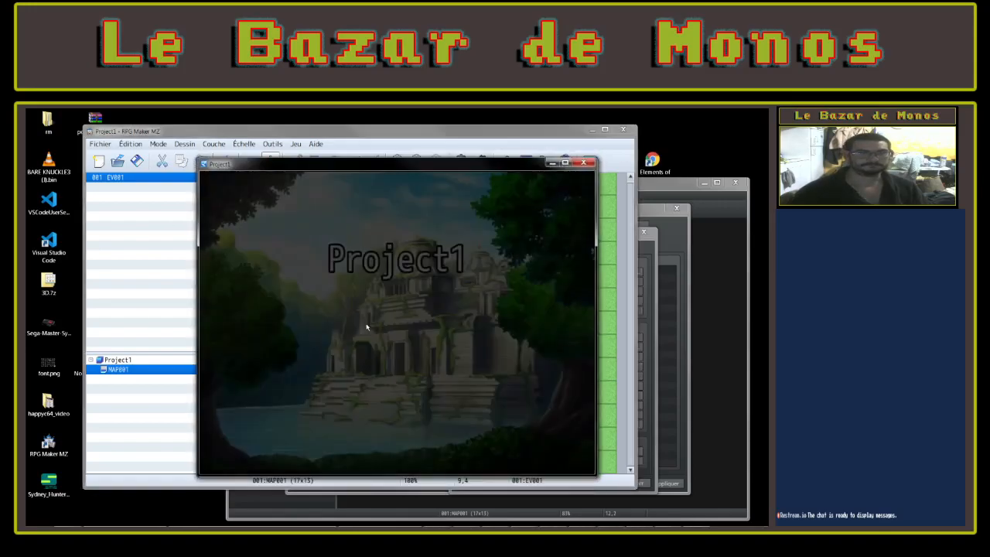
pyautogui.press('Up')
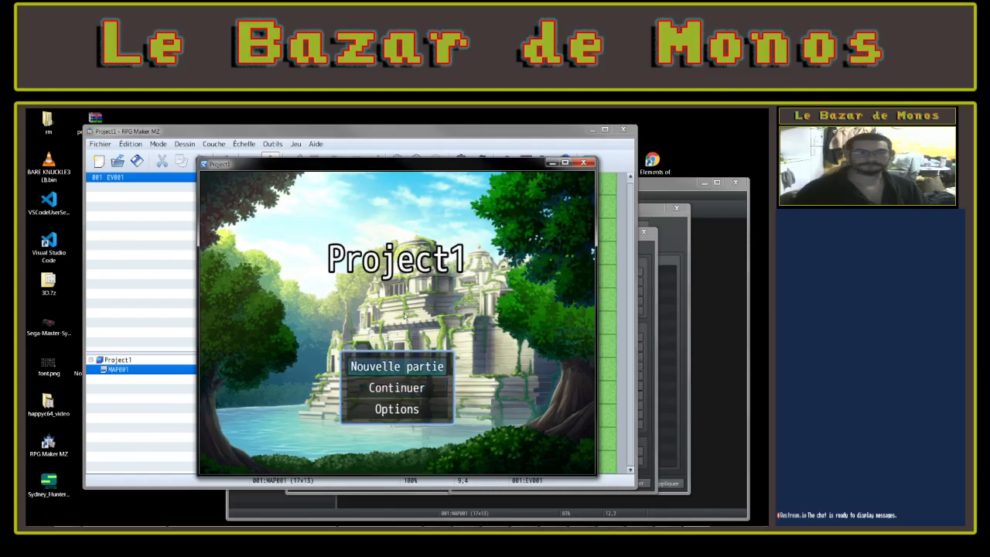
pyautogui.press('Return')
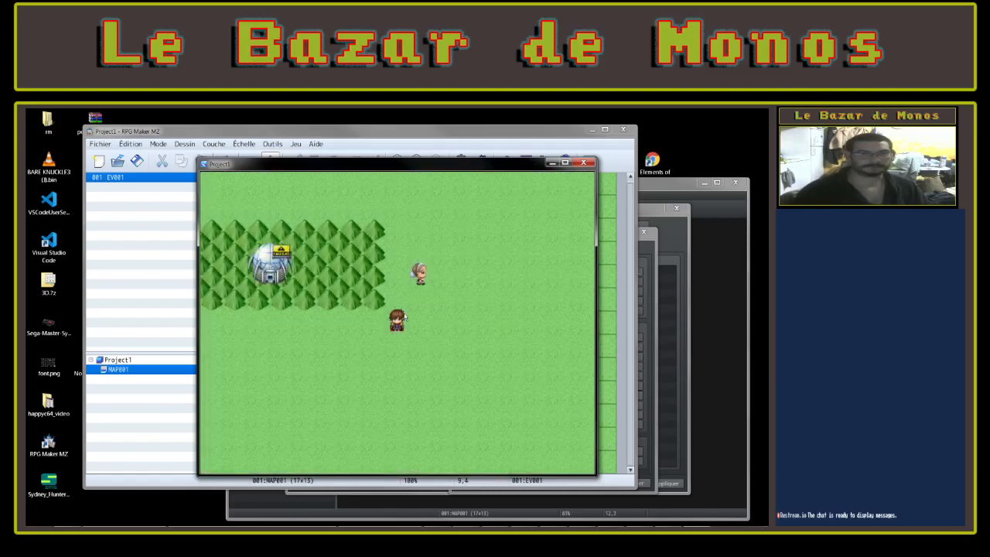
# Walk the hero up to the EV001 character and talk to it to start the Gobelin battle
pyautogui.press('Up')
pyautogui.press('Up')
pyautogui.press('Right')
pyautogui.press('Return')
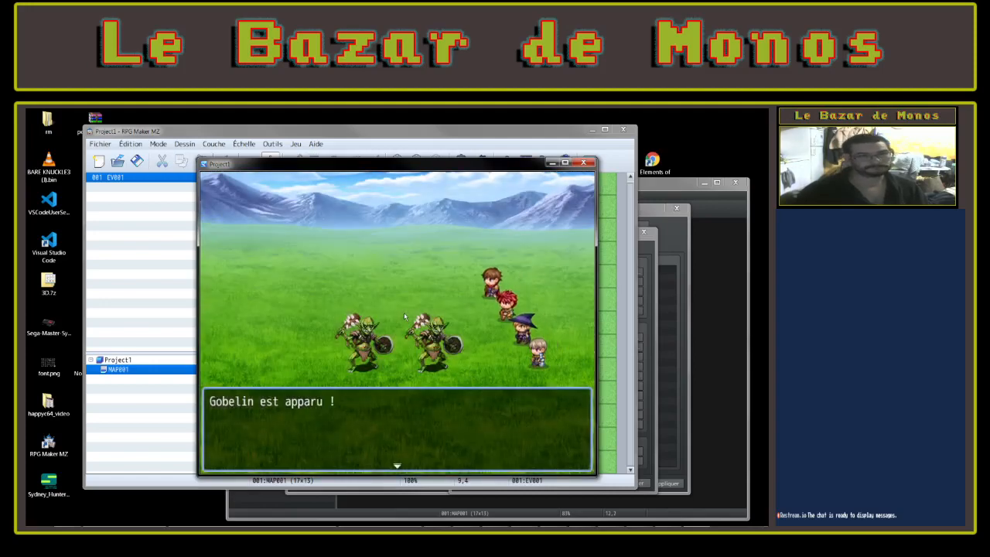
pyautogui.press('Return')
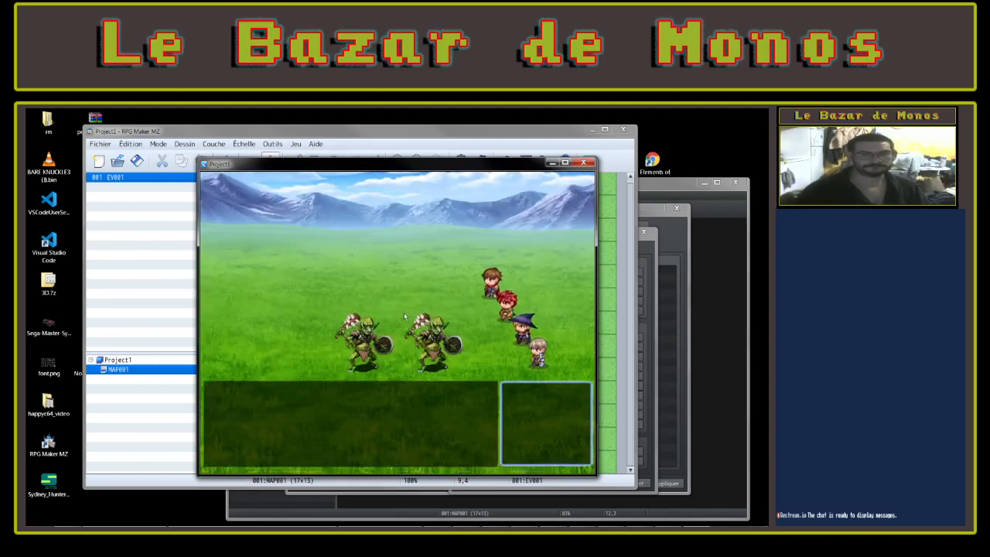
# Play the first battle round, choosing Attaquer for the party members
pyautogui.press('Return')
pyautogui.press('Return')
pyautogui.press('Return')
pyautogui.press('Return')
pyautogui.press('Return')
pyautogui.press('Return')
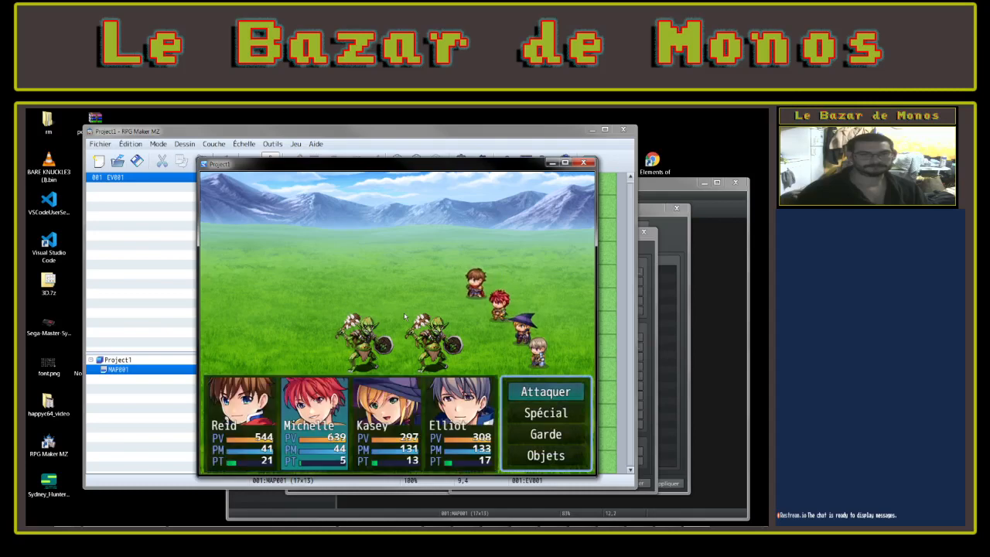
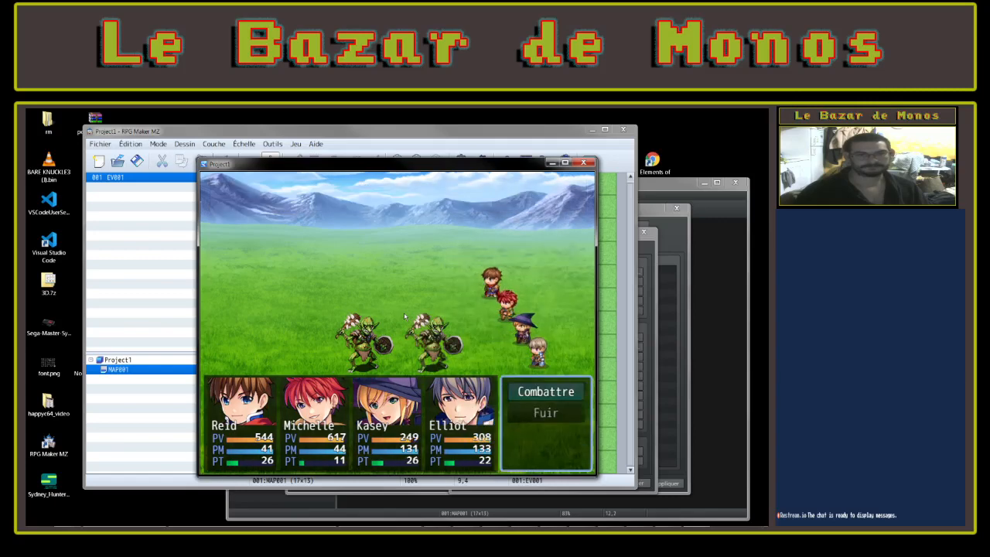
# Begin the second round by checking Reid's Spécial list and targeting Gobelin A with his attack
pyautogui.press('Return')
pyautogui.press('Down')
pyautogui.press('Return')
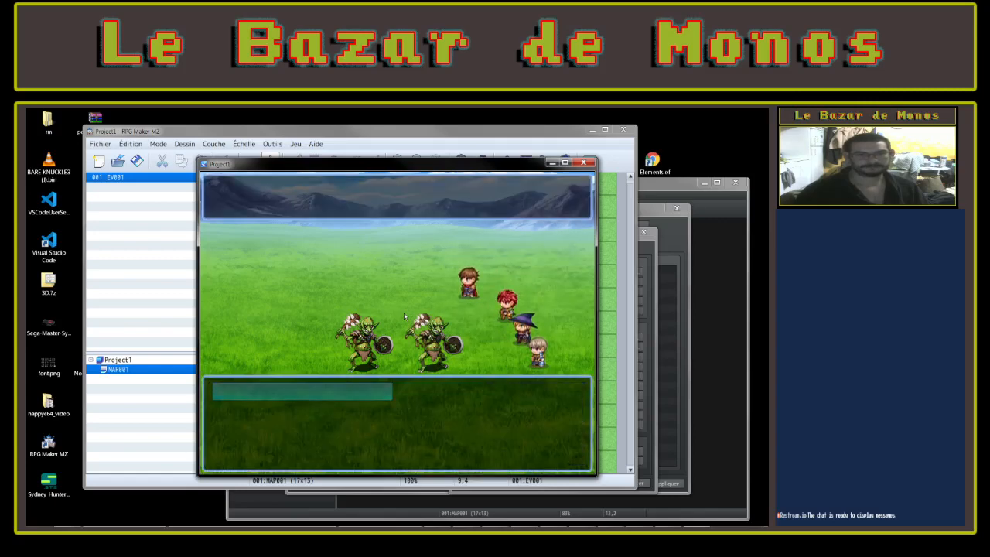
pyautogui.press('Escape')
pyautogui.press('Up')
pyautogui.press('Return')
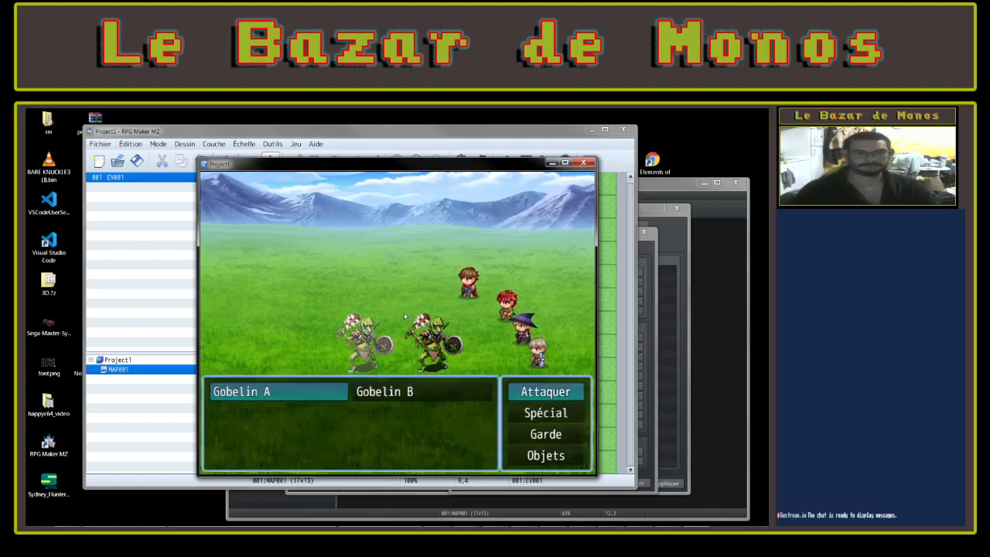
pyautogui.press('Escape')
# Have Michelle use a Spécial skill and Kasey cast the fire spell on Gobelin A
pyautogui.press('Down')
pyautogui.press('Return')
pyautogui.press('Return')
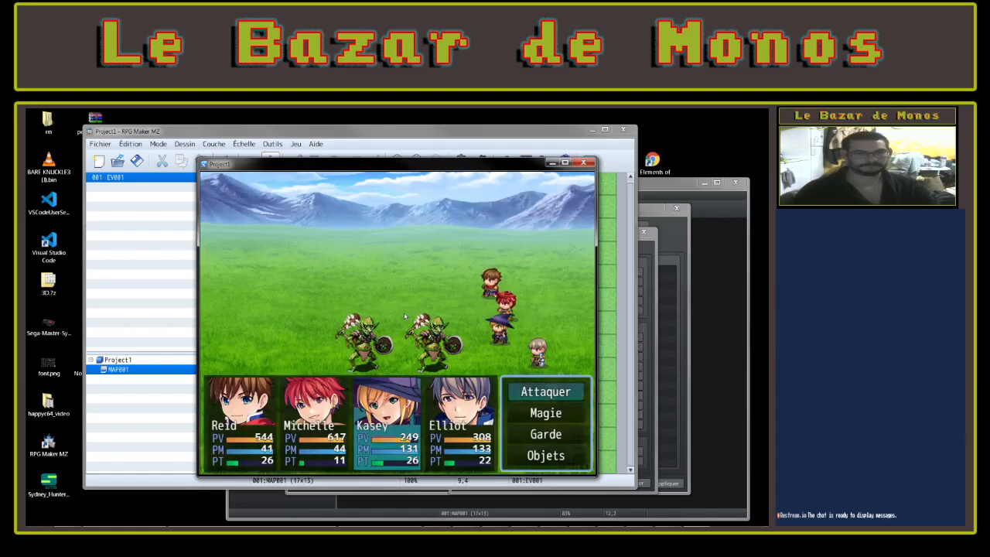
pyautogui.press('Down')
pyautogui.press('Return')
pyautogui.press('Return')
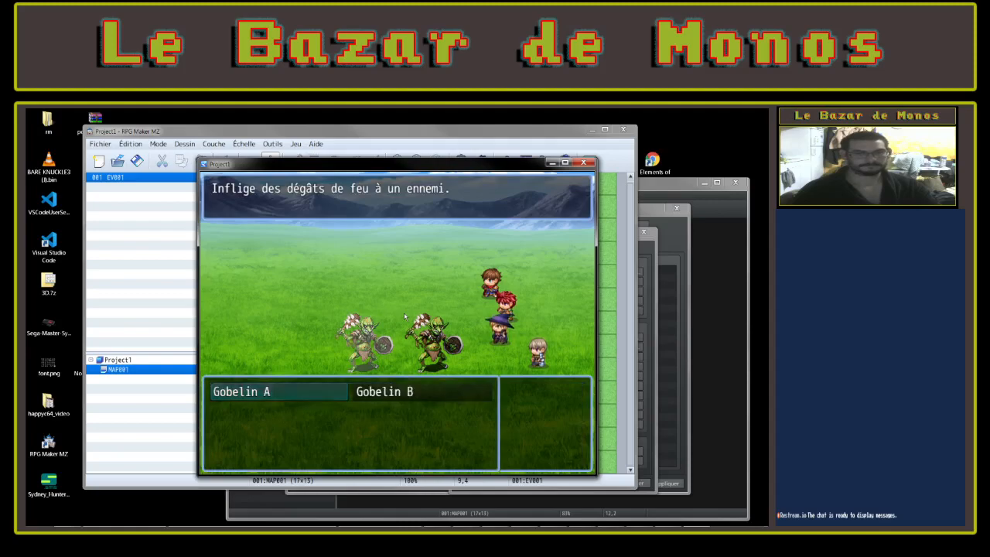
pyautogui.press('Return')
# Browse Elliot's Magie list without casting anything, and have him attack a Gobelin instead
pyautogui.press('Down')
pyautogui.press('Return')
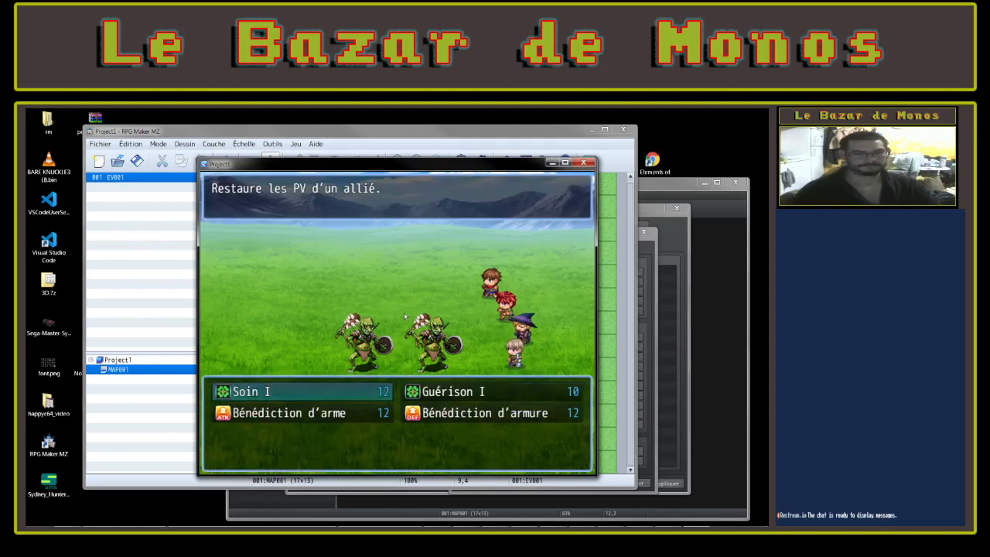
pyautogui.press('Right')
pyautogui.press('Down')
pyautogui.press('Left')
pyautogui.press('Escape')
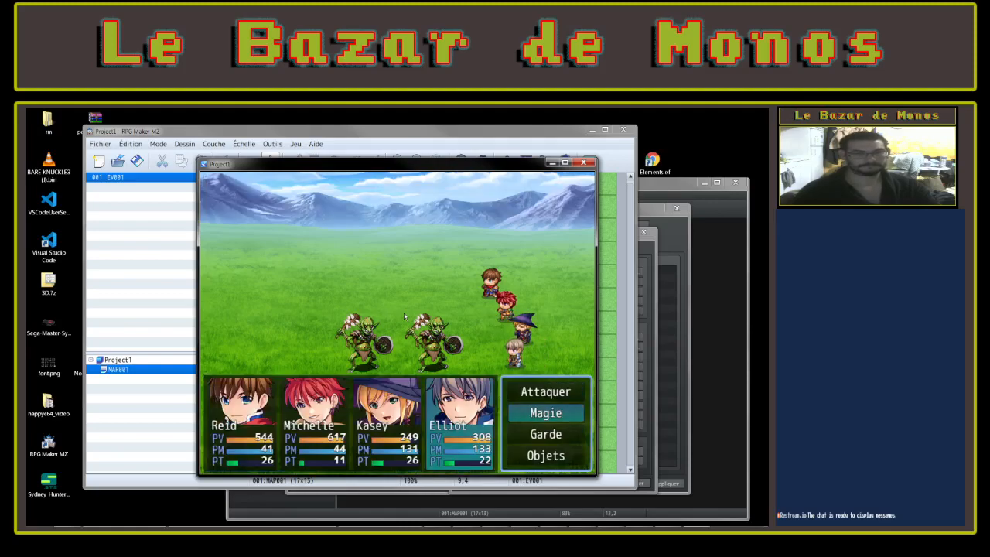
pyautogui.press('Up')
pyautogui.press('Return')
pyautogui.press('Return')
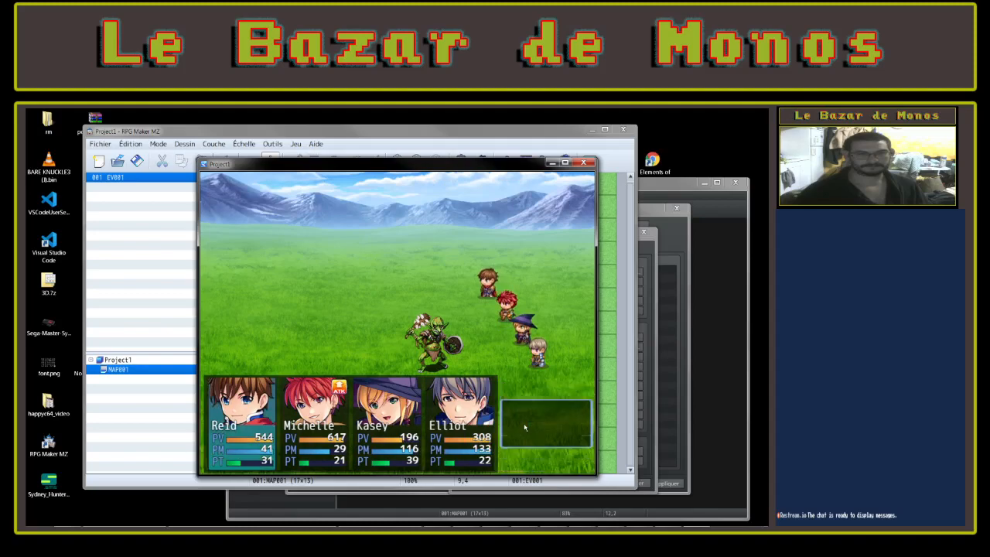
# Fight the battle to its end, return to the map, and close the playtest
pyautogui.press('Return')
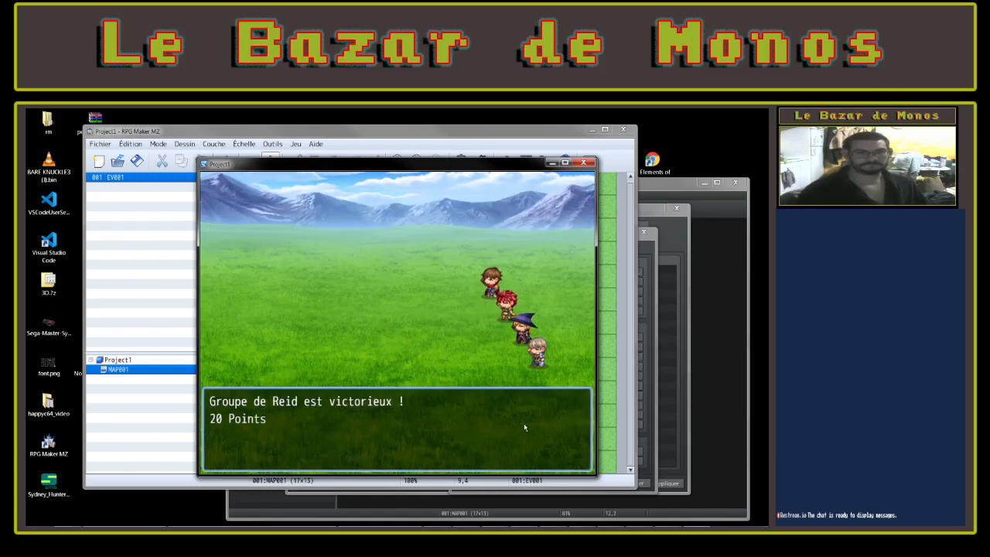
pyautogui.press('Return')
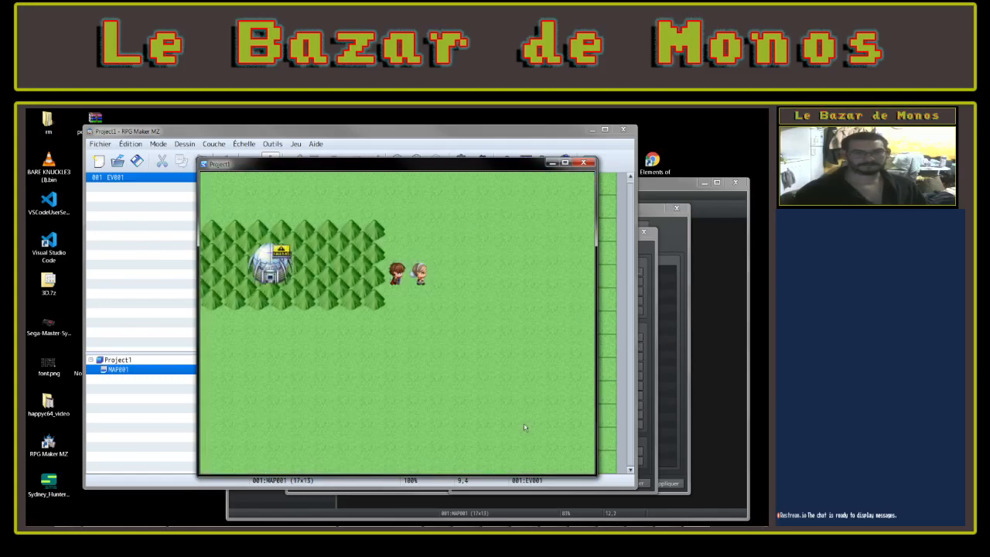
pyautogui.click(587, 163)
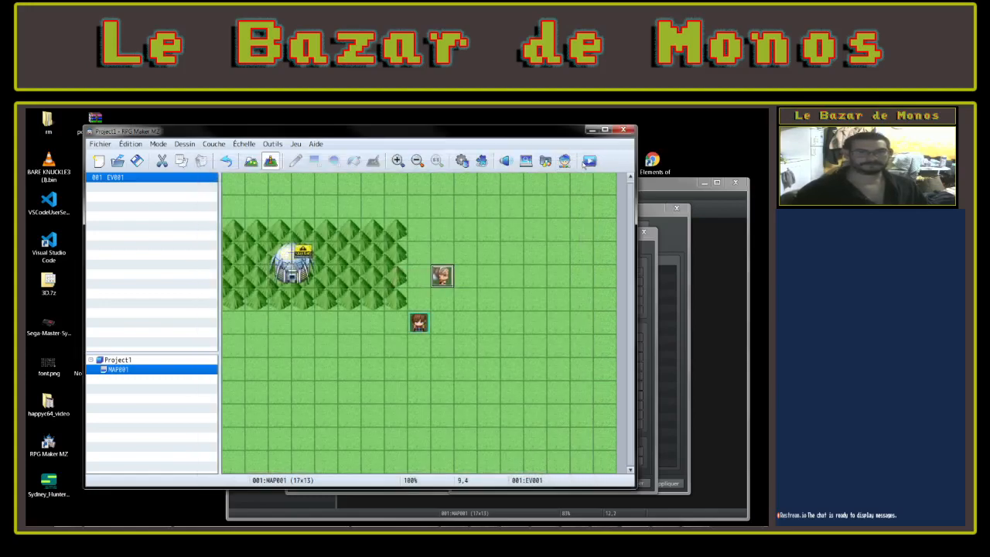
# Set the battle system to Progressif (inactif) and enable Afficher les membres du groupe in the database's system settings
pyautogui.click(462, 161)
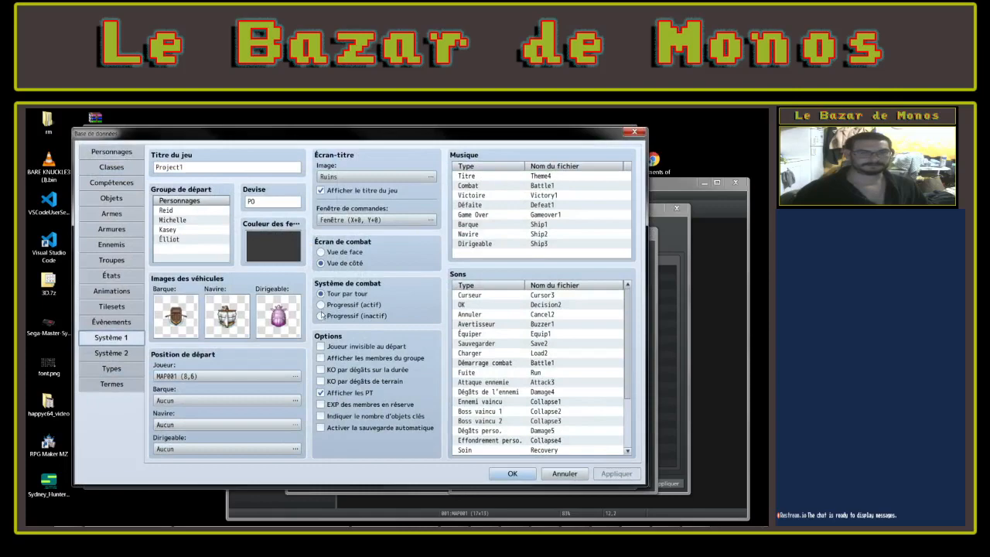
pyautogui.click(321, 314)
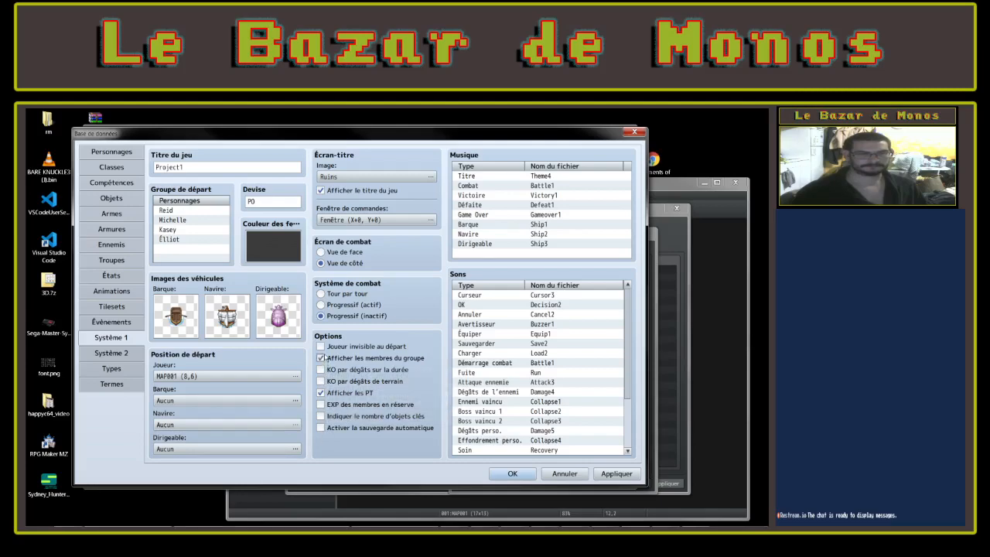
pyautogui.click(617, 473)
pyautogui.click(512, 474)
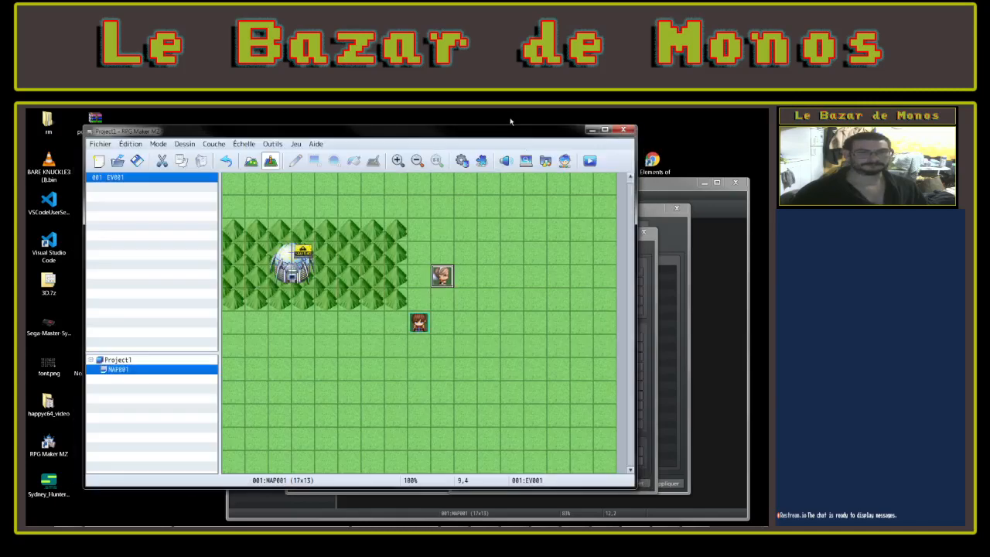
# Launch a playtest, saving the project changes, and start a new game
pyautogui.click(590, 161)
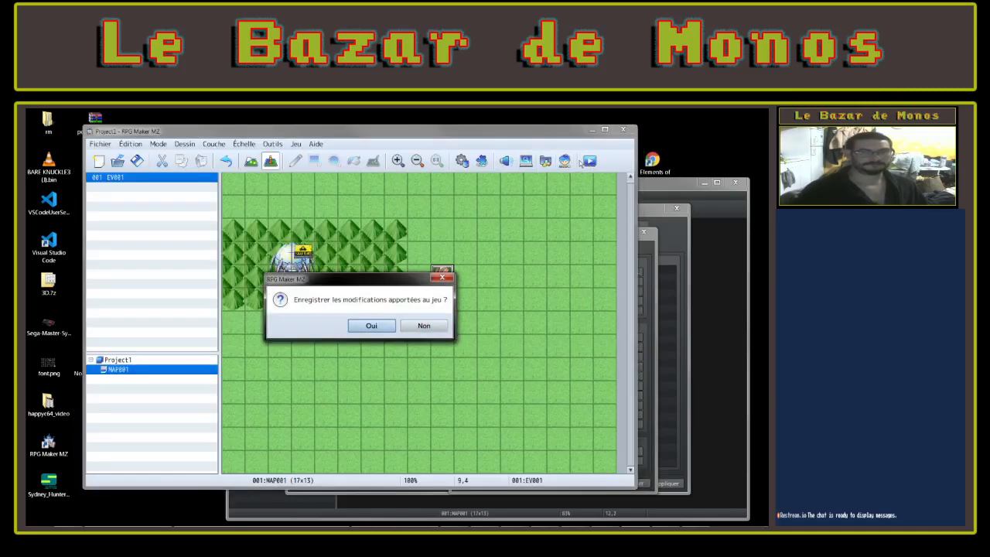
pyautogui.press('Return')
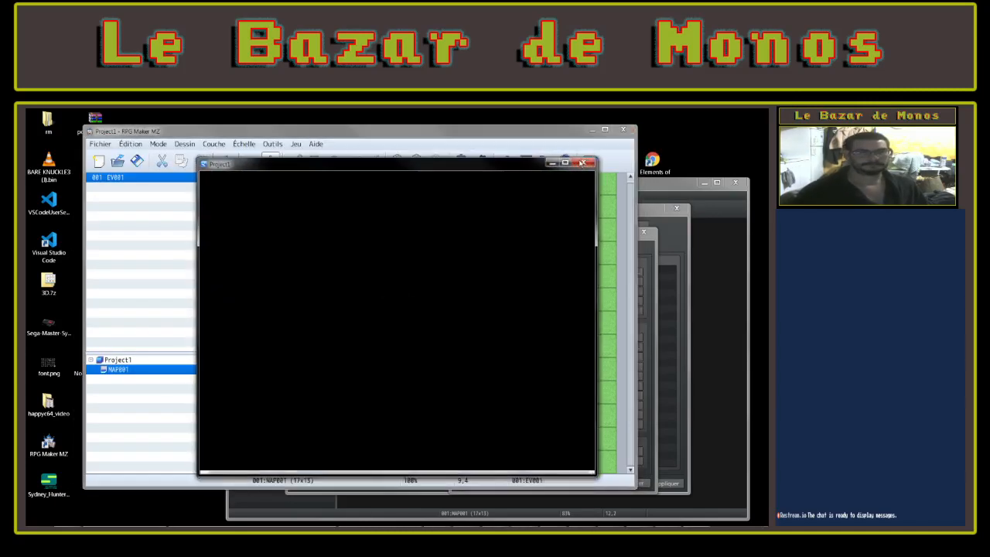
pyautogui.press('Up')
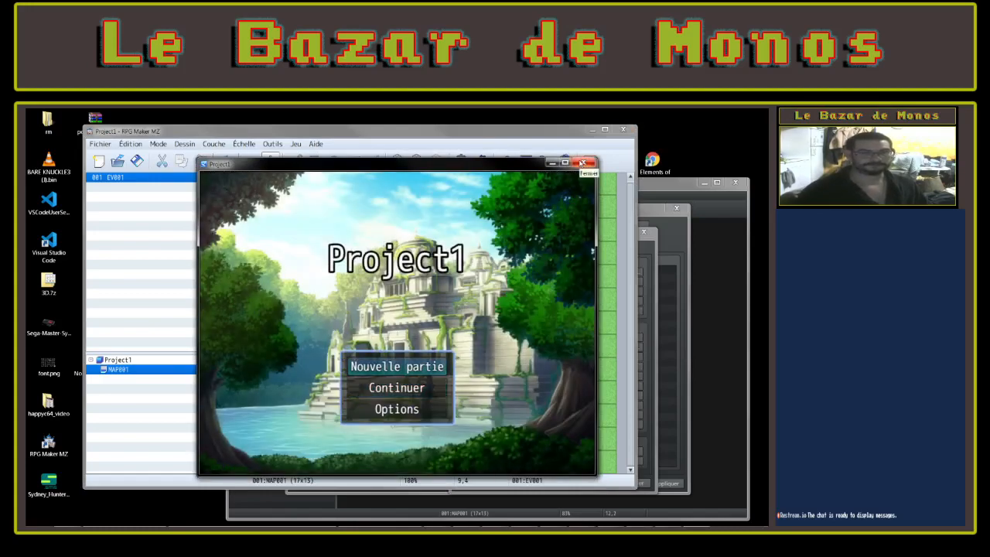
pyautogui.press('Return')
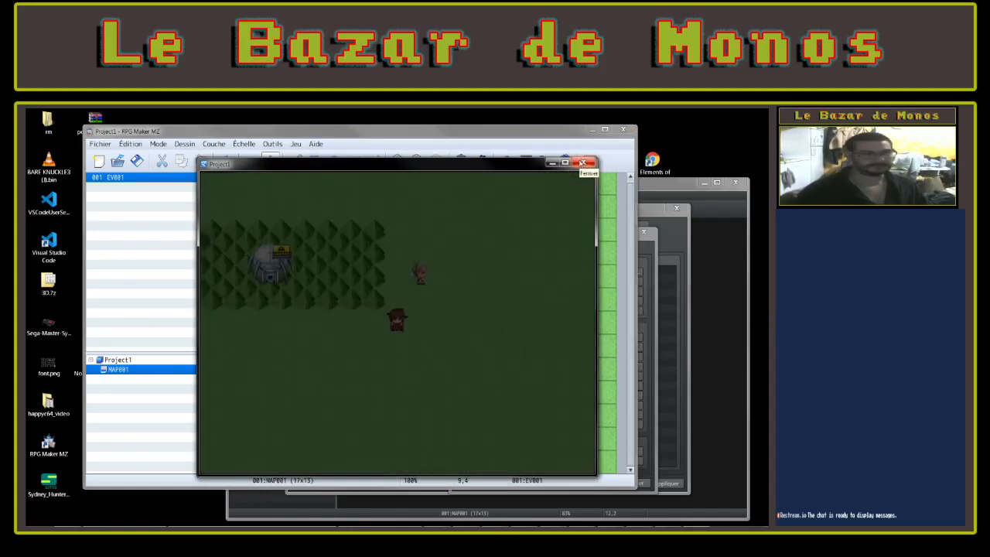
# Walk the party around the map, bring it up to the character event, and trigger the battle
pyautogui.press('Left')
pyautogui.press('Left')
pyautogui.press('Down')
pyautogui.press('Down')
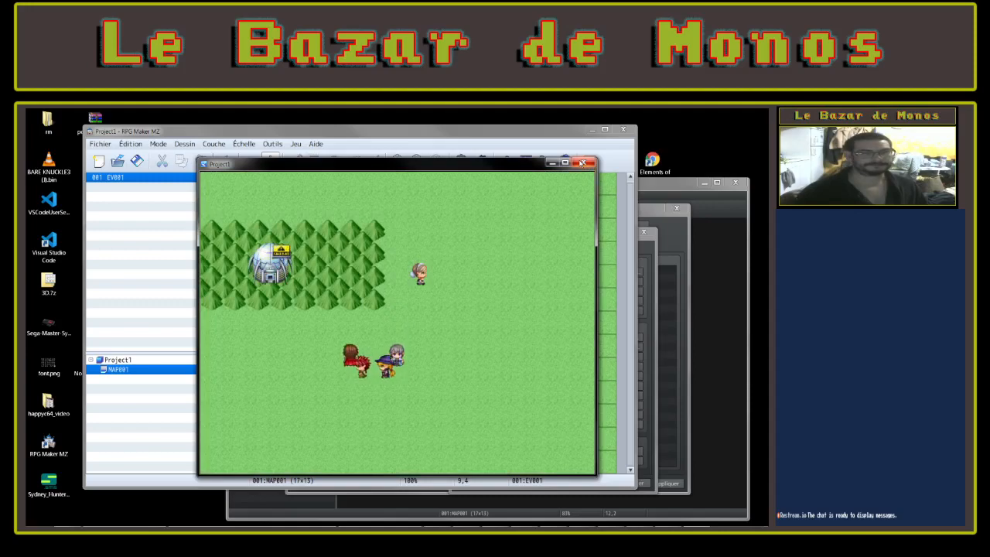
pyautogui.press('Right')
pyautogui.press('Up')
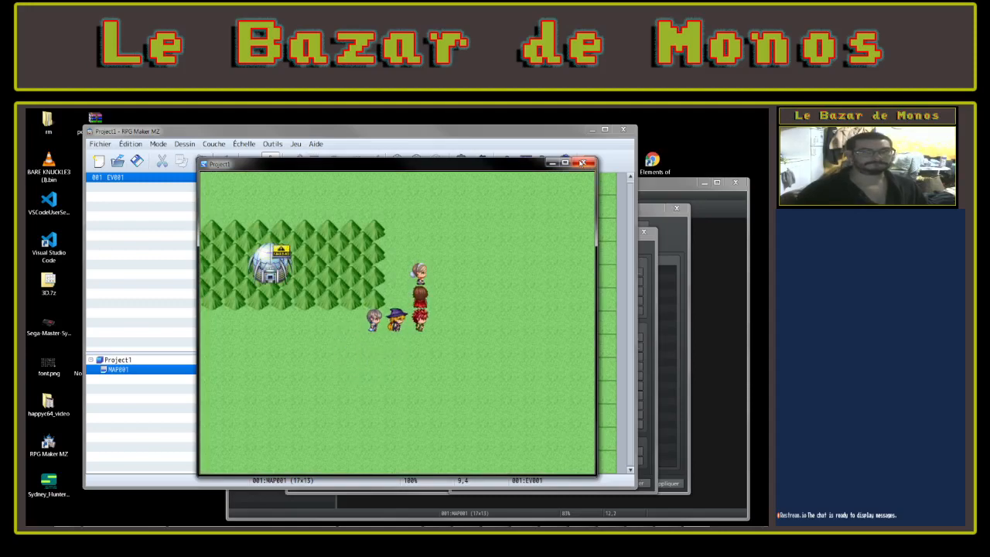
pyautogui.press('Return')
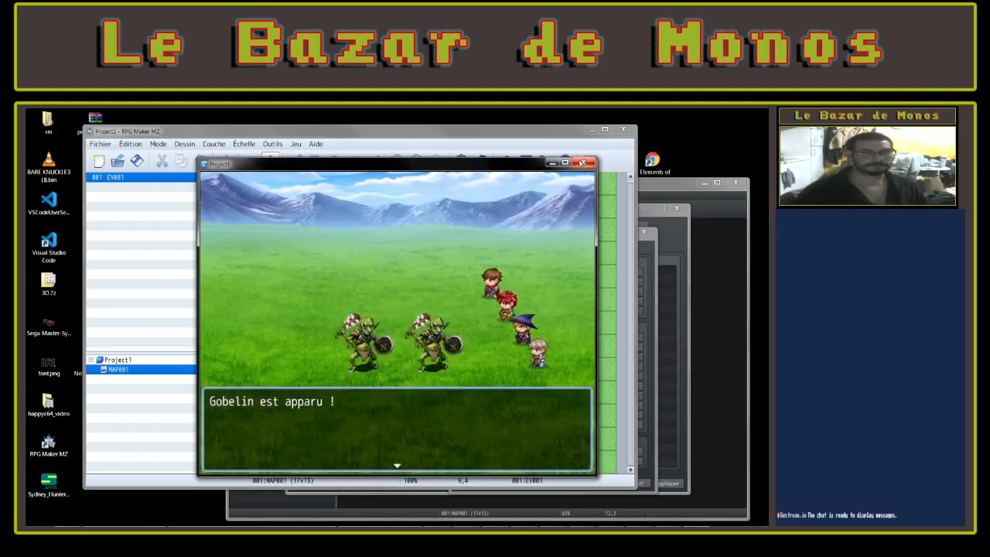
# Dismiss the battle's opening message and have Reid and Michelle attack the Gobelins
pyautogui.press('Return')
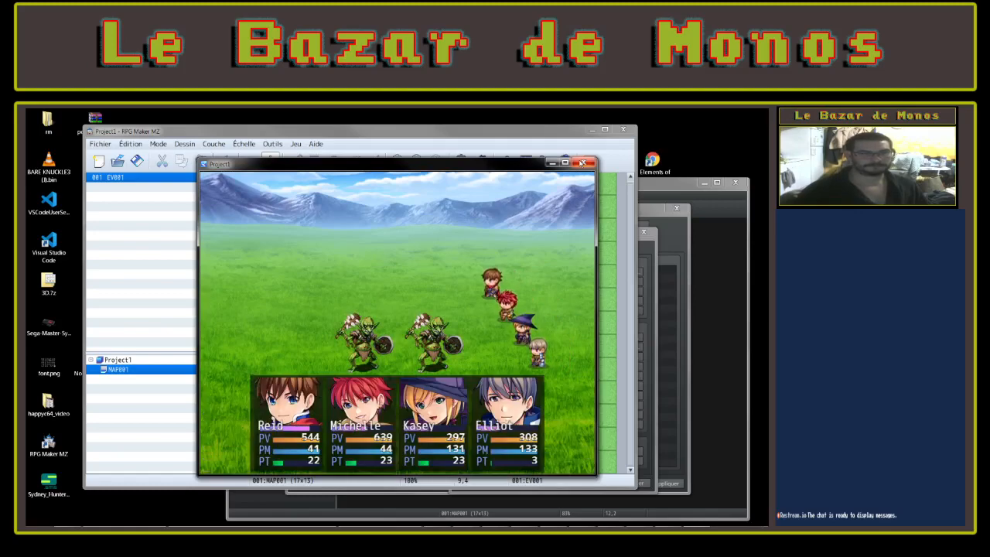
pyautogui.press('Return')
pyautogui.press('Return')
pyautogui.press('Return')
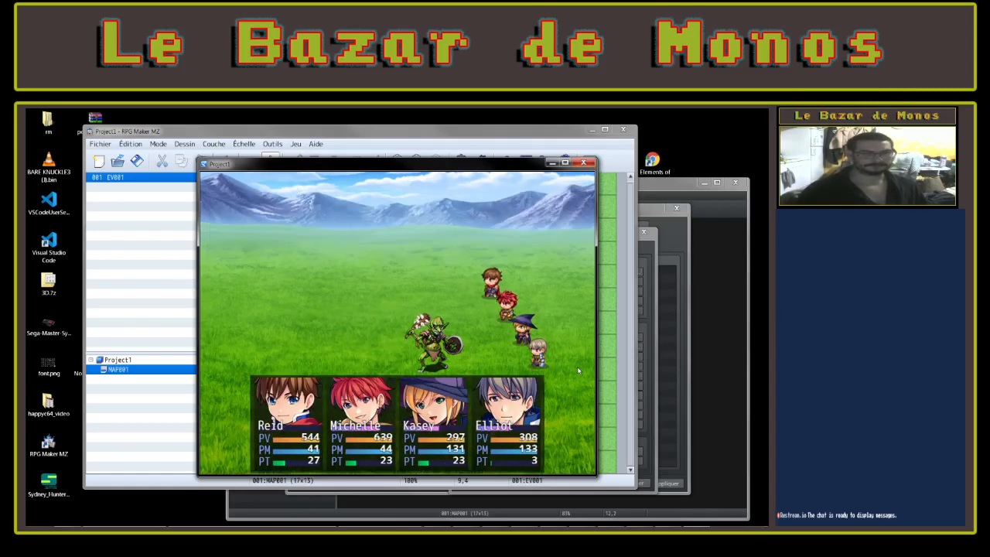
pyautogui.press('Return')
pyautogui.press('Return')
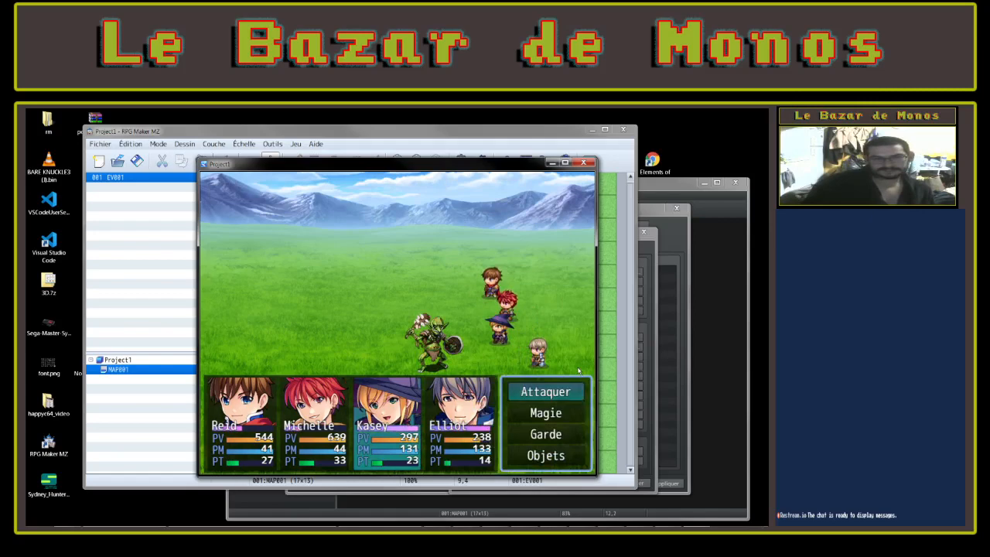
# Have Kasey attack Gobelin B, and close the playtest
pyautogui.press('Return')
pyautogui.press('Return')
pyautogui.press('Return')
pyautogui.press('Return')
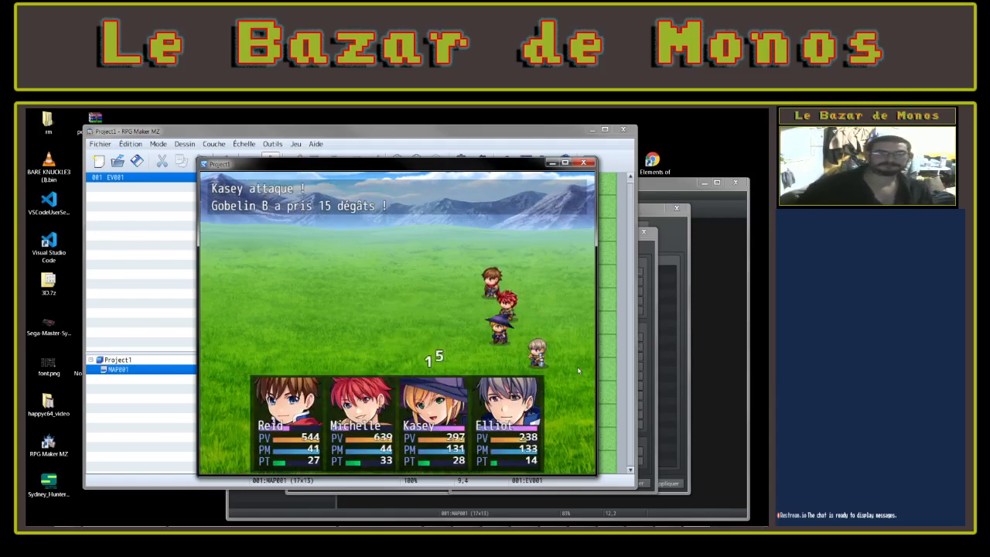
pyautogui.click(584, 163)
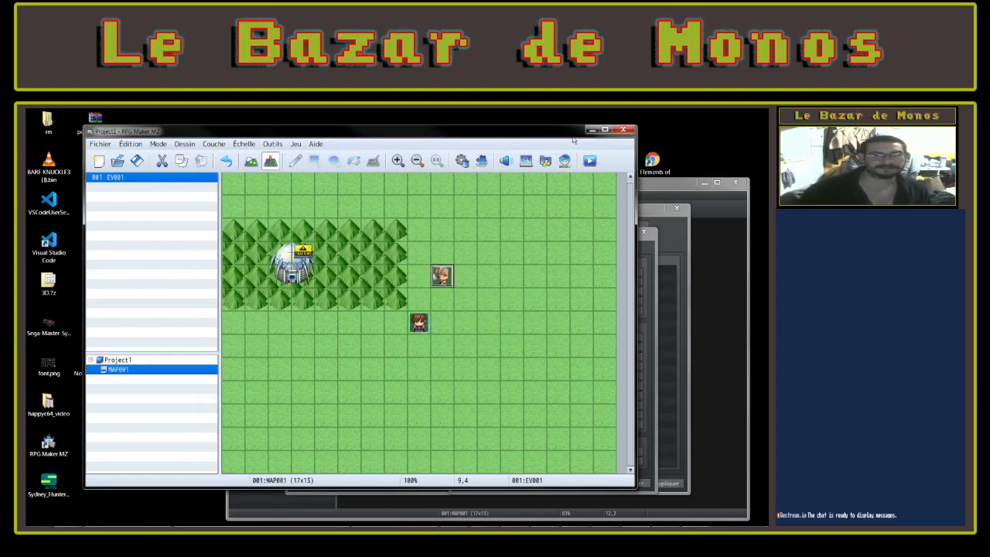
# Check the resource manager and the event search window without changing anything
pyautogui.click(526, 160)
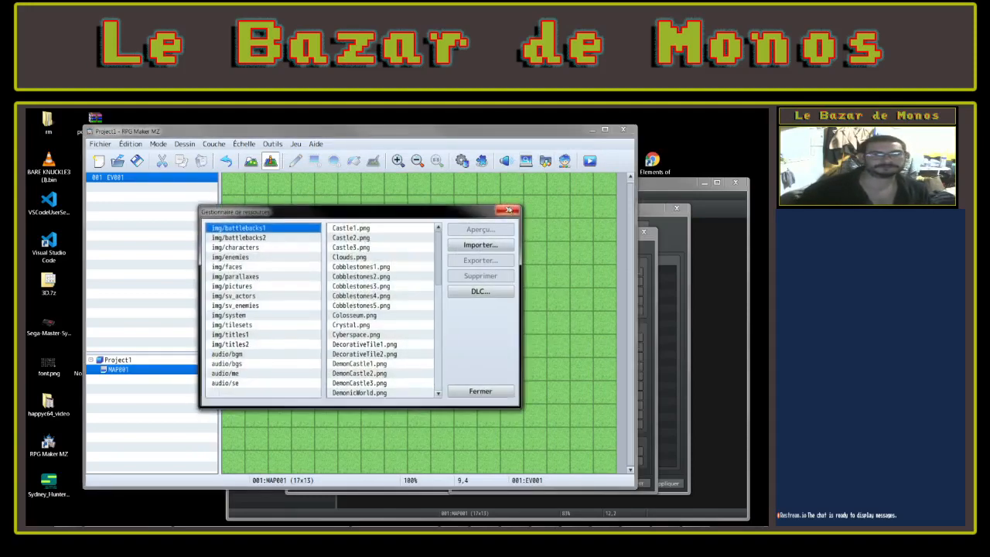
pyautogui.click(509, 210)
pyautogui.click(525, 161)
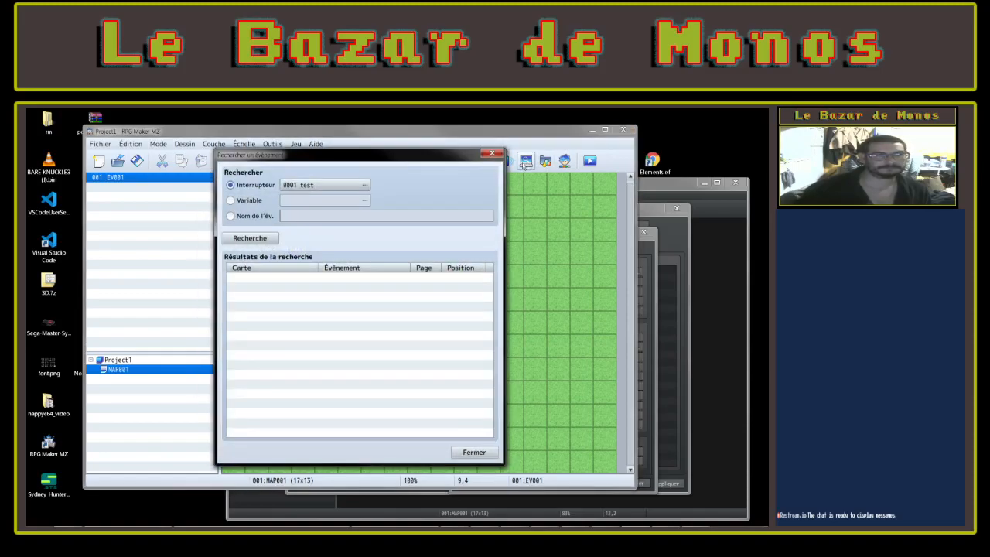
pyautogui.click(492, 154)
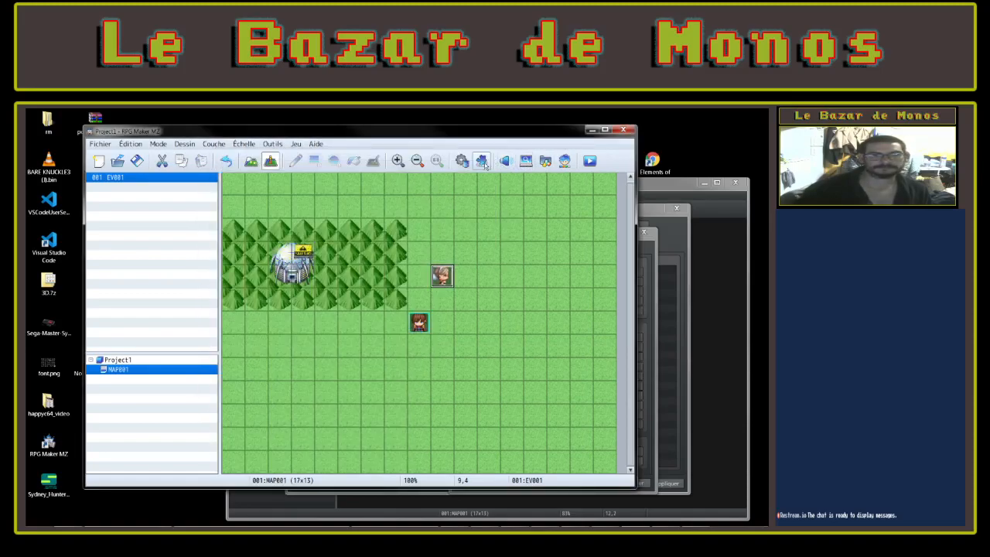
# Start a new plugin entry and read the descriptions of AltMenuScreen, AltSaveScreen, ButtonPicture and TextPicture
pyautogui.click(481, 161)
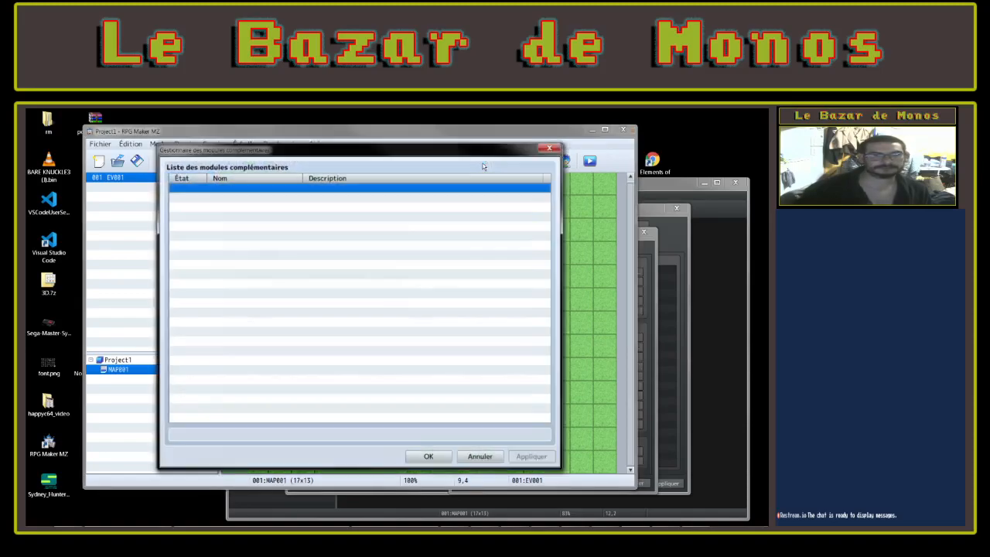
pyautogui.doubleClick(224, 186)
pyautogui.click(185, 187)
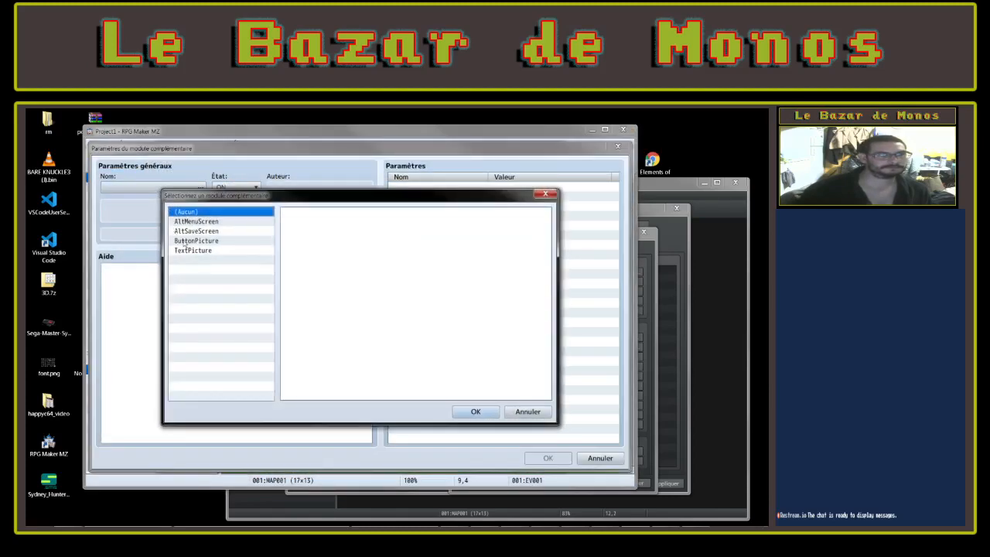
pyautogui.click(193, 223)
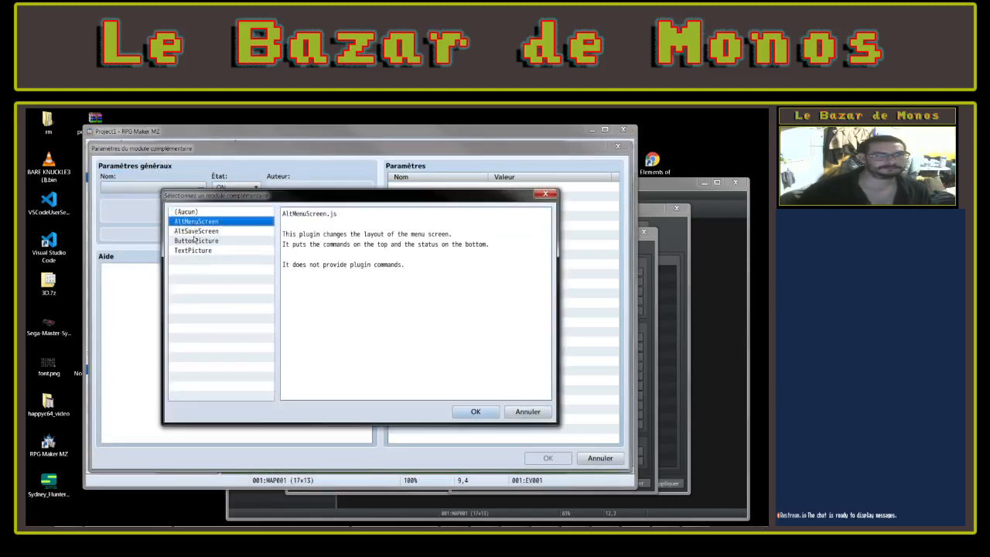
pyautogui.click(195, 241)
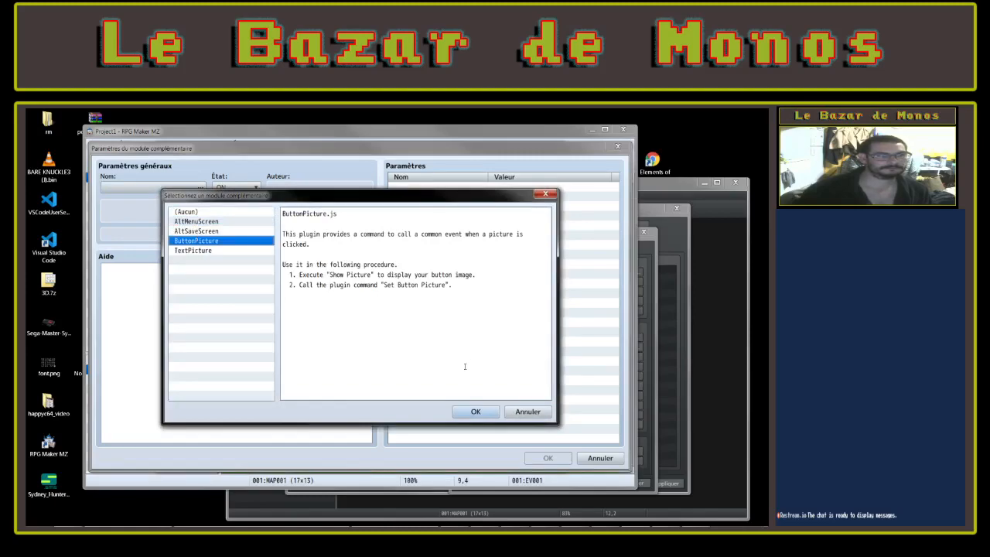
pyautogui.click(197, 251)
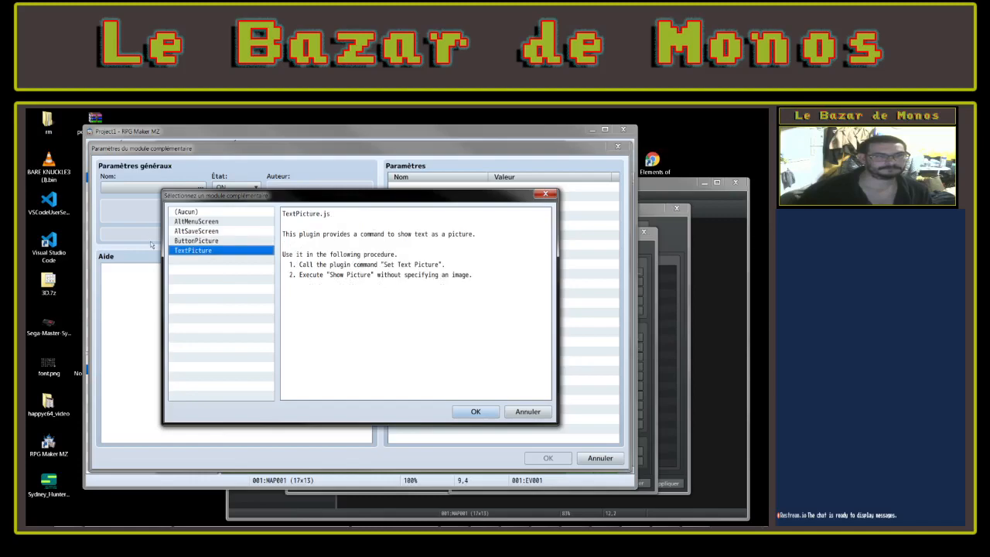
pyautogui.click(182, 242)
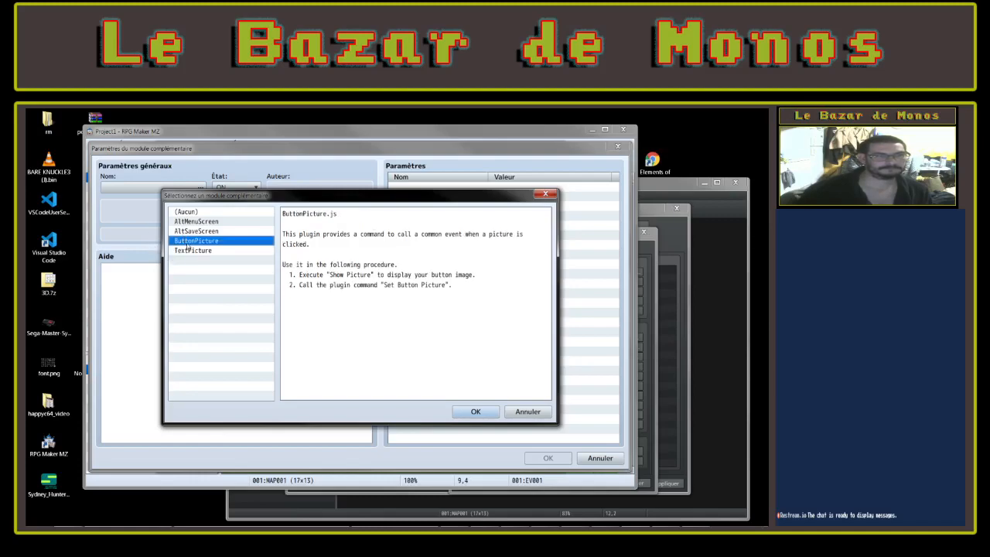
pyautogui.click(192, 232)
pyautogui.click(194, 222)
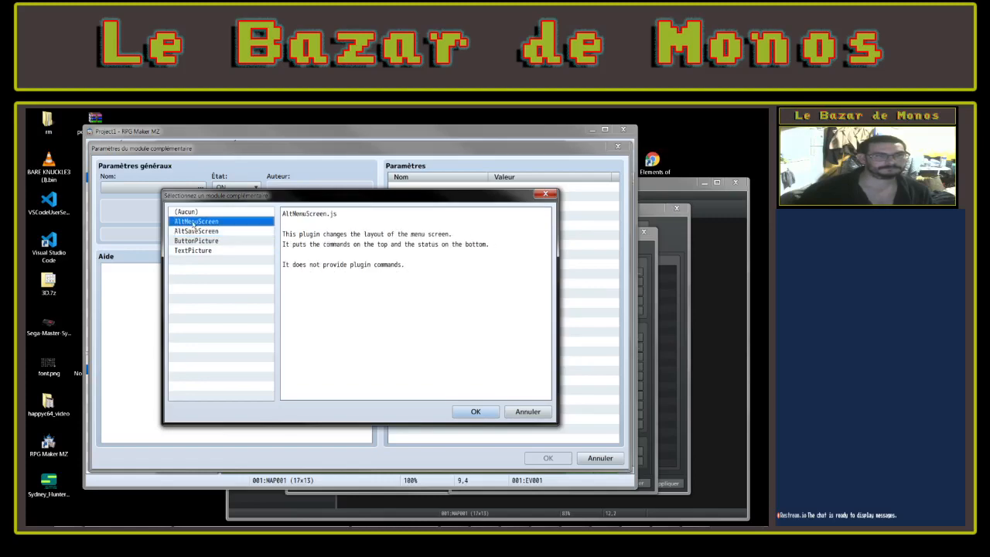
pyautogui.click(216, 232)
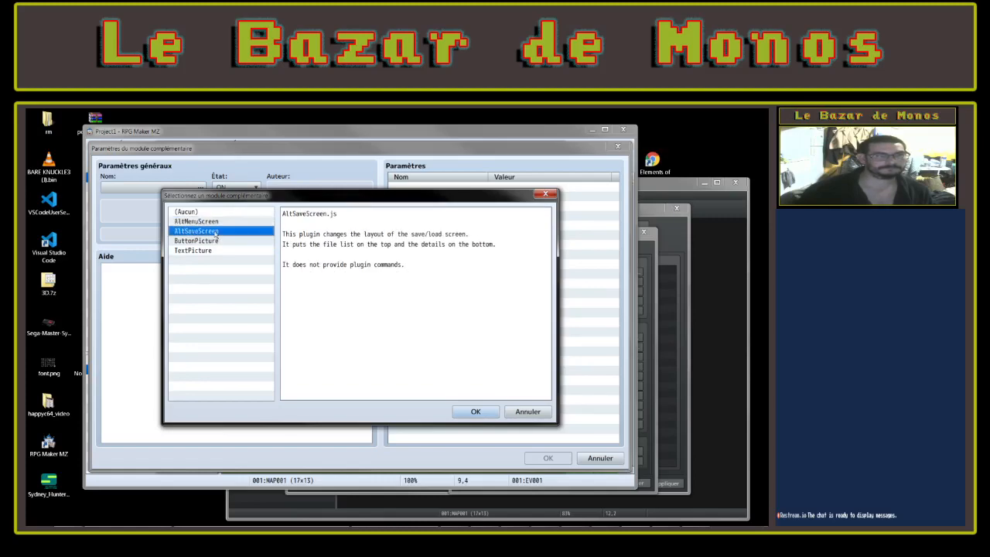
# Add the AltMenuScreen plugin to the project with its state ON
pyautogui.click(216, 223)
pyautogui.click(475, 411)
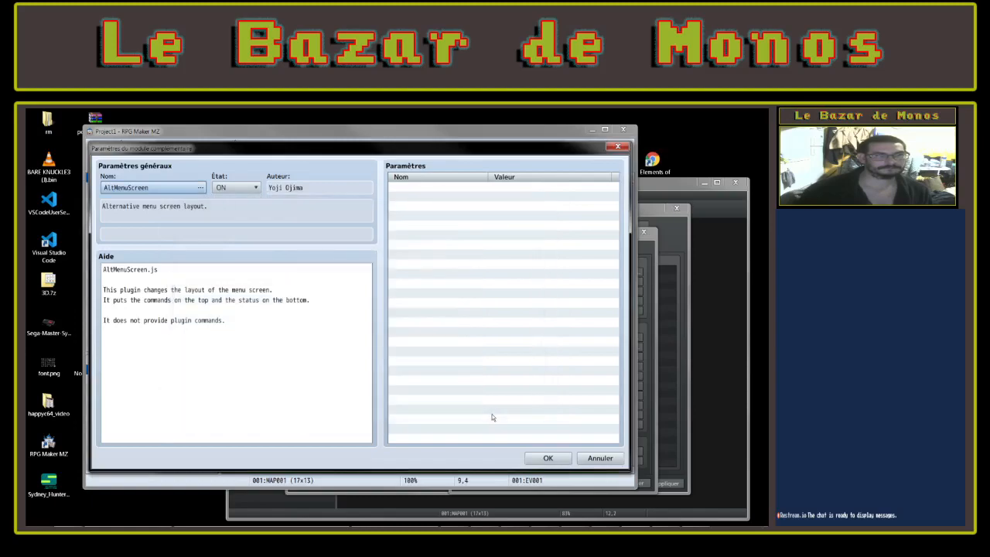
pyautogui.click(563, 462)
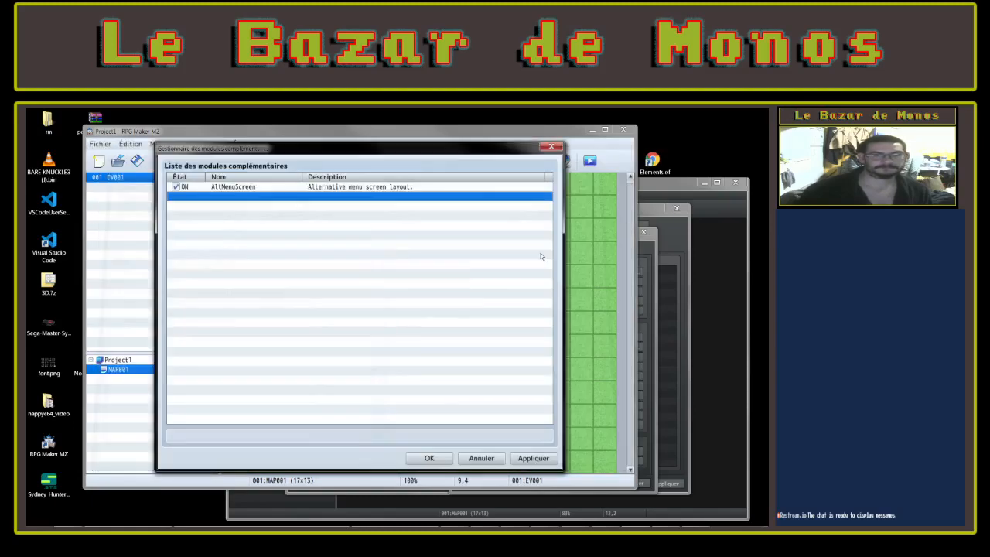
pyautogui.click(429, 459)
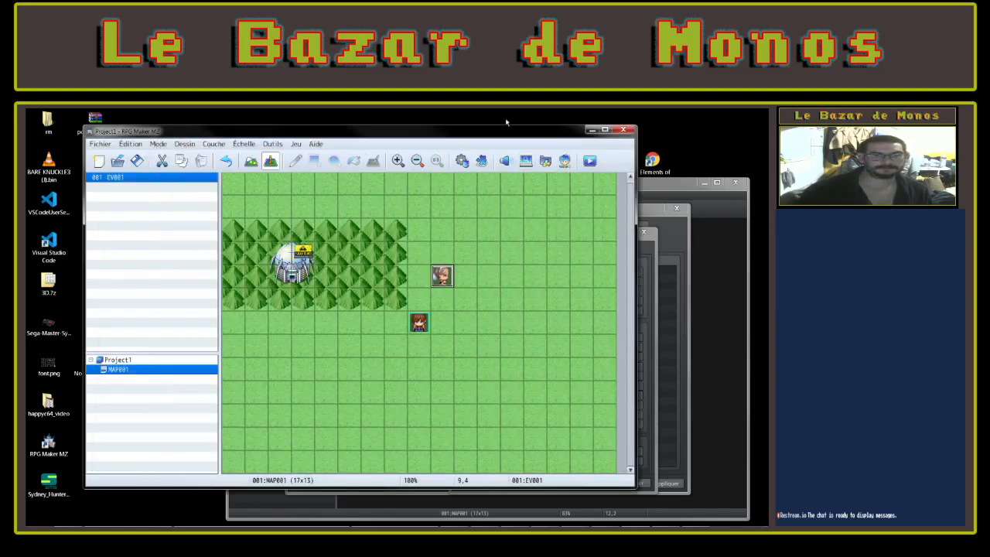
# Launch a playtest with the changes saved, start a new game, and open the in-game menu
pyautogui.click(589, 160)
pyautogui.click(372, 325)
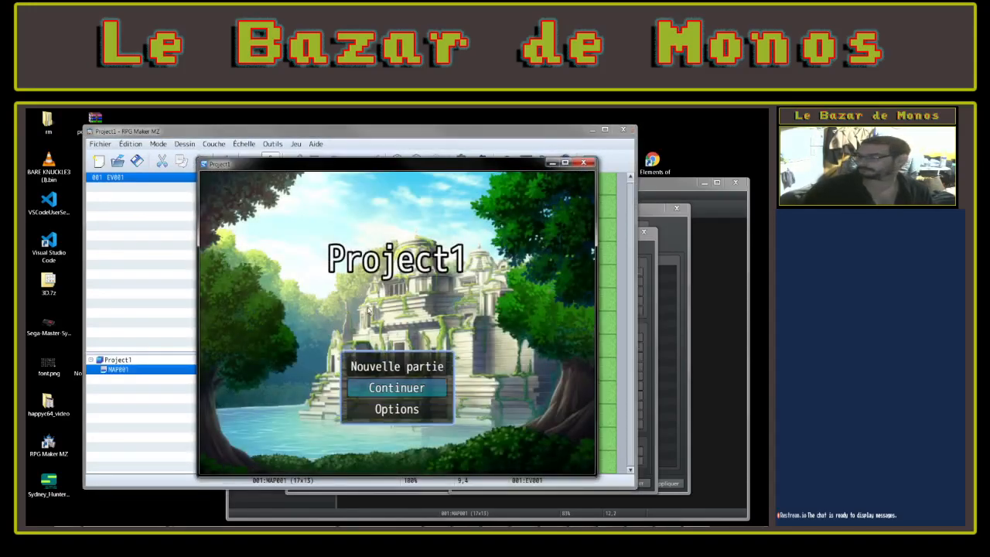
pyautogui.press('Up')
pyautogui.press('Return')
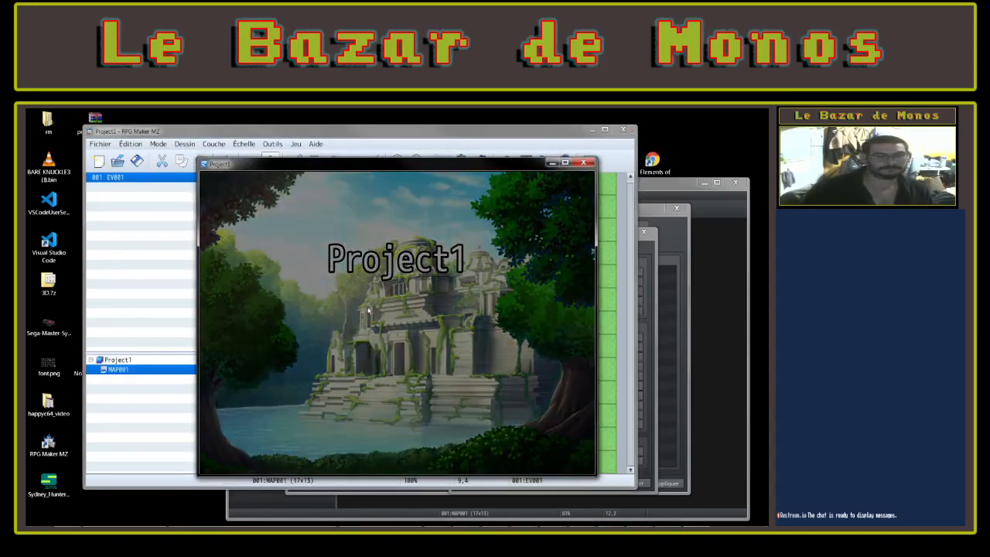
pyautogui.press('Escape')
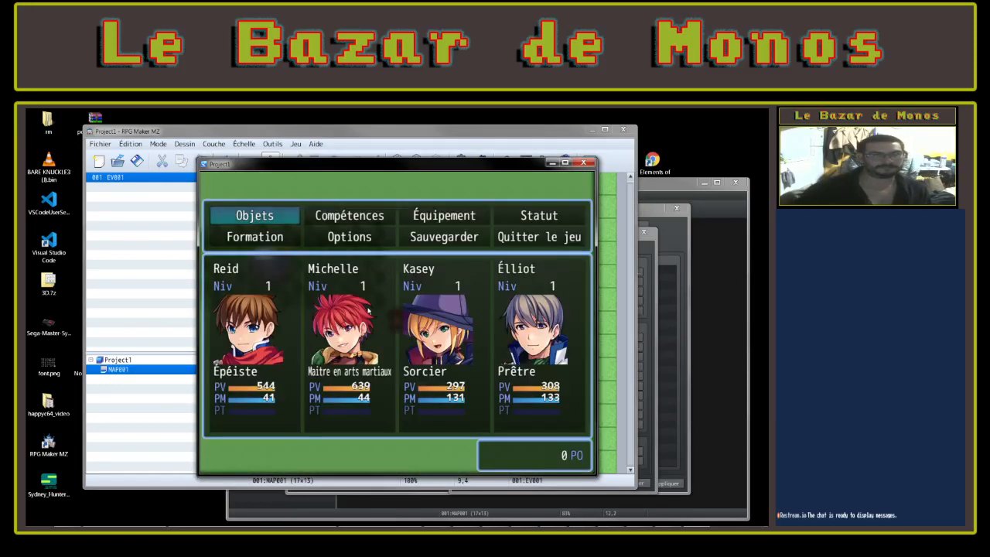
# Look through the menu commands from Formation to Sauvegarder, and close the playtest
pyautogui.press('Down')
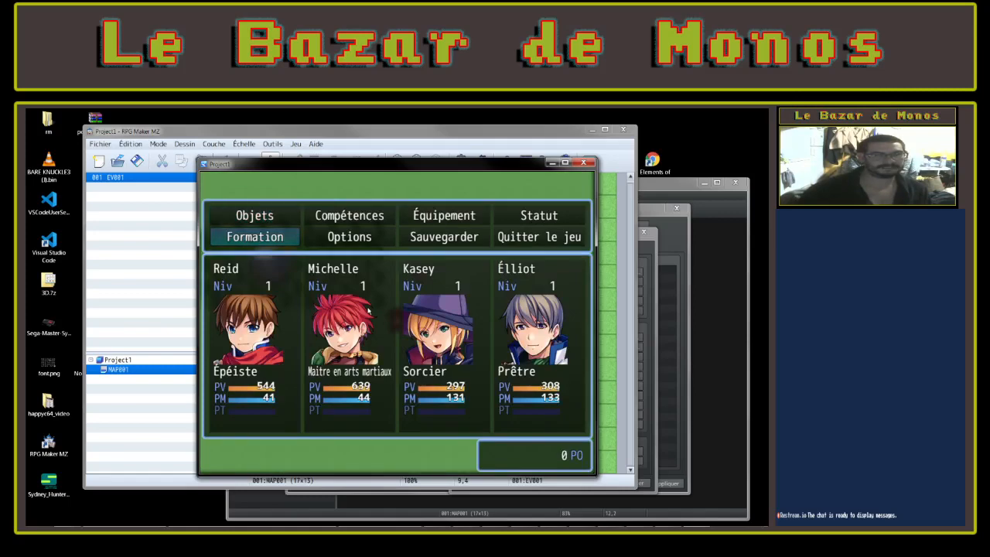
pyautogui.press('Right')
pyautogui.press('Right')
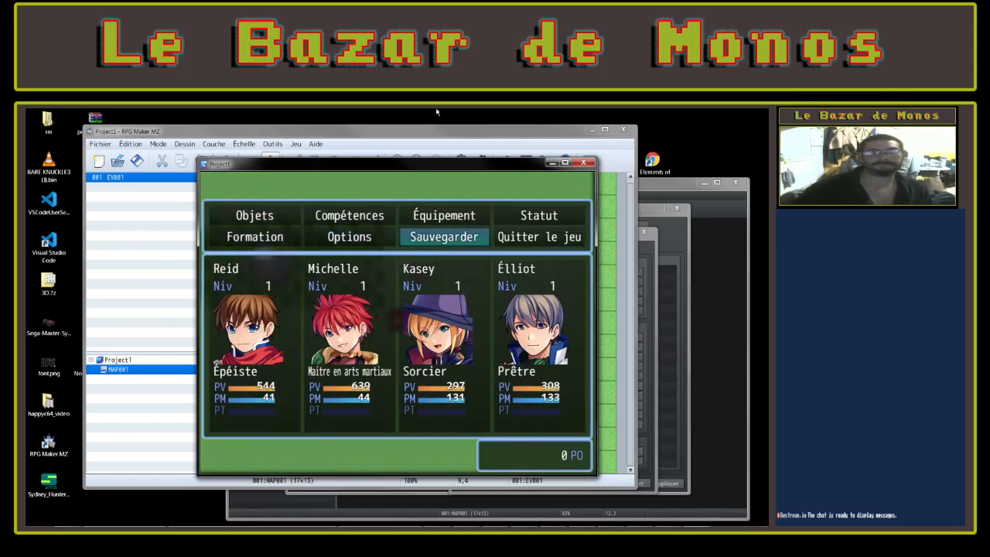
pyautogui.click(592, 166)
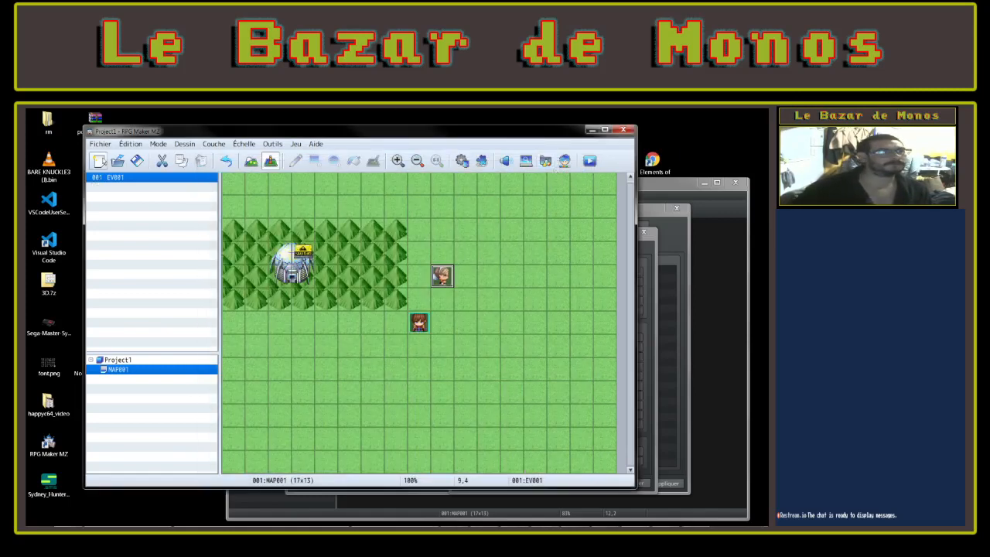
# Open the deployment settings and try the macOS and Navigateurs Web / Android / iOS platform choices
pyautogui.click(100, 144)
pyautogui.click(131, 212)
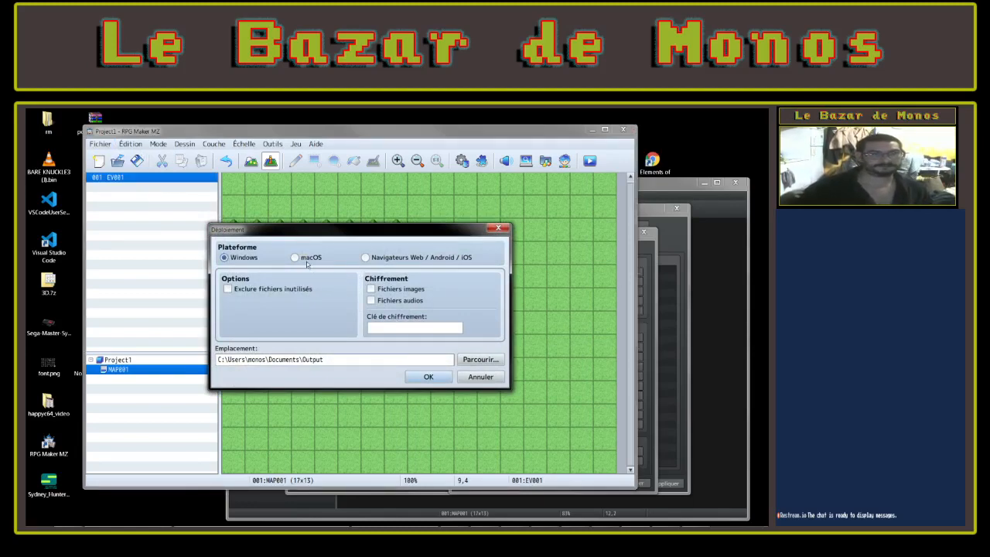
pyautogui.click(413, 258)
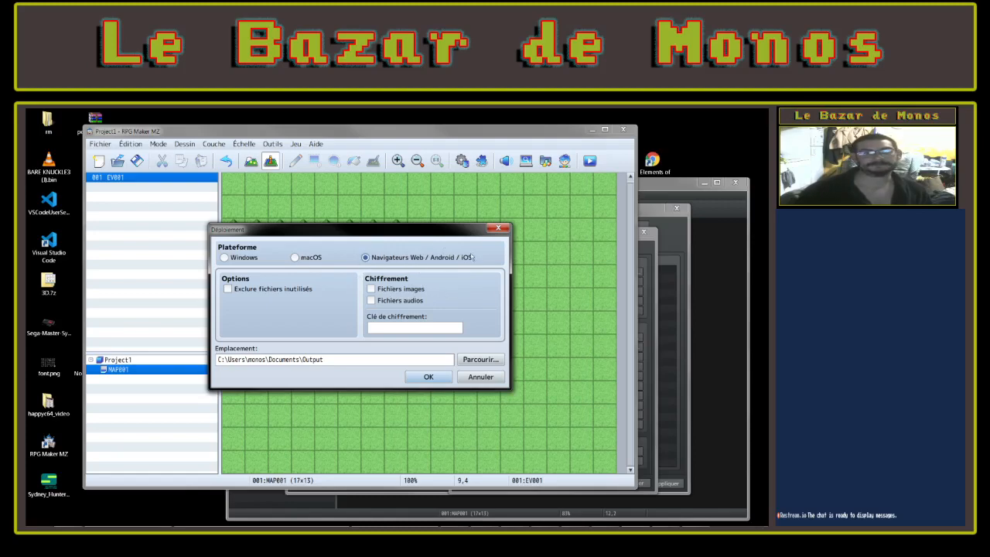
pyautogui.click(306, 261)
pyautogui.click(390, 259)
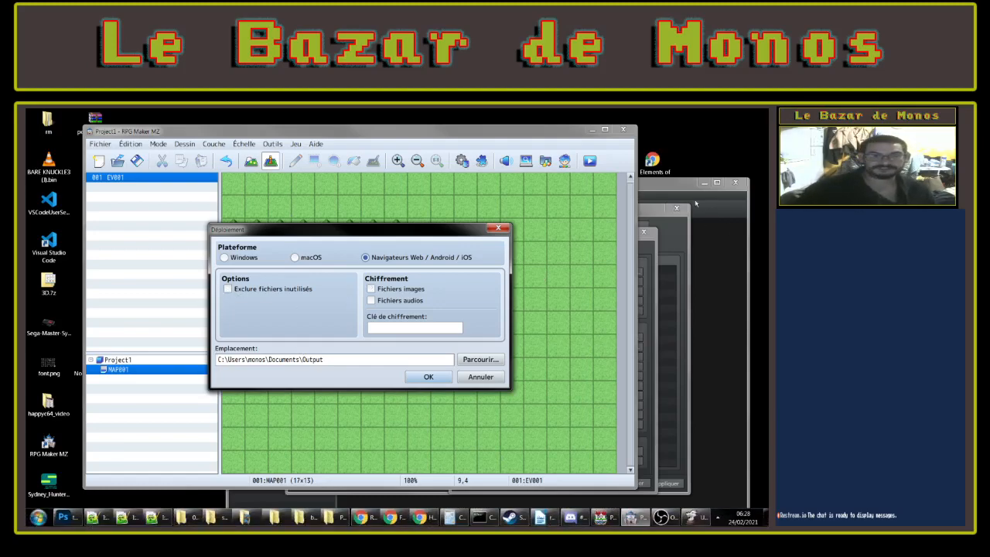
# Switch to RPG Maker MV, close the event command and event editor windows, and open the deployment settings with the changes saved
pyautogui.click(673, 193)
pyautogui.press('Escape')
pyautogui.press('Escape')
pyautogui.press('Escape')
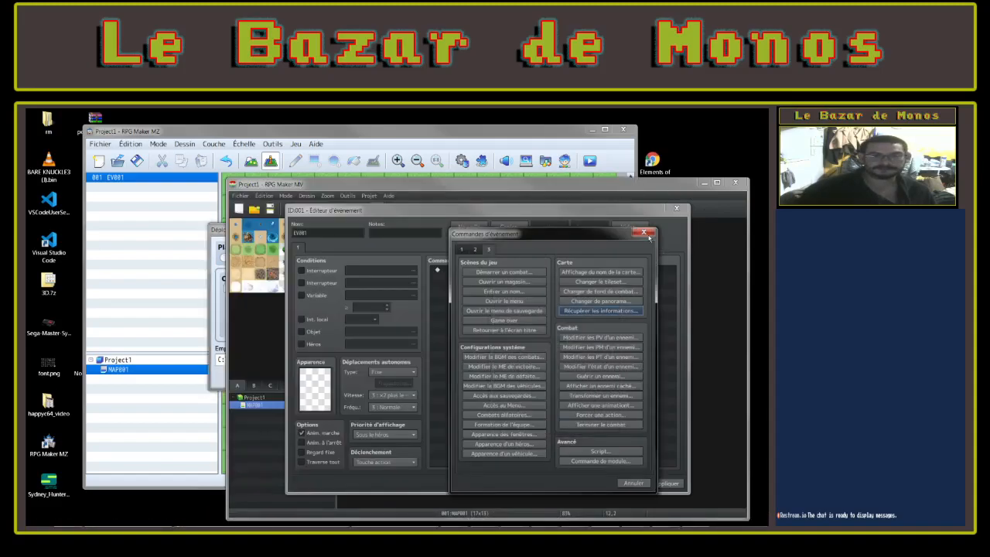
pyautogui.click(241, 196)
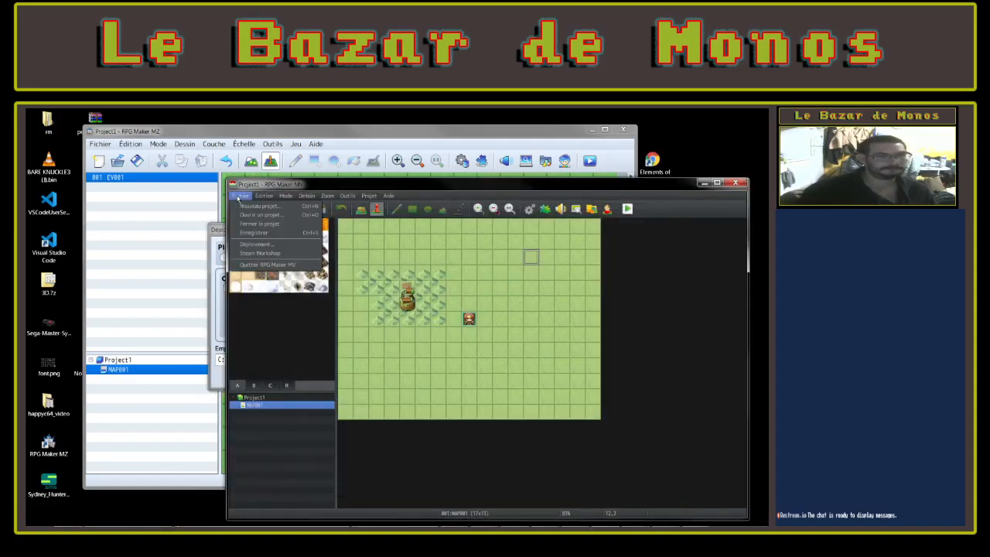
pyautogui.click(238, 246)
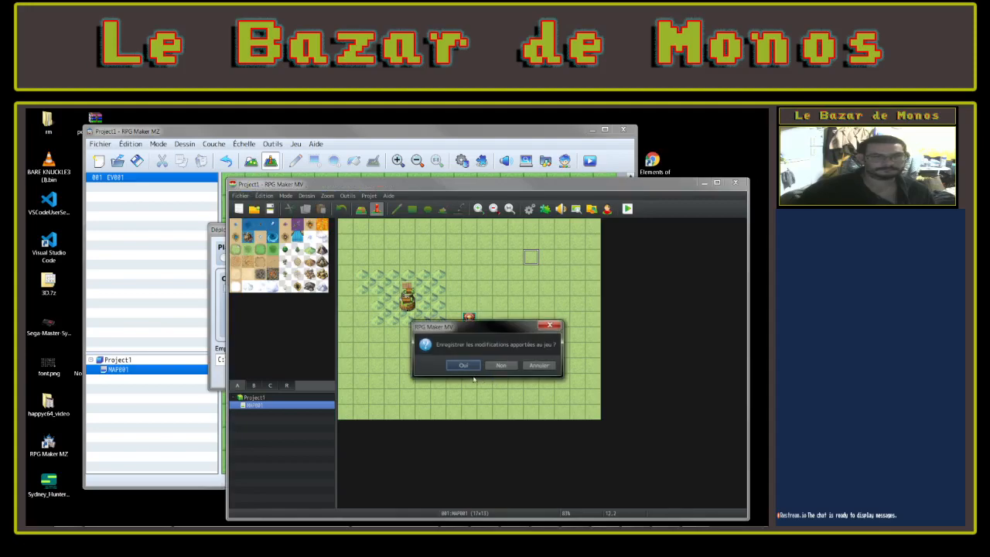
pyautogui.click(463, 365)
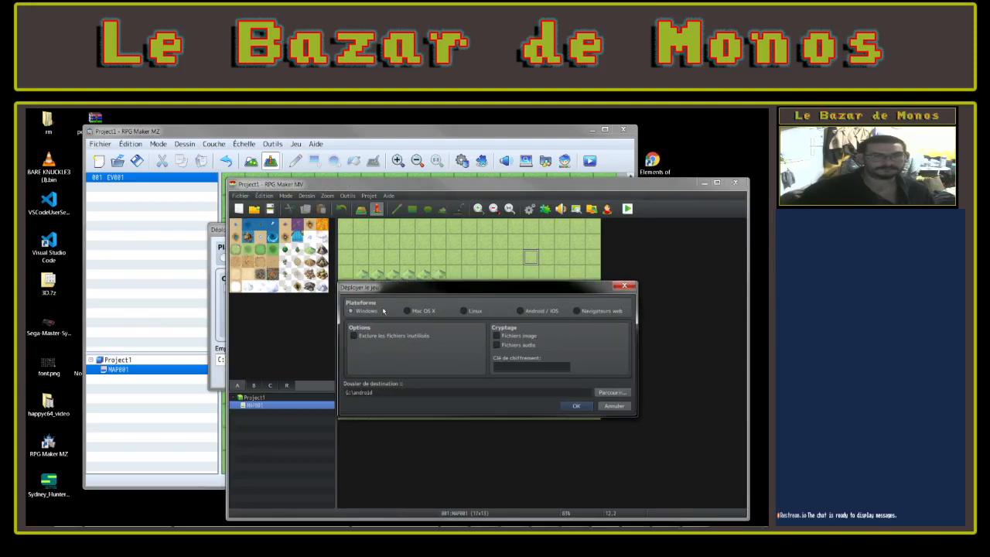
# Try the Mac OS X, Android / iOS, Navigateurs web and Windows platforms, and close the deployment dialogs in both MV and MZ
pyautogui.click(410, 312)
pyautogui.click(522, 311)
pyautogui.click(575, 311)
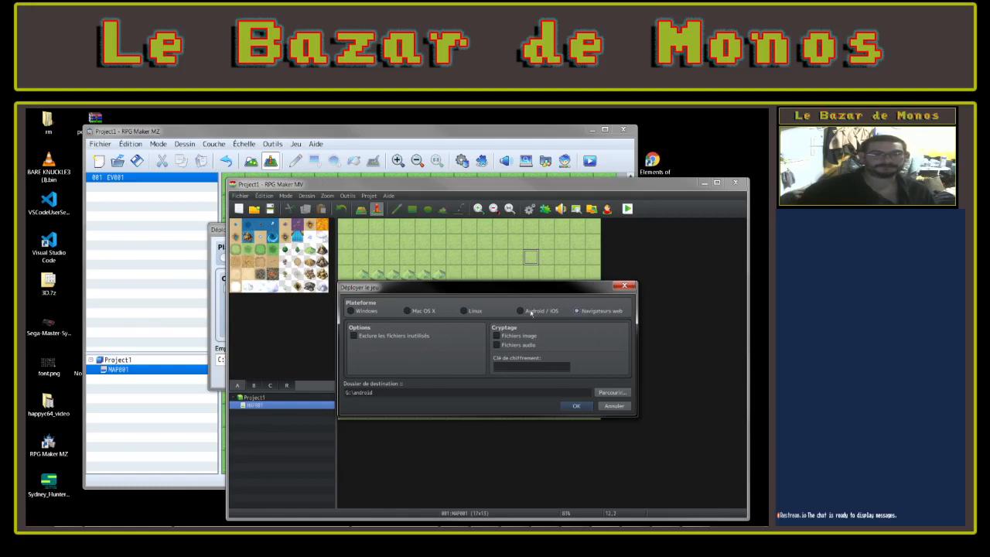
pyautogui.click(558, 311)
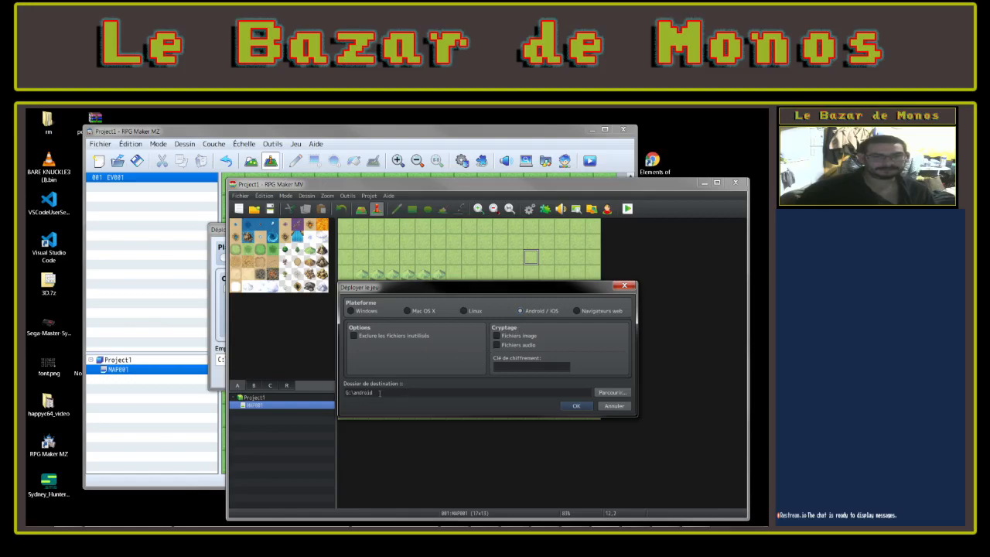
pyautogui.click(356, 312)
pyautogui.click(624, 285)
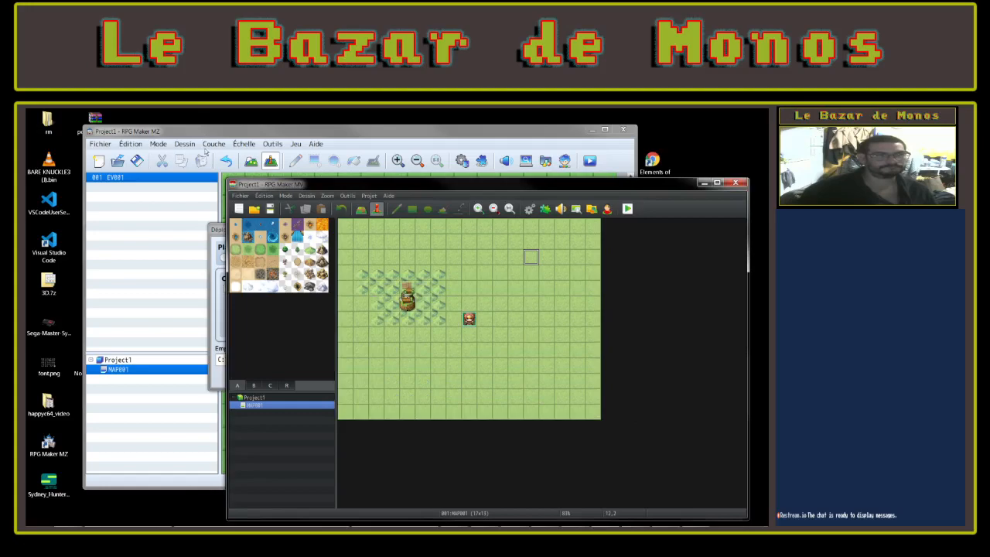
pyautogui.click(213, 229)
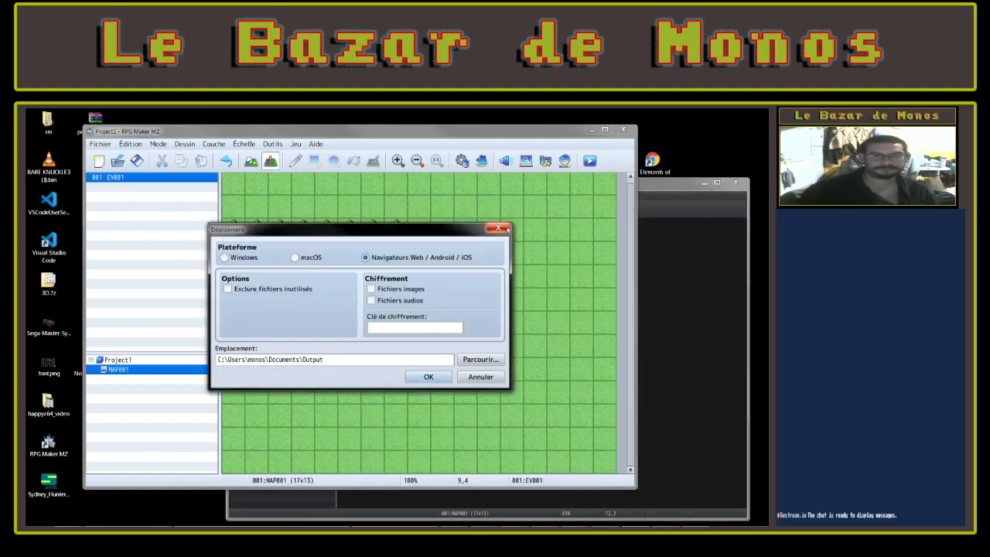
pyautogui.click(499, 228)
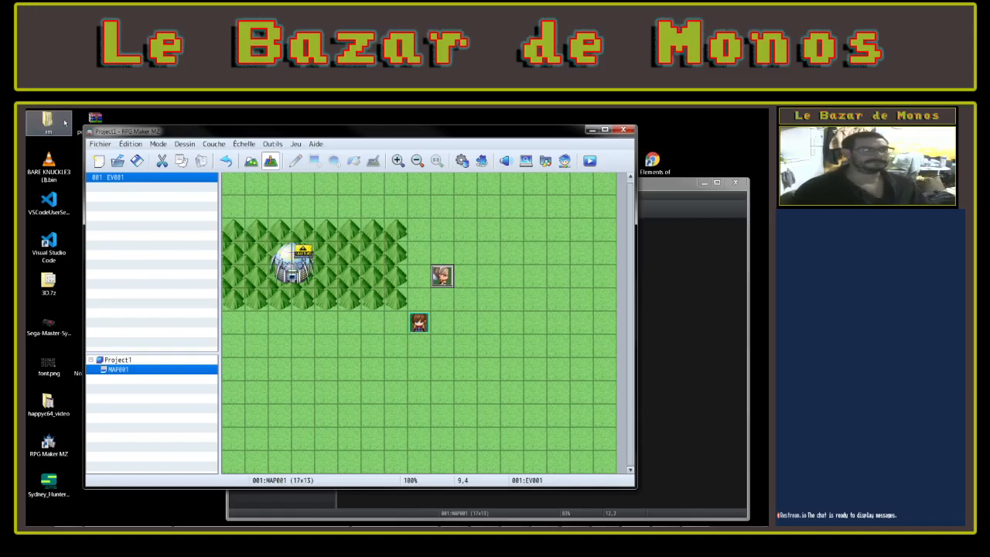
# Look through the editor's commands from Fichier to Outils, and view the Options dialog before closing it
pyautogui.click(129, 144)
pyautogui.moveTo(108, 145)
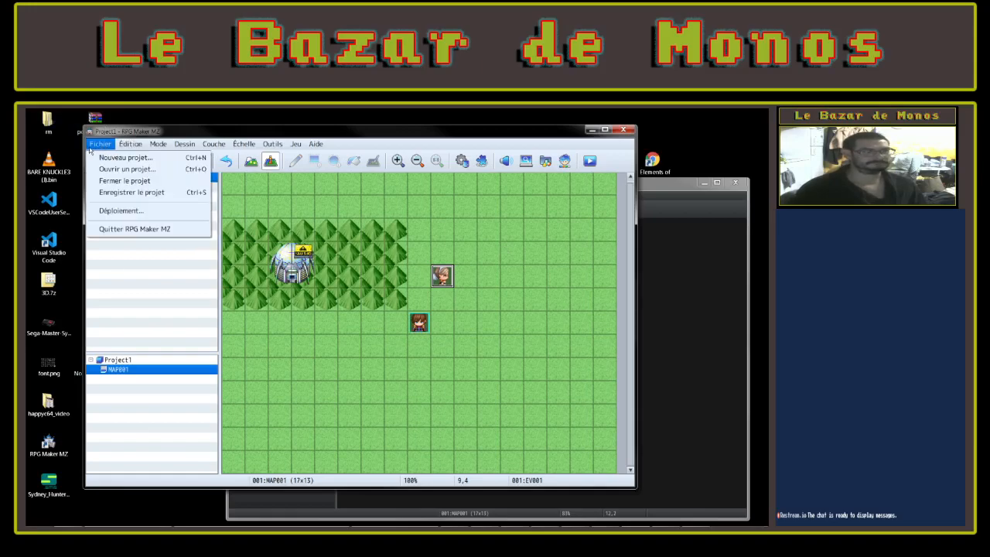
pyautogui.moveTo(182, 145)
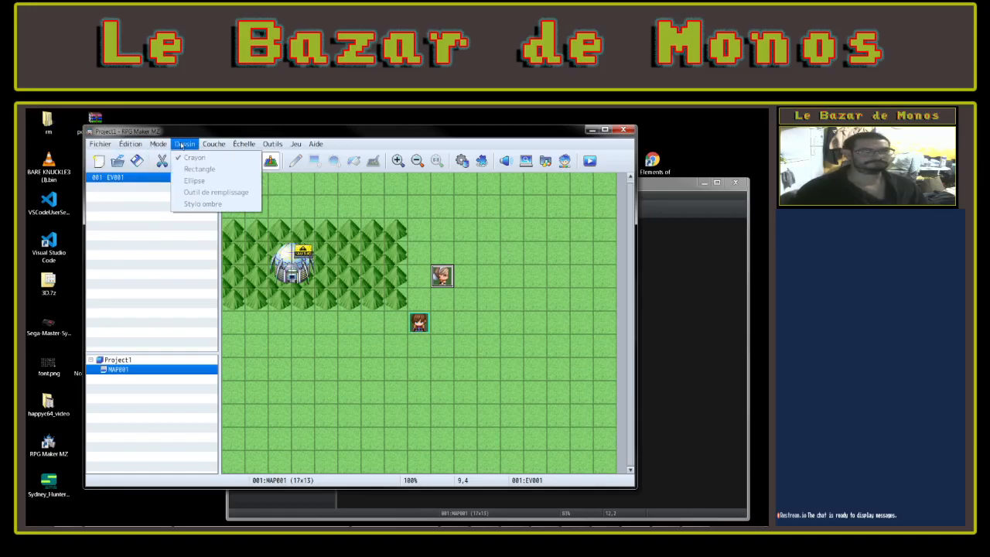
pyautogui.moveTo(232, 145)
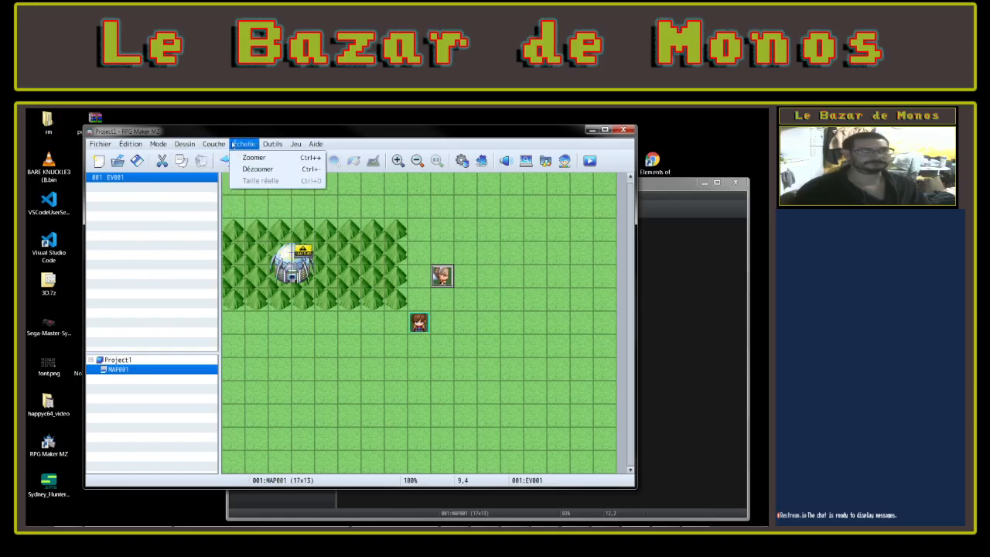
pyautogui.moveTo(269, 144)
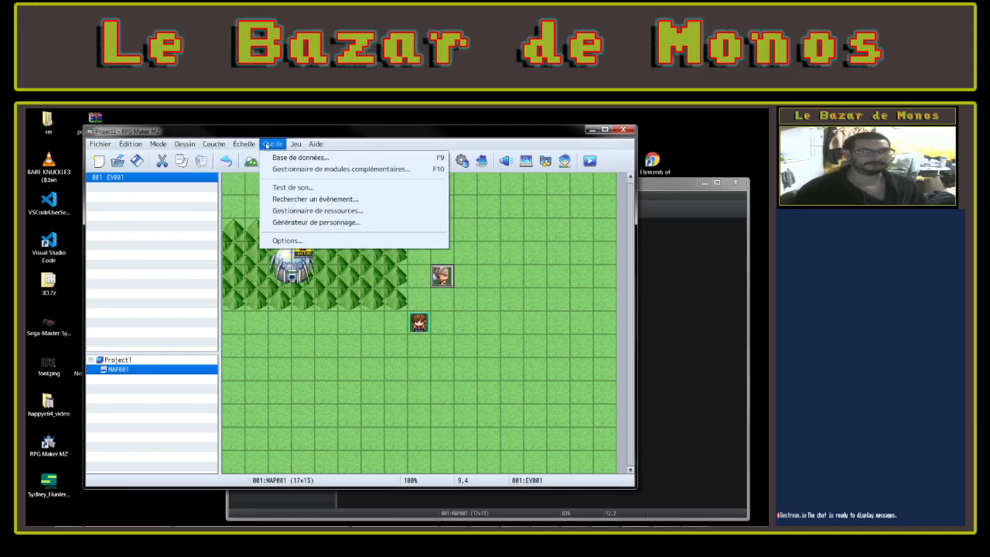
pyautogui.click(283, 241)
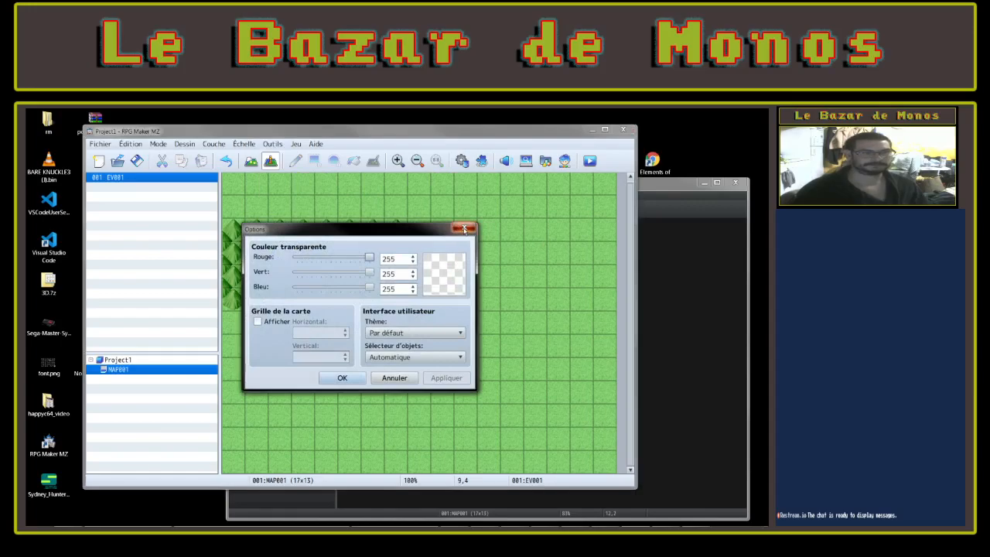
pyautogui.click(463, 228)
# Open the game's project folder and look over the contents of its effects folder
pyautogui.click(296, 145)
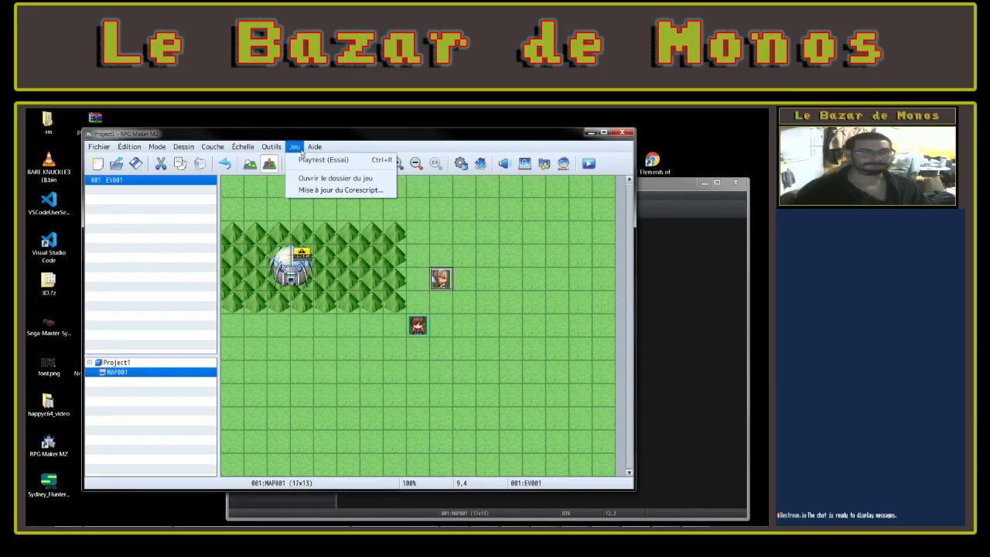
pyautogui.click(388, 179)
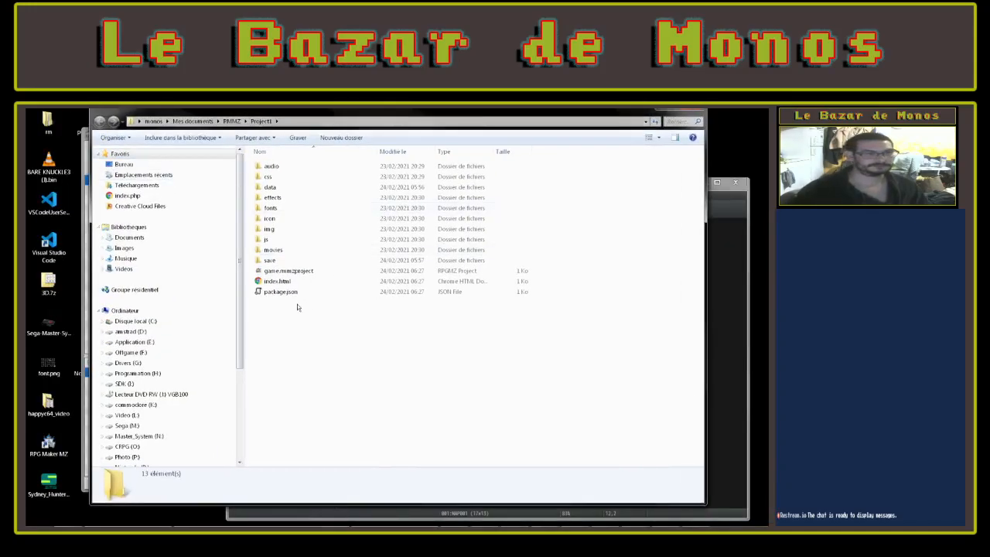
pyautogui.click(271, 199)
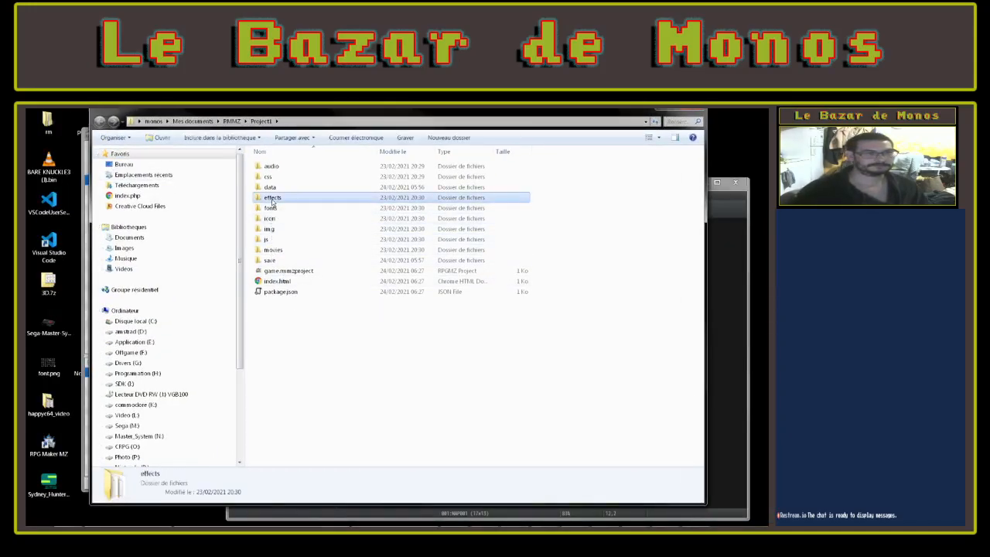
pyautogui.doubleClick(271, 199)
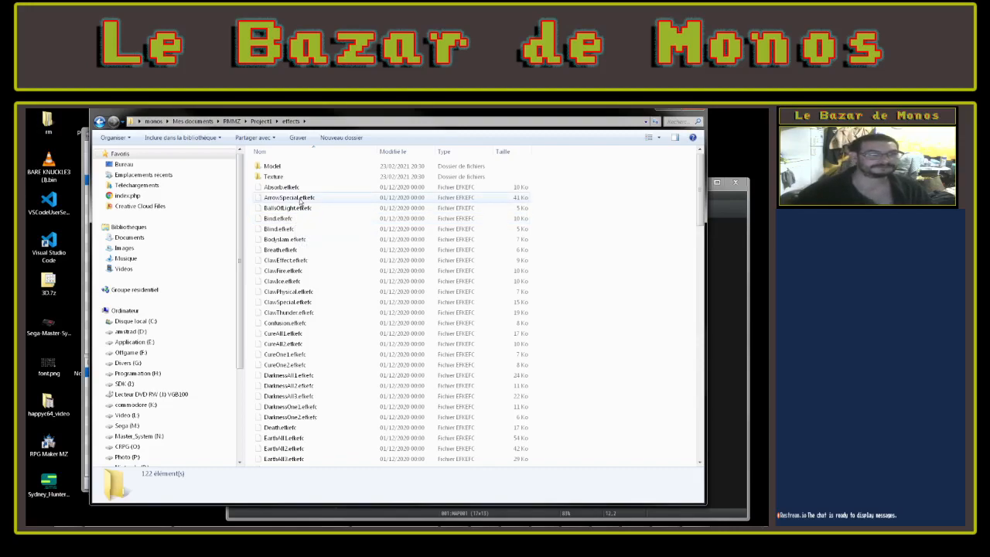
pyautogui.scroll(-15, 315, 200)
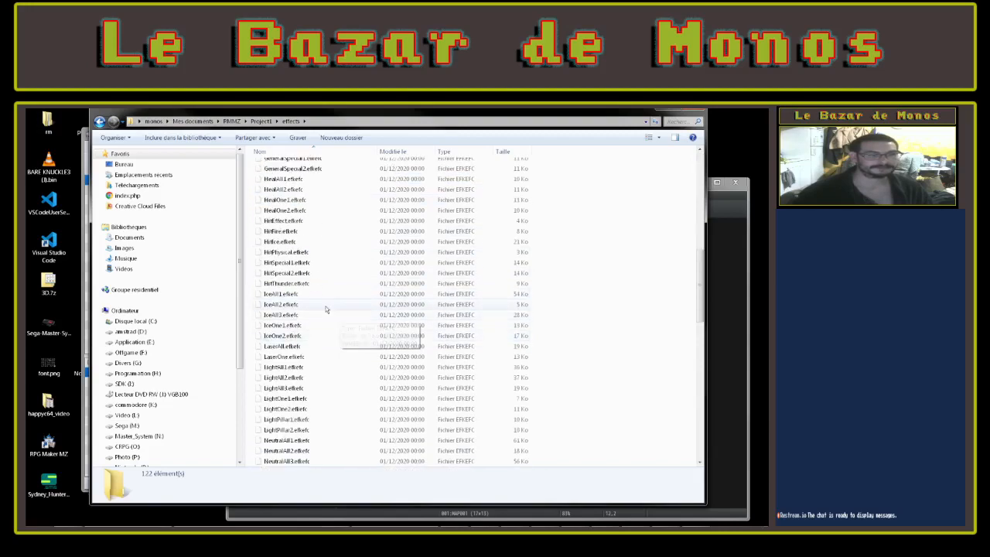
pyautogui.scroll(15, 326, 310)
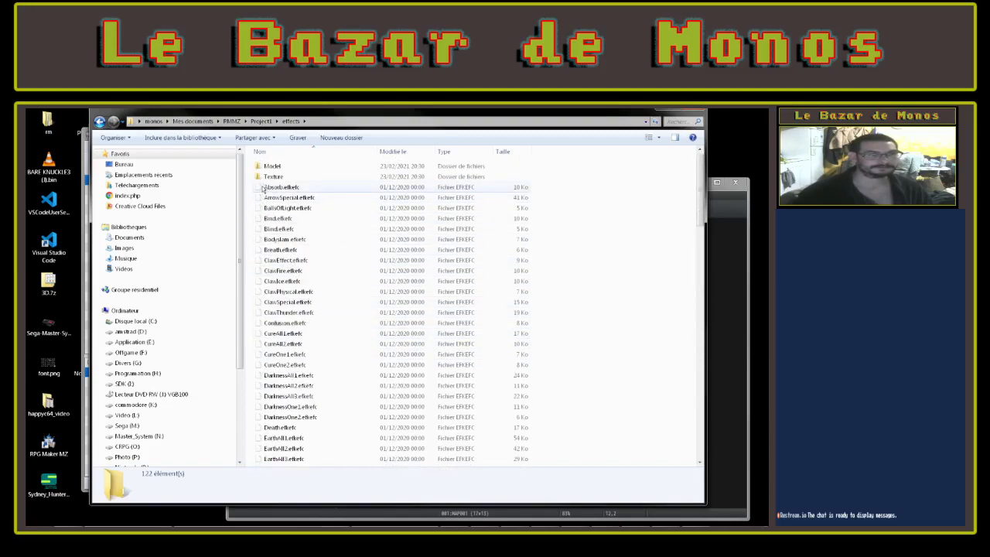
# View the images in the Texture subfolder and the files in the Model subfolder, and return to the effects folder
pyautogui.doubleClick(269, 177)
pyautogui.scroll(-1, 325, 379)
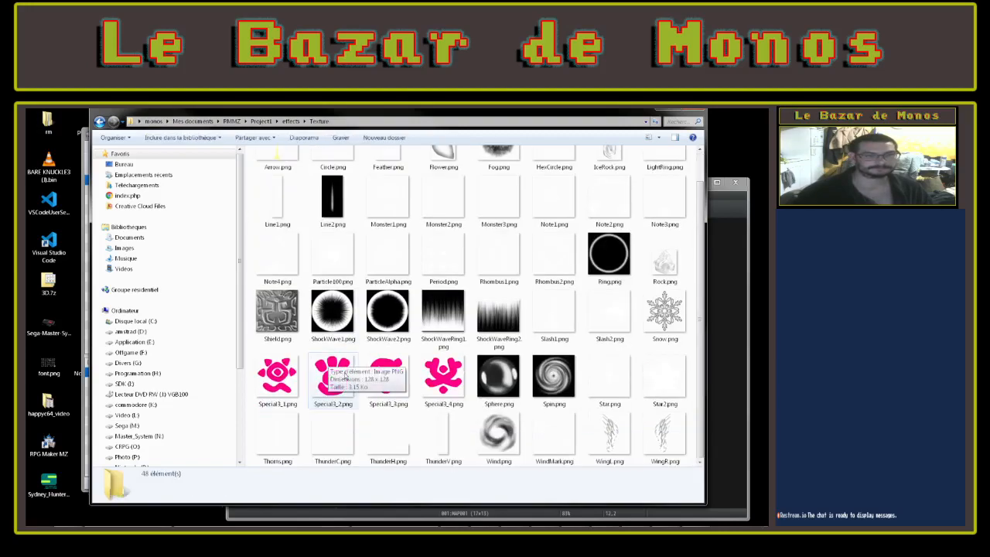
pyautogui.scroll(1, 333, 375)
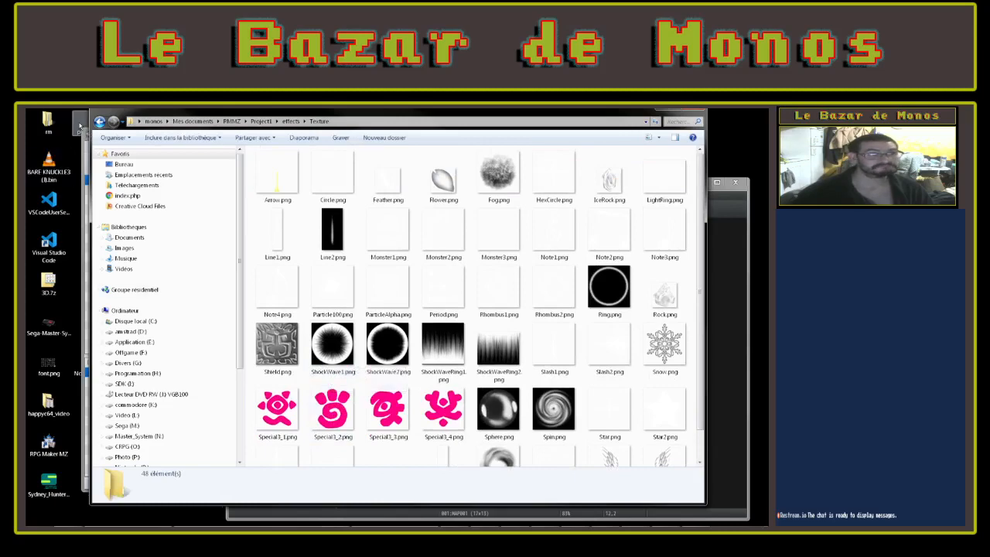
pyautogui.click(99, 122)
pyautogui.doubleClick(300, 166)
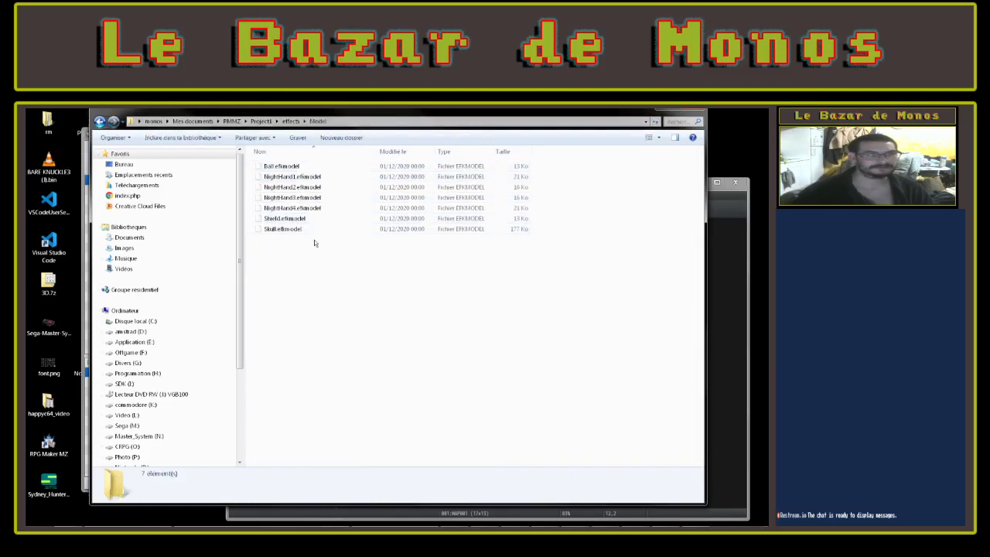
pyautogui.click(99, 121)
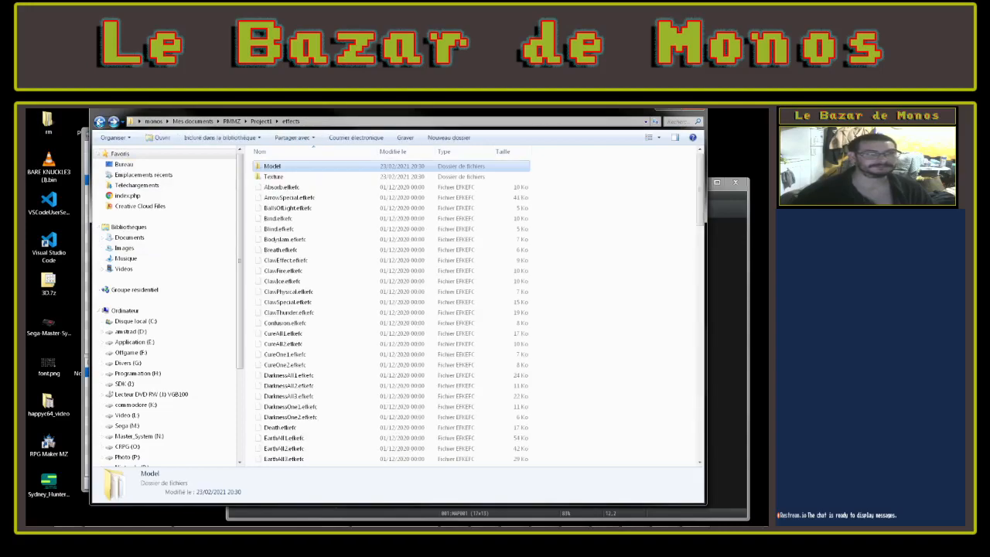
# Look through the whole list of effect files and return to the Project1 folder
pyautogui.scroll(-3, 479, 363)
pyautogui.scroll(-20, 465, 379)
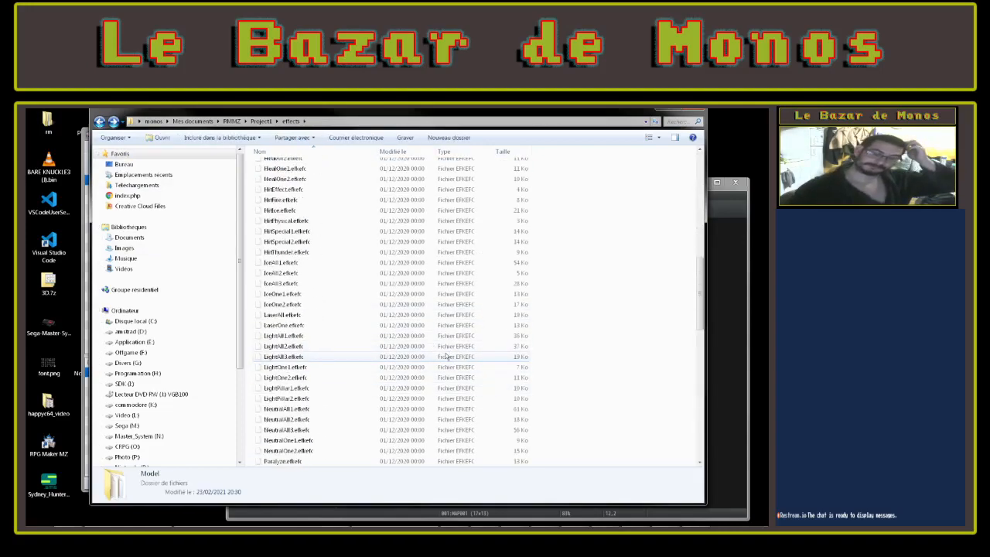
pyautogui.scroll(15, 446, 385)
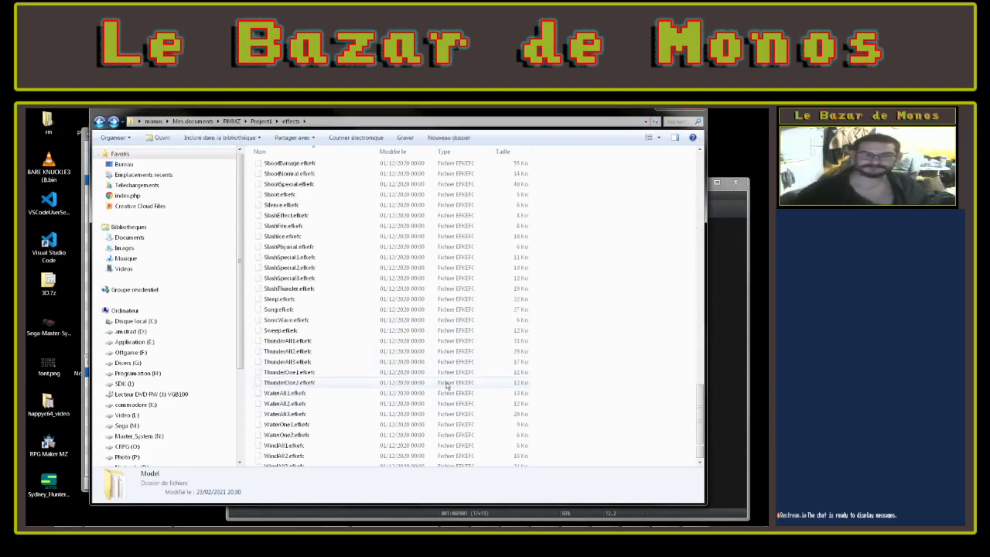
pyautogui.press('Home')
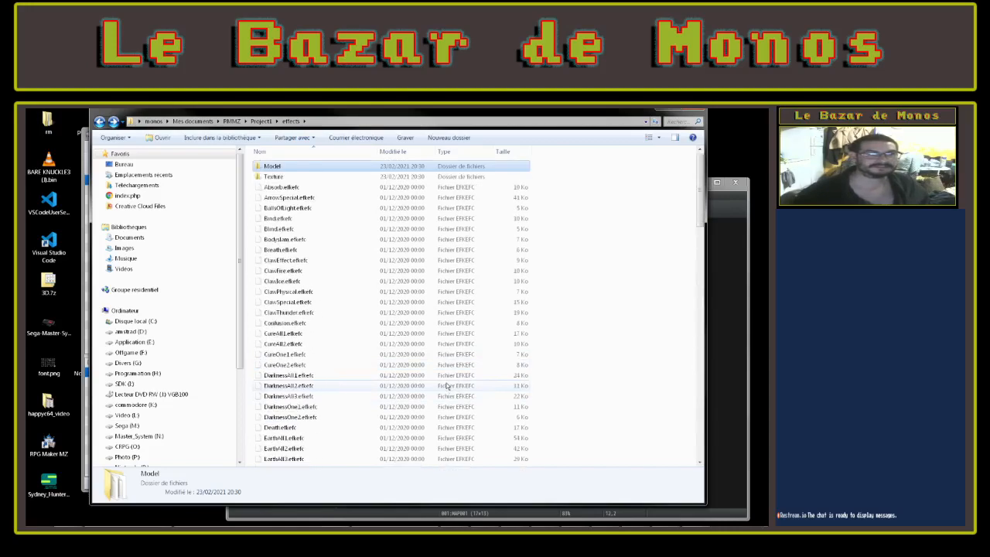
pyautogui.press('BackSpace')
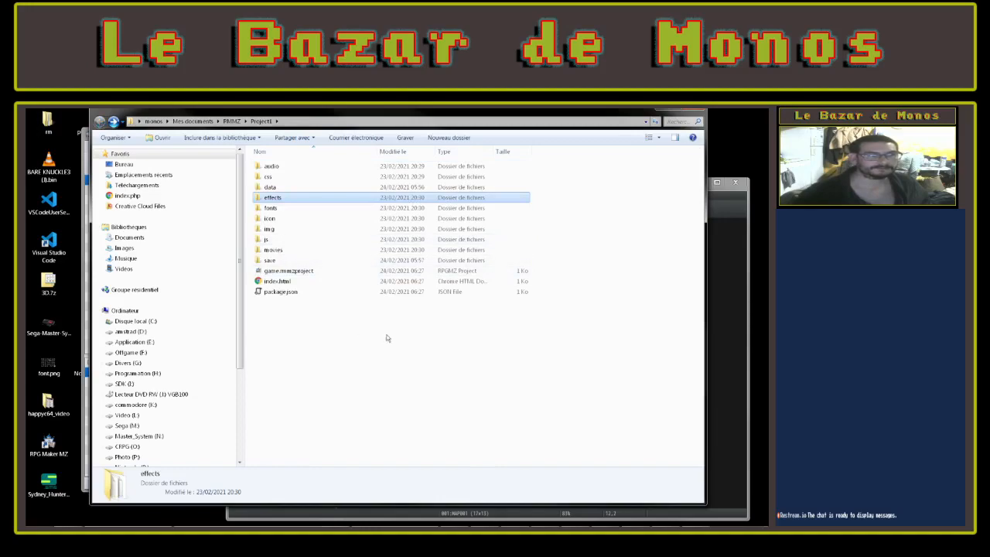
# View the JSON files in the data folder, and look through the sound files in the audio folder's se subfolder
pyautogui.doubleClick(310, 188)
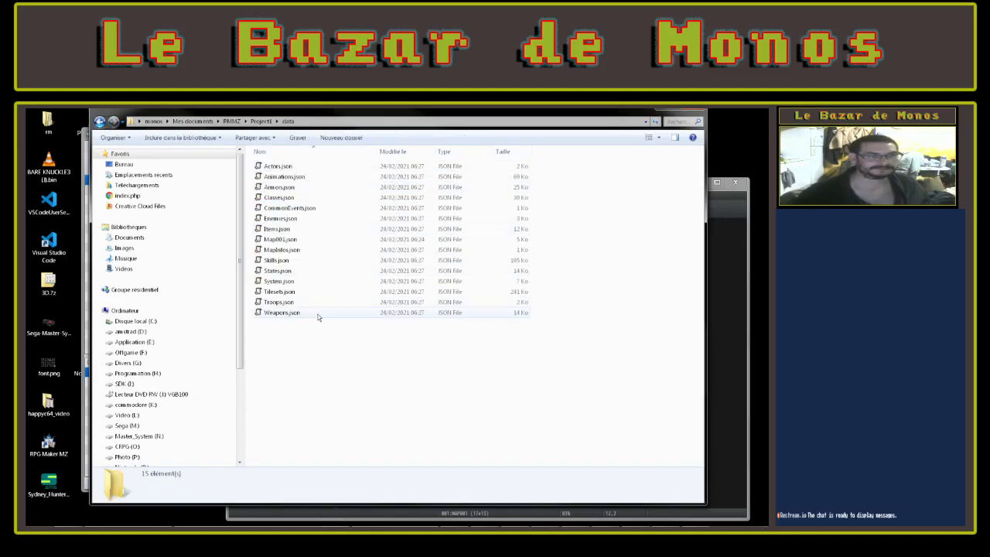
pyautogui.press('BackSpace')
pyautogui.doubleClick(271, 166)
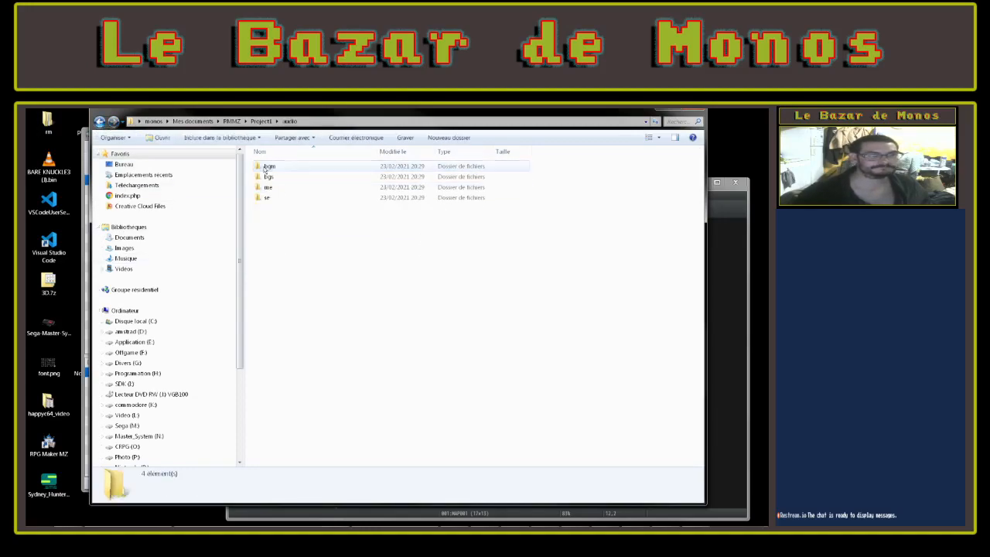
pyautogui.doubleClick(280, 198)
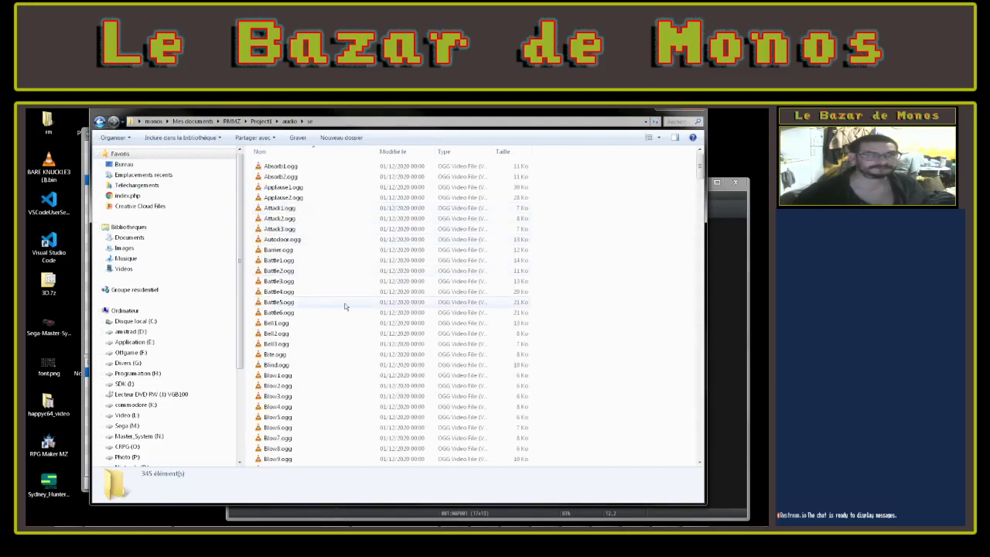
pyautogui.scroll(-20, 333, 310)
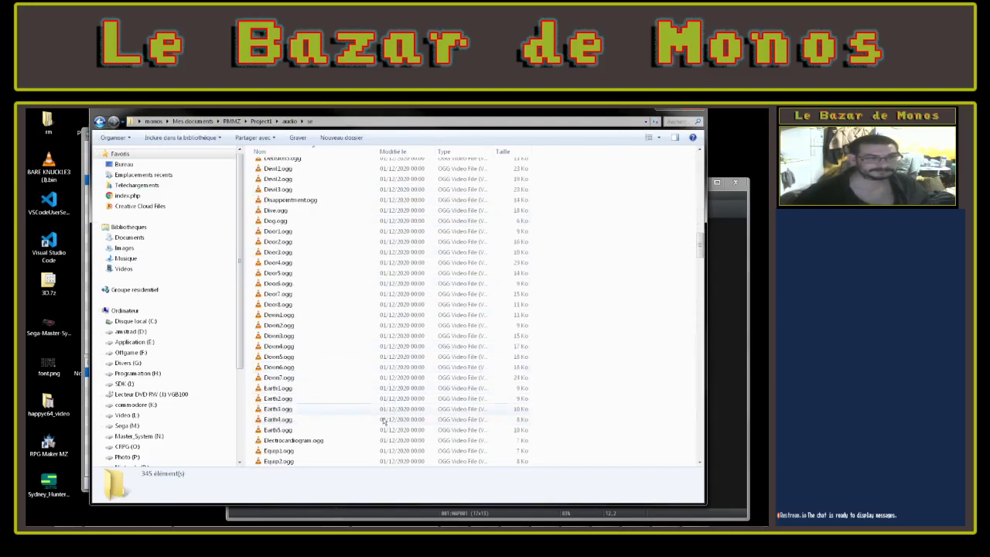
# Look further down the list of sound effects in the se folder and return to the Project1 folder
pyautogui.scroll(-11, 360, 410)
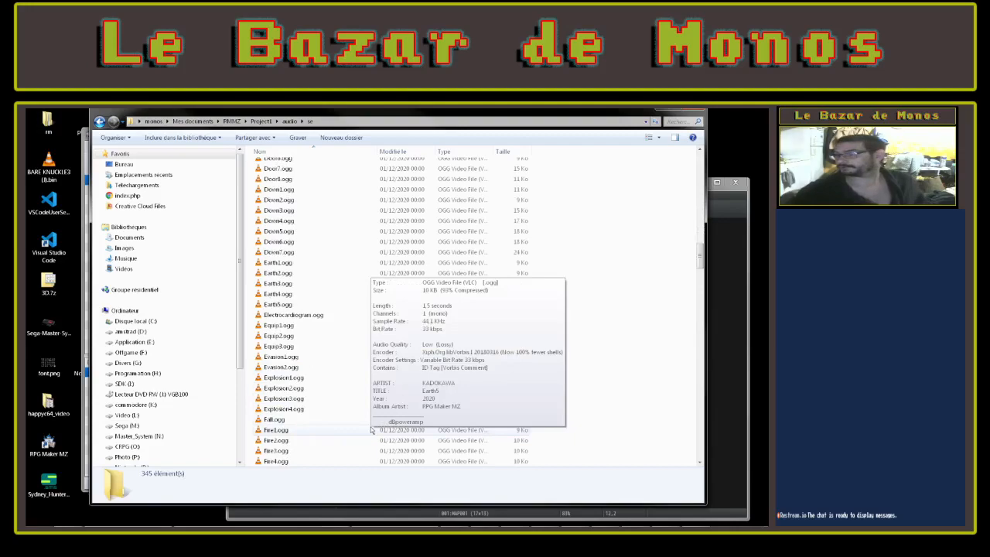
pyautogui.click(99, 121)
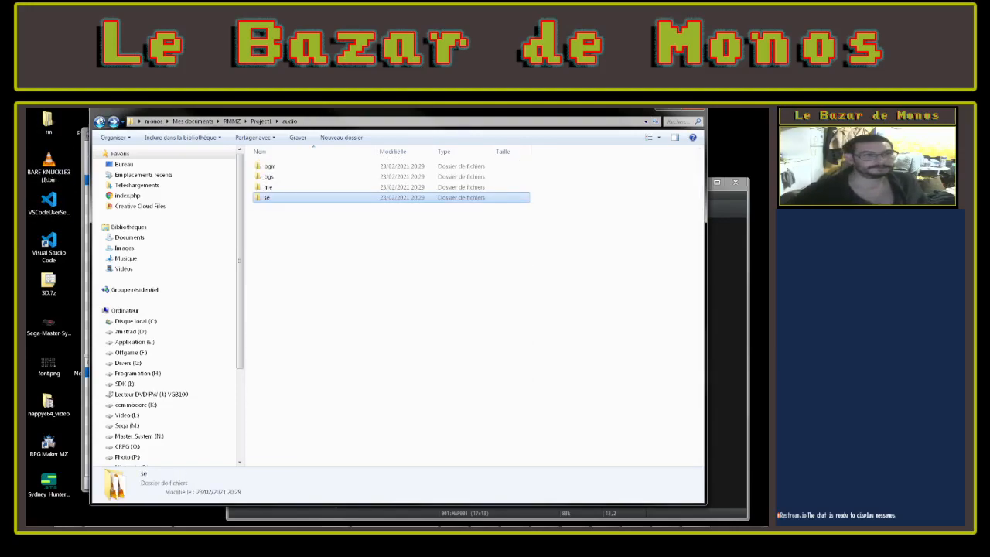
pyautogui.click(99, 121)
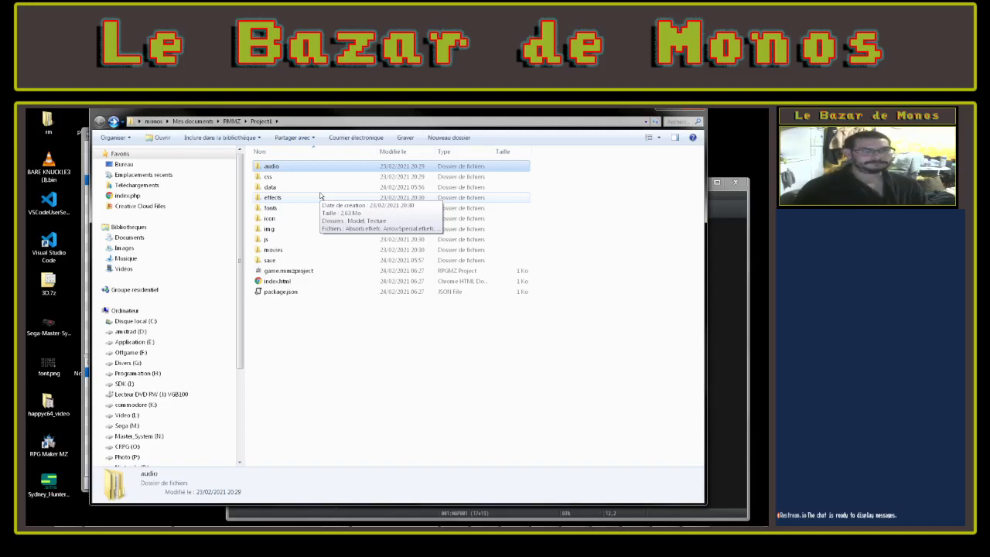
# View the images in the img folder's sv_enemies, sv_actors and titles1 subfolders, and return to the Project1 folder
pyautogui.doubleClick(289, 229)
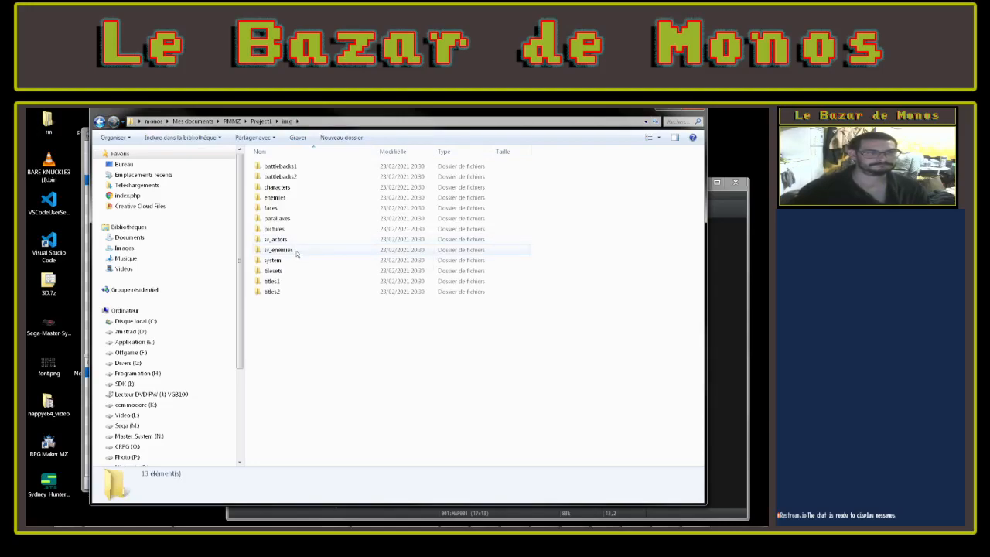
pyautogui.doubleClick(297, 252)
pyautogui.click(99, 122)
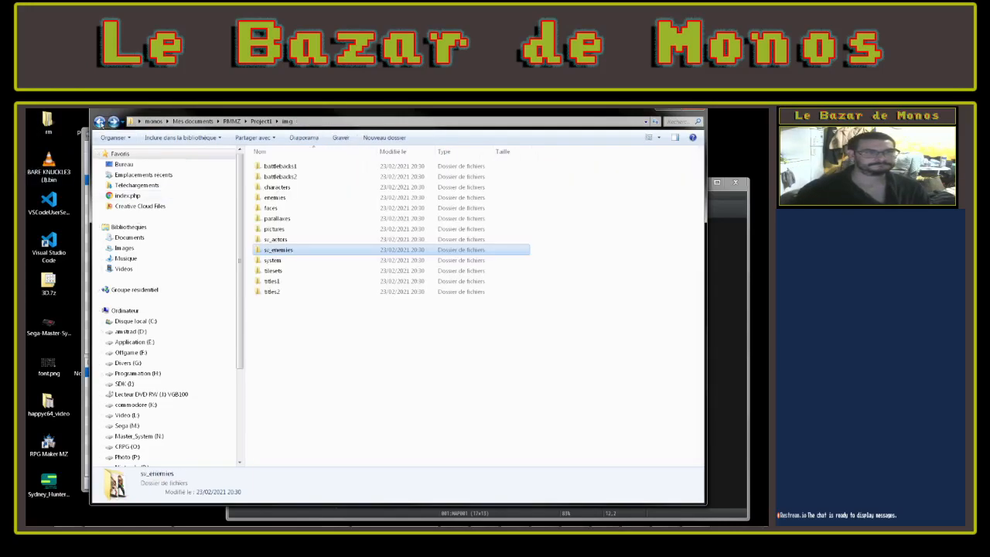
pyautogui.doubleClick(290, 239)
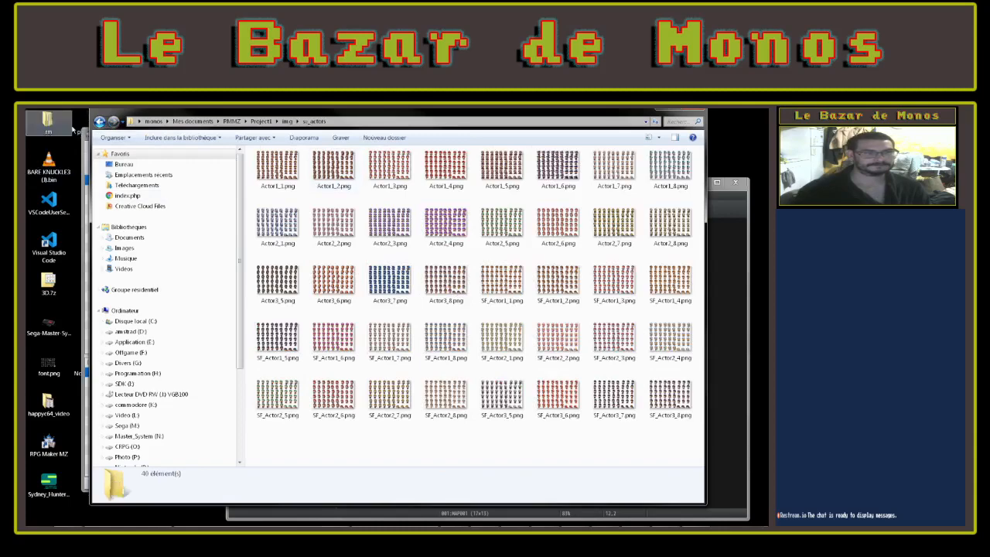
pyautogui.click(99, 121)
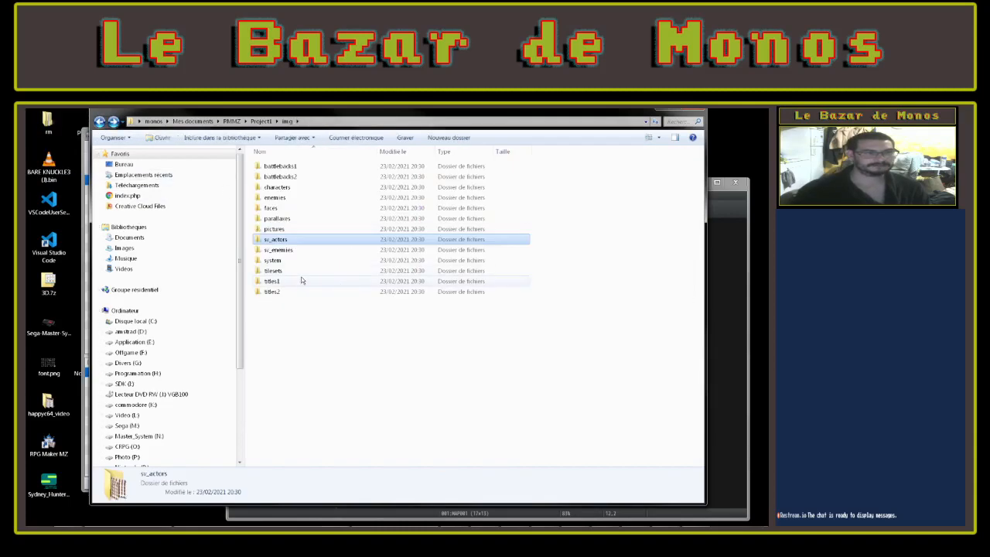
pyautogui.doubleClick(272, 281)
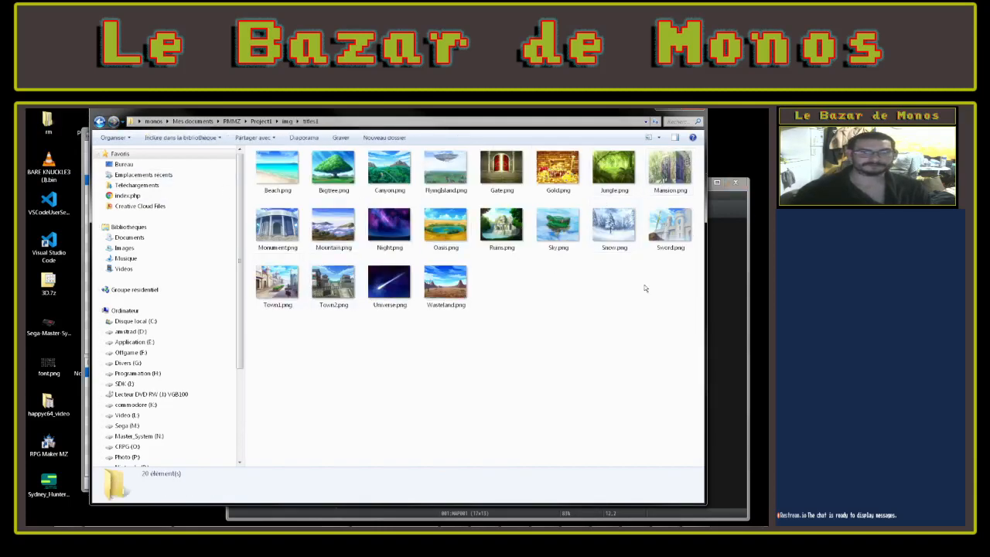
pyautogui.click(99, 121)
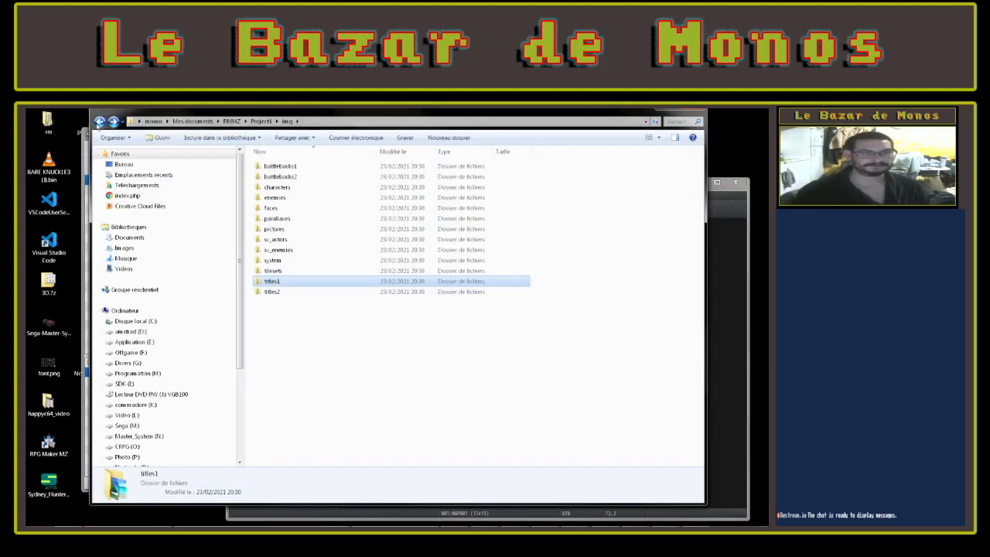
pyautogui.click(99, 121)
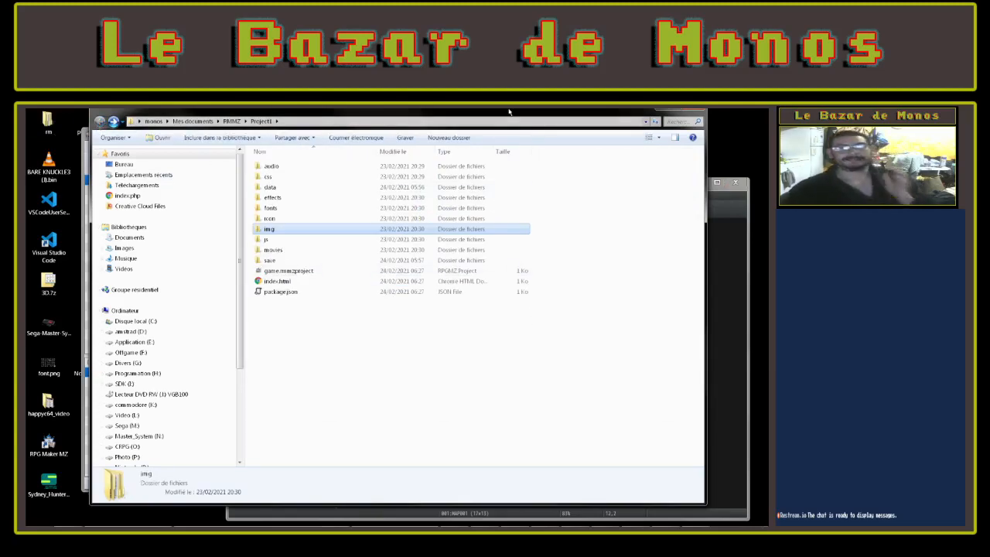